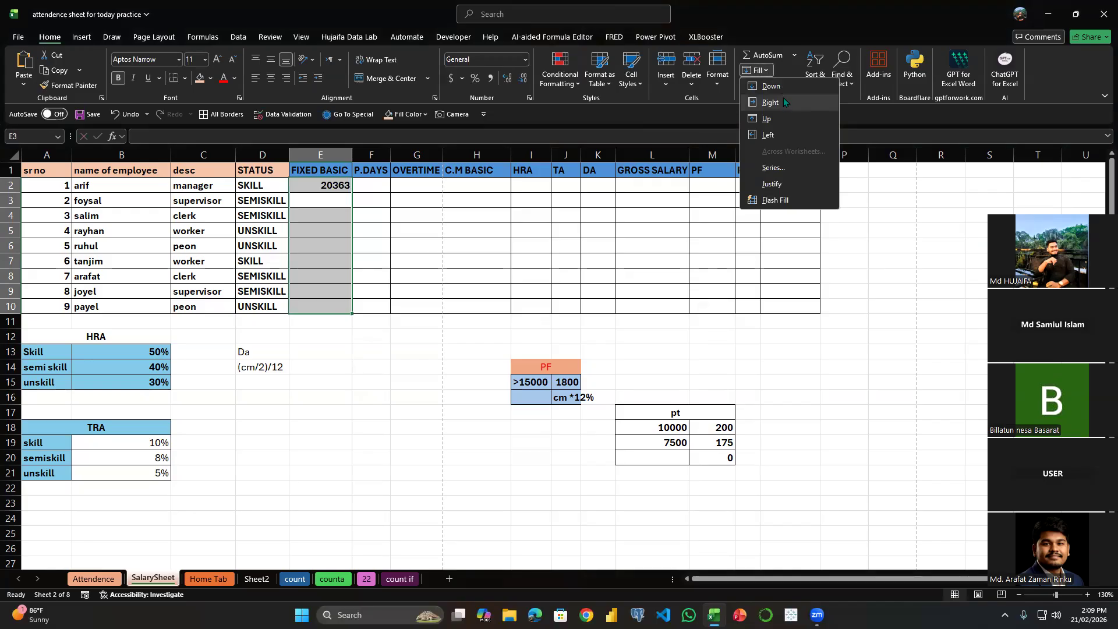
- Fill the RANDBETWEEN(20000,50000) formula in E2 down the FIXED BASIC column through E10
left_click(49, 42)
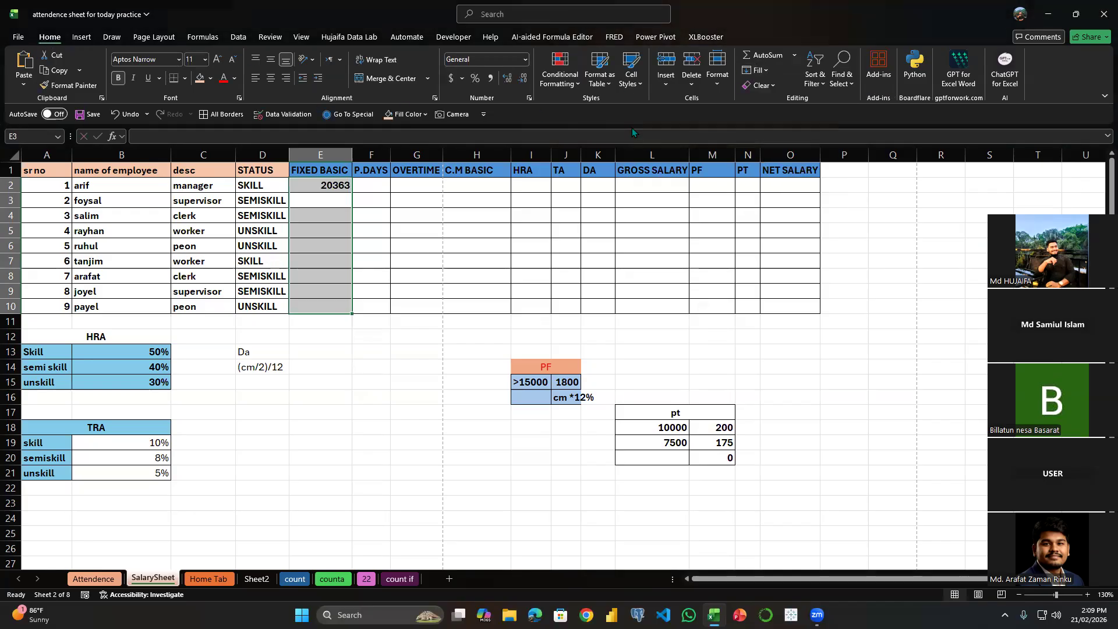
left_click(766, 70)
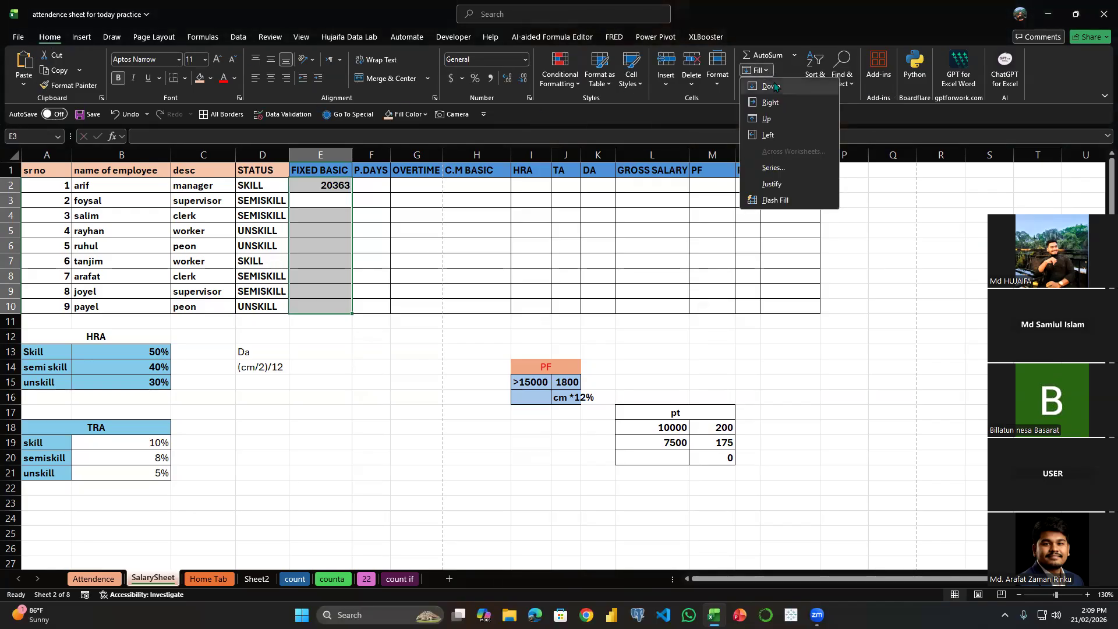
left_click(777, 90)
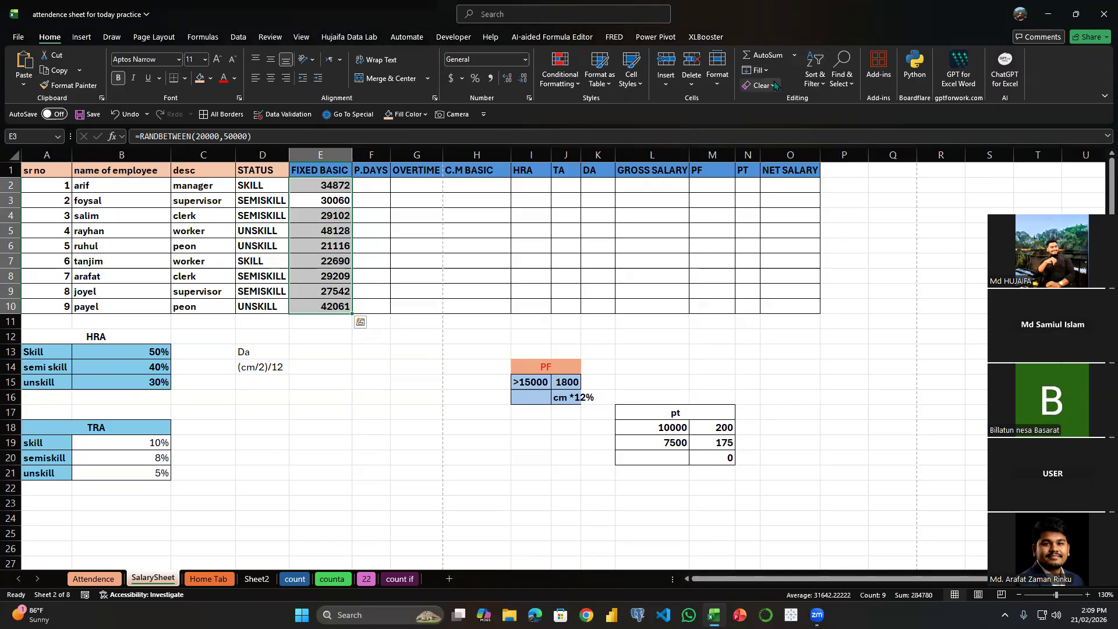
- Convert the FIXED BASIC formulas in E2:E10 to static values by copying them and pasting only values in place
left_click(758, 70)
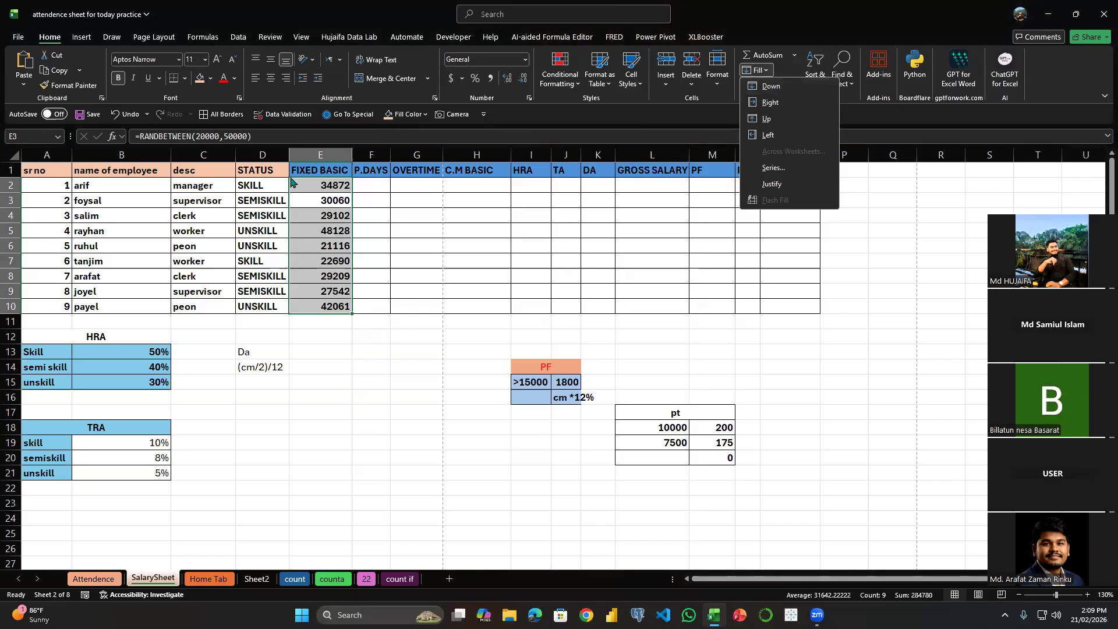
left_click(317, 189)
right_click(318, 189)
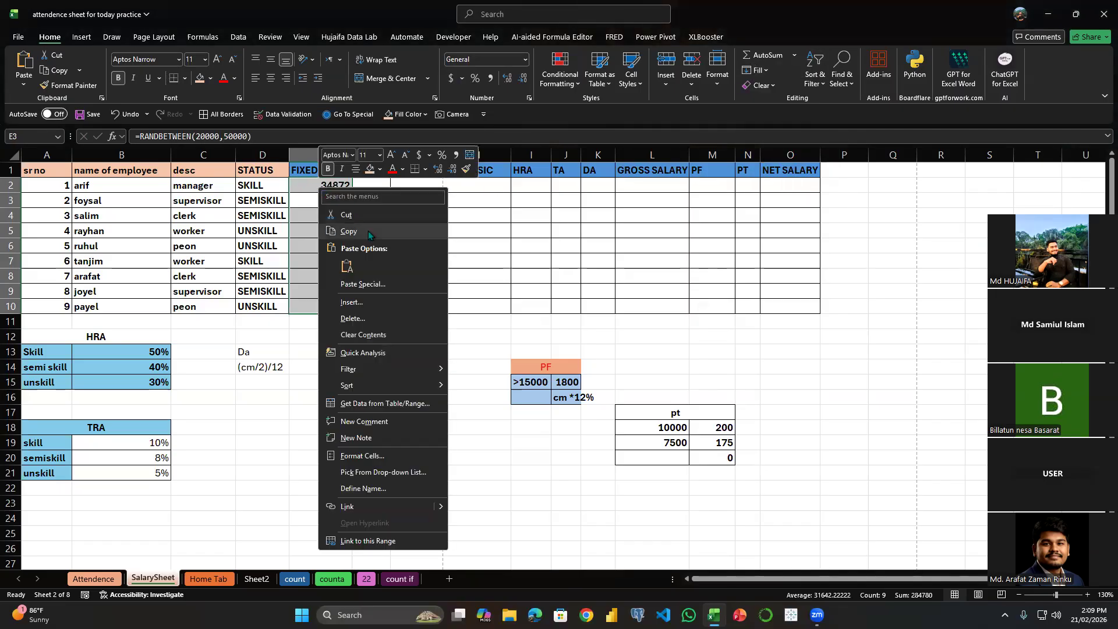
left_click(368, 231)
right_click(321, 214)
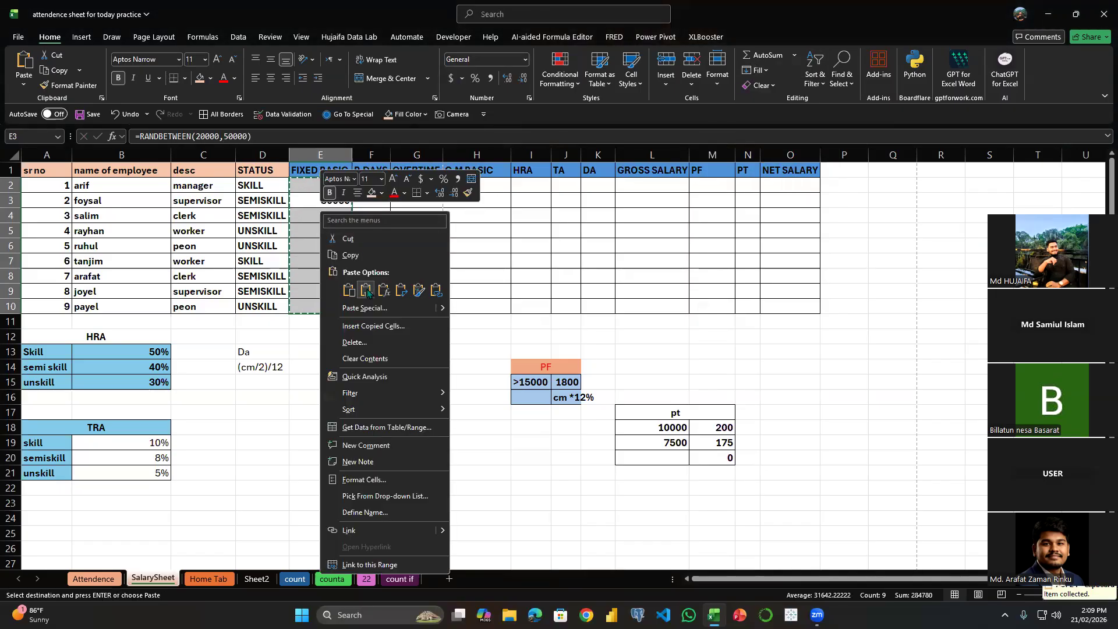
left_click(23, 85)
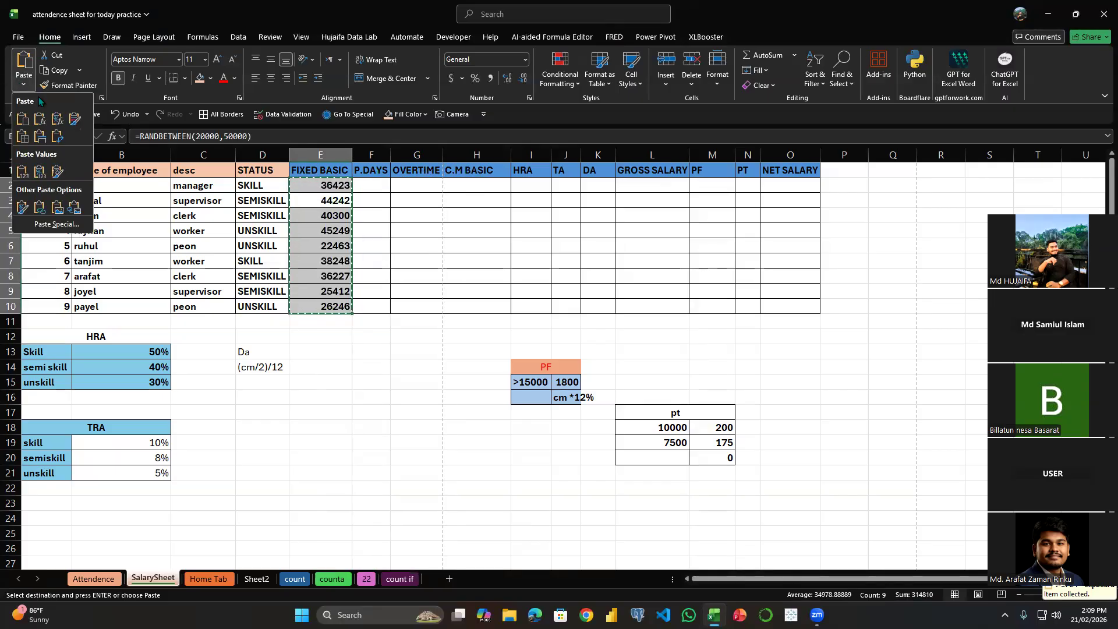
left_click(39, 172)
left_click(338, 190)
key("shift+Down")
key("shift+Down")
key("shift+Down")
key("shift+Down")
key("shift+Down")
key("shift+Down")
key("shift+Down")
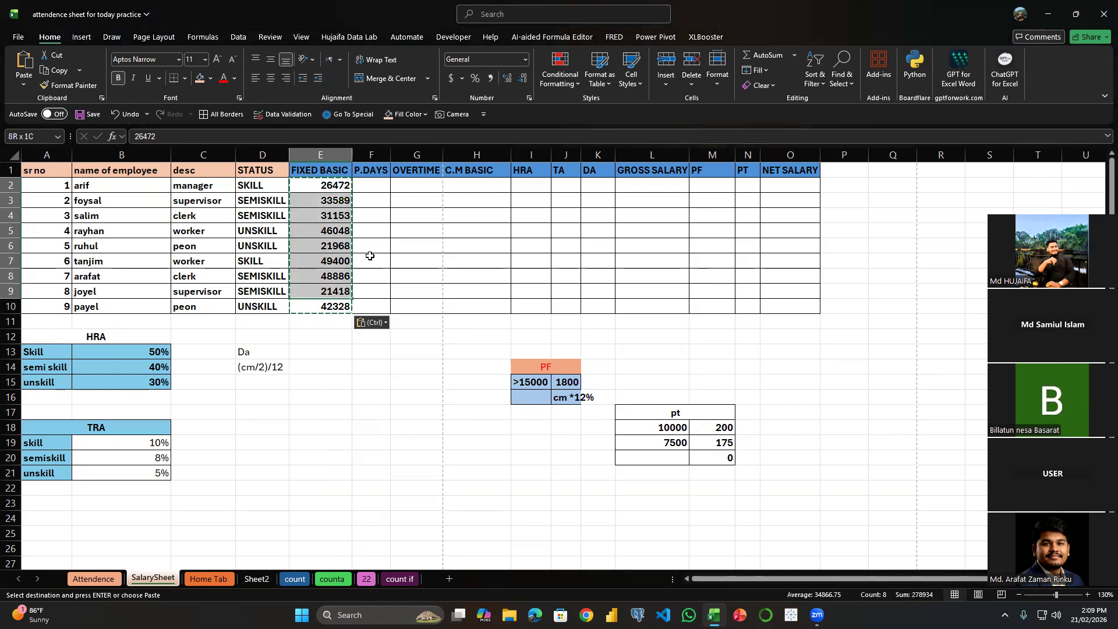
- Link the first P.DAYS cell, F2, to the pay days value in cell AO4 of the Attendence sheet
left_click(379, 187)
key("ctrl")
left_click(379, 189)
type("=")
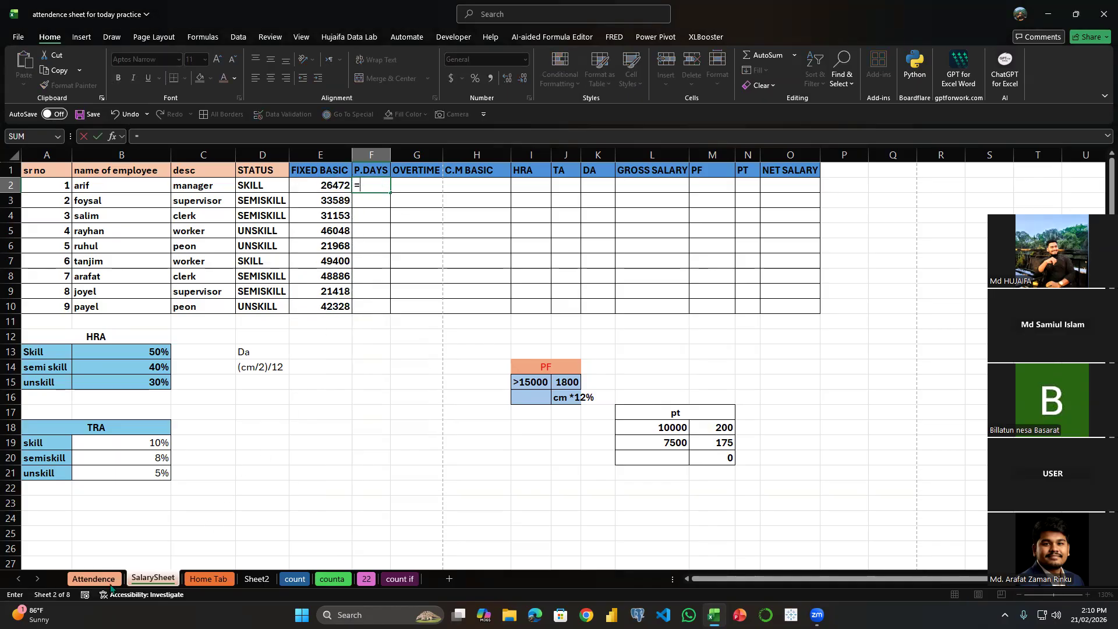
left_click(93, 578)
scroll(394, 353, "down", 2)
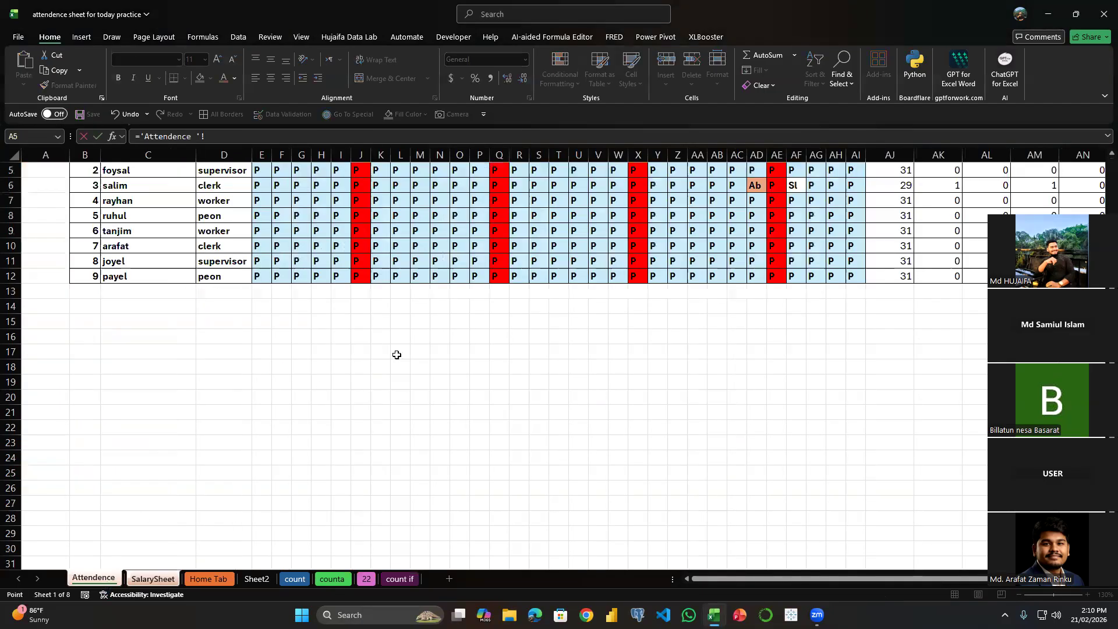
scroll(964, 350, "up", 2)
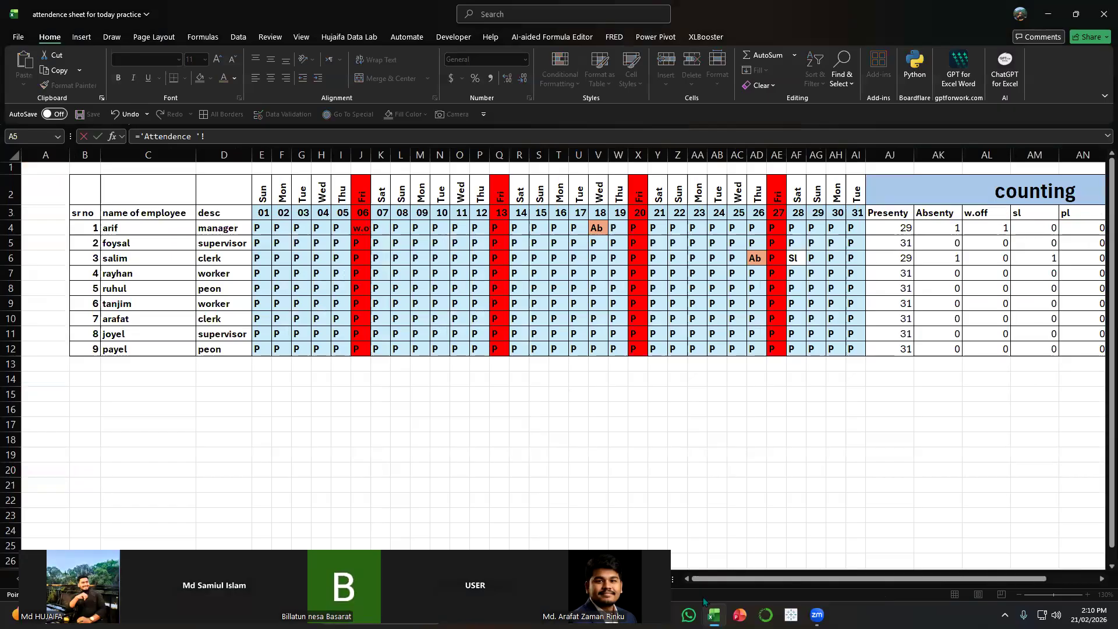
scroll(704, 600, "right", 3)
left_click(981, 233)
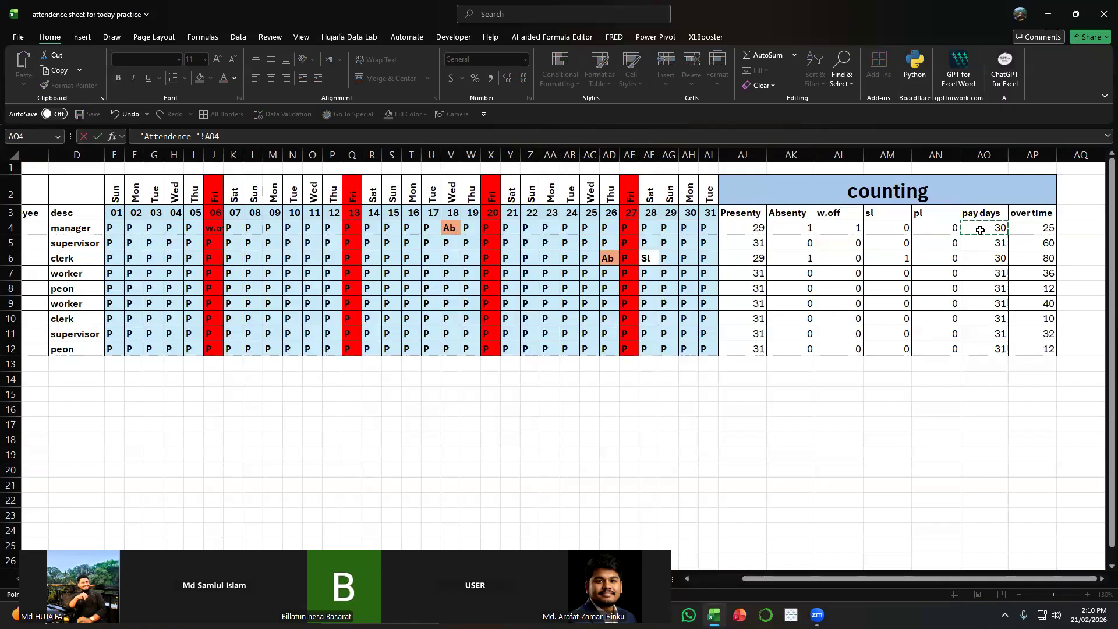
key("Return")
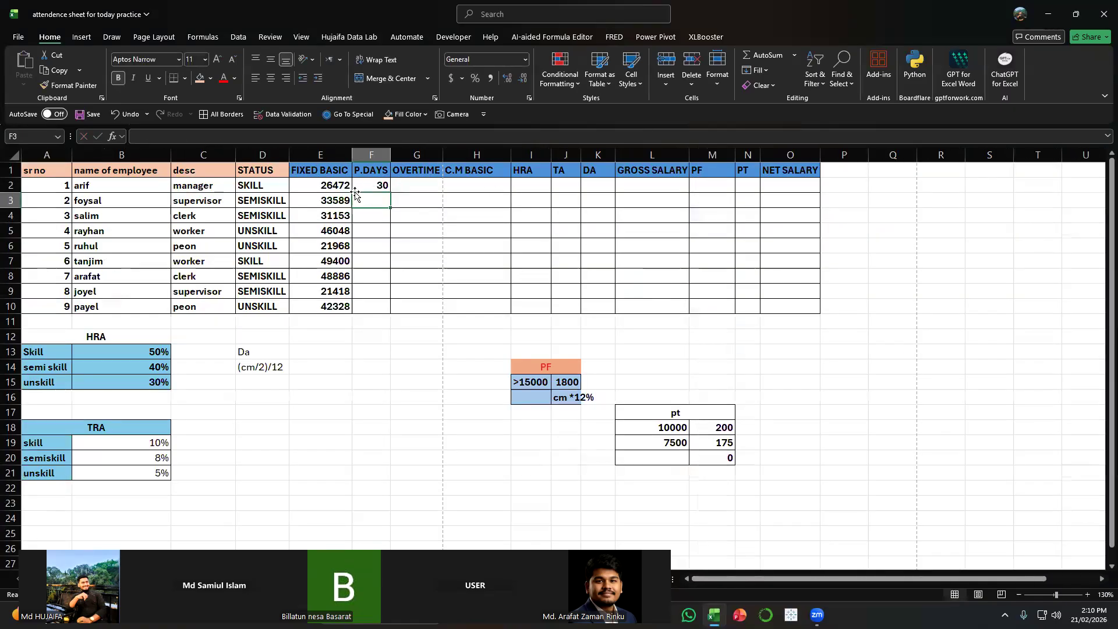
- Link P.DAYS cell F3 to cell AP5 of the Attendence sheet
left_click(201, 141)
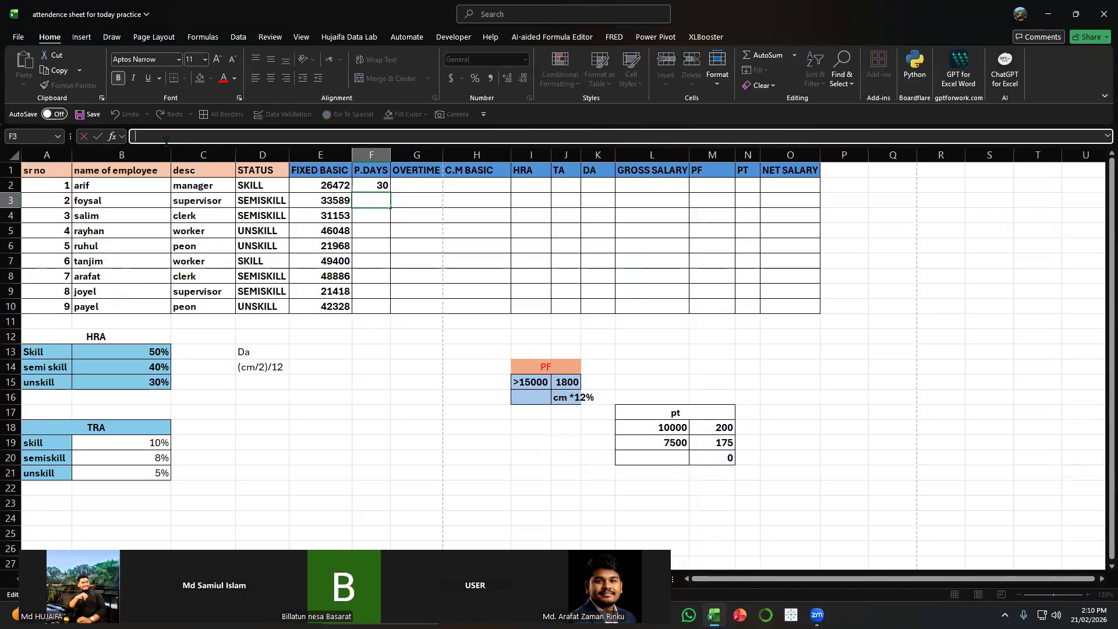
type("=")
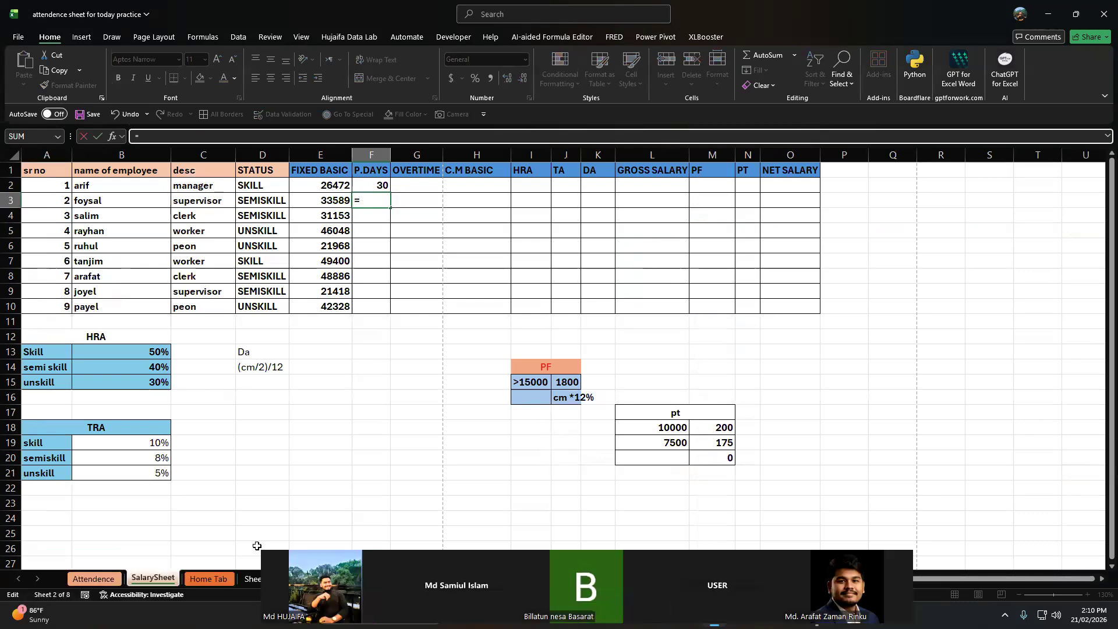
key("ctrl+Page_Up")
scroll(1021, 531, "right", 2)
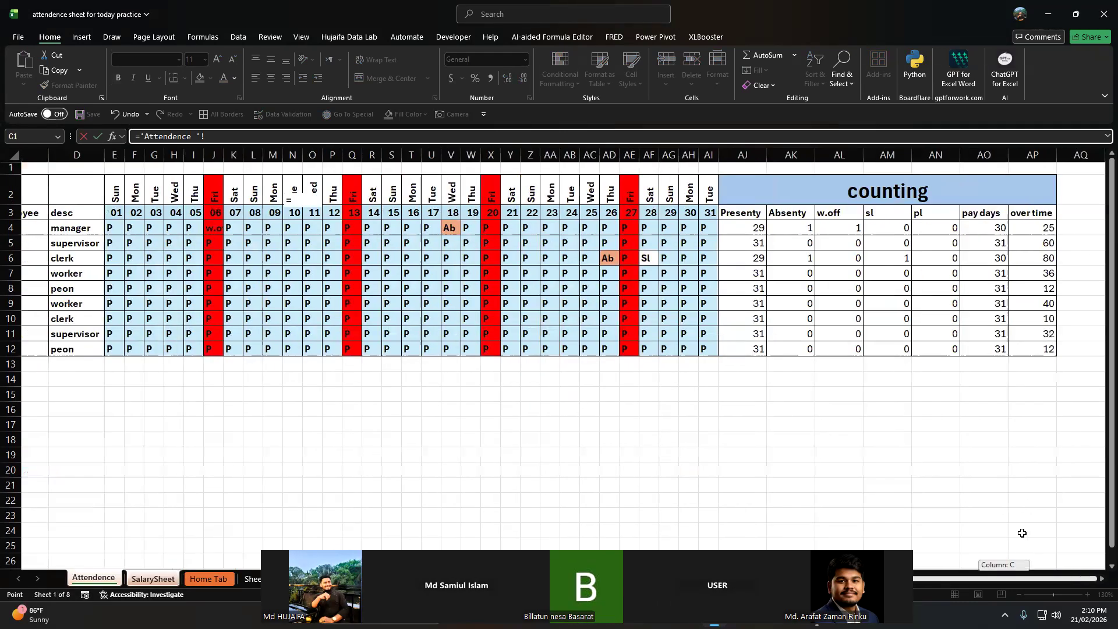
left_click(1033, 244)
key("Return")
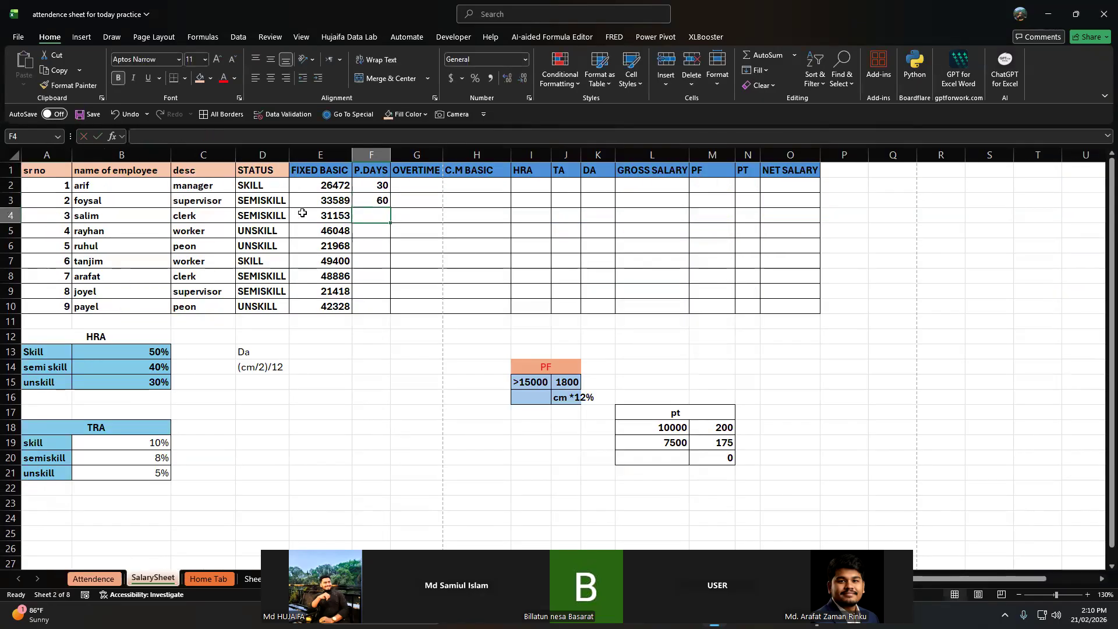
- Check the source references of P.DAYS cells F2 and F3 against the pay days column on the Attendence sheet
left_click(375, 185)
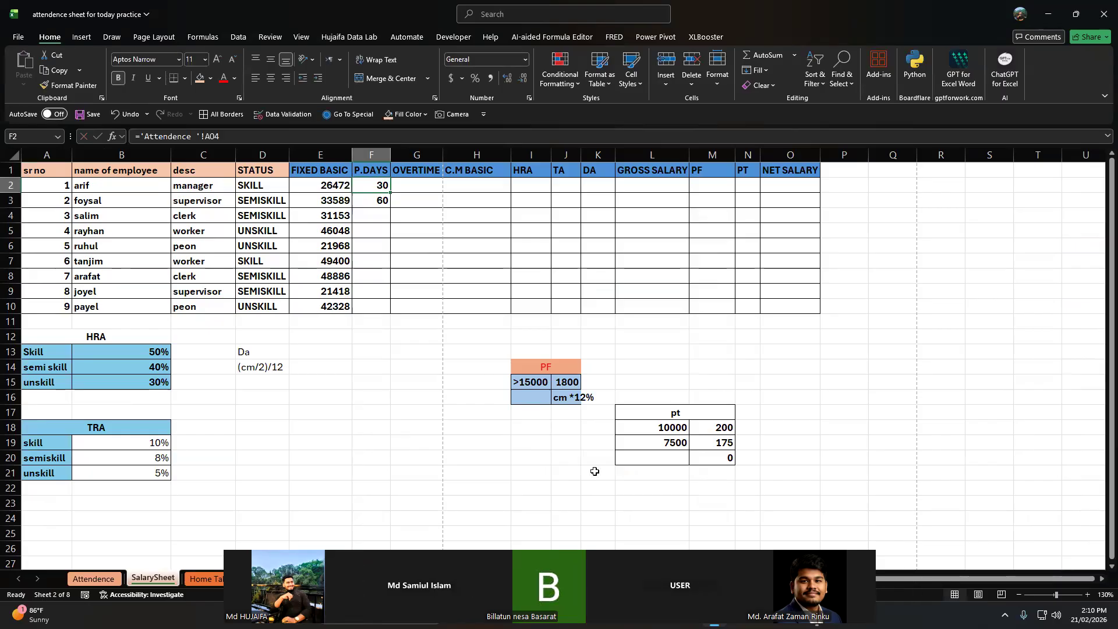
key("ctrl+bracketleft")
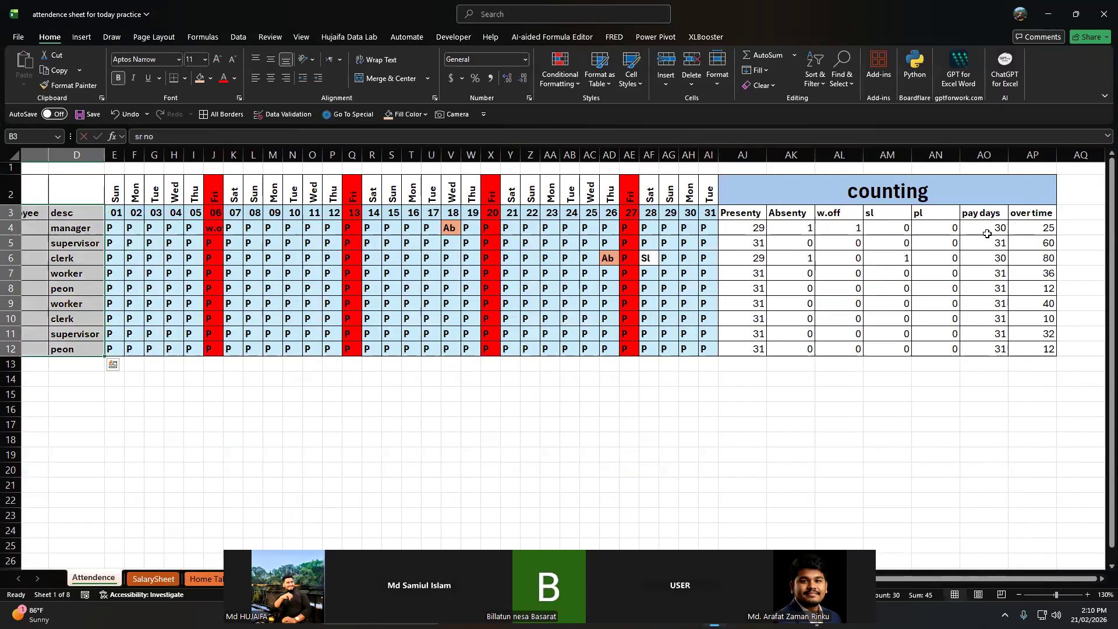
left_click(155, 579)
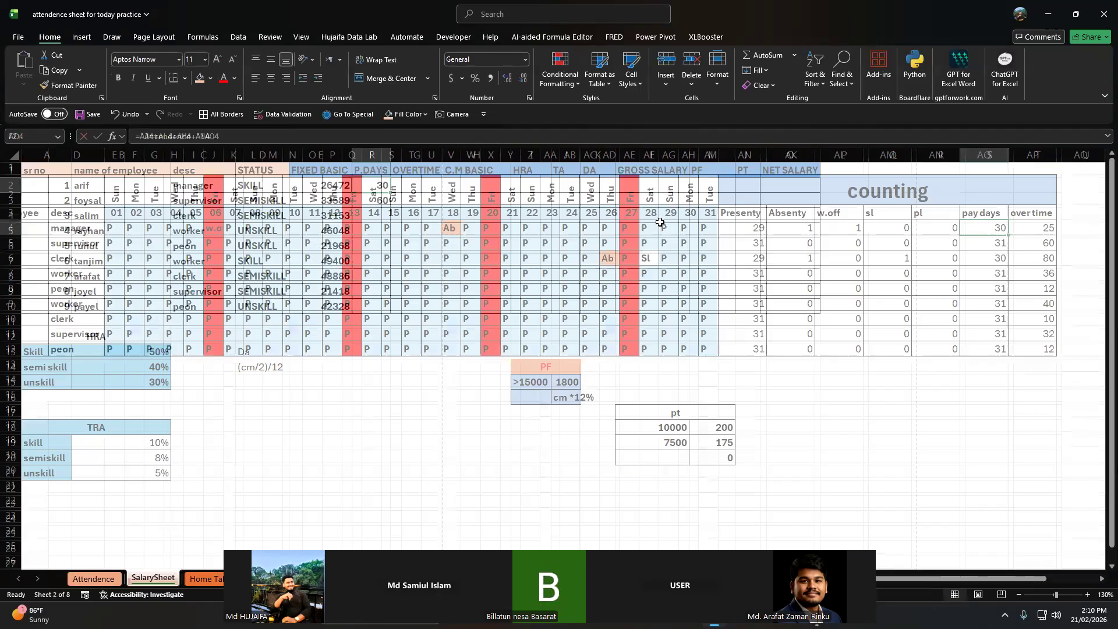
left_click(371, 201)
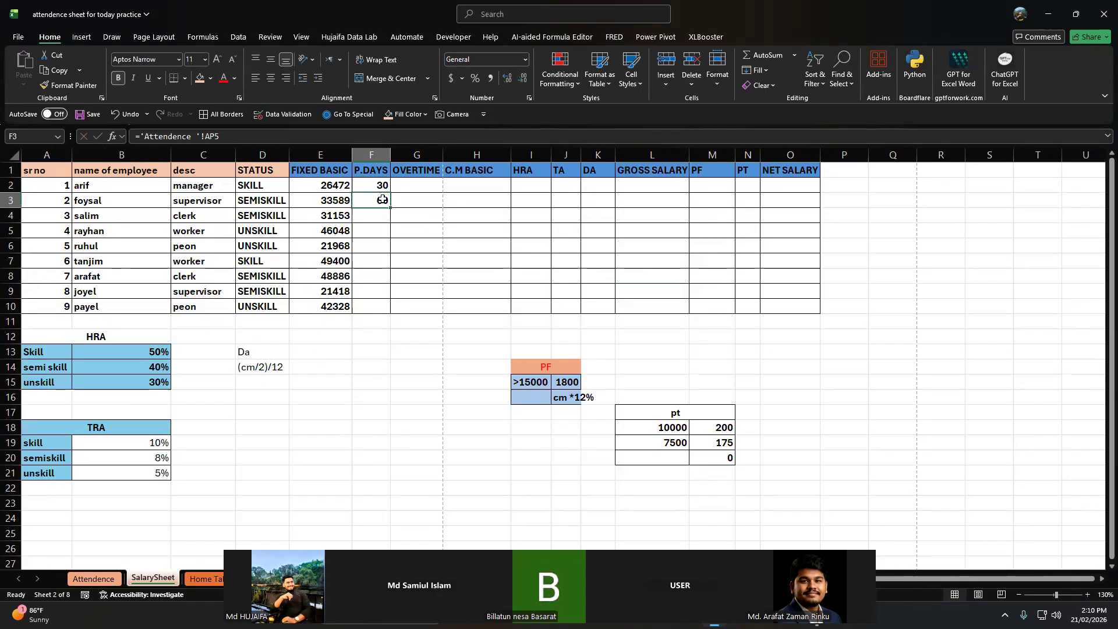
left_click(93, 578)
left_click(986, 238)
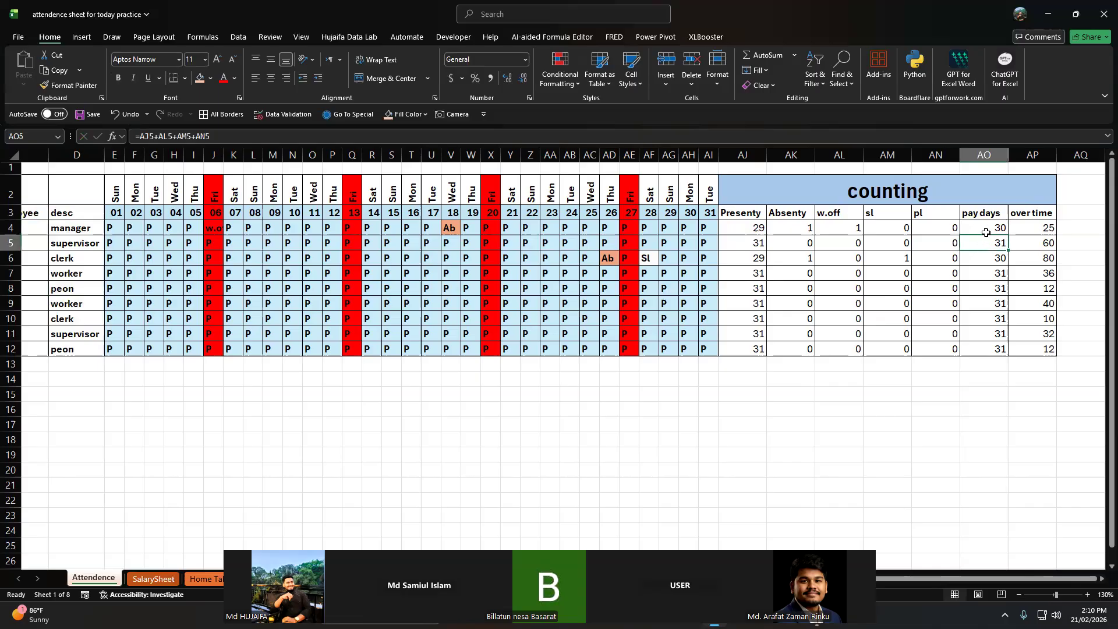
key("ctrl+Page_Down")
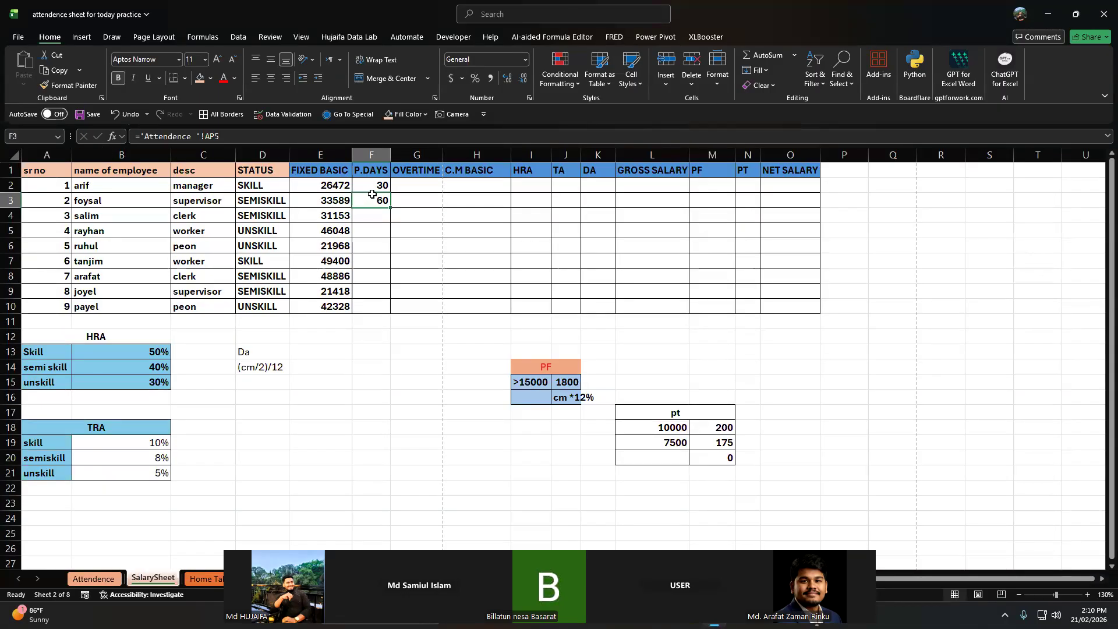
- Replace the formula in P.DAYS cell F3 with a link to pay days cell AO5 on the Attendence sheet
type("=")
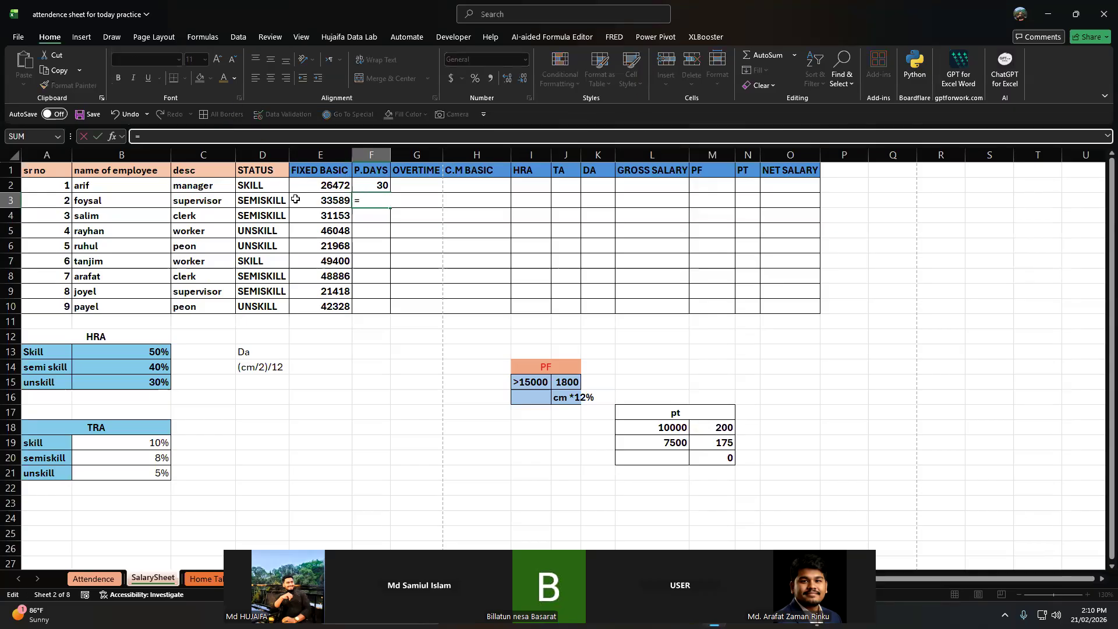
left_click(94, 578)
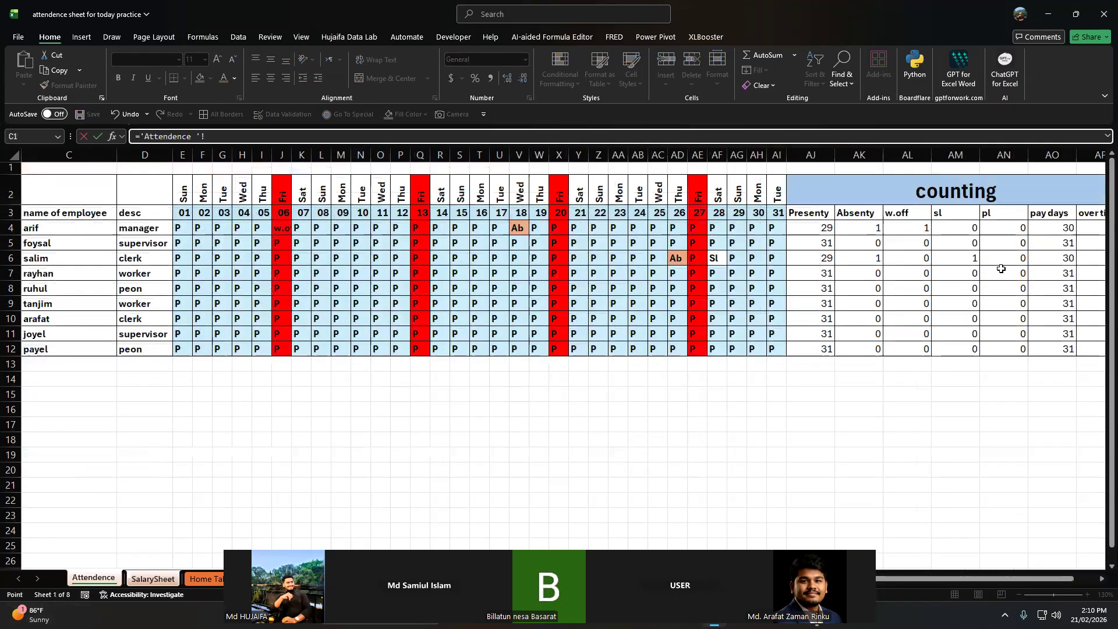
left_click(1039, 244)
key("Return")
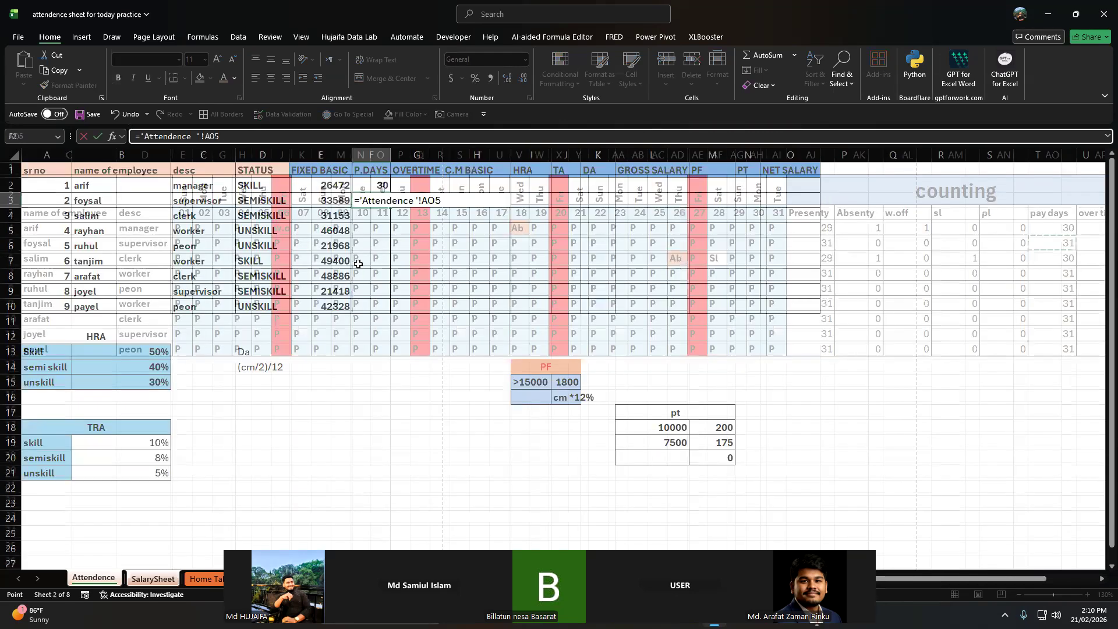
- Fill the P.DAYS links from F2:F3 down through F10 and compare them with the Attendence sheet
left_click_drag(375, 187, 378, 202)
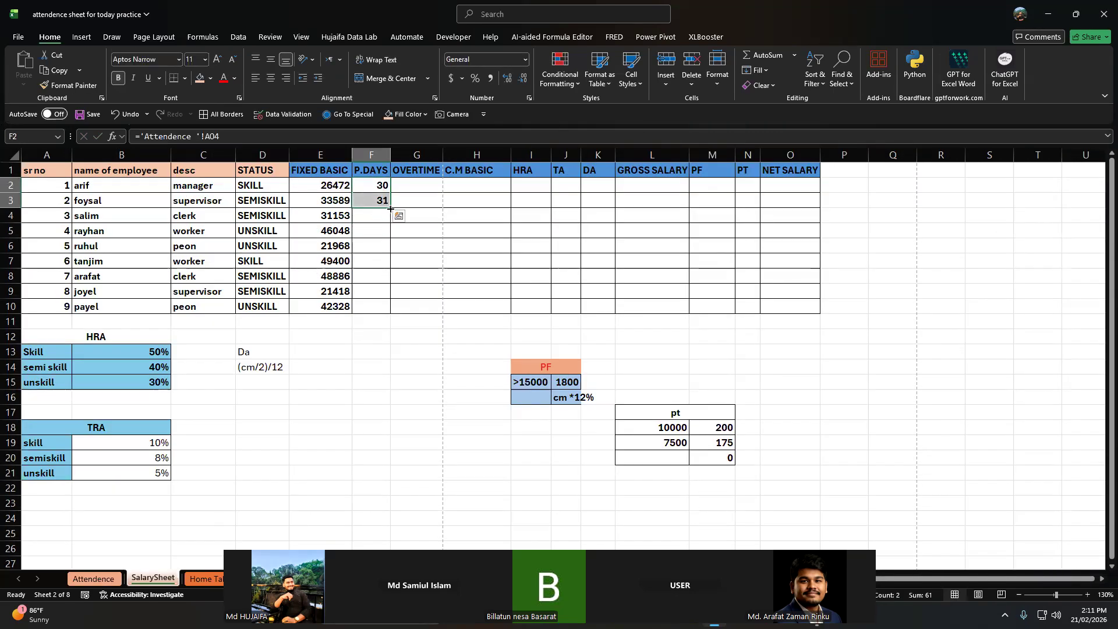
double_click(390, 209)
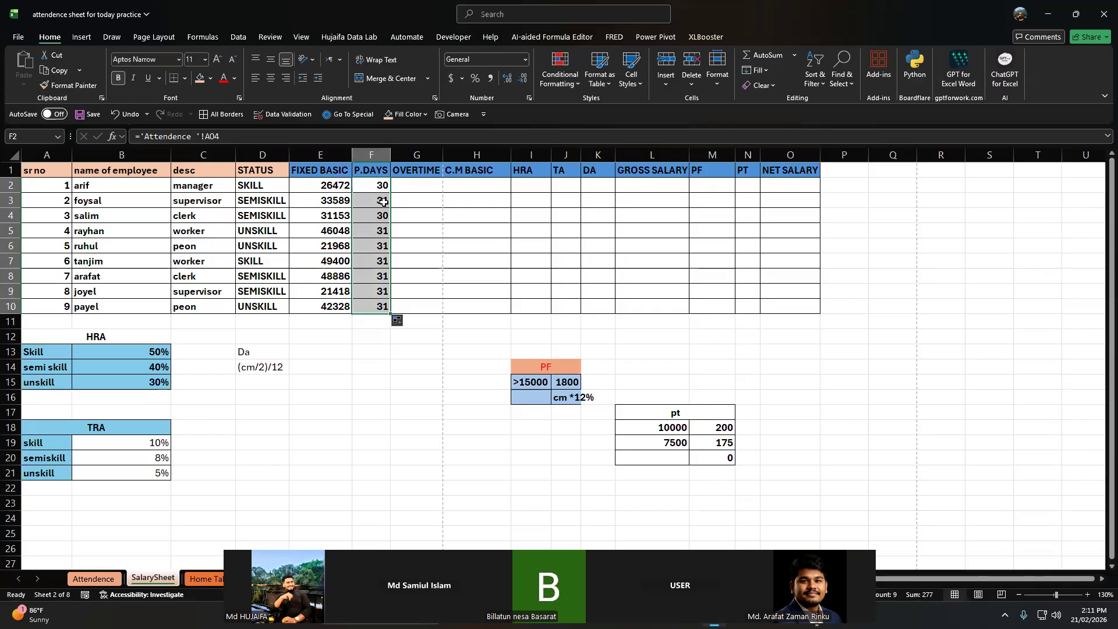
key("ctrl+Page_Up")
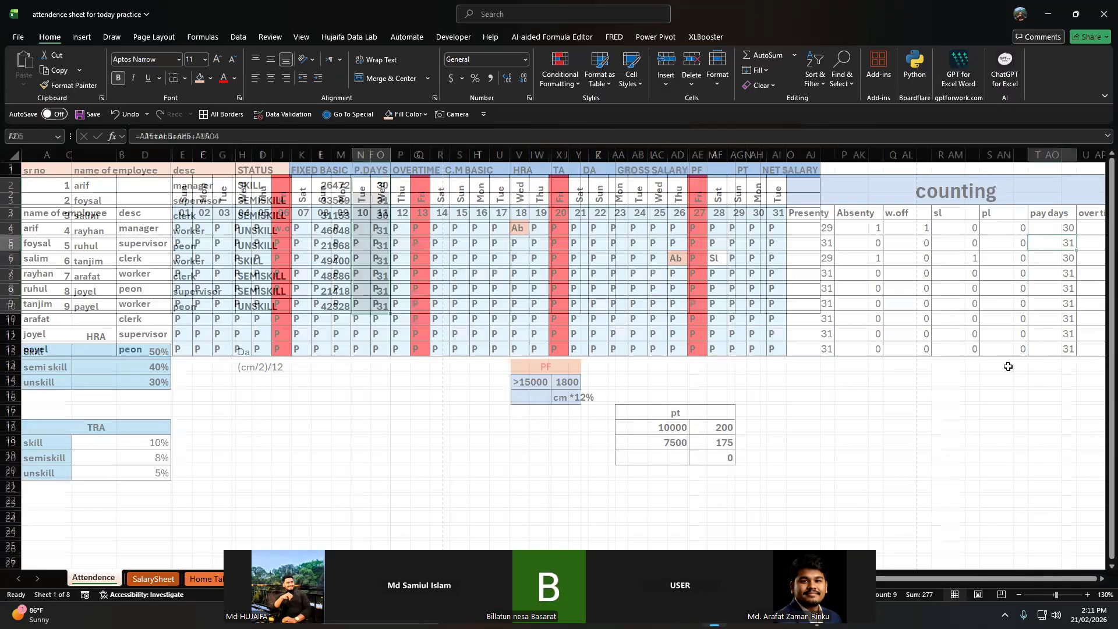
left_click(145, 577)
- Link the first OVERTIME cell, G2, to the overtime value in cell AP4 of the Attendence sheet
left_click(433, 184)
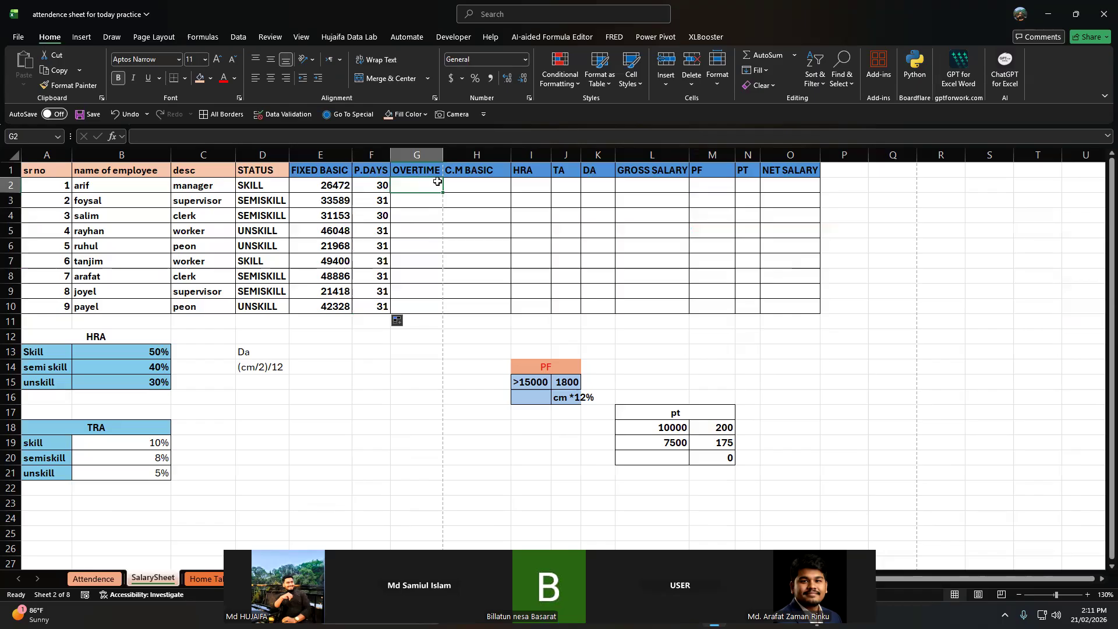
left_click(149, 135)
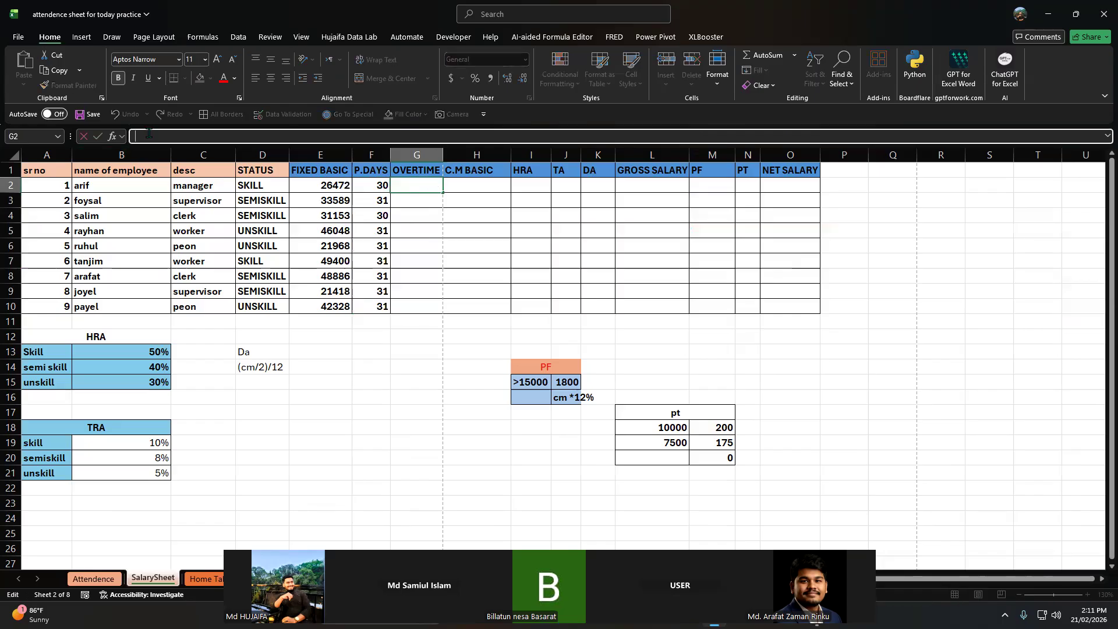
type("=")
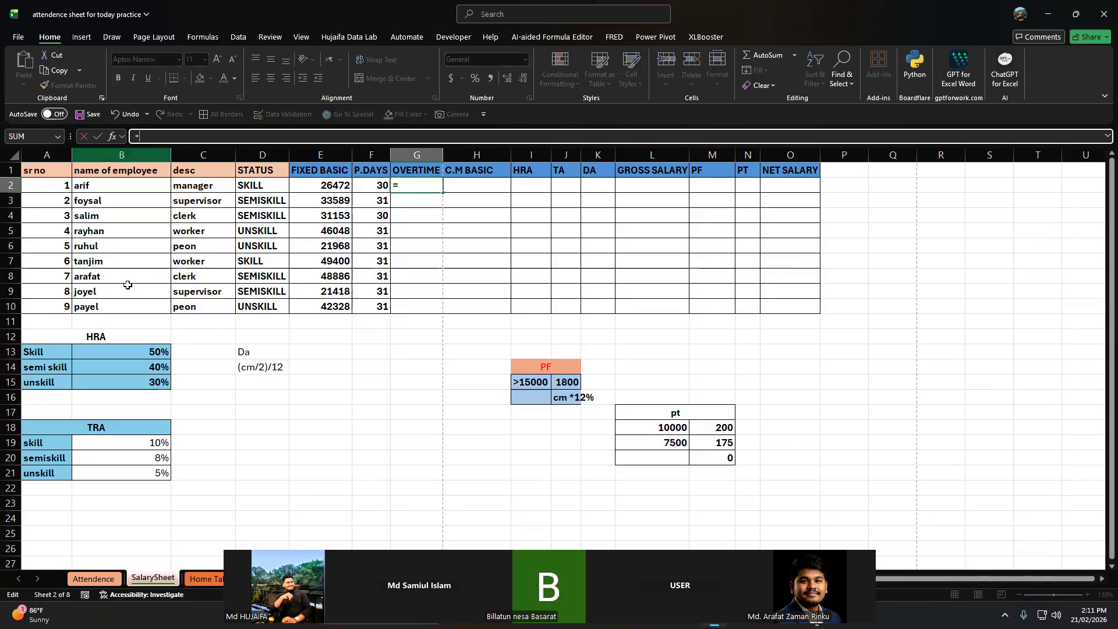
left_click(93, 578)
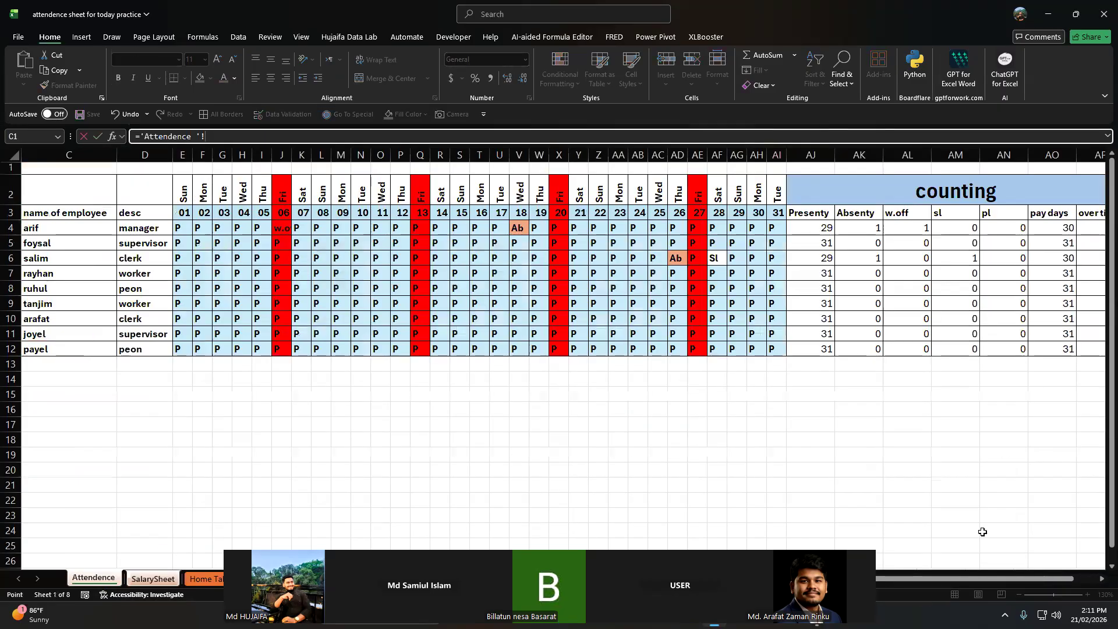
scroll(983, 532, "right", 2)
left_click(1025, 228)
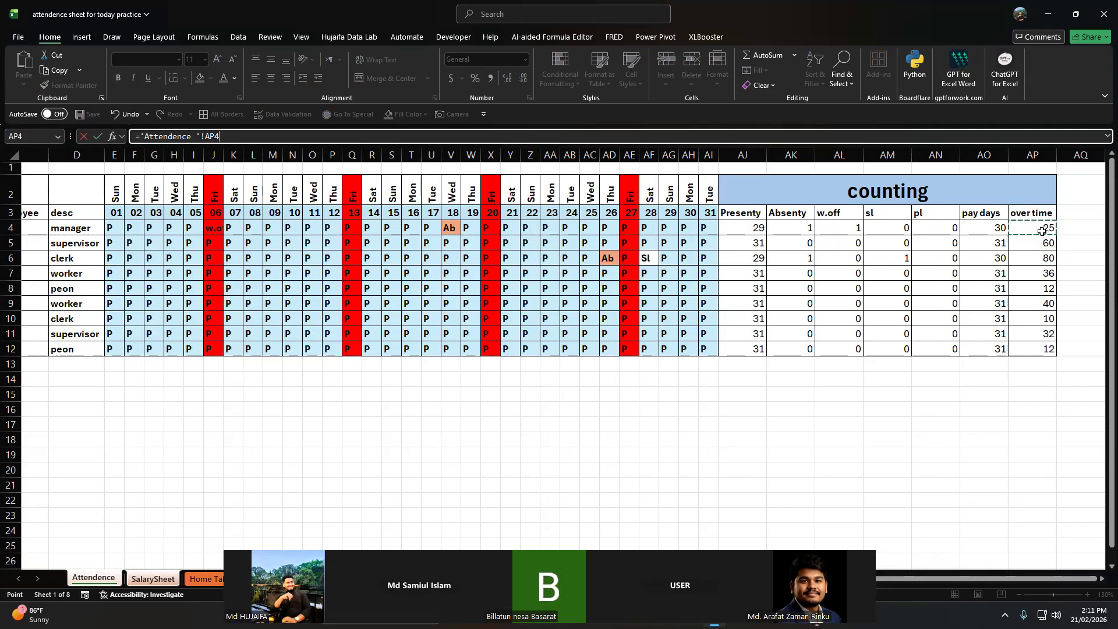
key("Return")
left_click(432, 189)
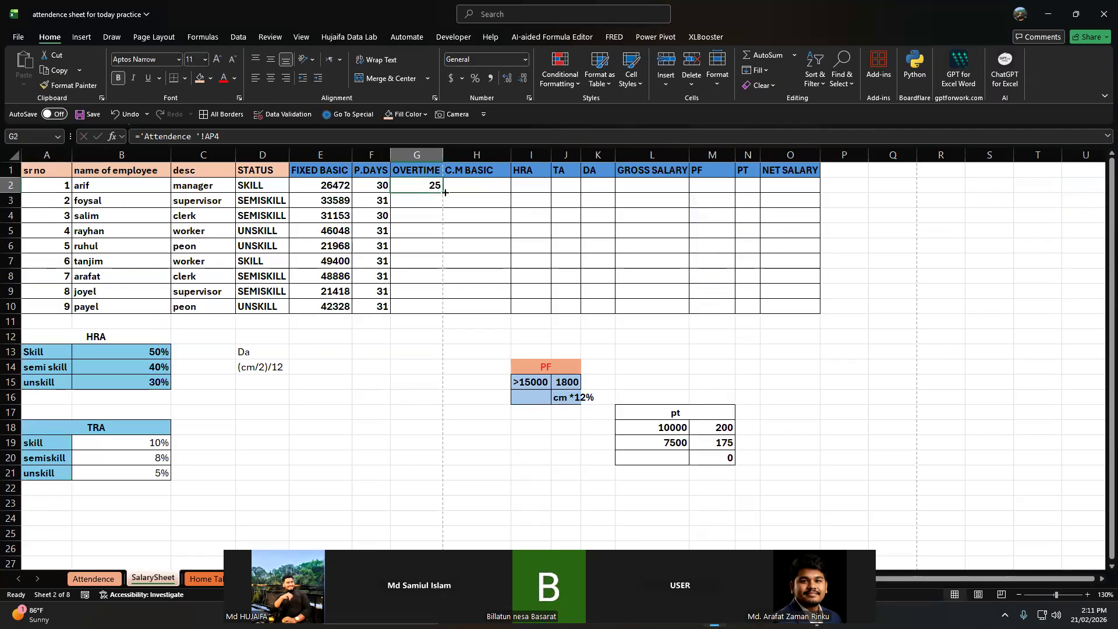
- Fill the OVERTIME link from G2 down through G10
double_click(443, 192)
- Enter the daily rate formula =(E2/30) in the first C.M BASIC cell, H2
left_click(475, 183)
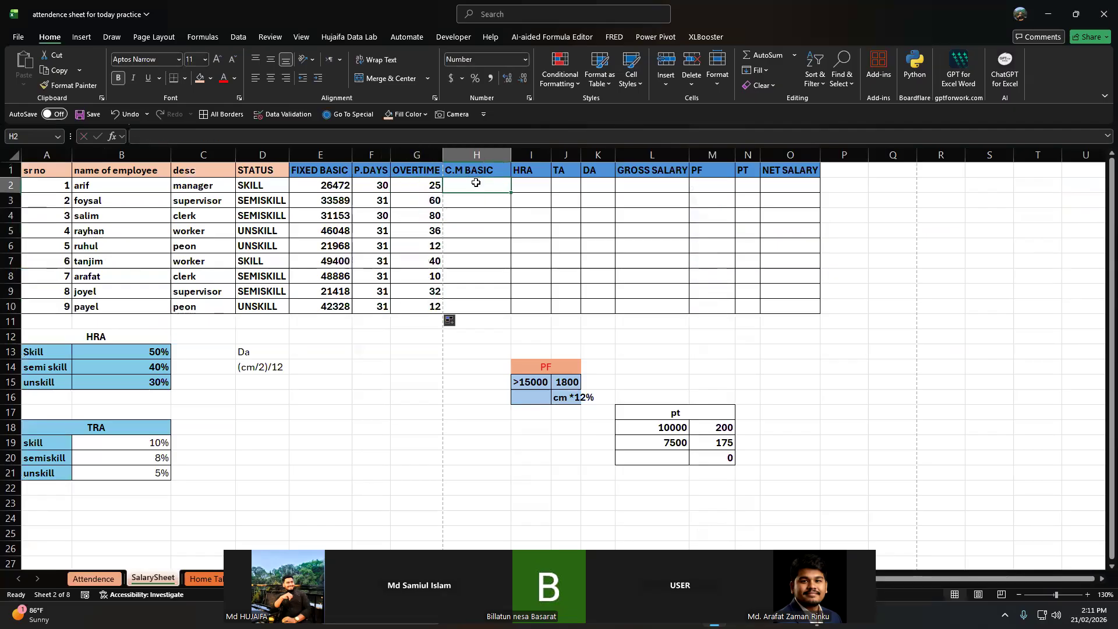
type("=")
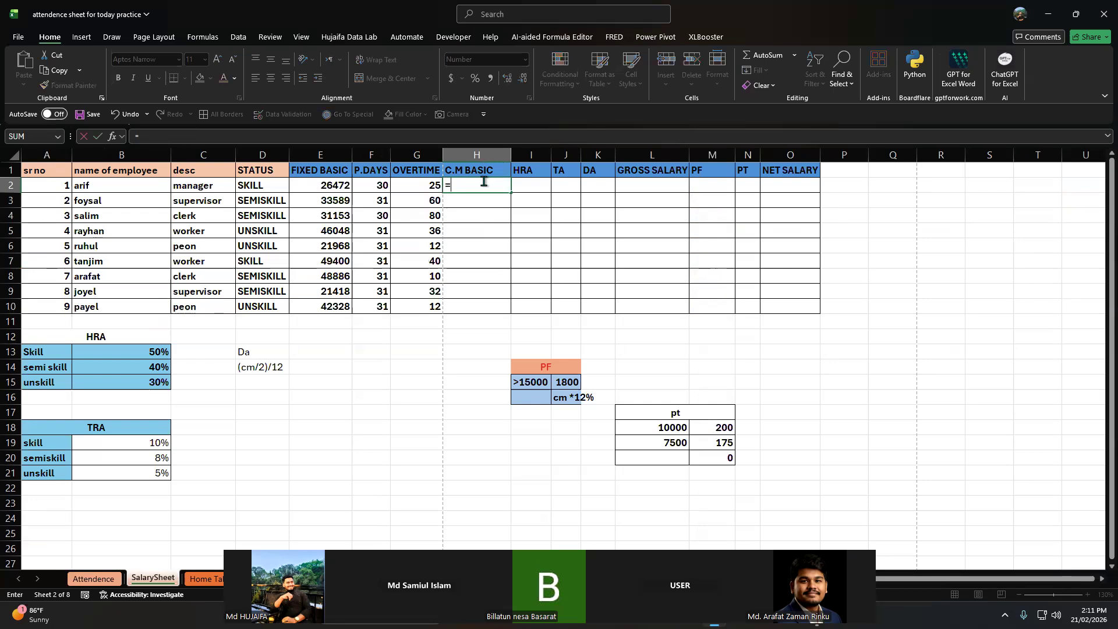
left_click(330, 187)
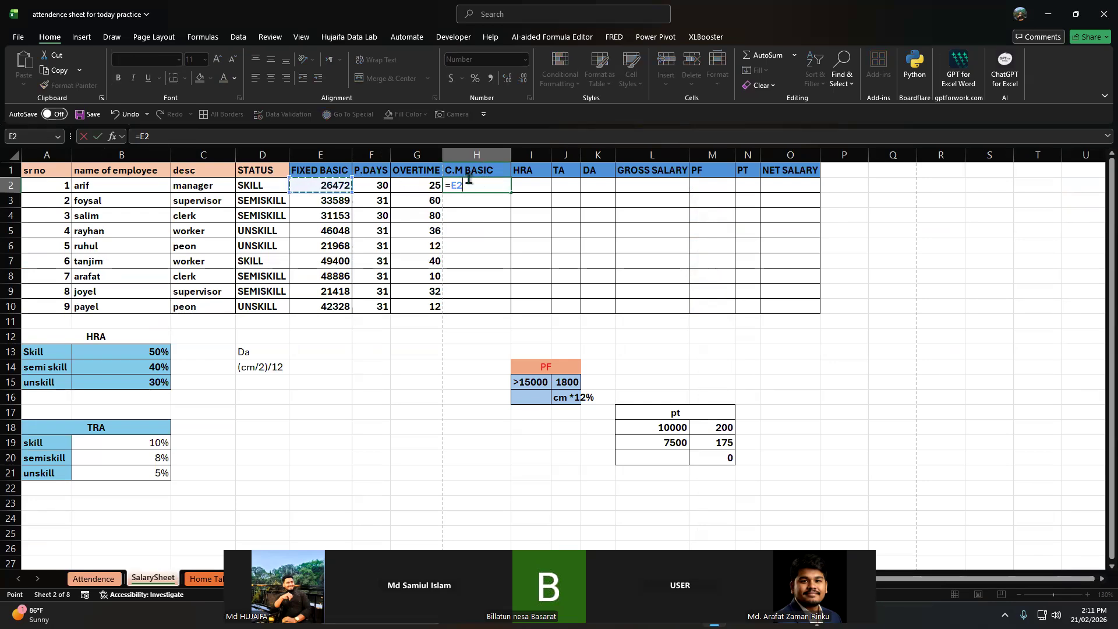
type("/.")
key("BackSpace")
key("BackSpace")
key("BackSpace")
key("BackSpace")
type("(")
key("Left")
key("Left")
key("Left")
type("/")
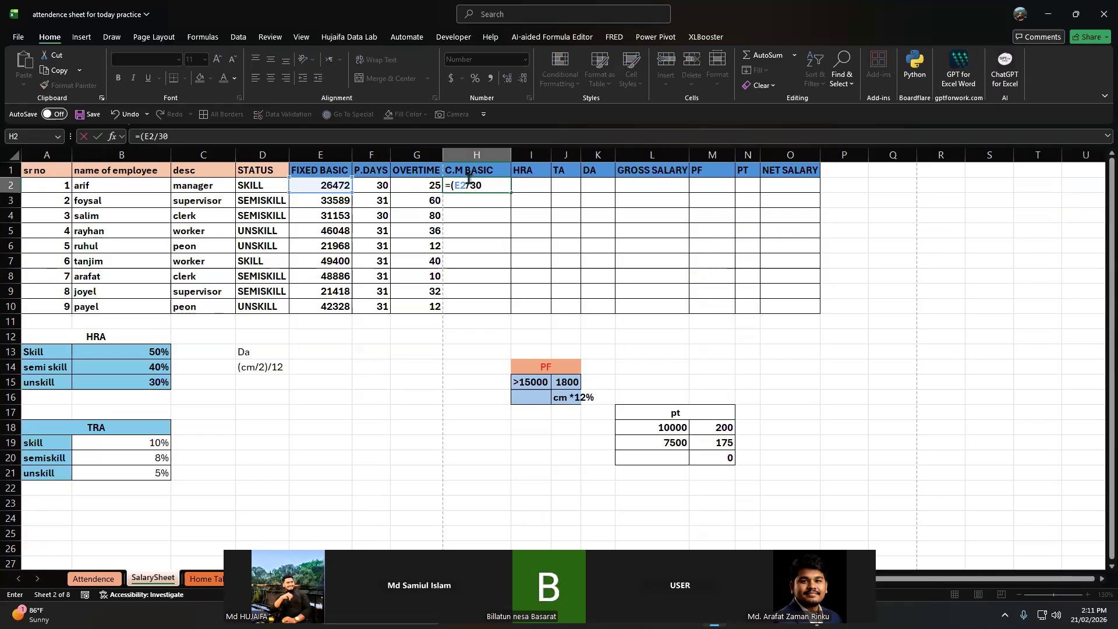
type("30)")
key("Return")
left_click(469, 180)
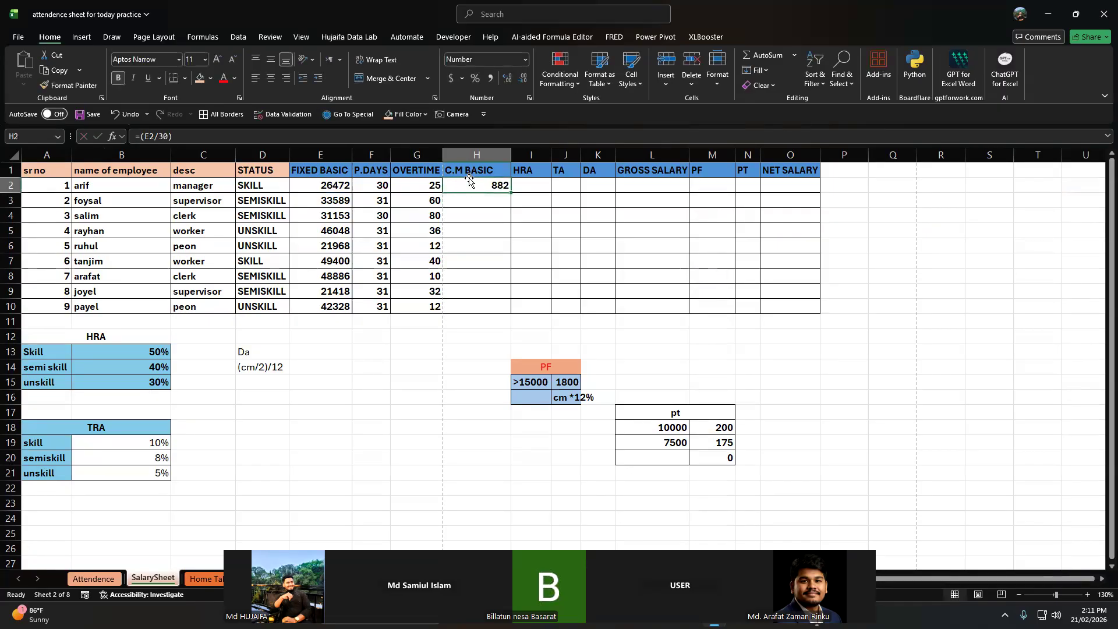
- Multiply the daily rate in H2 by pay days cell F2, making the formula =(E2/30)*F2
double_click(504, 184)
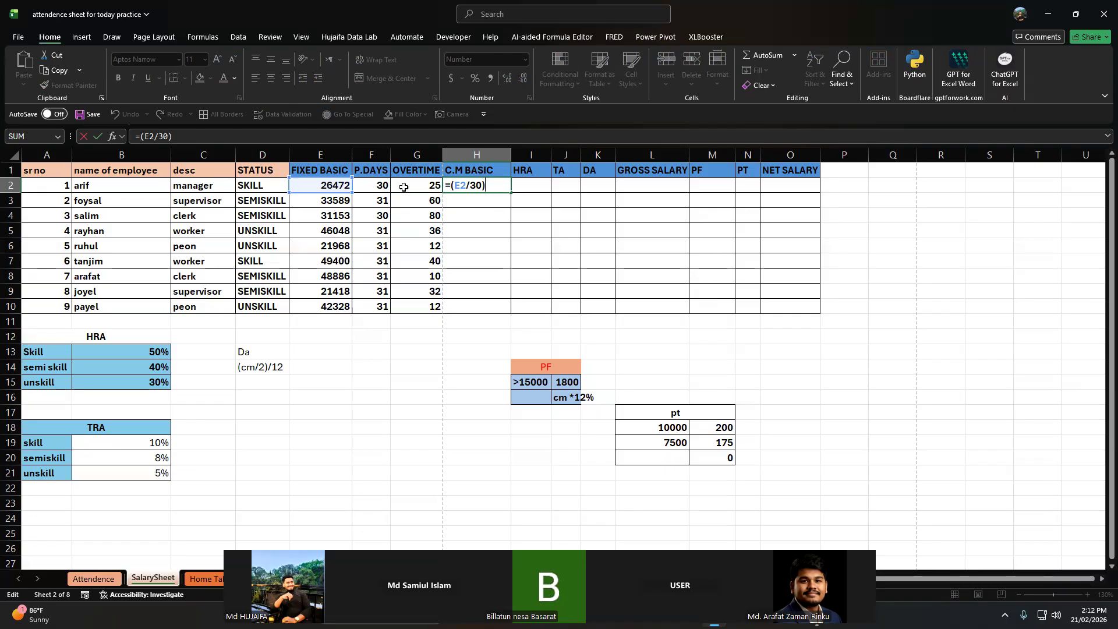
type("*")
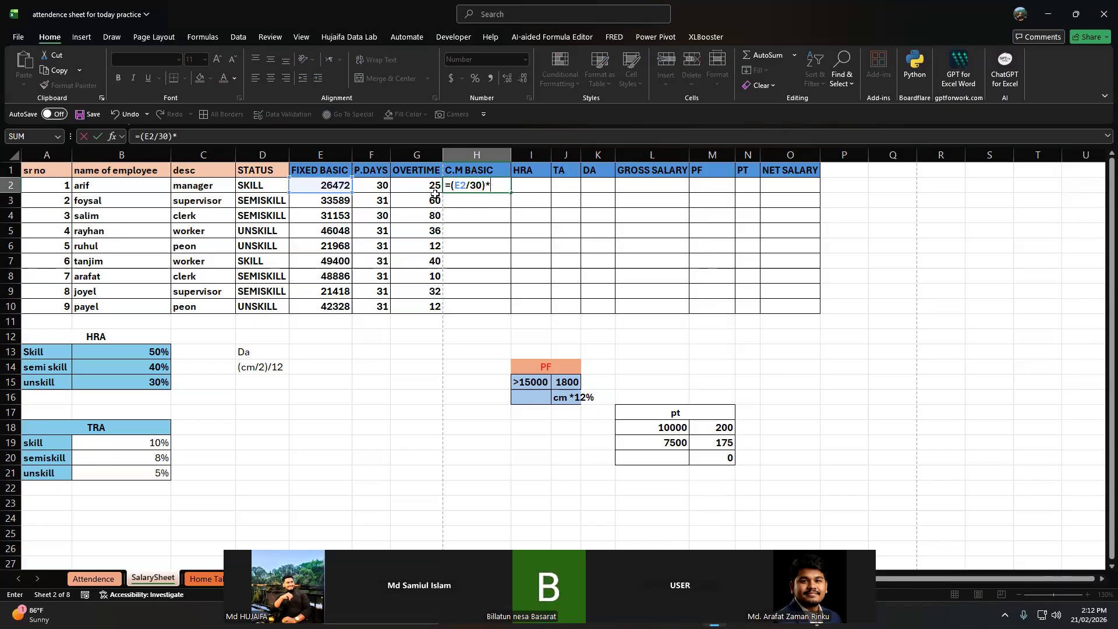
left_click(435, 192)
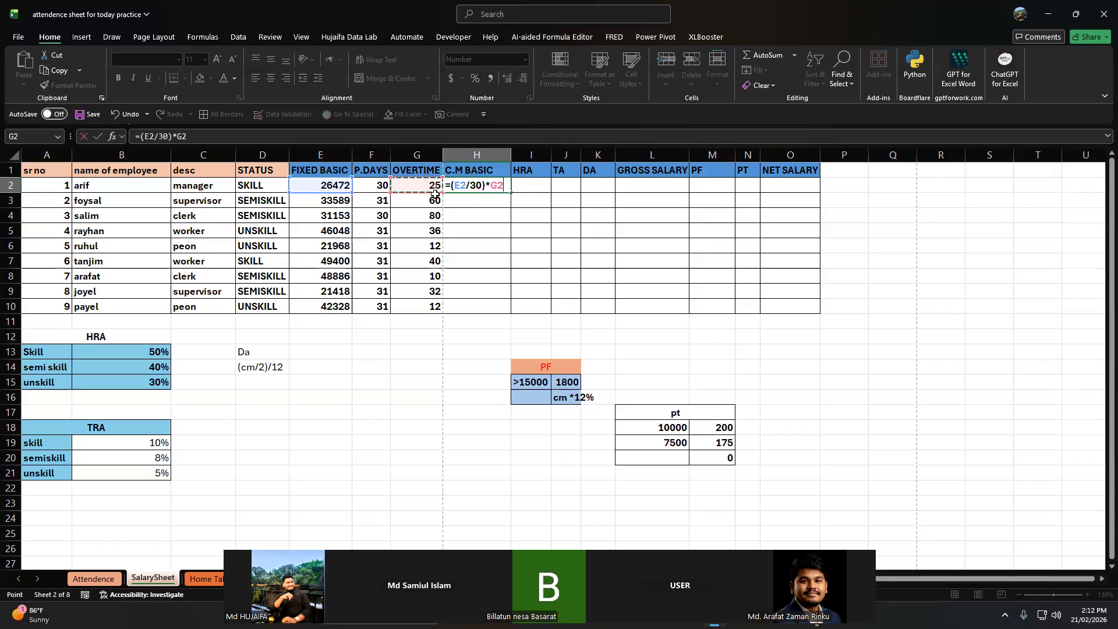
key("Left")
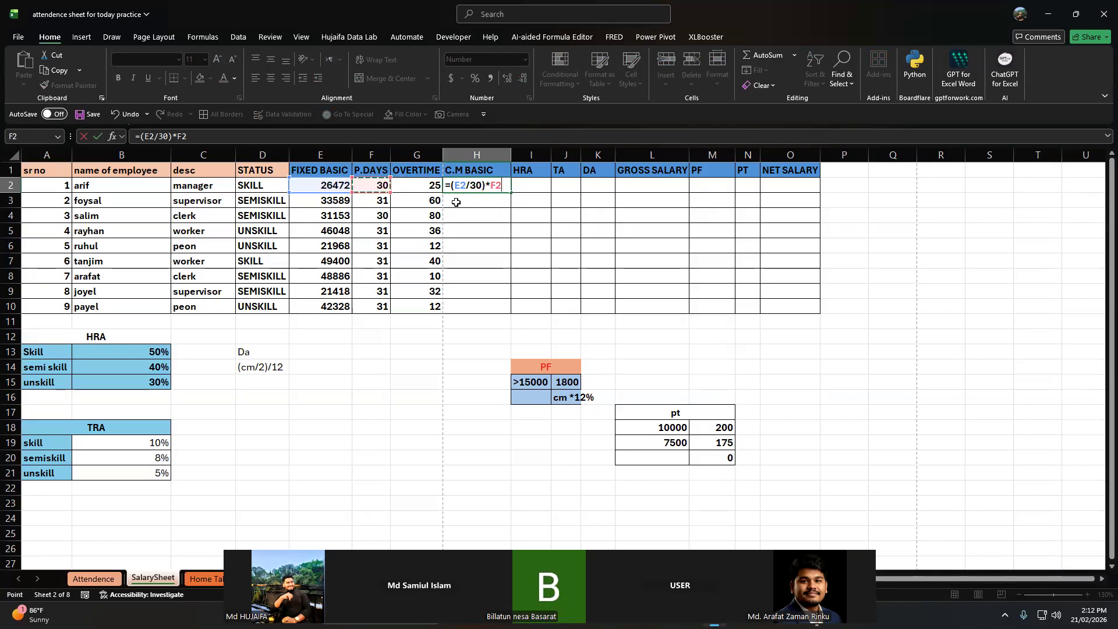
key("Return")
double_click(488, 185)
key("Return")
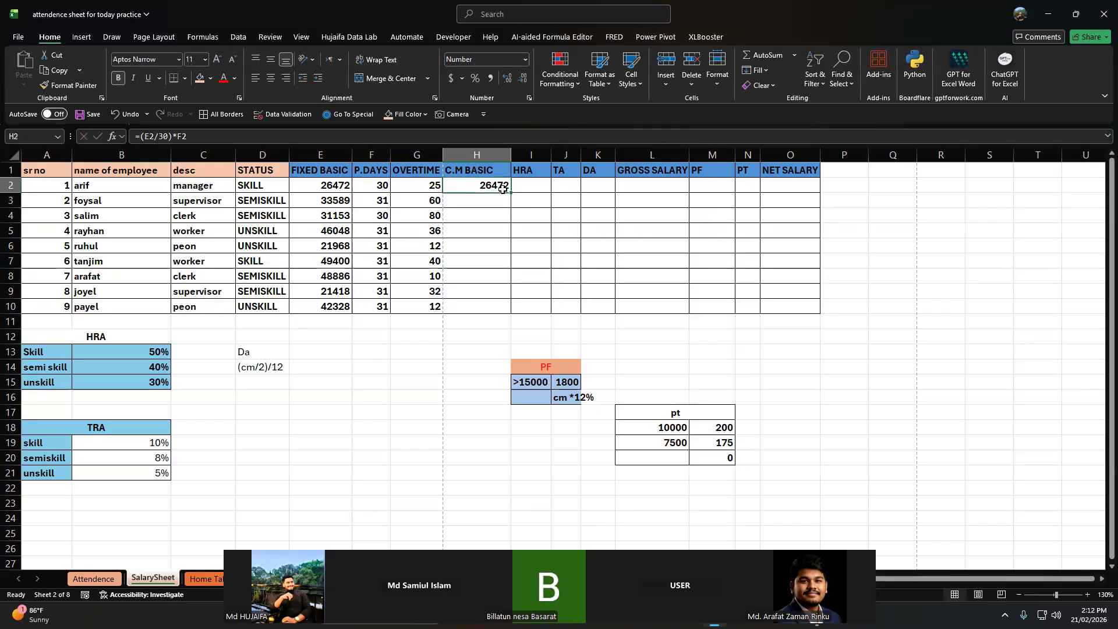
double_click(506, 187)
key("Return")
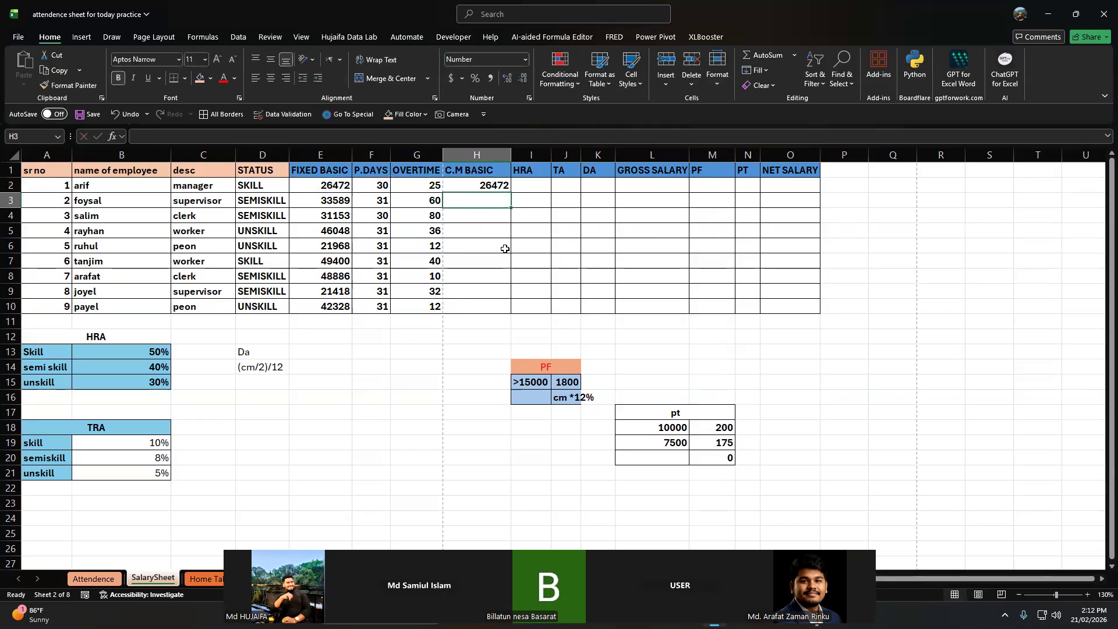
- Replace the C.M BASIC formula in H2 with the hourly rate formula =(E2/30/9)
left_click(414, 186)
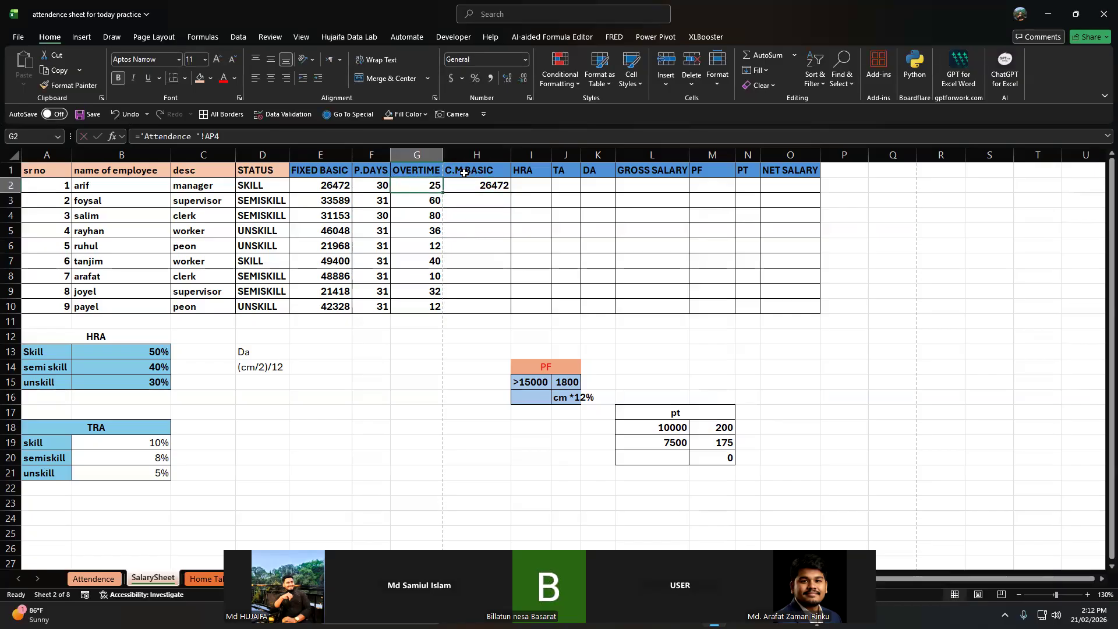
double_click(471, 187)
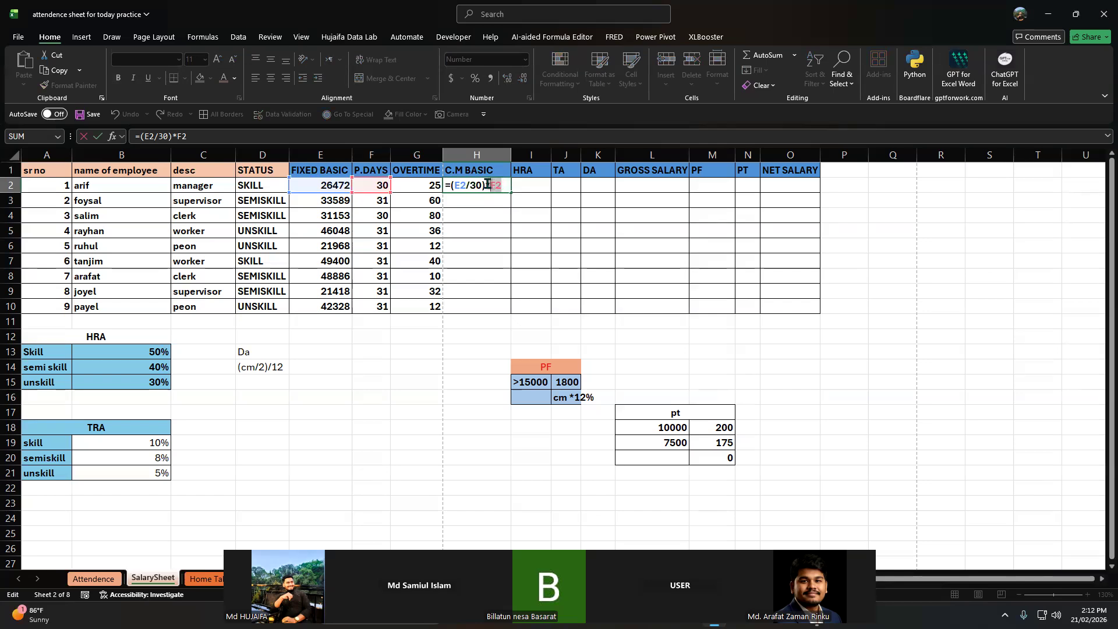
key("BackSpace")
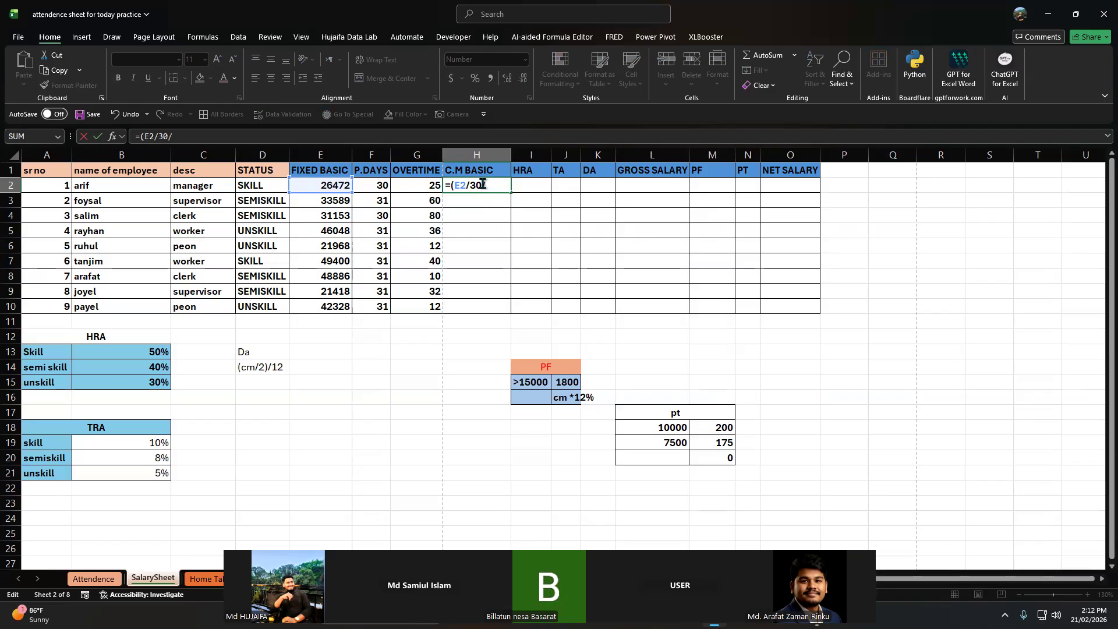
key("Return")
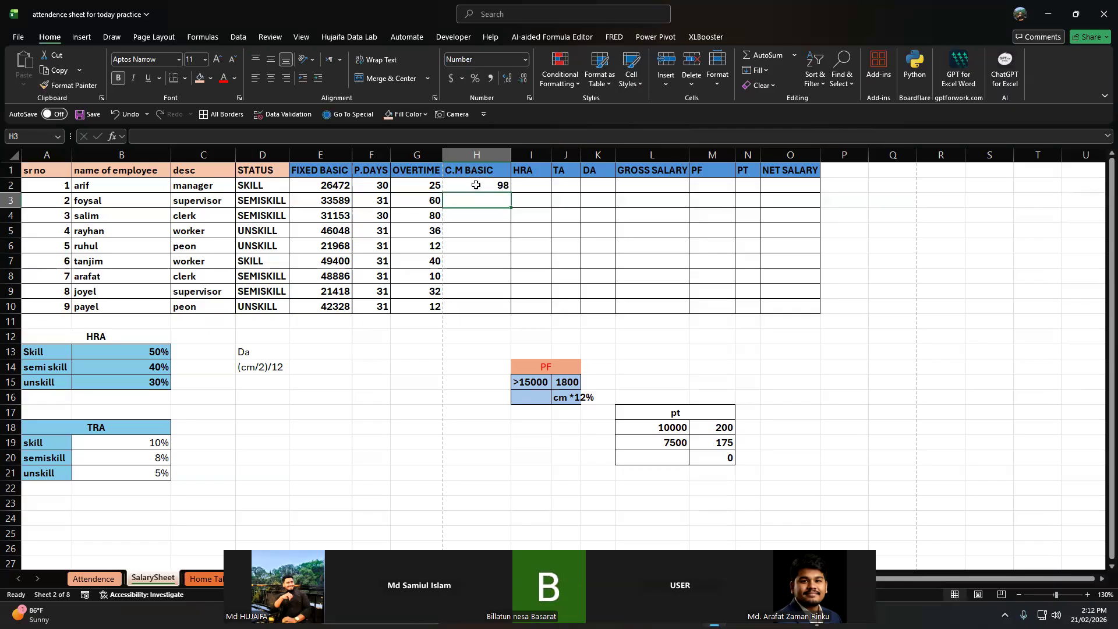
left_click(481, 185)
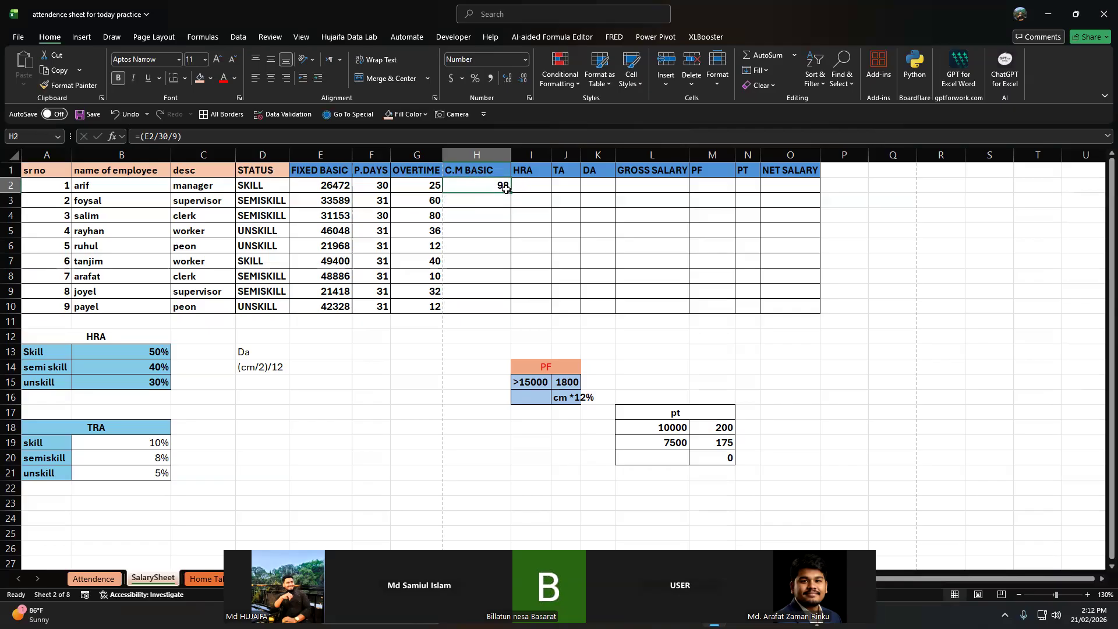
double_click(448, 188)
left_click(501, 197)
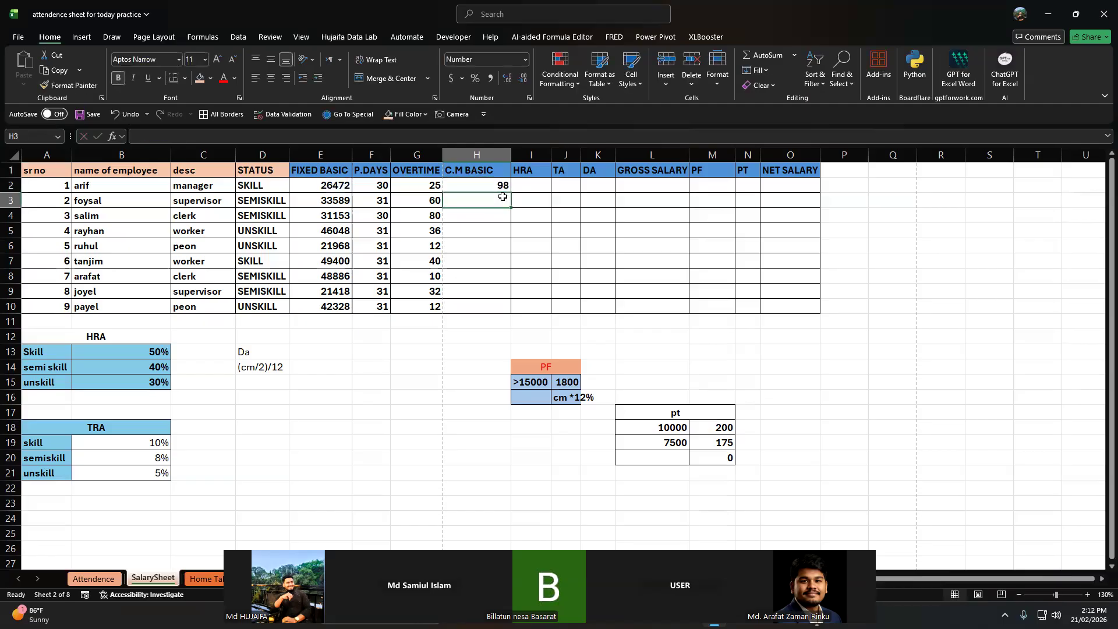
- Multiply the hourly rate in H2 by overtime cell G2, making the formula =(E2/30/9)*G2
double_click(499, 188)
type("*")
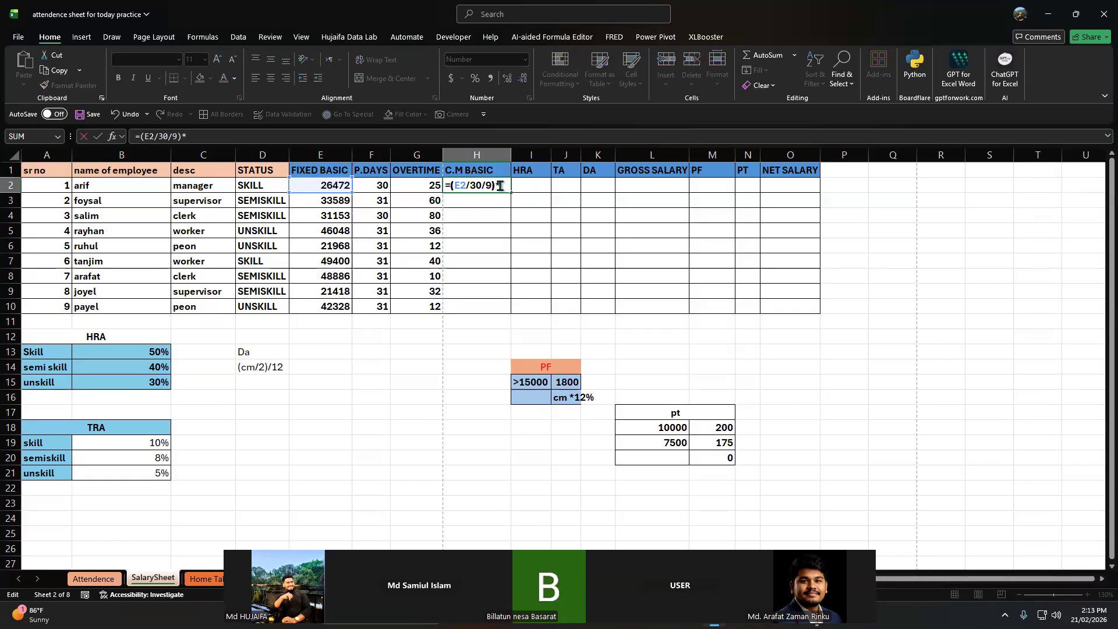
key("Left")
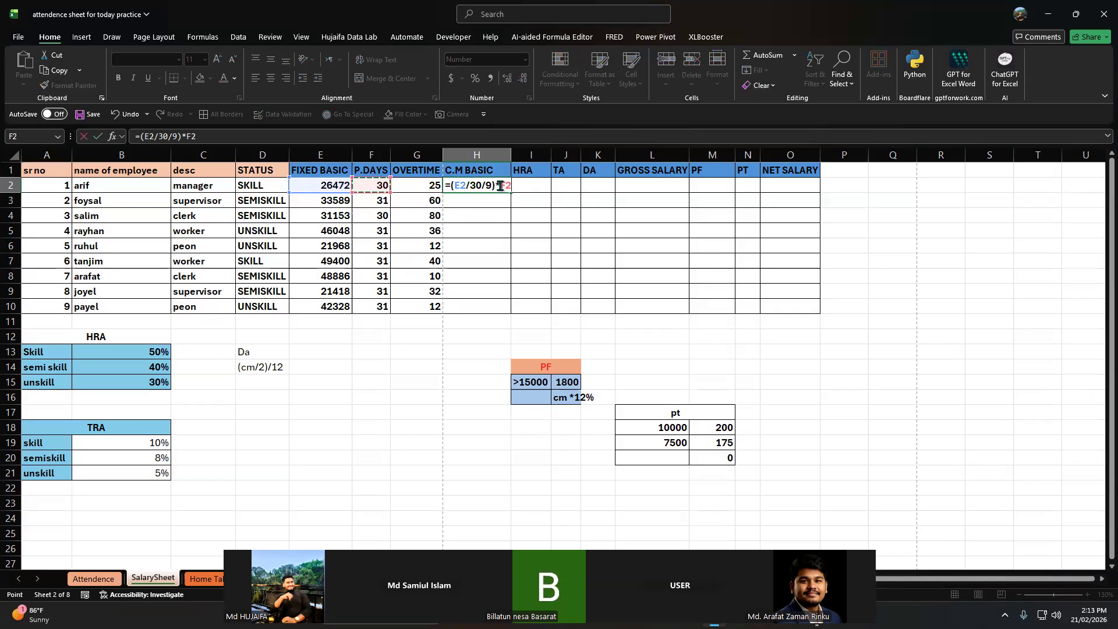
key("Return")
left_click(501, 185)
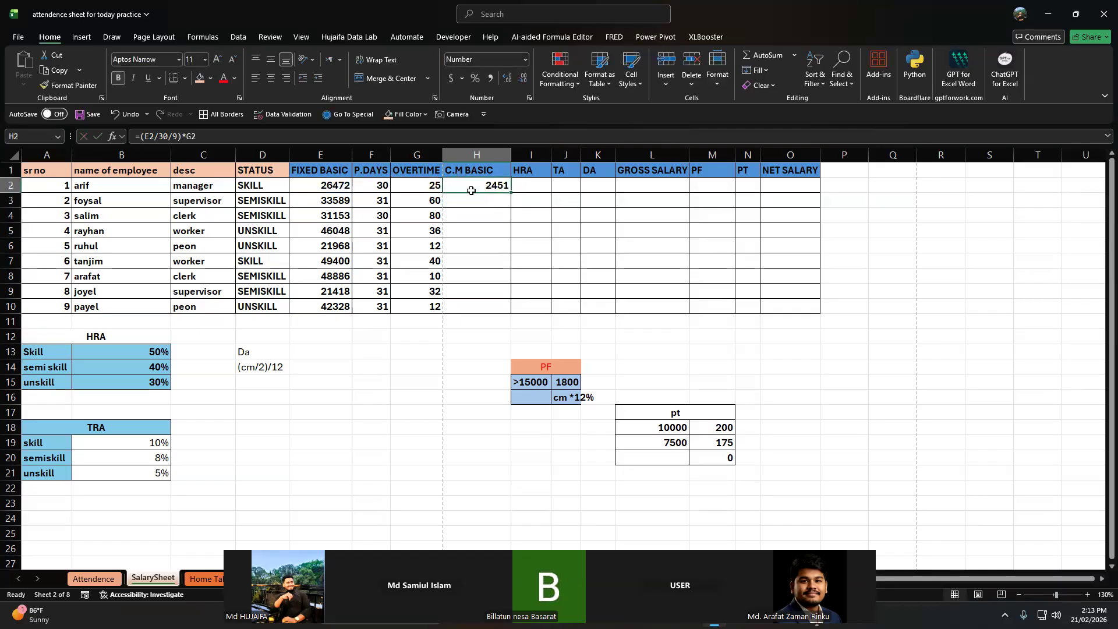
- Rewrite the C.M BASIC formula in H2 back to =(E2/30)*F2
double_click(473, 189)
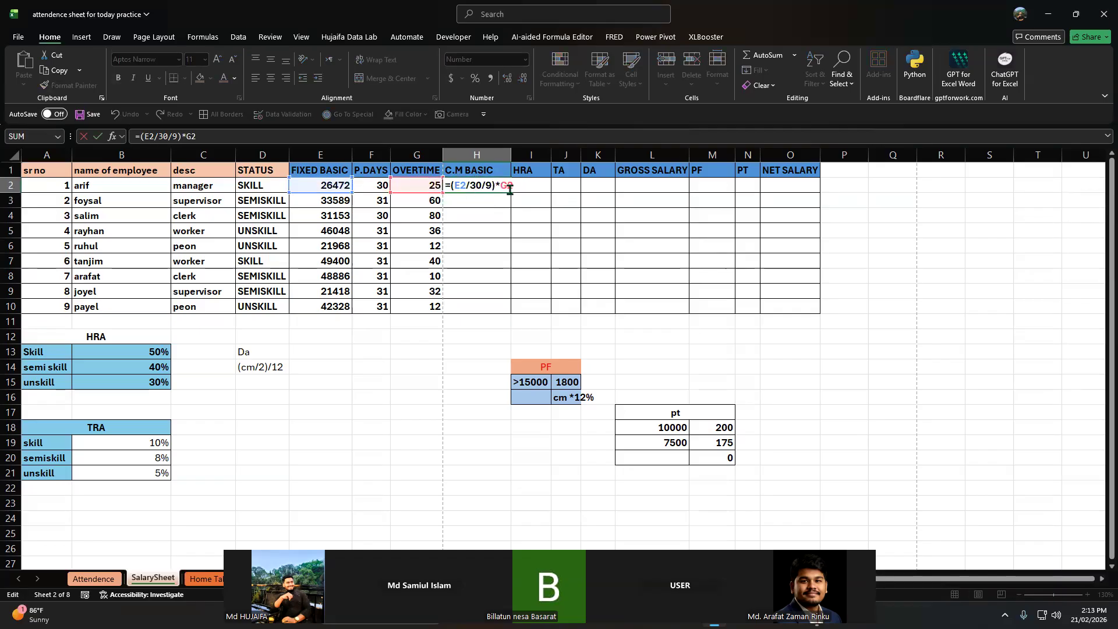
left_click_drag(511, 187, 487, 191)
key("BackSpace")
type("30")
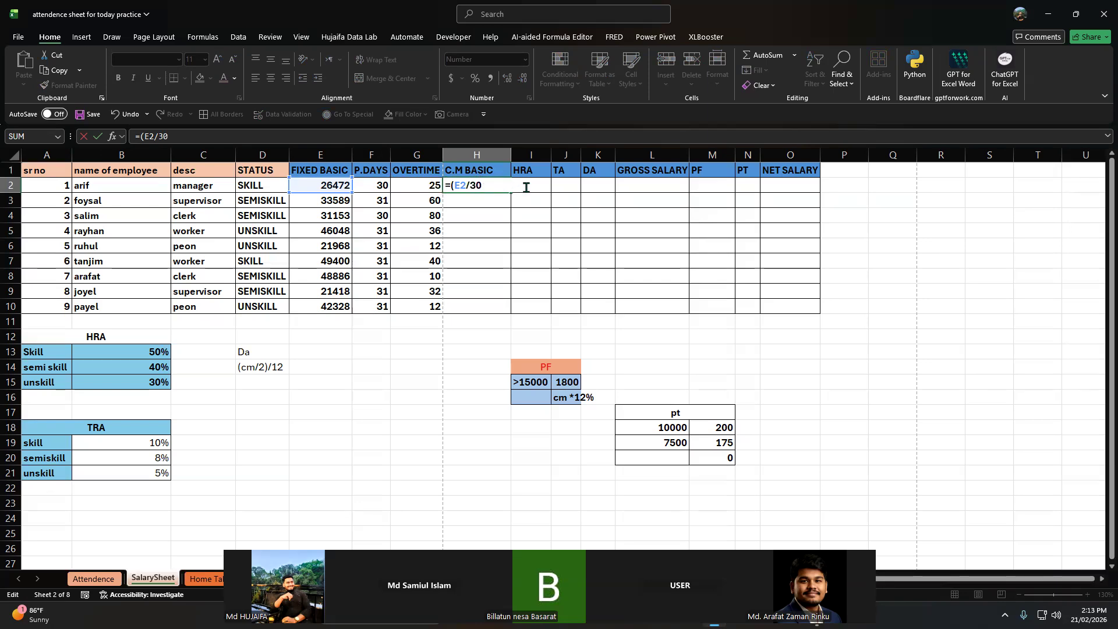
type(")")
key("Left")
key("Left")
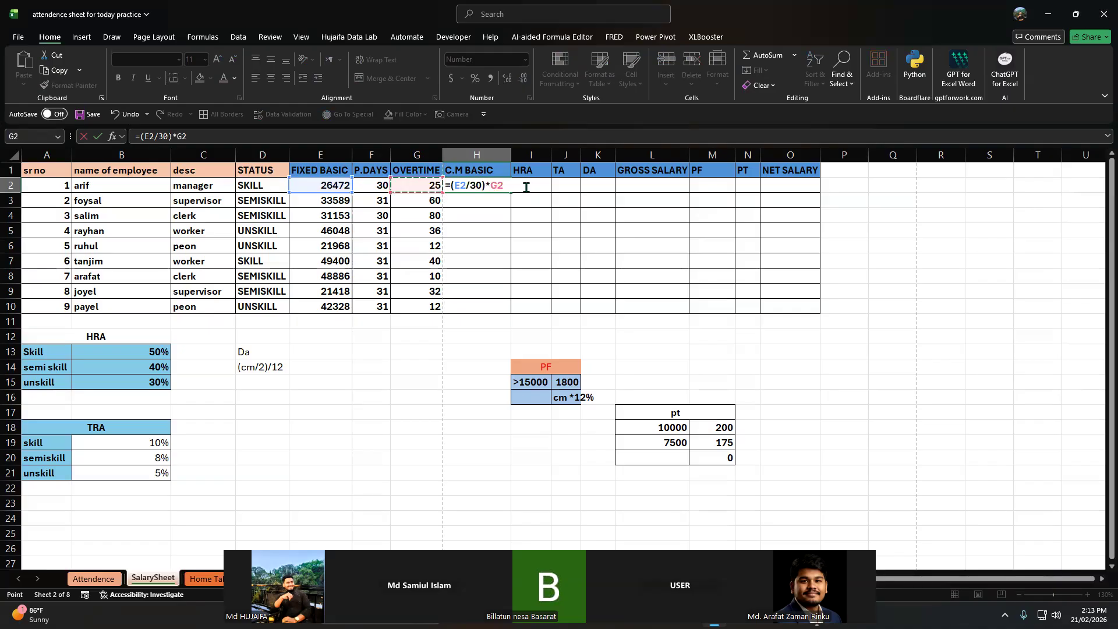
key("Return")
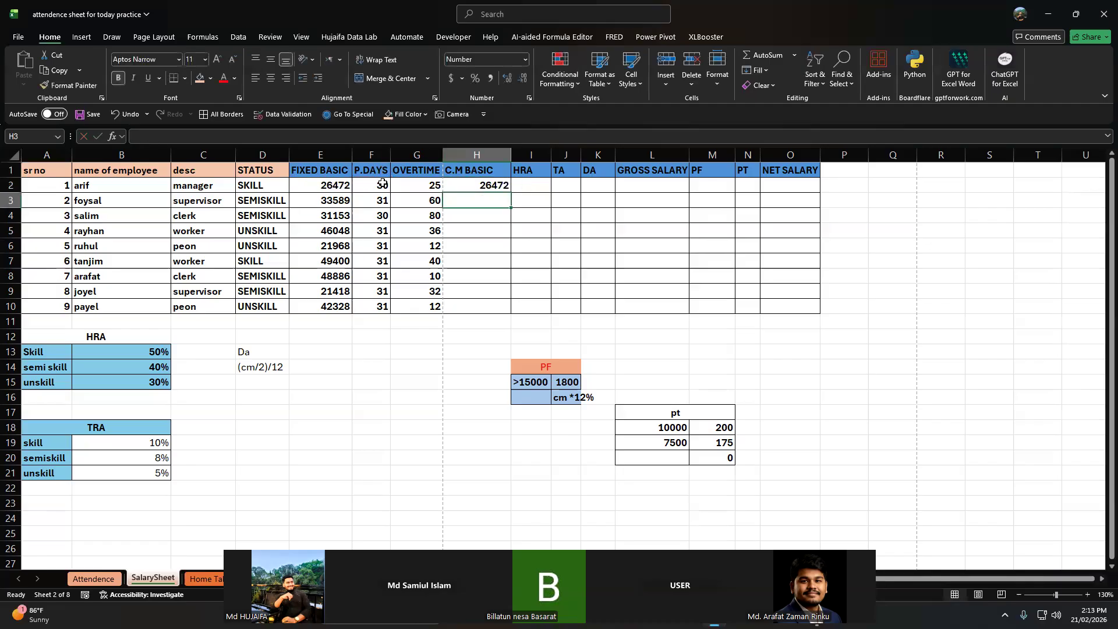
- Add double-rate overtime pay to H2 with =(E2/30)*F2+(E2/30/9)*G2*2 and fill the formula down through H10
double_click(466, 185)
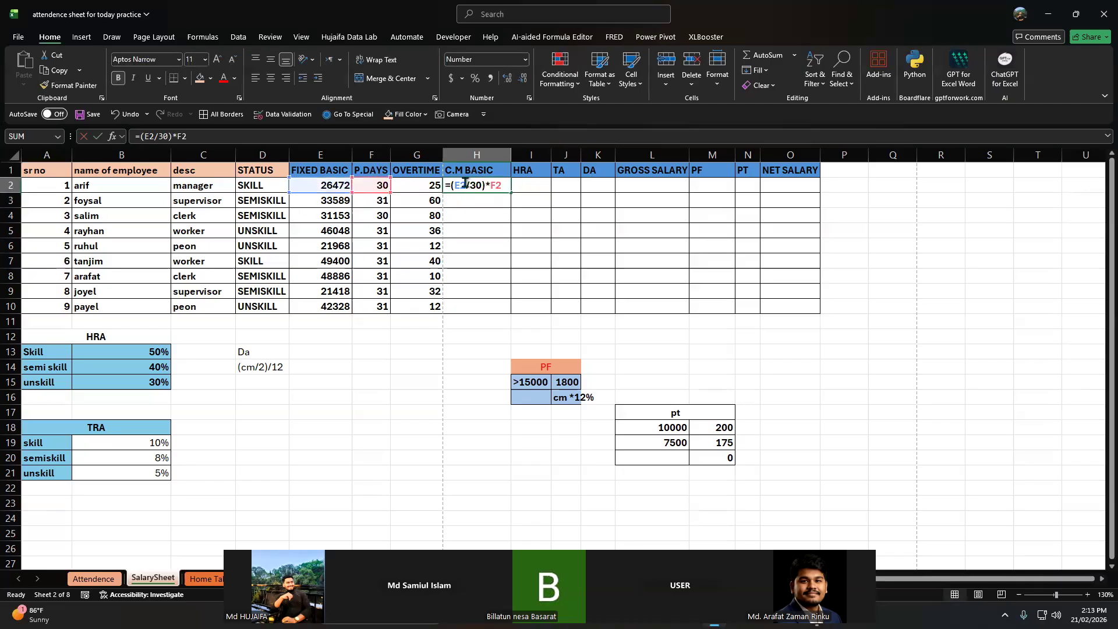
type("+(")
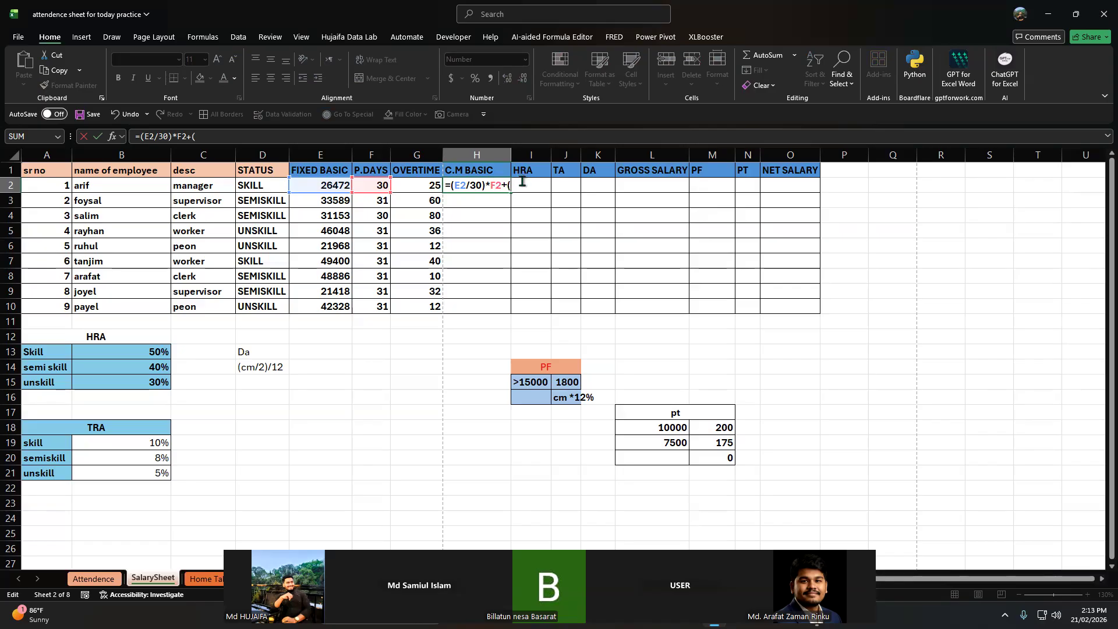
left_click(337, 186)
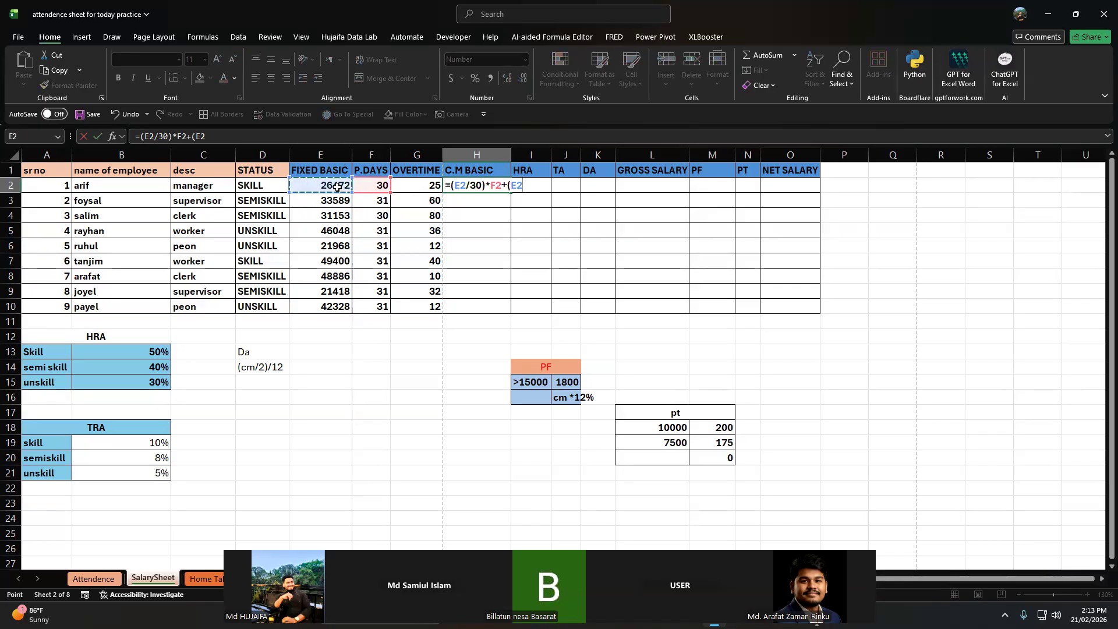
type("/30/9")
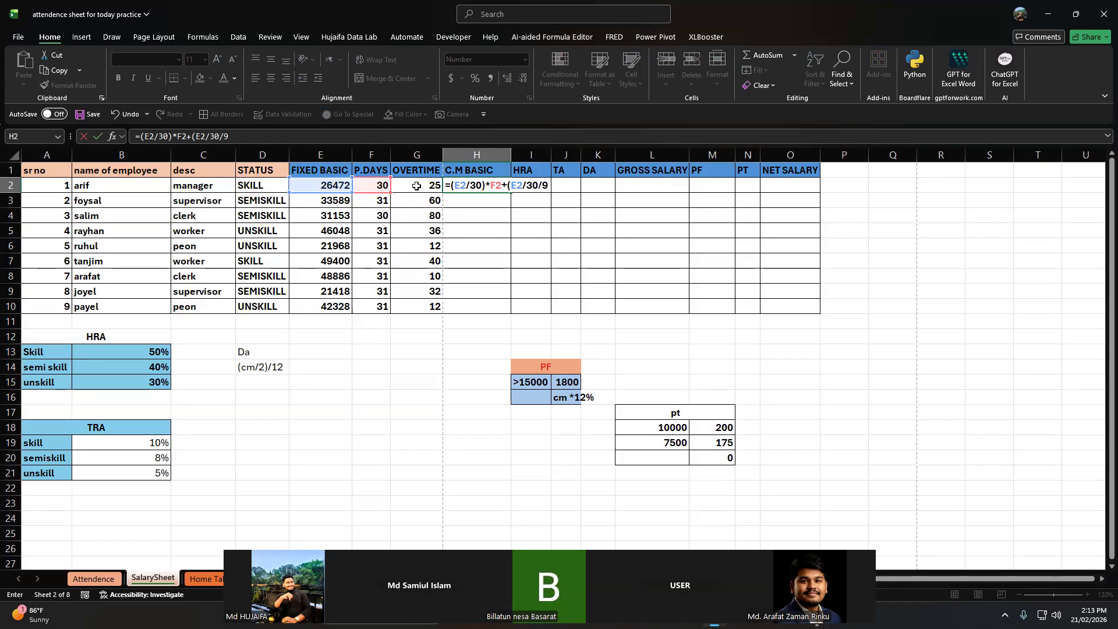
type(")*")
left_click(417, 186)
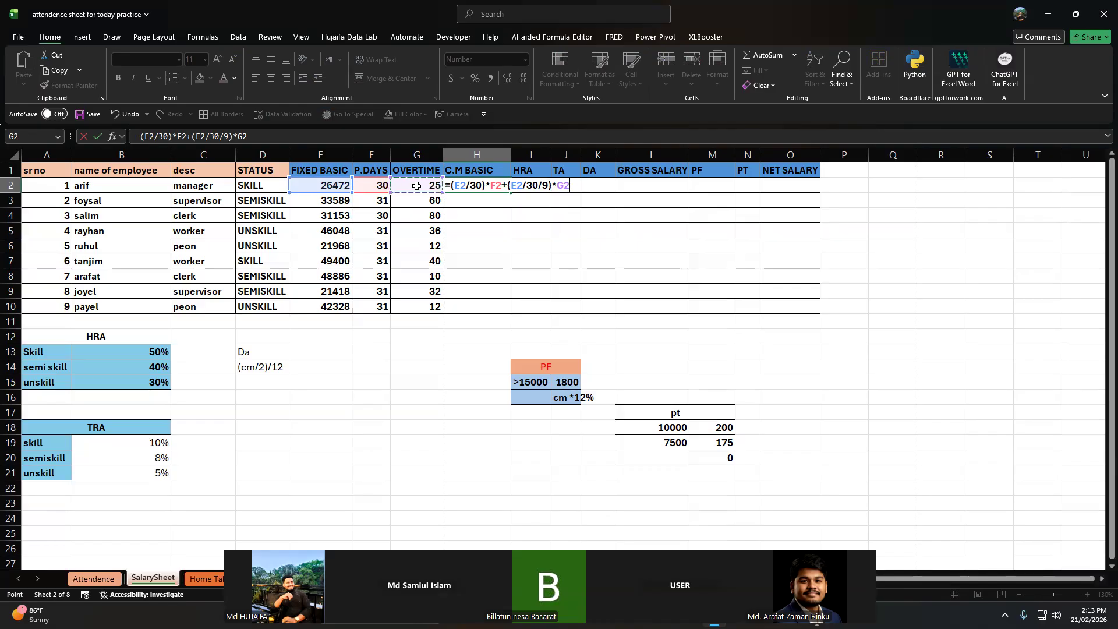
type("*")
key("Return")
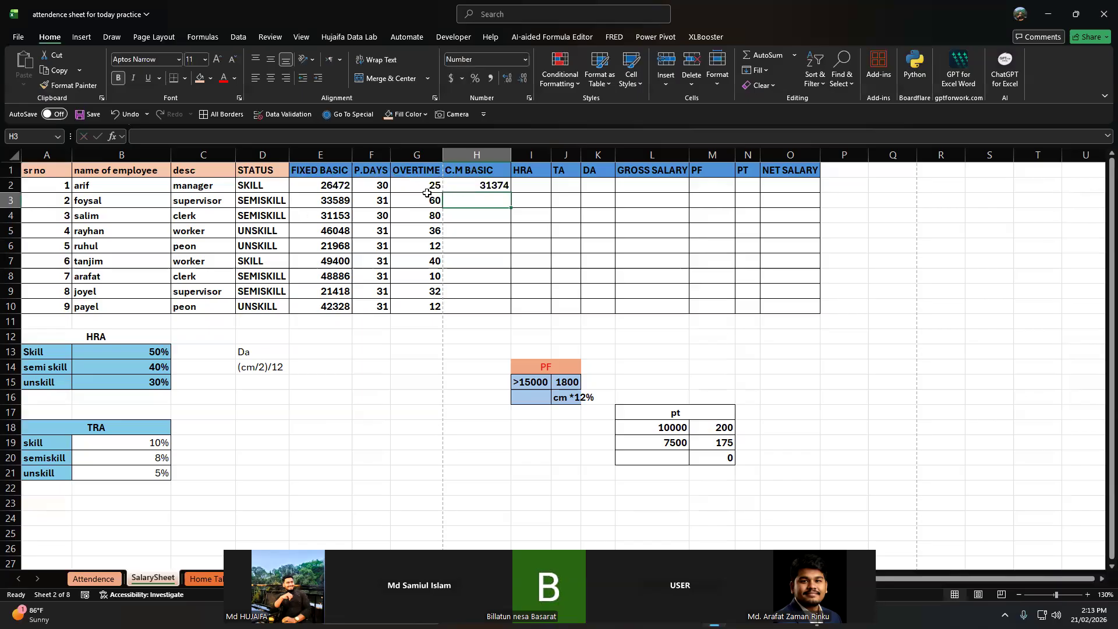
left_click(463, 187)
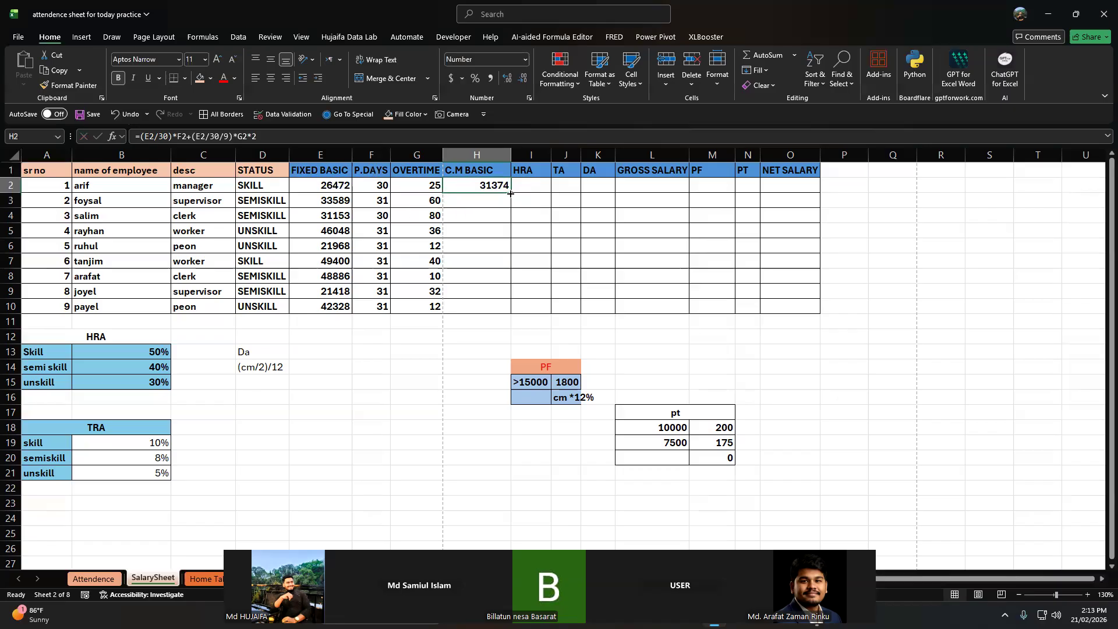
double_click(511, 193)
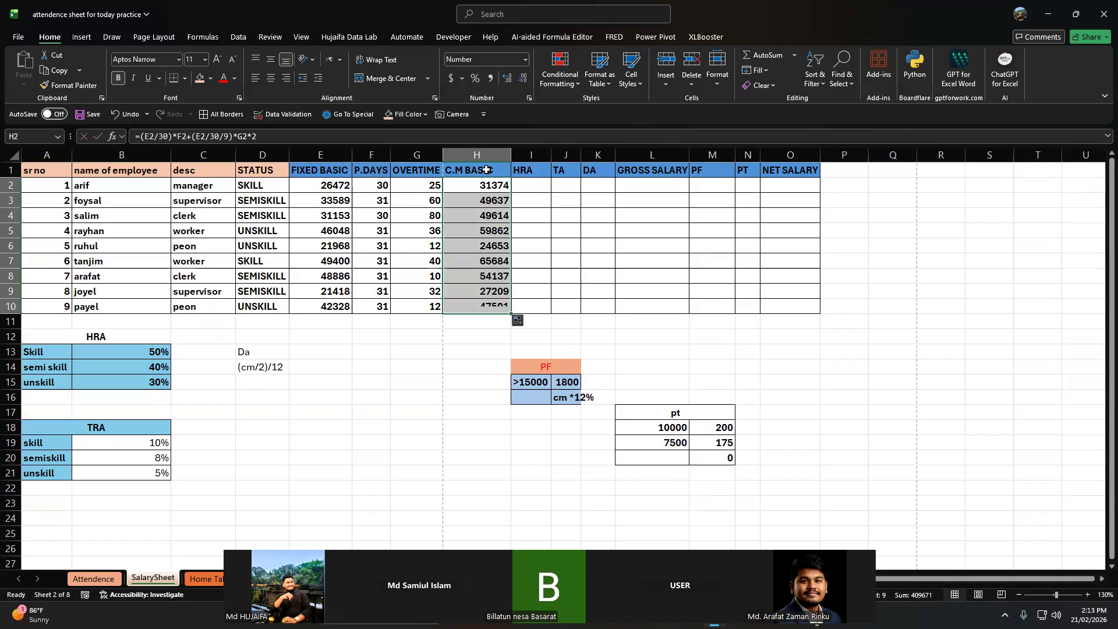
left_click(529, 198)
left_click(529, 188)
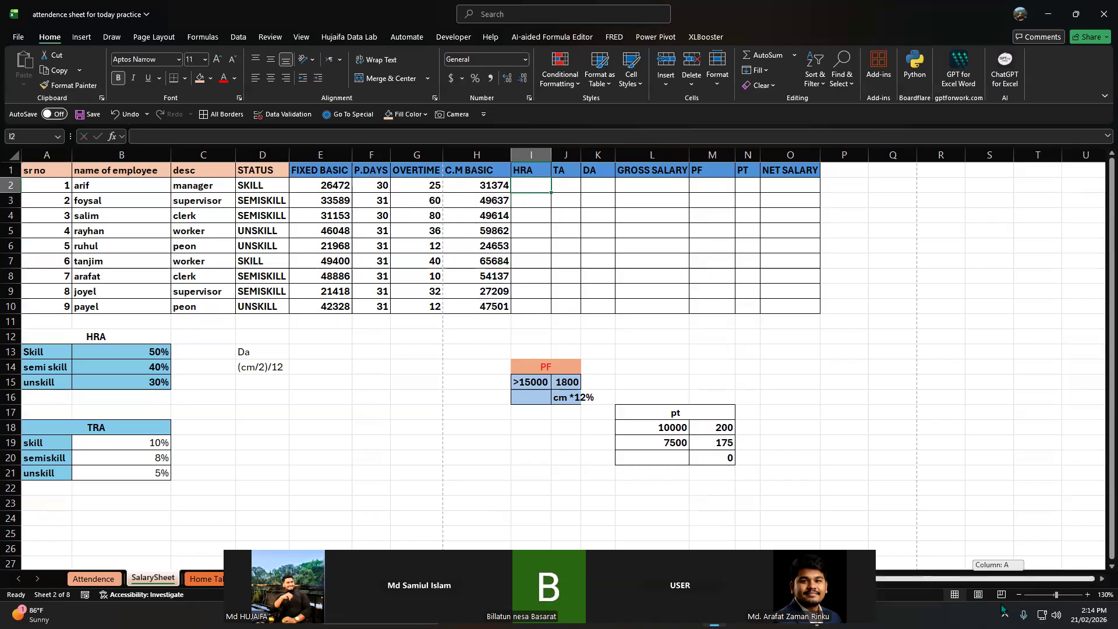
mouse_move(53, 347)
left_mouse_down()
mouse_move(49, 333)
mouse_move(188, 453)
mouse_move(57, 330)
mouse_move(58, 341)
left_mouse_up()
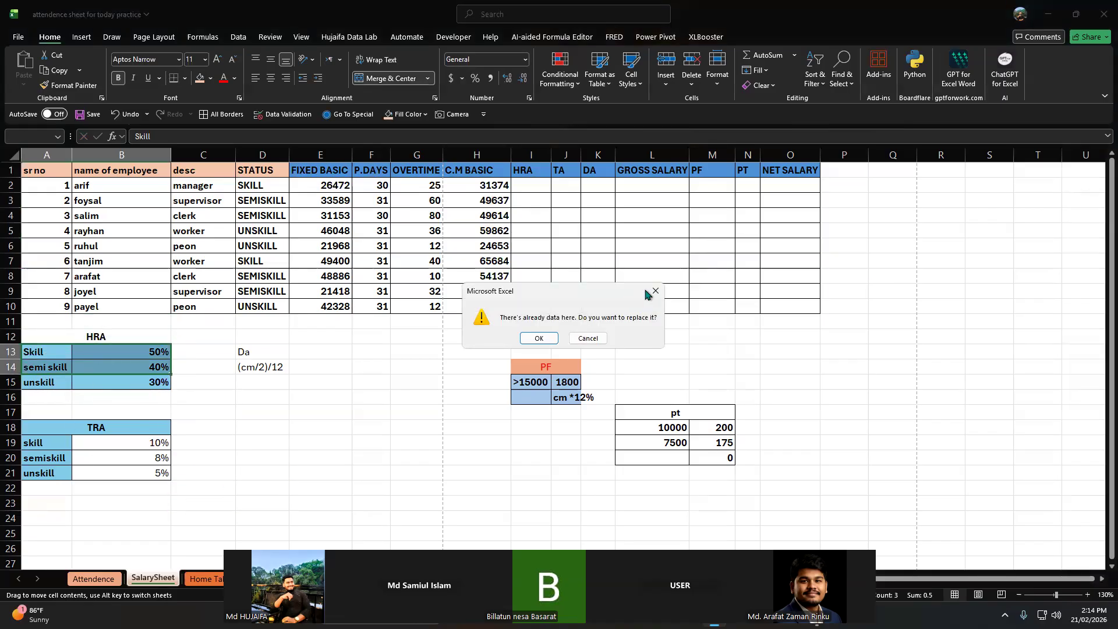
left_click(655, 290)
- Move the HRA, TRA and Da reference block from A12:E22 to start at C13
left_click_drag(133, 340, 303, 487)
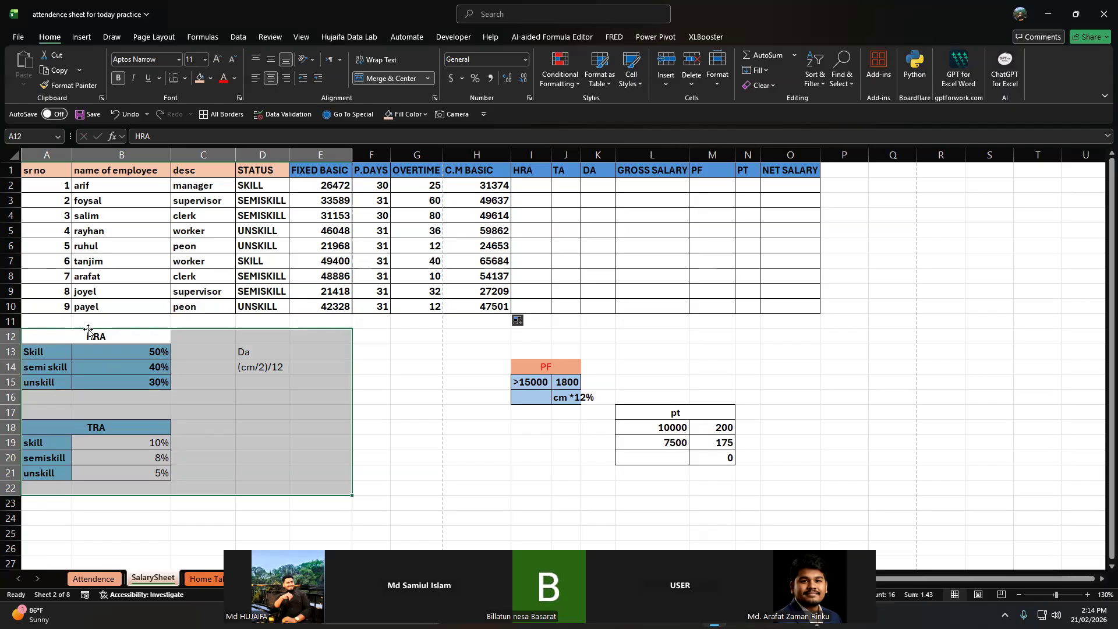
left_click_drag(88, 330, 281, 361)
left_click(458, 433)
left_click(285, 382)
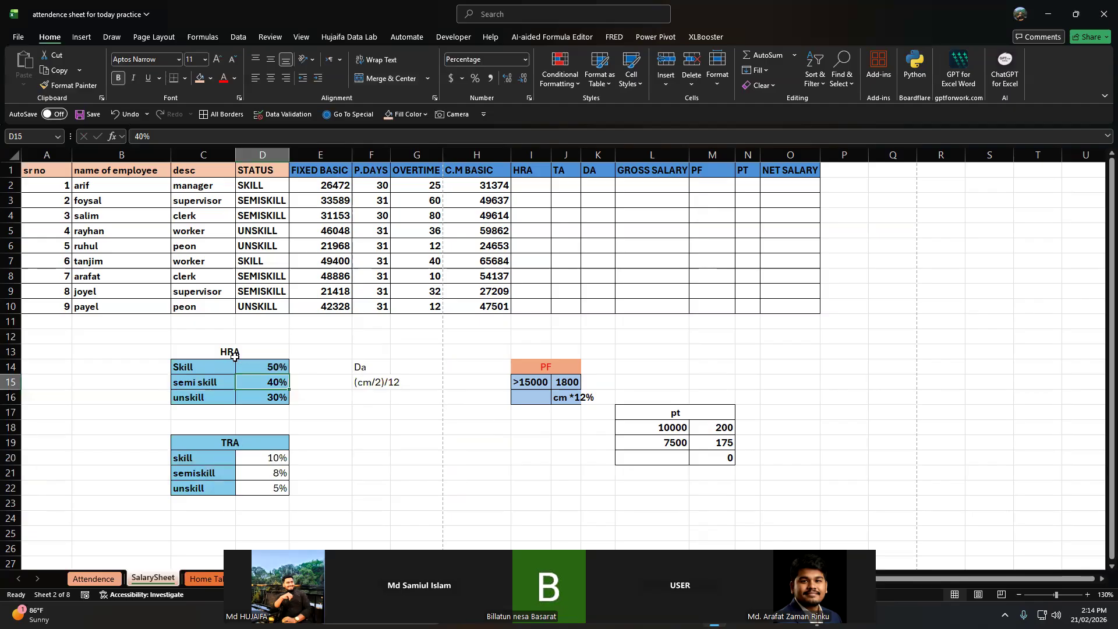
- Examine the first employee's STATUS and FIXED BASIC cells against the HRA skill rates and the empty HRA column
left_click(531, 187)
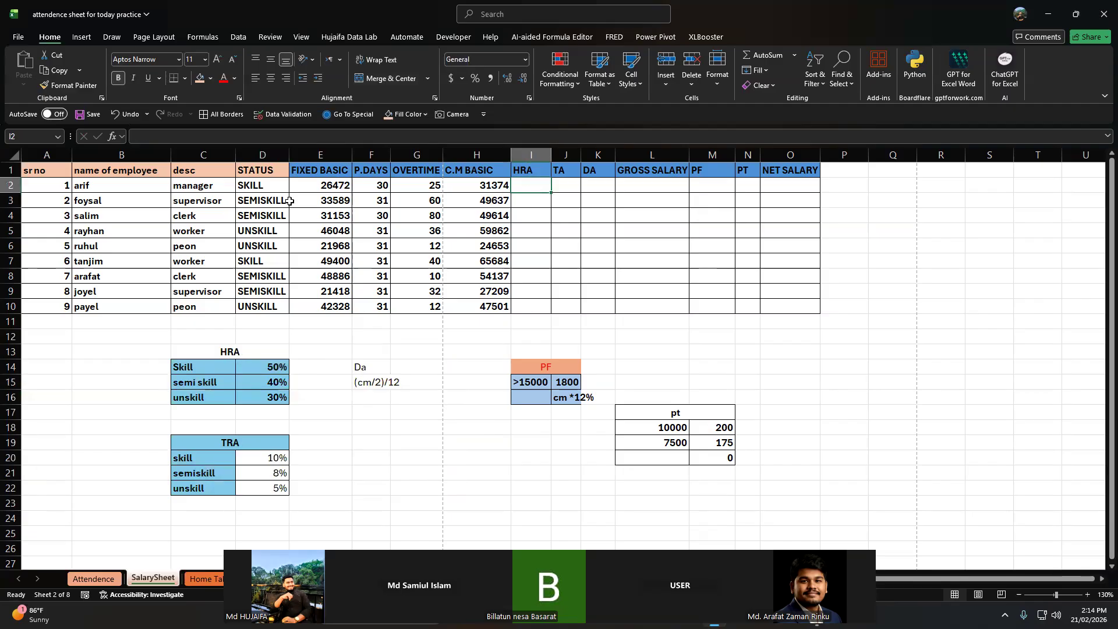
left_click(204, 365)
left_click(256, 184)
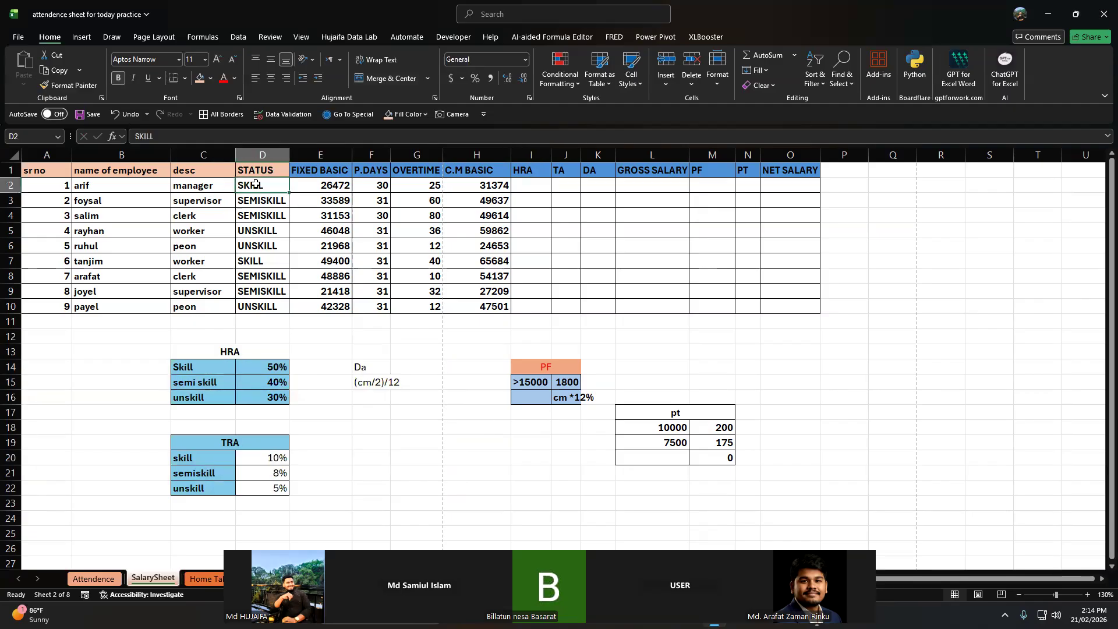
left_click(326, 184)
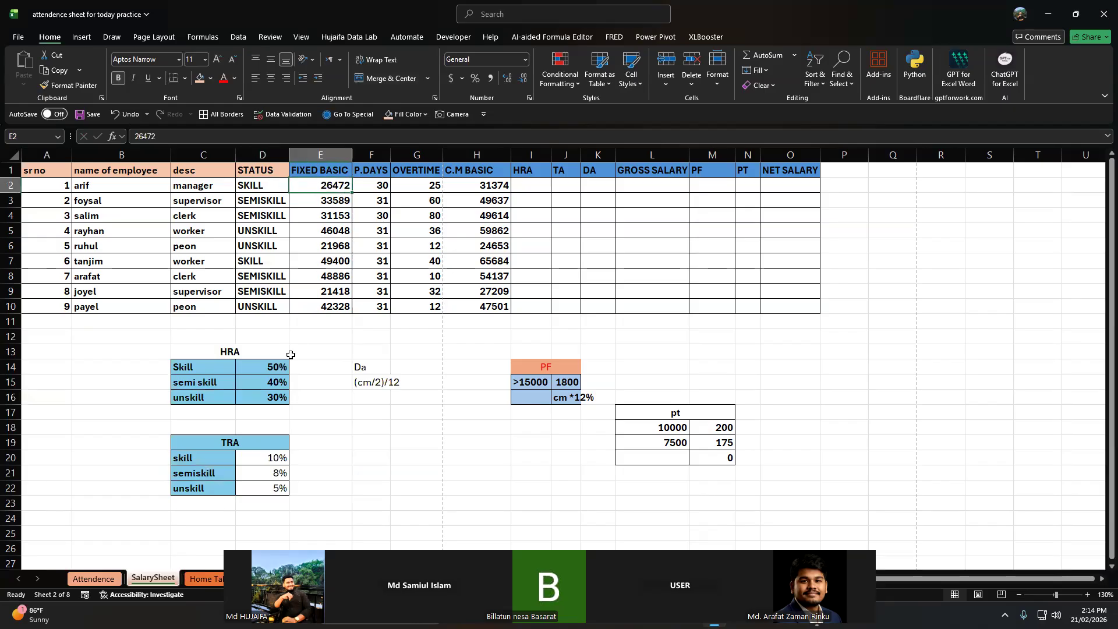
double_click(320, 185)
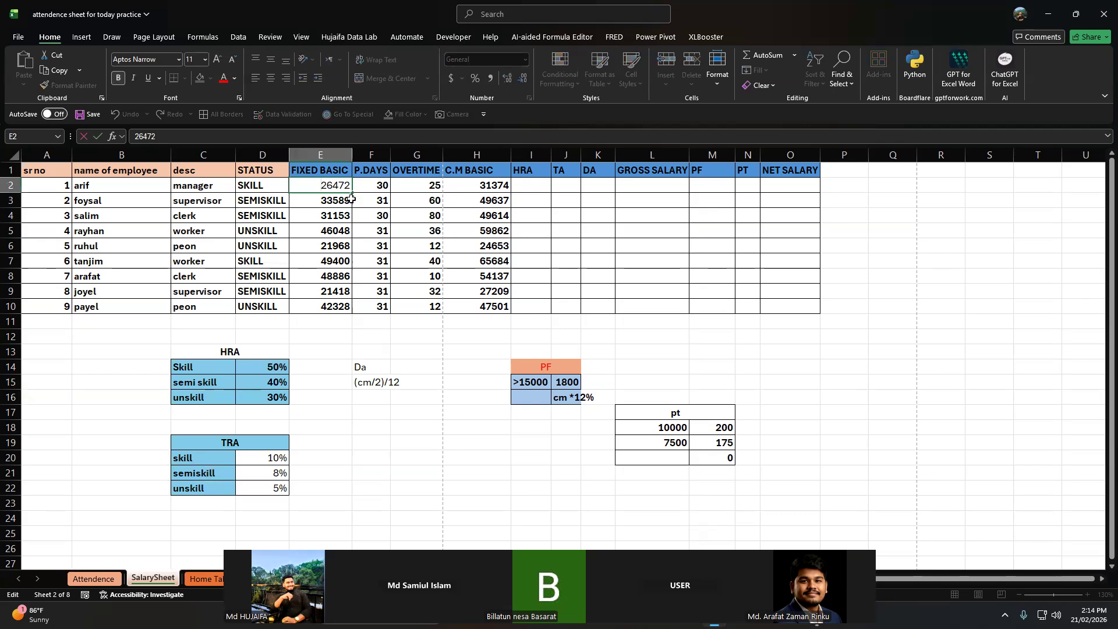
left_click(364, 200)
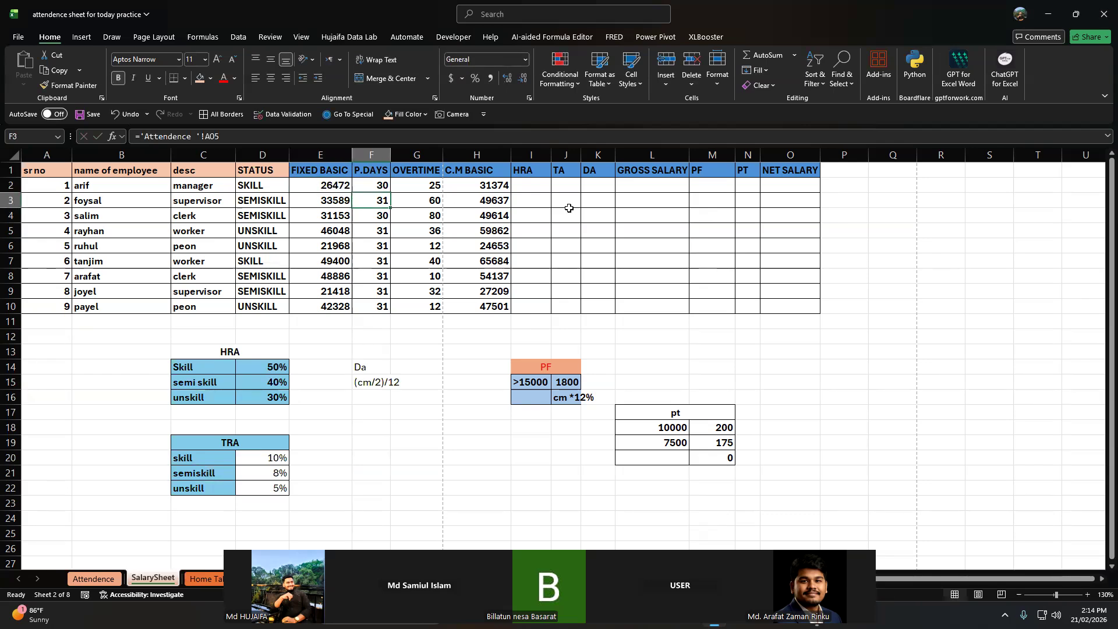
left_click(544, 184)
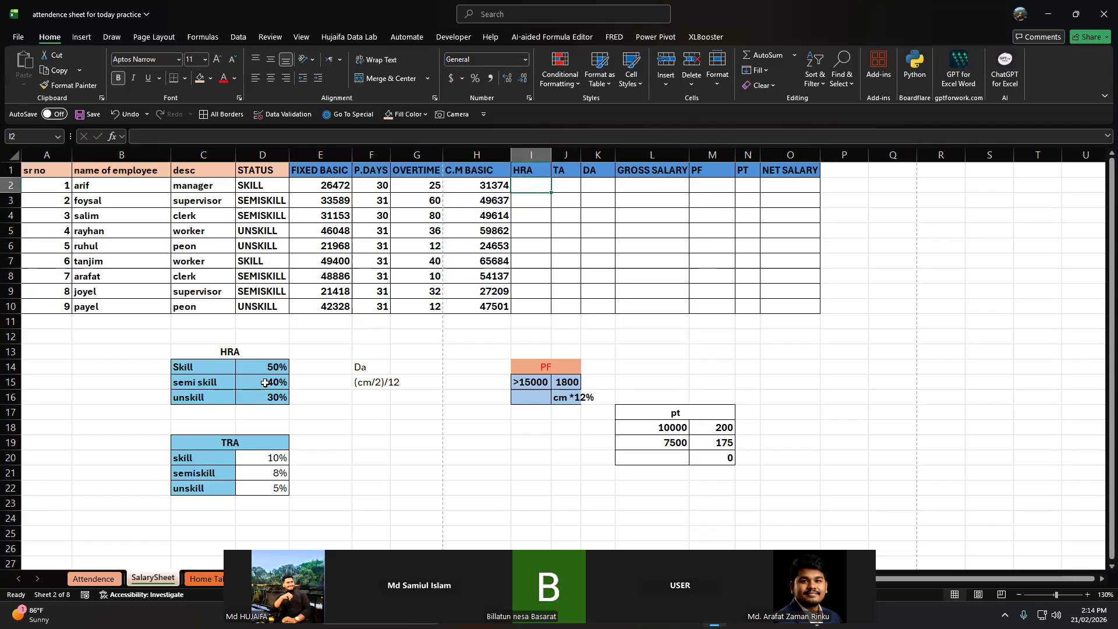
left_click(309, 186)
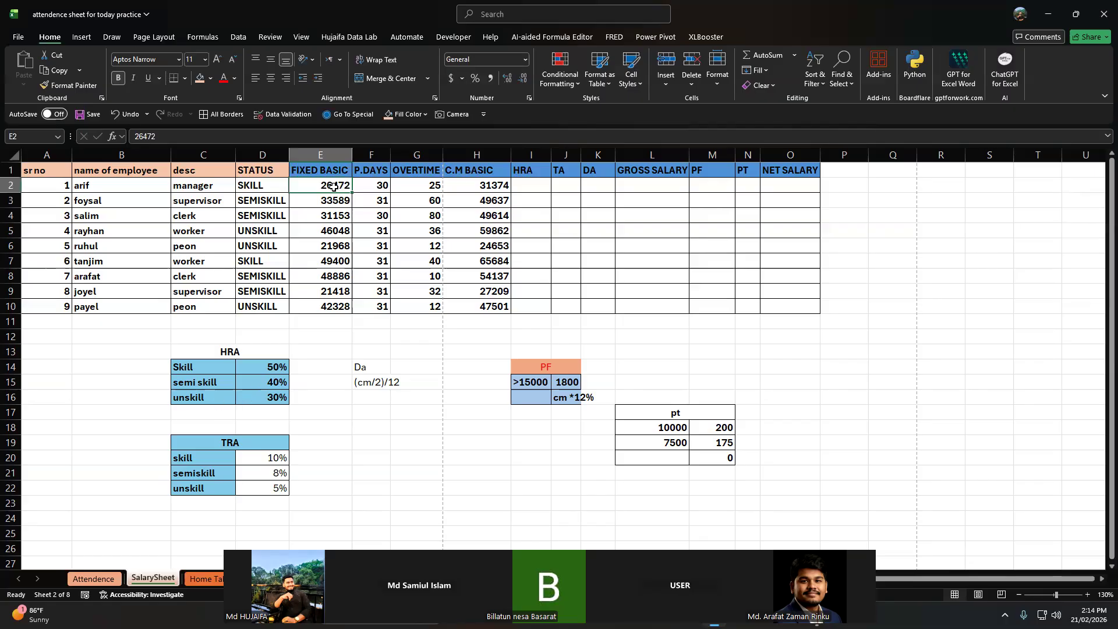
left_click(541, 195)
- Enter the HRA formula =IF(D2="skill",E2*50%) in I2
left_click(537, 182)
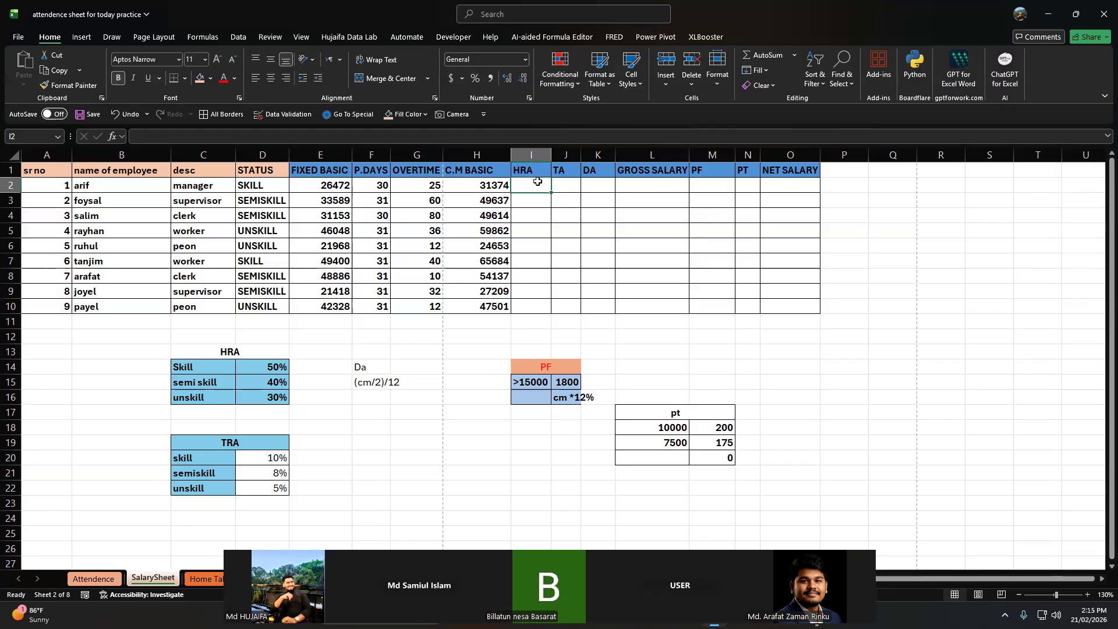
type("=")
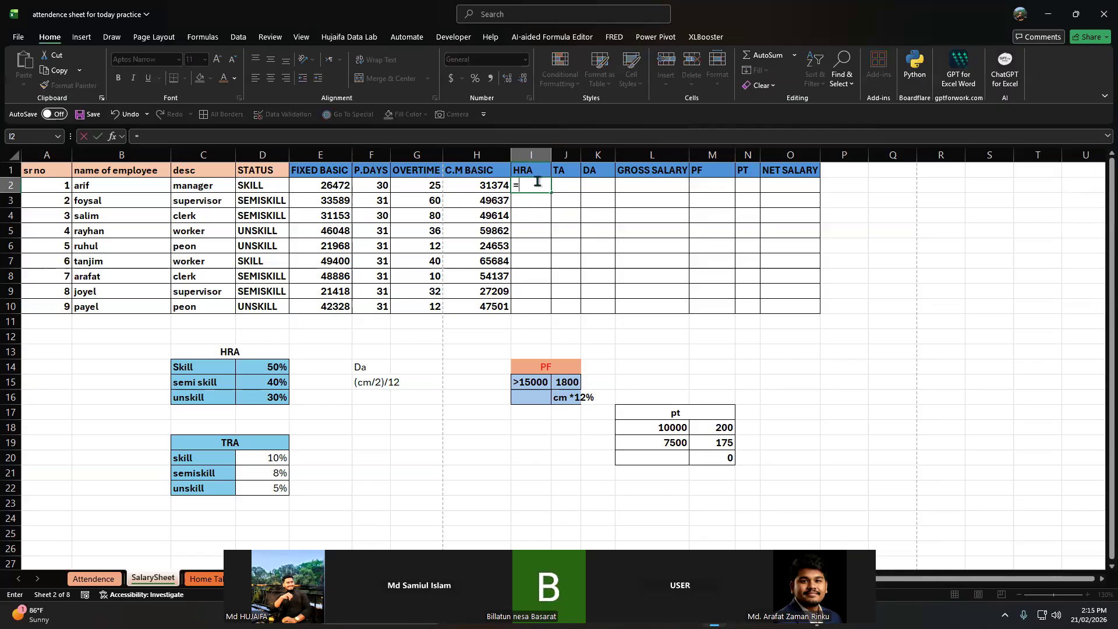
type("if(")
key("Left")
key("Left")
key("Left")
key("Left")
key("Left")
type("=\"ski")
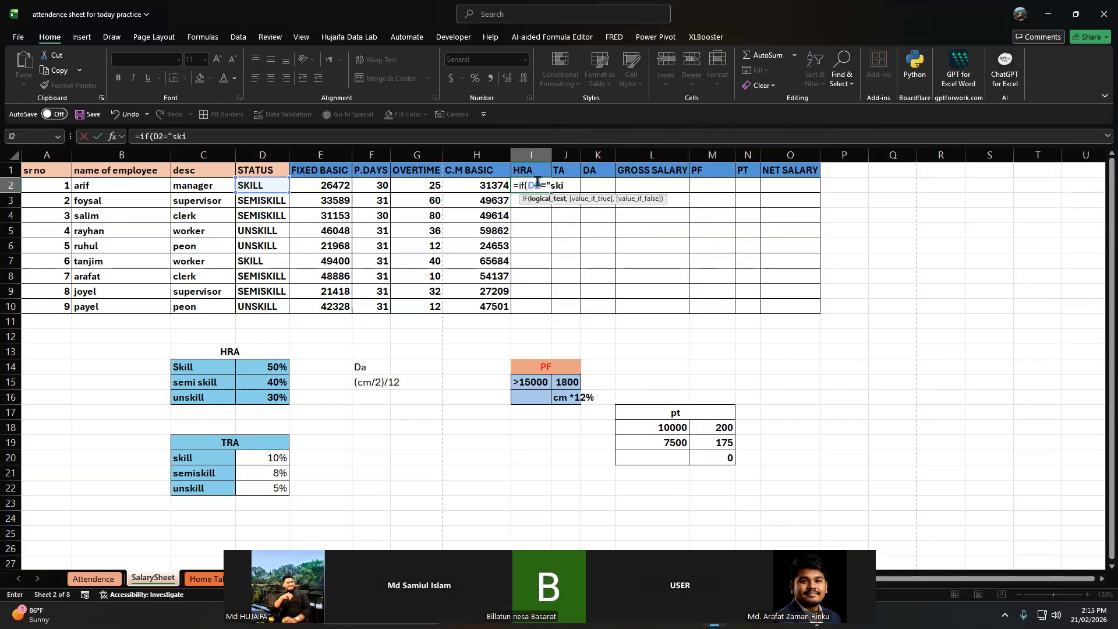
type("ll\",")
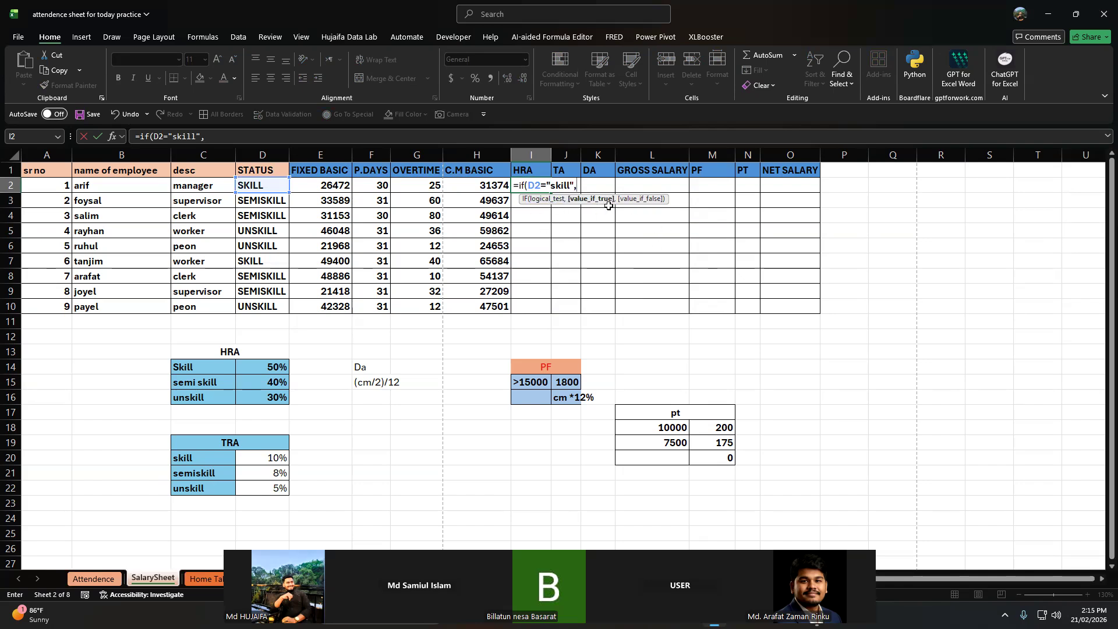
left_click(337, 185)
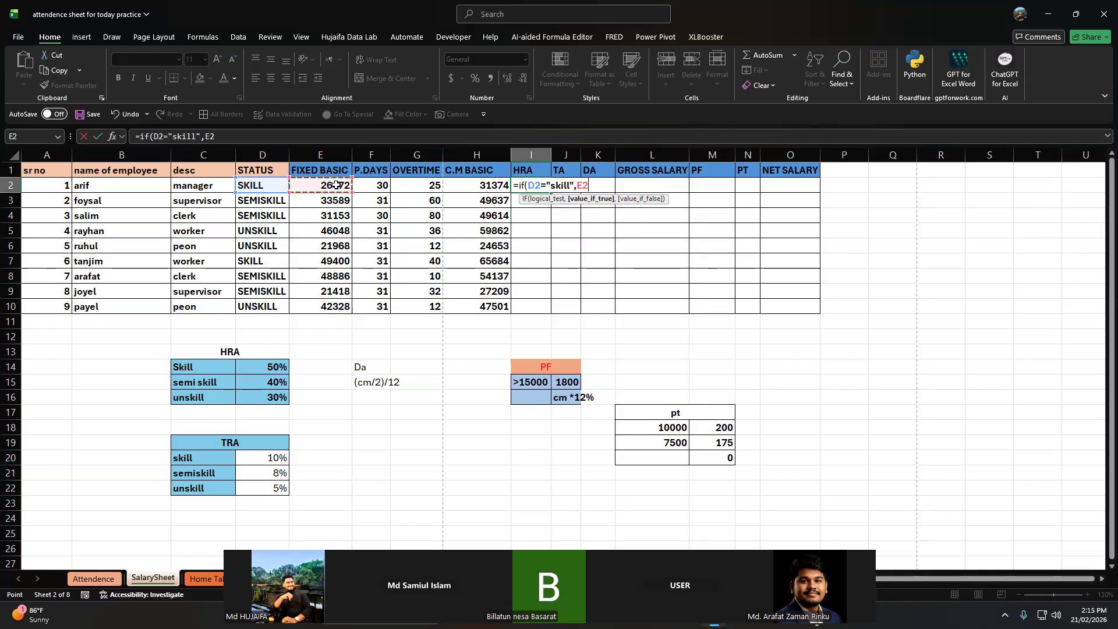
type("*50%")
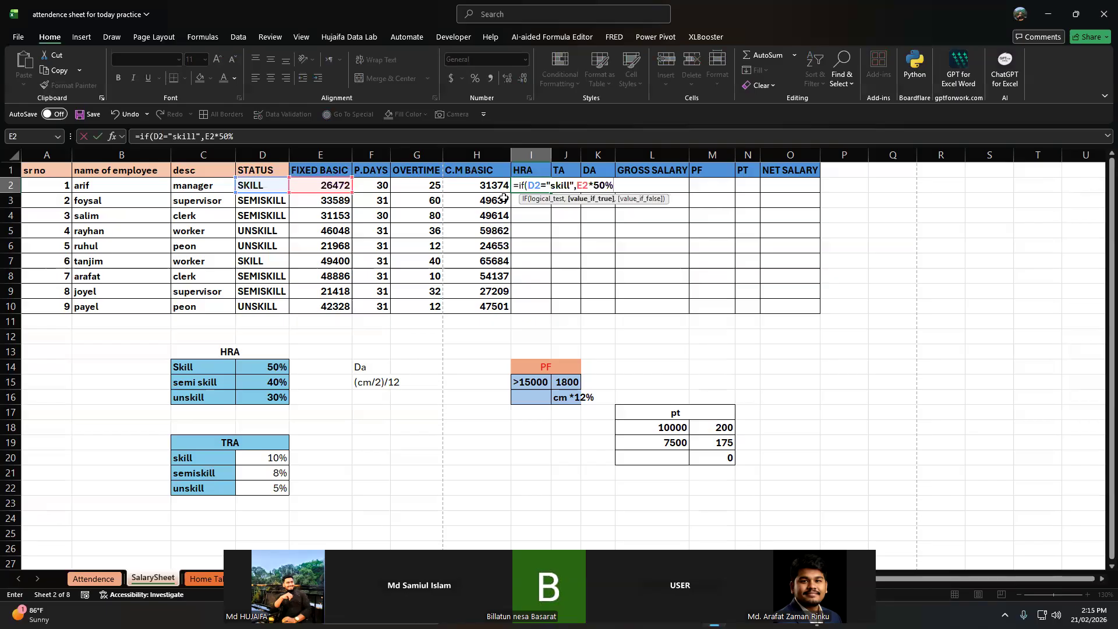
key("Return")
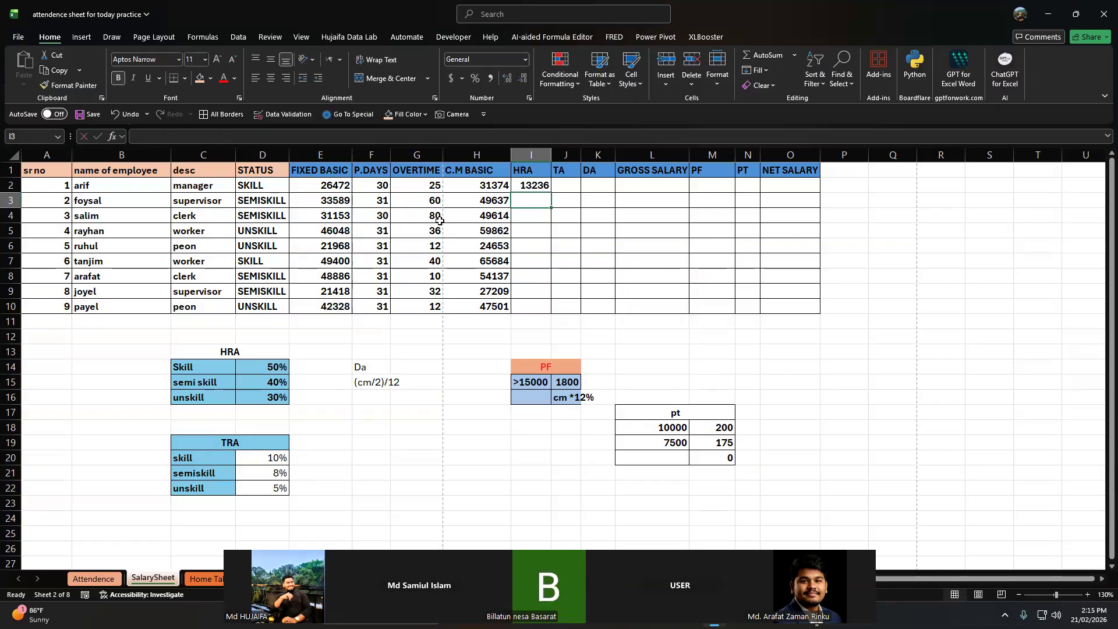
- Extend the HRA formula in I2 with a nested IF testing D2="semiskill" and starting its result with E2*
double_click(533, 187)
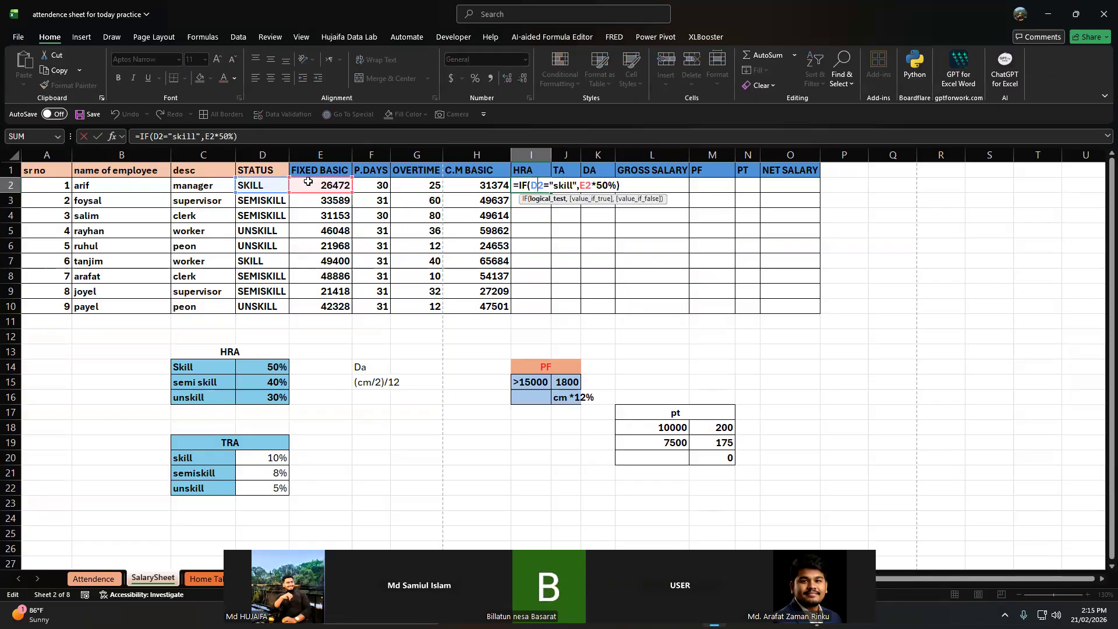
left_click(629, 187)
key("BackSpace")
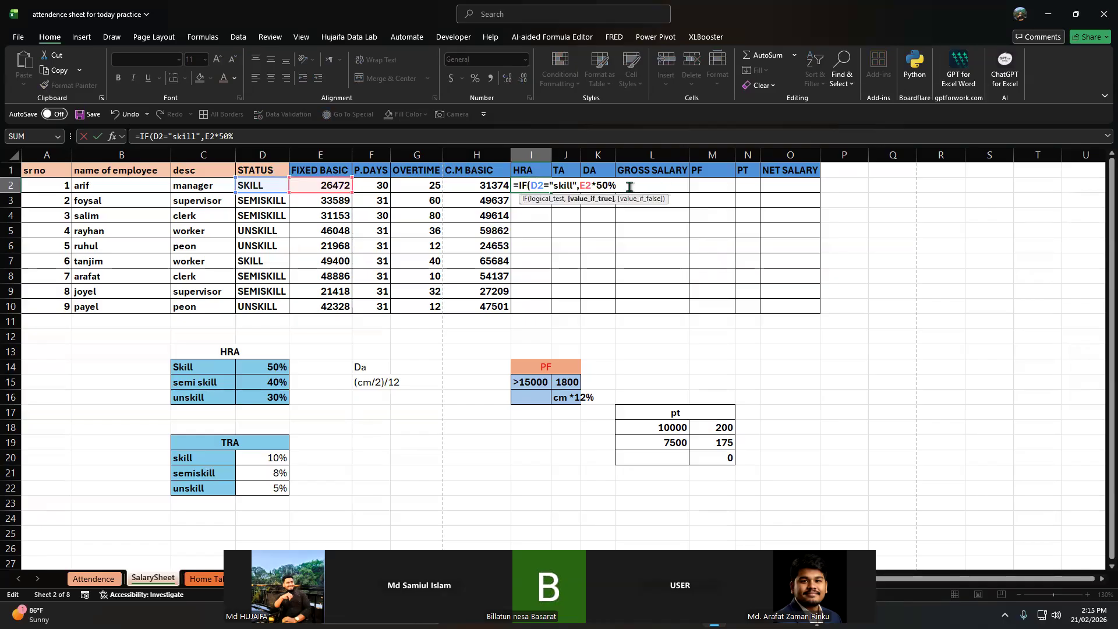
type(",if(")
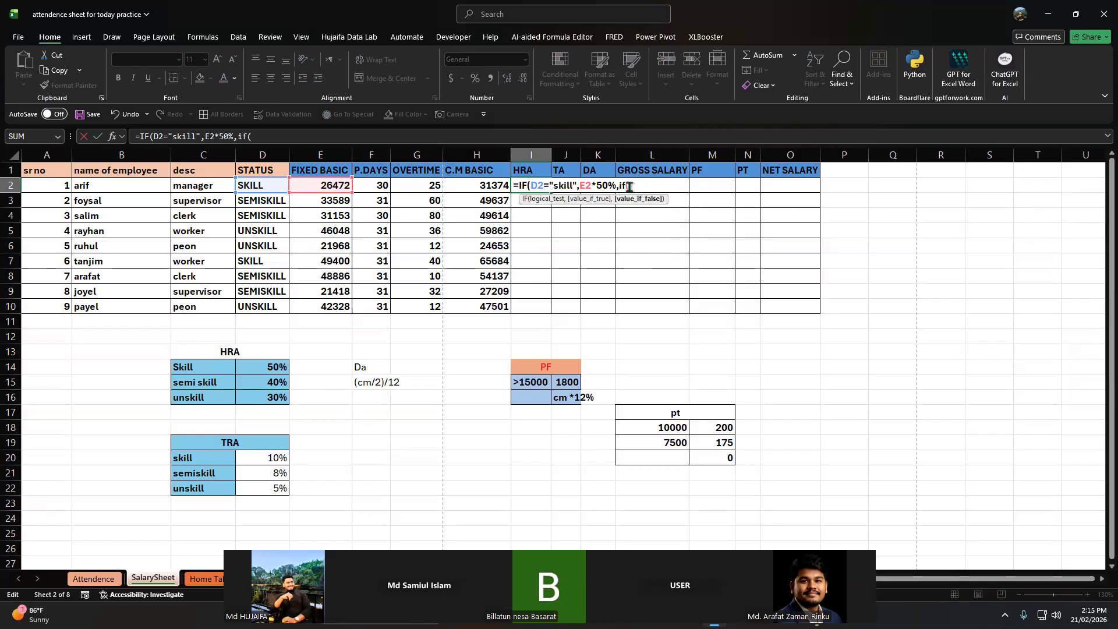
key("Left")
key("Left")
key("Left")
key("Left")
key("Left")
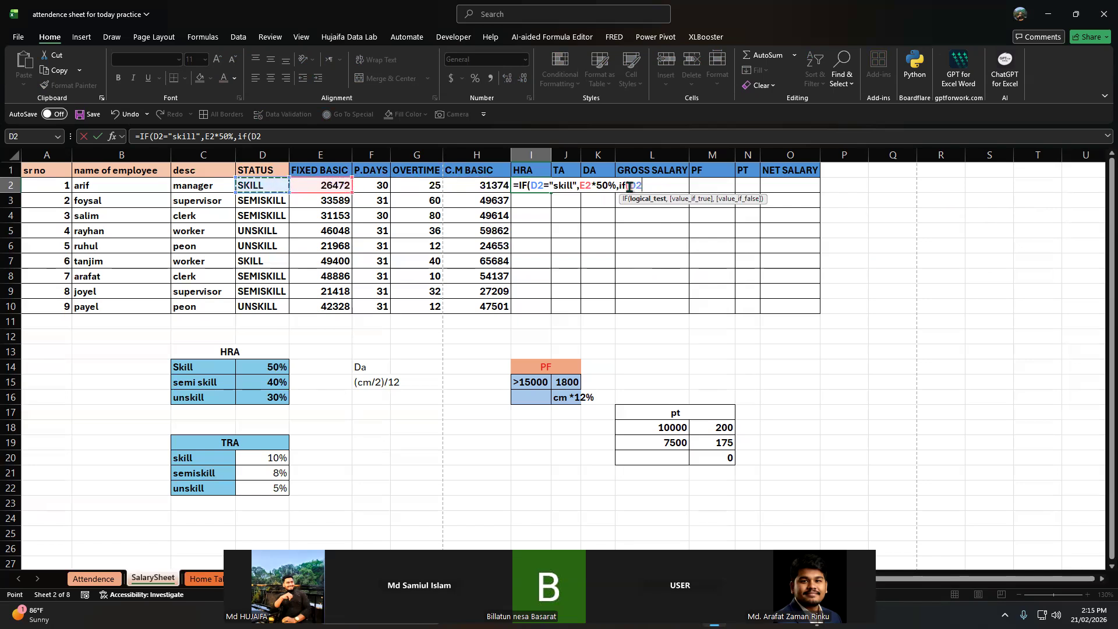
type("=\"semiskill\",")
left_click(320, 185)
type("*")
left_click_drag(208, 382, 284, 383)
key("BackSpace")
key("BackSpace")
key("BackSpace")
key("BackSpace")
key("BackSpace")
key("BackSpace")
key("BackSpace")
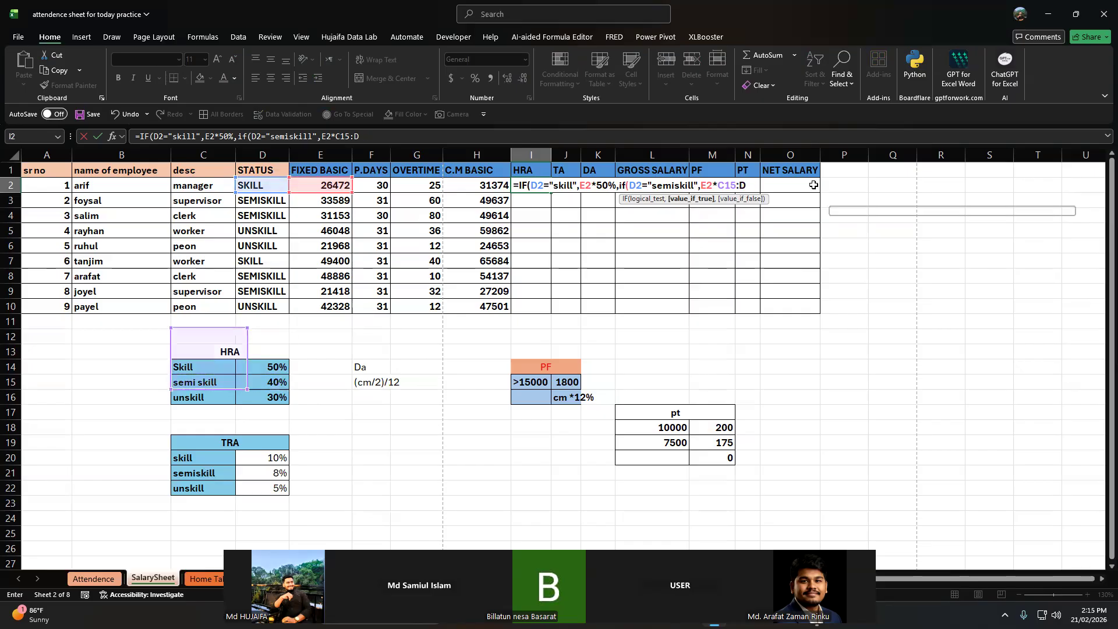
- Set the multiplier for the semiskill condition in the I2 formula to 40%
type("0%")
key("BackSpace")
key("BackSpace")
type("44")
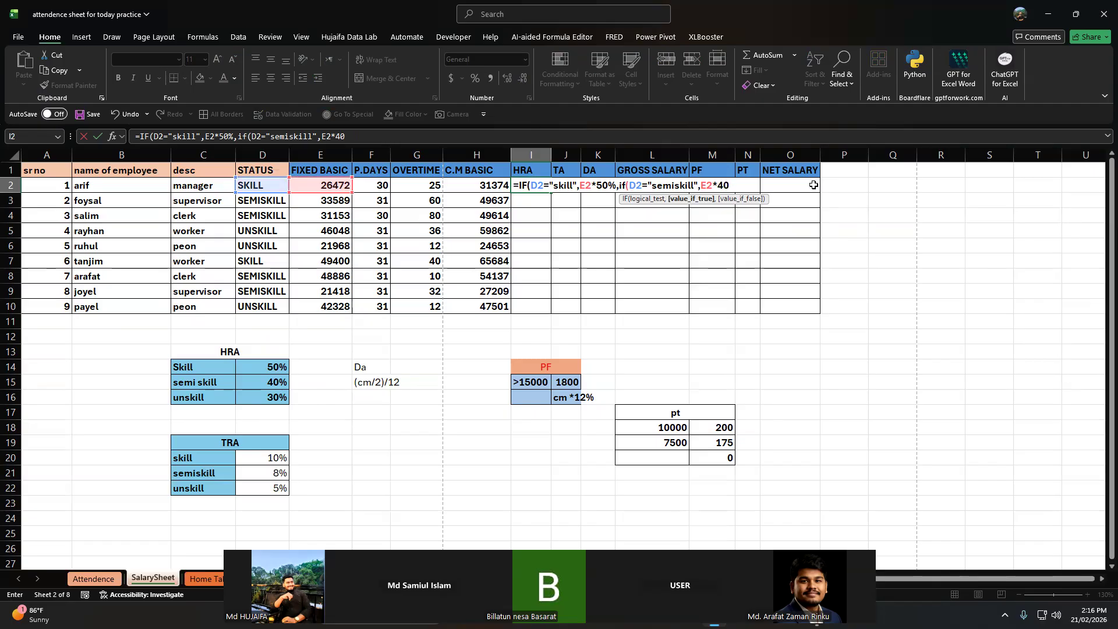
- Add E2*30% as the value for all other statuses in the I2 formula and accept the corrected closing brackets
type(",if(")
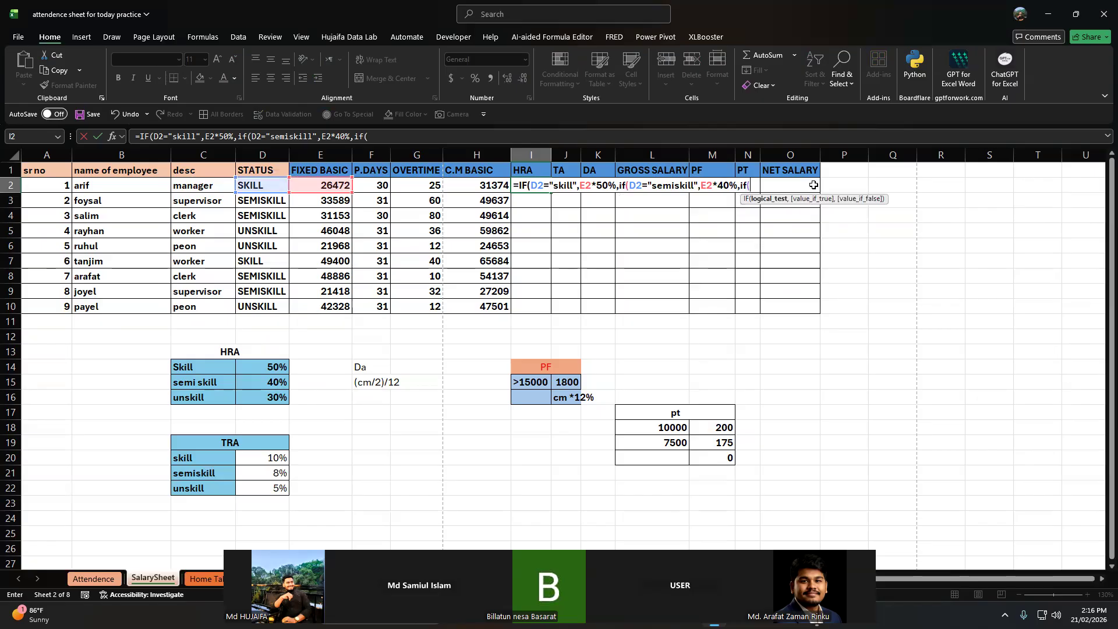
key("BackSpace")
key("BackSpace")
key("BackSpace")
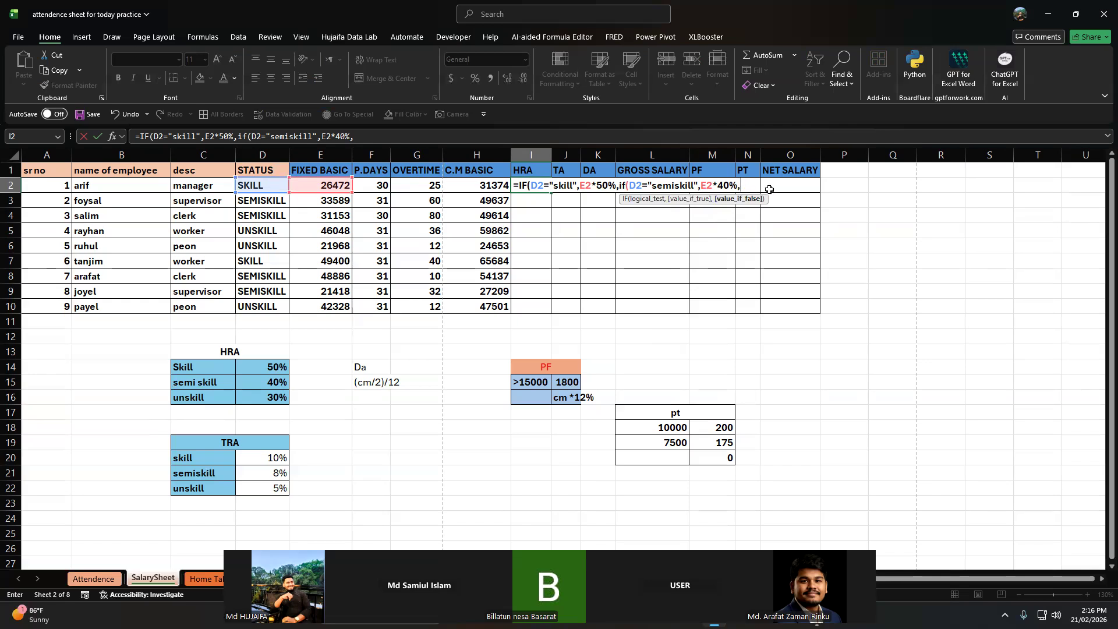
left_click(300, 182)
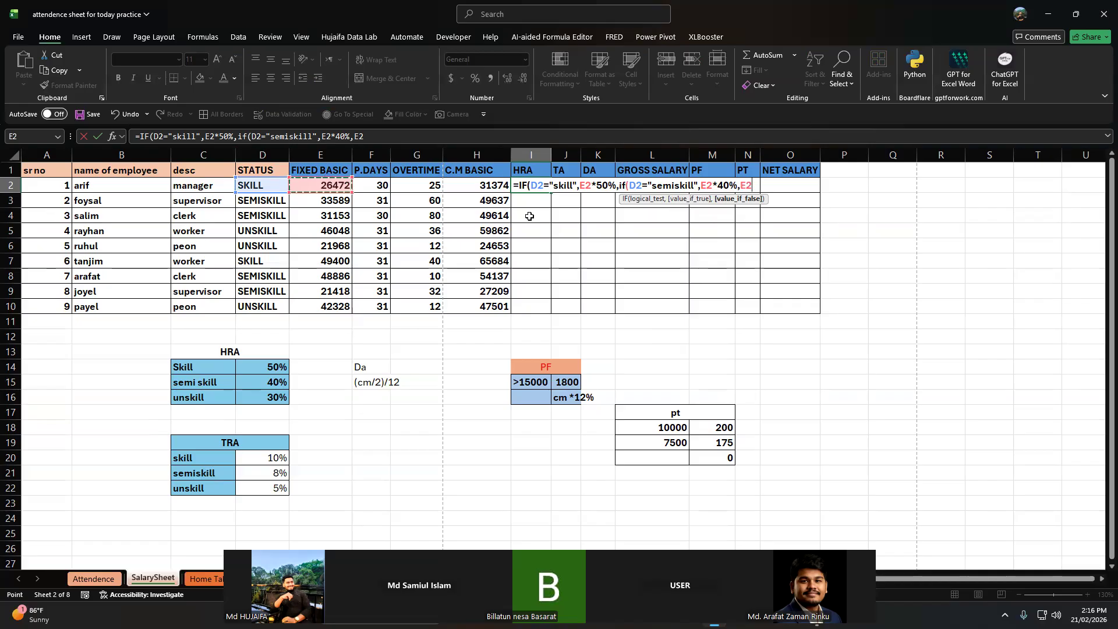
type("*30")
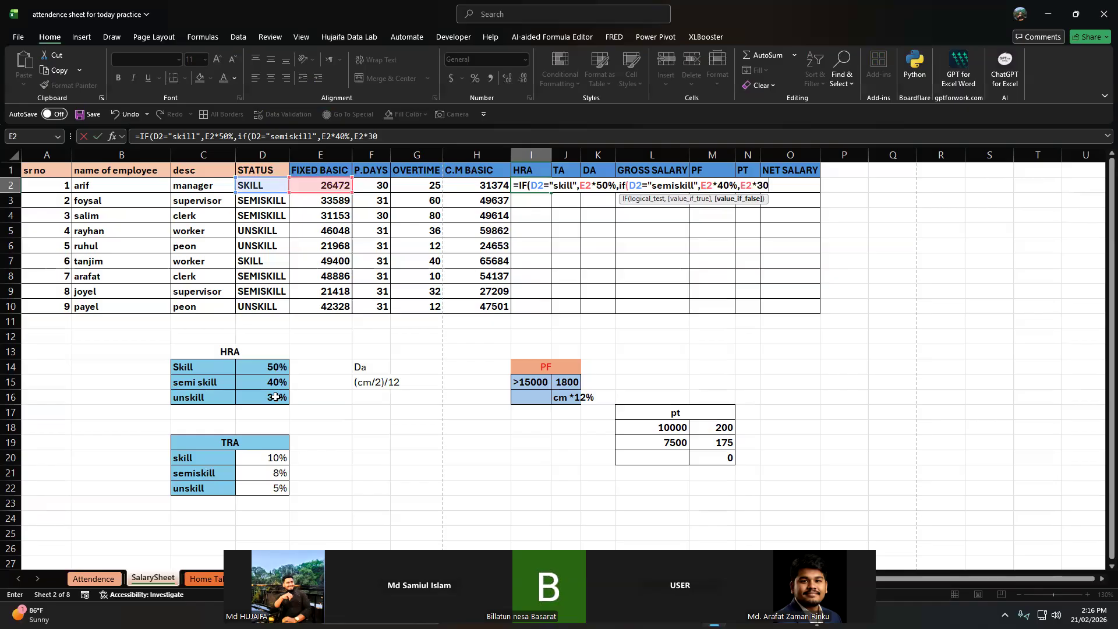
type("%")
key("Return")
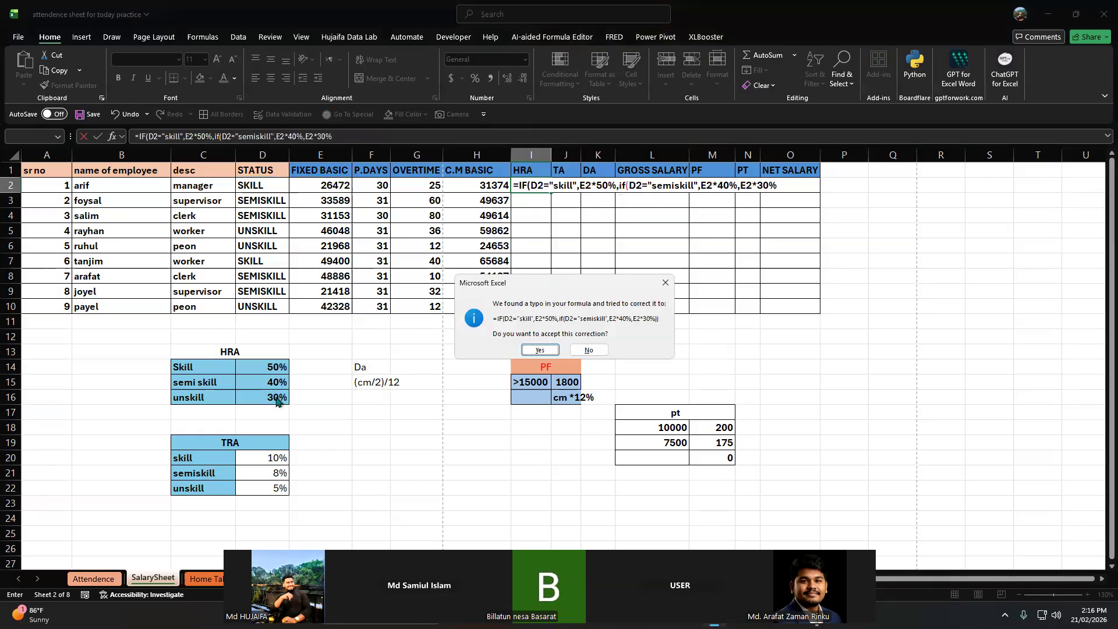
key("Return")
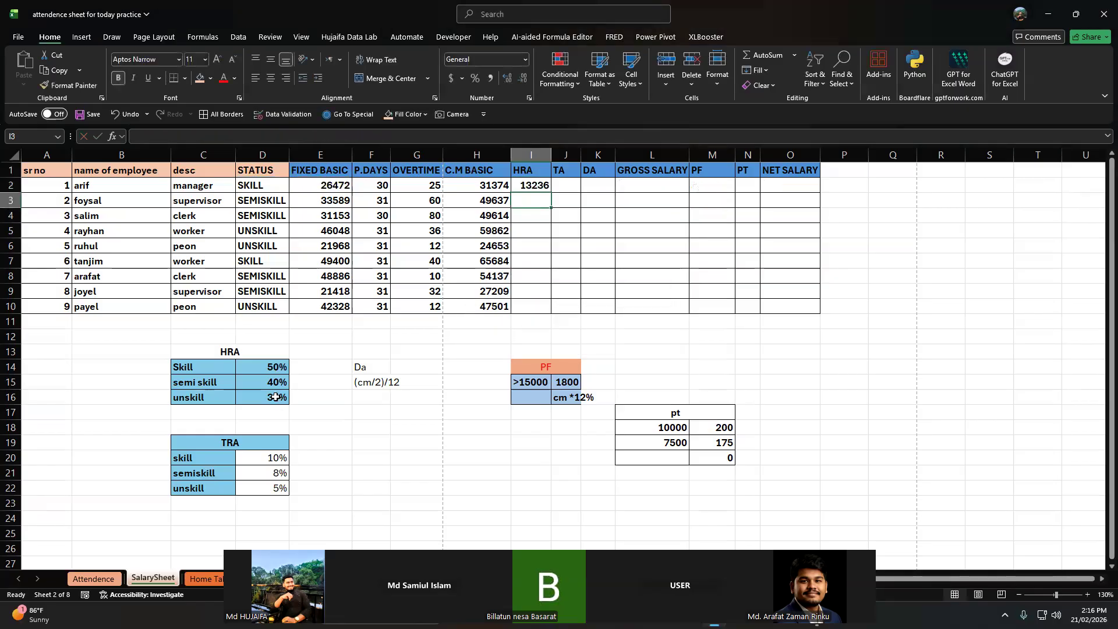
left_click(544, 185)
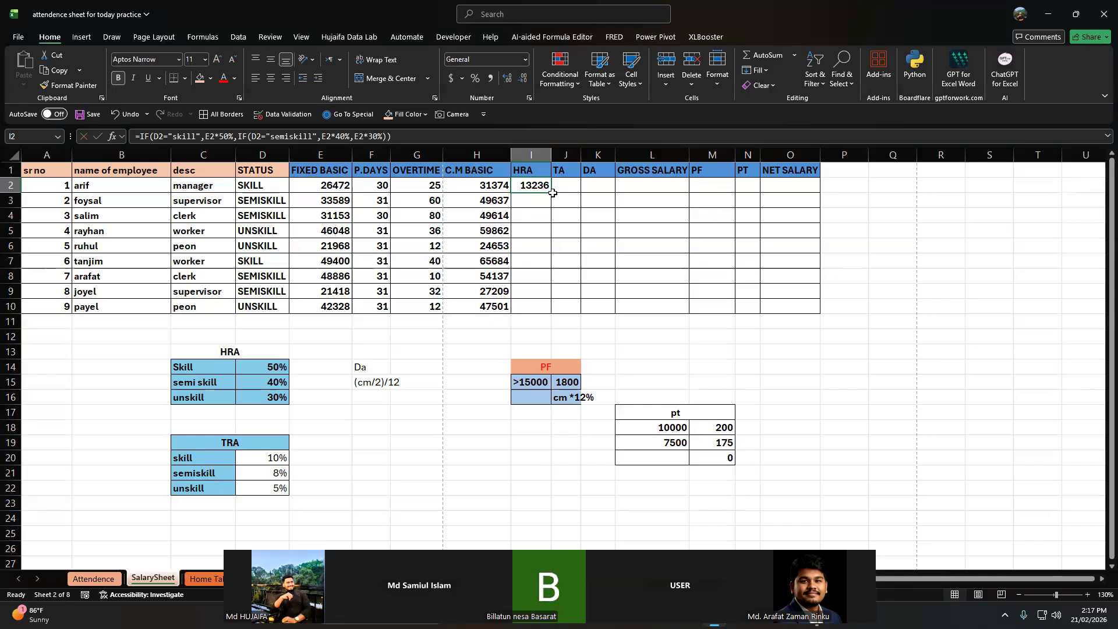
left_click(474, 352)
left_click(412, 337)
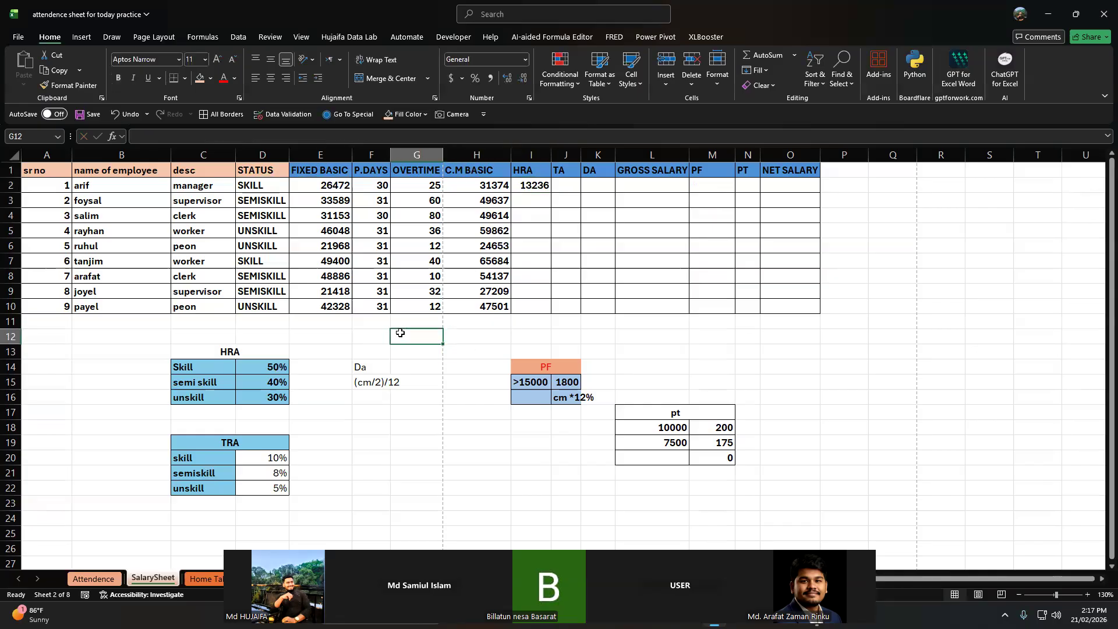
left_click(383, 350)
- Replace the E2*40% and E2*30% results in the I2 formula with the start of a third nested IF
double_click(550, 187)
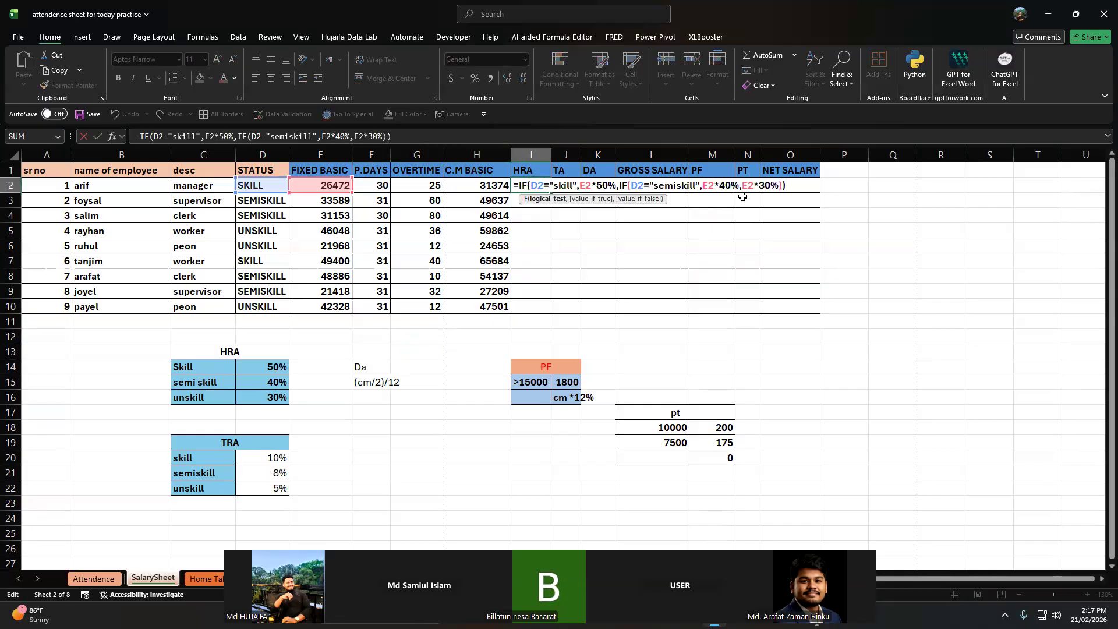
left_click_drag(701, 182, 779, 188)
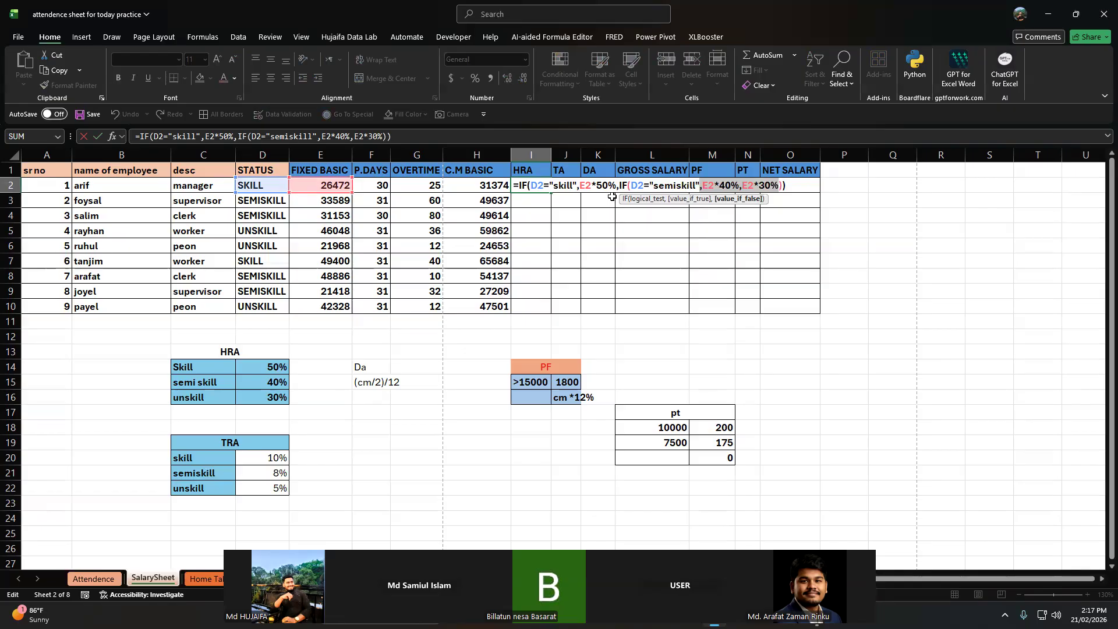
key("BackSpace")
type(",if")
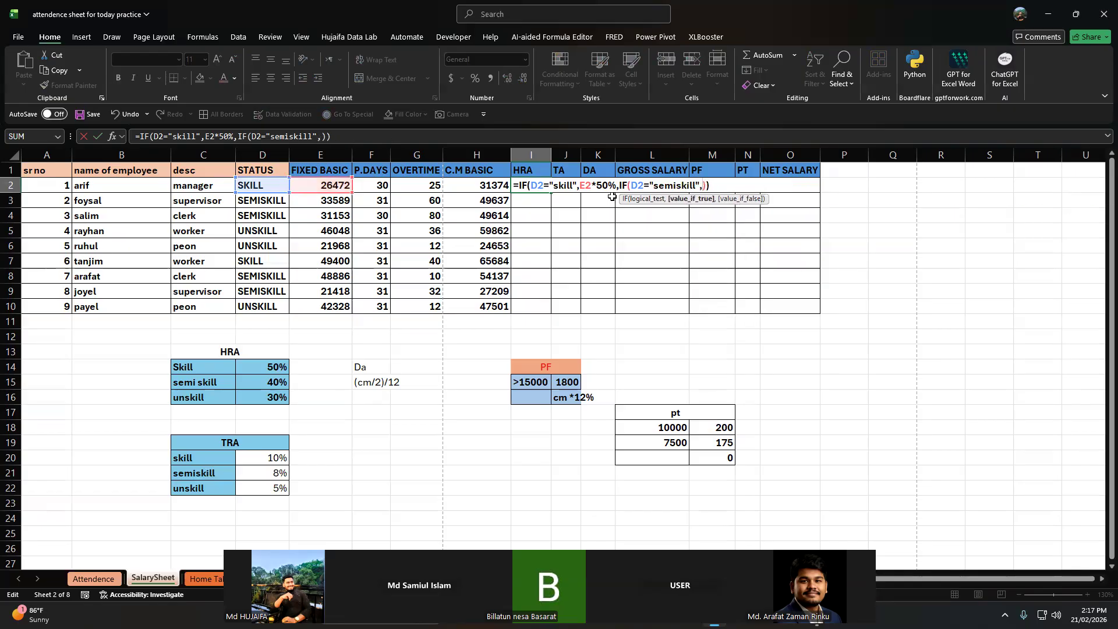
type("(")
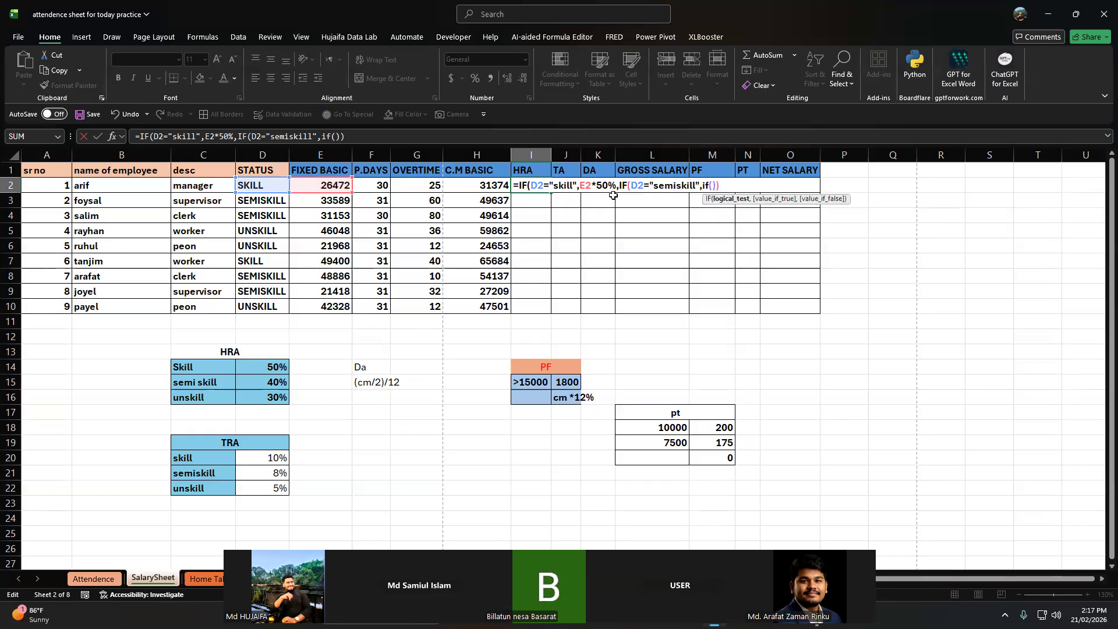
left_click(262, 189)
type("-=")
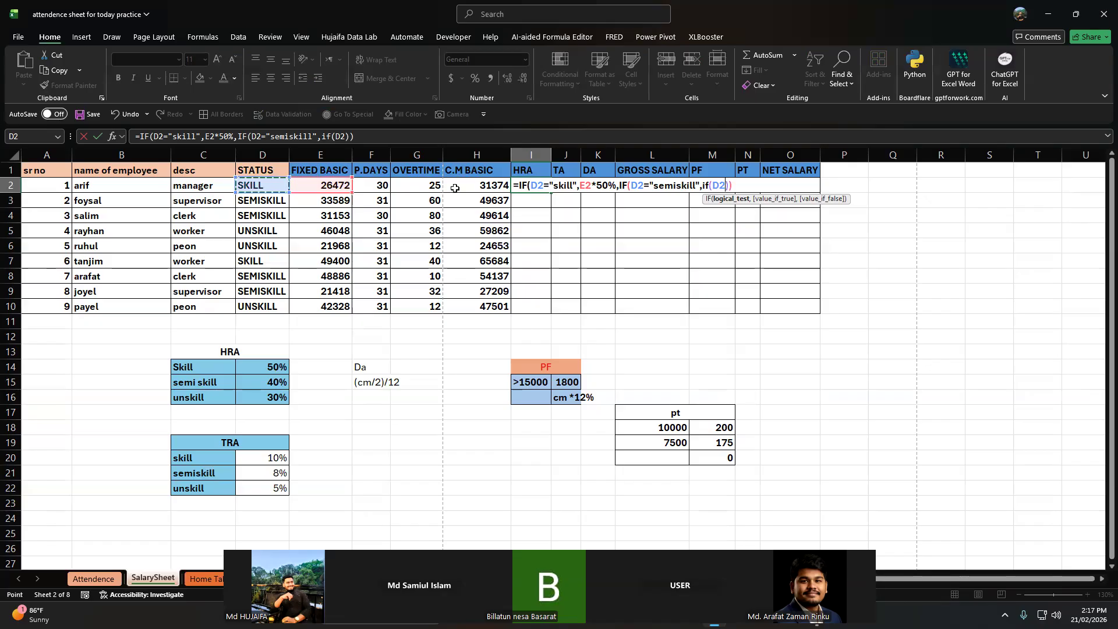
key("BackSpace")
key("BackSpace")
key("BackSpace")
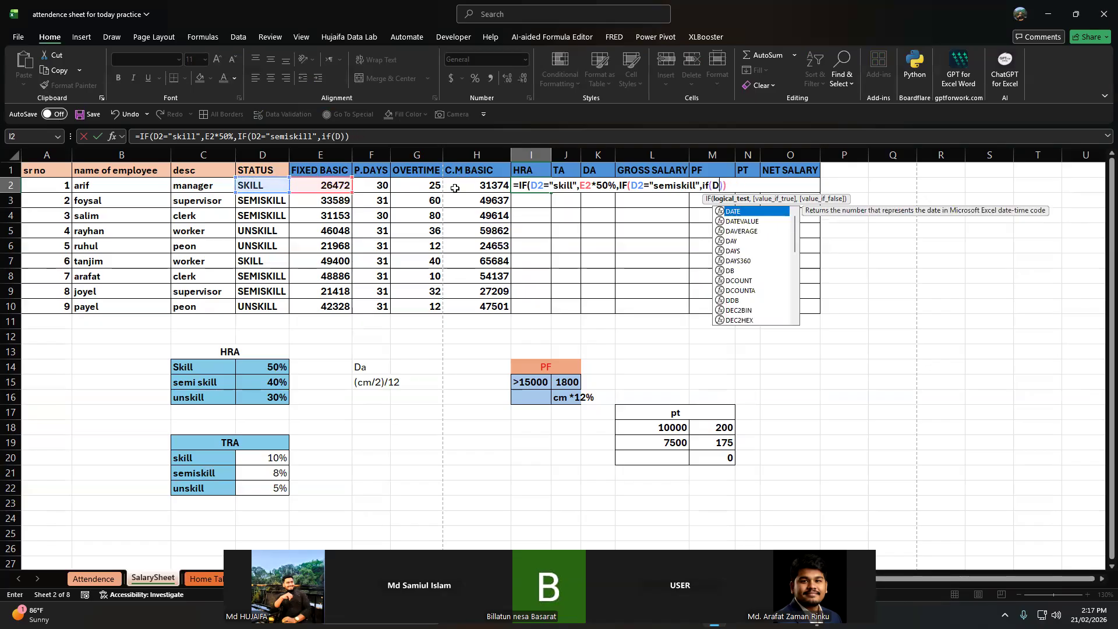
key("BackSpace")
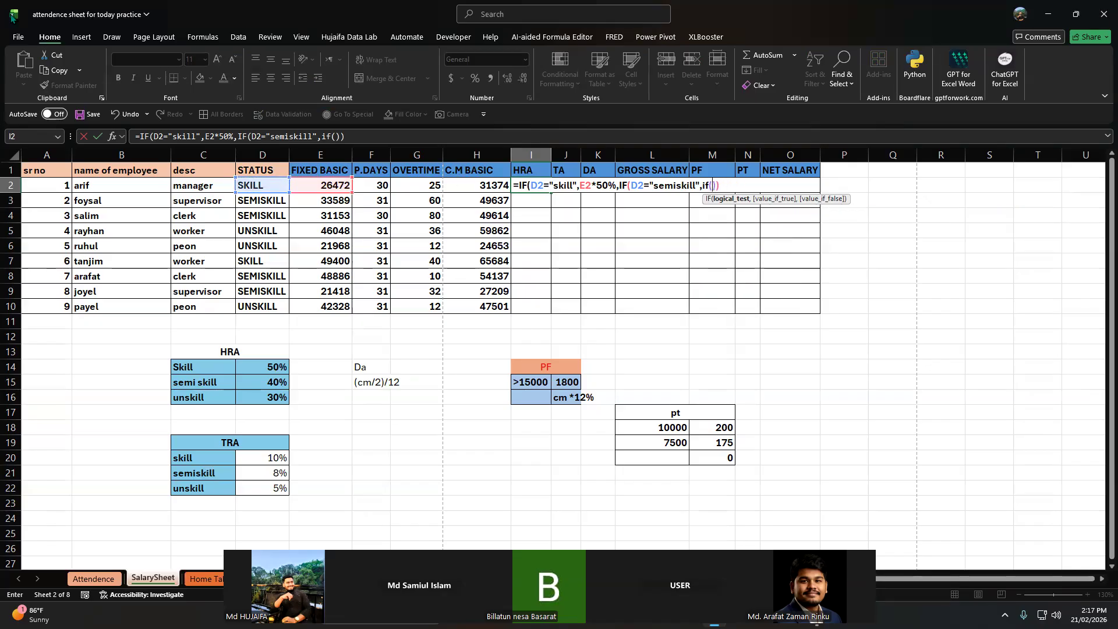
- Complete the third IF in I2 with the test D2="unskill" and the result E2*30%, accepting the corrected closing brackets
left_click(251, 184)
type("=")
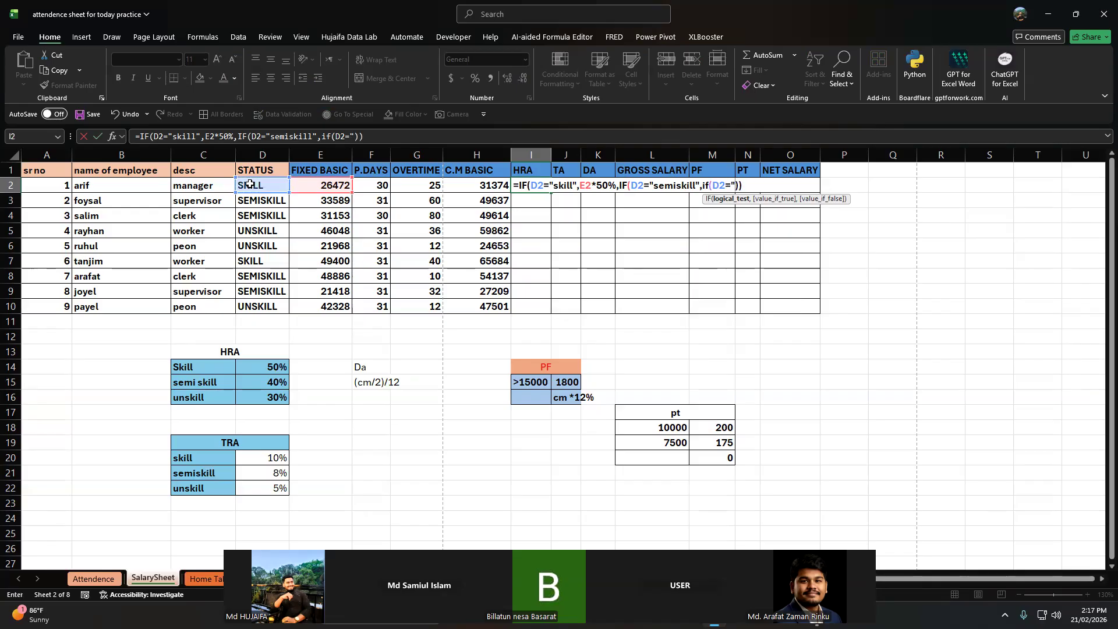
type("\"unskill\",")
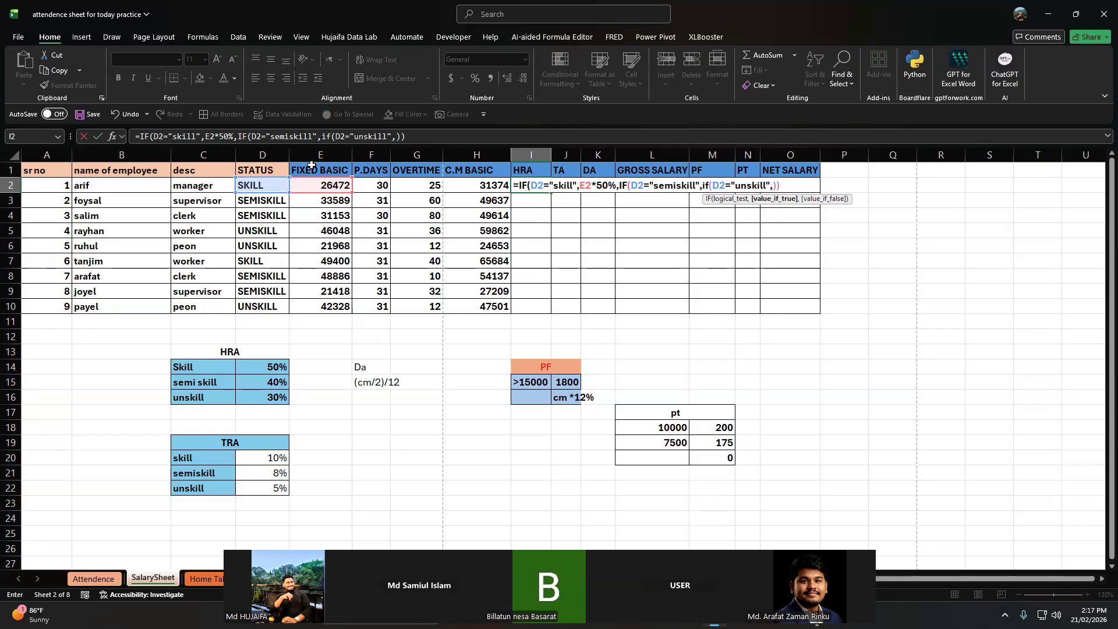
left_click(330, 185)
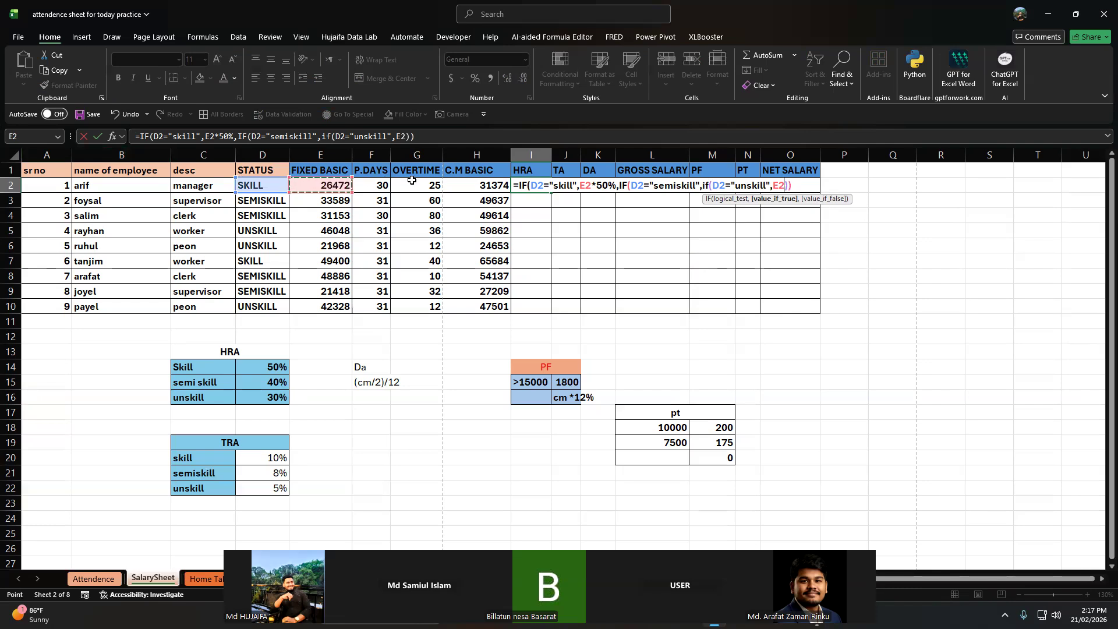
type("*30%")
key("Return")
key("Return")
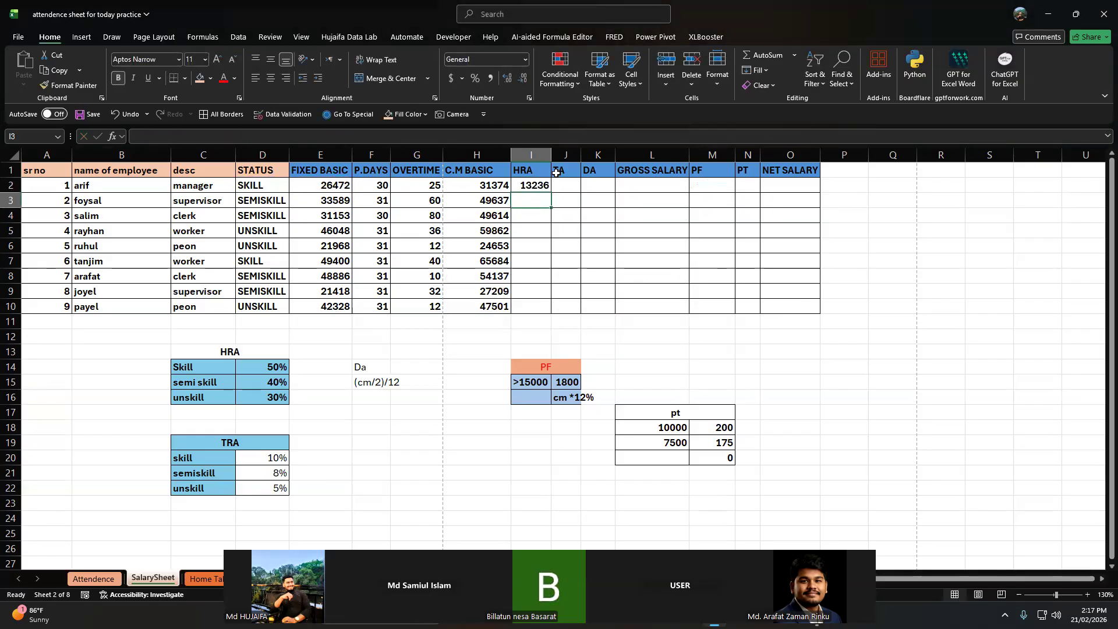
- Examine the skill, semiskill and unskill conditions and their results in the I2 formula
left_click(541, 187)
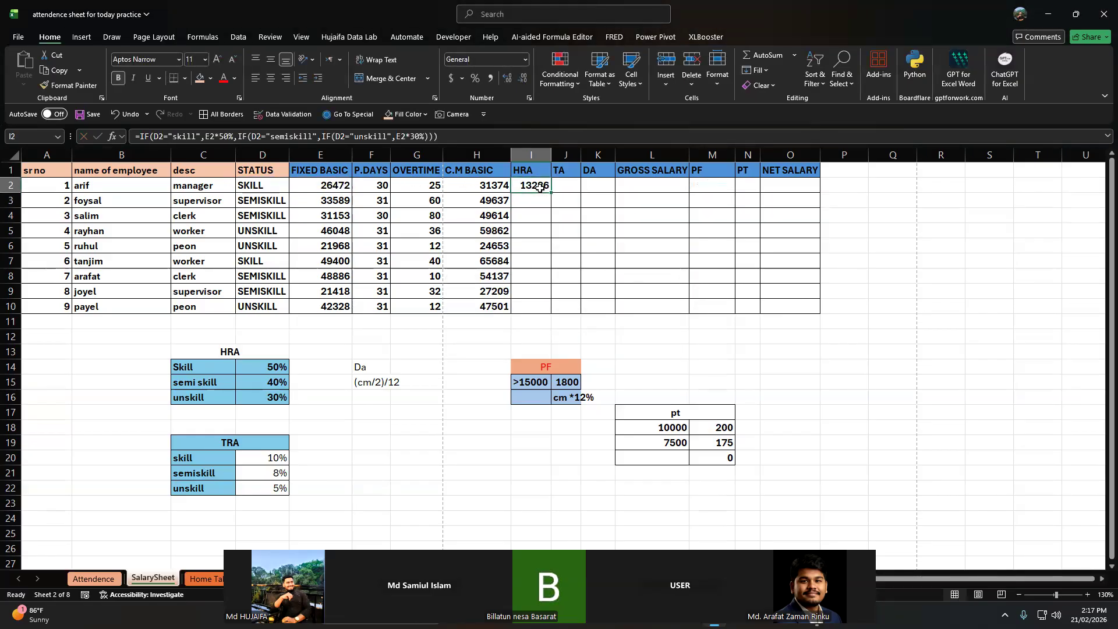
double_click(540, 187)
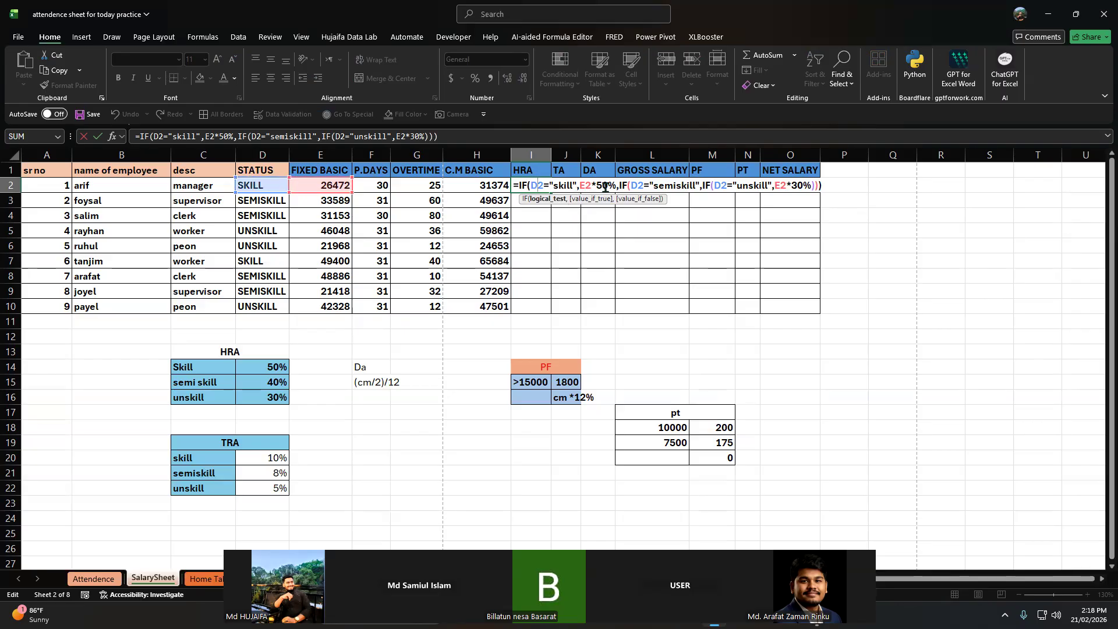
left_click_drag(606, 185, 589, 186)
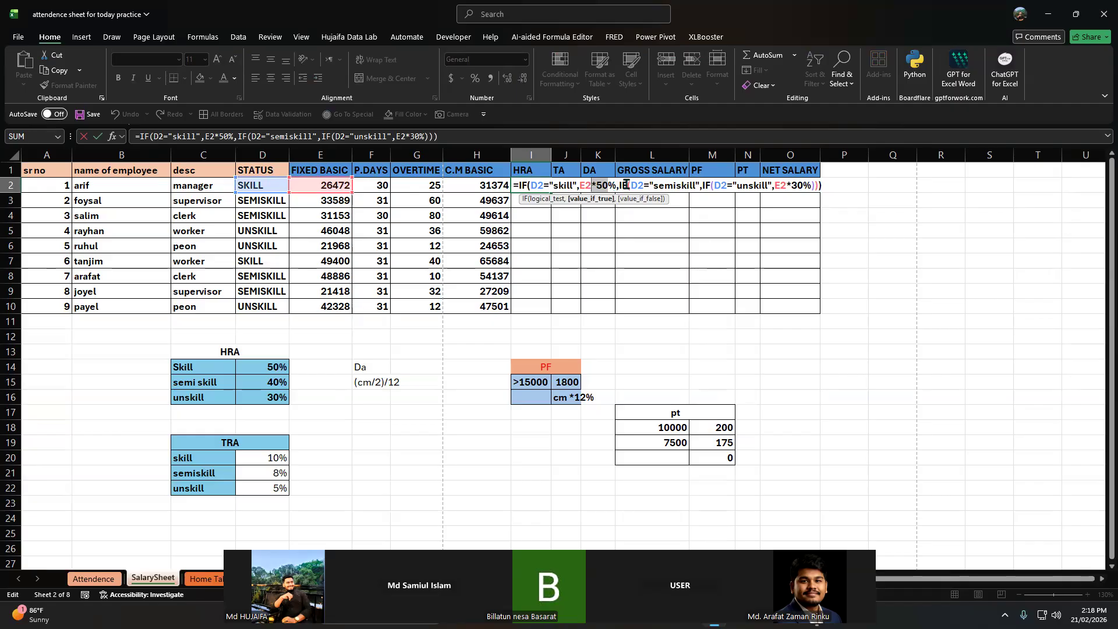
left_click_drag(613, 186, 529, 185)
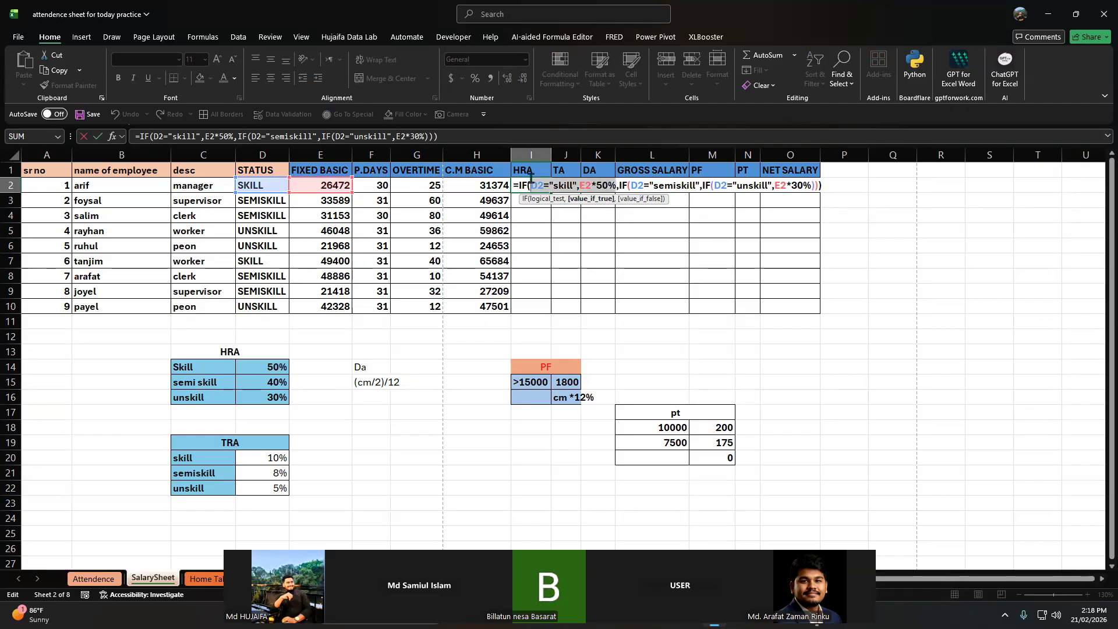
left_click_drag(626, 186, 695, 187)
left_click(678, 186)
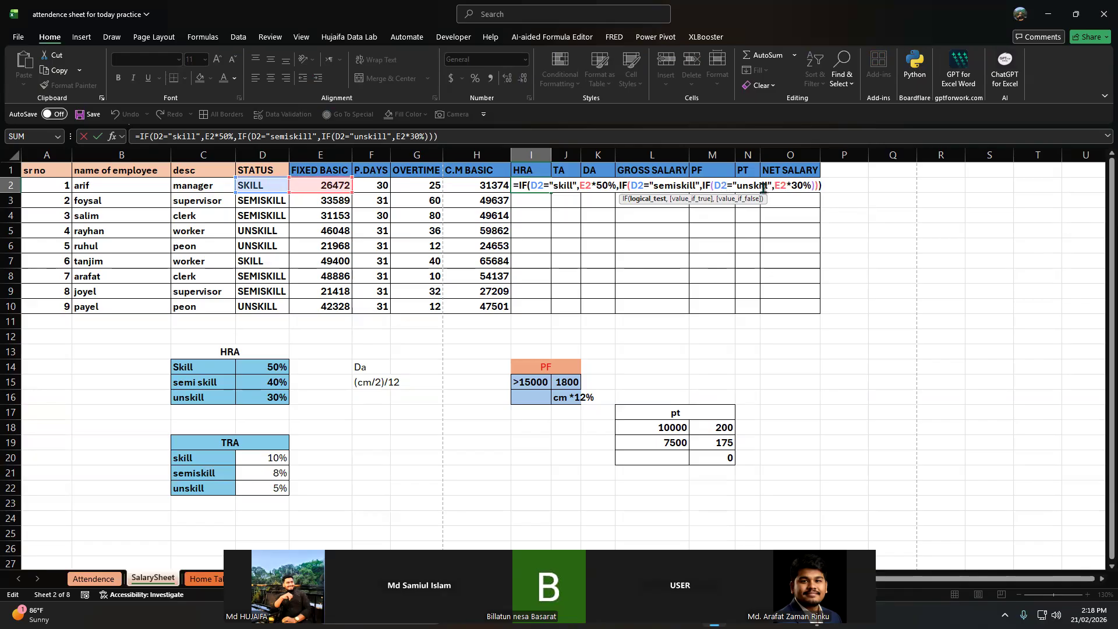
left_click(739, 185)
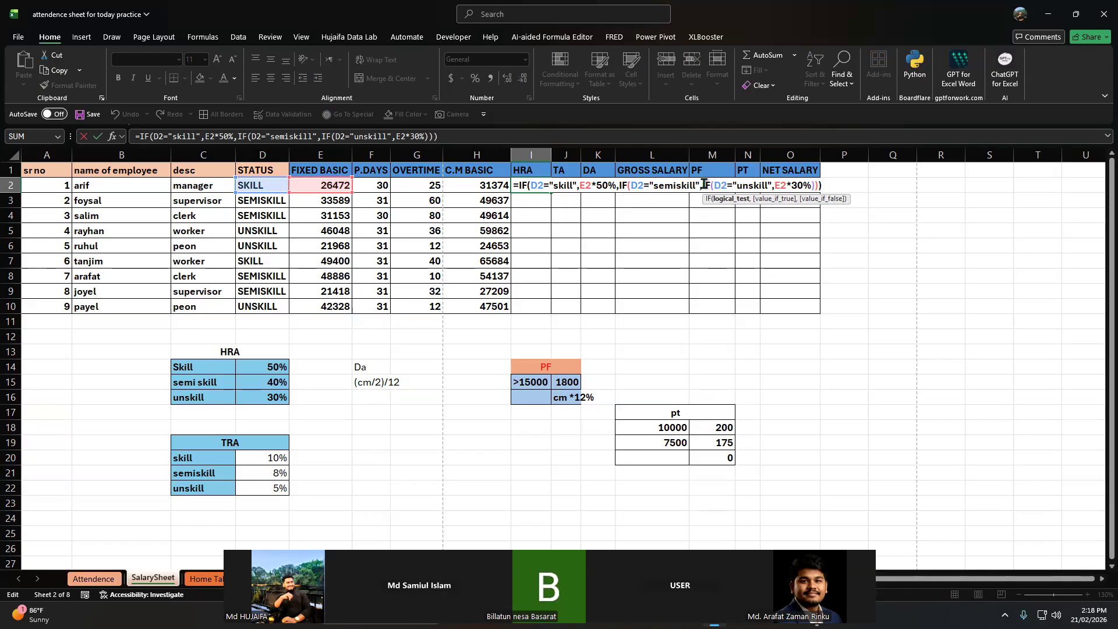
- Insert E2*0% as the result of the semiskill condition in the I2 formula and accept it
left_click(713, 185)
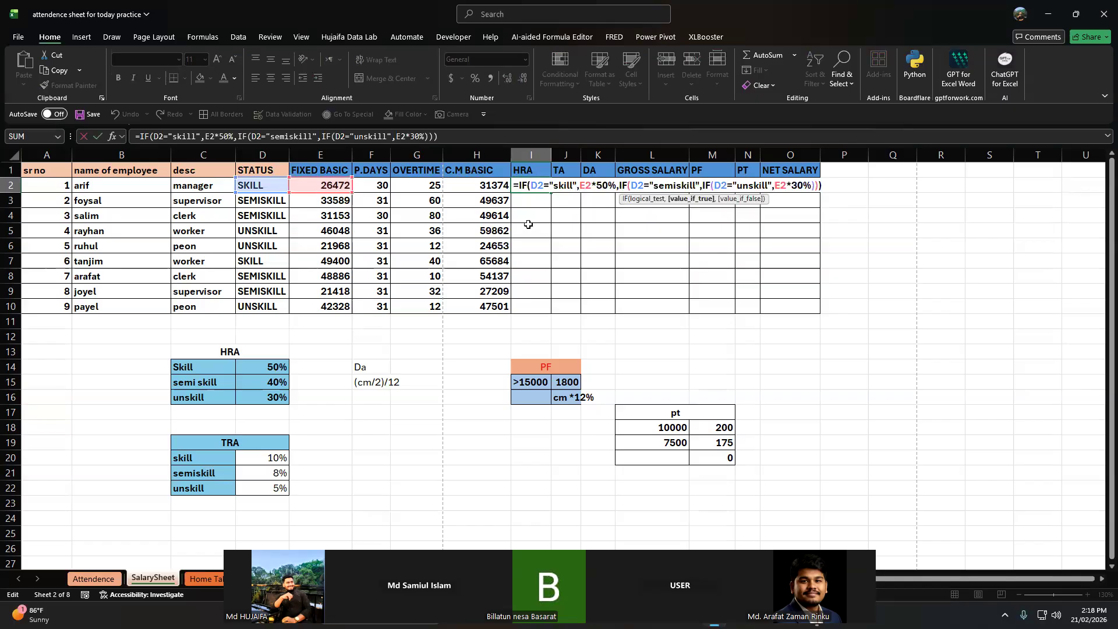
left_click(324, 187)
type("*0")
key("BackSpace")
type("0%,")
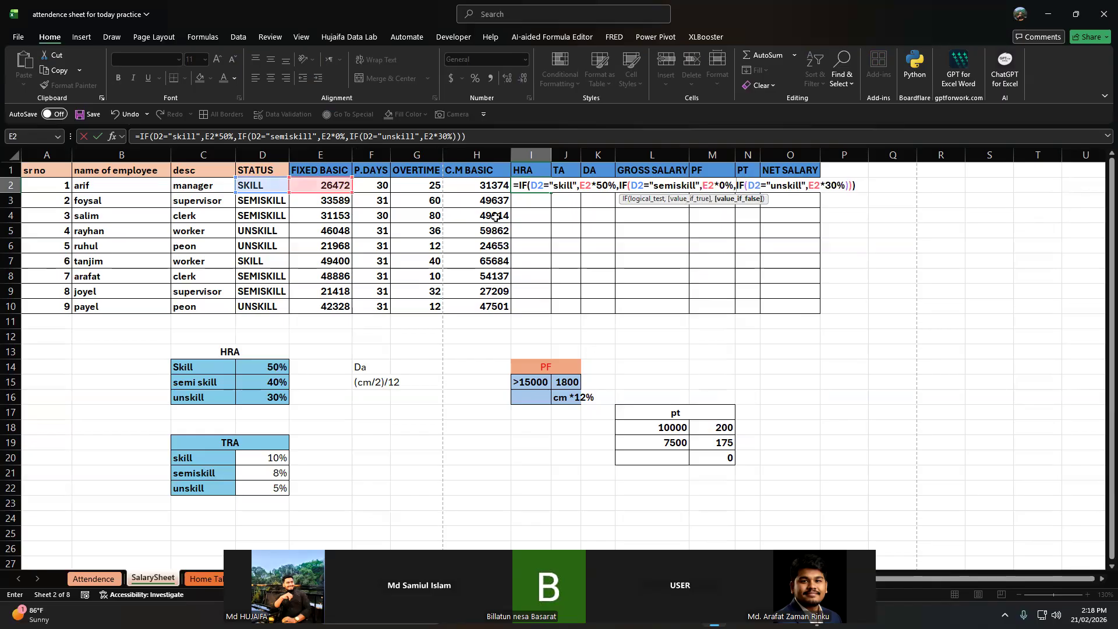
key("Return")
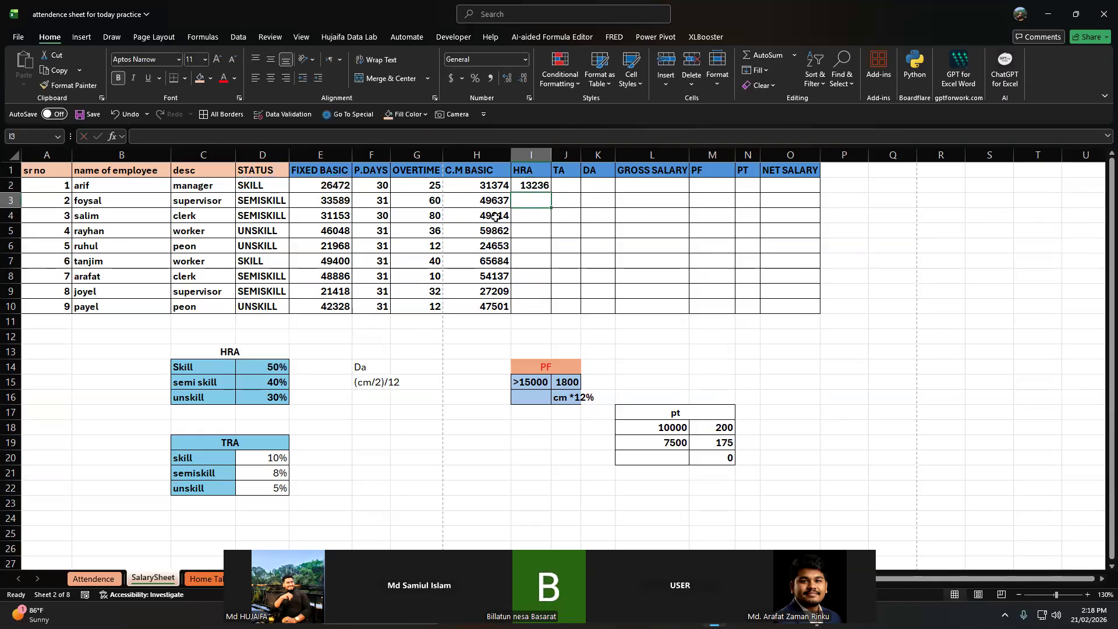
- Reopen the I2 formula and check its skill and semiskill tests against the status in D2
left_click(539, 189)
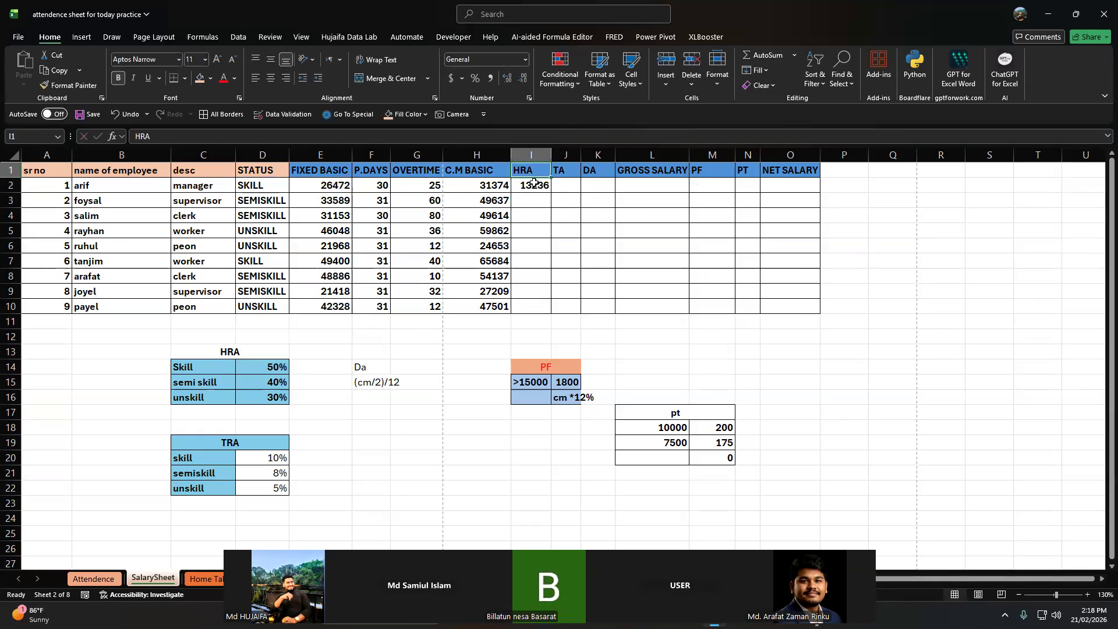
double_click(539, 194)
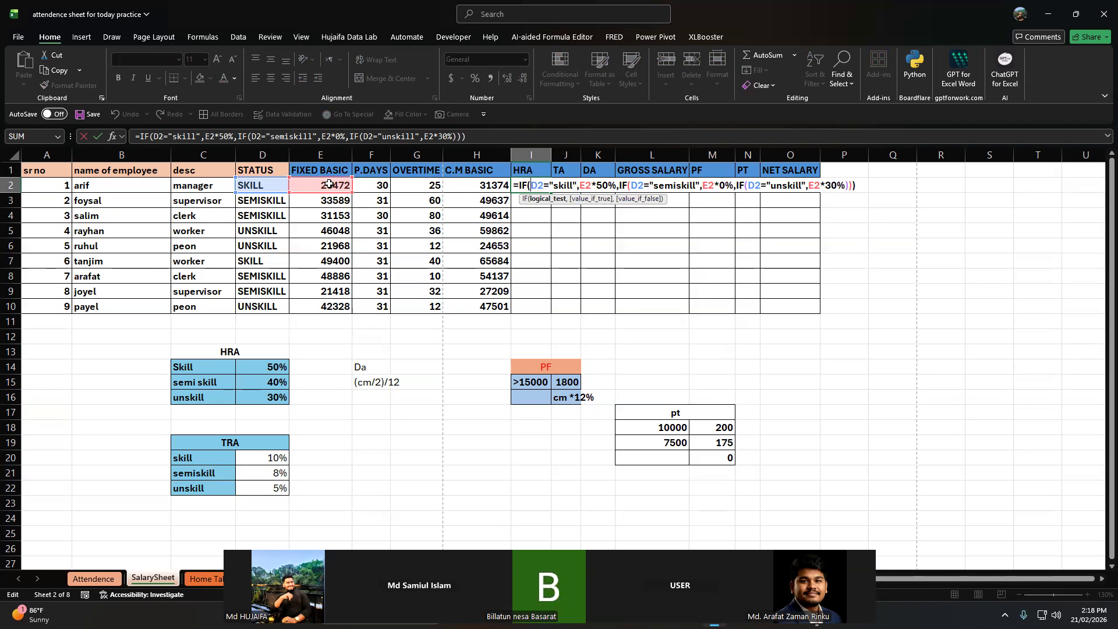
left_click(618, 185)
left_click(622, 186)
left_click(552, 184)
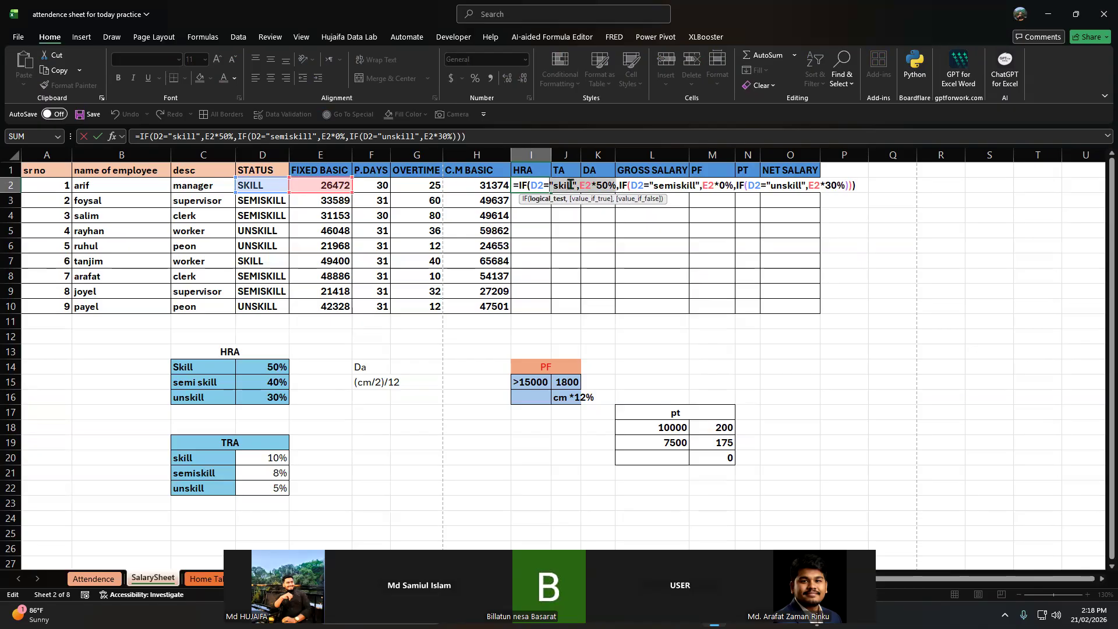
left_click(610, 185)
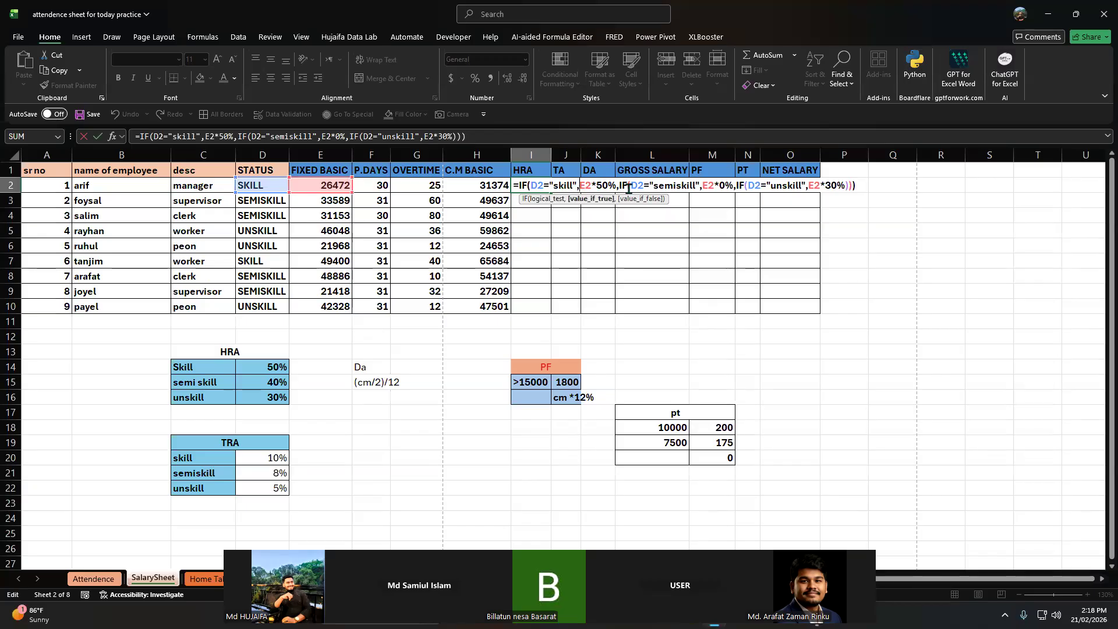
left_click(657, 185)
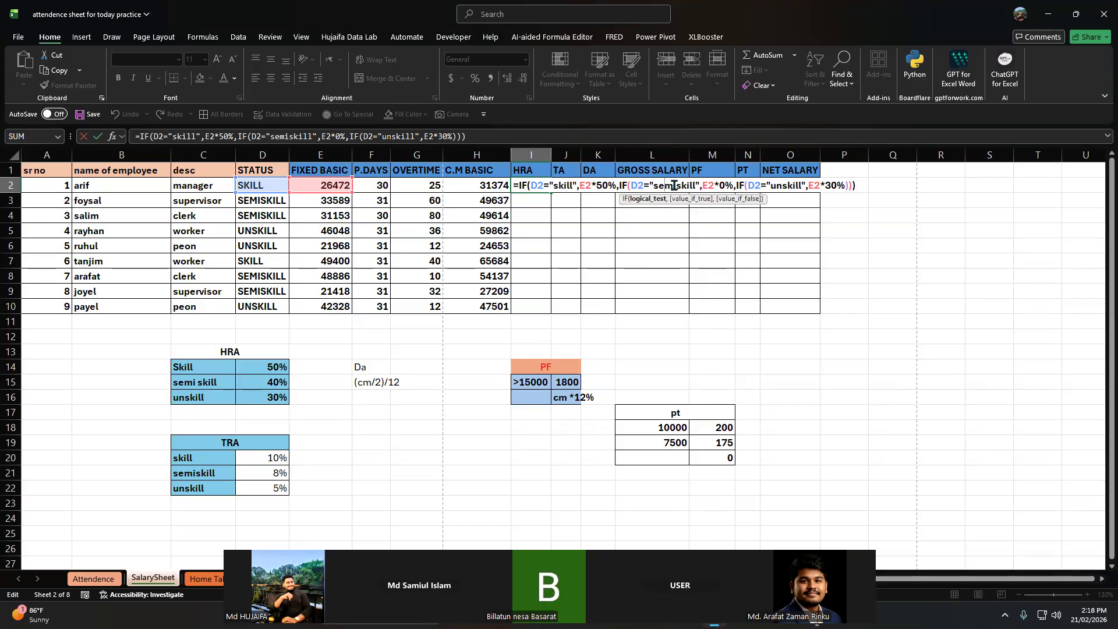
left_click_drag(624, 184, 677, 185)
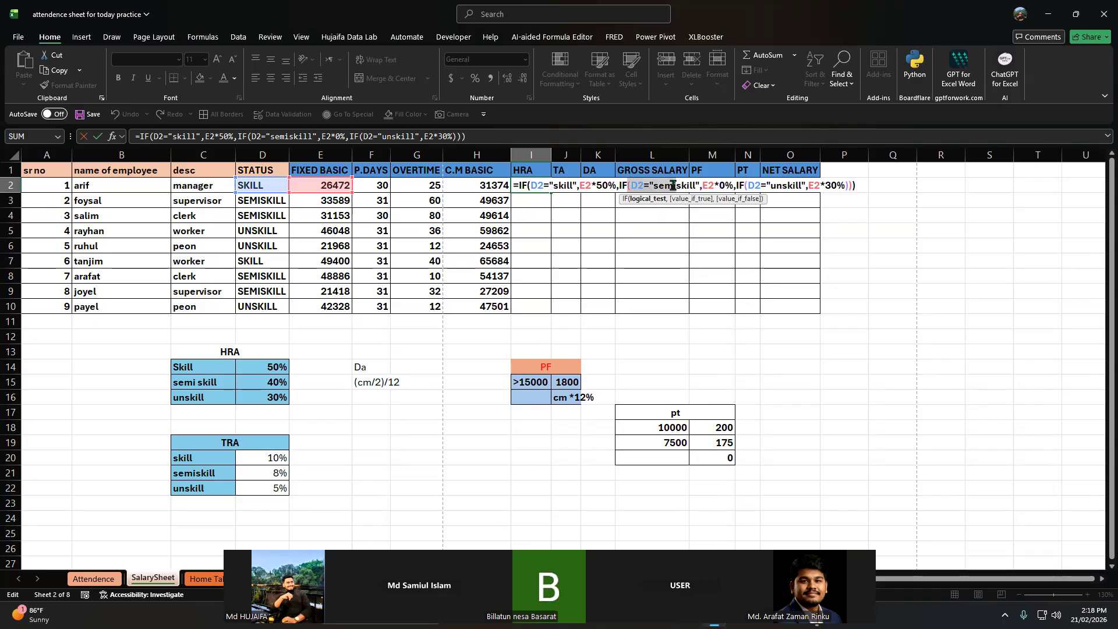
left_click(673, 186)
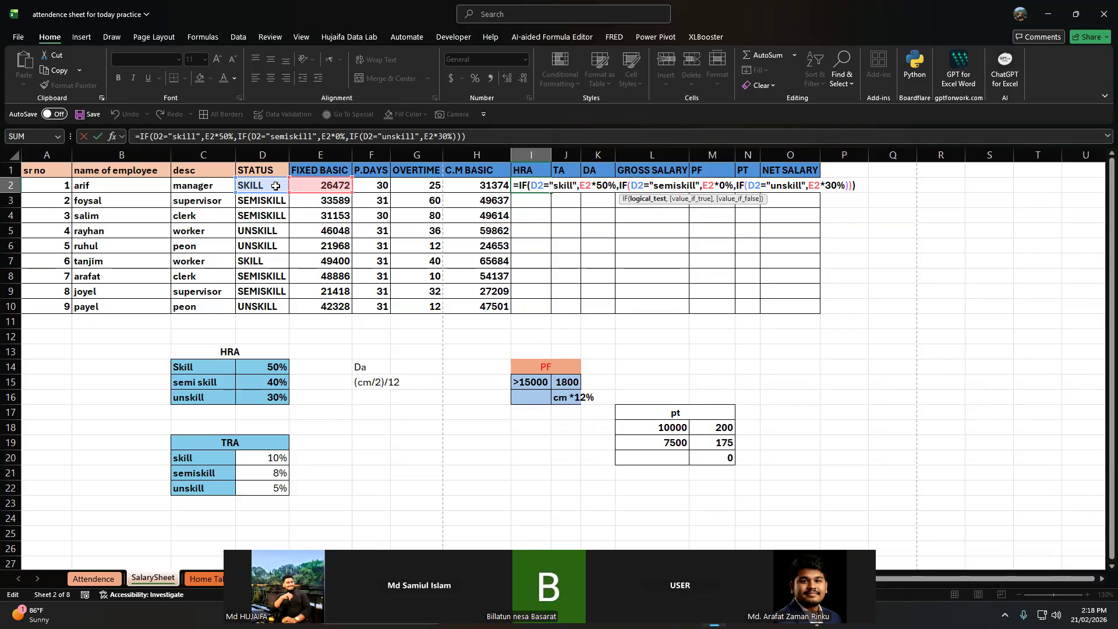
- Set the semiskill multiplier in the I2 formula to 40%
left_click(730, 185)
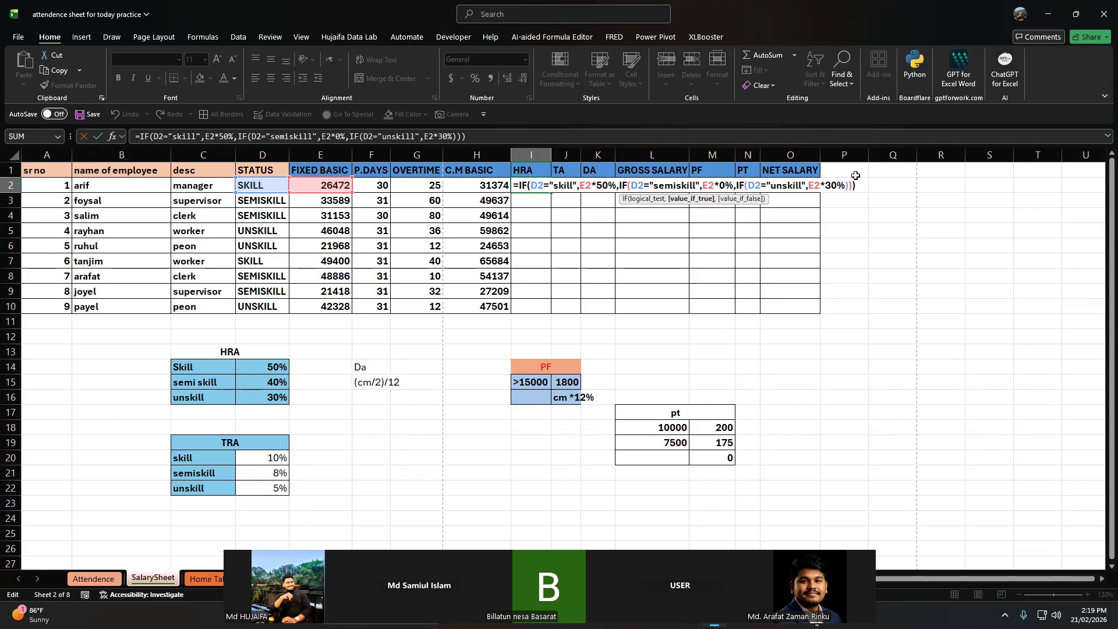
key("BackSpace")
type("0")
key("BackSpace")
type("40")
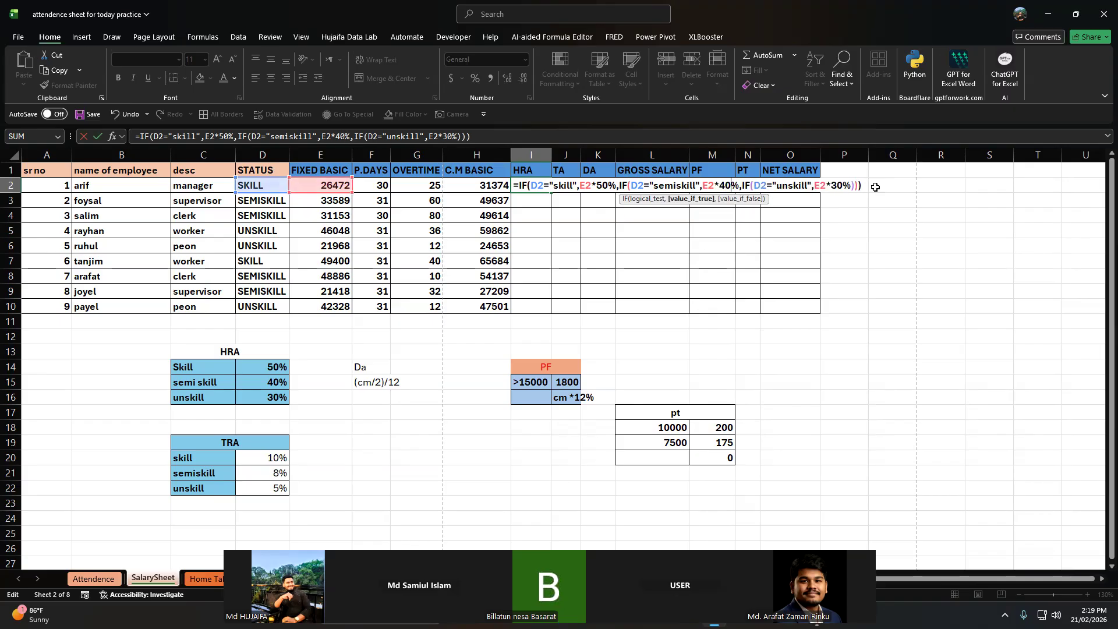
- Remove the third nested IF for the unskill status from the end of the I2 formula
left_click(751, 185)
left_click_drag(747, 185, 854, 189)
key("BackSpace")
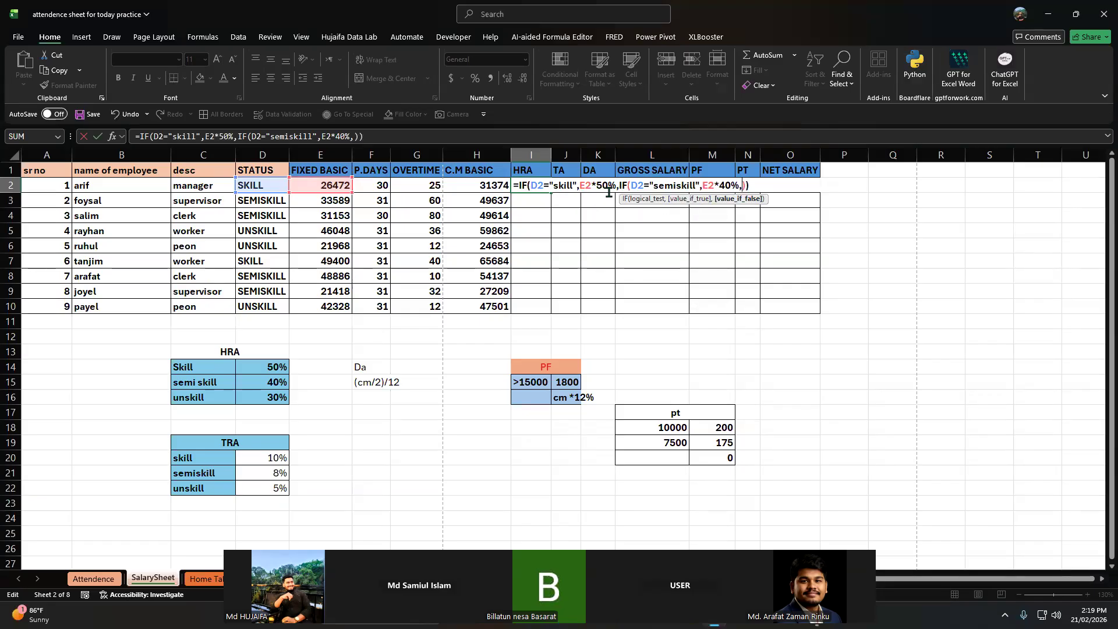
left_click(563, 187)
left_click(695, 184)
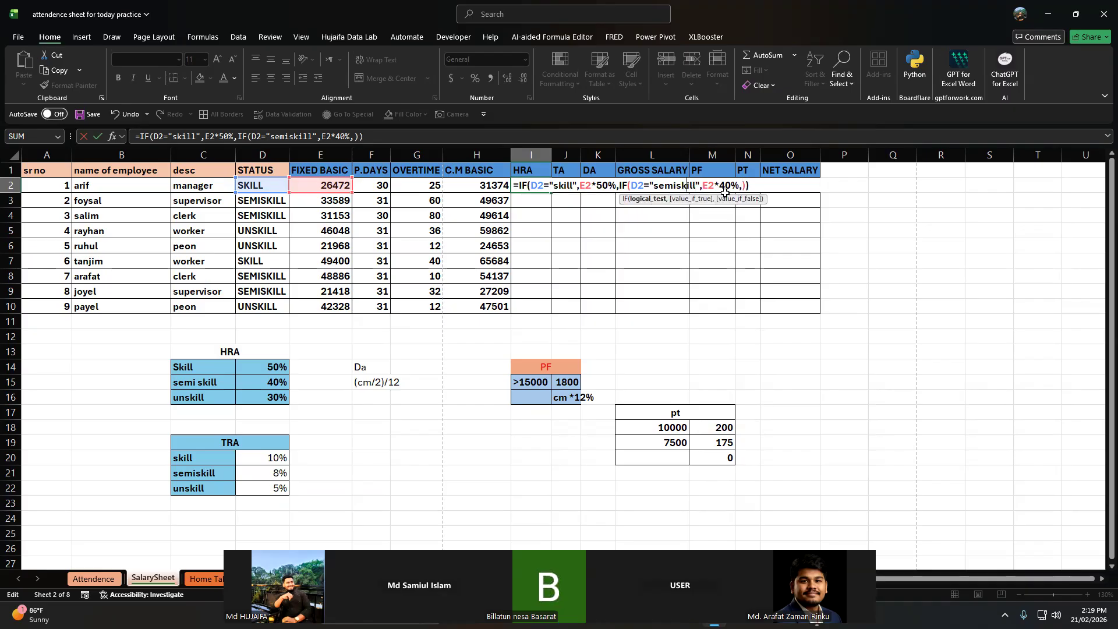
- Enter E2*30% as the semiskill IF's value-if-false in I2, accept the formula and reselect the cell
left_click(746, 185)
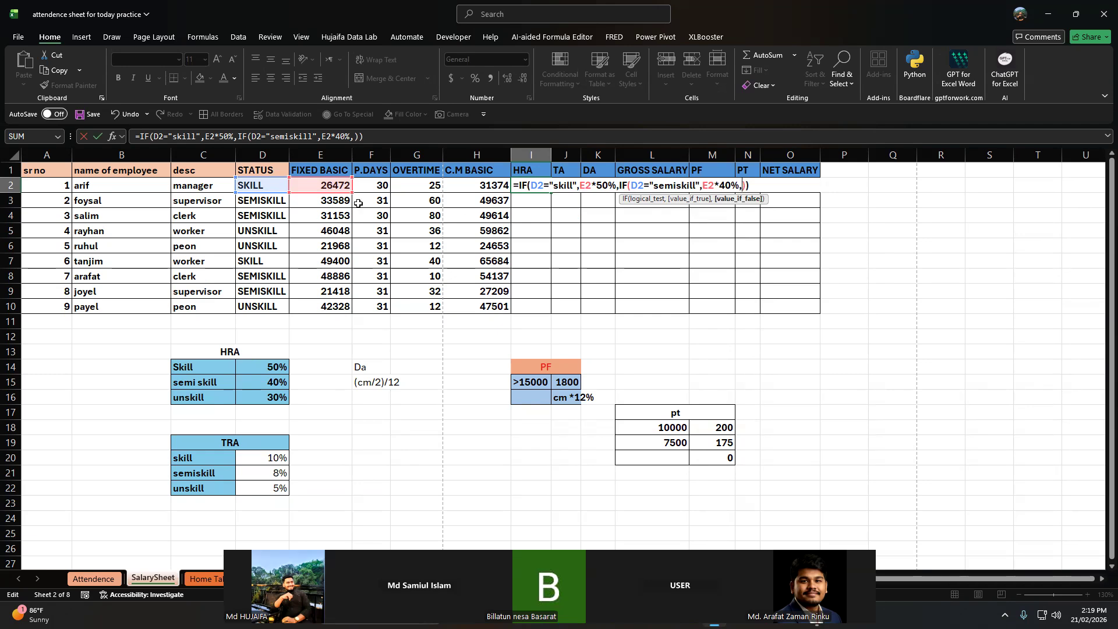
left_click(332, 186)
type("*30")
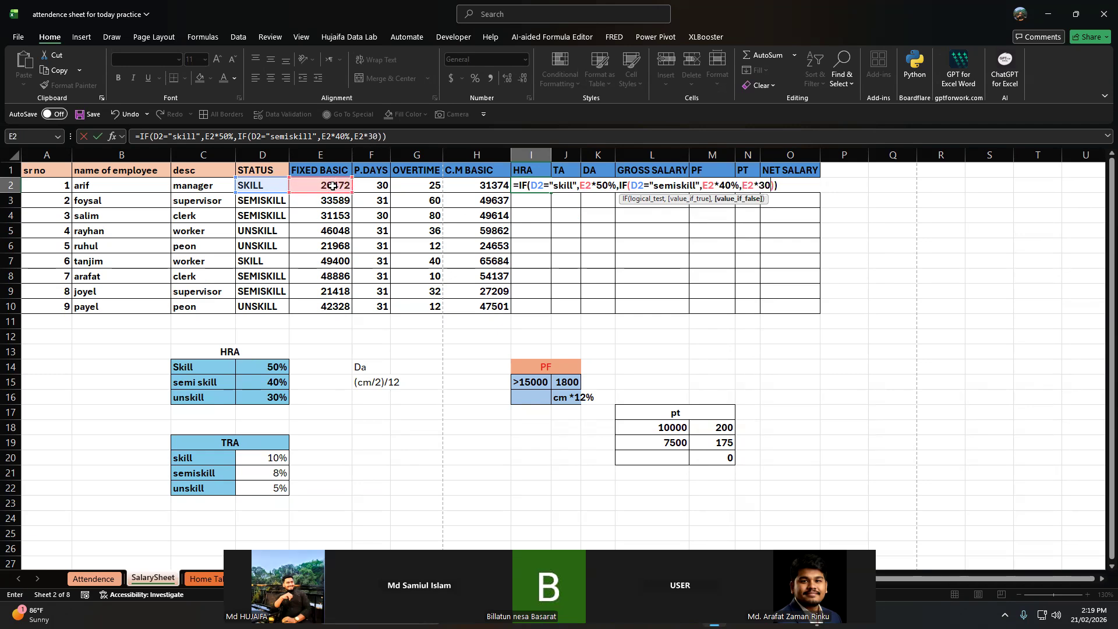
type("%")
key("Return")
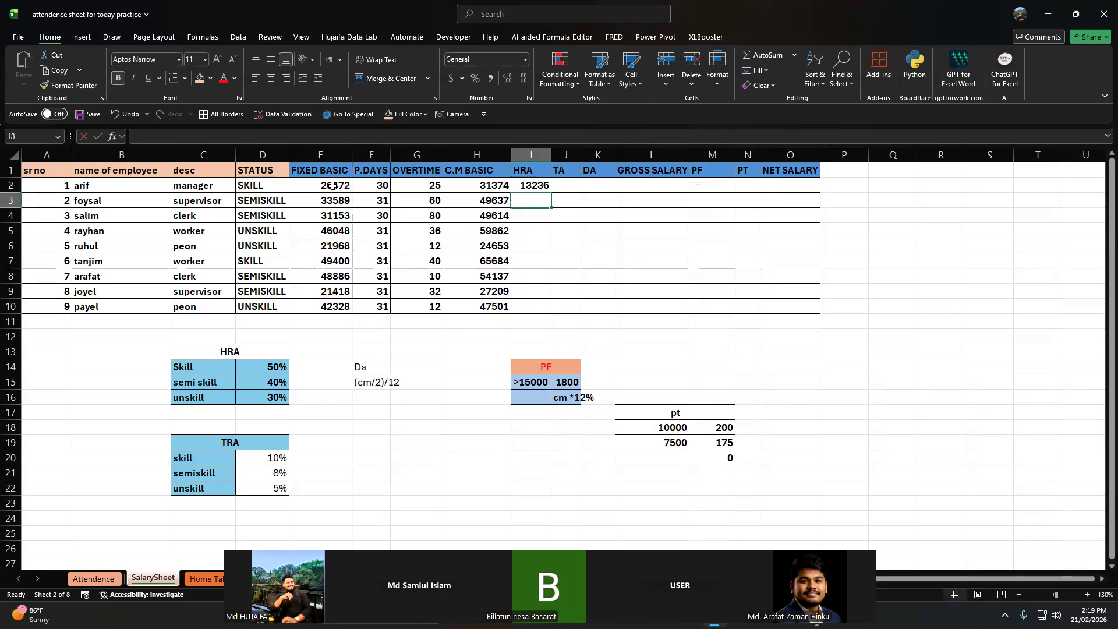
left_click(535, 185)
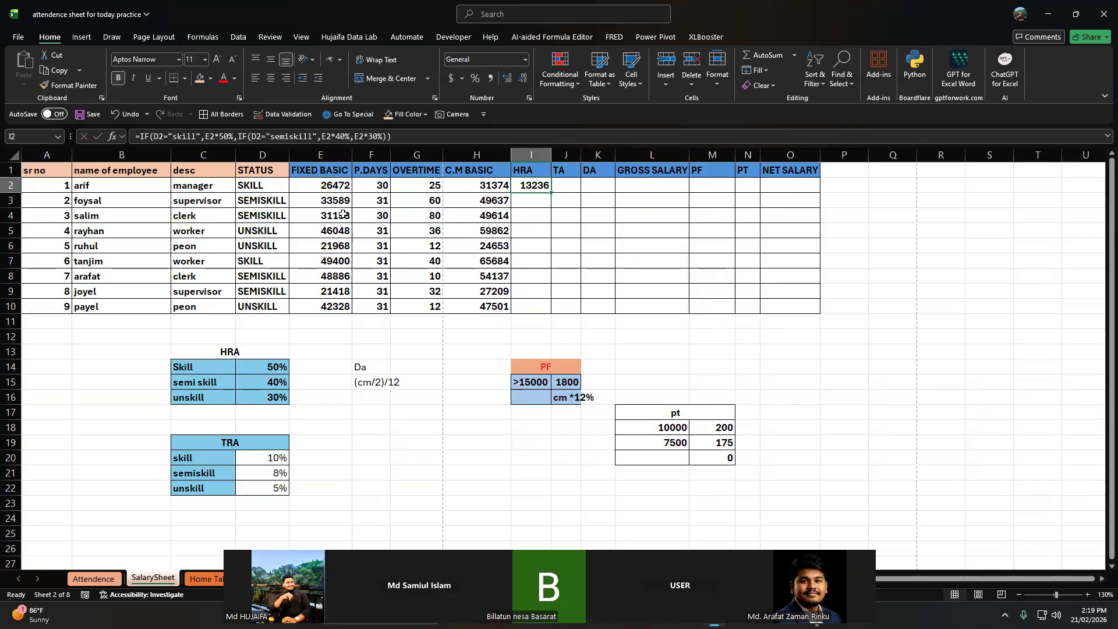
- Fill the HRA formula from I2 down to I10 and change the rate table heading in C19 to TA
double_click(551, 192)
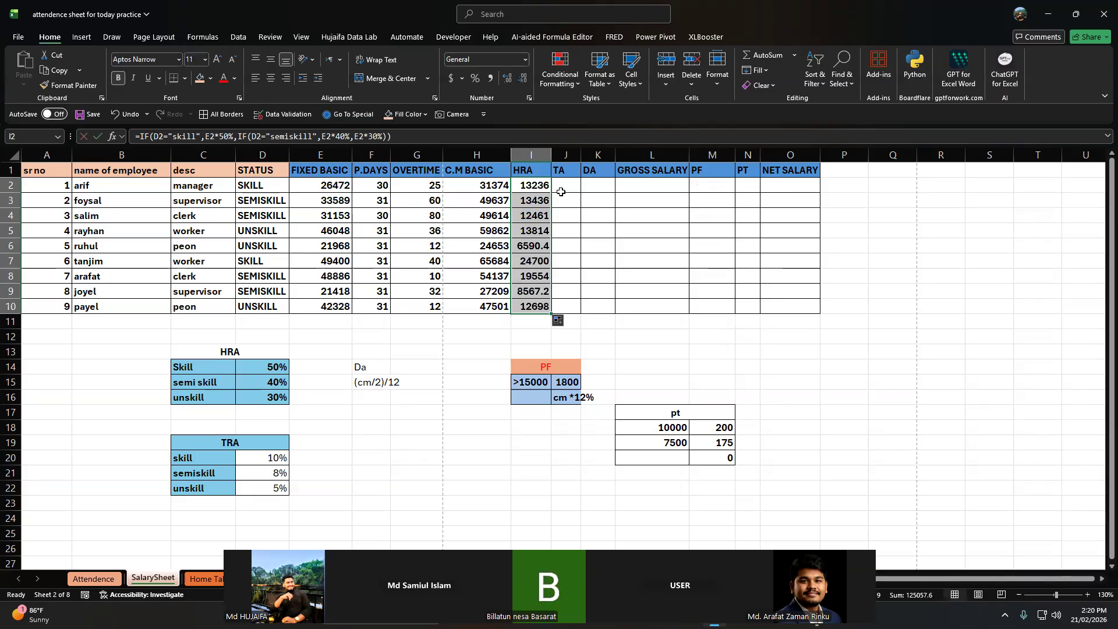
left_click(560, 187)
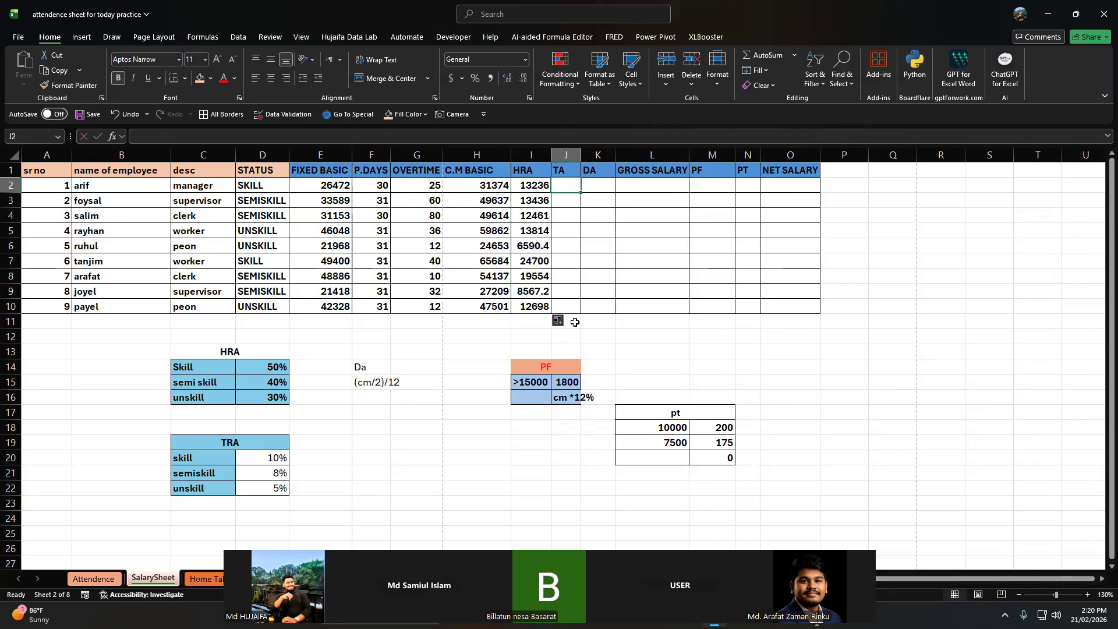
left_click(277, 440)
double_click(275, 440)
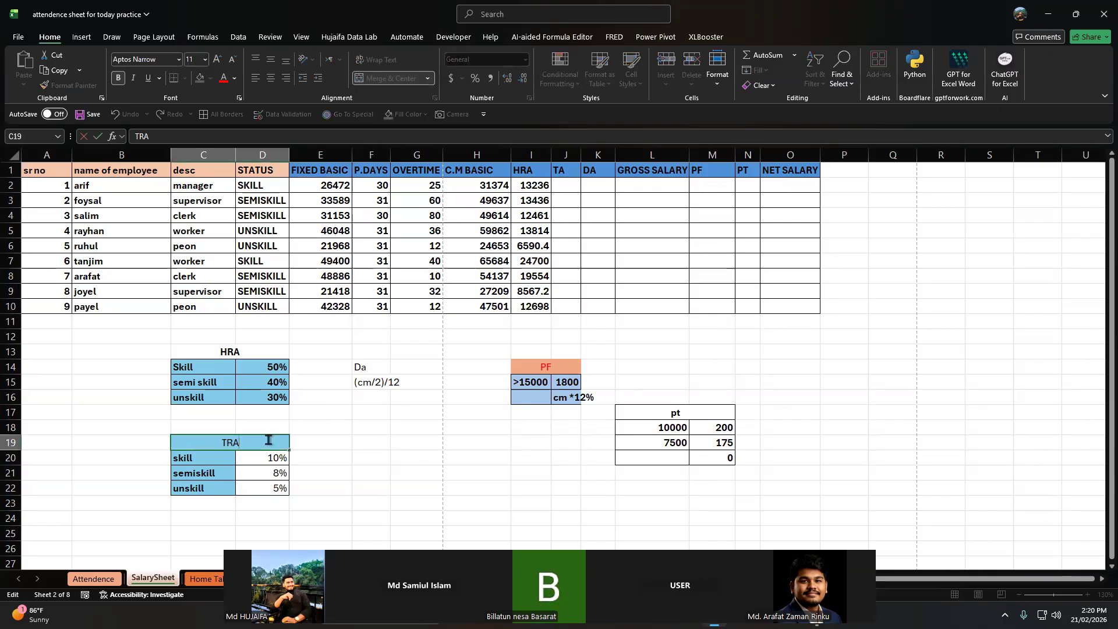
key("BackSpace")
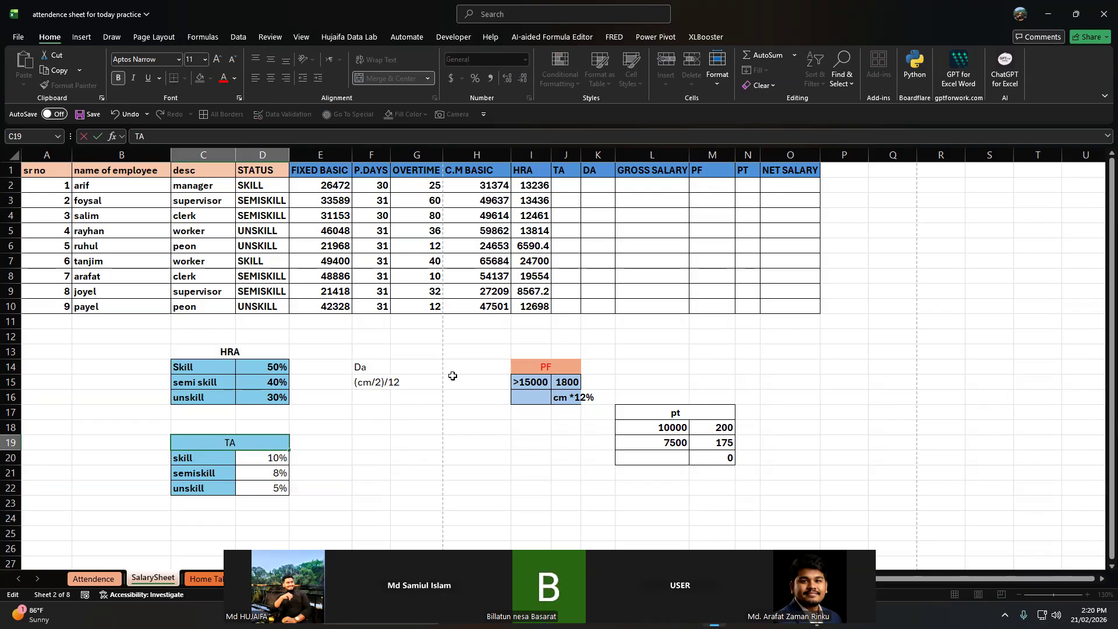
left_click(555, 186)
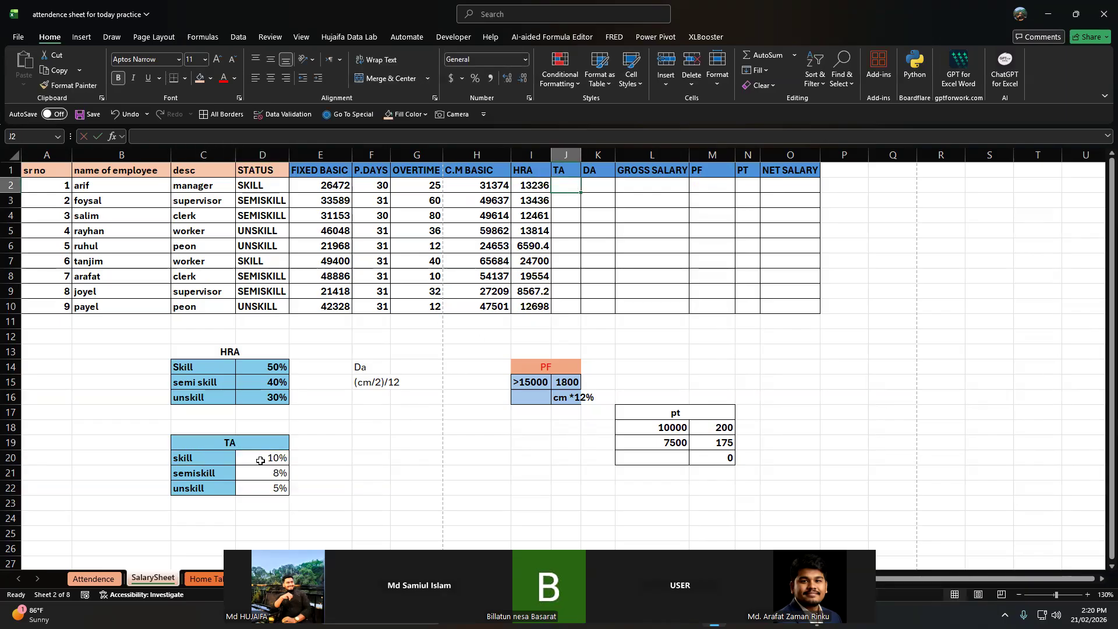
- Review the skill, semiskill and unskill rates in the TA table against the HRA formula in I2
left_click_drag(193, 476, 243, 473)
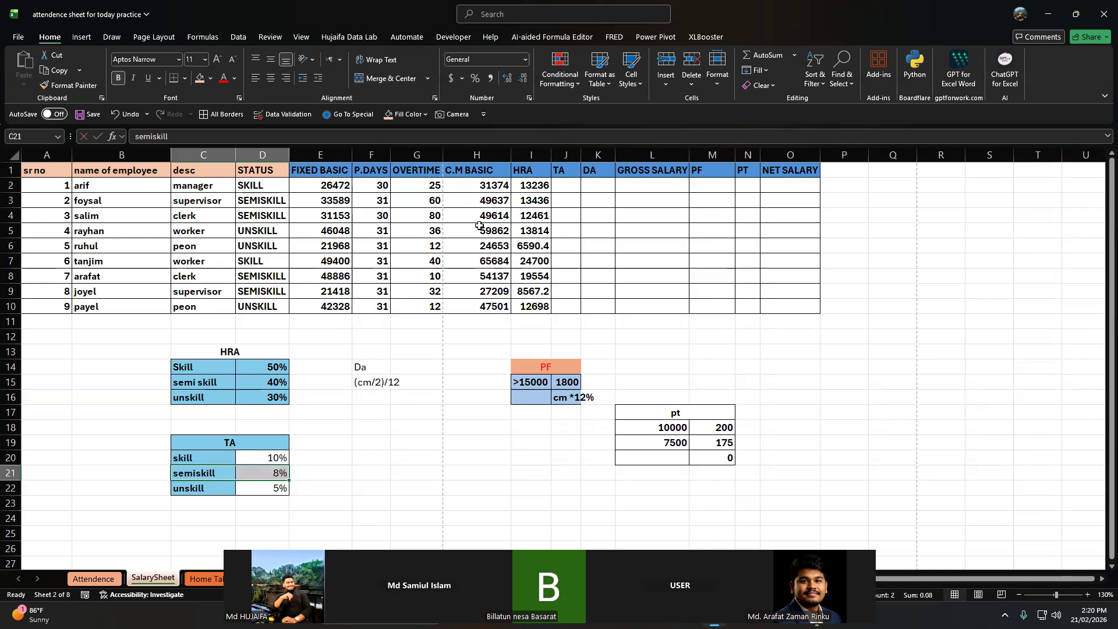
left_click(533, 187)
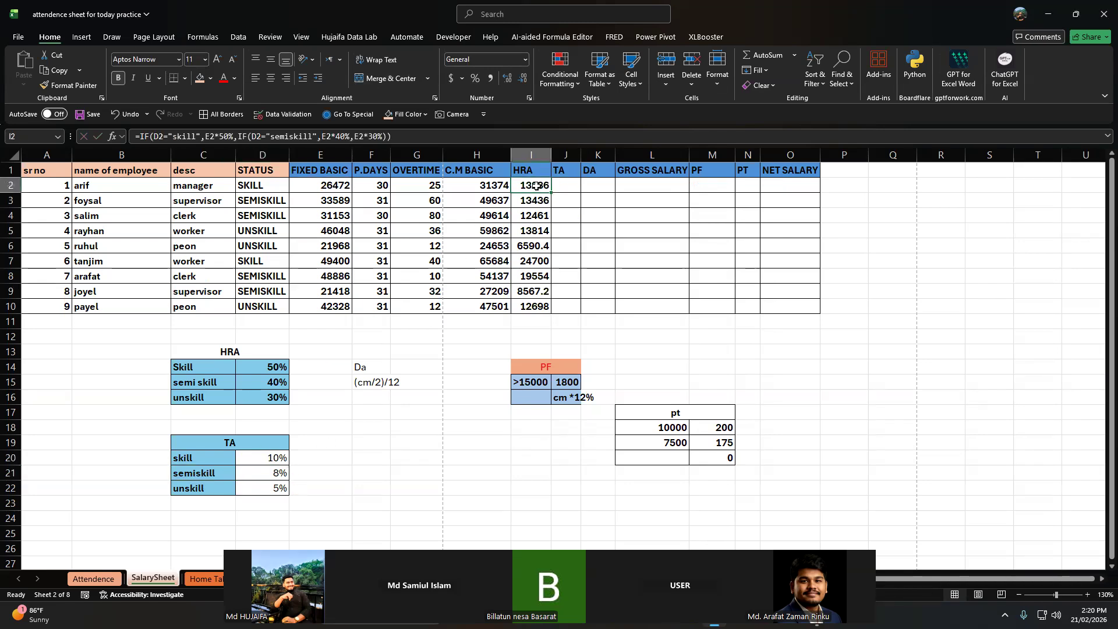
left_click(576, 186)
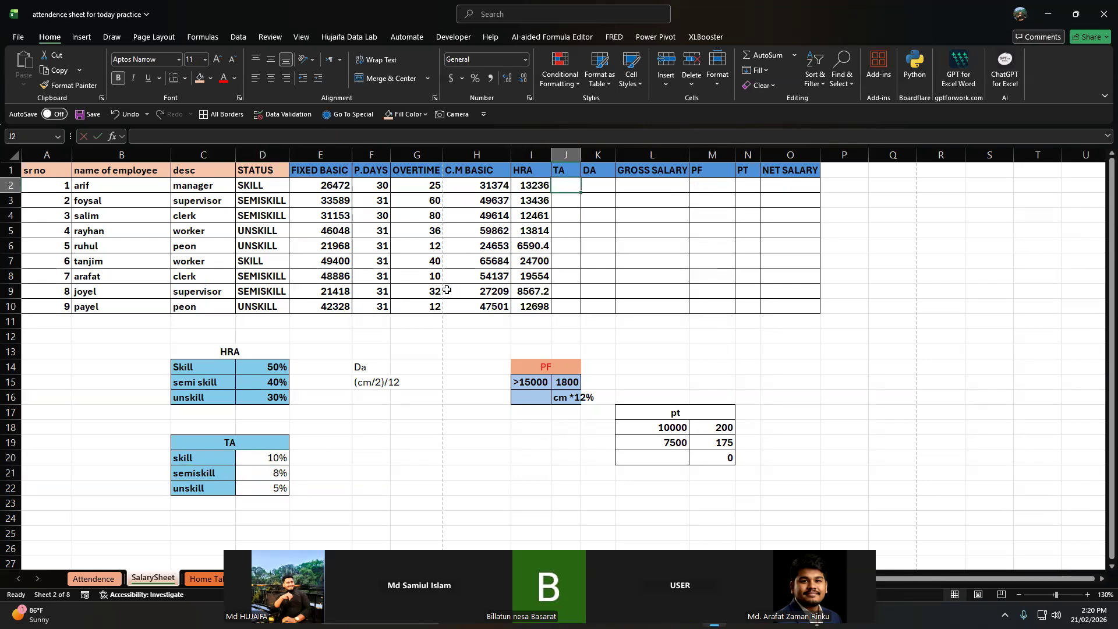
left_click_drag(279, 474, 278, 464)
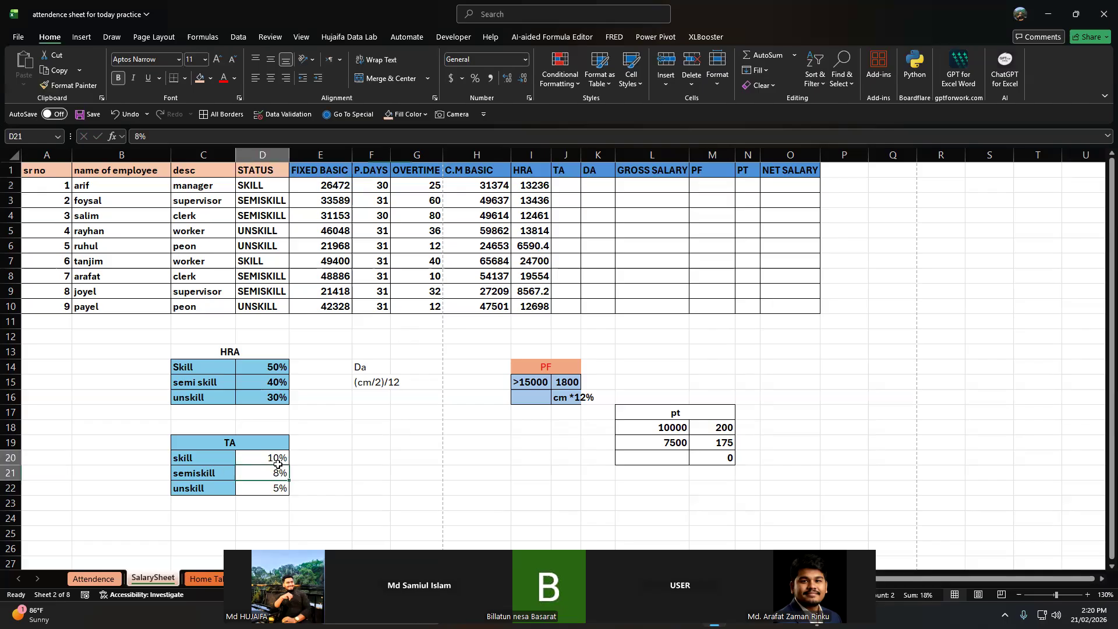
left_click_drag(211, 477, 271, 483)
left_click(279, 474)
left_click(184, 487)
left_click_drag(184, 487, 285, 491)
left_click(283, 490)
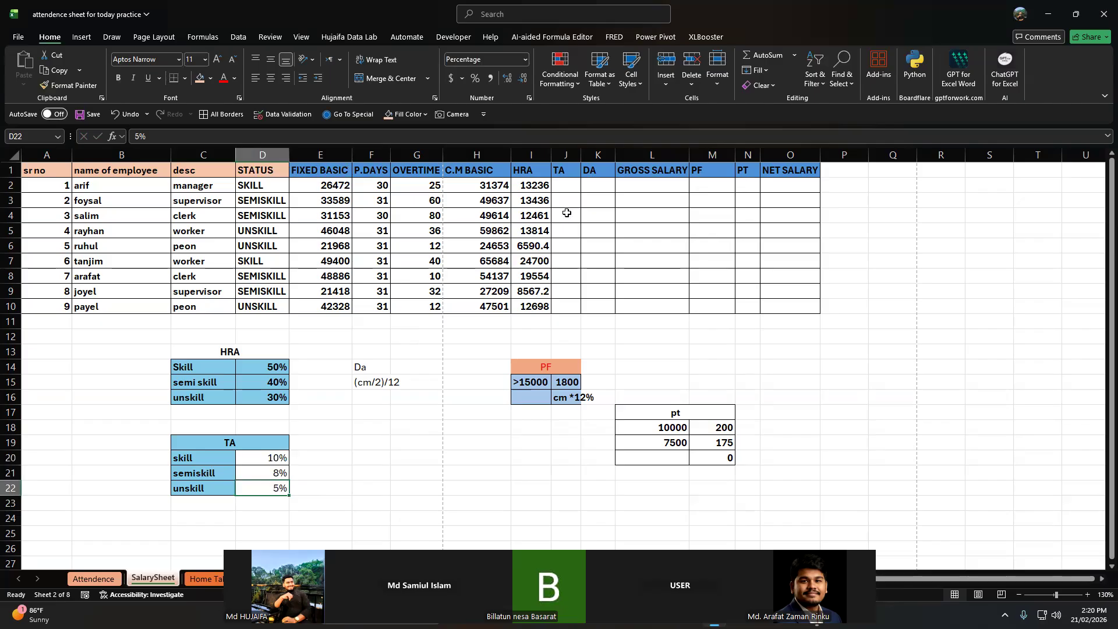
- Start an IF formula in J2 for TA that tests whether the status in D2 equals "skill"
left_click(563, 184)
type("=if(")
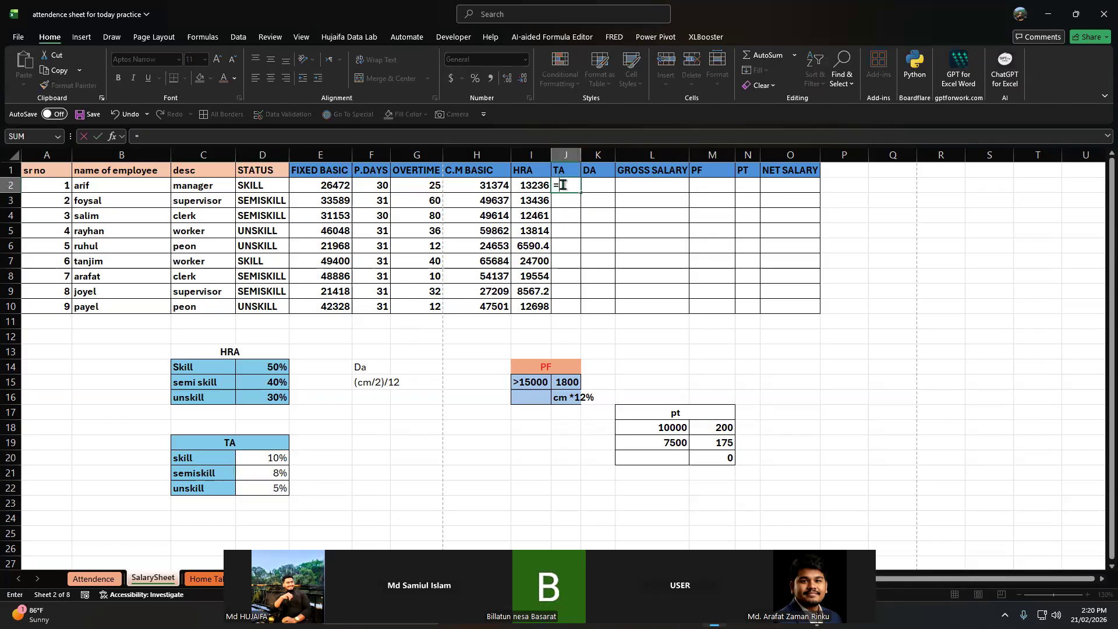
key("Left")
key("Left")
key("Left")
key("Left")
key("Left")
key("Left")
key("Left")
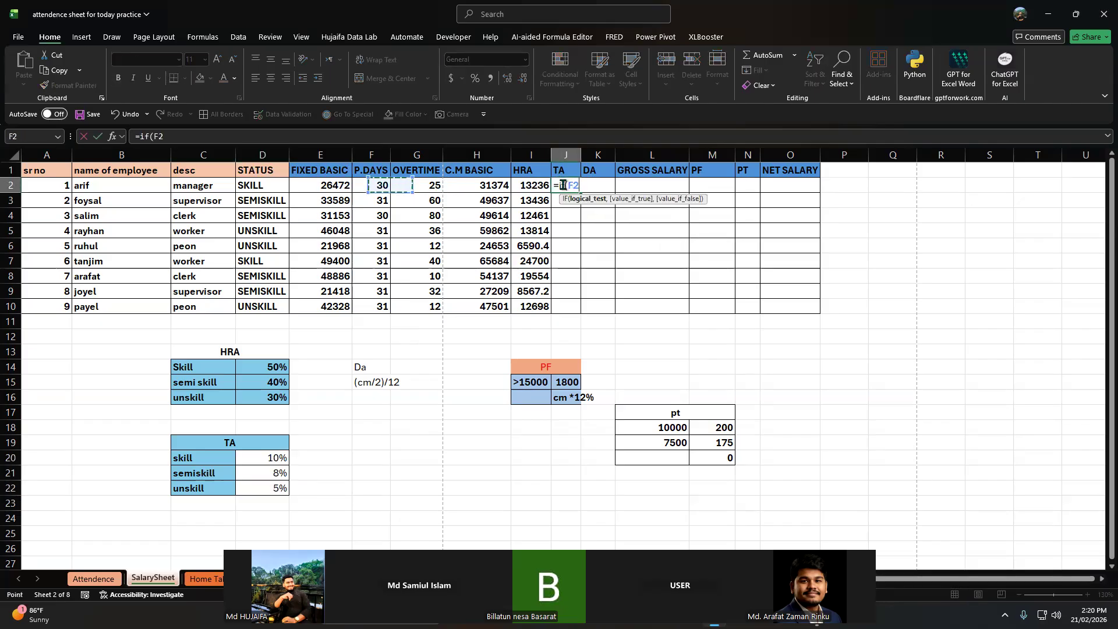
key("Right")
type("=\"skill\",")
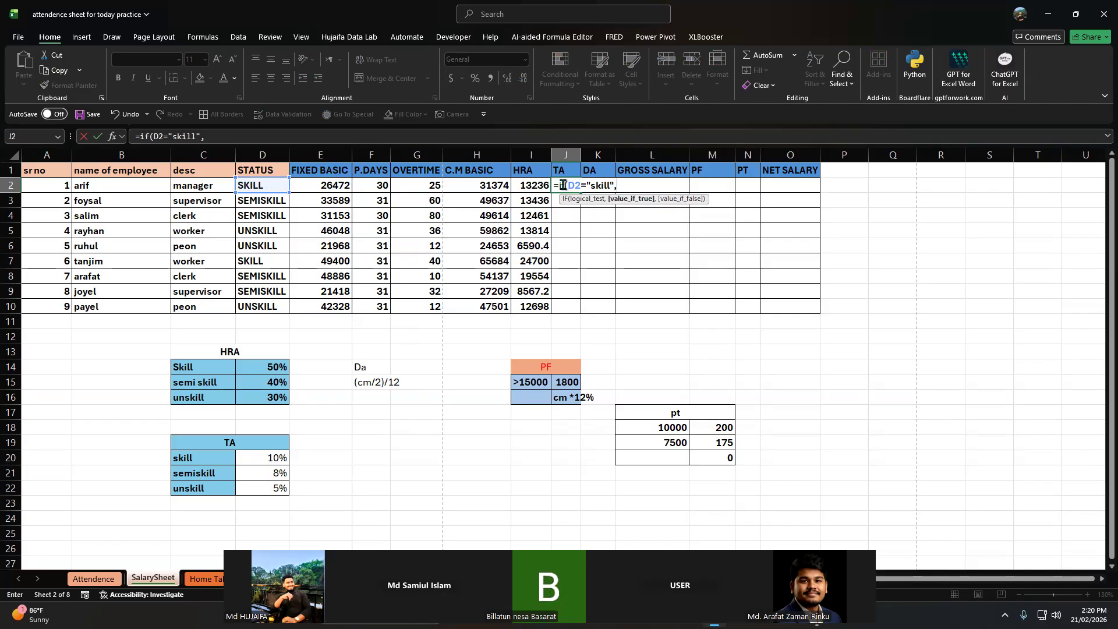
- Enter E2*10% as the value-if-true for the skill test in the J2 formula
key("Left")
key("Left")
key("Left")
key("Left")
key("Left")
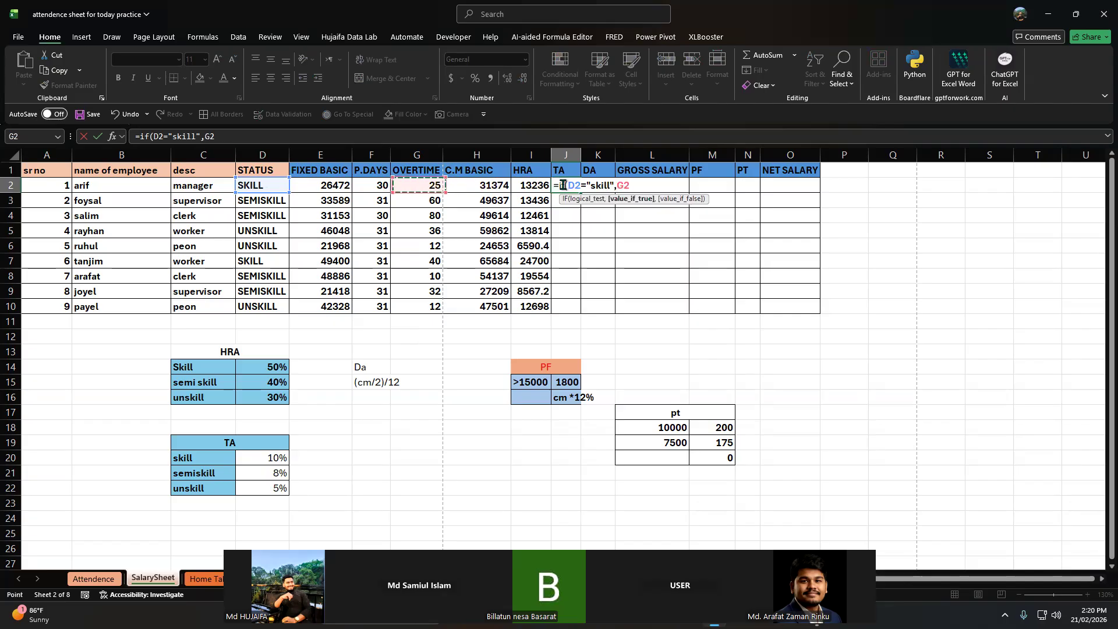
type("*")
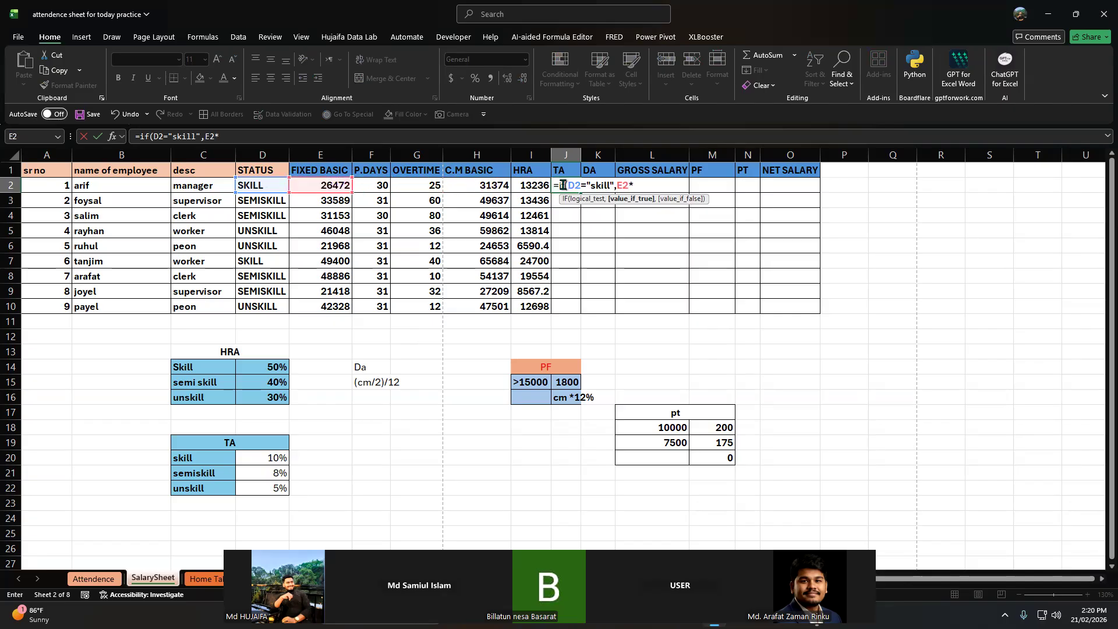
type("10%,")
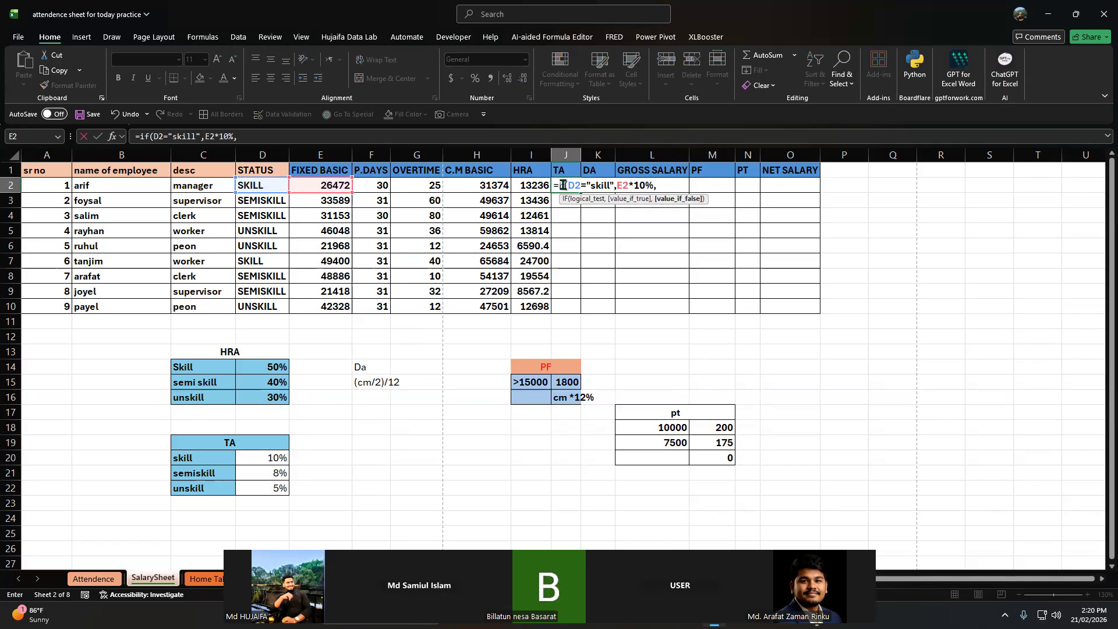
- Nest a second IF in the J2 formula that tests D2="semiskill" and returns E2*8% when true
type("if(")
left_click(256, 185)
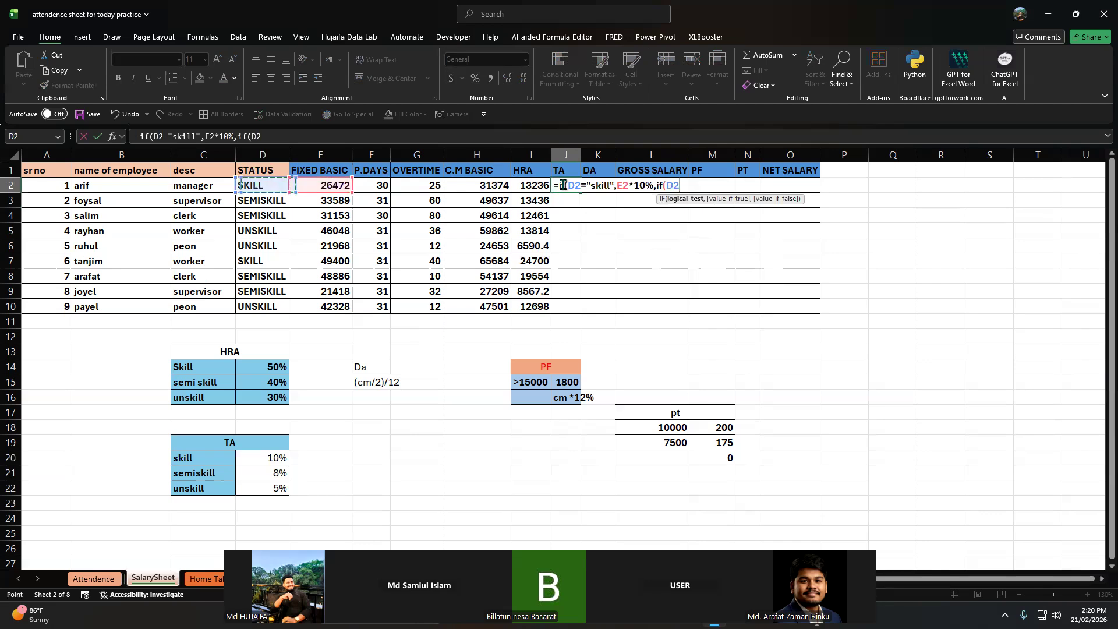
type("=\"semiskill\",")
key("Left")
key("Left")
key("Left")
key("Left")
key("Left")
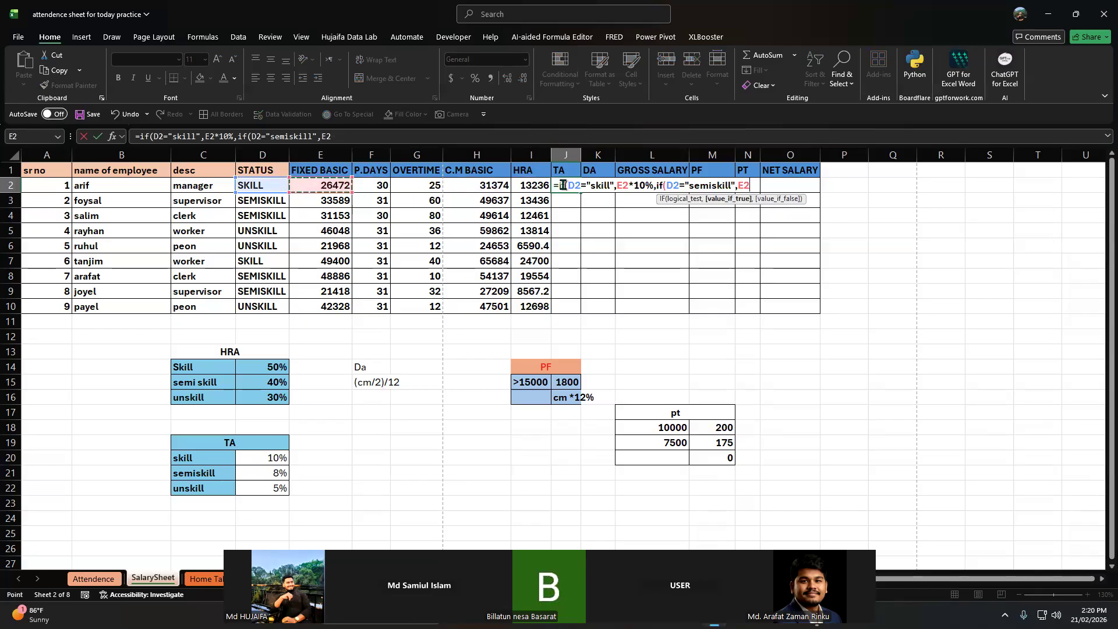
type("*8%,")
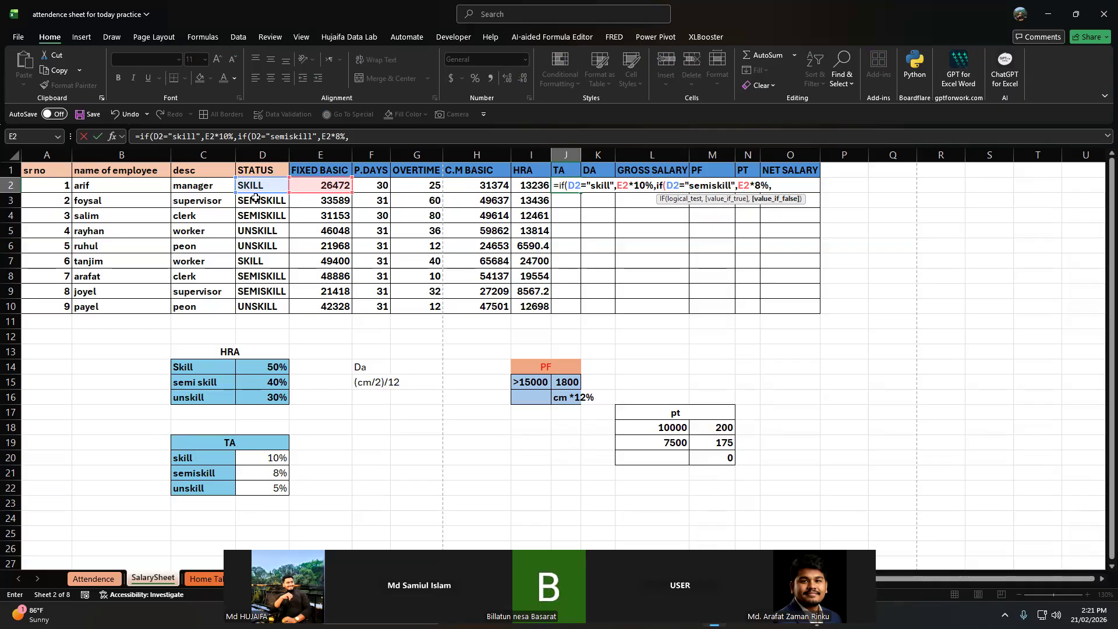
- Enter E2*5% as the nested IF's value-if-false in J2, close the parentheses and accept the formula
left_click(600, 184)
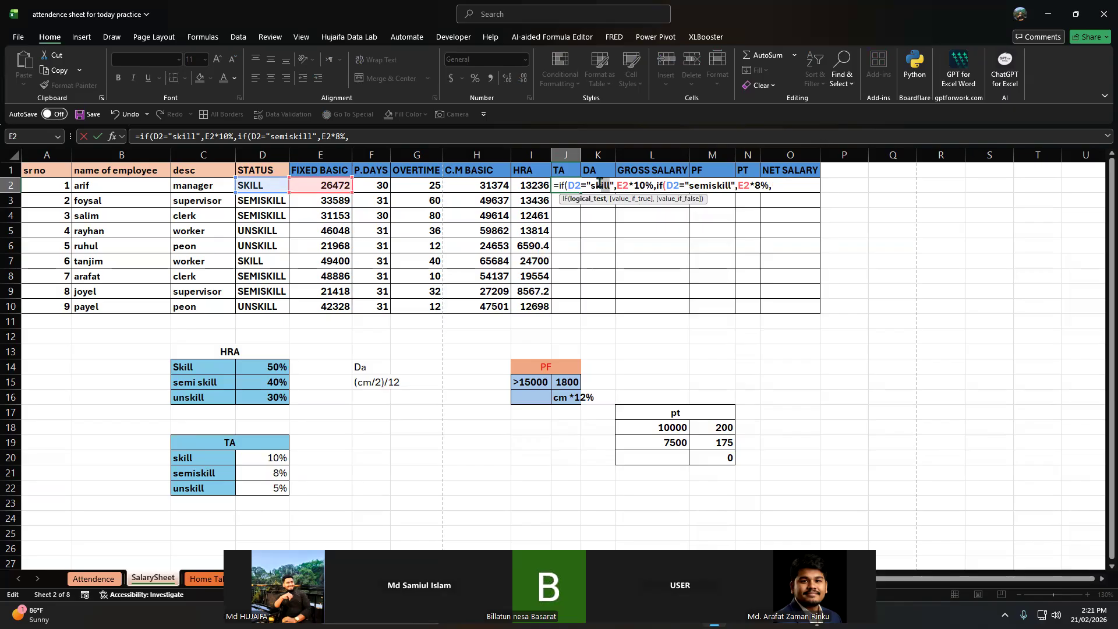
left_click_drag(716, 185, 735, 187)
left_click(771, 186)
type(",")
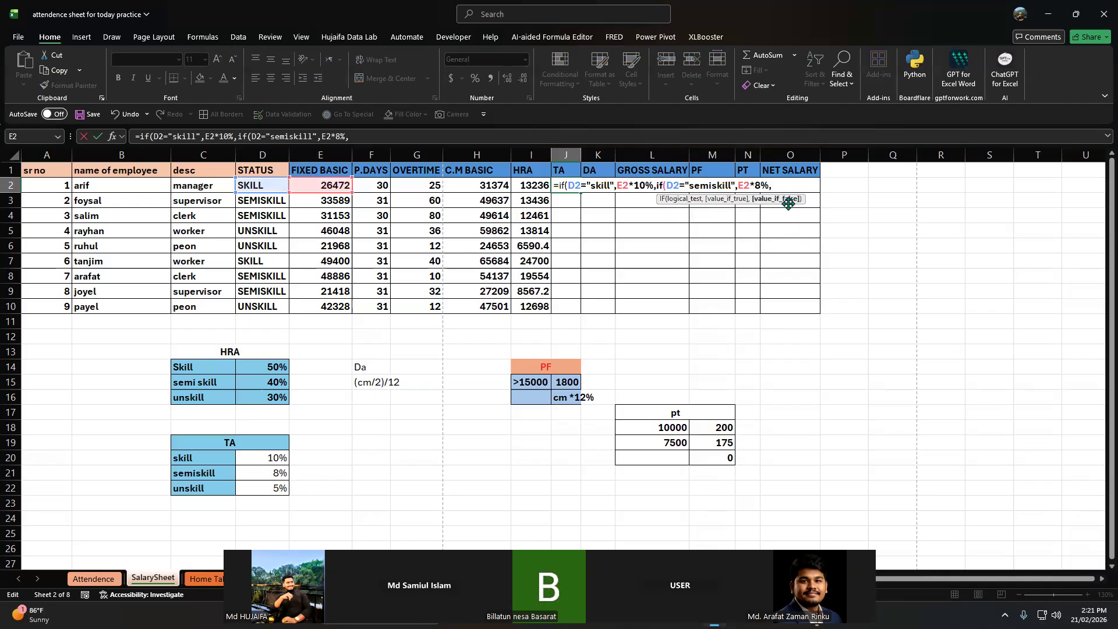
left_click(323, 185)
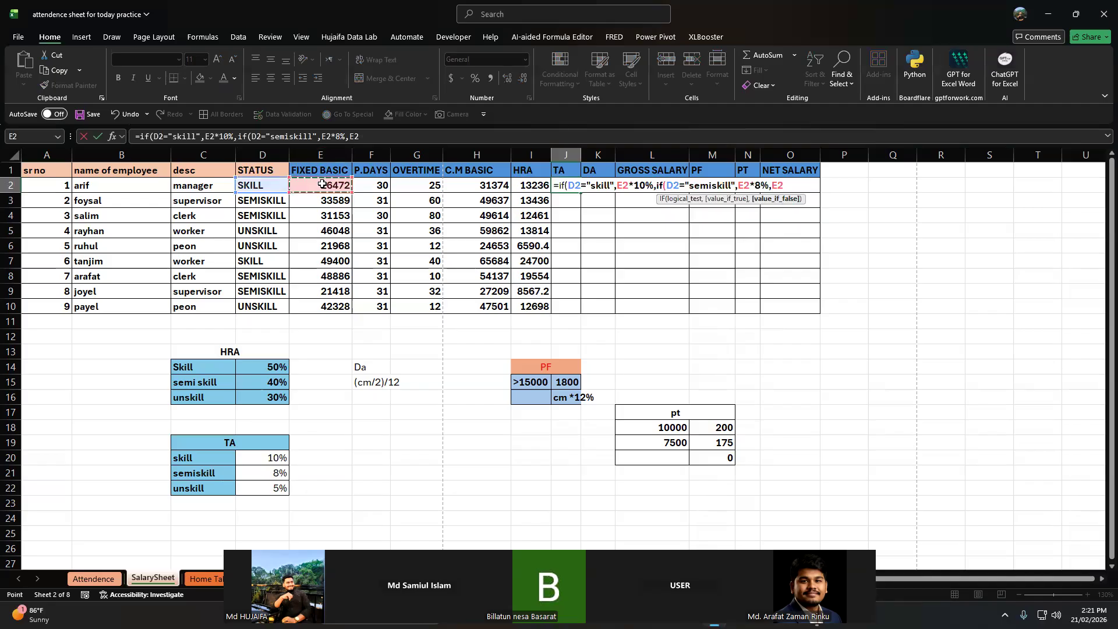
type("*")
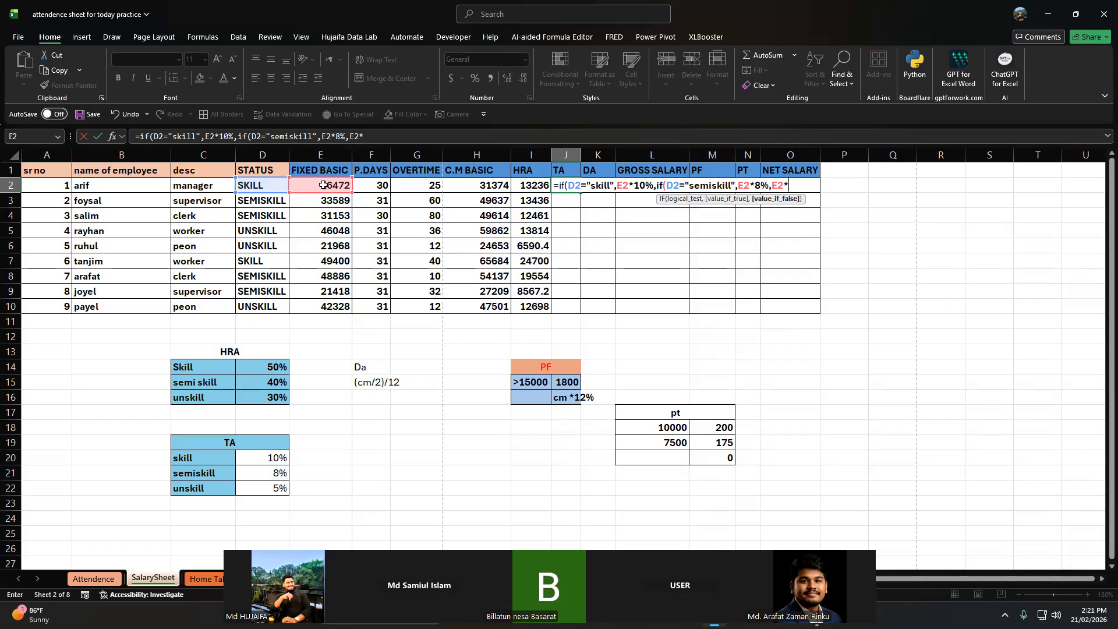
type("5%)))")
key("Return")
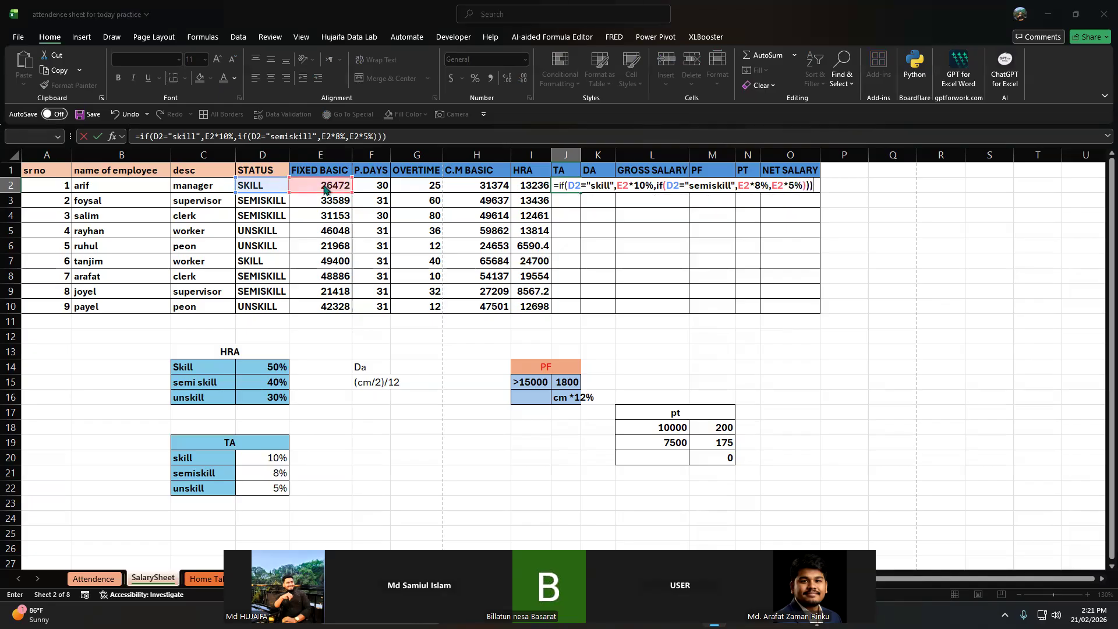
key("Return")
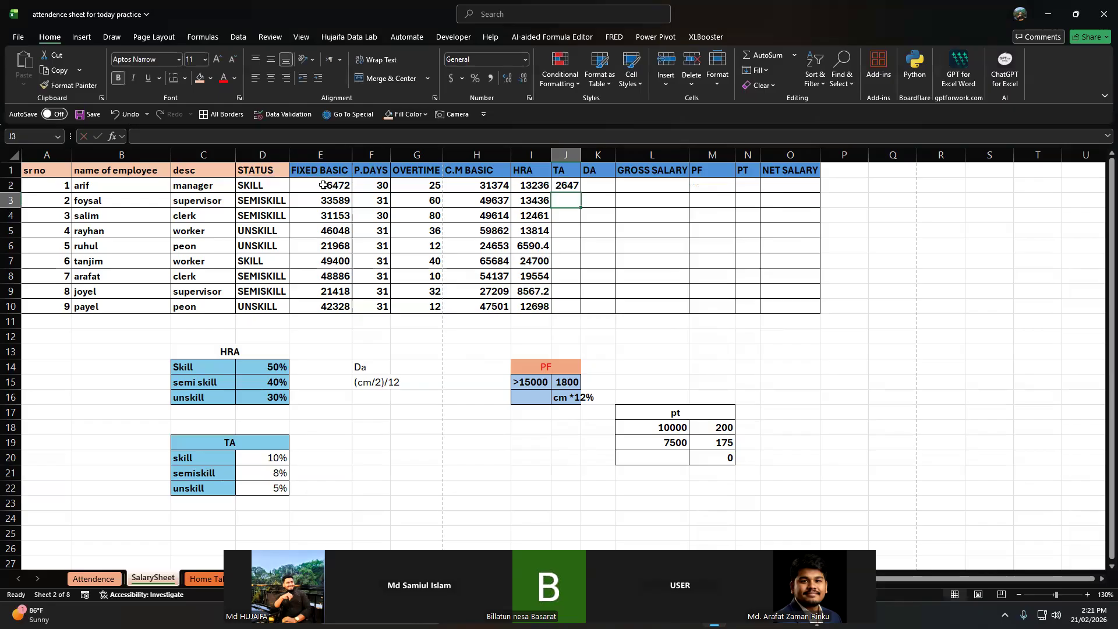
- Fill the TA formula from J2 down to J10 for all employees
left_click(579, 187)
left_click_drag(581, 191, 583, 191)
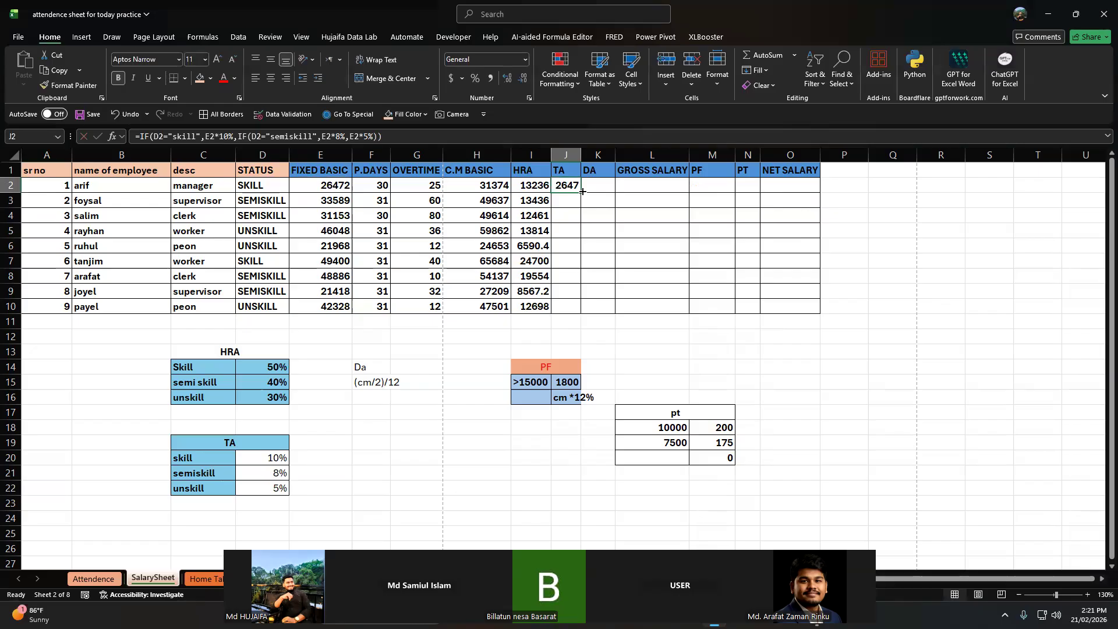
double_click(582, 191)
- Enter =H2/2 in K2 to calculate DA as half of the current-month basic
left_click(597, 186)
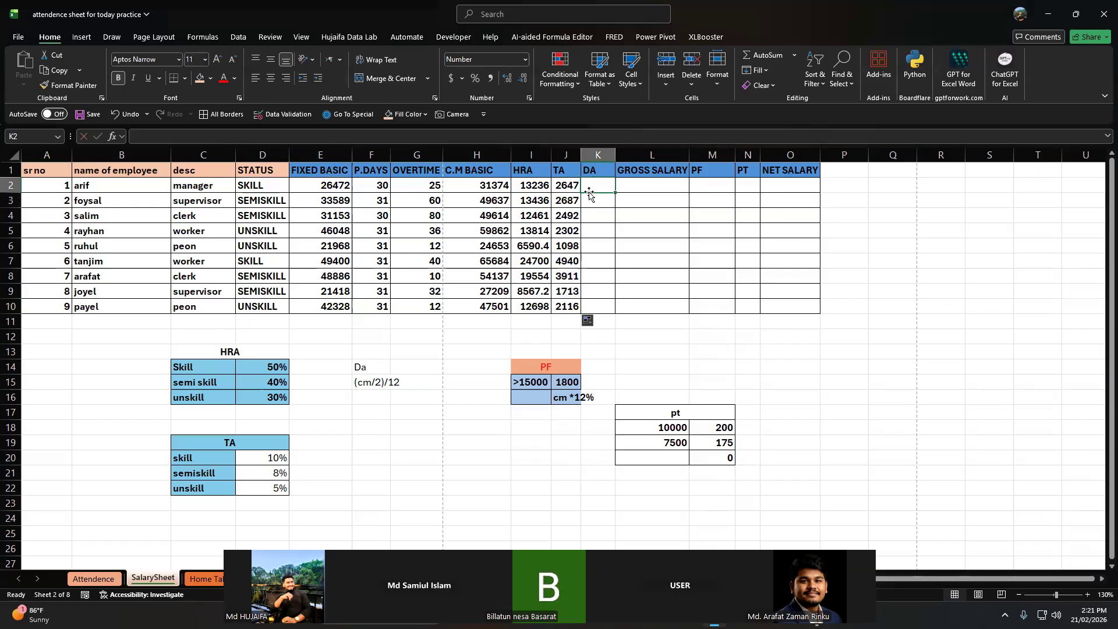
left_click(481, 185)
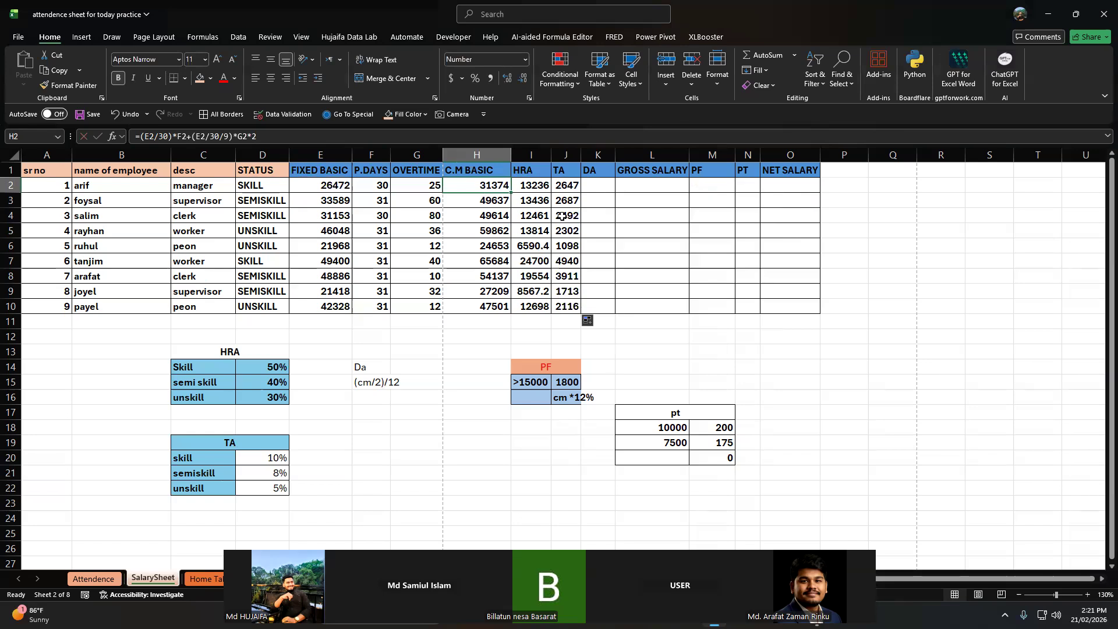
left_click(598, 186)
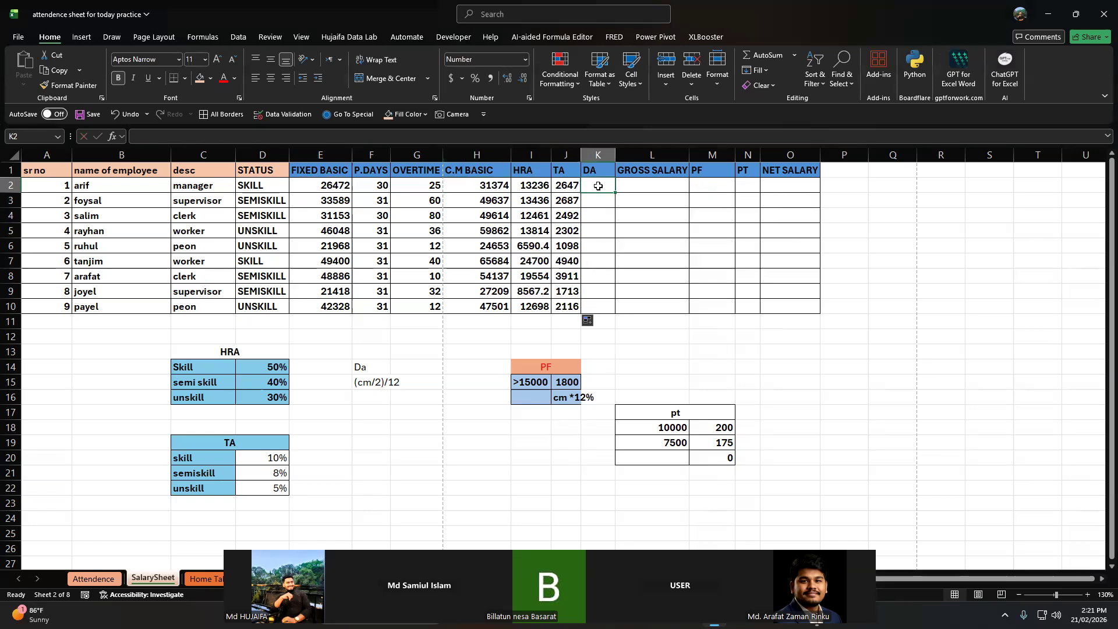
type("=")
key("Left")
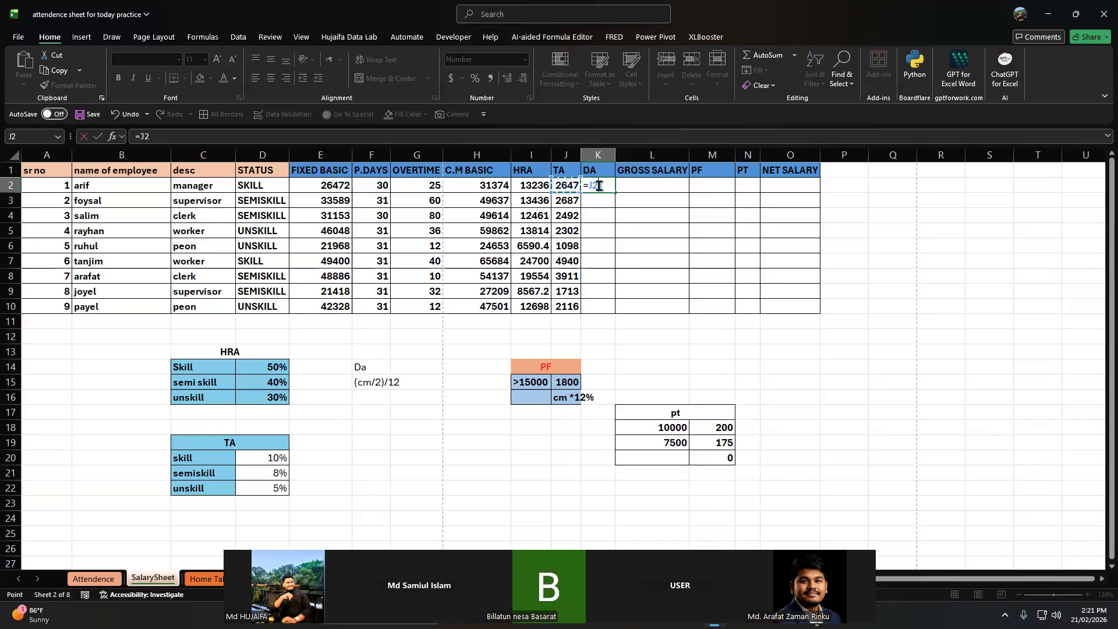
key("Left")
key("Left")
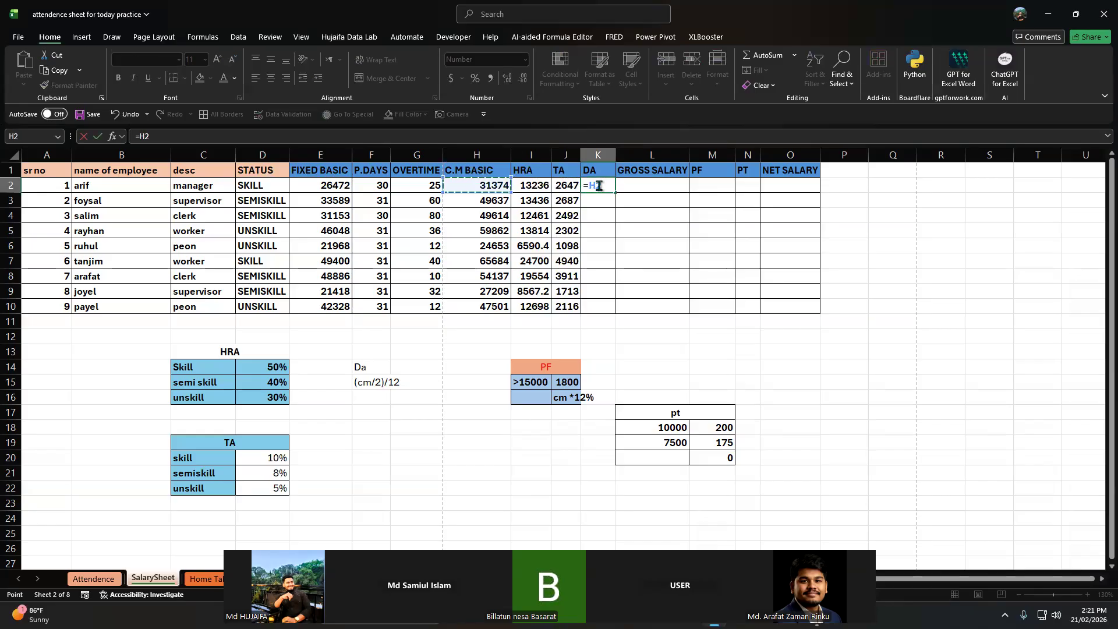
type("/")
key("Return")
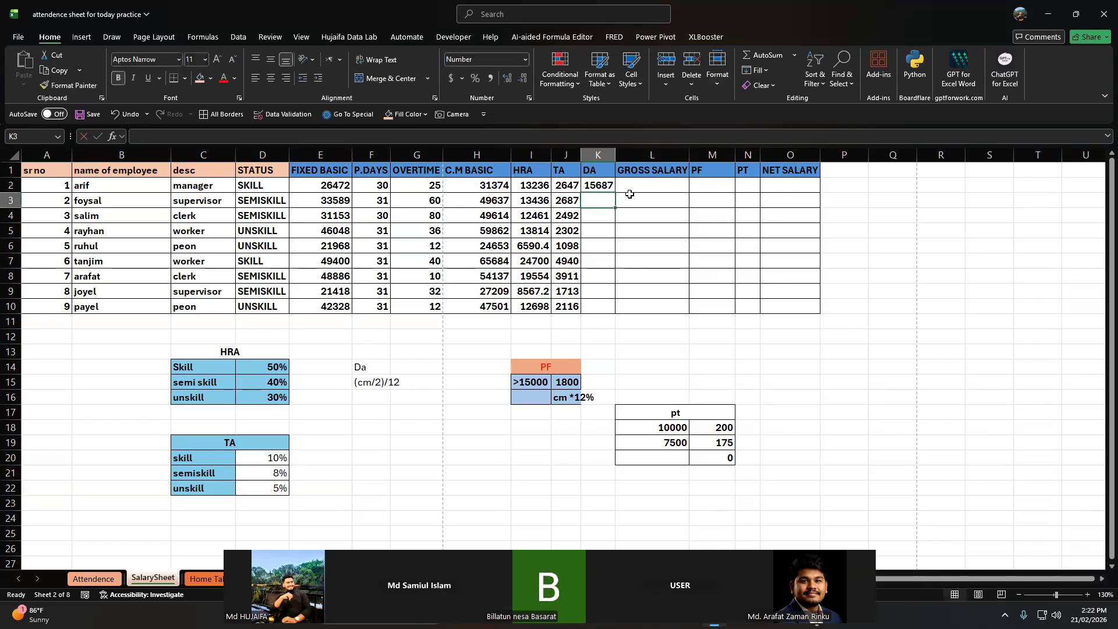
- Check the DA formula in K2 against the current-month basic formula in H2
left_click(599, 186)
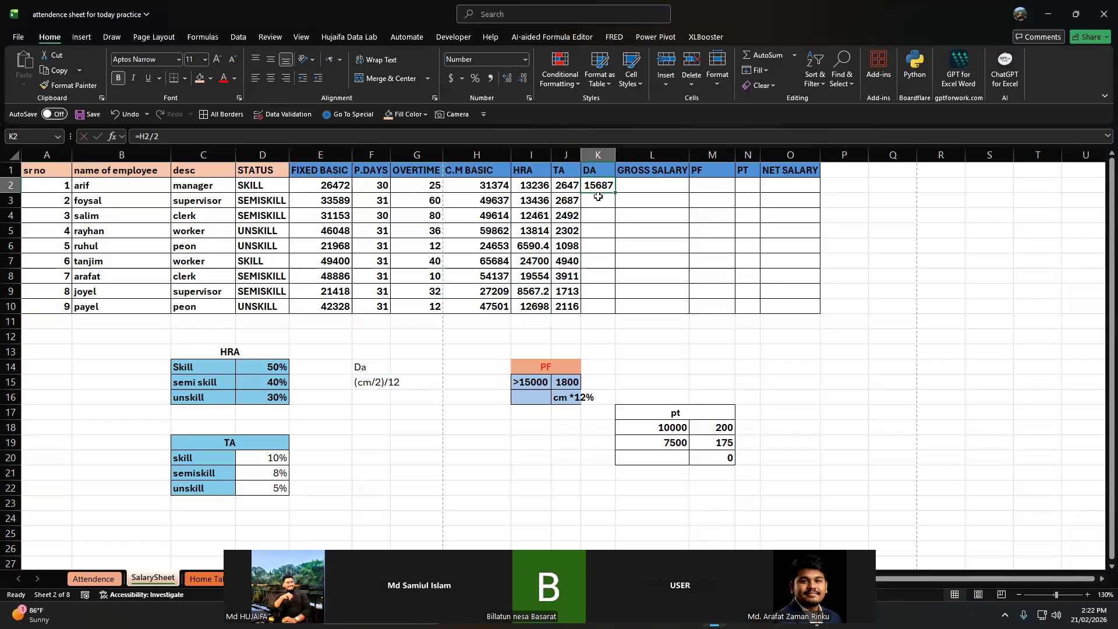
left_click(489, 189)
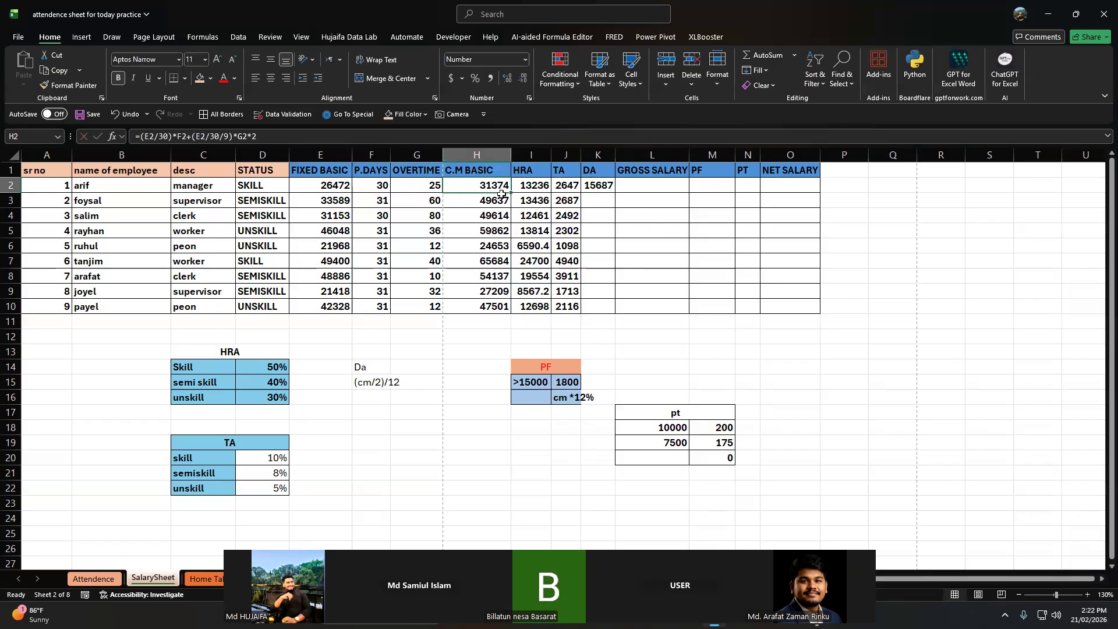
left_click(599, 185)
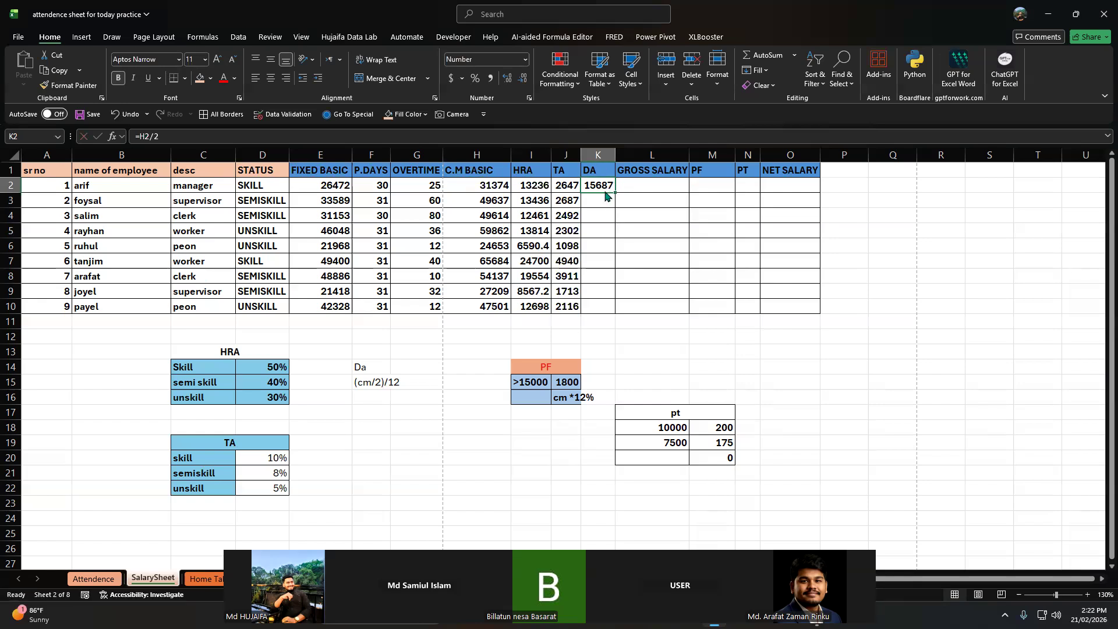
- Edit the DA formula in K2 with parentheses around H2/2 and a trailing 12, accepting the suggested correction to =(H2/2)*12
double_click(605, 187)
type(")")
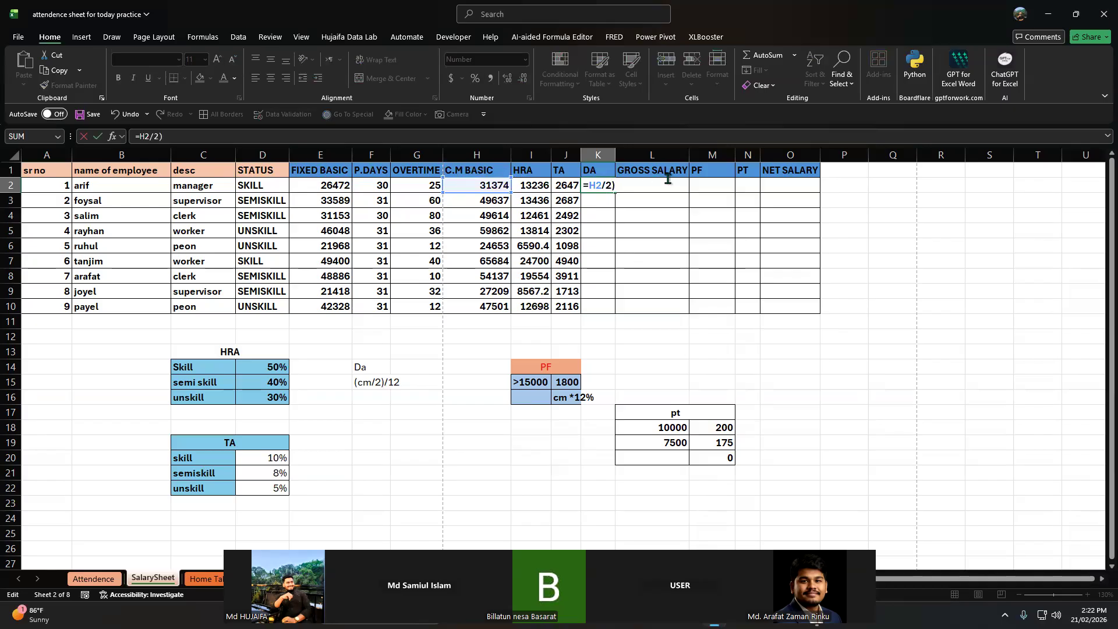
type("(")
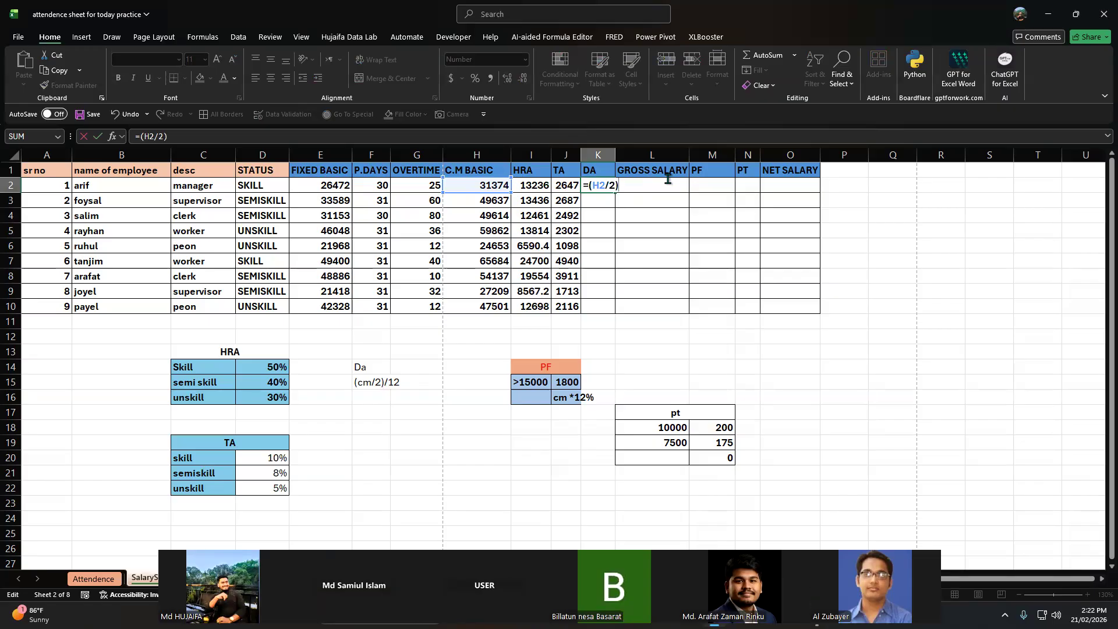
type("12")
key("Return")
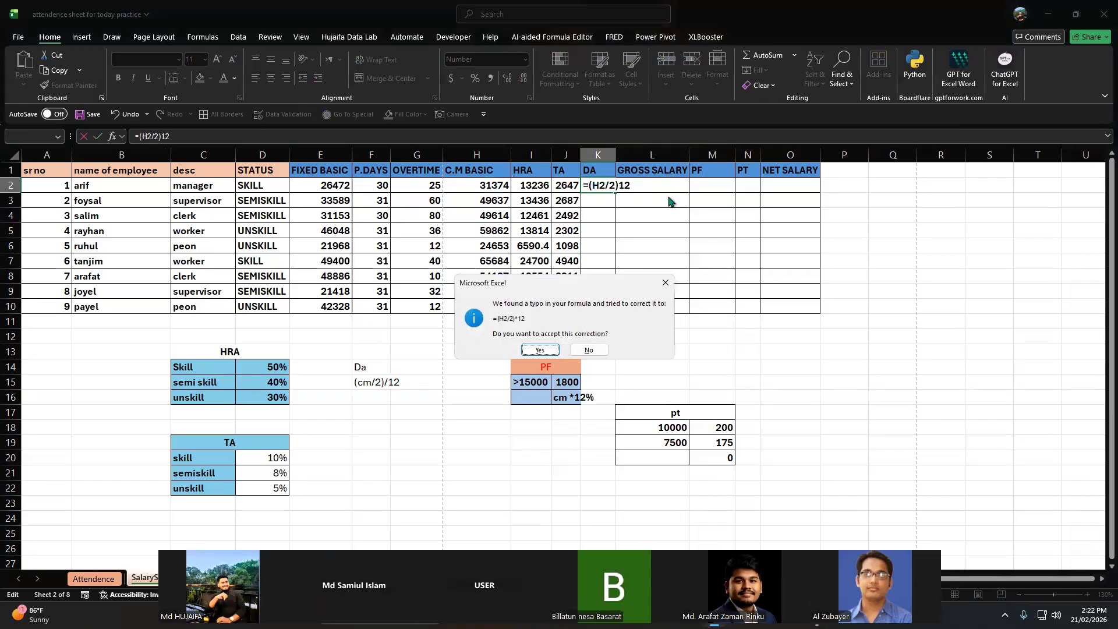
key("Return")
key("Up")
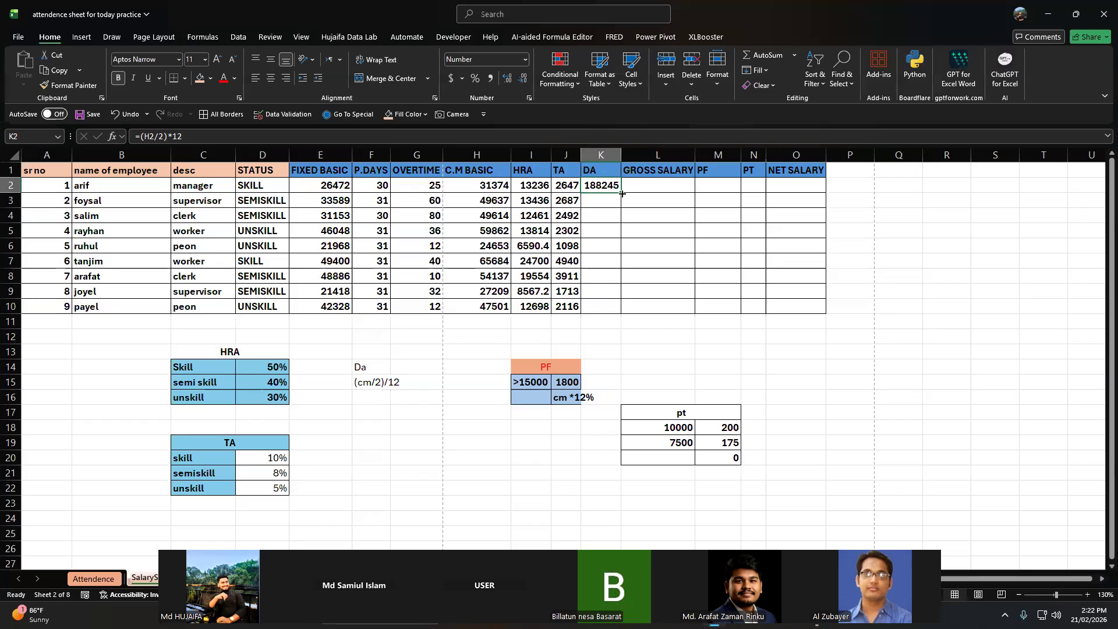
- Correct the DA formula in K2 to =(H2/2)/12 and fill it down to K10
key("F2")
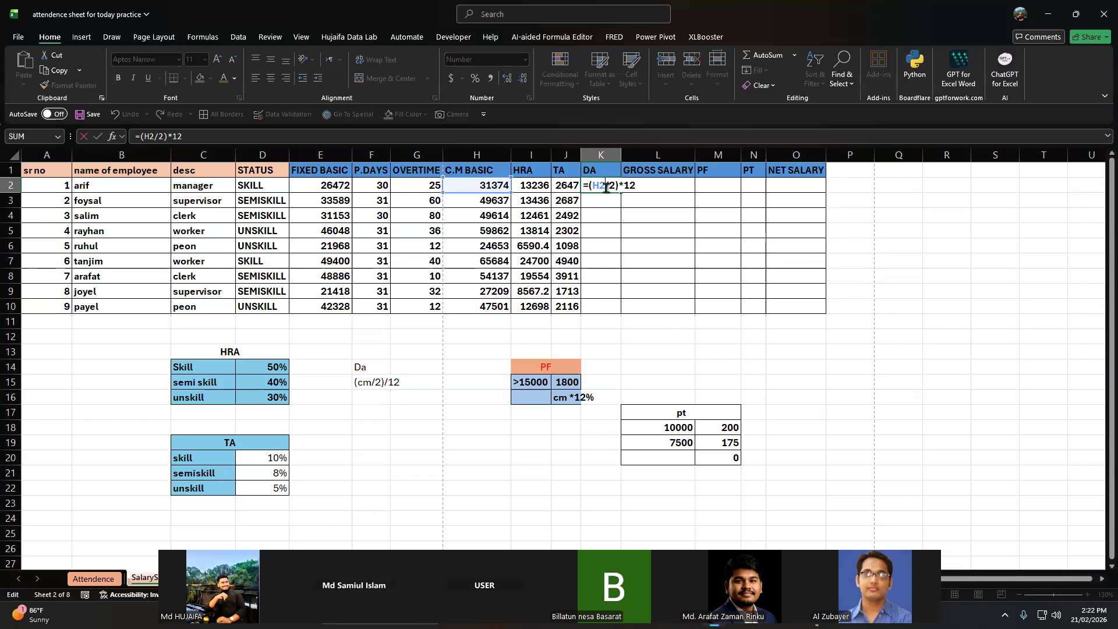
left_click(626, 186)
key("BackSpace")
type("/")
key("Return")
left_click(606, 184)
double_click(622, 193)
- Review the current-month basic, HRA, TA and DA cells in H2:K2 as the components of gross salary
left_click(654, 185)
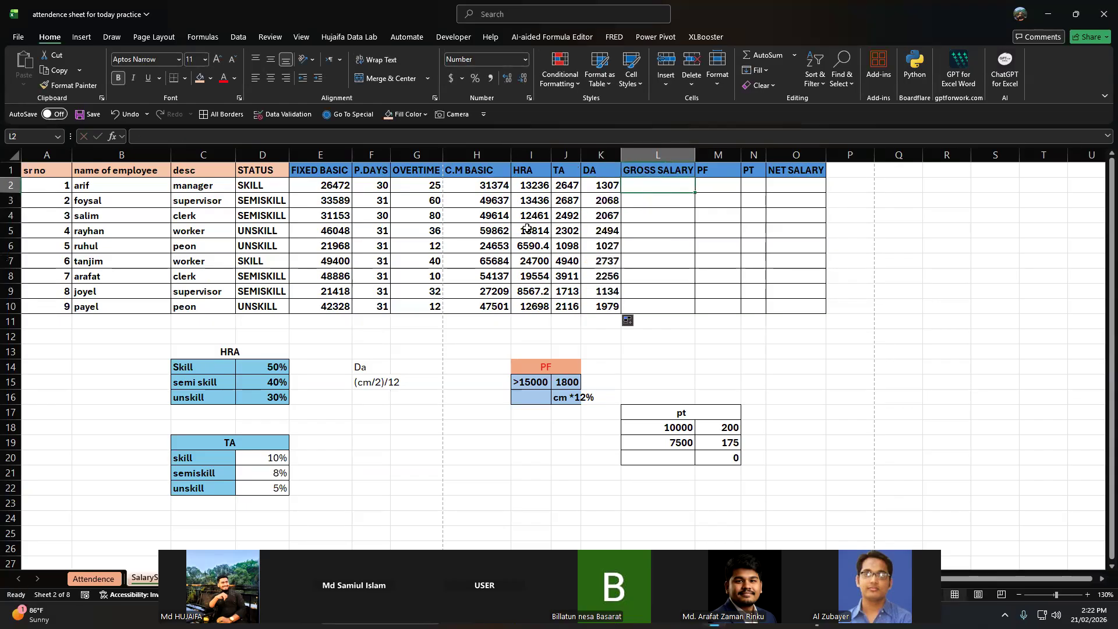
left_click(507, 186)
left_click(546, 190)
left_click(568, 187)
left_click(609, 194)
left_click_drag(609, 194, 526, 187)
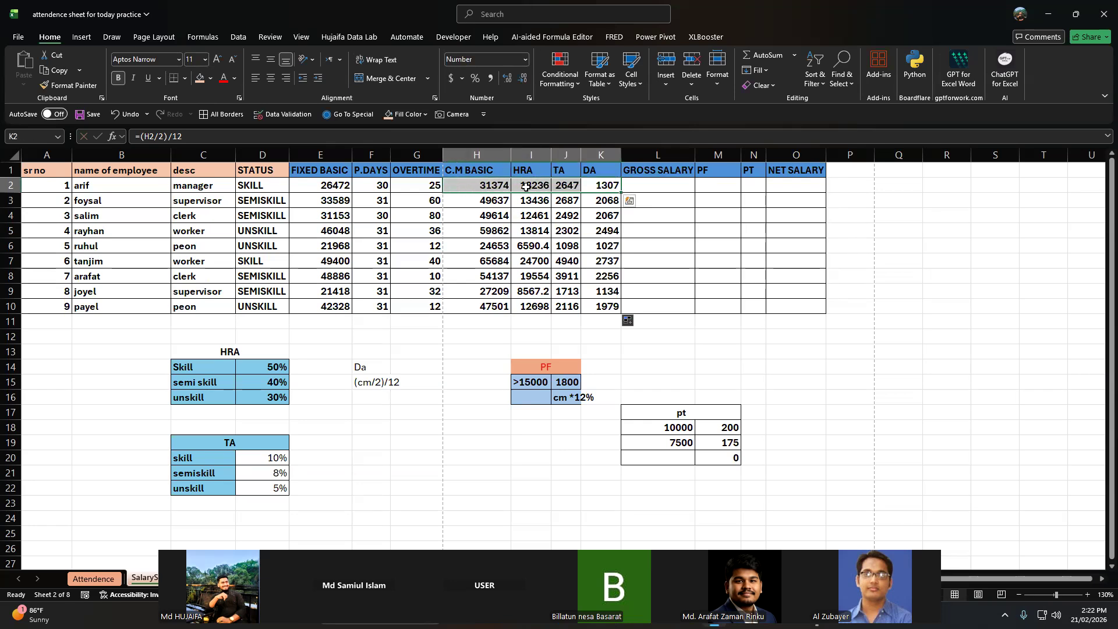
- Enter =SUM(H2:K2) in L2 as the gross salary and fill it down to L10
left_click(642, 181)
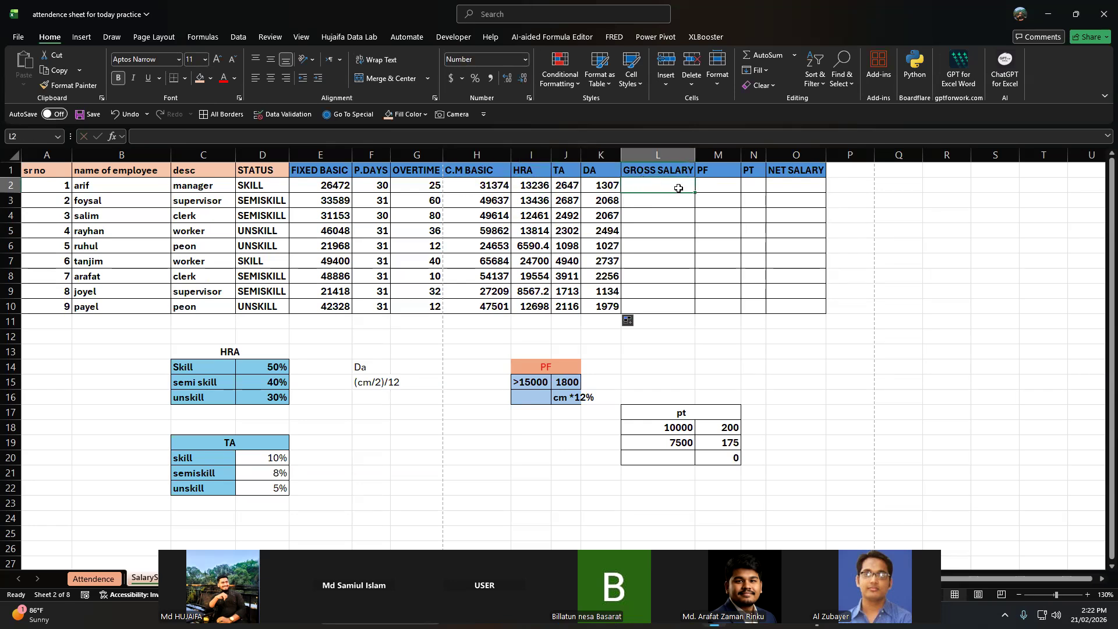
type("=")
type("(")
key("Left")
key("Left")
key("Left")
key("Left")
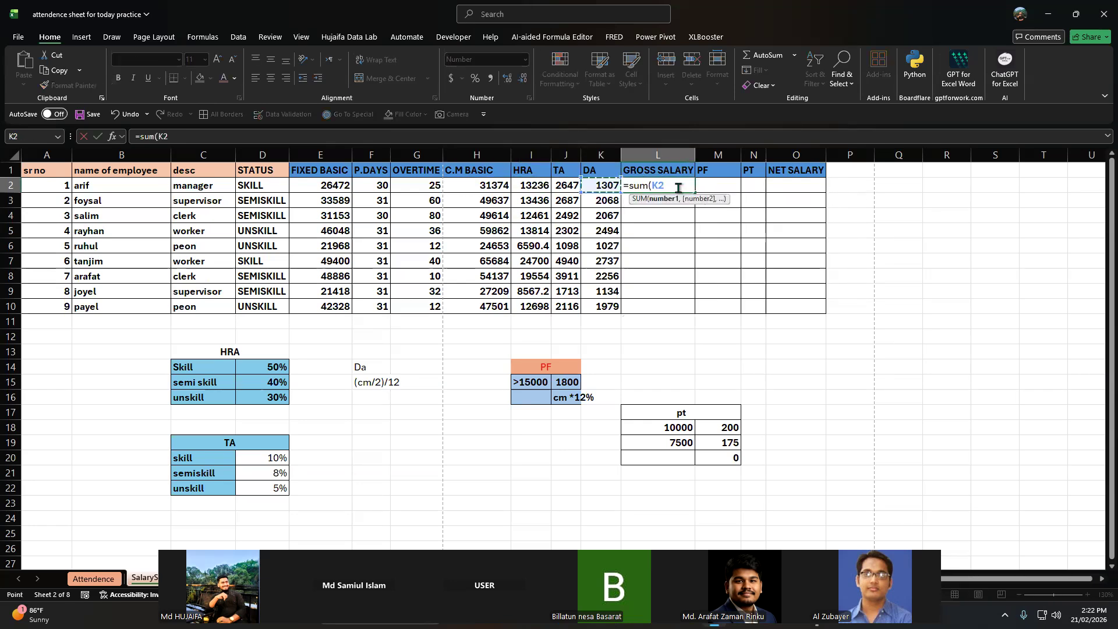
key("shift+Right")
key("shift+Right")
key("shift+Right")
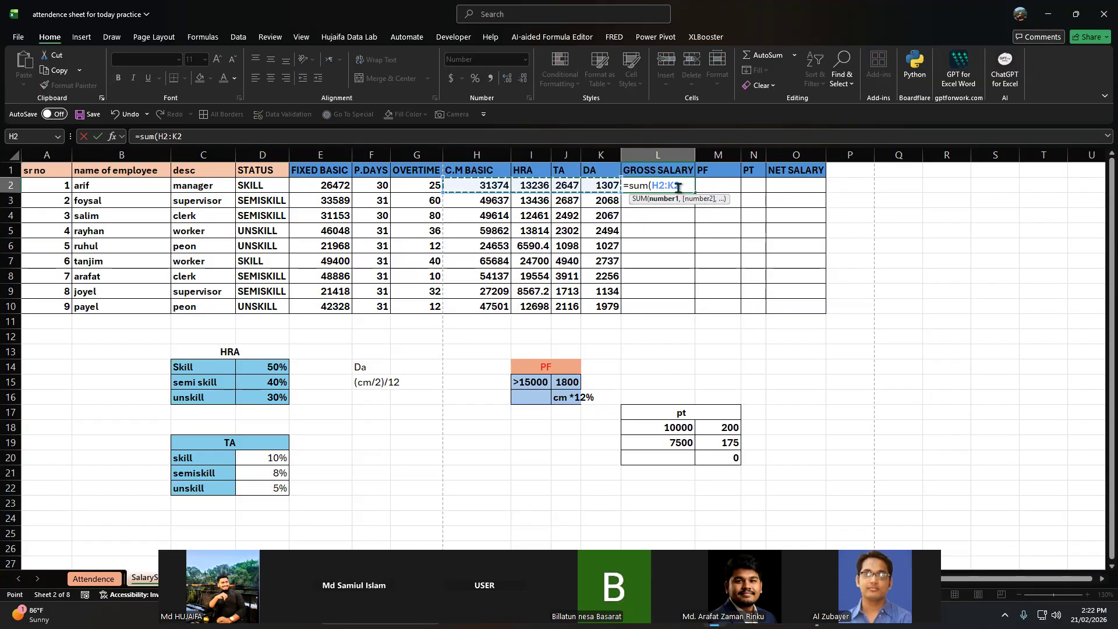
key("Return")
key("Up")
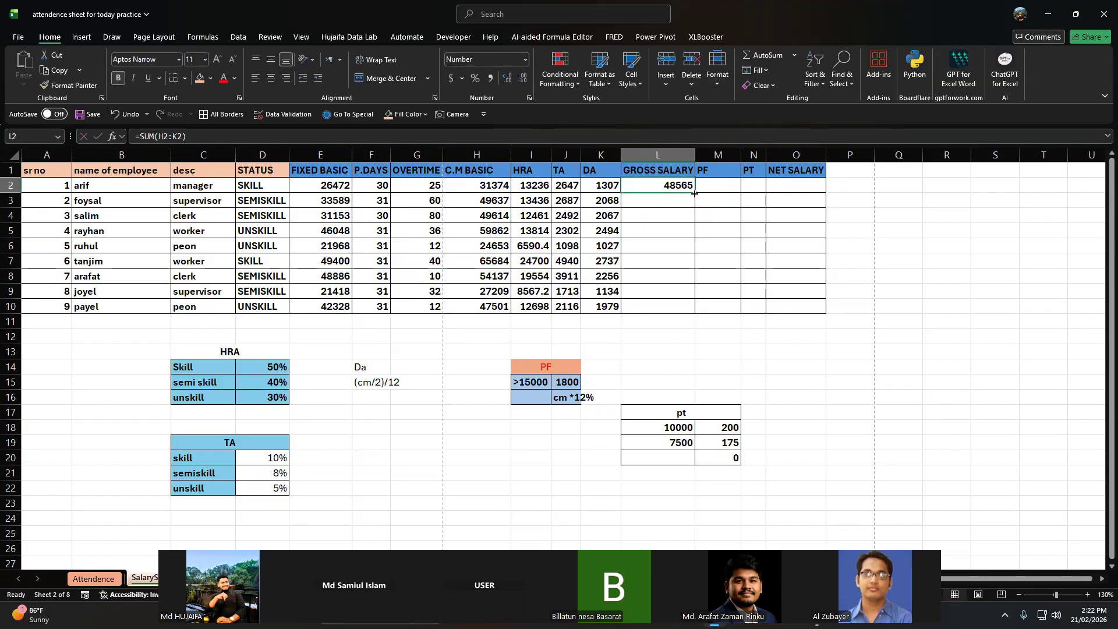
double_click(695, 194)
key("Right")
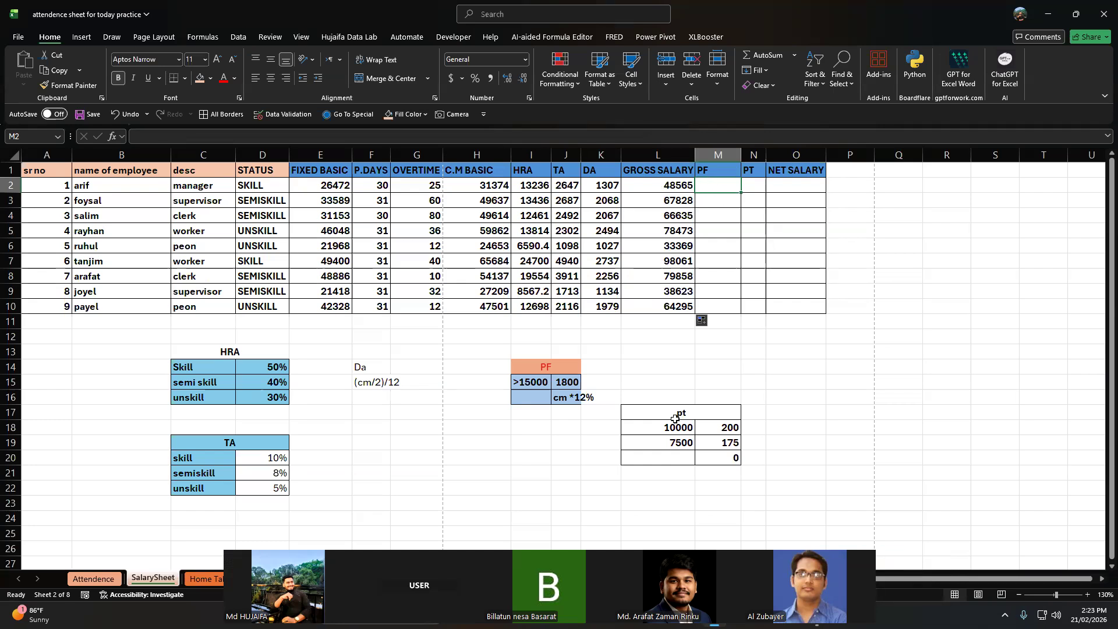
- Open the "marksheet, attendence sheet" workbook from Documents and show its SalarySheet for reference
left_click(548, 382)
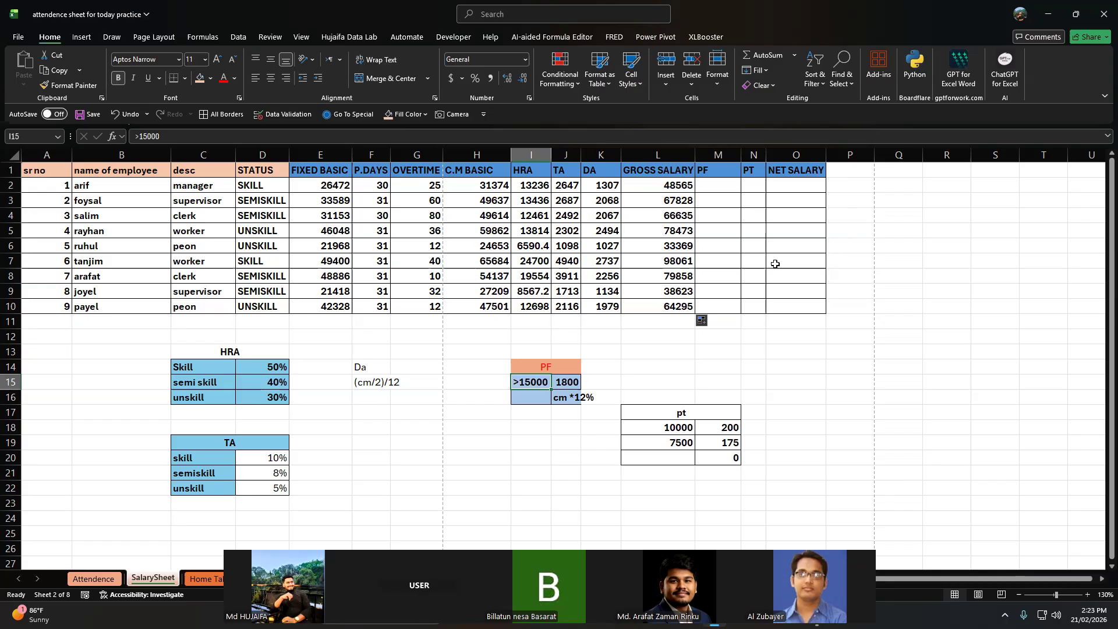
left_click(1076, 14)
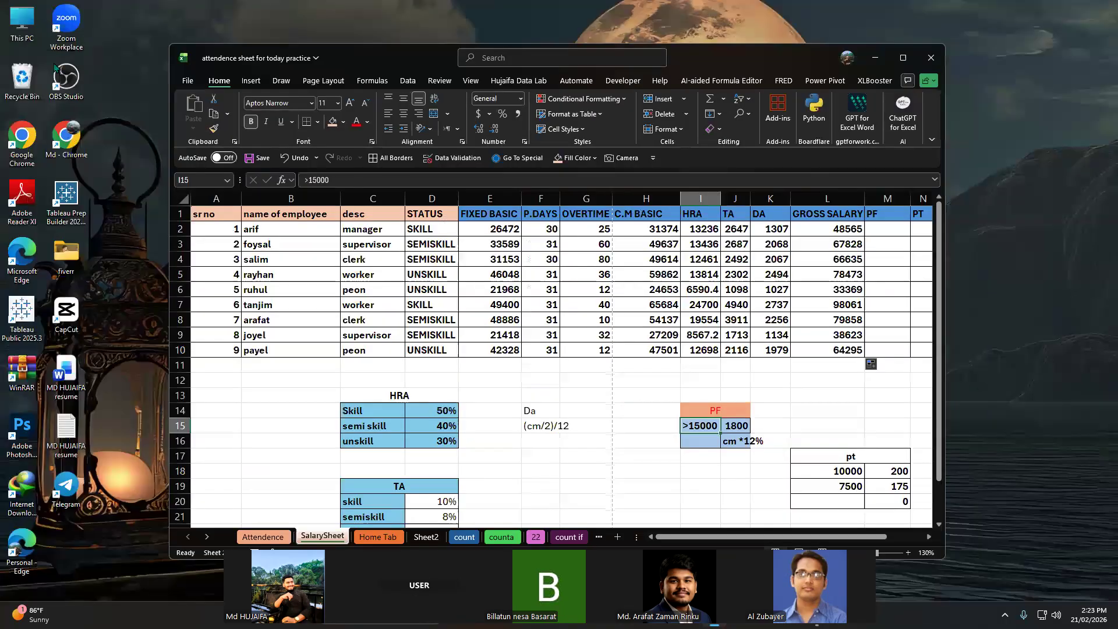
double_click(23, 23)
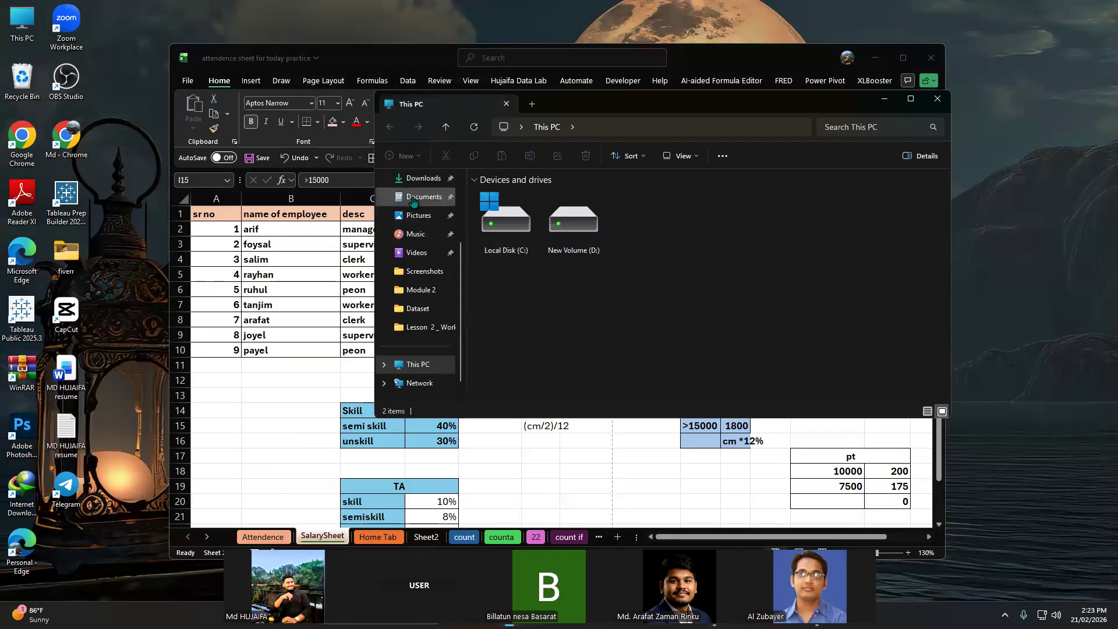
left_click(416, 198)
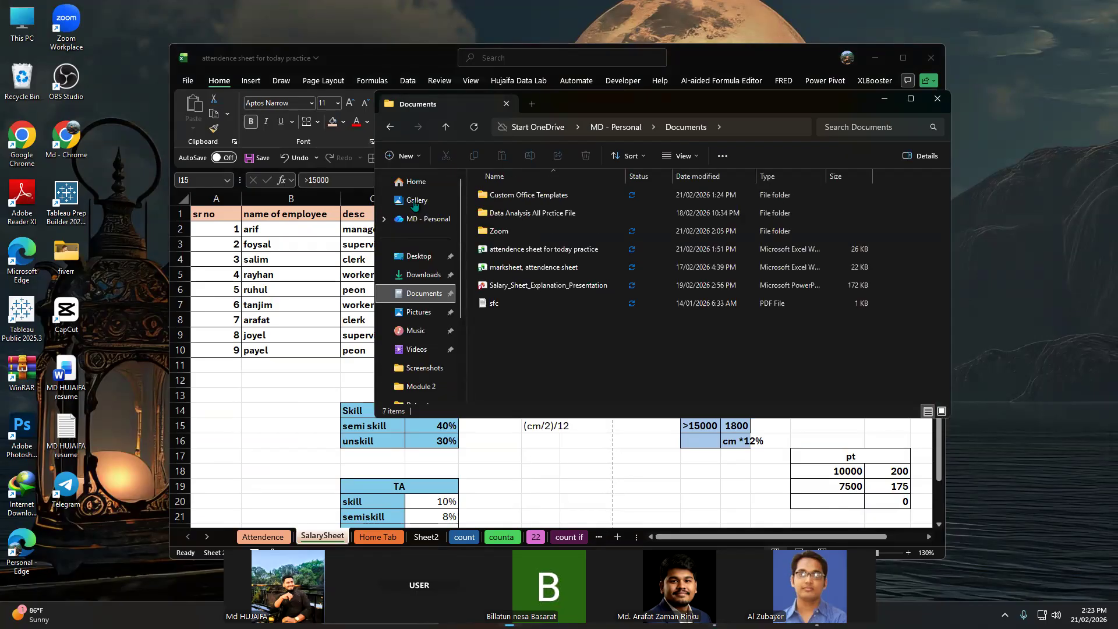
left_click(548, 267)
double_click(547, 268)
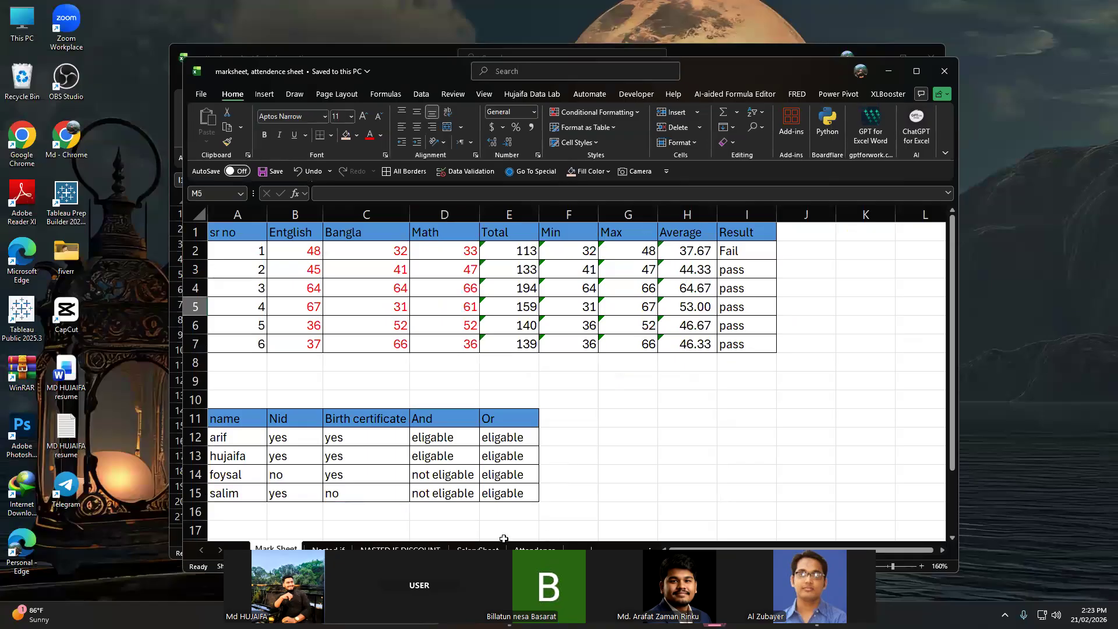
left_click(475, 550)
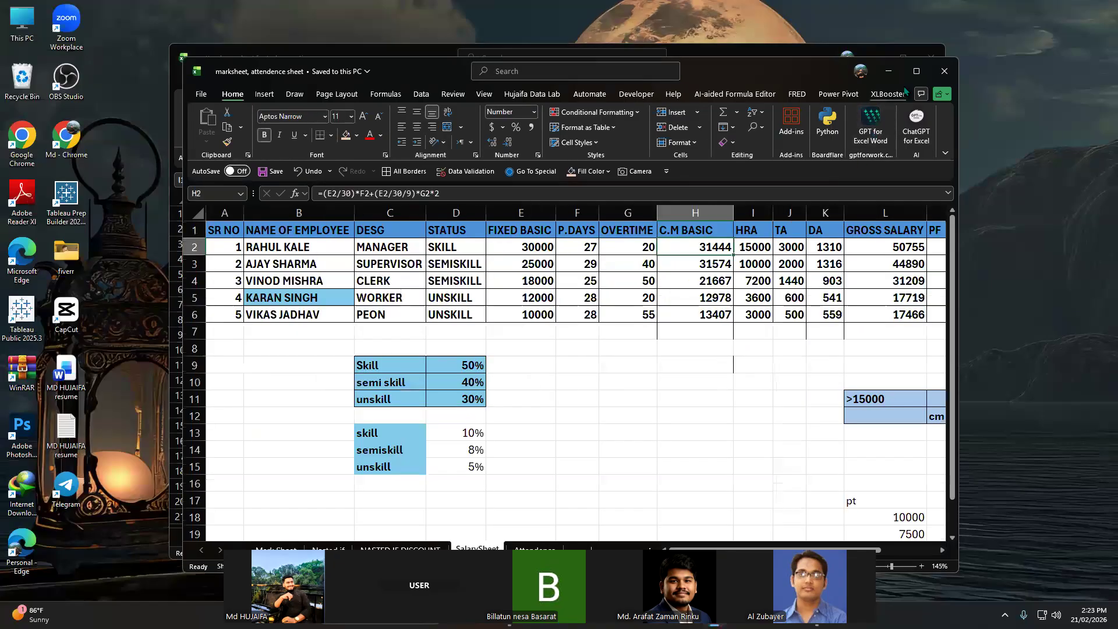
left_click(916, 70)
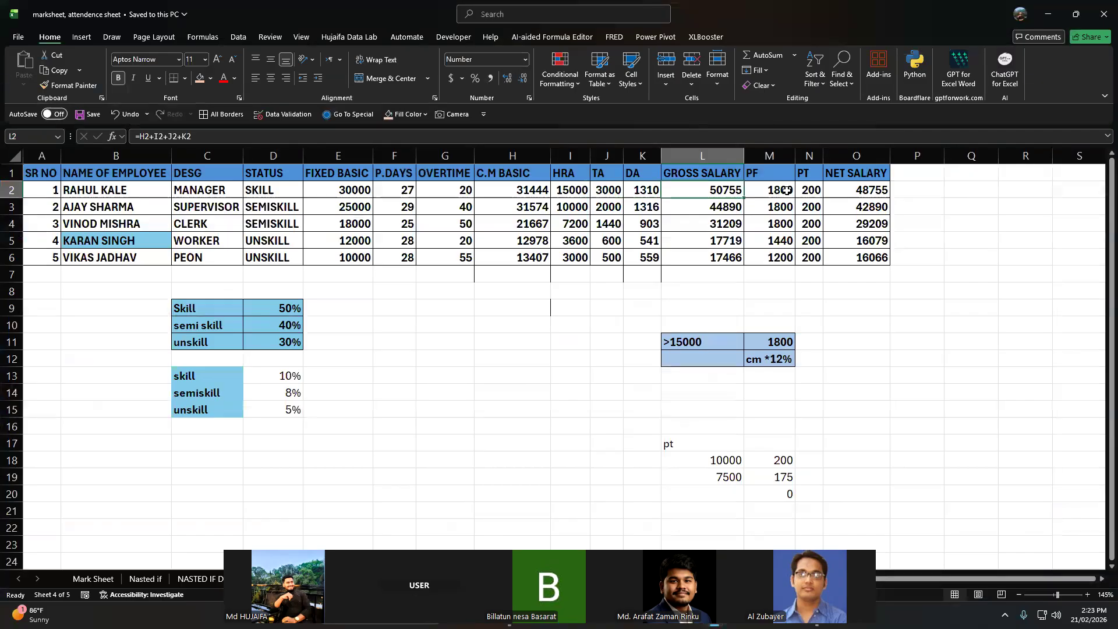
- Examine the PF formula in M2 of the reference workbook, and close that workbook without saving
double_click(772, 192)
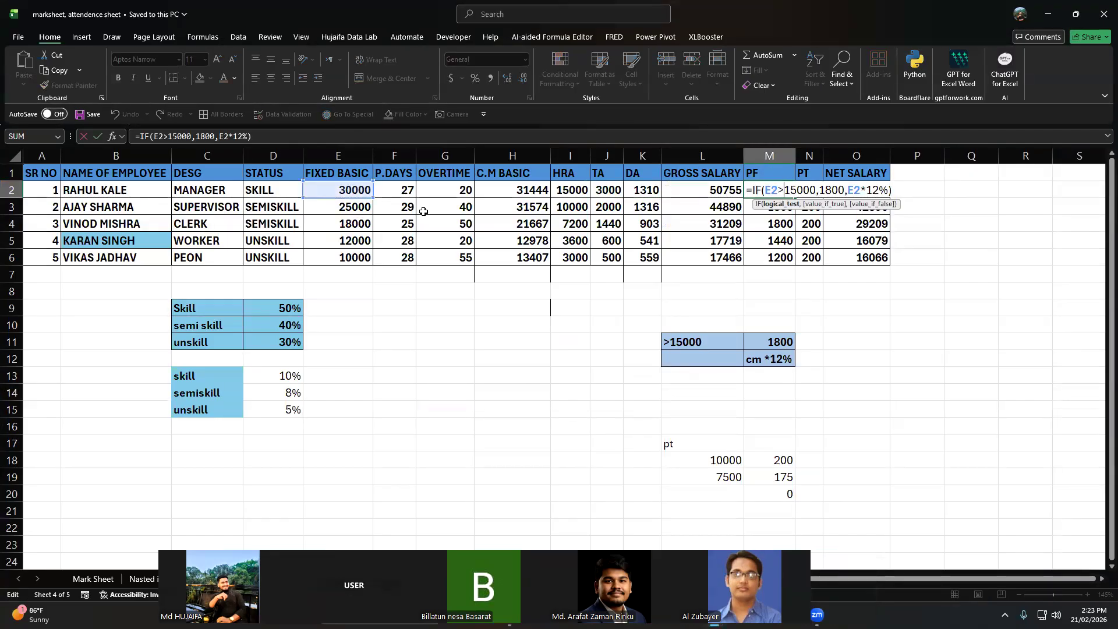
left_click(1101, 9)
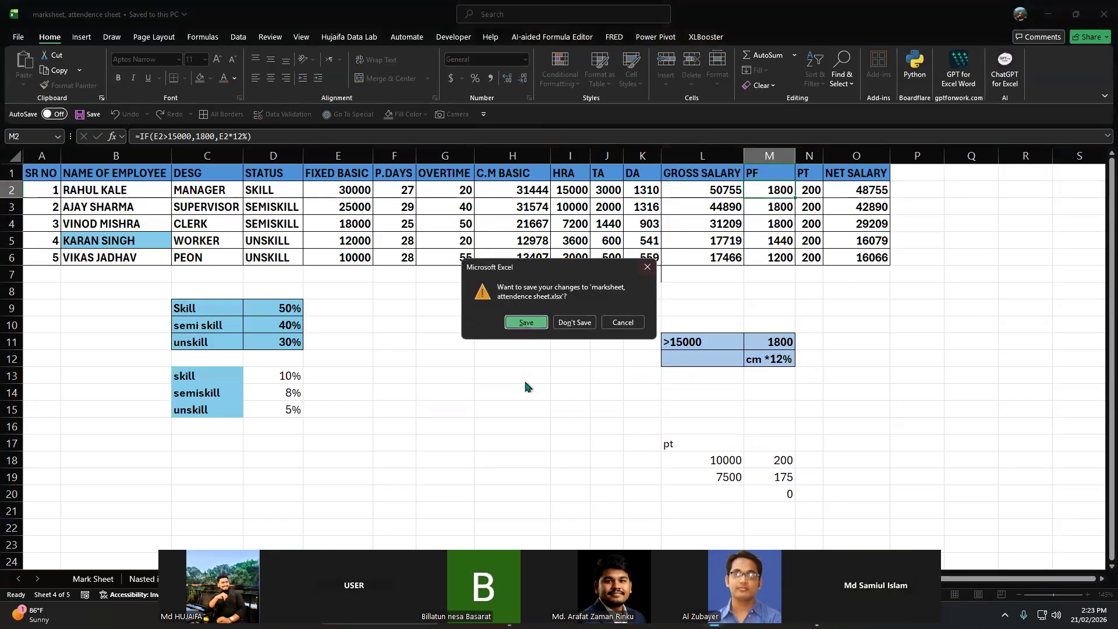
left_click(559, 324)
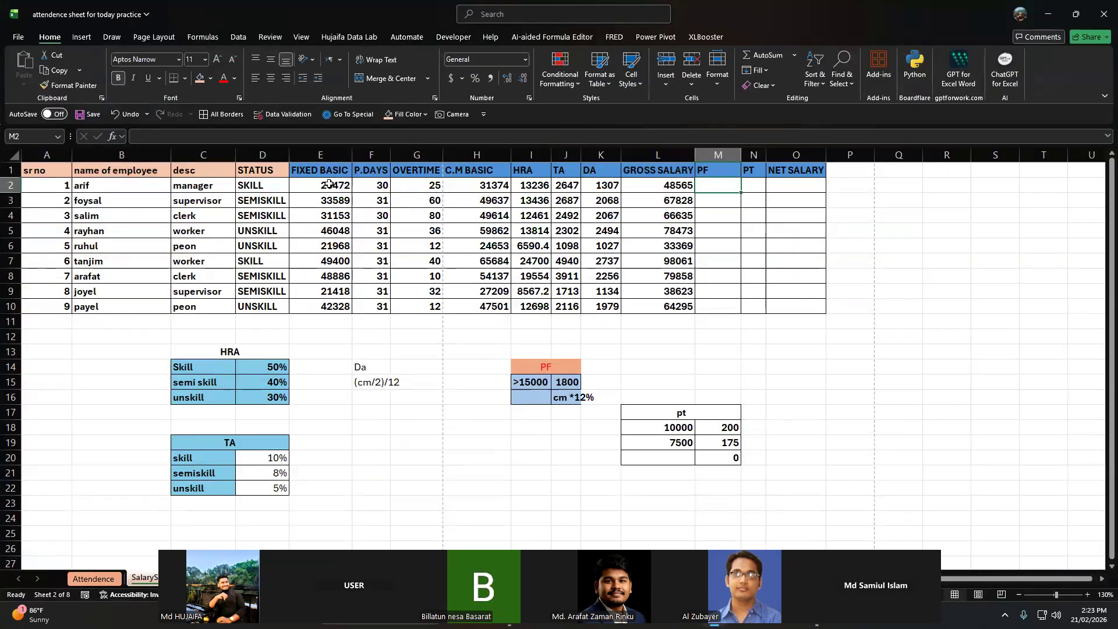
- Check the PF rule table in I15:J16 against the fixed basic and current-month basic columns
left_click(352, 185)
left_click(568, 382)
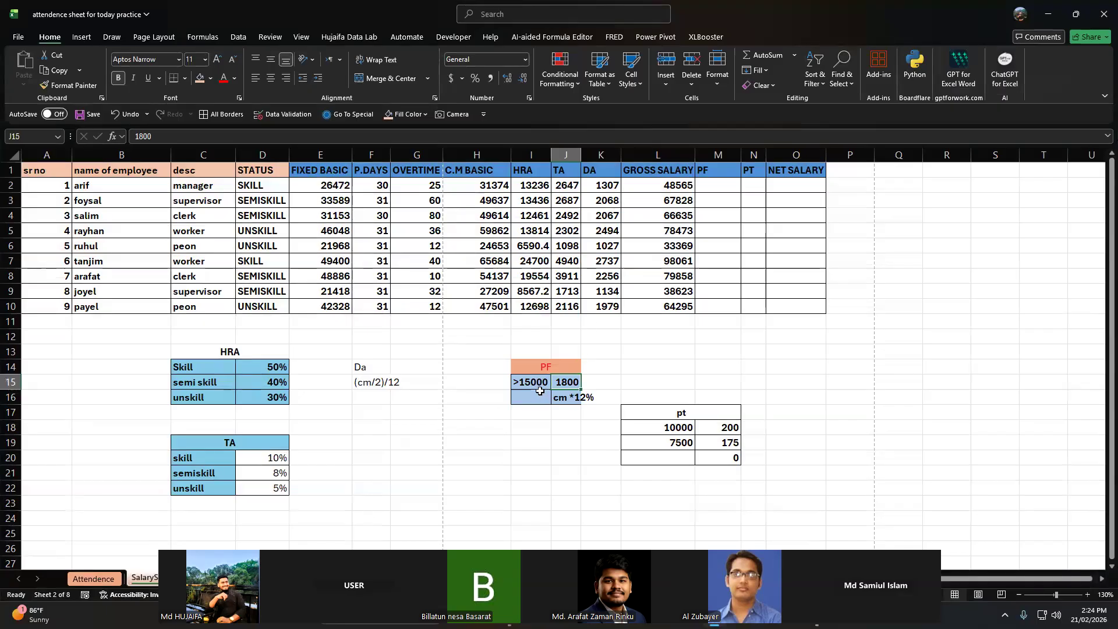
left_click(574, 402)
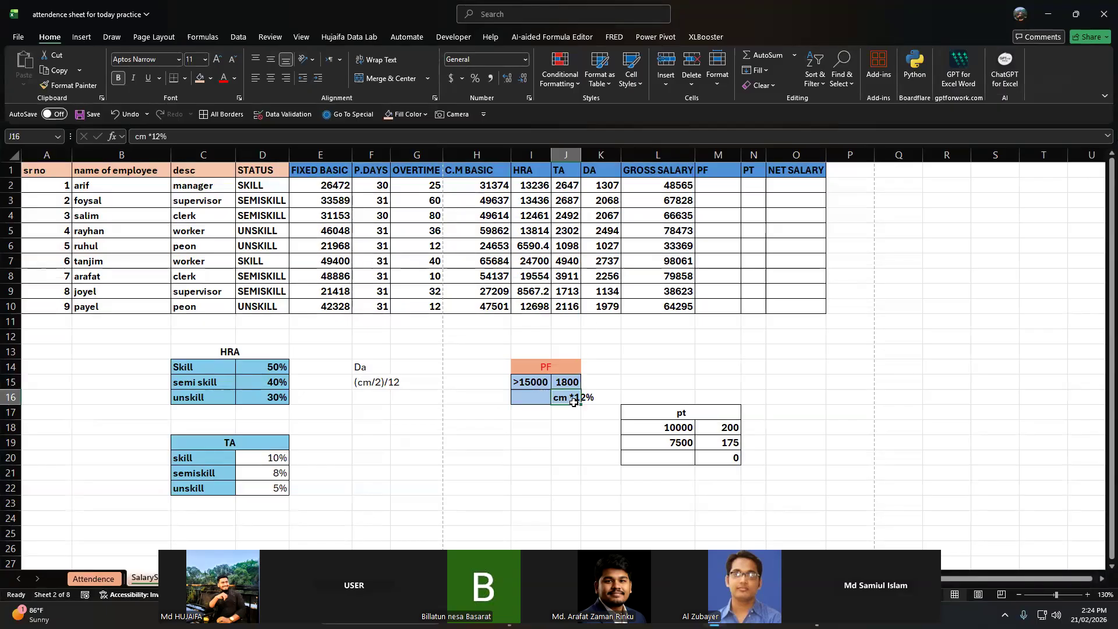
left_click(474, 186)
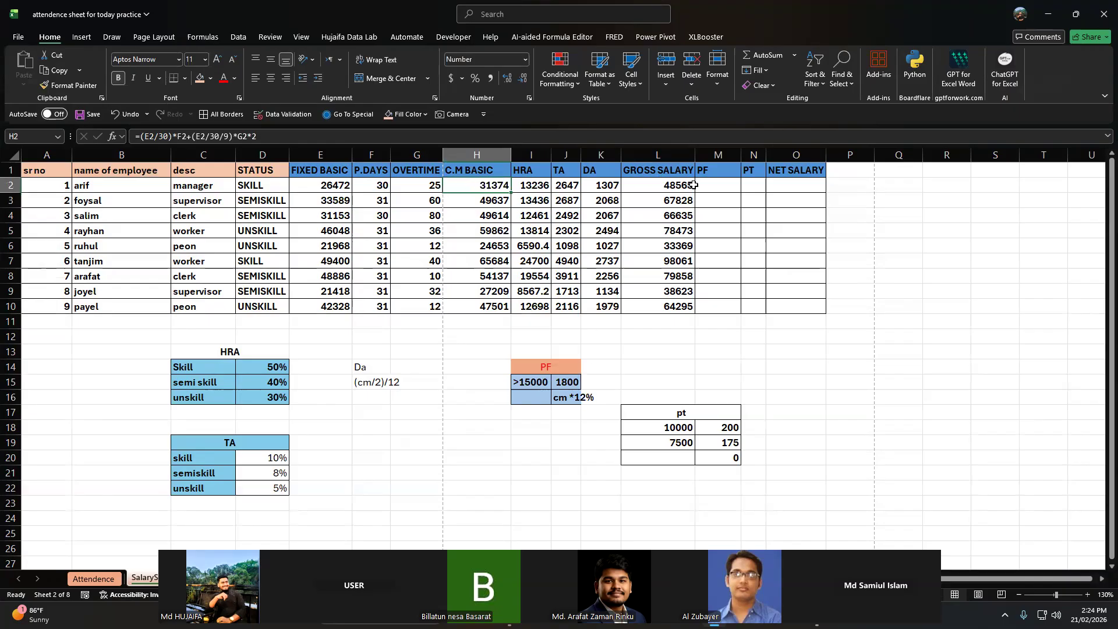
- Start an IF formula for PF in M2 with the logical test E2>15000
left_click(714, 187)
type("=")
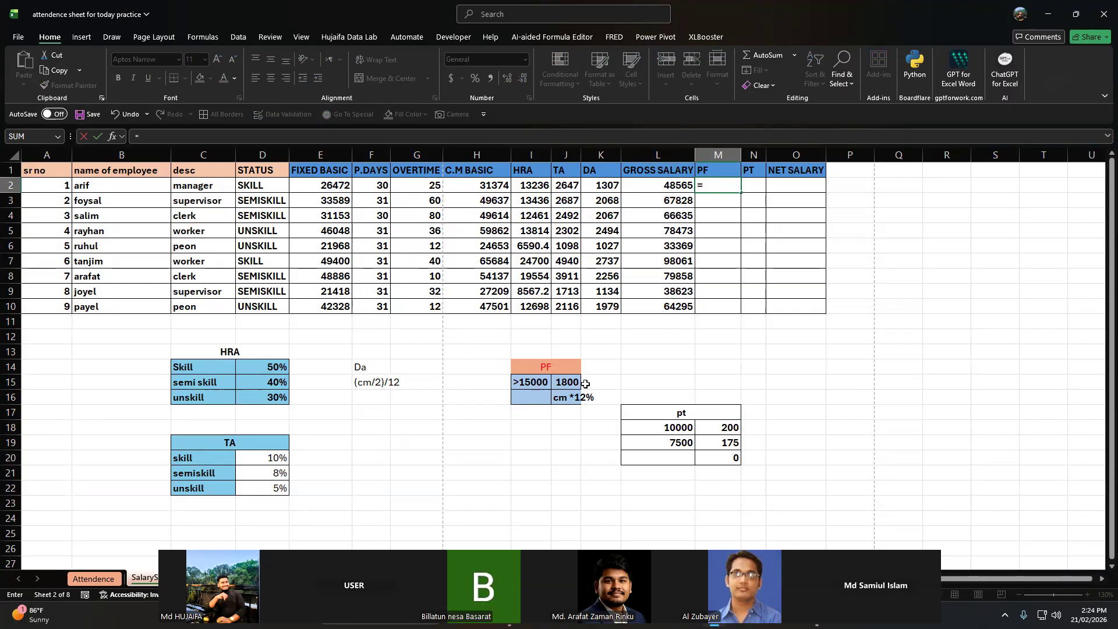
type("if(")
key("Left")
key("Left")
key("Left")
key("Left")
key("Left")
key("Left")
key("Left")
key("Left")
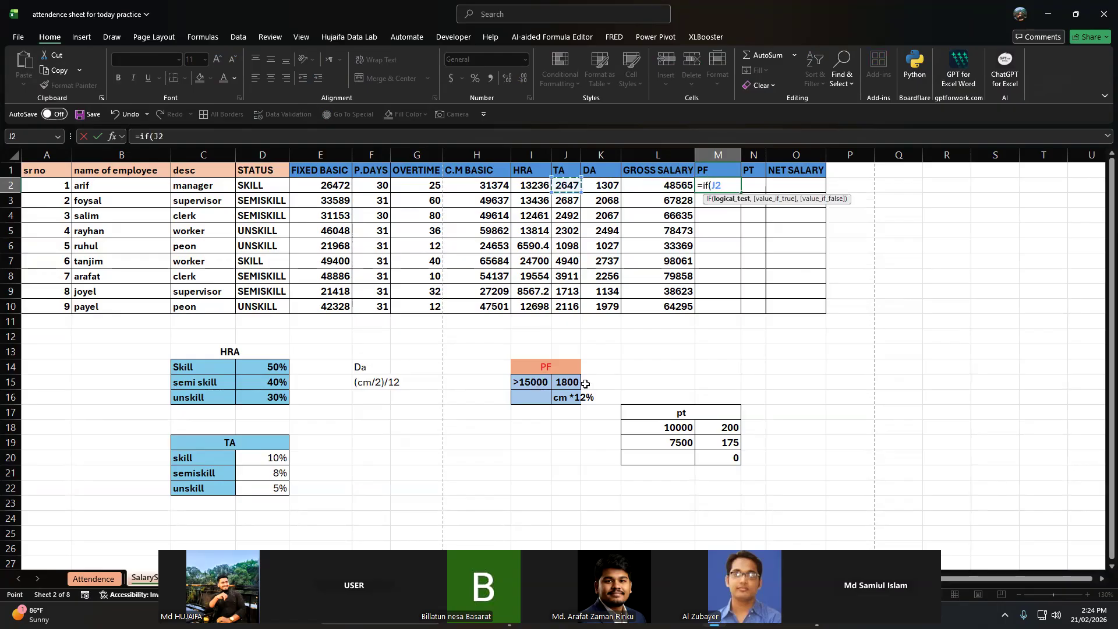
type(">15000")
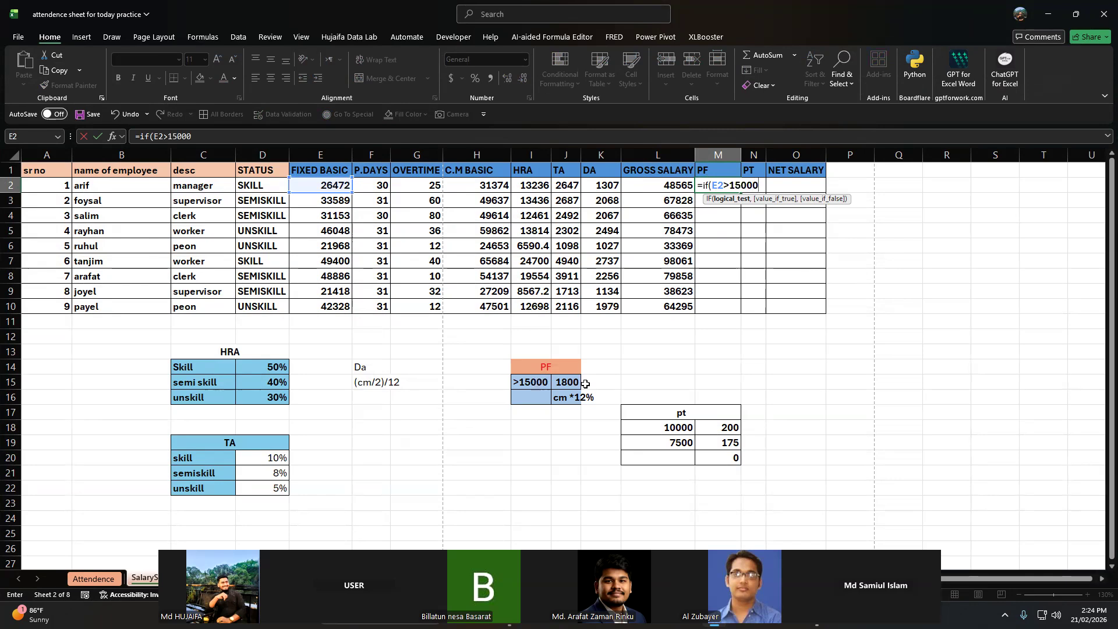
- Enter 1800 as the PF formula's value-if-true in M2 and go on to the value-if-false argument
type(",")
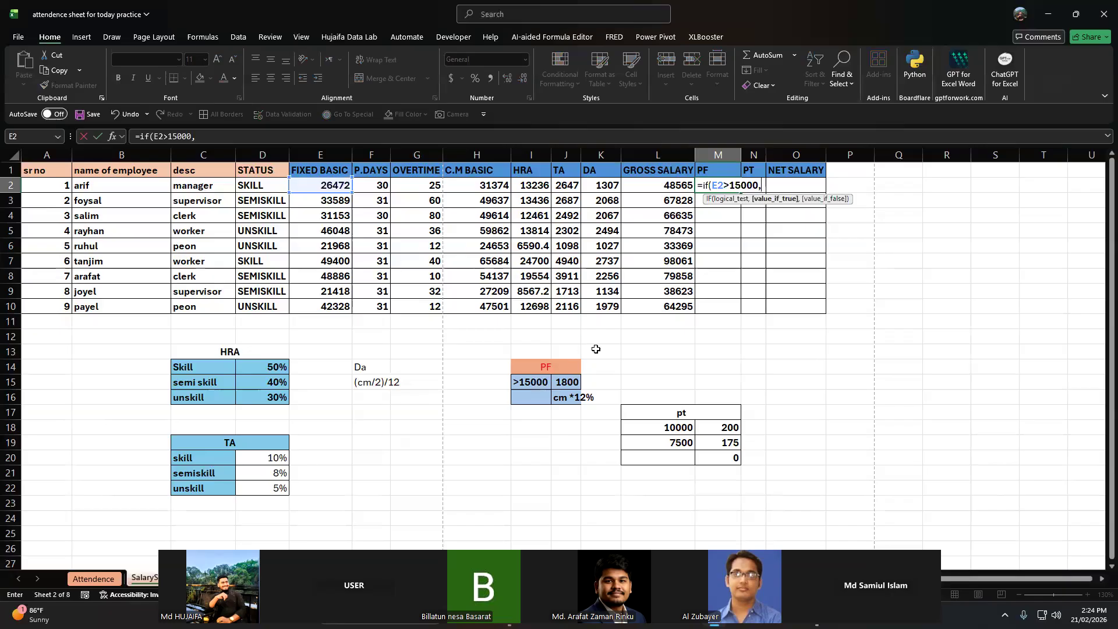
type("1800,")
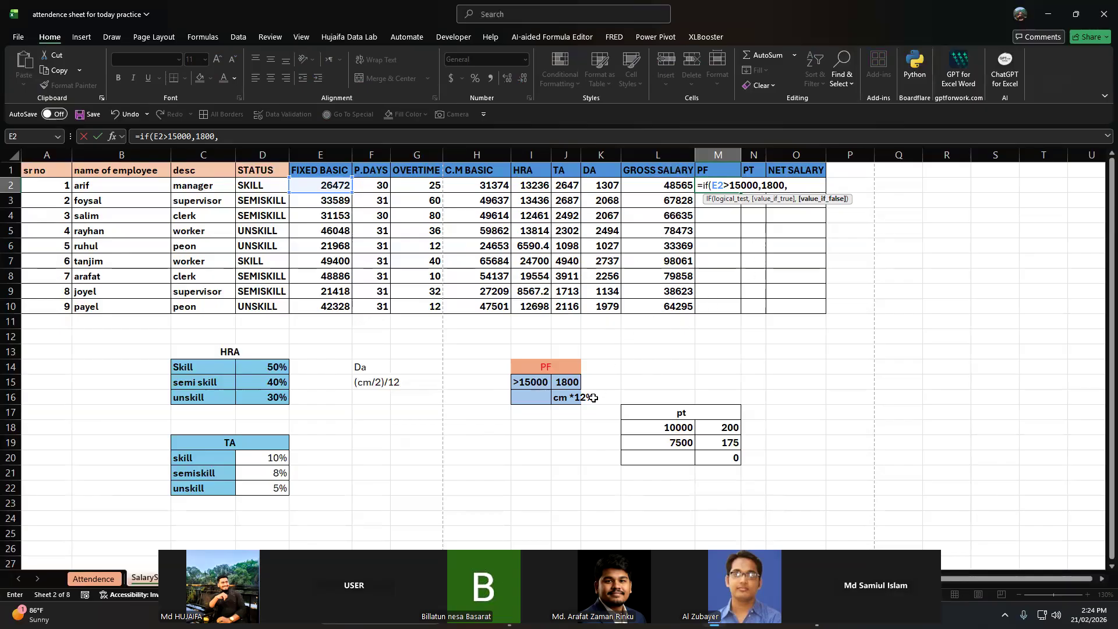
left_click(760, 185)
mouse_move(744, 184)
left_mouse_down()
mouse_move(714, 184)
mouse_move(726, 185)
left_mouse_up()
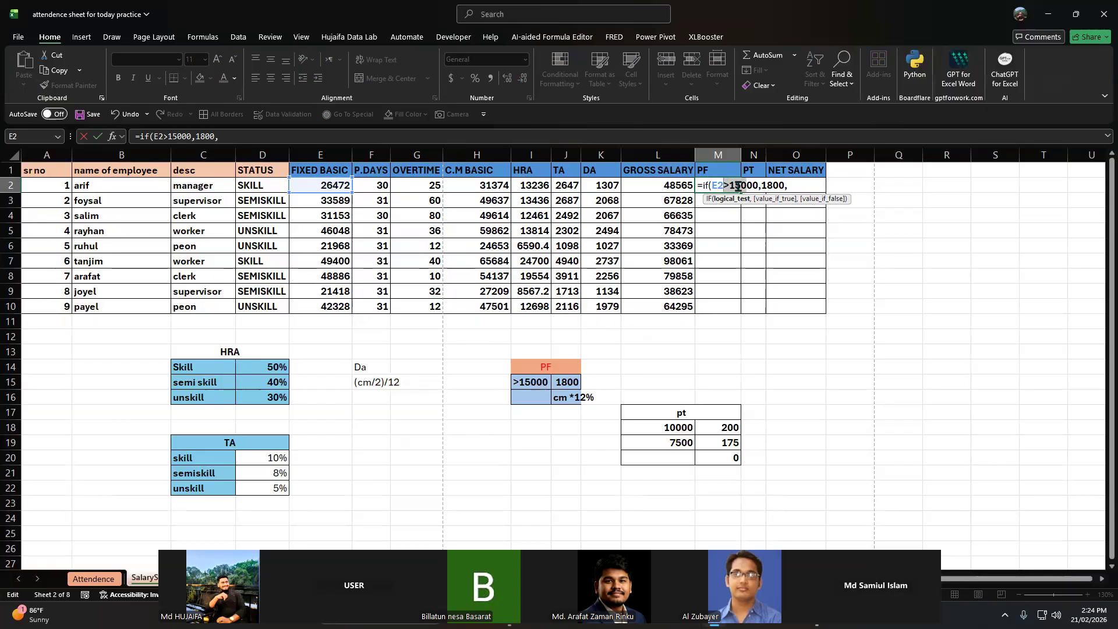
left_click(794, 188)
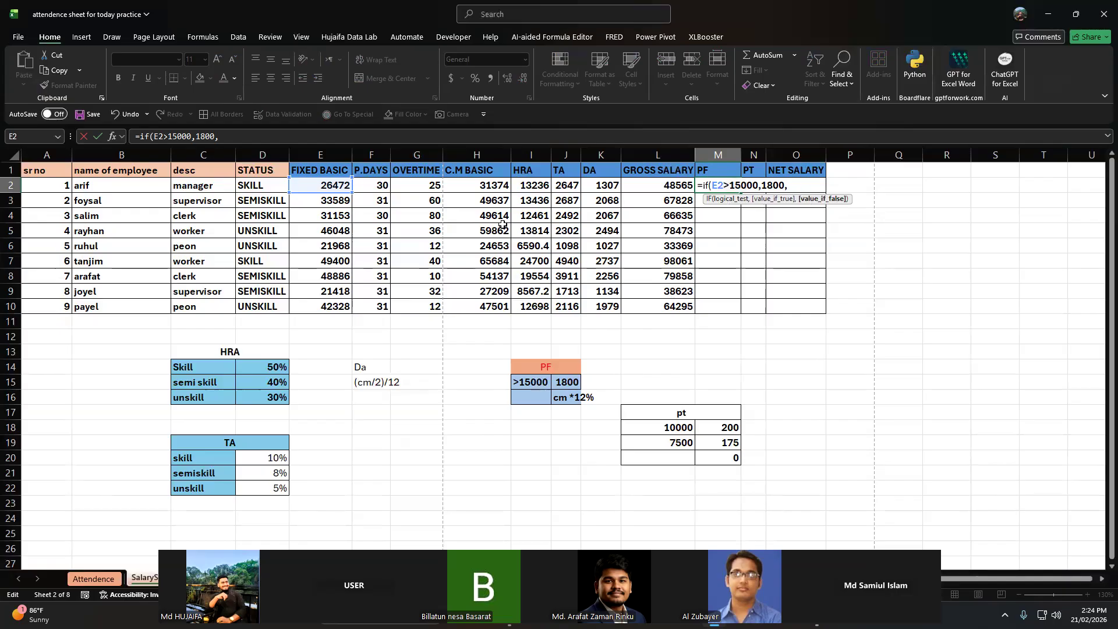
- Enter H2*12% as the value-if-false of the PF formula in M2 and complete the formula
left_click(503, 183)
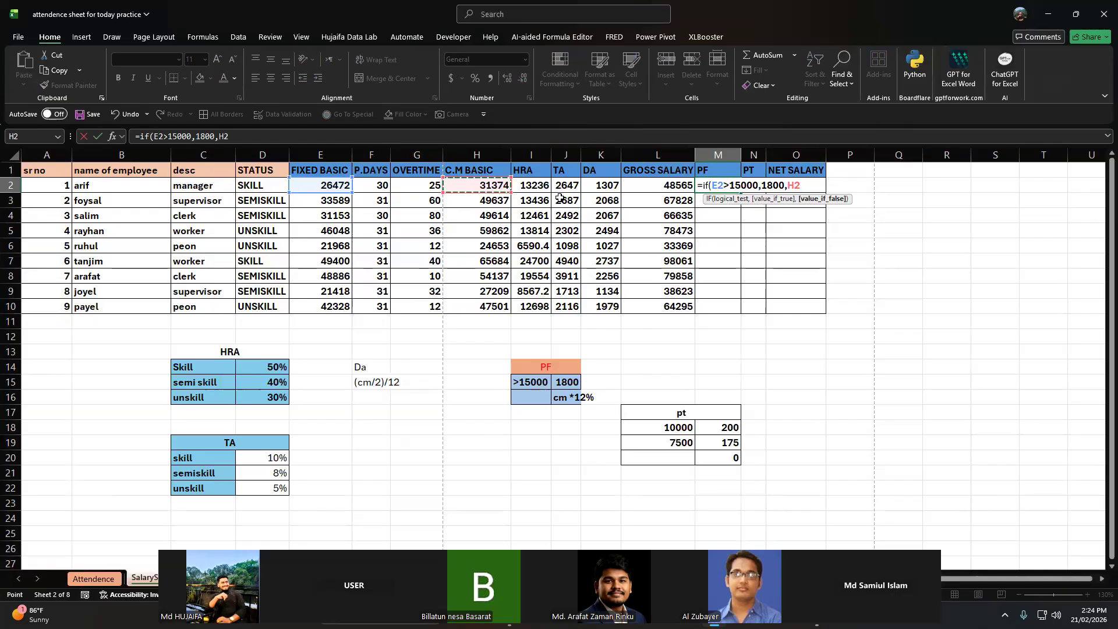
type("*12")
key("shift+Up")
type("%")
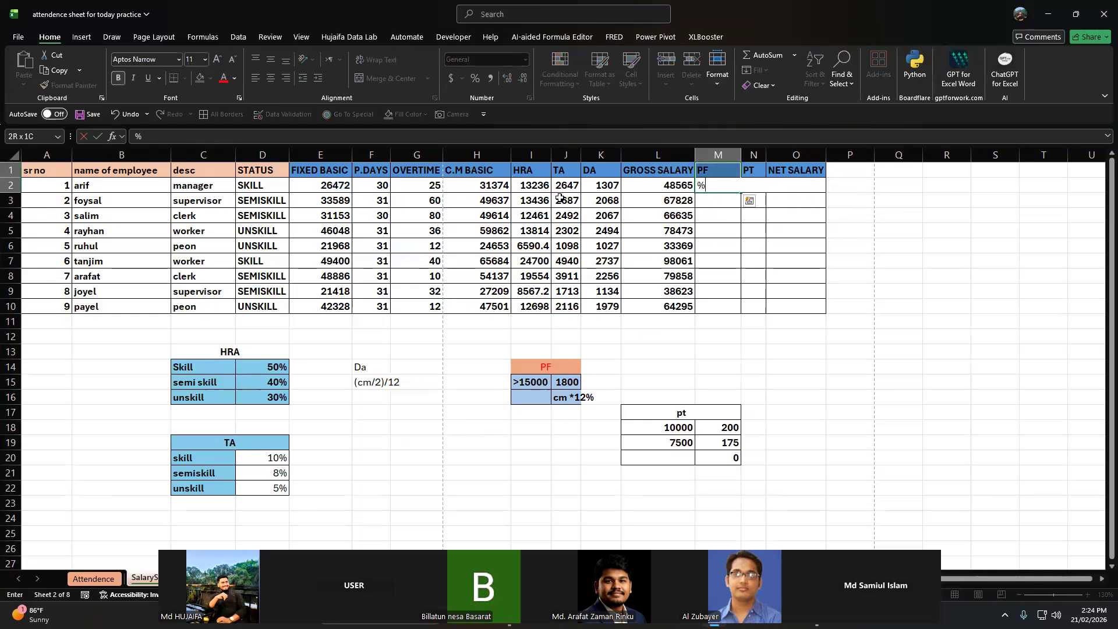
key("ctrl+z")
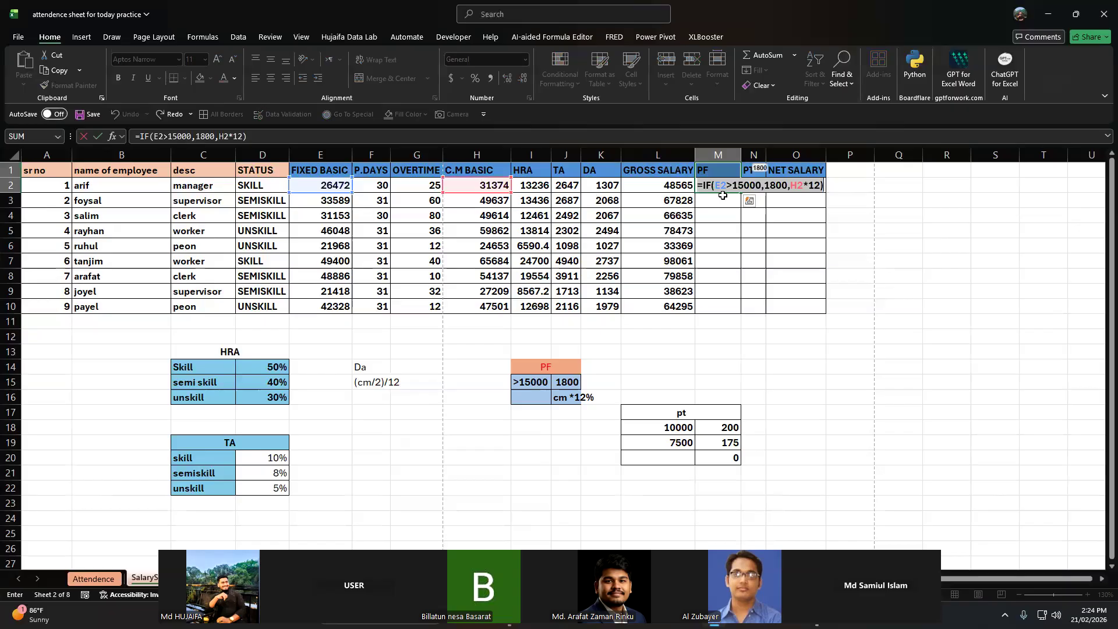
left_click(817, 186)
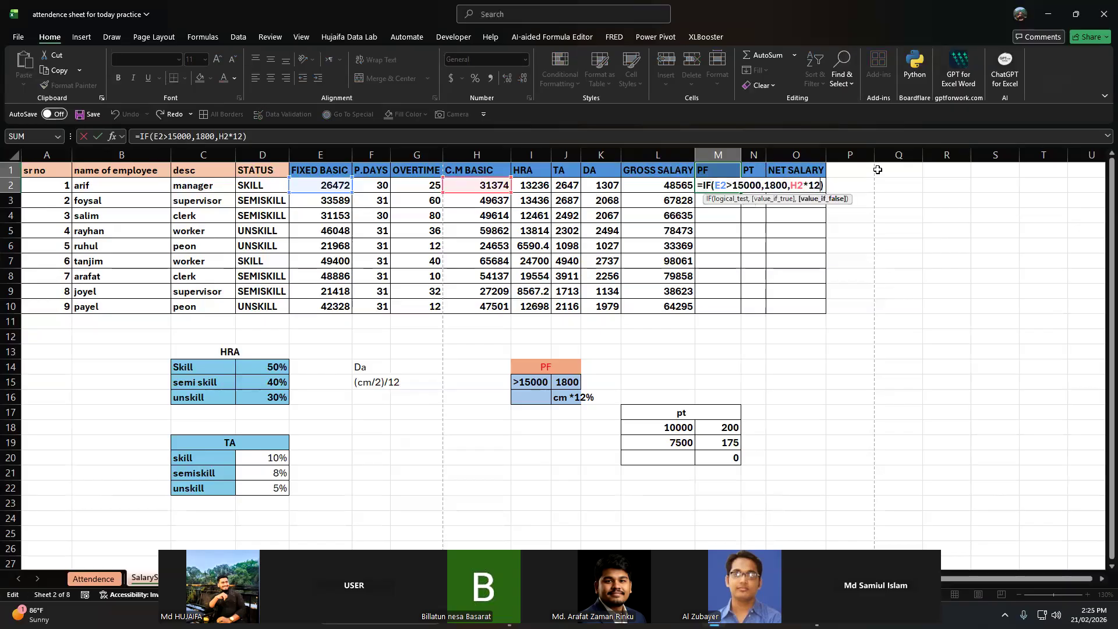
key("Return")
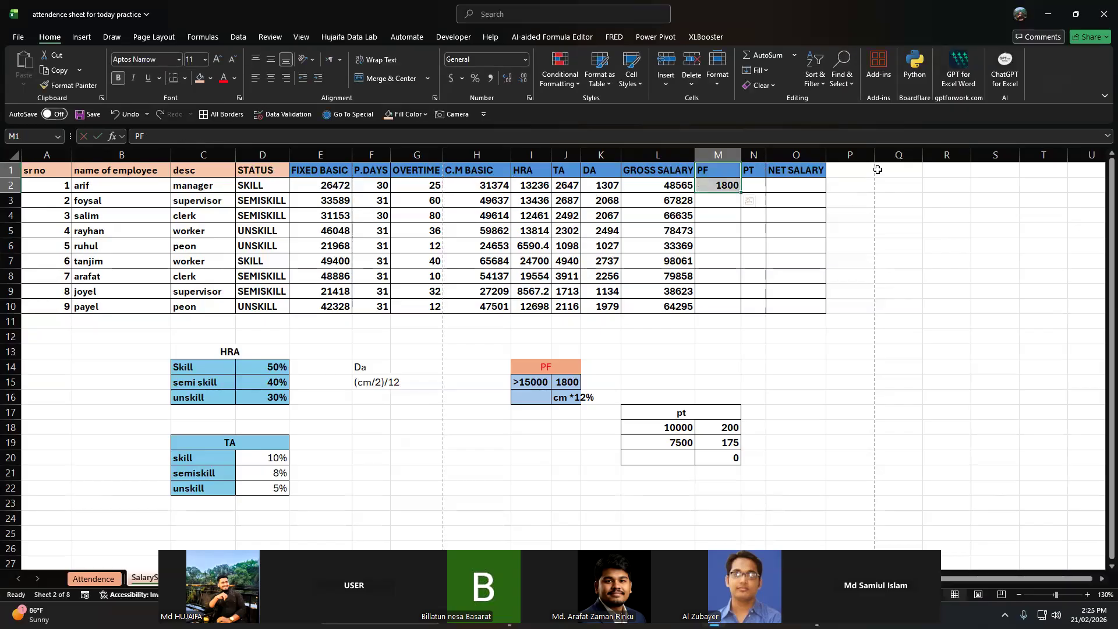
- Review the PF formula in M2 and fill it down through M10
left_click(731, 184)
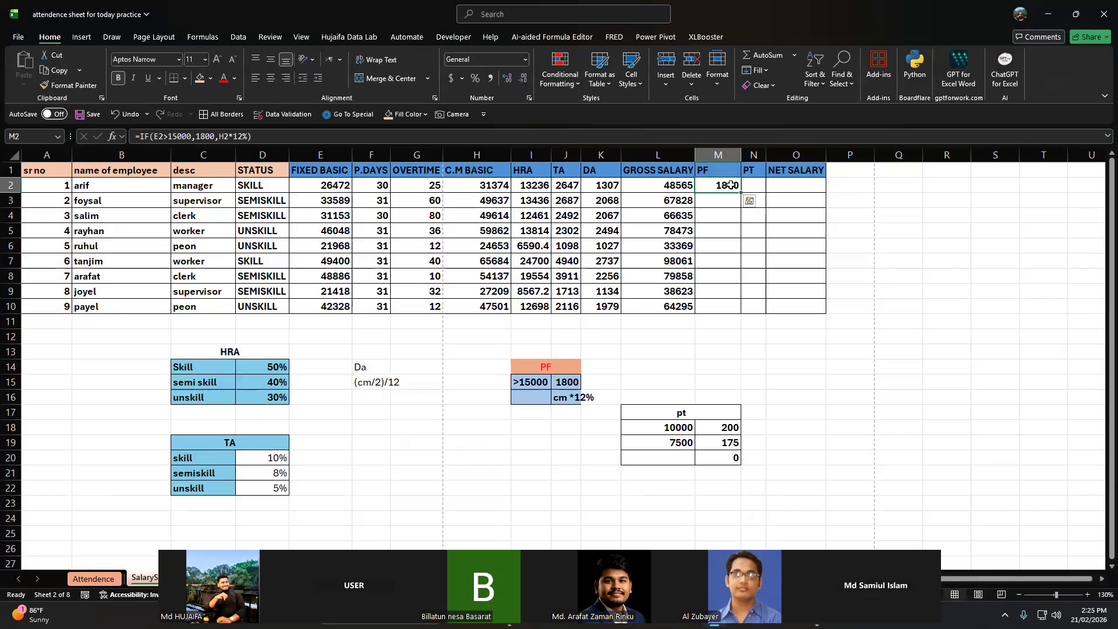
double_click(731, 185)
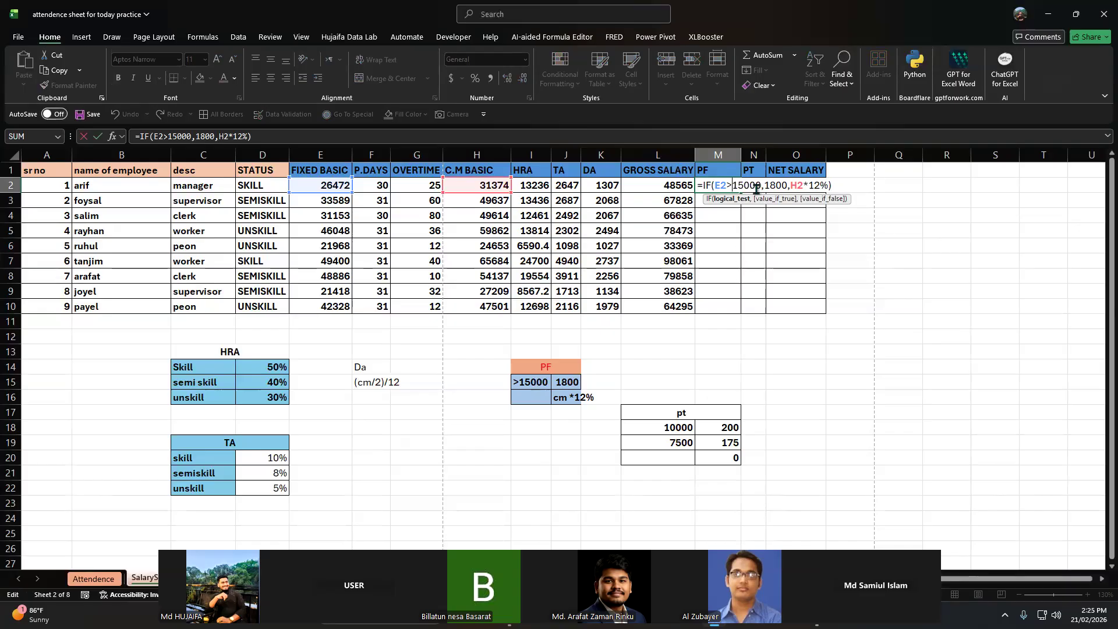
key("Escape")
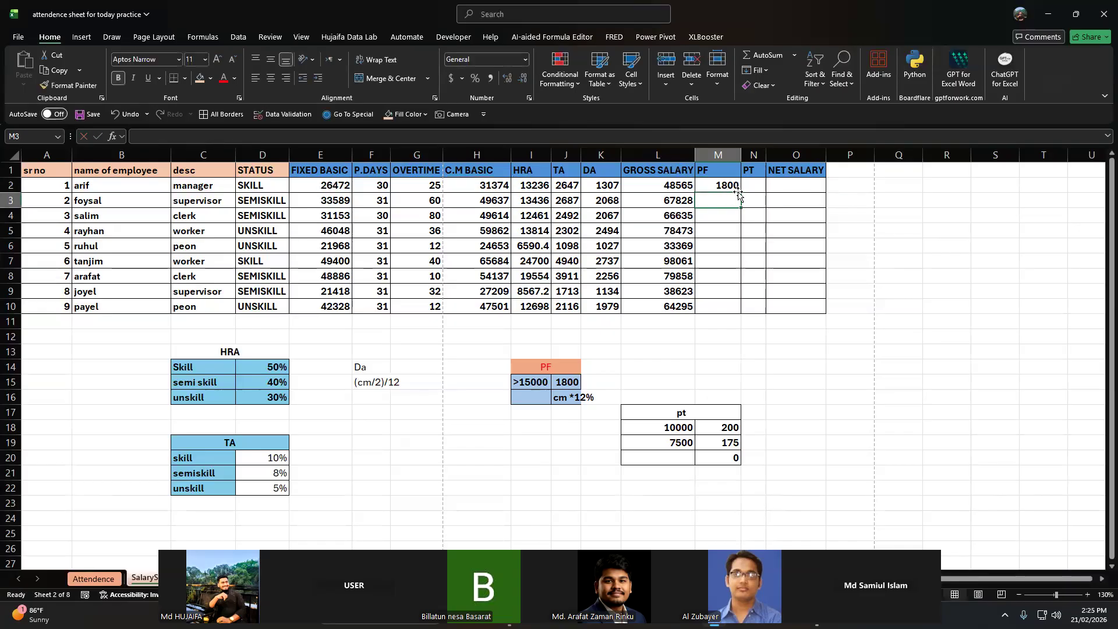
double_click(741, 194)
- Check the PT slab table in L18:M20 against the fixed basic in E2
left_click(755, 182)
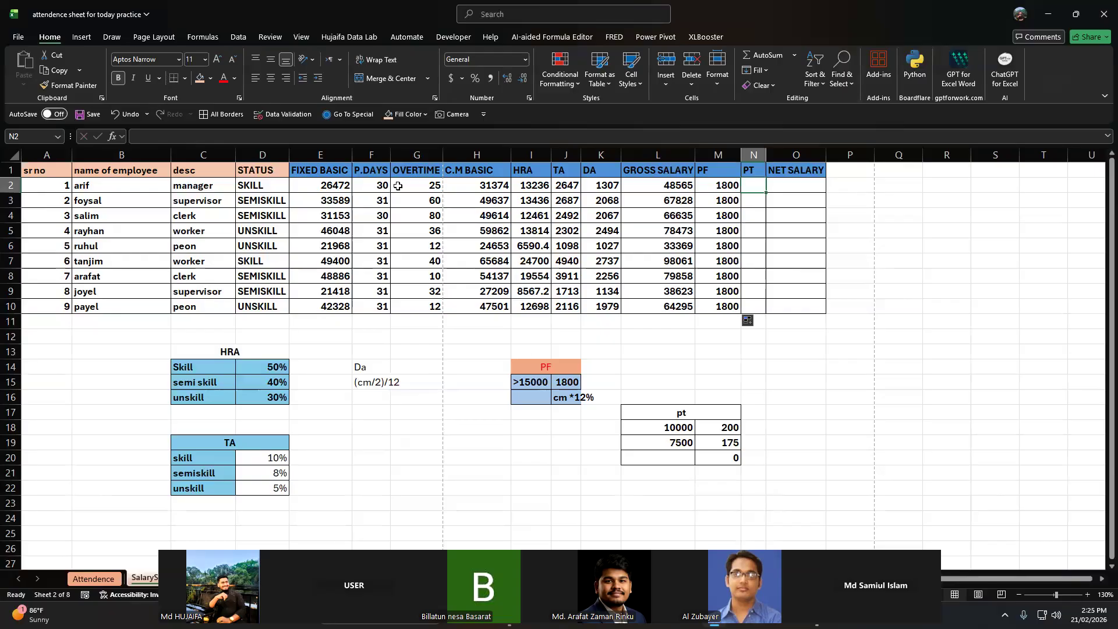
left_click(341, 190)
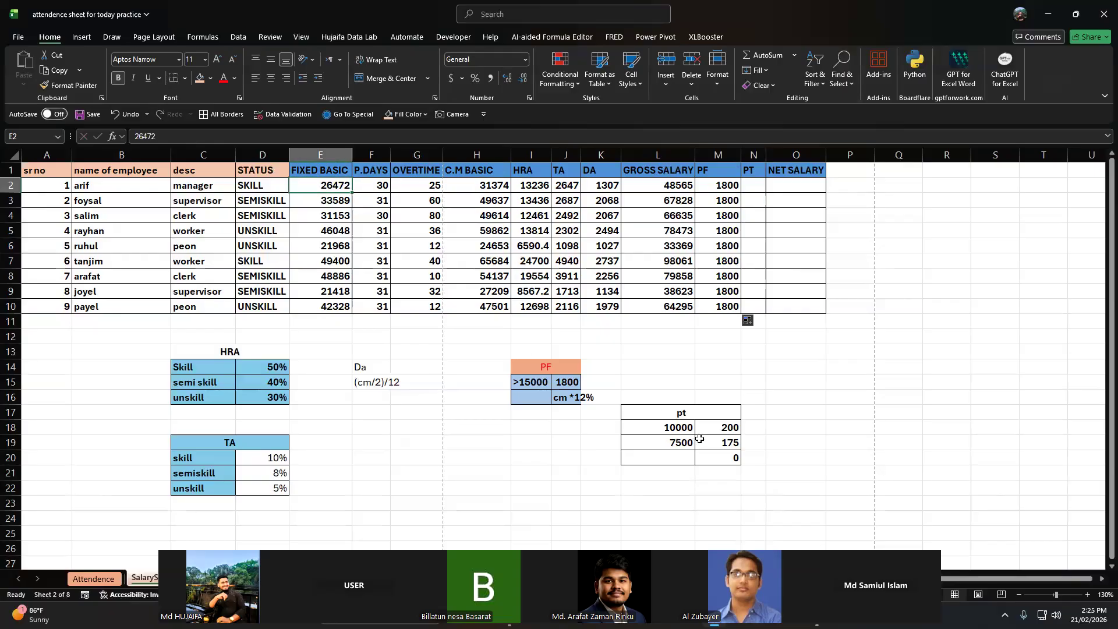
left_click(723, 434)
left_click(683, 444)
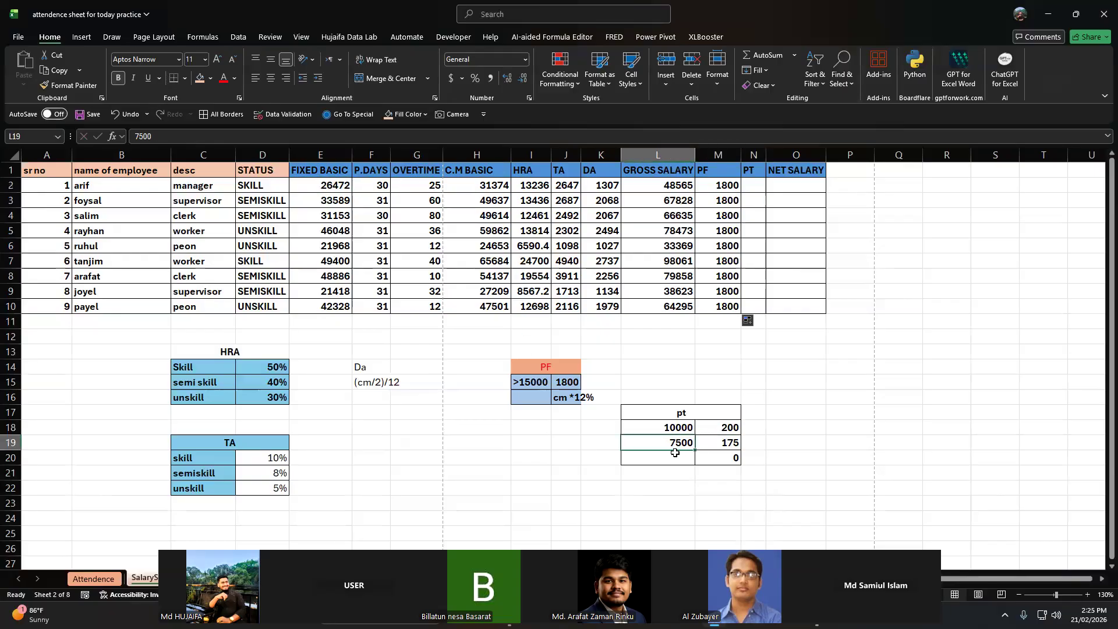
left_click(735, 448)
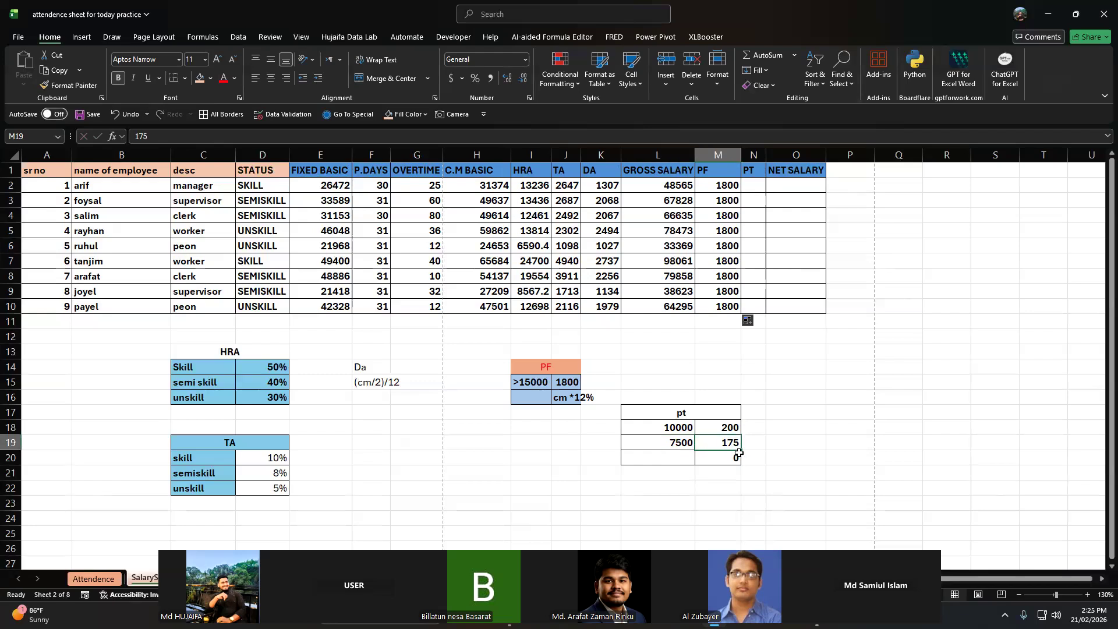
left_click(735, 461)
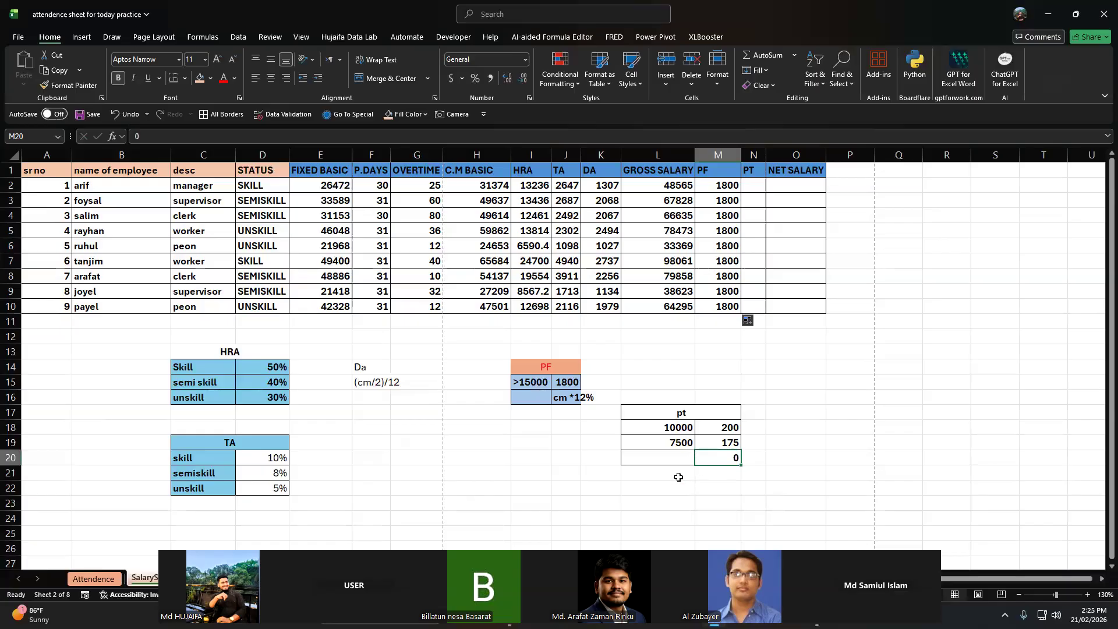
left_click(753, 188)
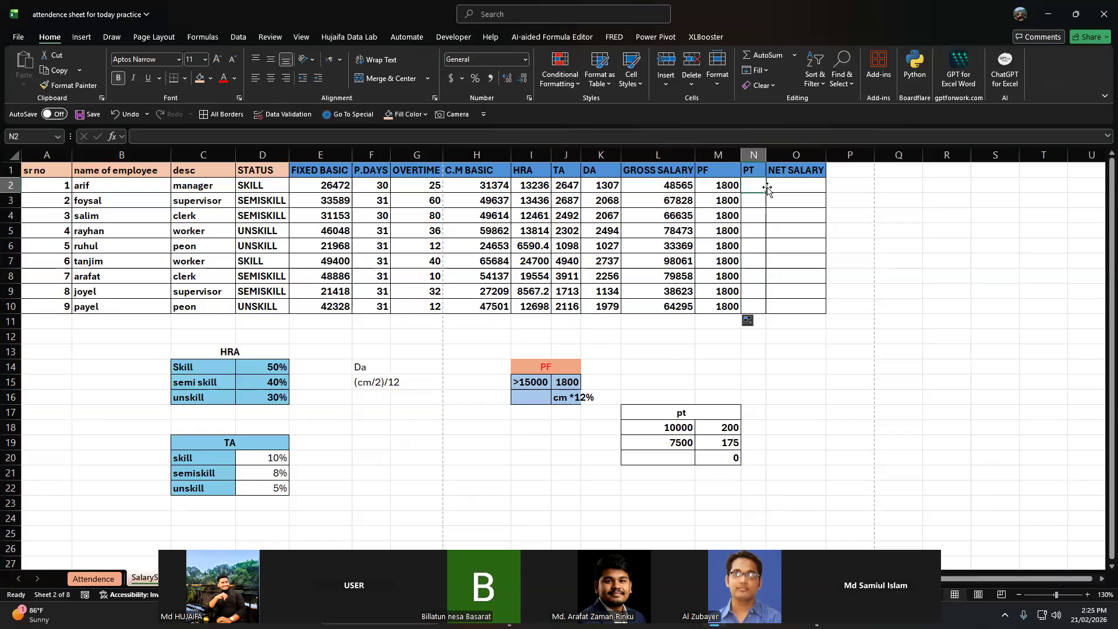
type("=")
key("Left")
key("Left")
key("Left")
key("Left")
key("Left")
key("Left")
key("Left")
key("Left")
key("Left")
key("Left")
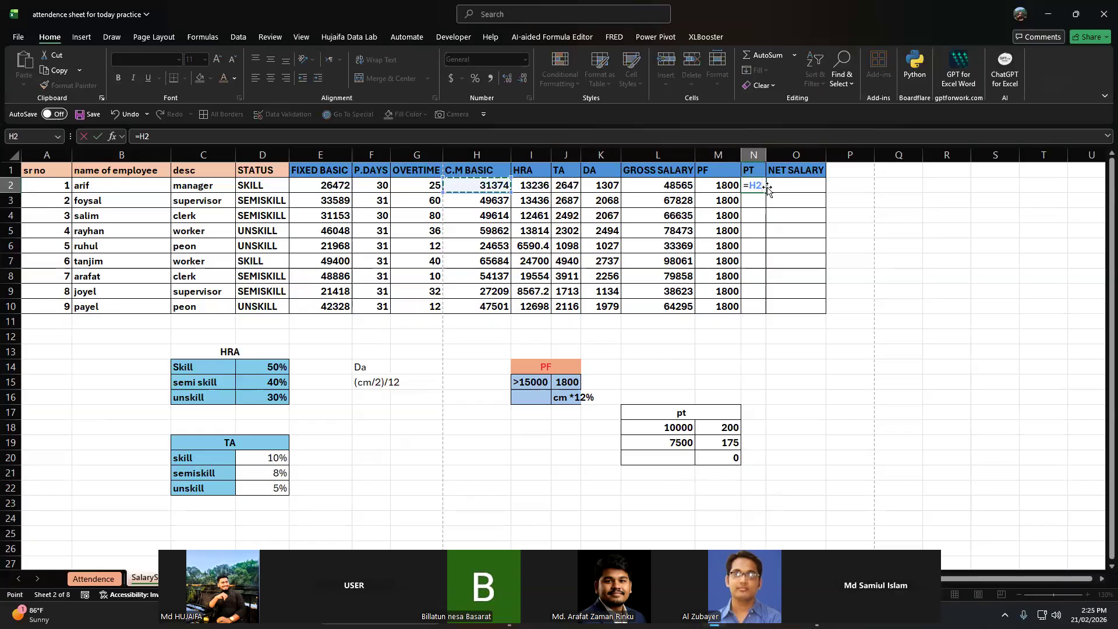
key("Right")
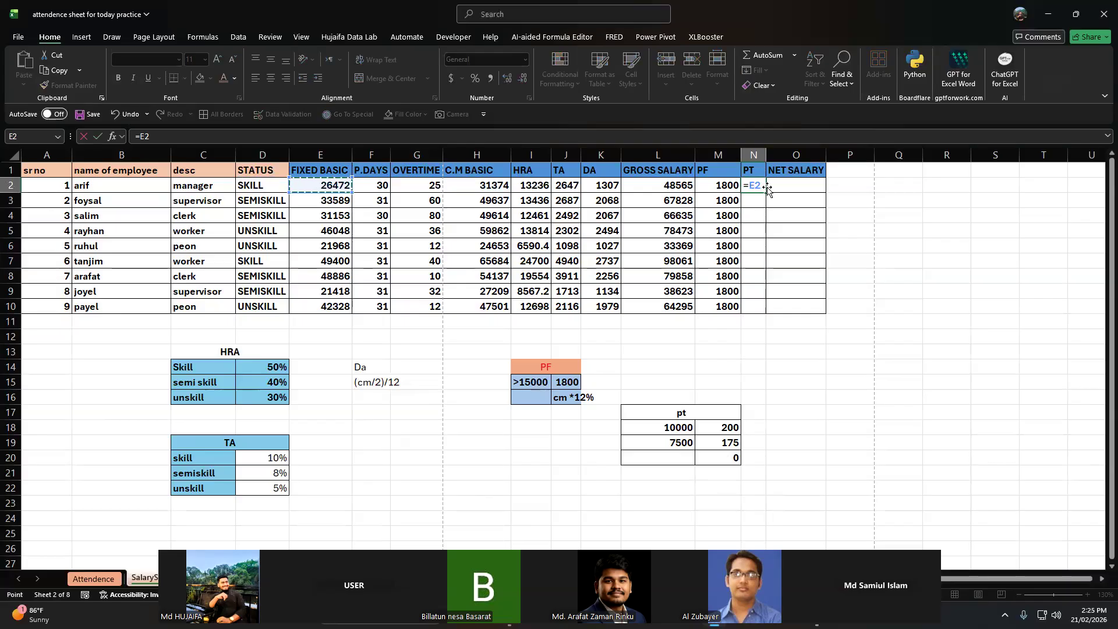
key("BackSpace")
key("BackSpace")
- Start the PT formula in N2 as an IF with the test E2>10000 and 200 as the value-if-true
type("if(")
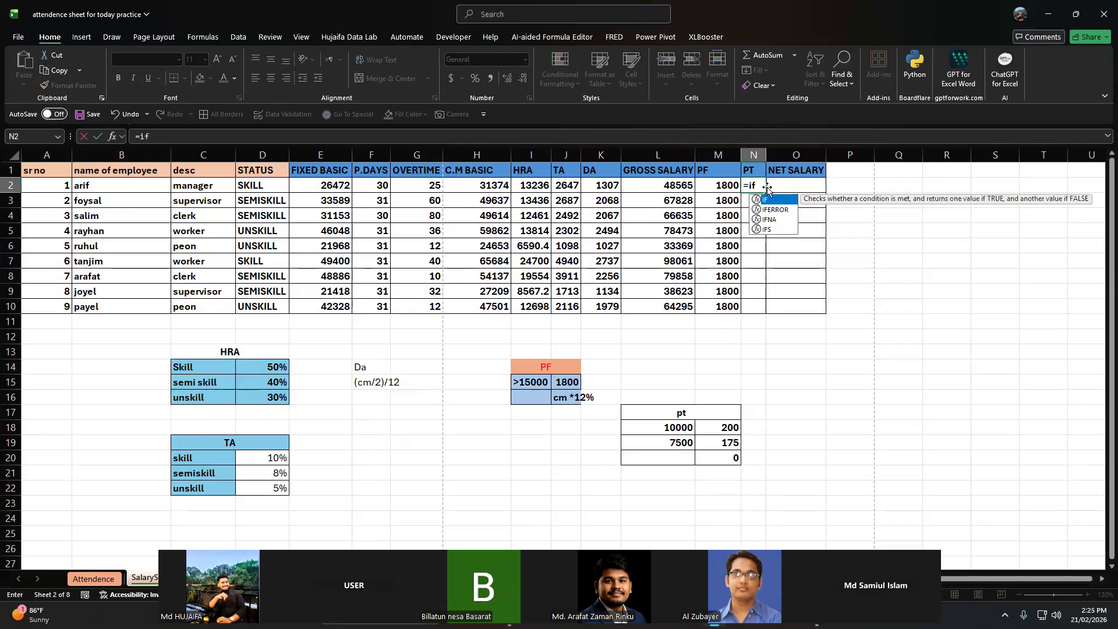
key("Left")
key("Left")
key("Left")
key("Left")
key("Left")
key("Left")
key("Left")
key("Left")
key("Left")
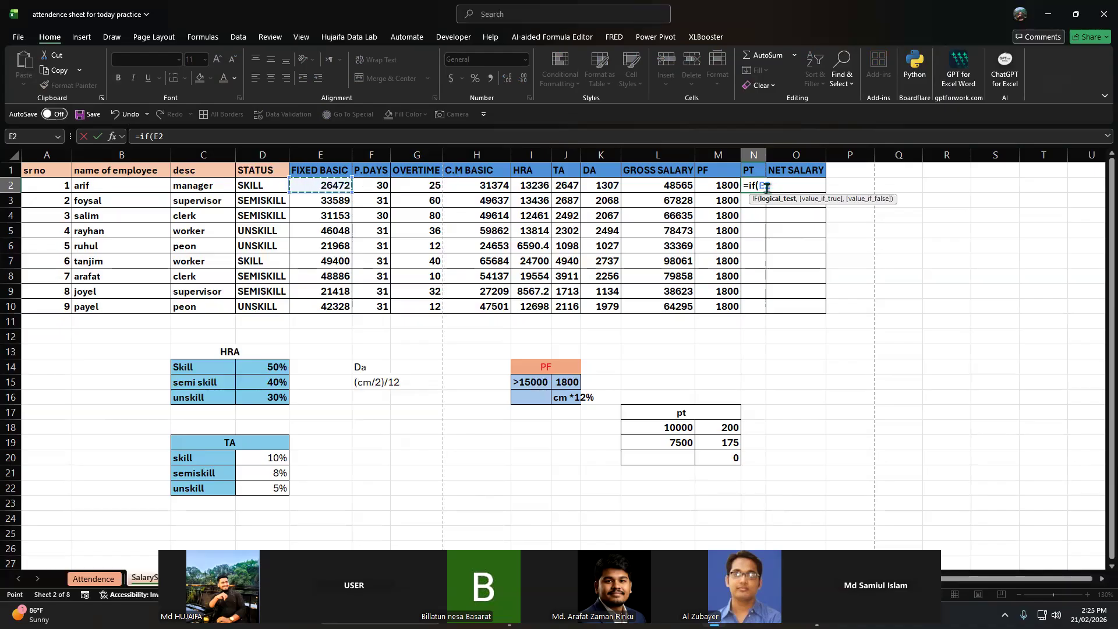
type(">10000,200,")
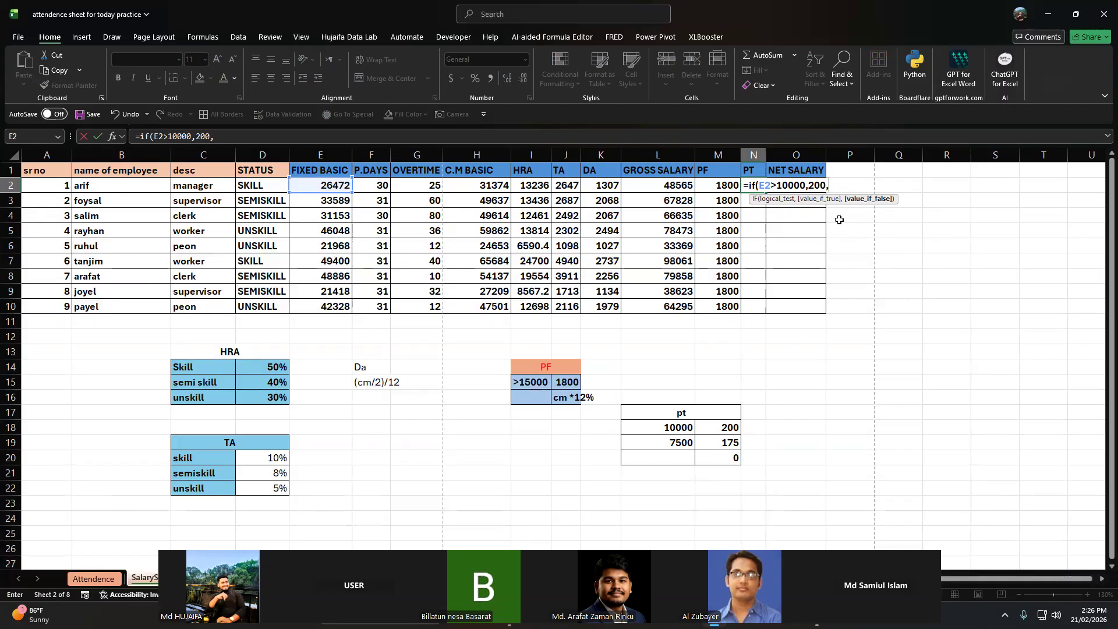
- Nest IF(E2>7500,175,0) as the PT formula's value-if-false and fill the completed formula down through N10
type("if(")
key("Left")
key("Left")
key("Left")
key("Left")
key("Left")
key("Left")
key("Left")
key("Left")
key("Left")
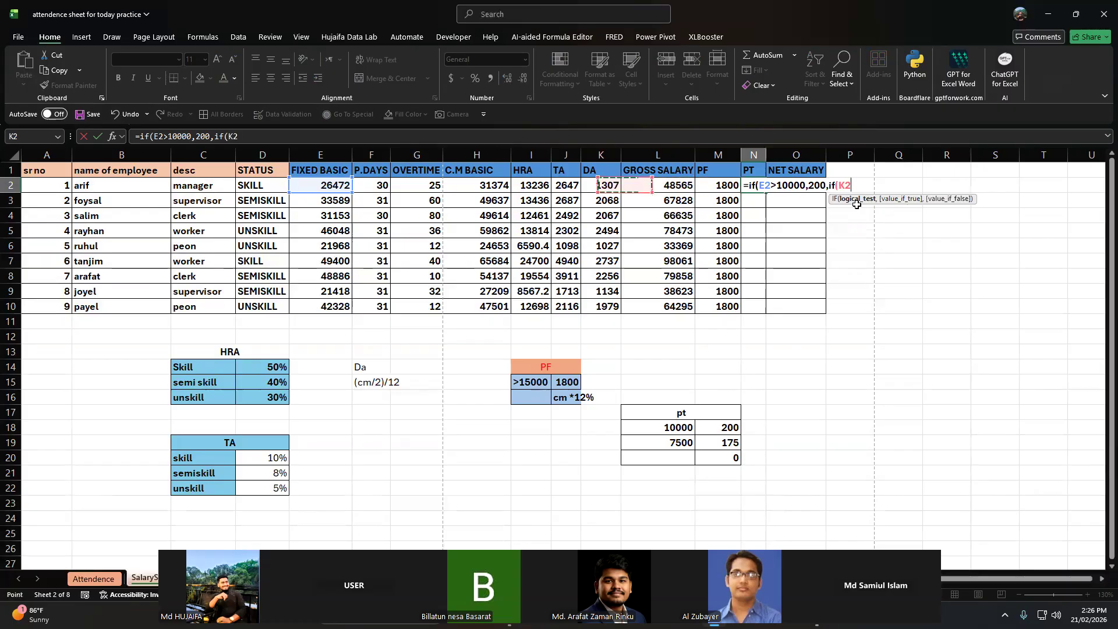
type(">")
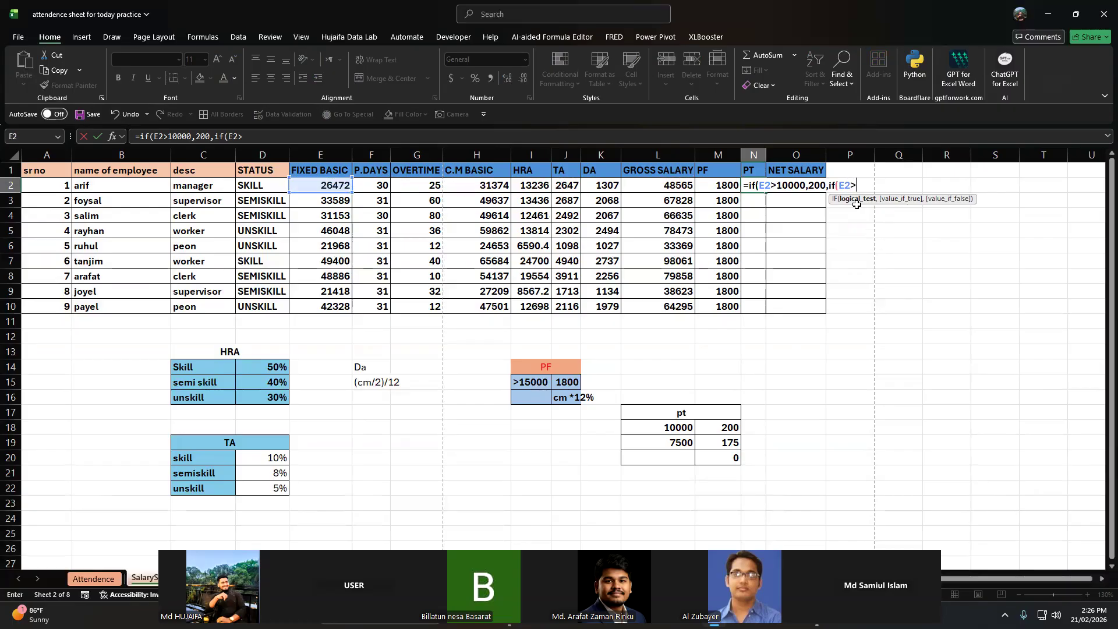
type("7500,")
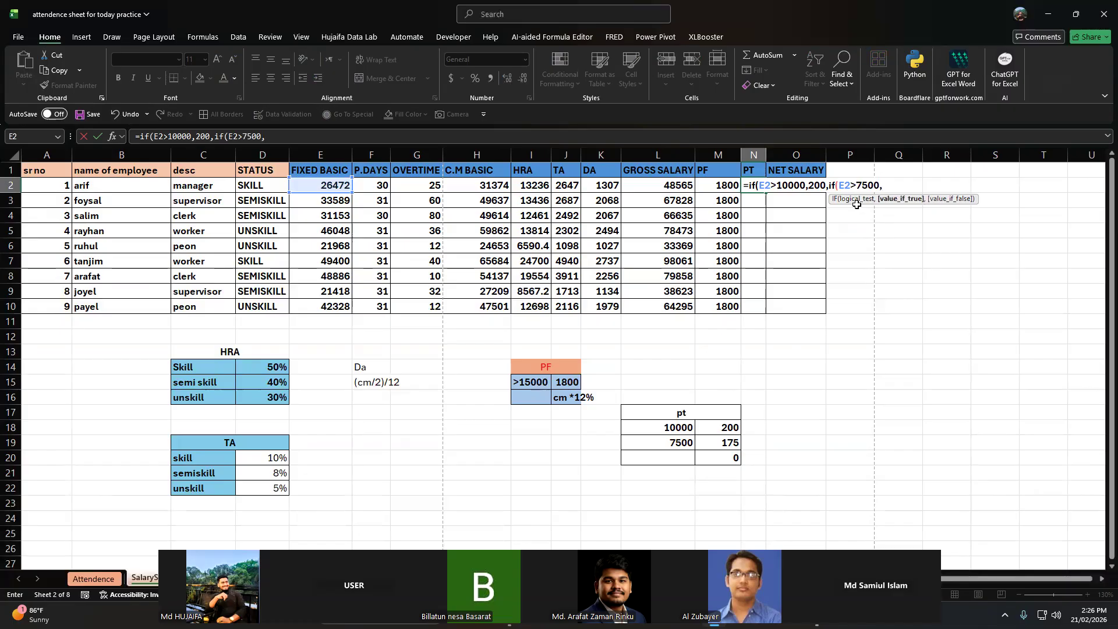
type("1")
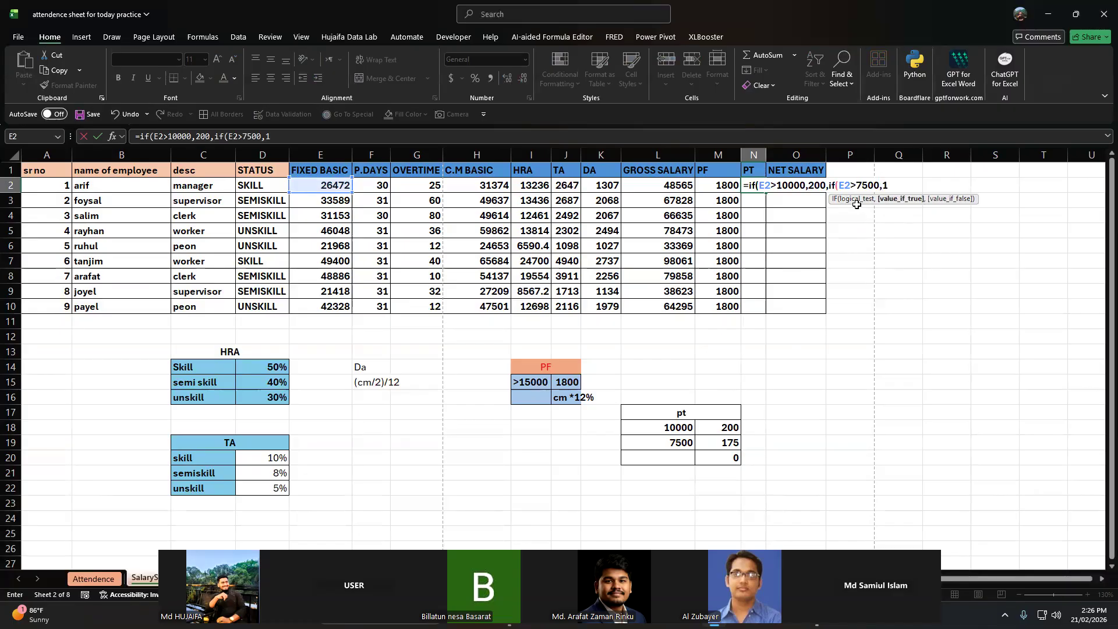
type("75,0")
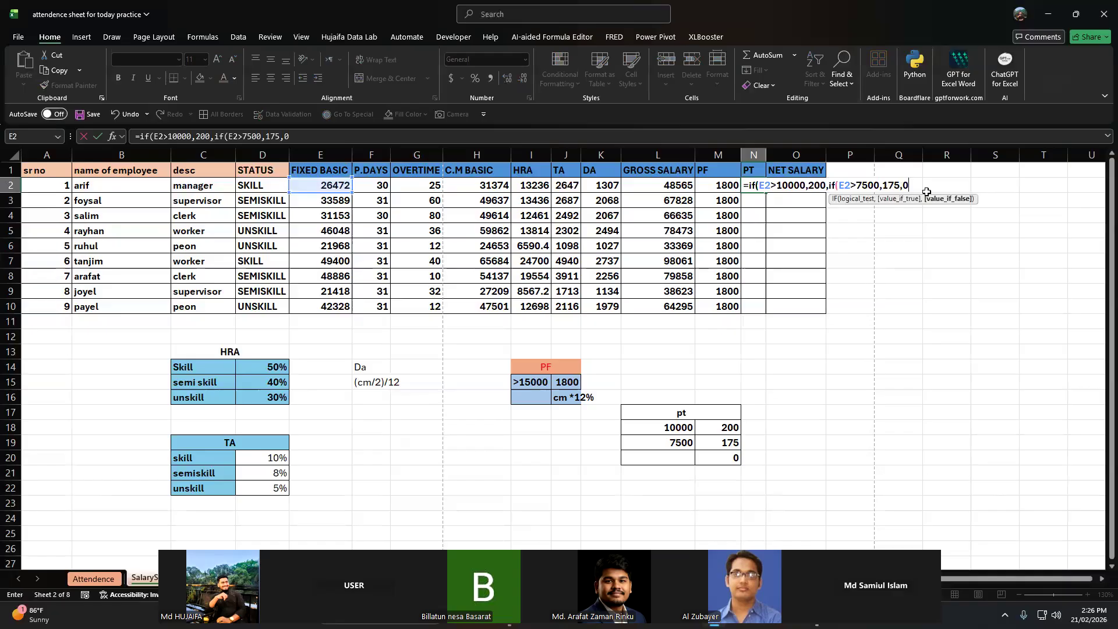
key("Return")
key("Return")
key("Return")
left_click(755, 185)
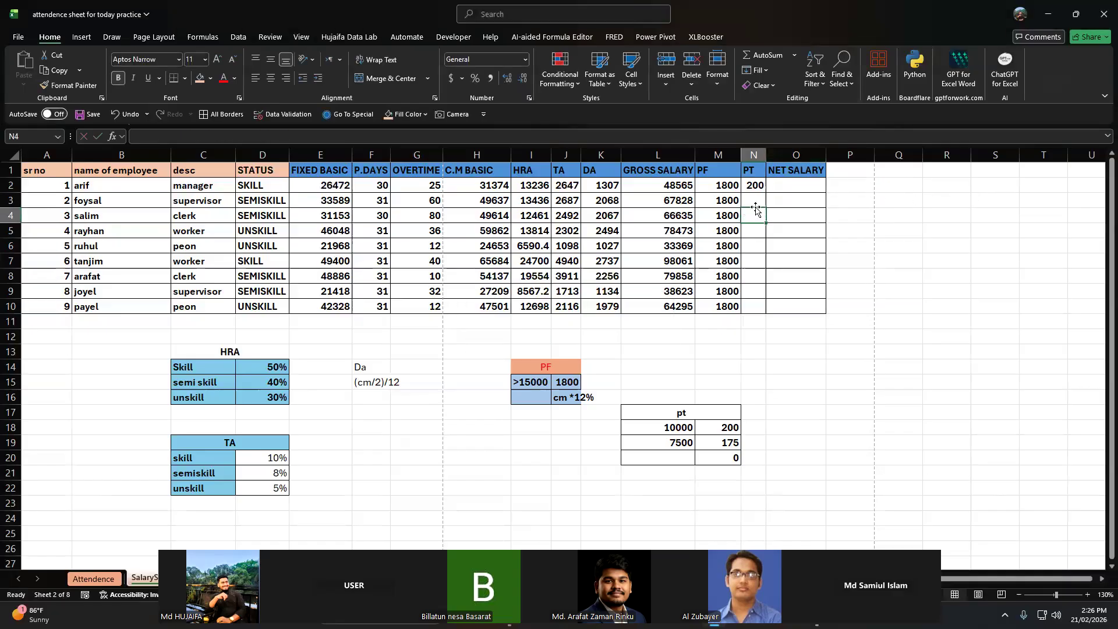
double_click(766, 193)
- Check the gross salary and PF cells in row 2 that feed the net salary in O2
left_click(808, 183)
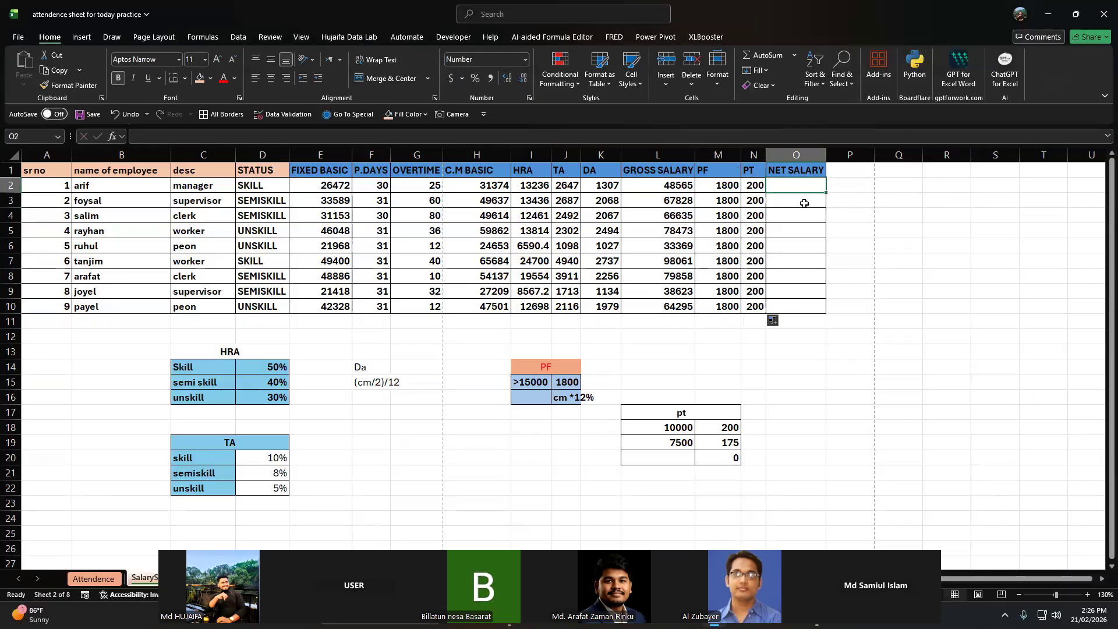
left_click(685, 182)
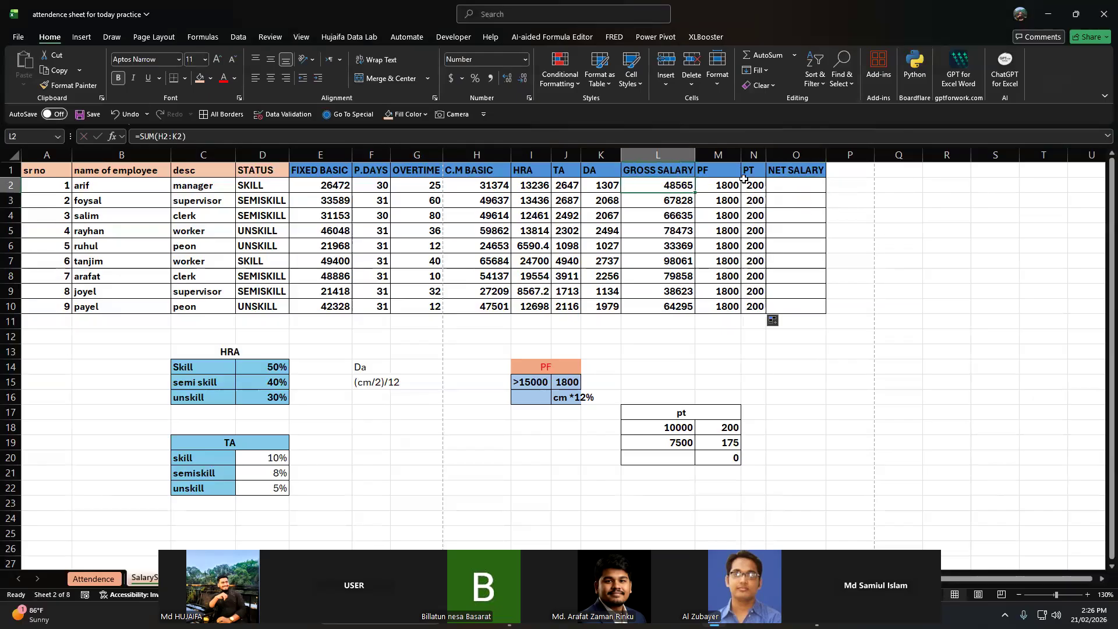
left_click(727, 193)
left_click(735, 186)
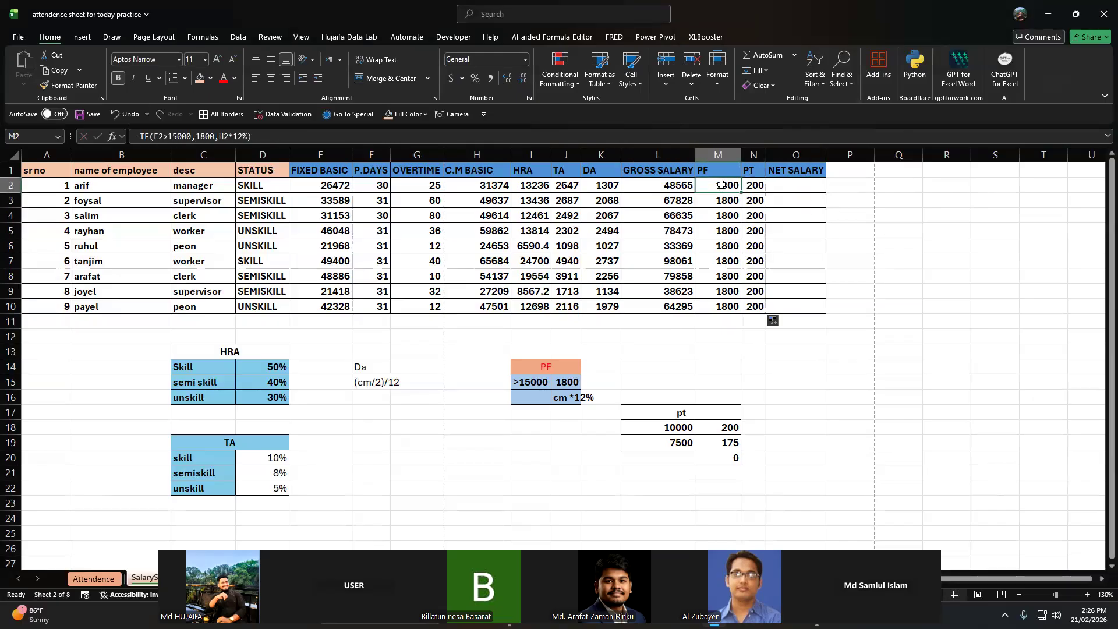
left_click(797, 170)
left_click(810, 185)
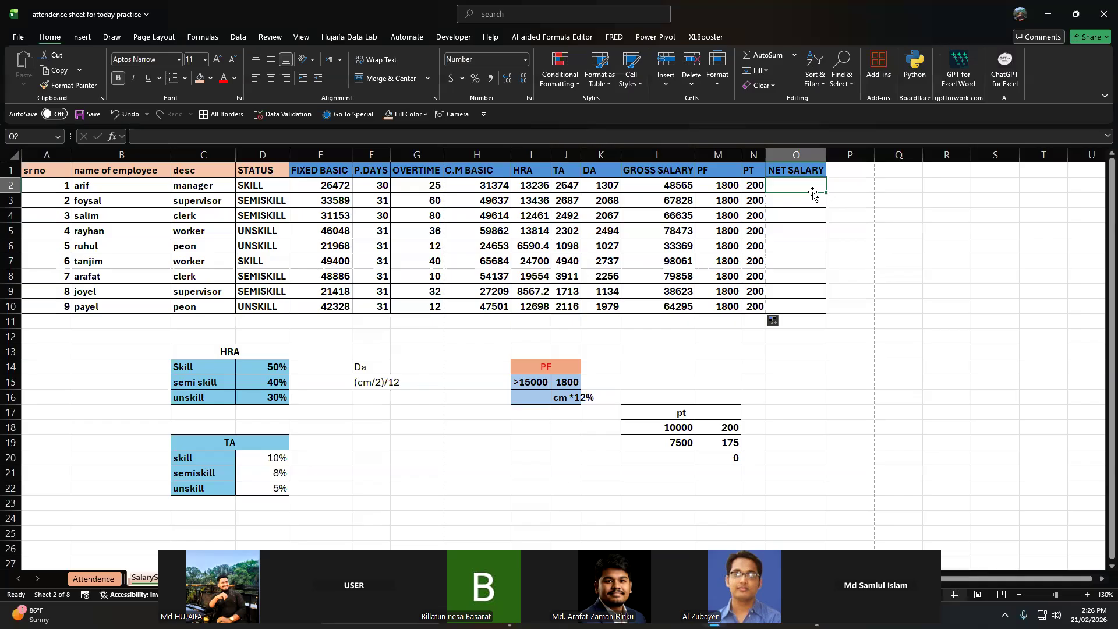
- Enter the net salary formula =L2-(M2+N2) in O2, accepting the closing-bracket correction
type("=")
key("Left")
key("Left")
key("Left")
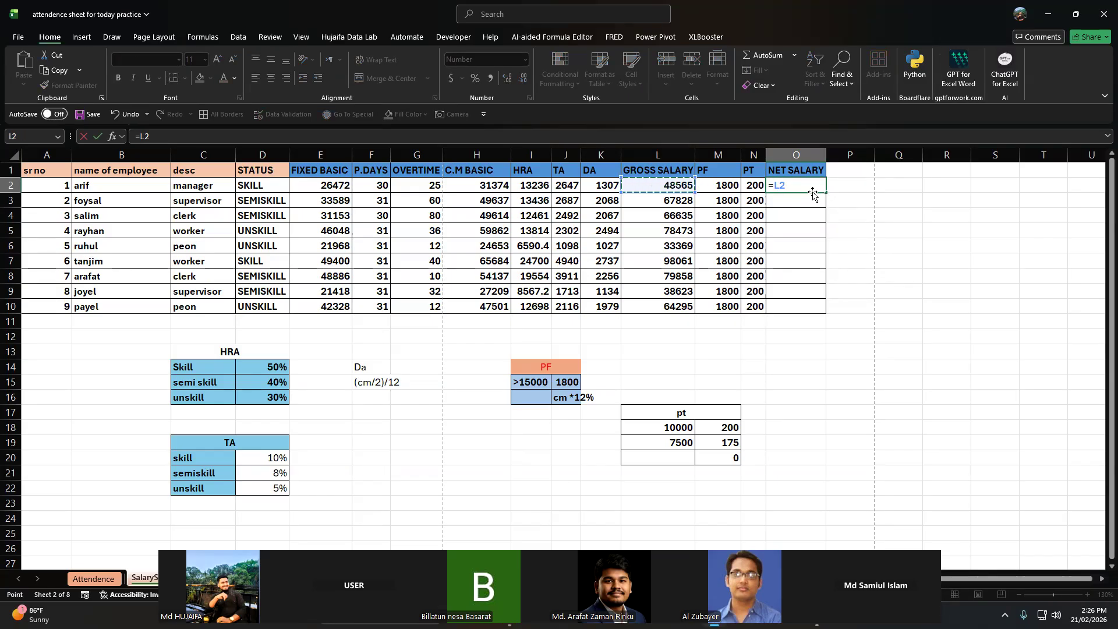
type("-(")
key("Left")
key("Left")
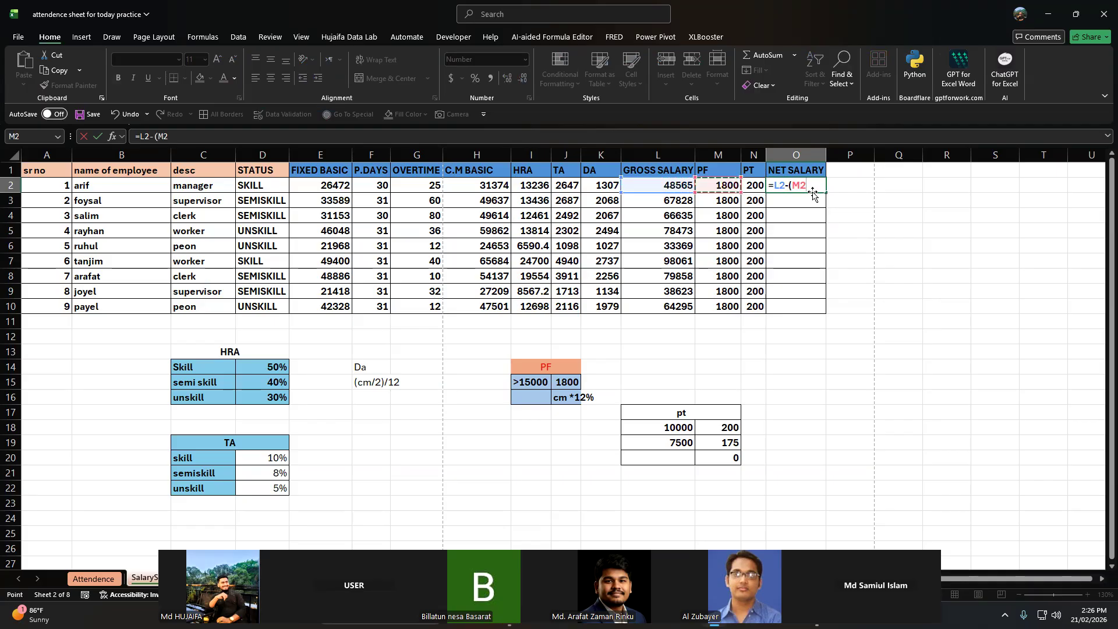
type("+")
key("Left")
key("Return")
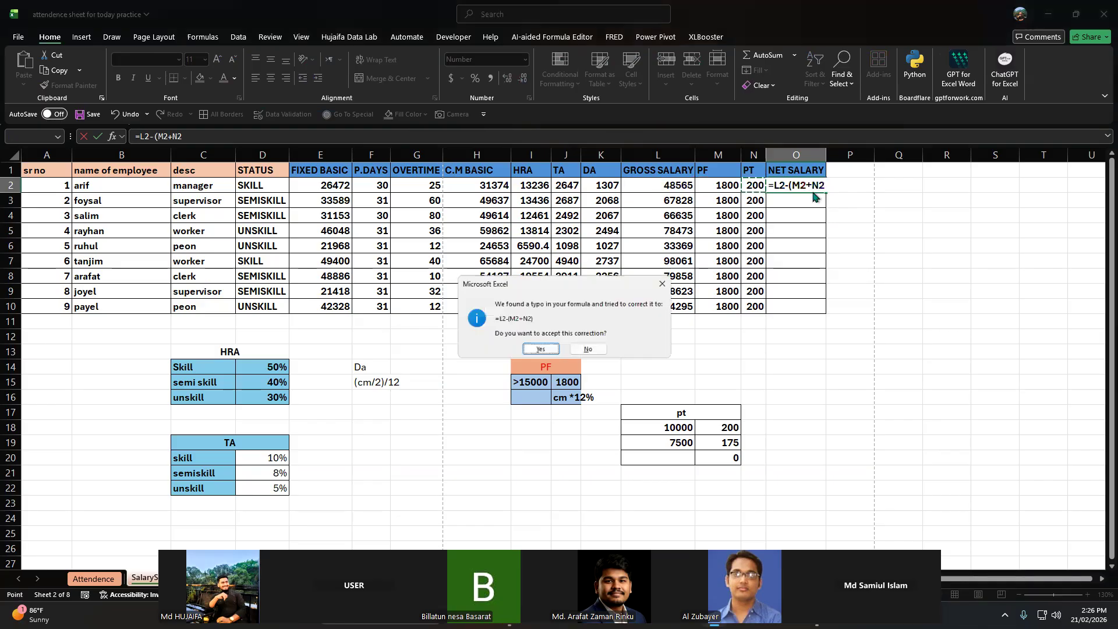
key("Return")
- Review the net salary formula in O2, examining its M2+N2 deduction part, and keep it as entered
left_click_drag(755, 185, 739, 191)
left_click(800, 186)
double_click(800, 186)
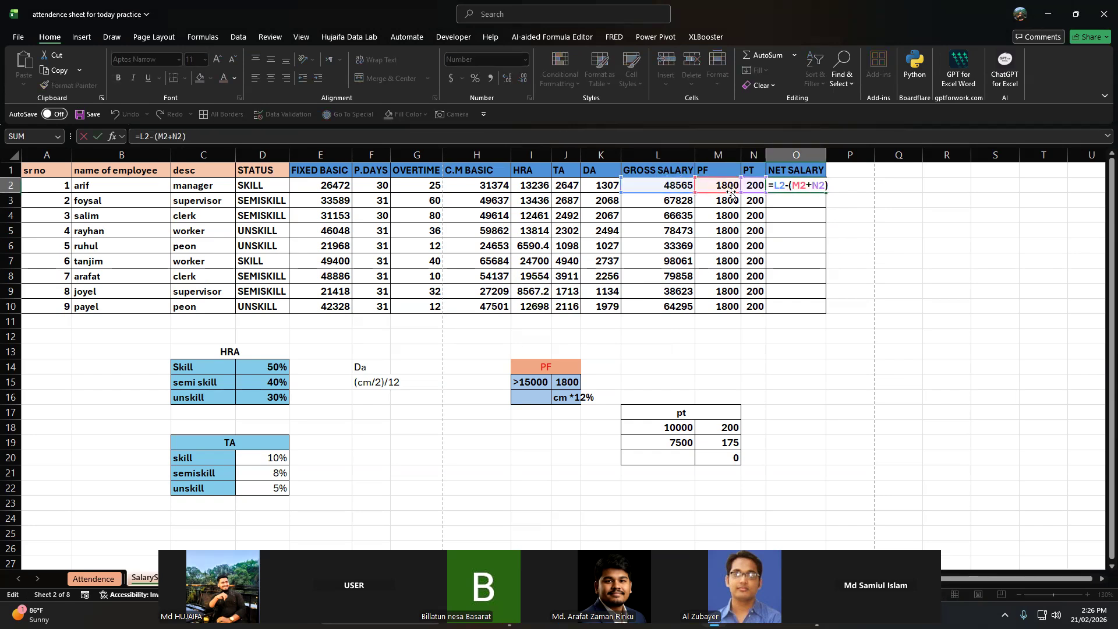
left_click_drag(793, 185, 825, 187)
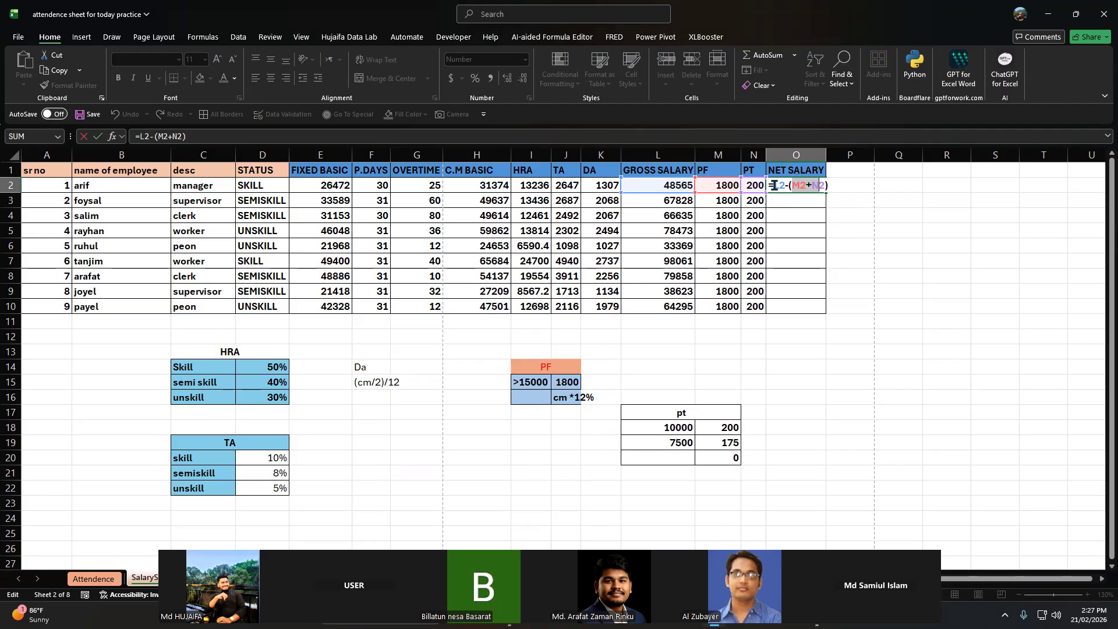
key("ctrl+Return")
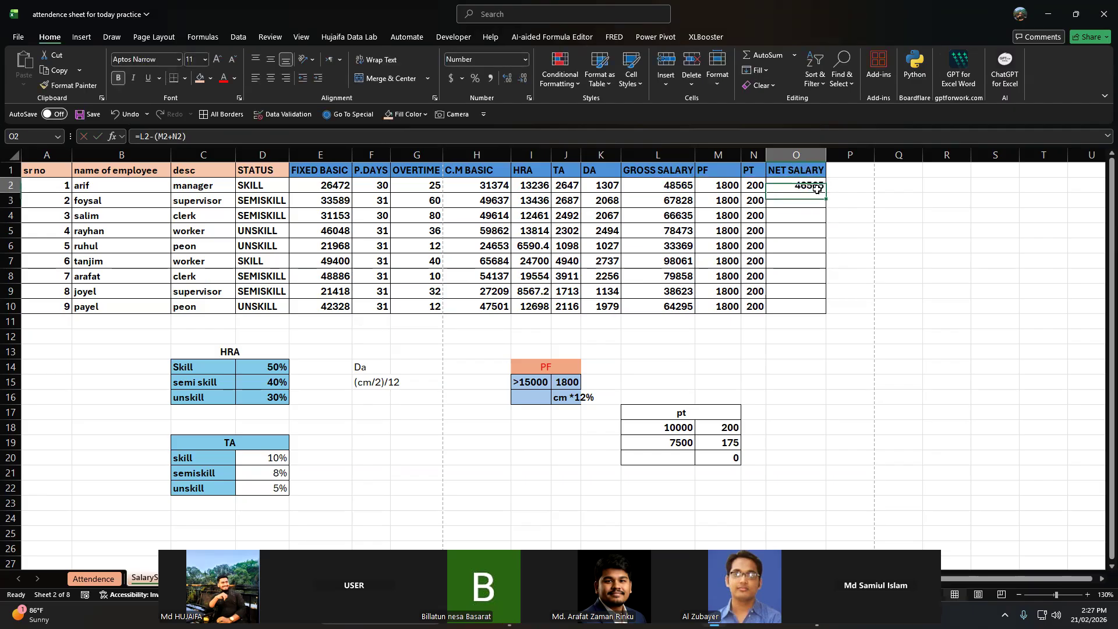
- Fill the net salary formula from O2 down through O10
double_click(823, 197)
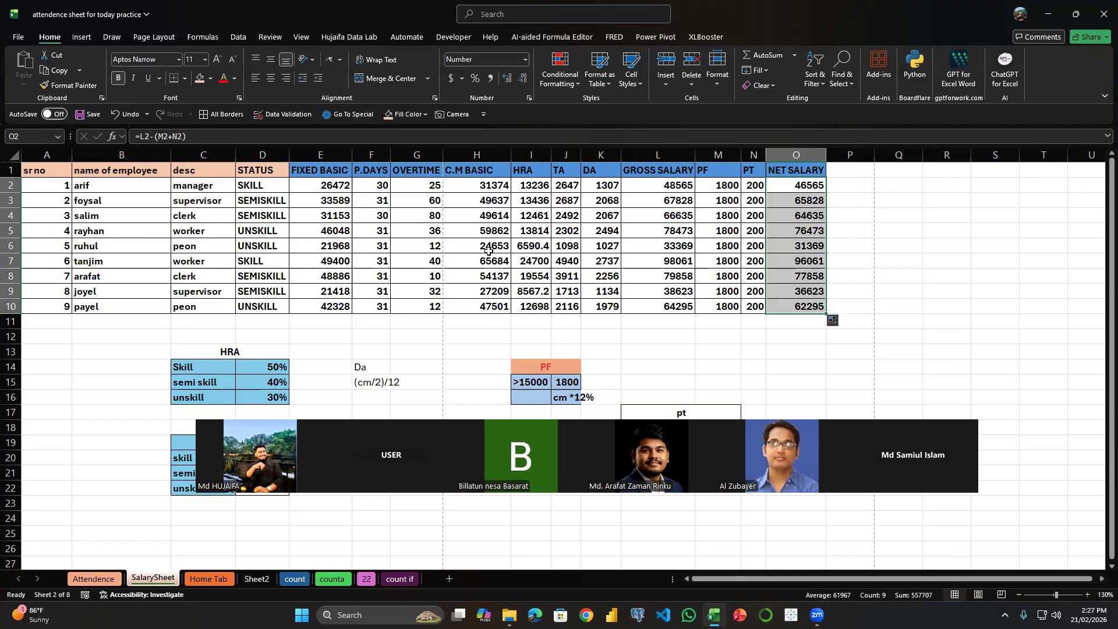
left_click_drag(718, 419, 684, 497)
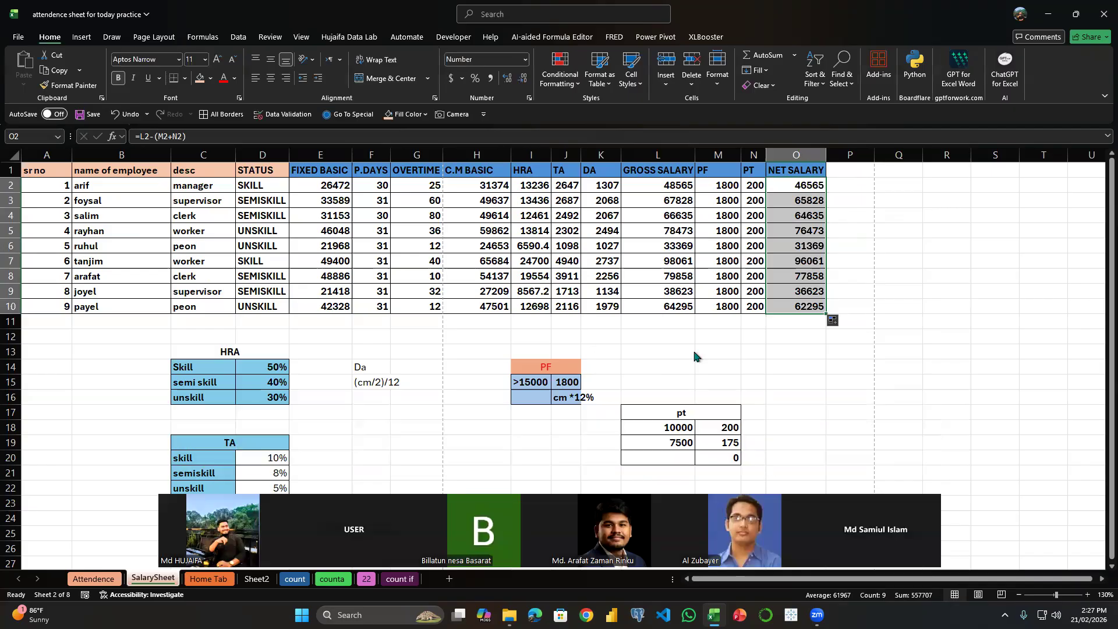
left_click(416, 337)
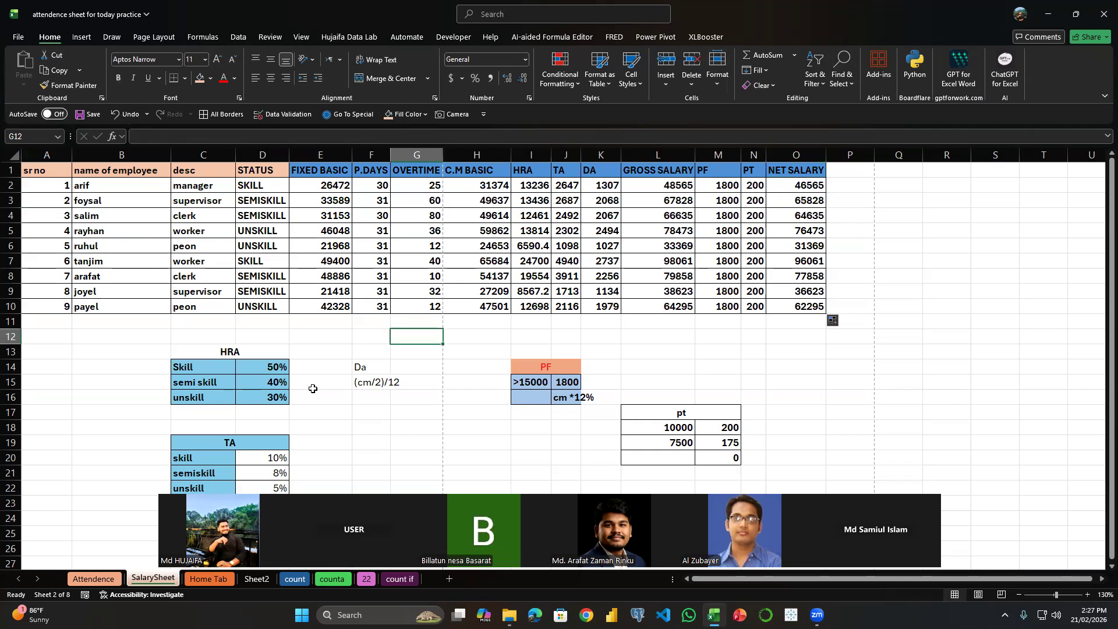
left_click_drag(544, 566, 545, 402)
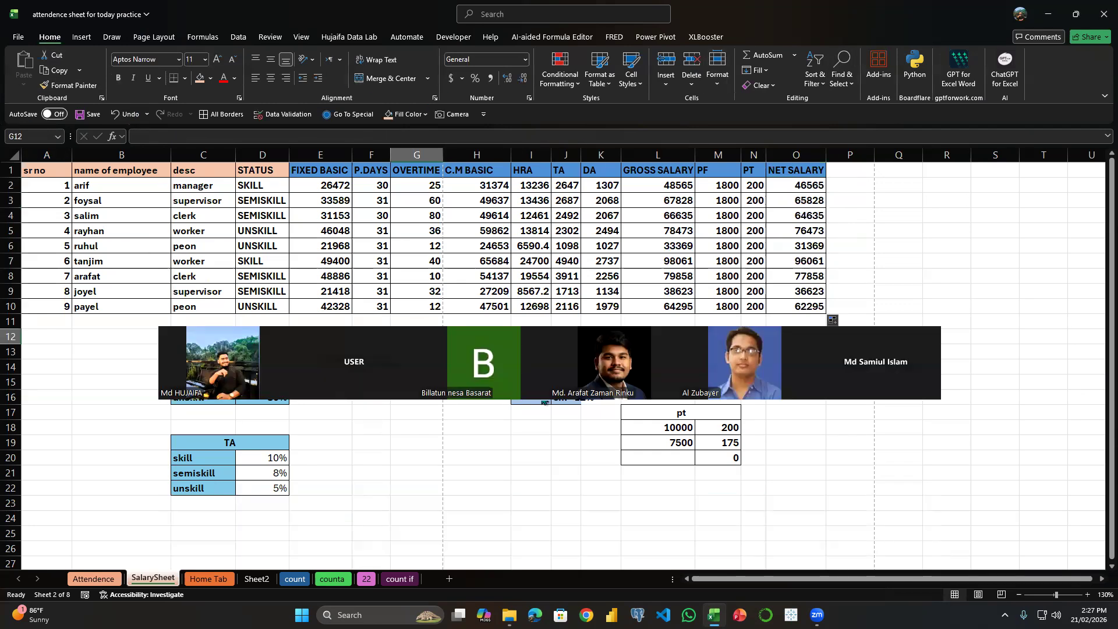
- Switch to the Home Tab sheet and inspect the Join Date values in E2 and E4
left_click(209, 578)
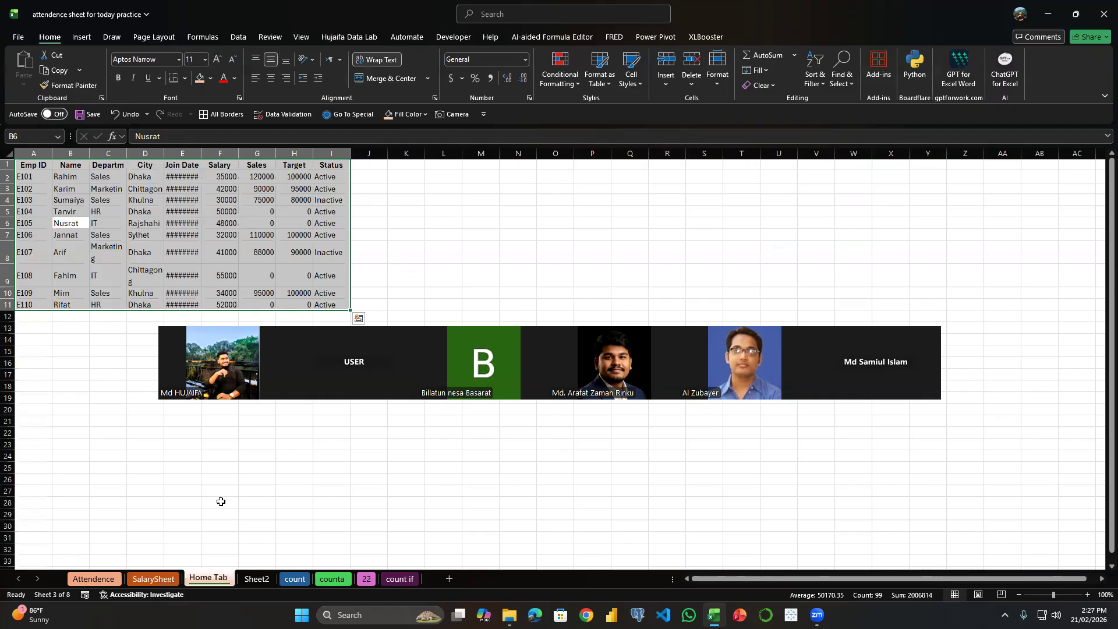
left_click_drag(352, 349, 203, 480)
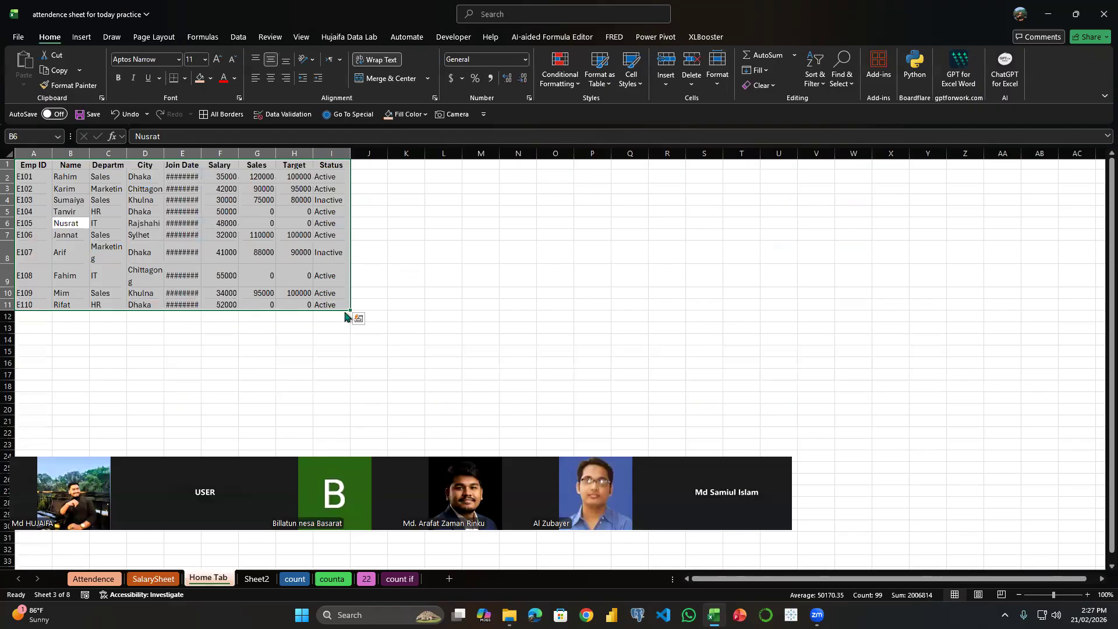
left_click(166, 210)
left_click(178, 188)
left_click(184, 176)
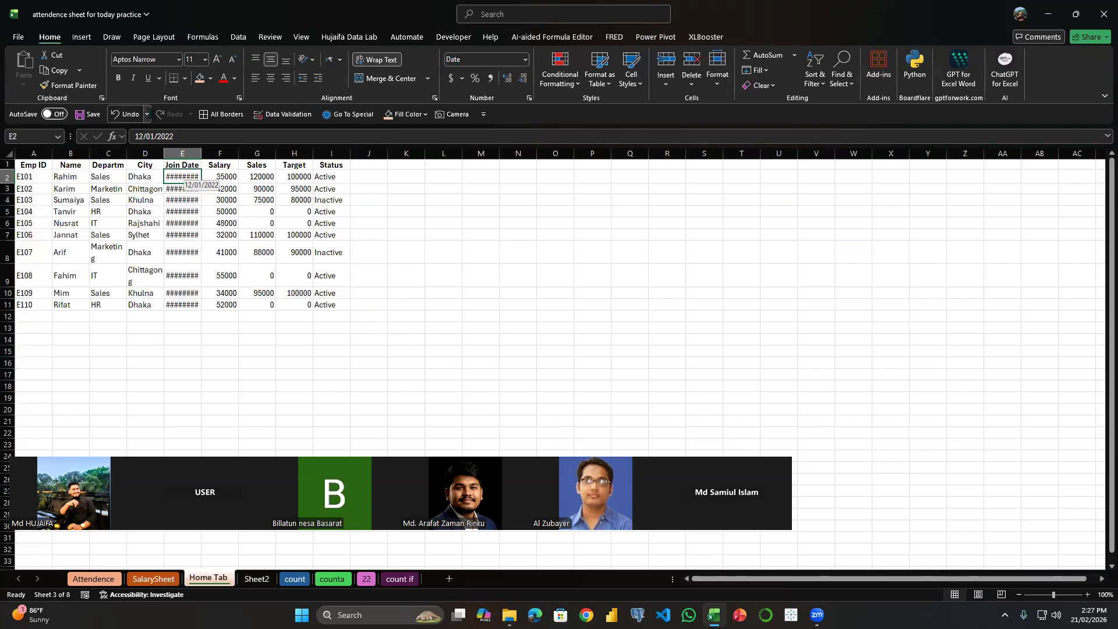
left_click(184, 200)
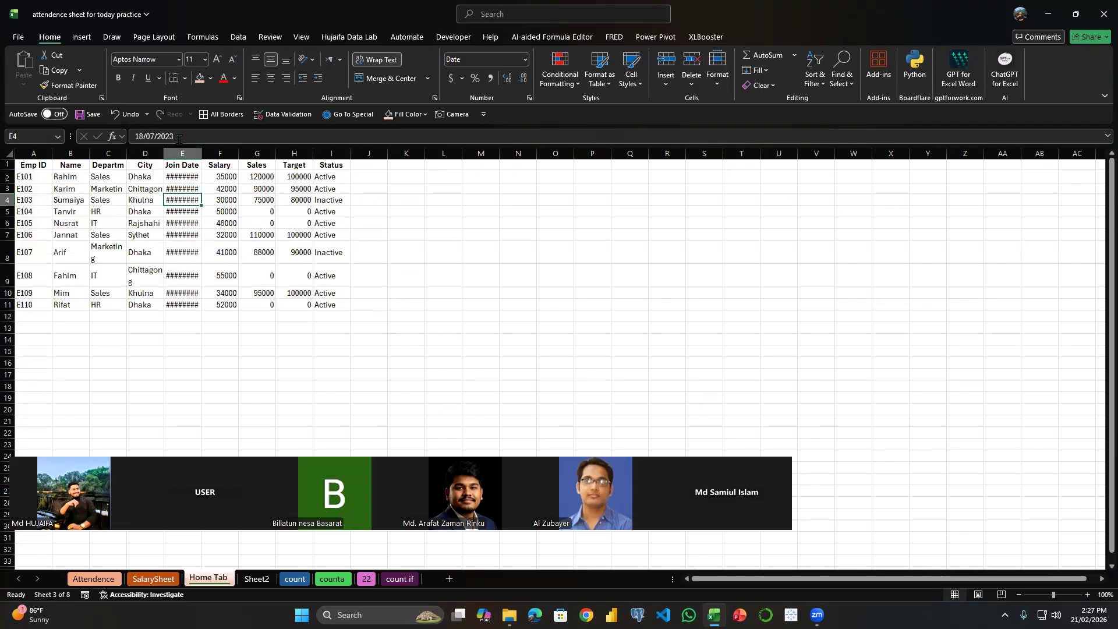
- Try widening the Join Date column to fit its dates, undo that, and shrink the height of row 4
left_click_drag(179, 137, 136, 136)
left_click(213, 180)
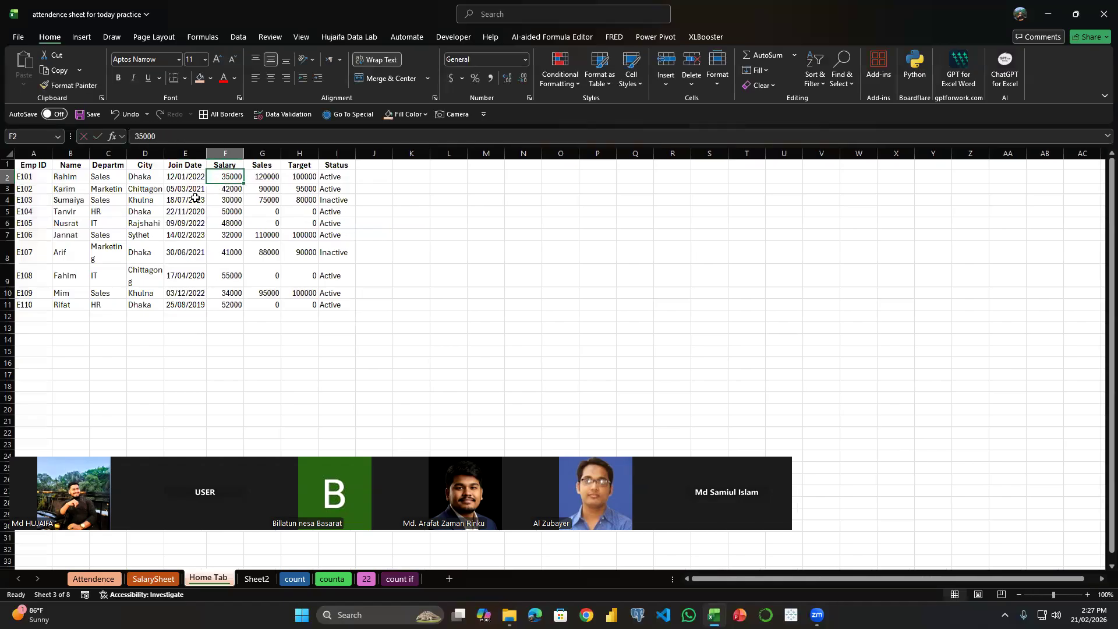
key("ctrl+z")
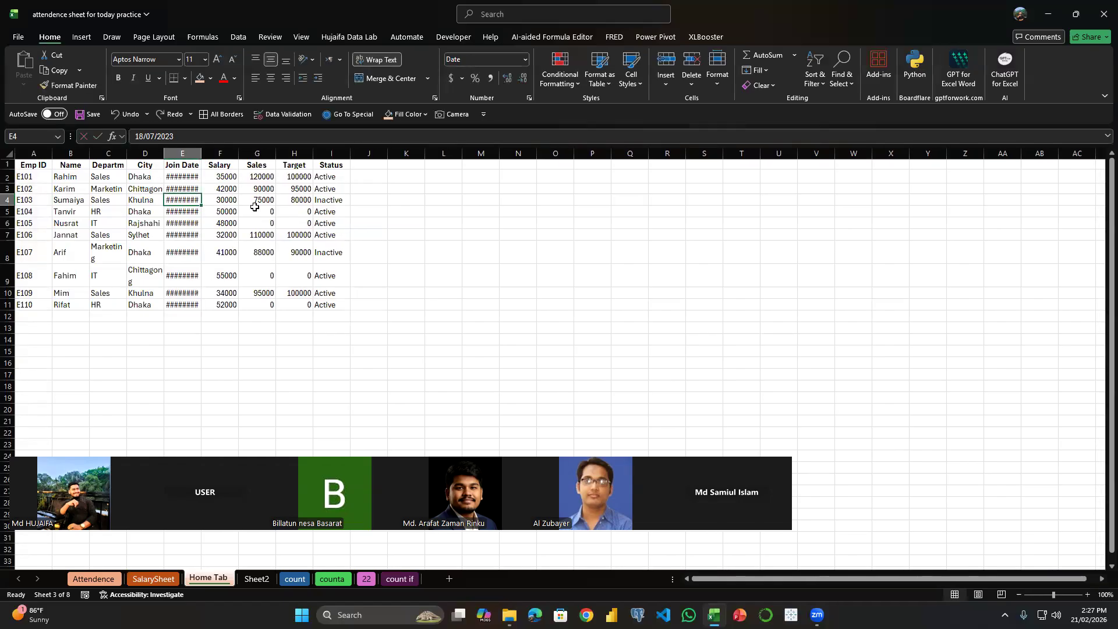
left_click_drag(13, 205, 13, 196)
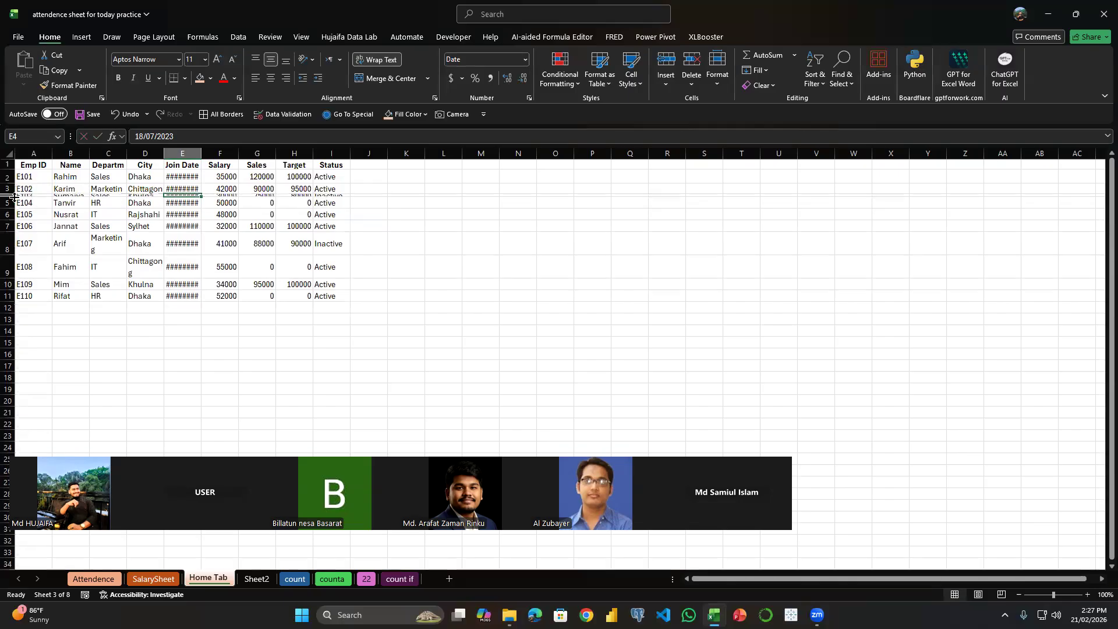
left_click(23, 196)
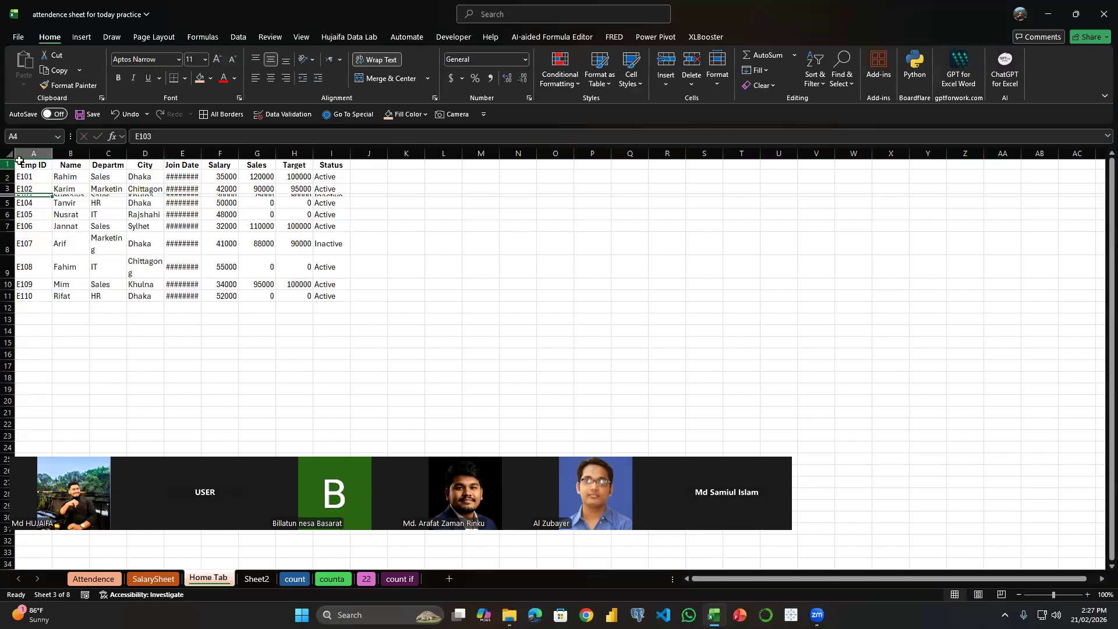
- Autofit the column widths and row heights across the whole Home Tab sheet
scroll(41, 183, "up", 3)
scroll(41, 186, "up", 2)
left_click(60, 156)
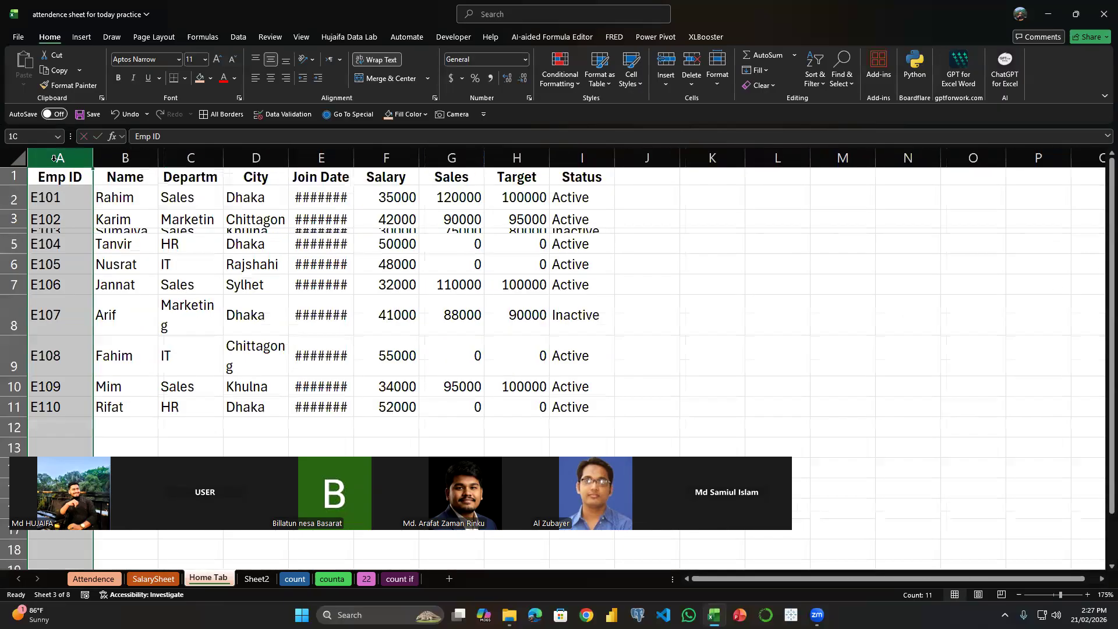
left_click(17, 158)
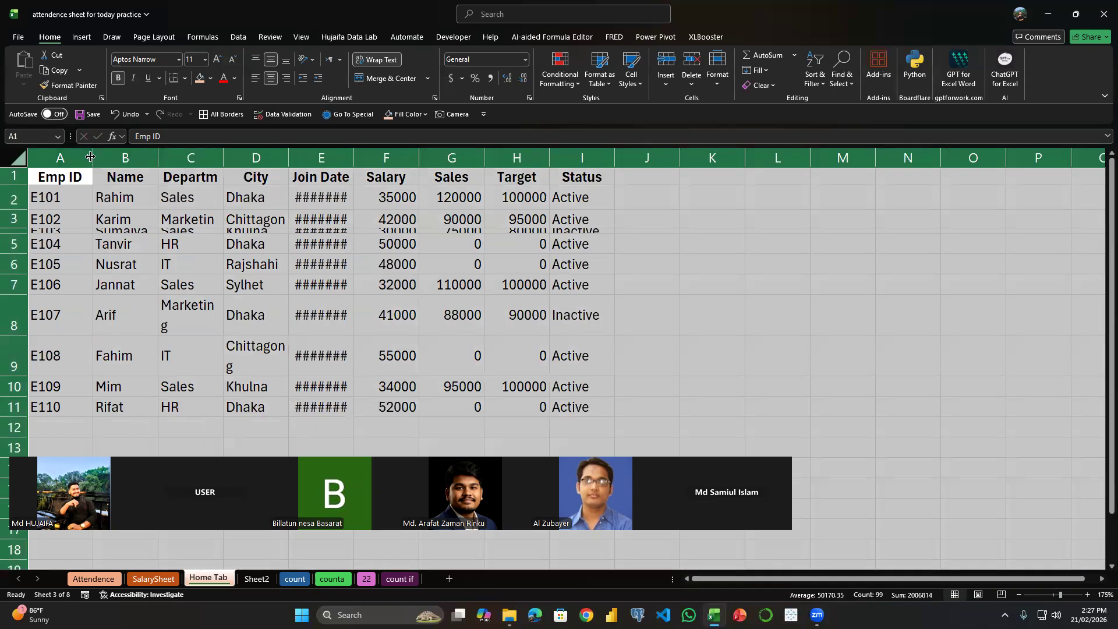
double_click(92, 154)
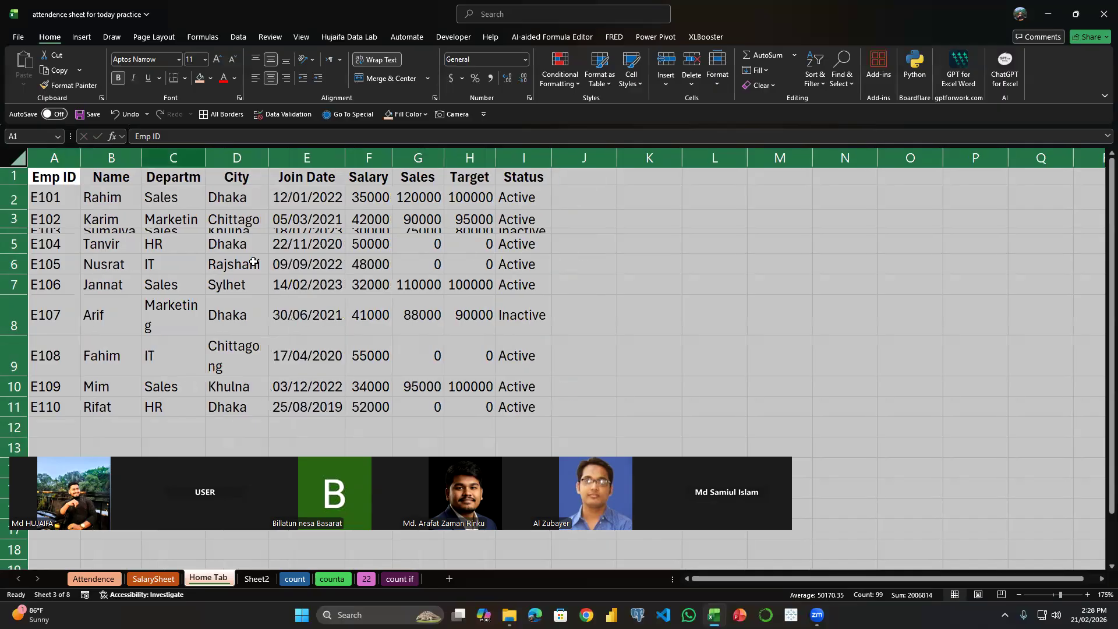
double_click(19, 185)
left_click(247, 268)
scroll(246, 271, "down", 1)
scroll(238, 280, "up", 1)
- Widen the Department column to fit its longest text on one line
left_click(232, 294)
key("ctrl+a")
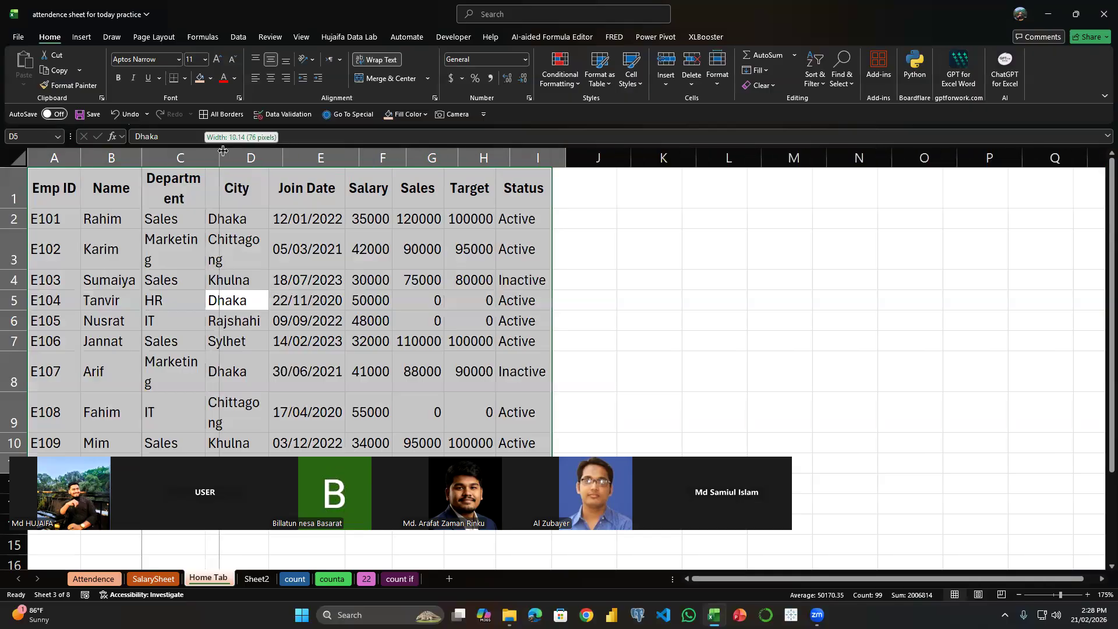
double_click(205, 157)
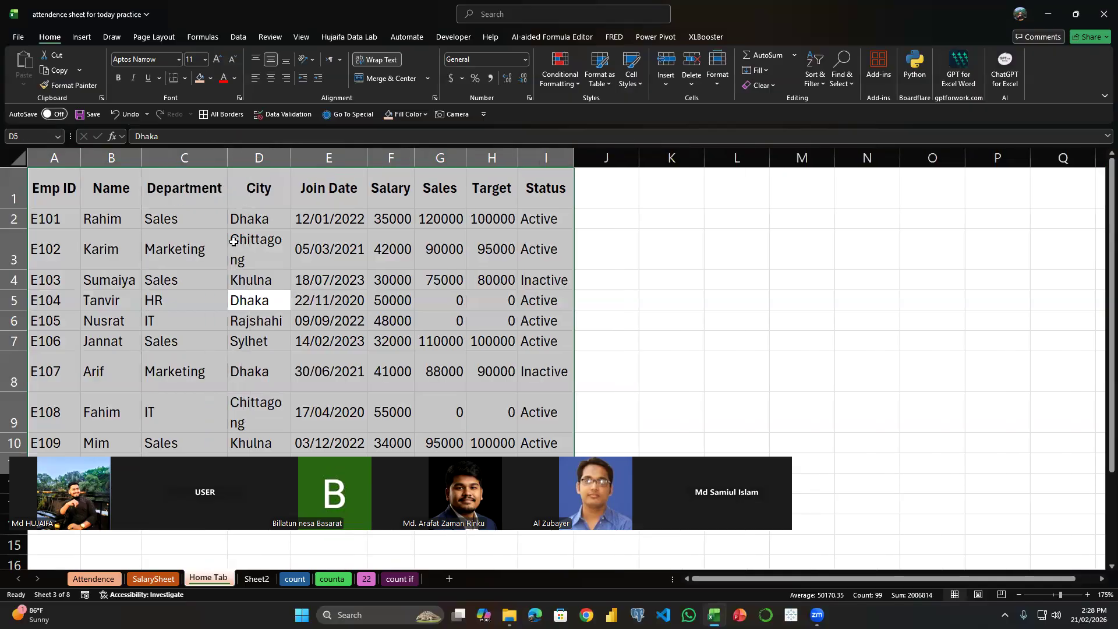
key("ctrl+q")
- Apply all borders to the employee table in A1:I11
left_click(297, 253)
left_click(253, 258)
key("ctrl+a")
scroll(539, 286, "down", 1)
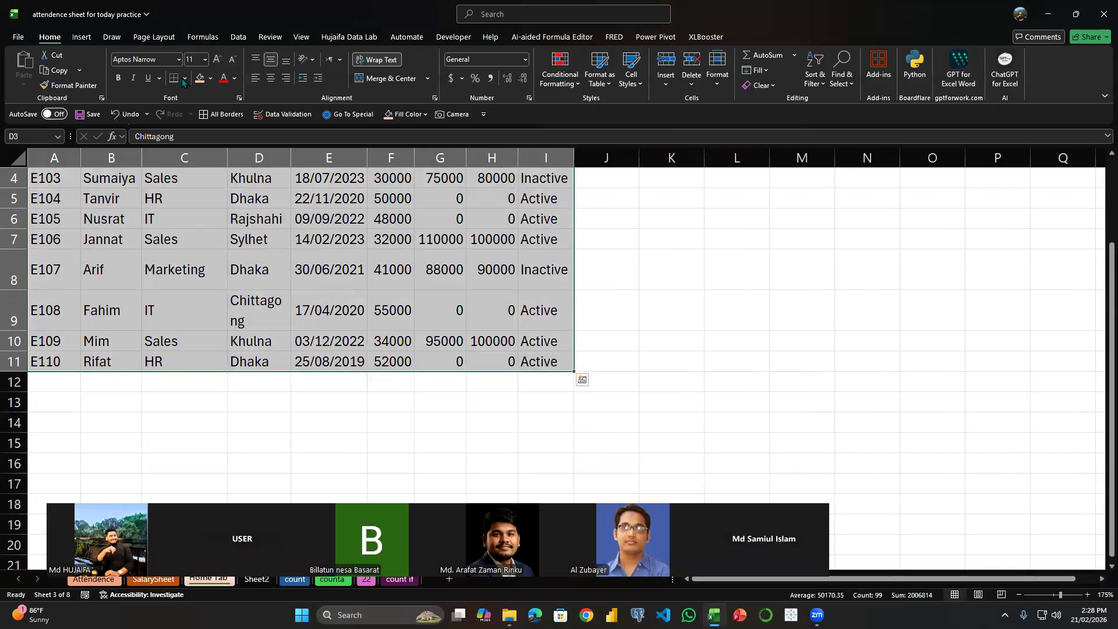
scroll(183, 82, "up", 1)
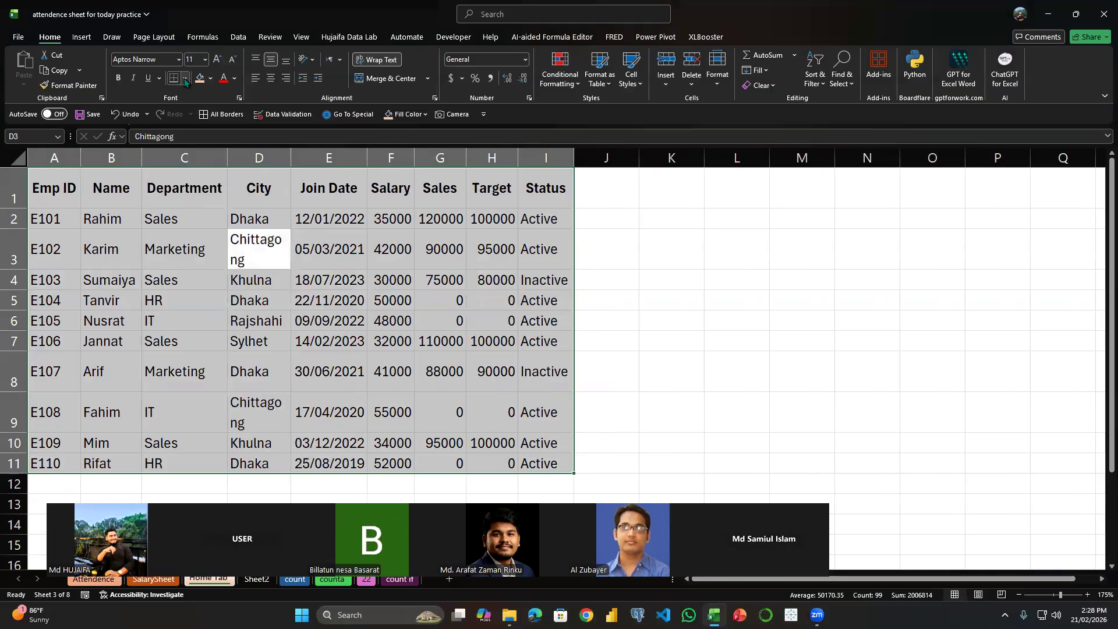
left_click(184, 82)
left_click(200, 193)
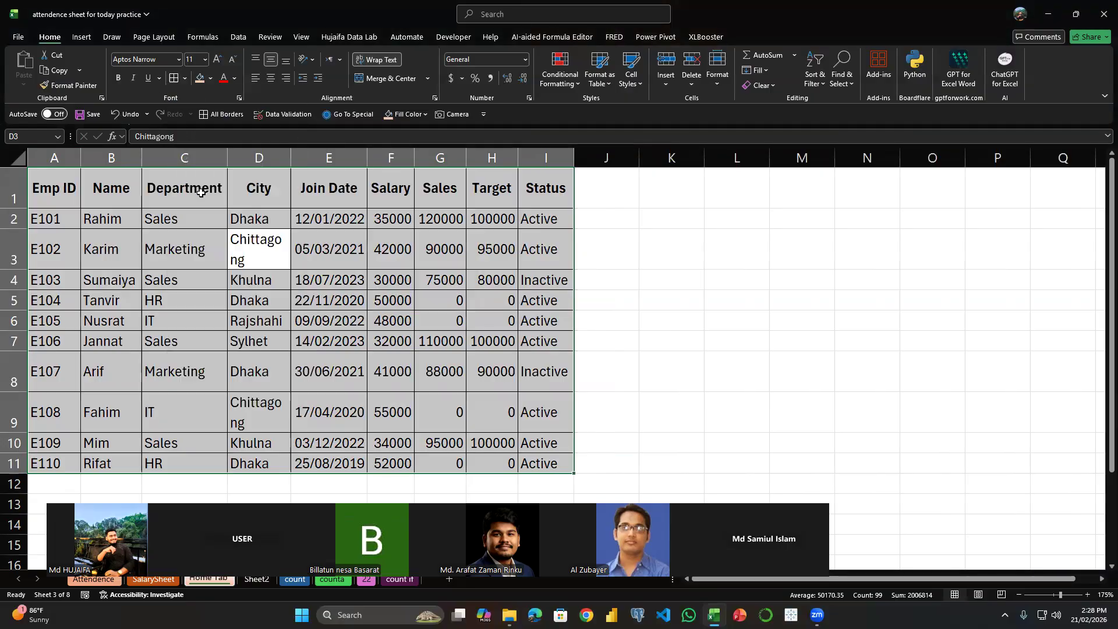
left_click(180, 252)
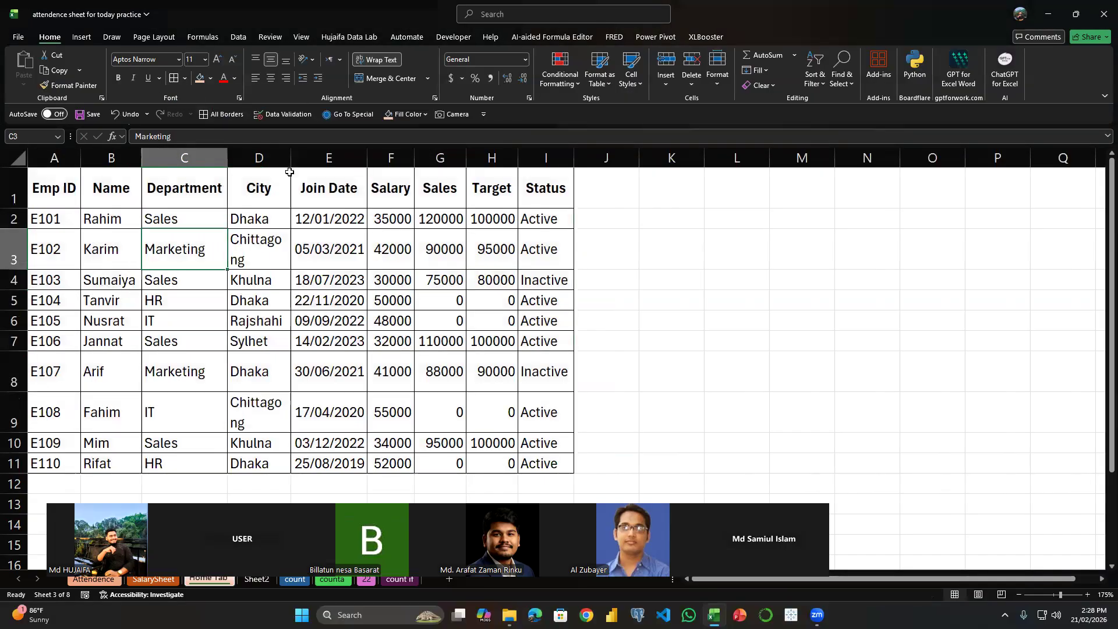
- Widen the City column and autofit the row heights and column widths of the whole sheet
left_click_drag(291, 157, 316, 155)
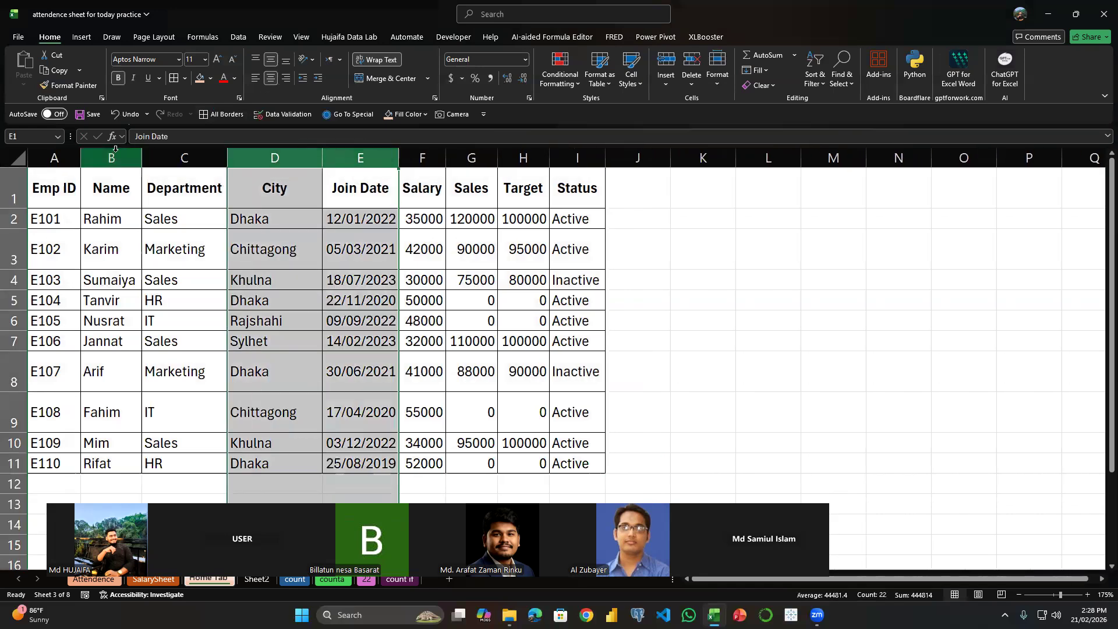
left_click(325, 248)
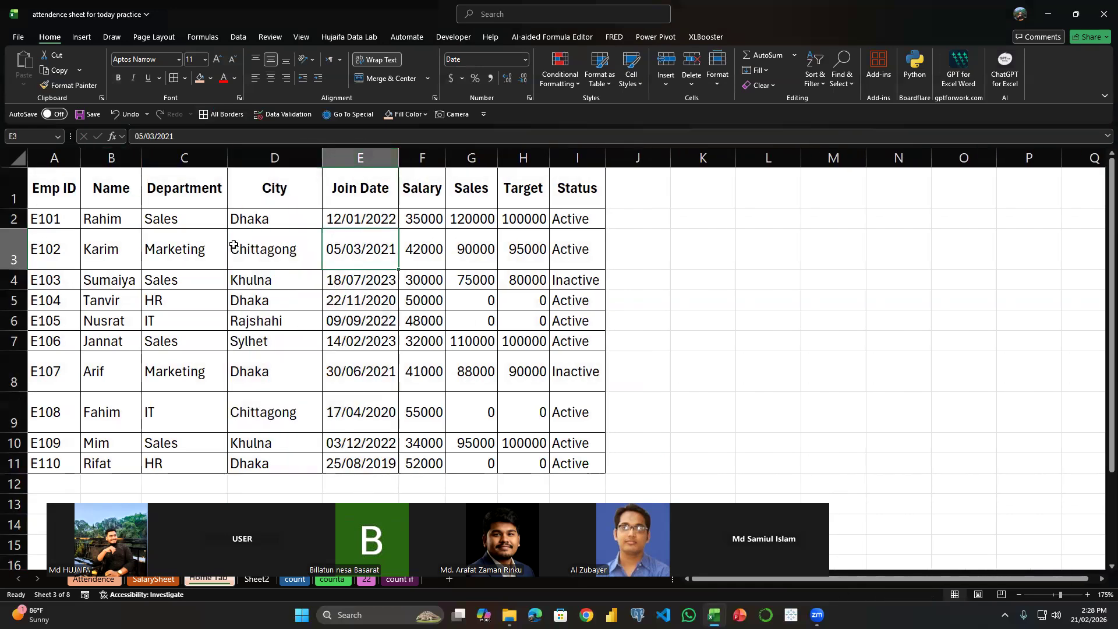
left_click(19, 158)
double_click(18, 208)
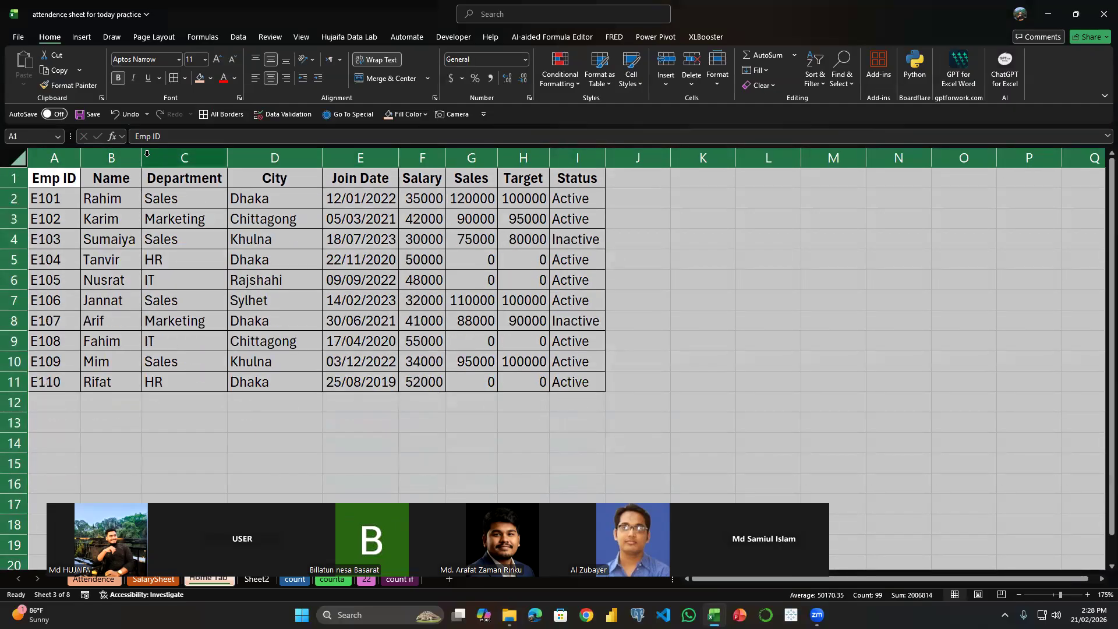
double_click(141, 157)
left_click(280, 237)
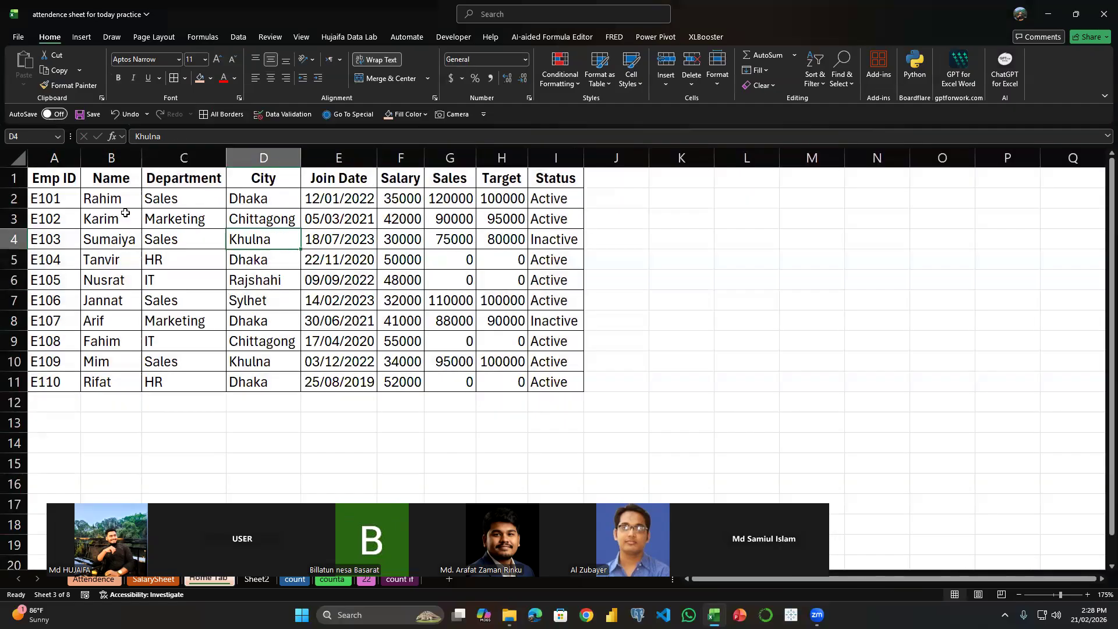
left_click_drag(58, 179, 556, 382)
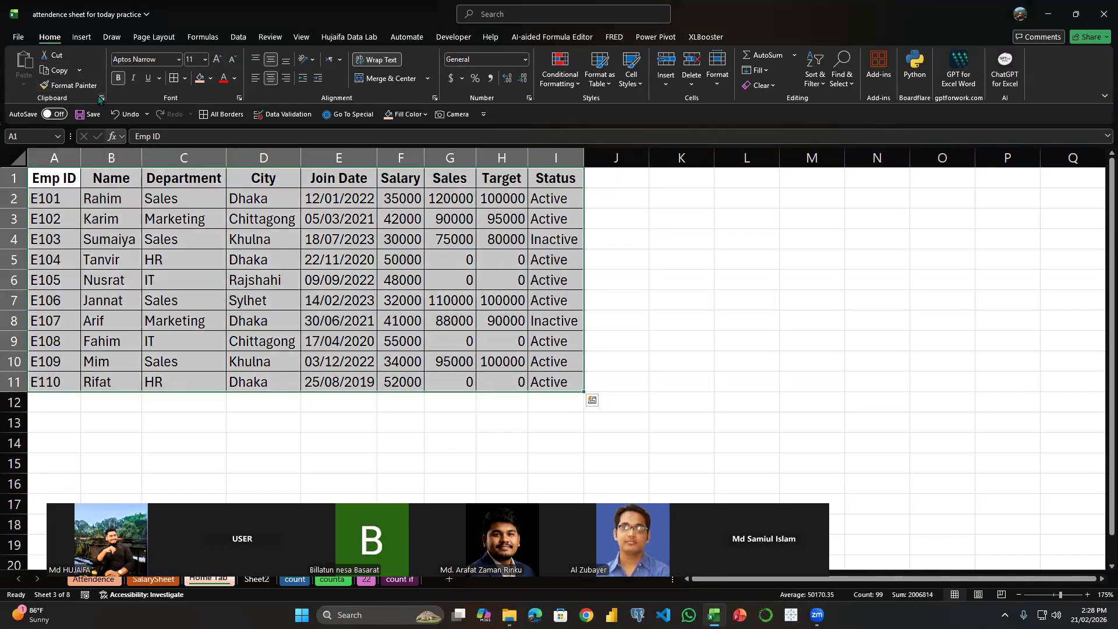
left_click(48, 57)
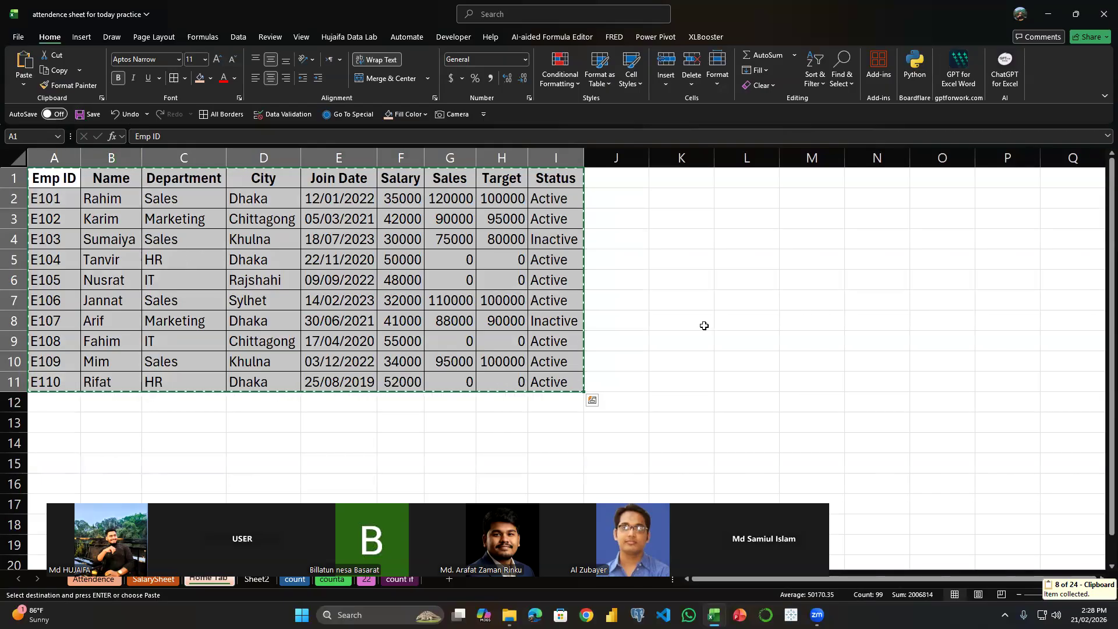
left_click(740, 268)
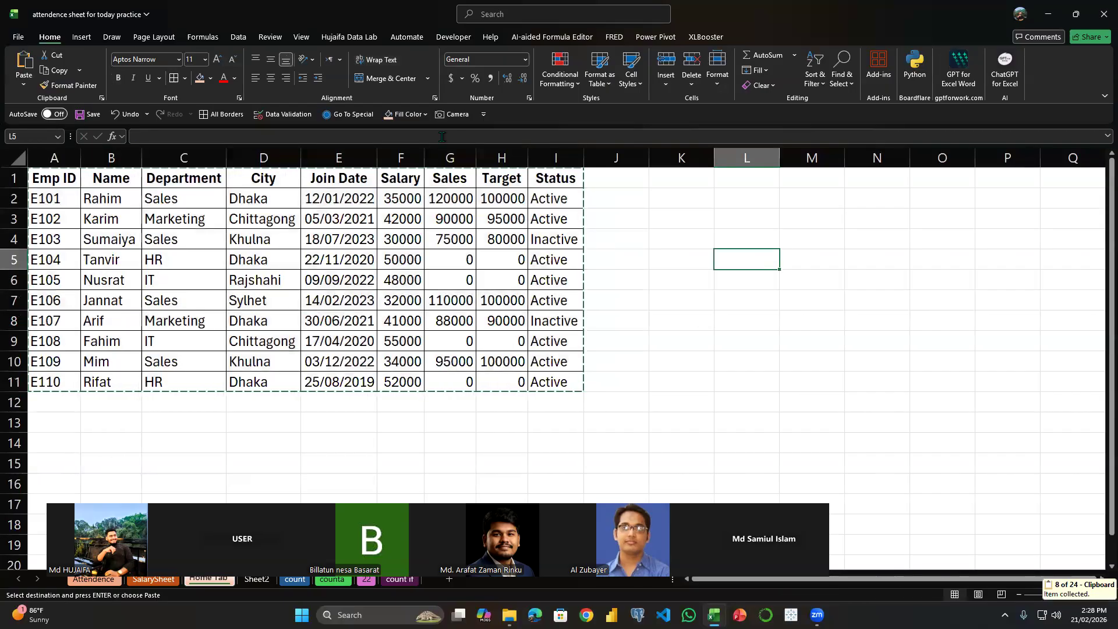
left_click(28, 76)
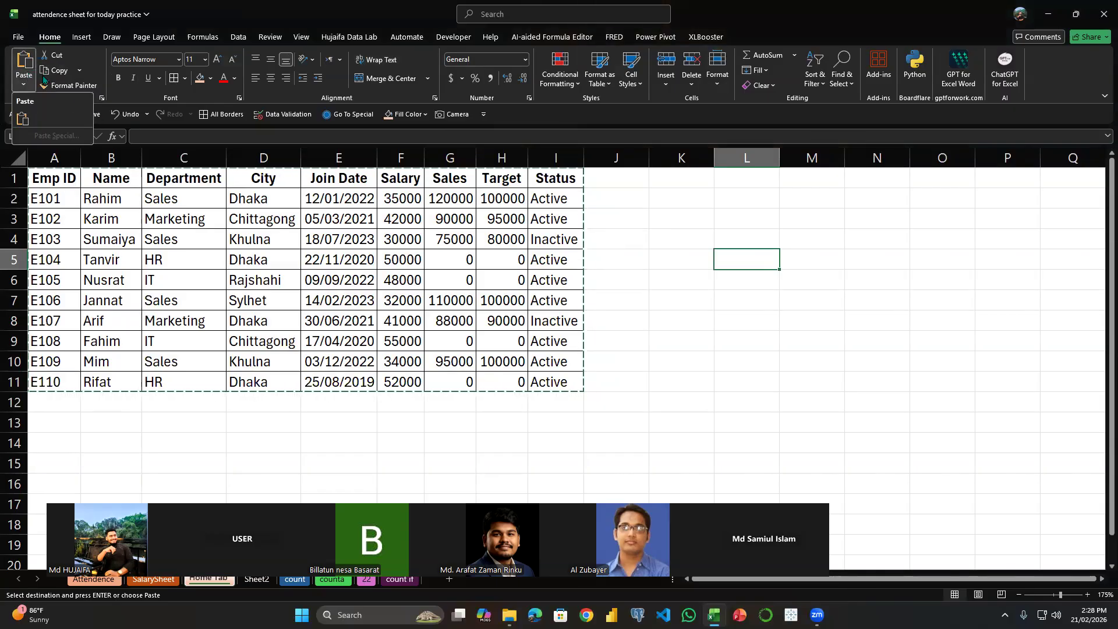
key("Escape")
- Cut the employee table A1:I11 and paste it starting at M5
left_click(41, 241)
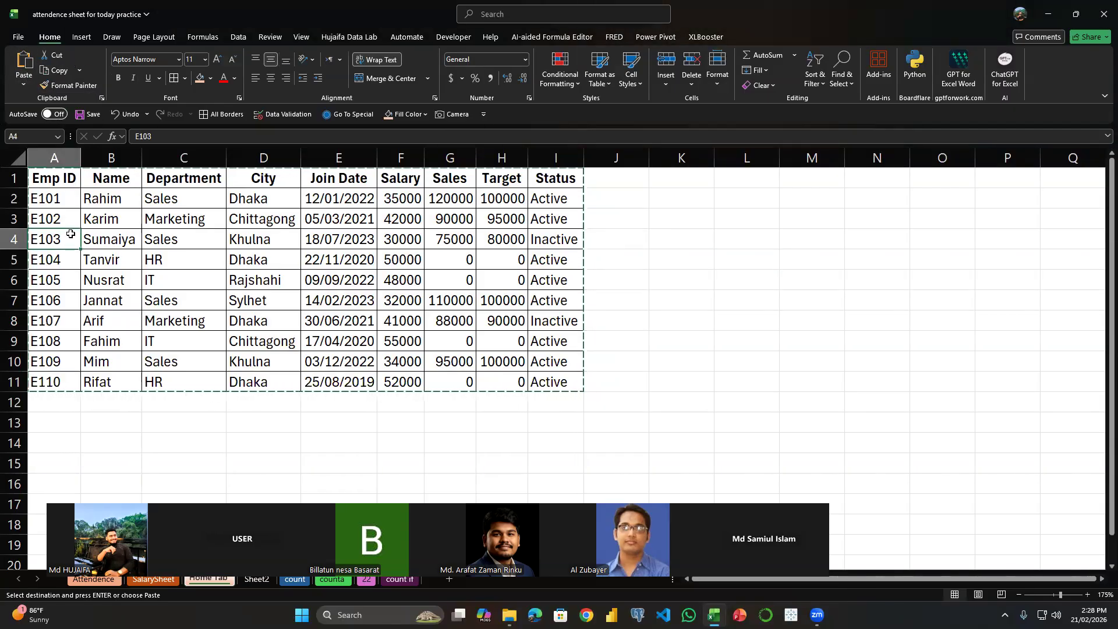
key("ctrl+a")
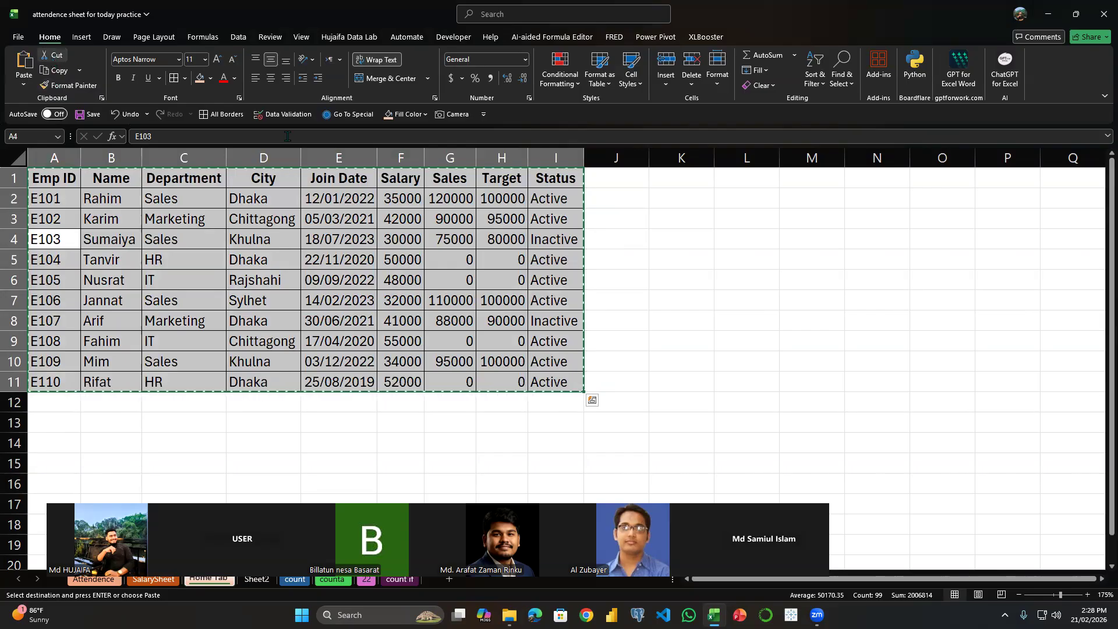
left_click(815, 268)
left_click(11, 72)
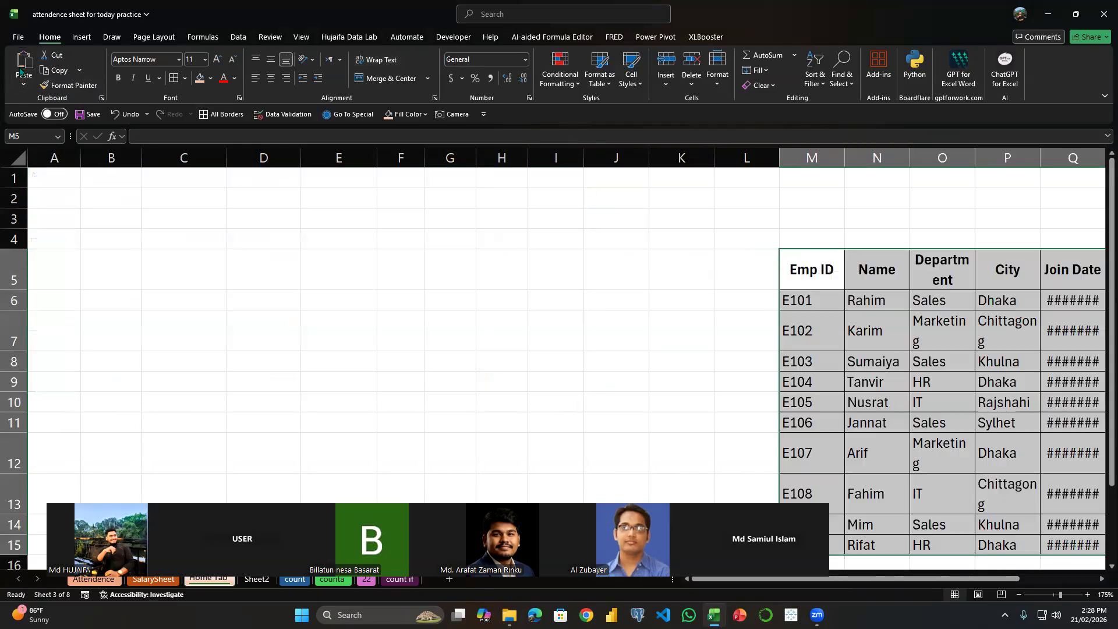
scroll(844, 257, "down", 1)
scroll(931, 466, "up", 1)
scroll(953, 526, "right", 4)
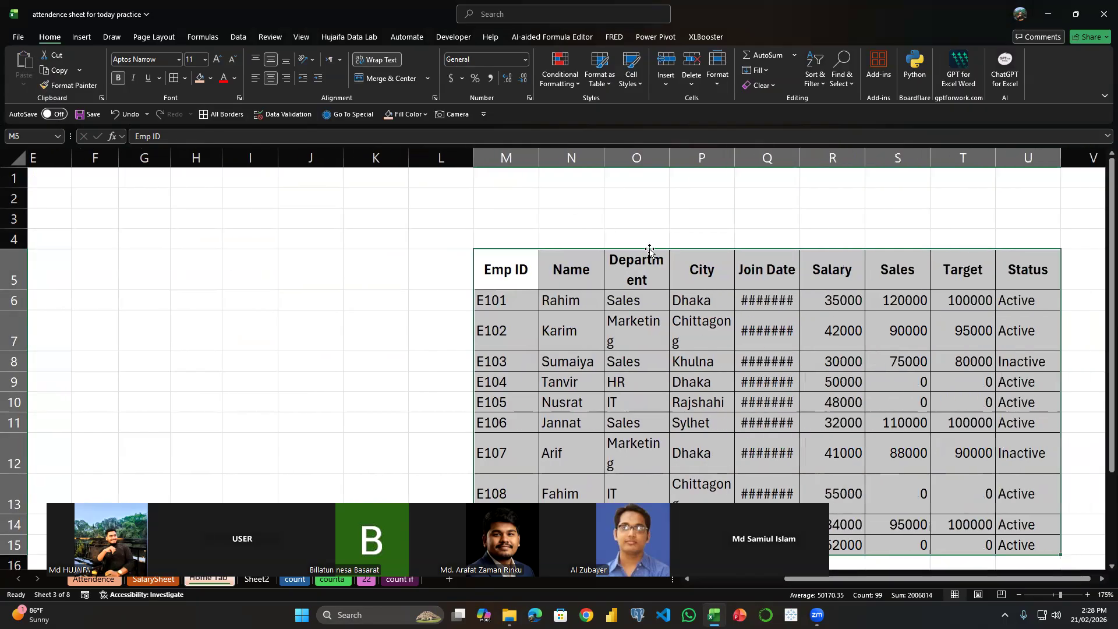
- Copy the employee table A1:I11 and paste the copy starting at cell K4
left_click(638, 261)
left_click(689, 329)
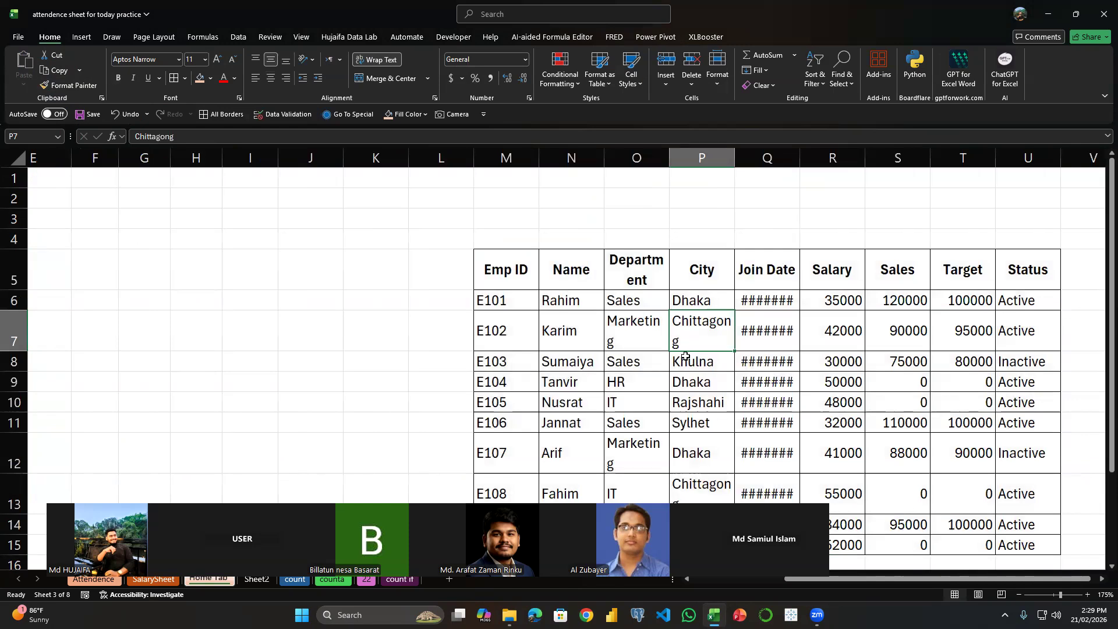
key("ctrl+a")
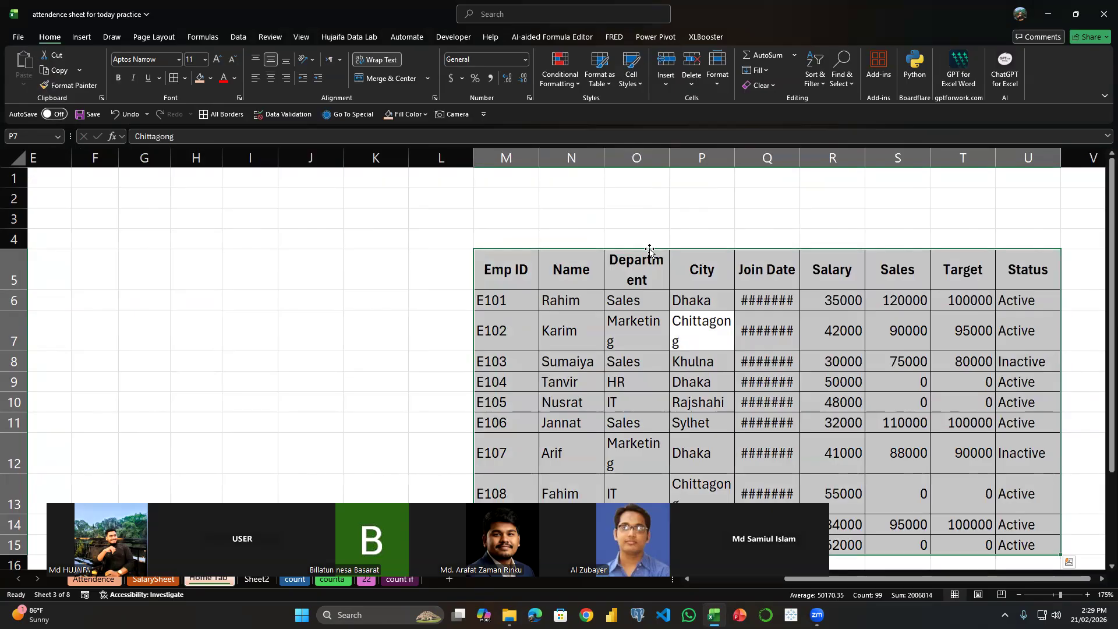
left_click_drag(650, 250, 4, 119)
left_click(58, 70)
left_click(657, 238)
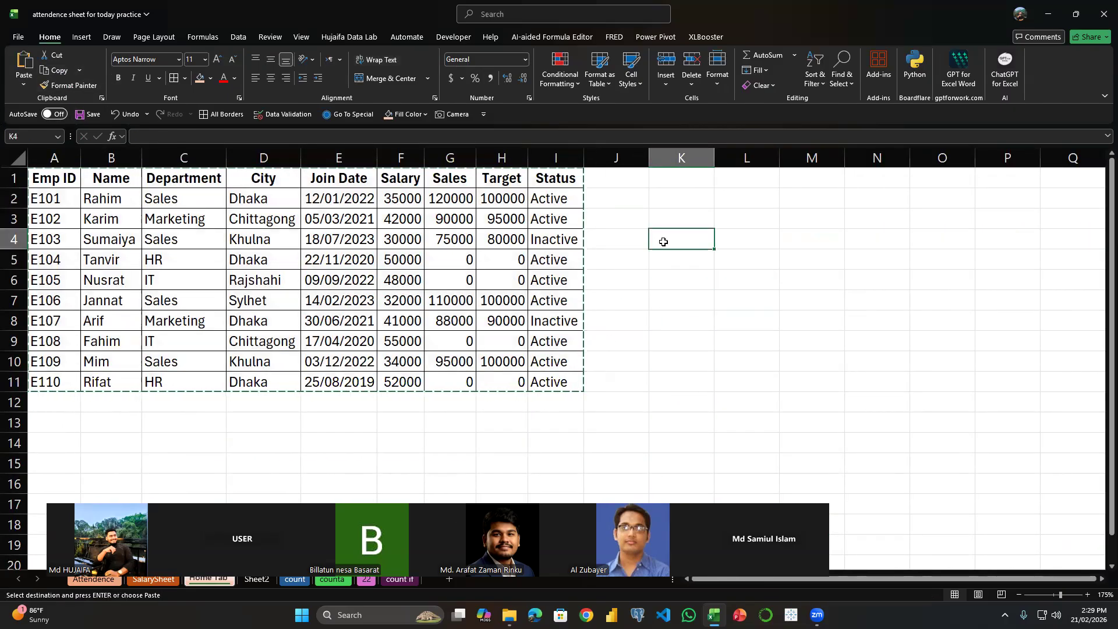
key("ctrl+v")
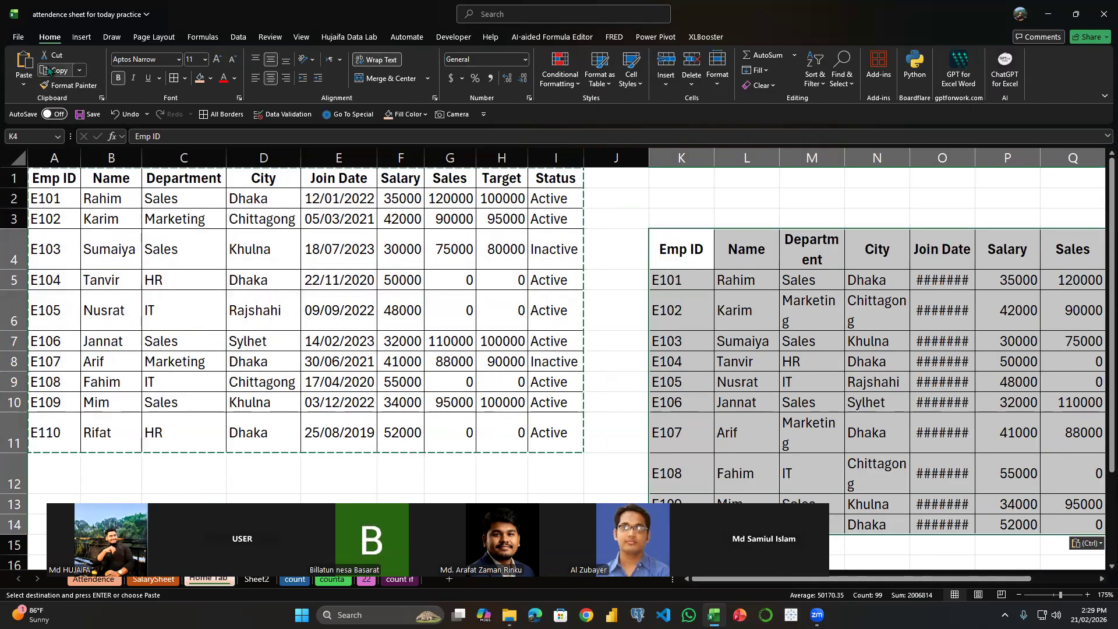
- Undo the paste of the employee table at cell K4
left_click(81, 70)
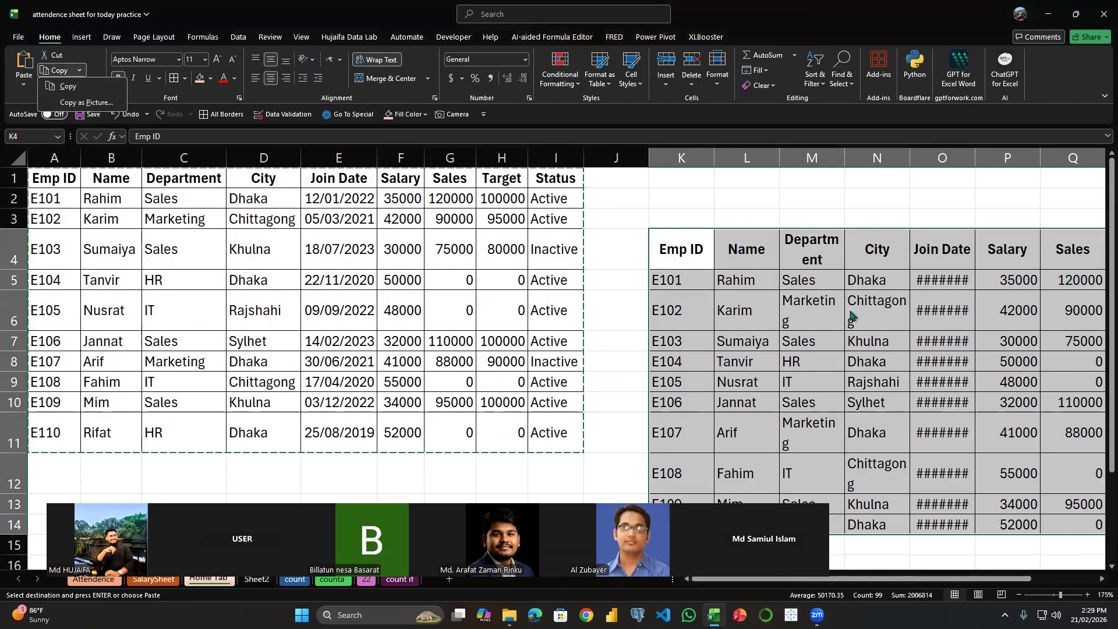
left_click(784, 280)
key("ctrl+z")
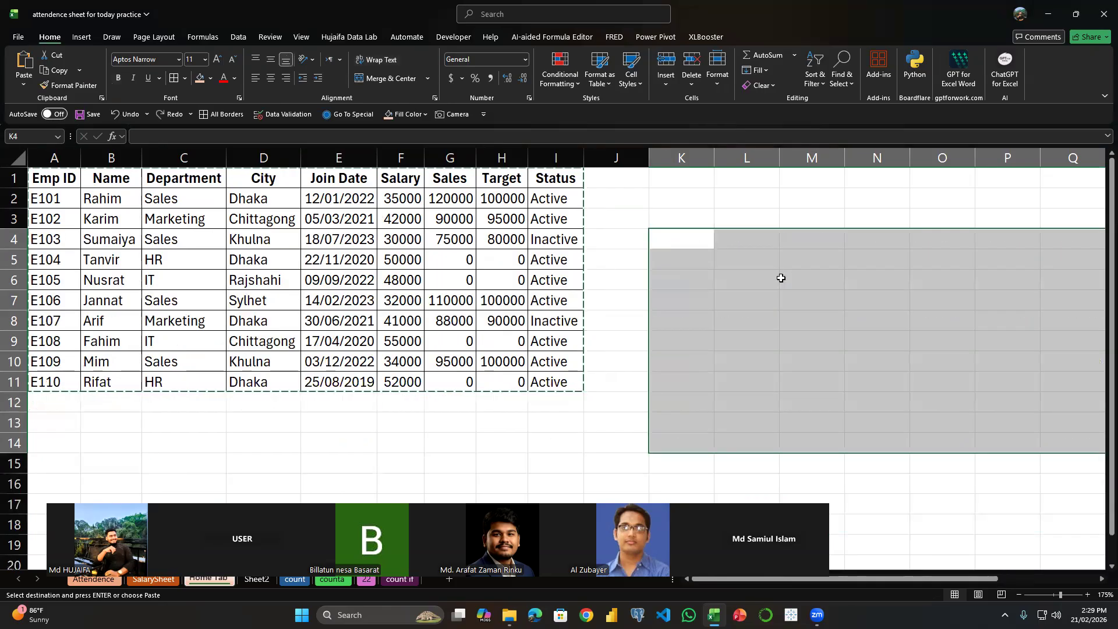
- Copy the employee table as a picture as shown on screen, paste it at M4 and move it to overlap the original table's last columns
key("ctrl+Home")
key("ctrl+a")
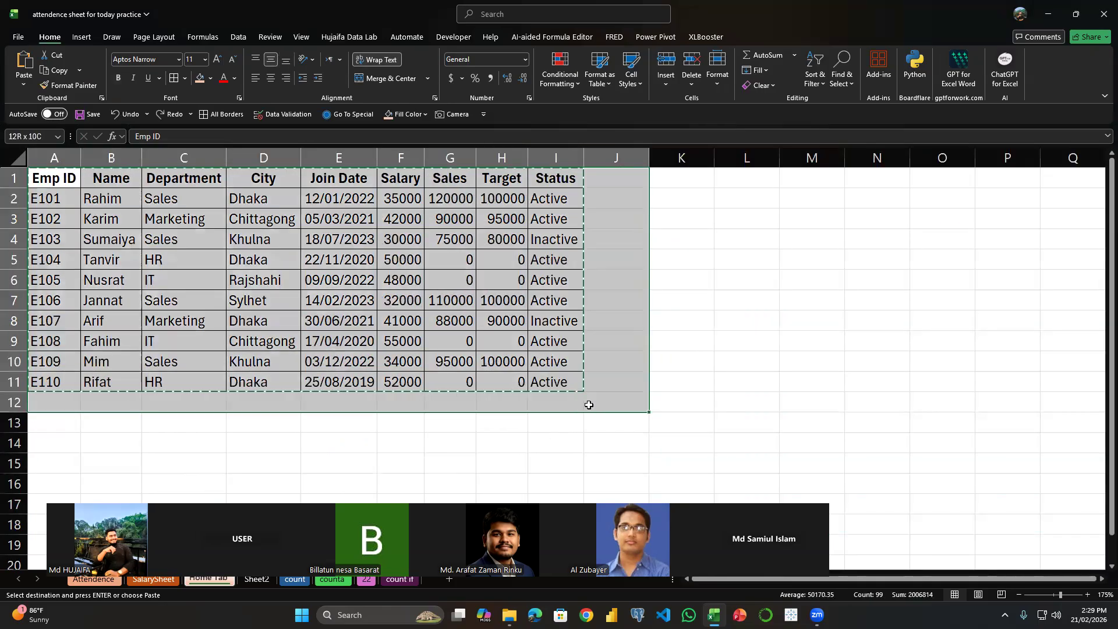
left_click(80, 70)
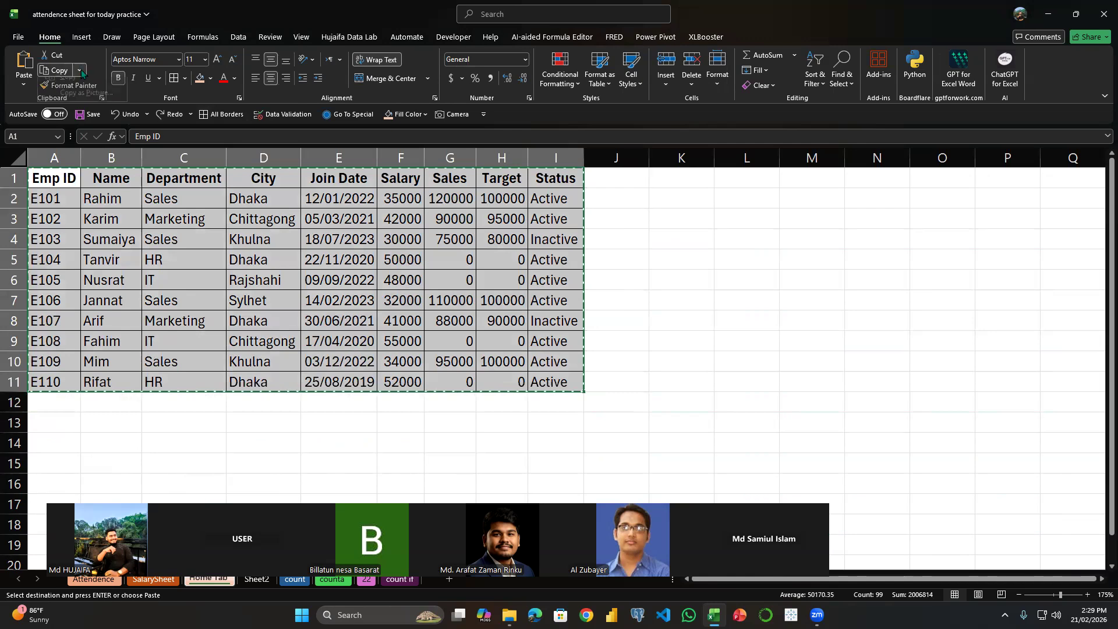
left_click(83, 105)
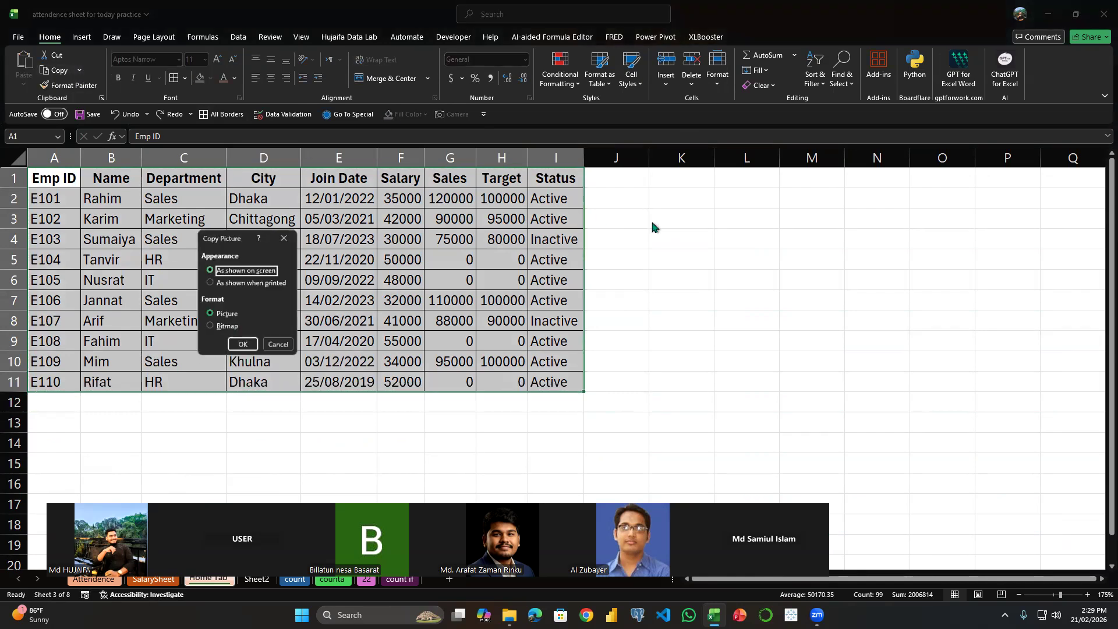
left_click(243, 346)
left_click(784, 249)
key("ctrl+v")
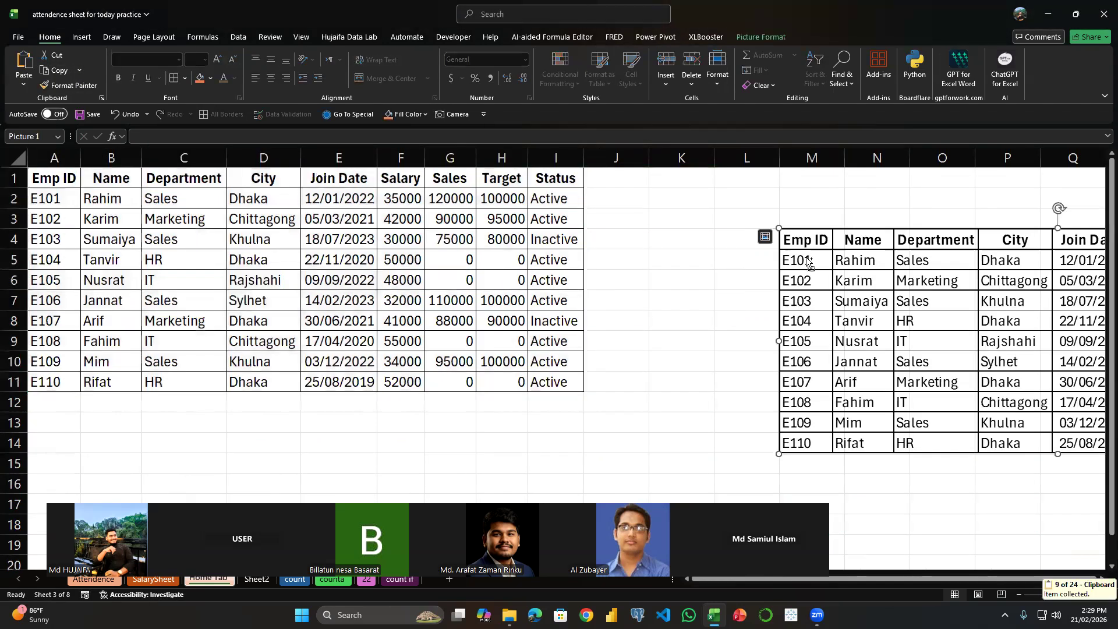
left_click_drag(912, 234, 729, 218)
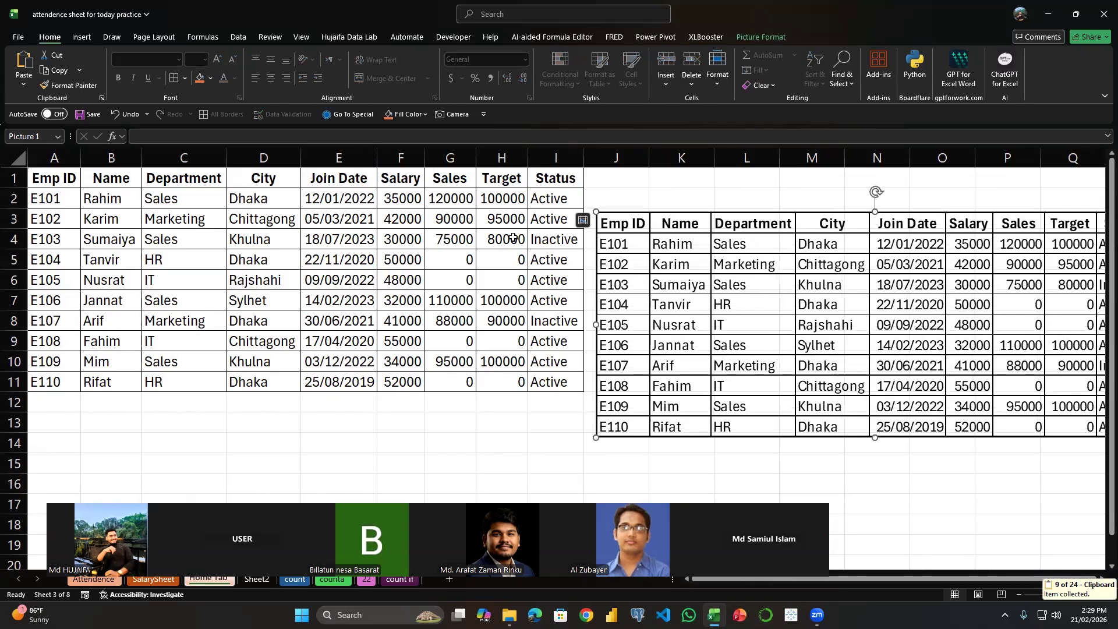
left_click_drag(808, 220, 717, 227)
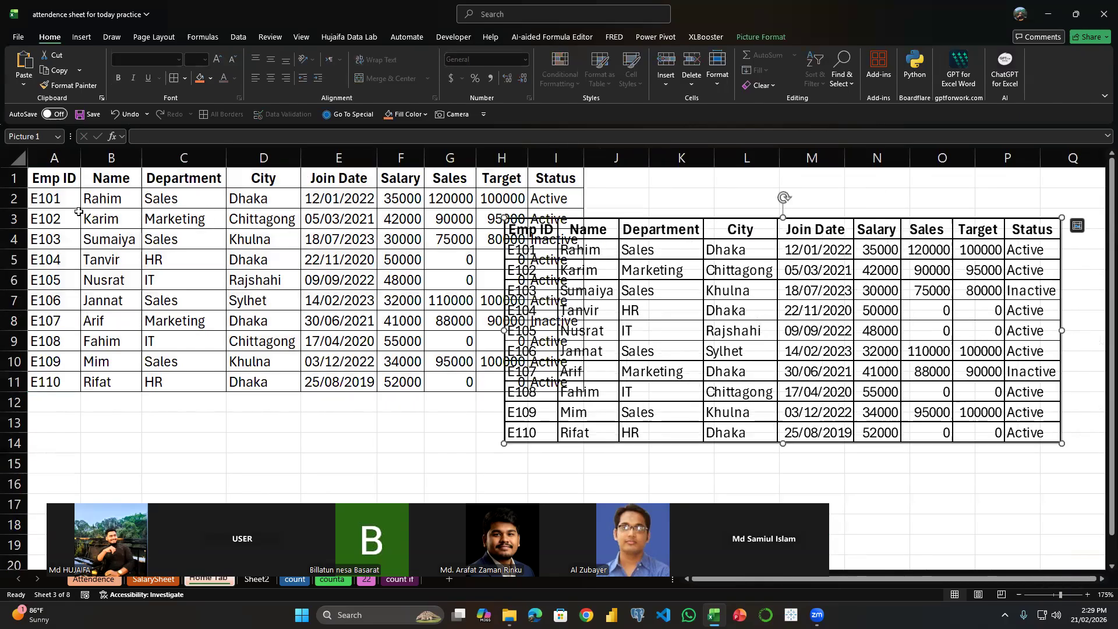
- Replace the employee's name in cell B2 with a different first name
left_click(115, 205)
type("foyal")
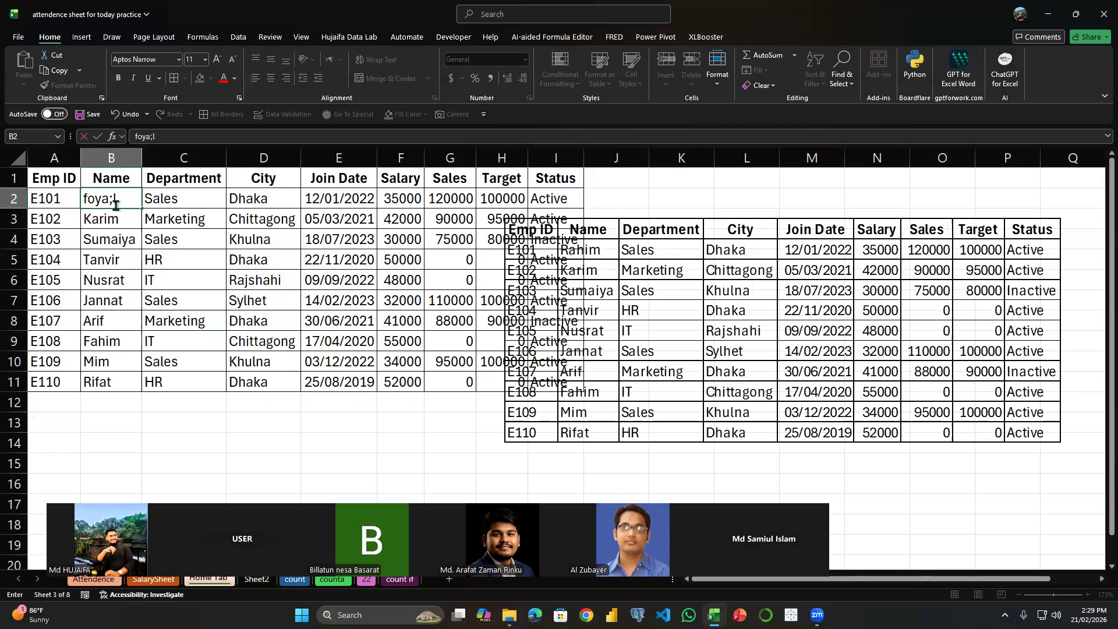
key("Return")
- Move the table picture off the original table and delete it
left_click_drag(827, 259, 899, 256)
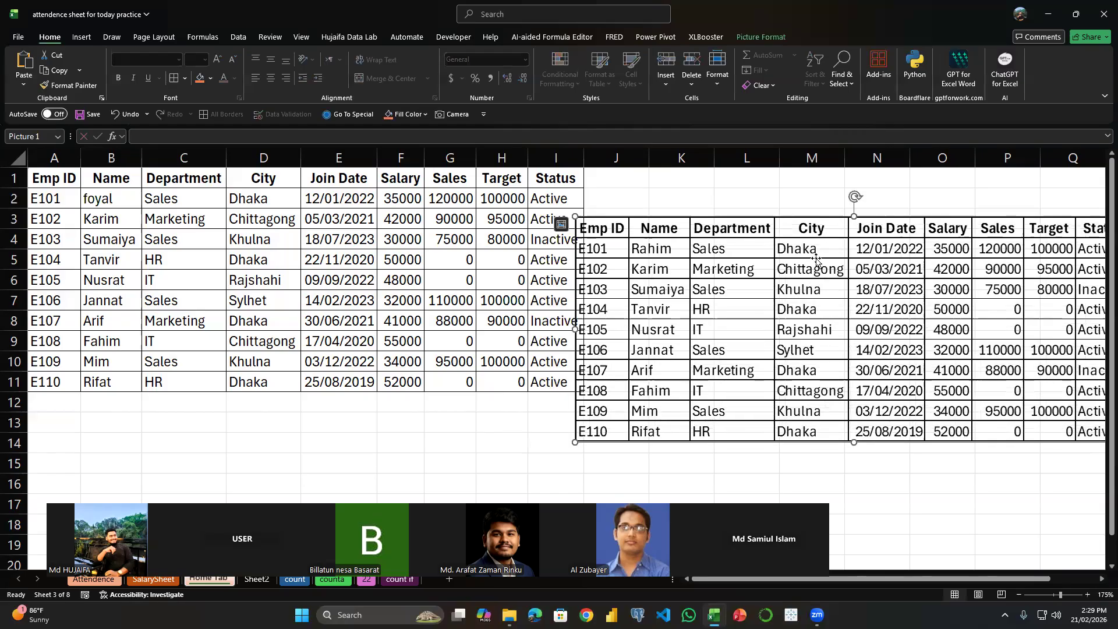
key("Delete")
- Copy the updated employee table as a picture, as shown on screen and in Picture format
left_click(124, 221)
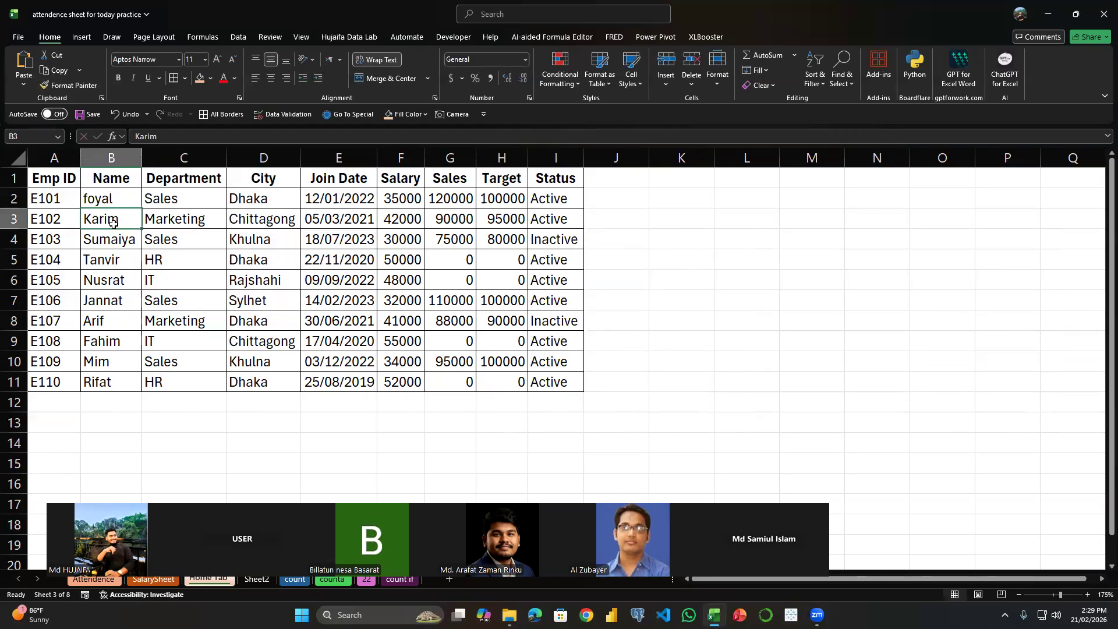
key("ctrl+a")
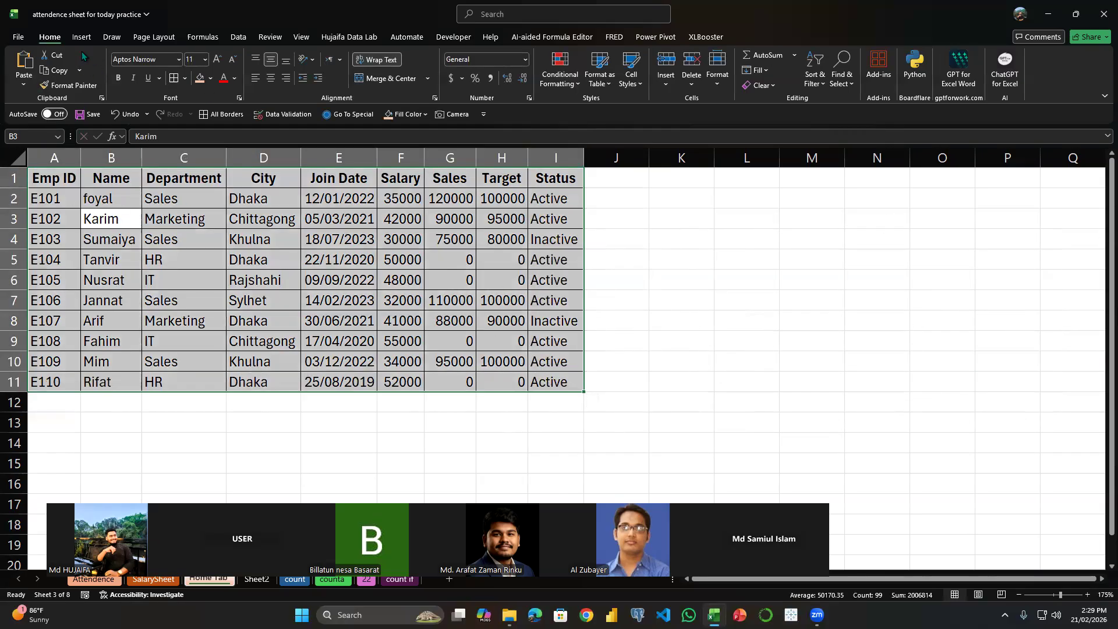
left_click(79, 70)
left_click(74, 106)
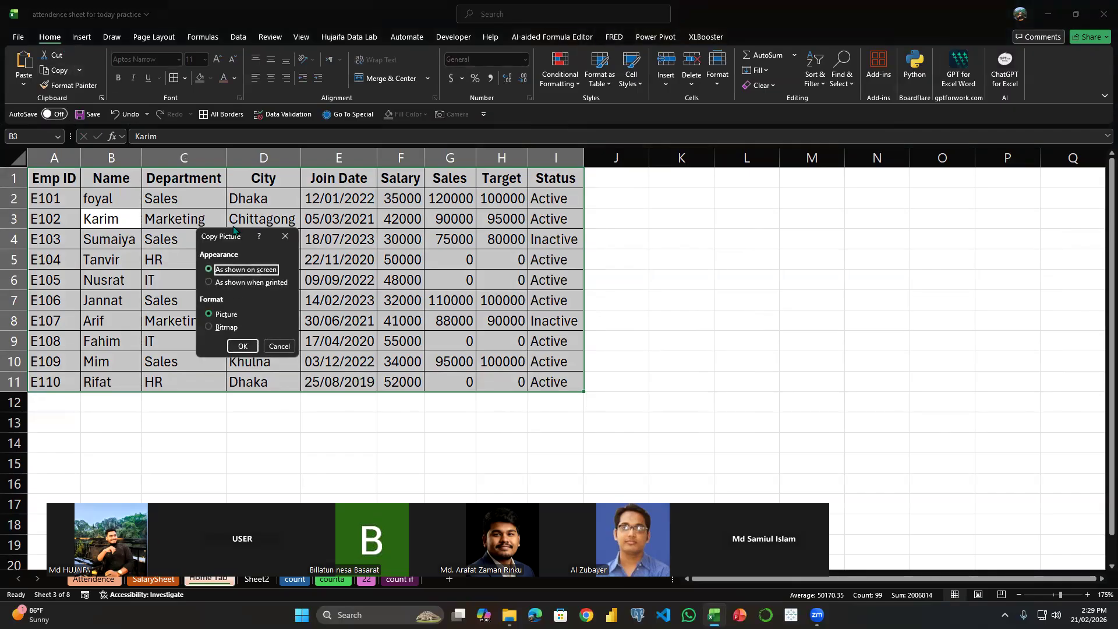
left_click(242, 346)
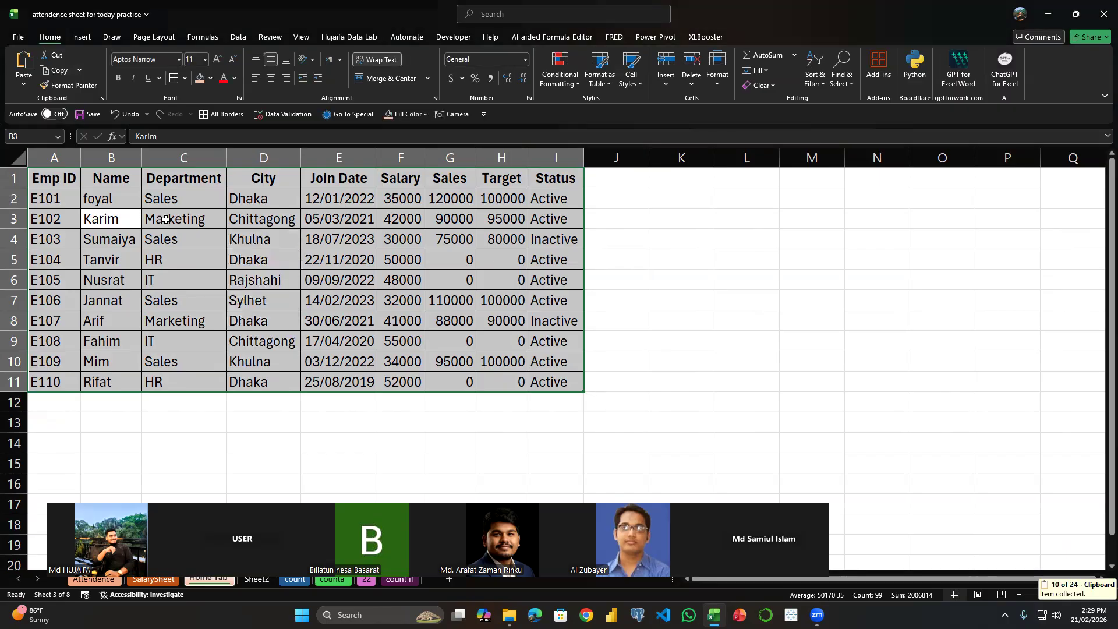
- Copy the employee table again as an on-screen picture and paste it at cell L7
left_click(249, 225)
key("ctrl+a")
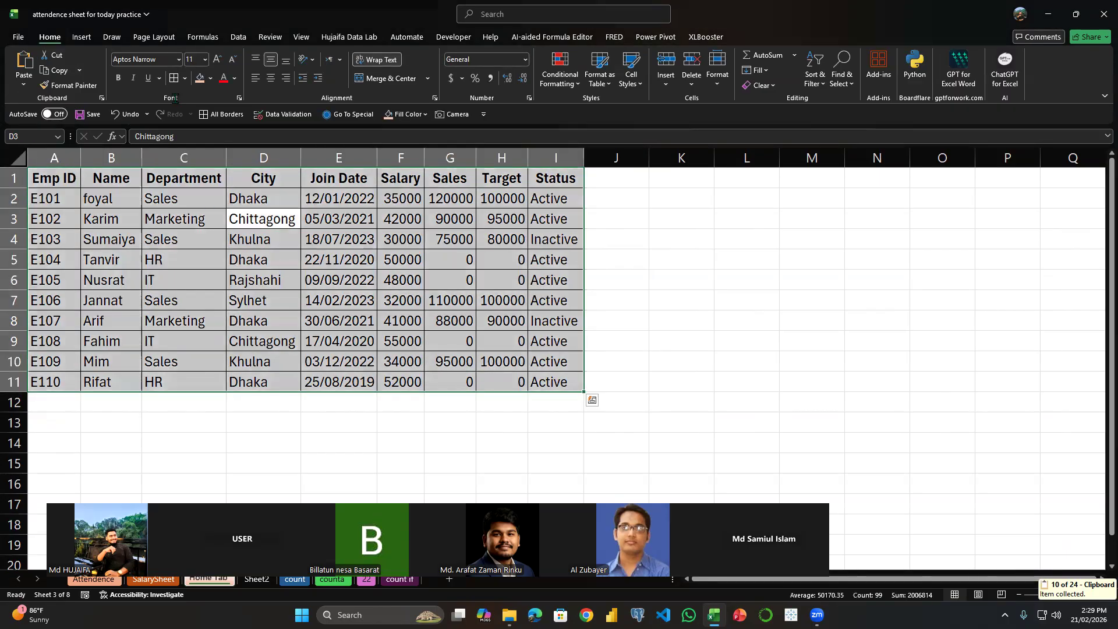
left_click(79, 70)
left_click(84, 105)
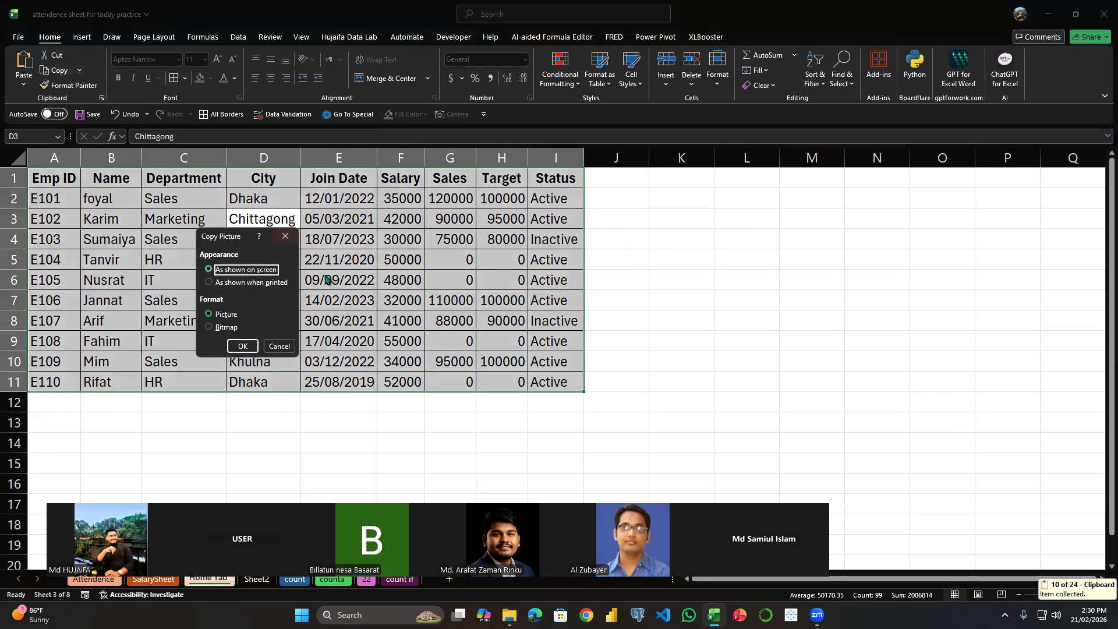
left_click(242, 346)
left_click(725, 300)
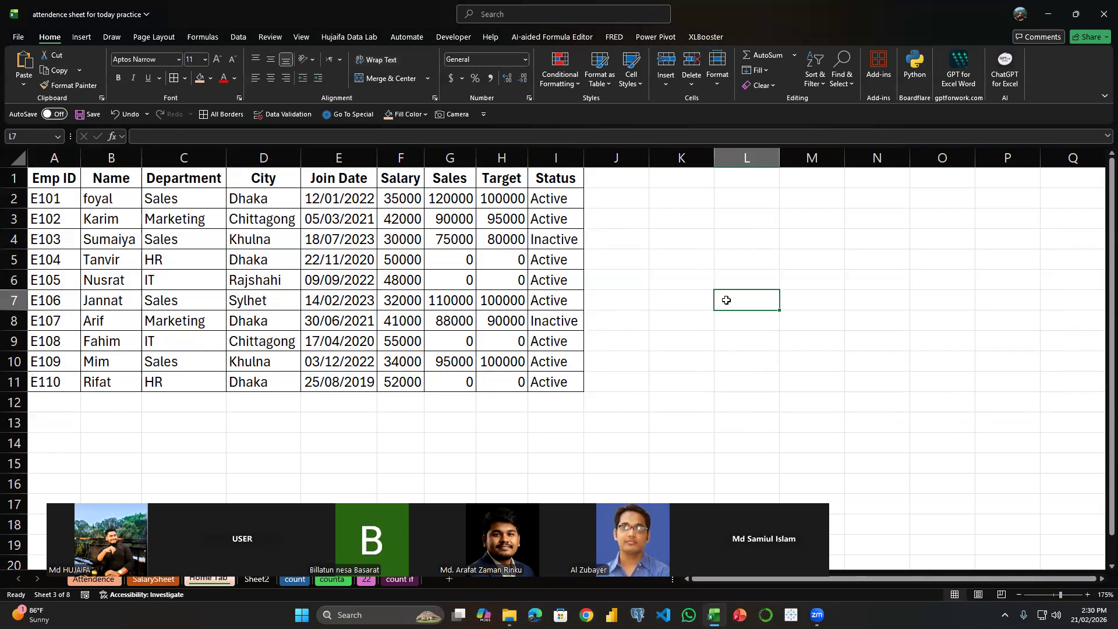
key("ctrl+v")
- Shift the newly pasted table picture toward the original table and delete it
left_click_drag(762, 296, 627, 243)
key("Delete")
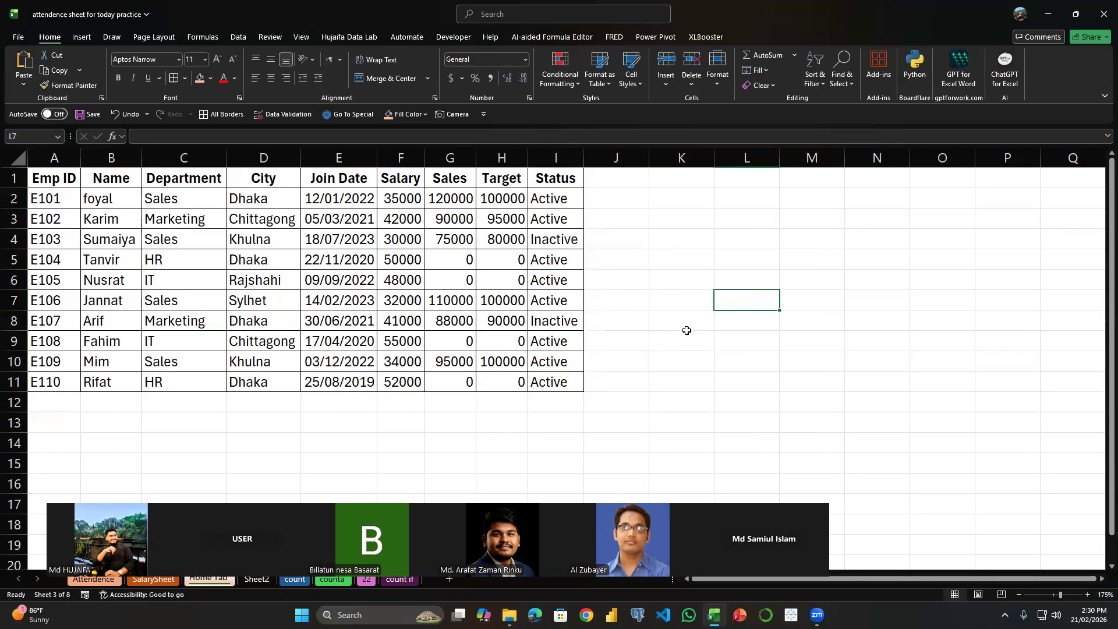
left_click(24, 82)
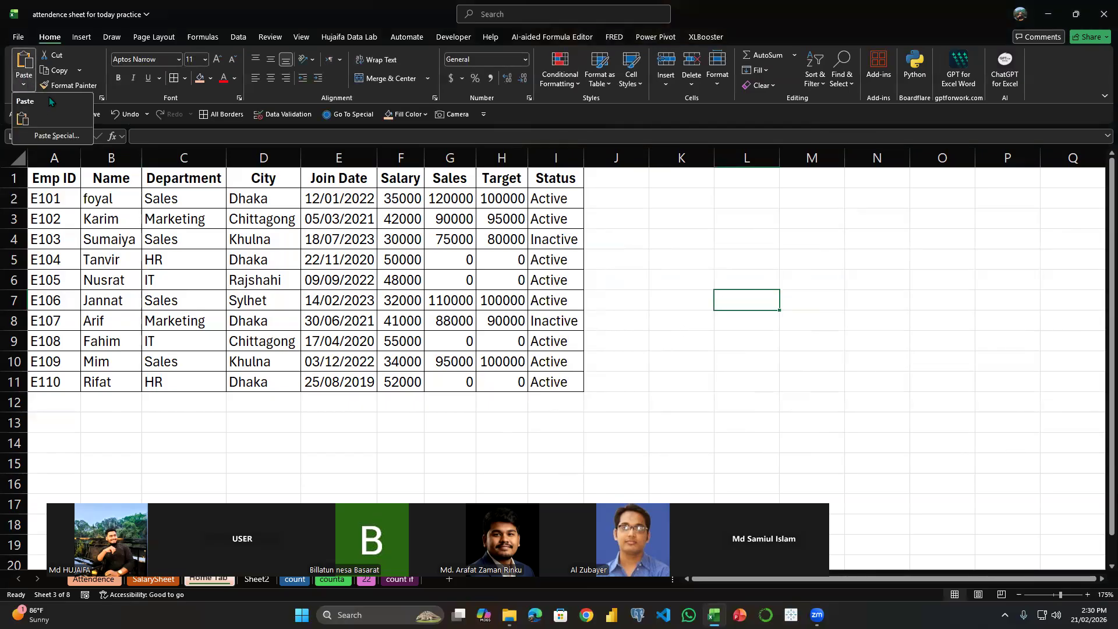
key("Escape")
left_click(157, 219)
key("ctrl+a")
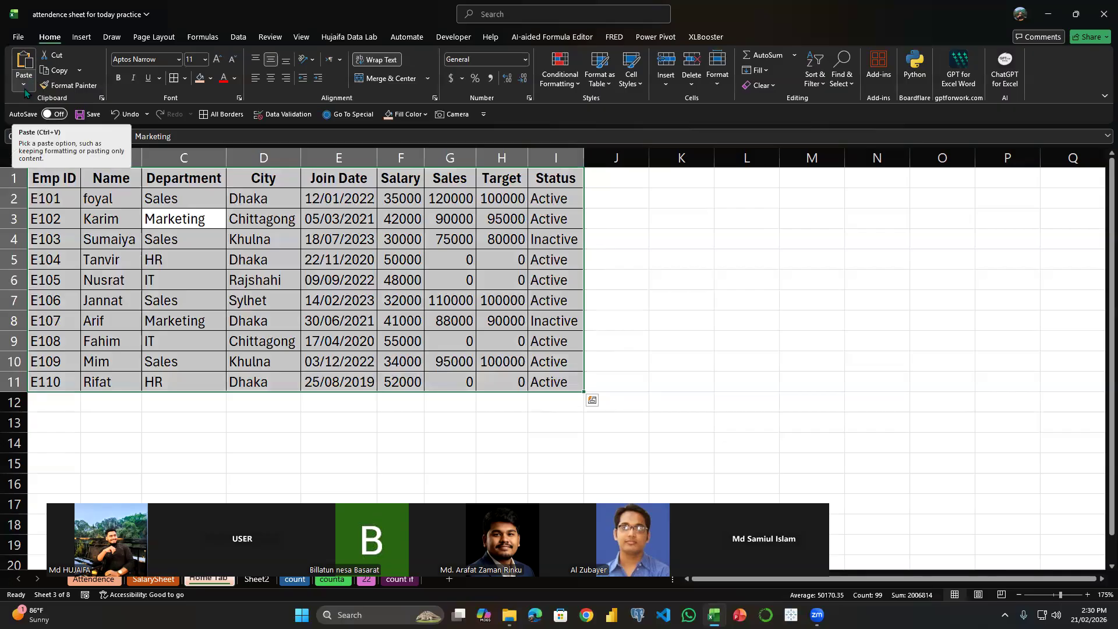
left_click(340, 302)
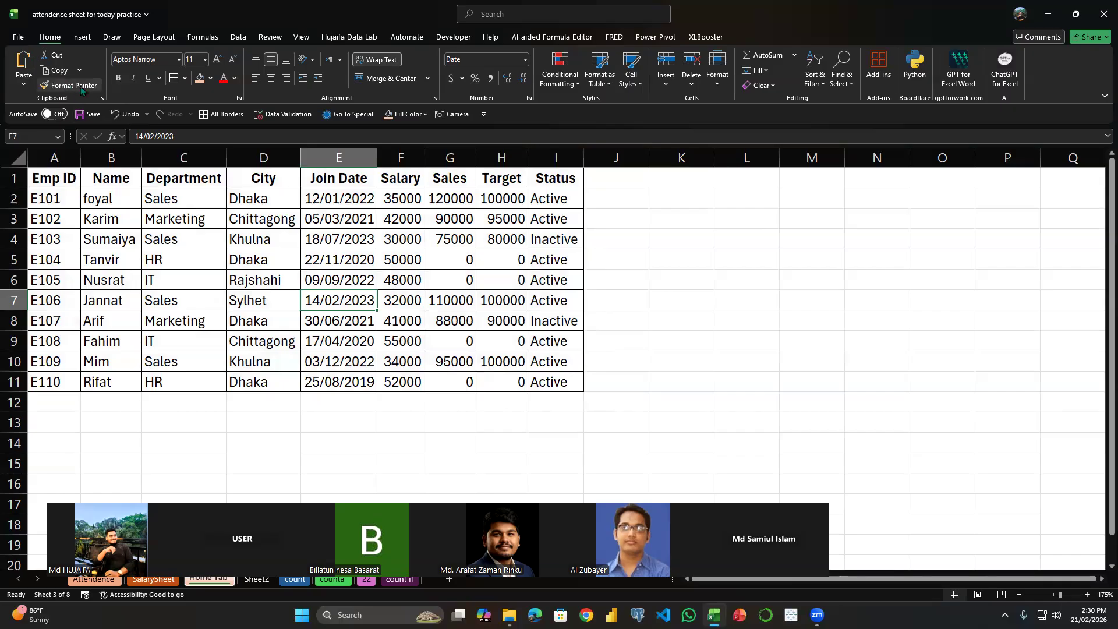
- Fill cell C2 and the header row A1:I1 with light orange
left_click(178, 219)
left_click(181, 199)
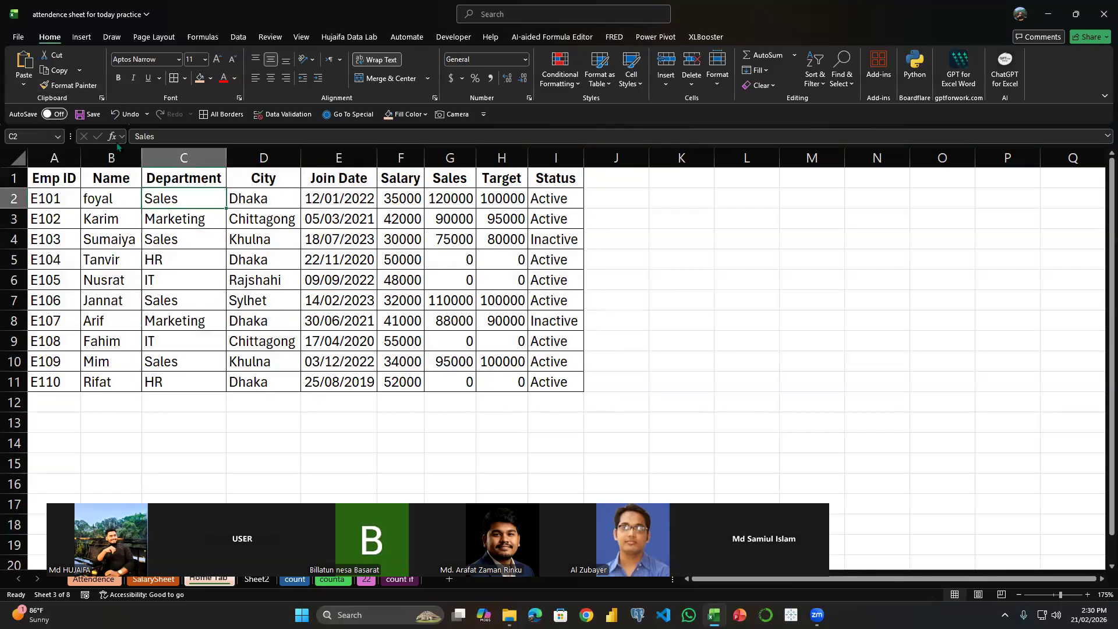
left_click(200, 78)
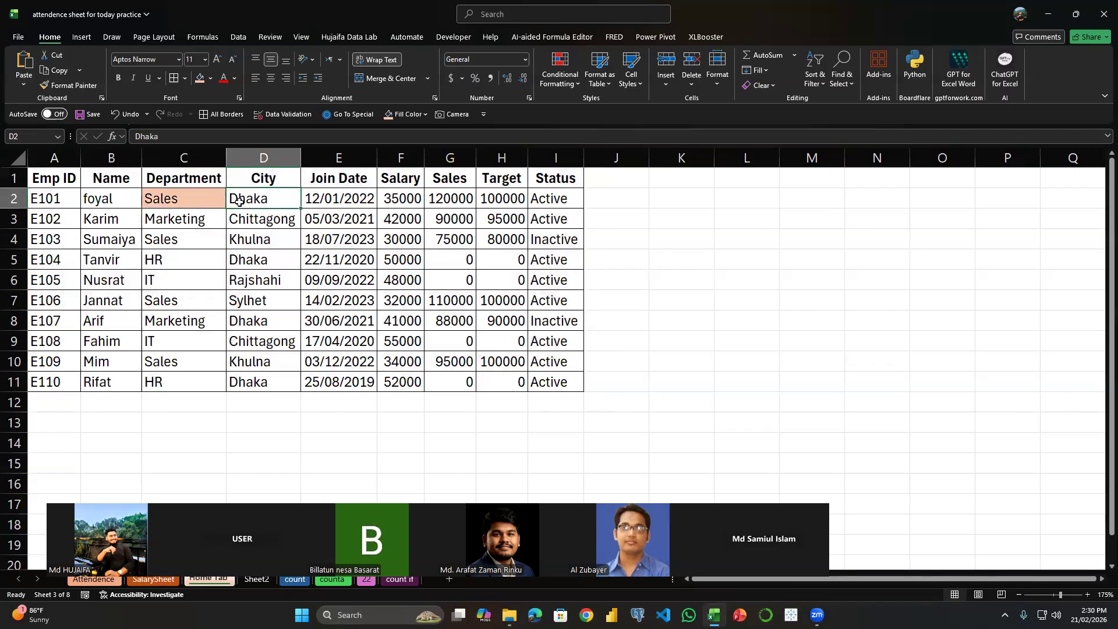
left_click_drag(40, 178, 574, 178)
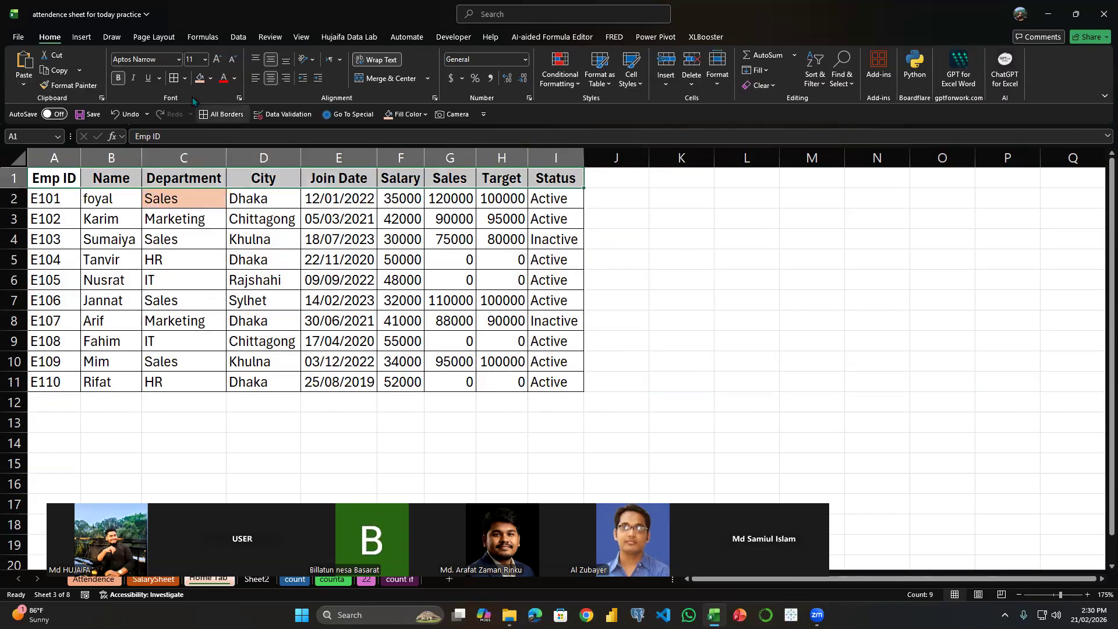
left_click(201, 78)
left_click(184, 199)
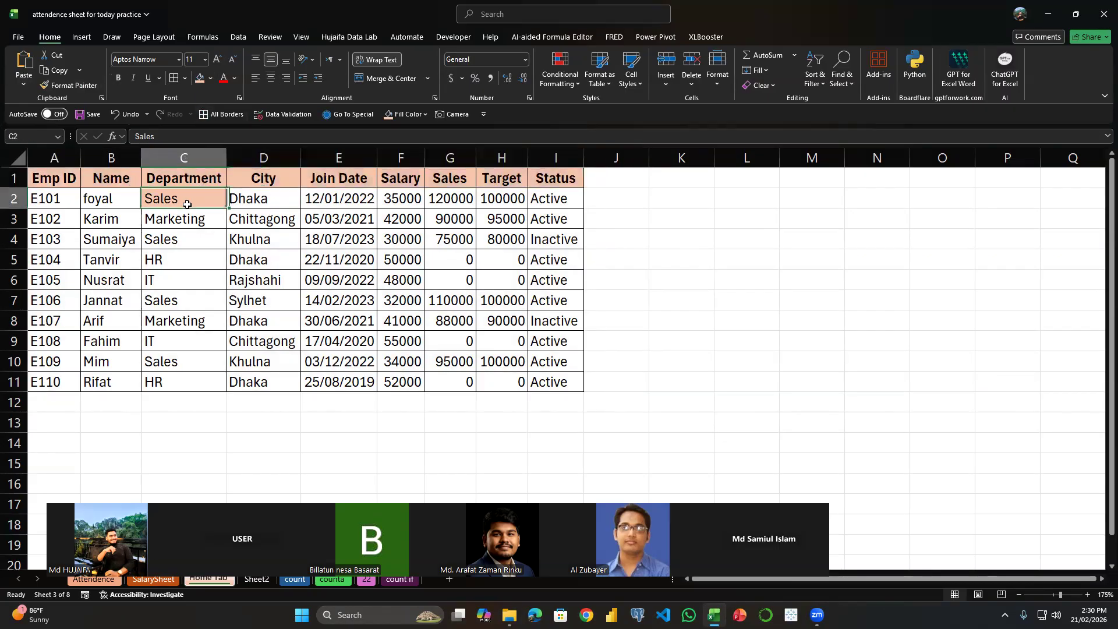
left_click(759, 70)
left_click(781, 61)
left_click(780, 58)
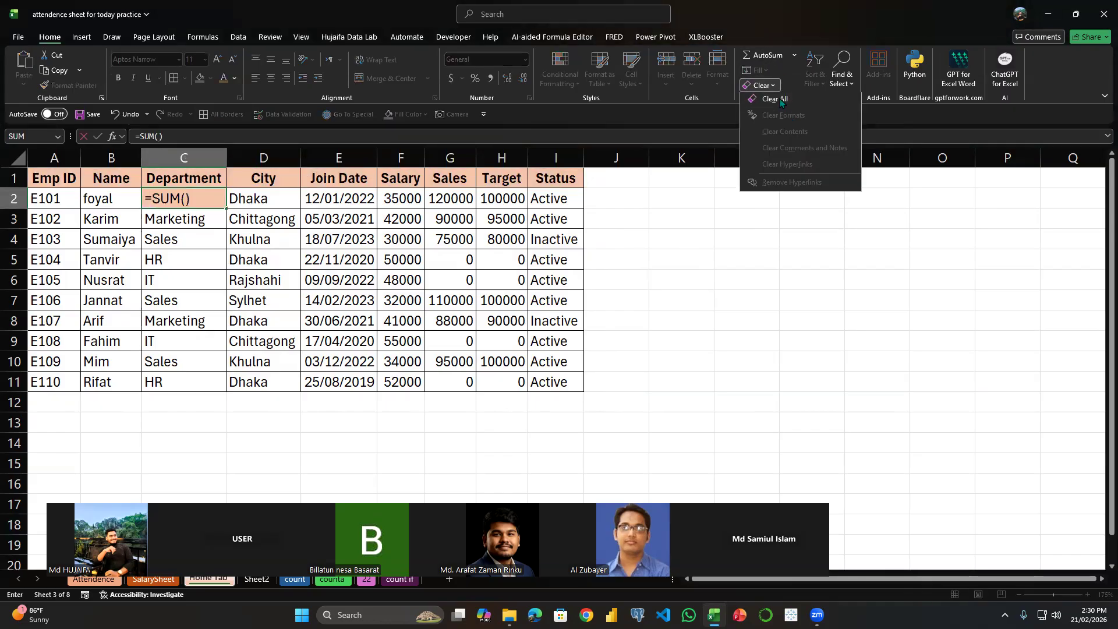
left_click(395, 222)
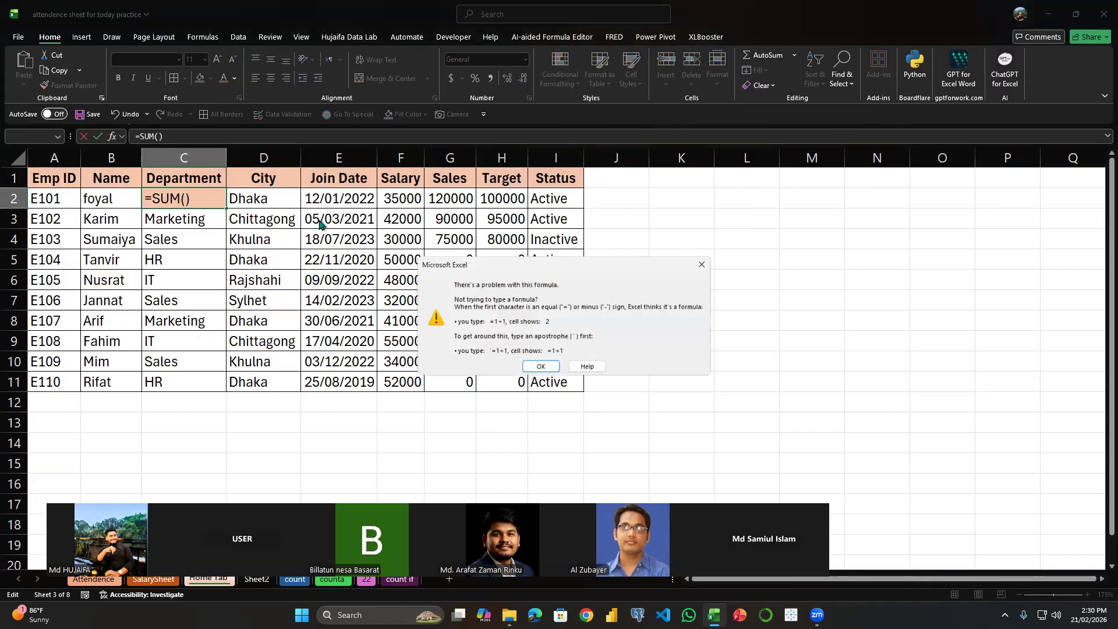
left_click(705, 263)
left_click_drag(719, 272, 717, 266)
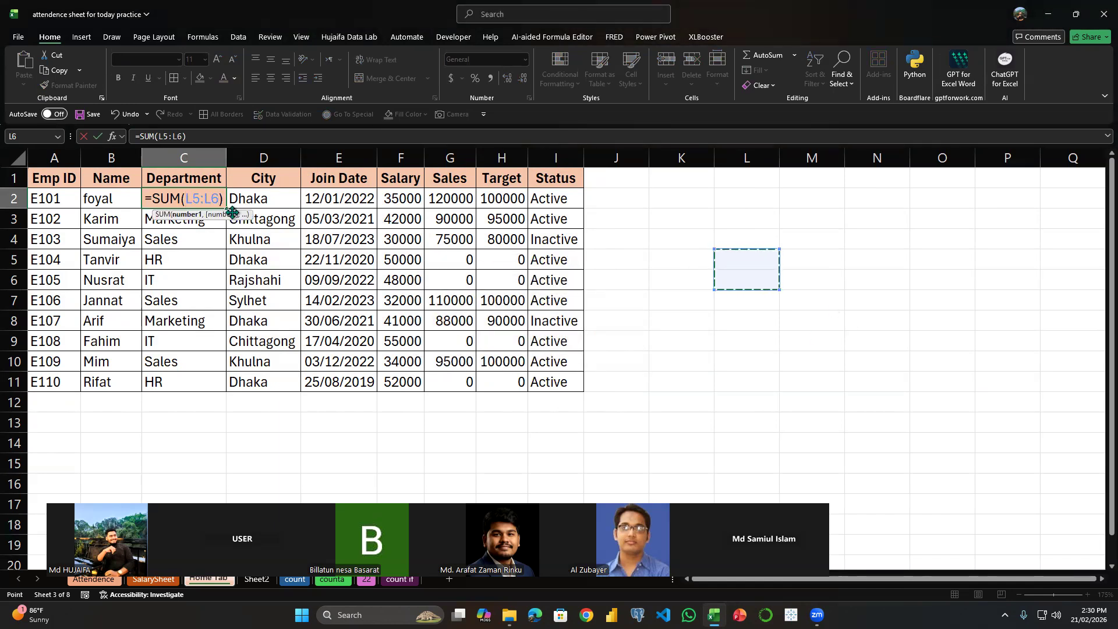
left_click(190, 188)
key("Escape")
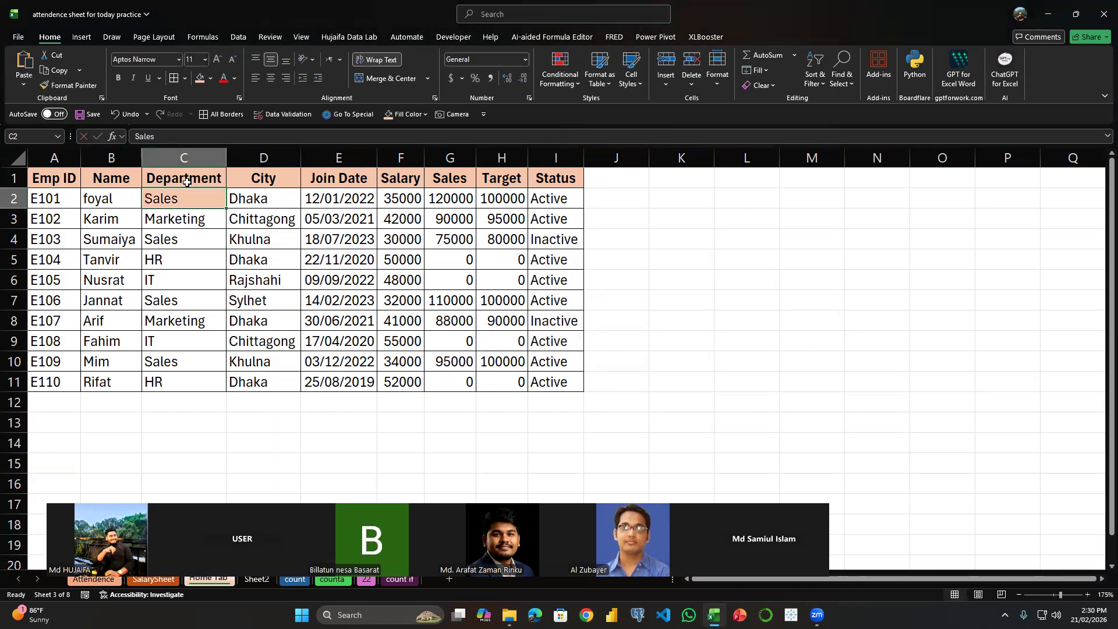
- Clear the contents of cell C2 and undo the clearing
left_click(776, 81)
left_click(787, 133)
key("ctrl+z")
- Clear the formats of cell C2 while keeping its text
left_click(762, 85)
left_click(786, 116)
left_click(339, 300)
- Copy the formatting of header row A1:I1 with Format Painter onto the cells starting at K1, and undo it
left_click_drag(72, 177, 553, 177)
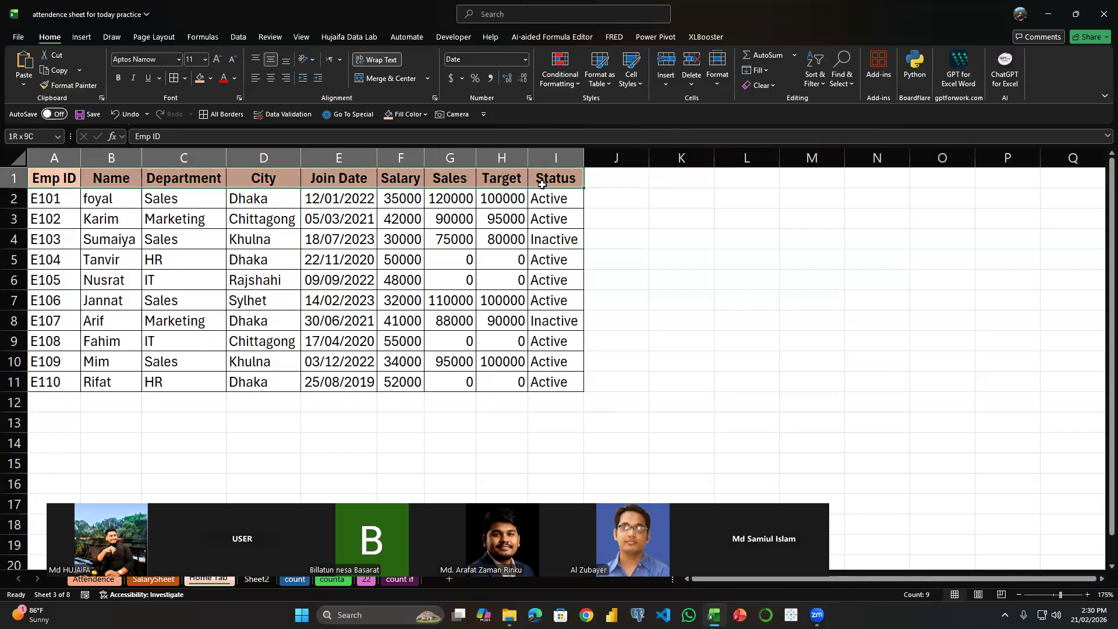
left_click(109, 184)
left_click_drag(67, 179, 557, 185)
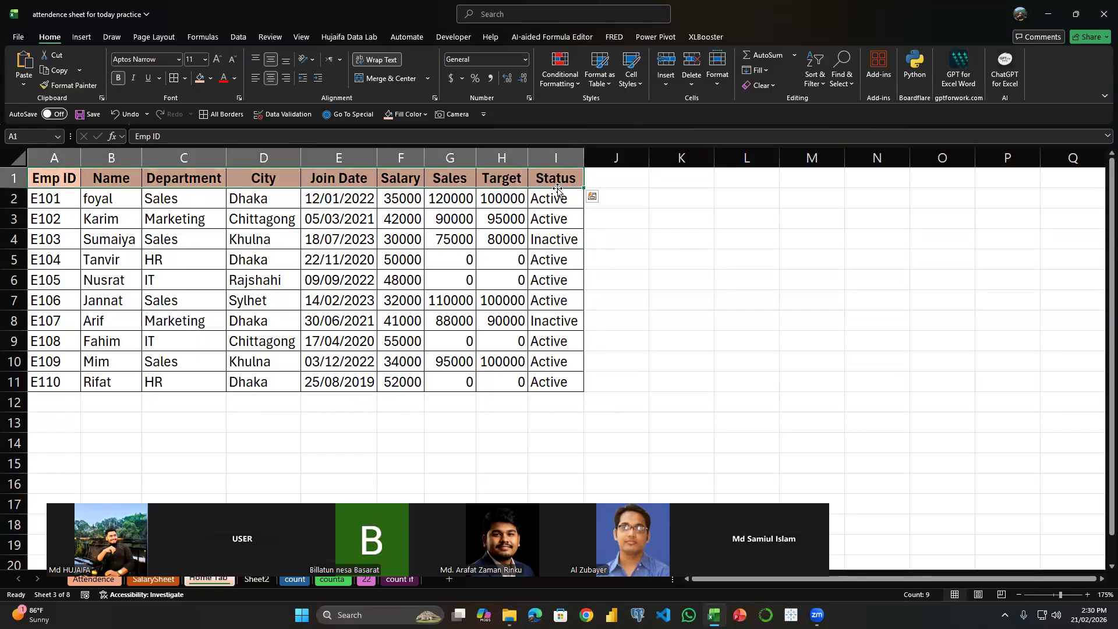
left_click(76, 85)
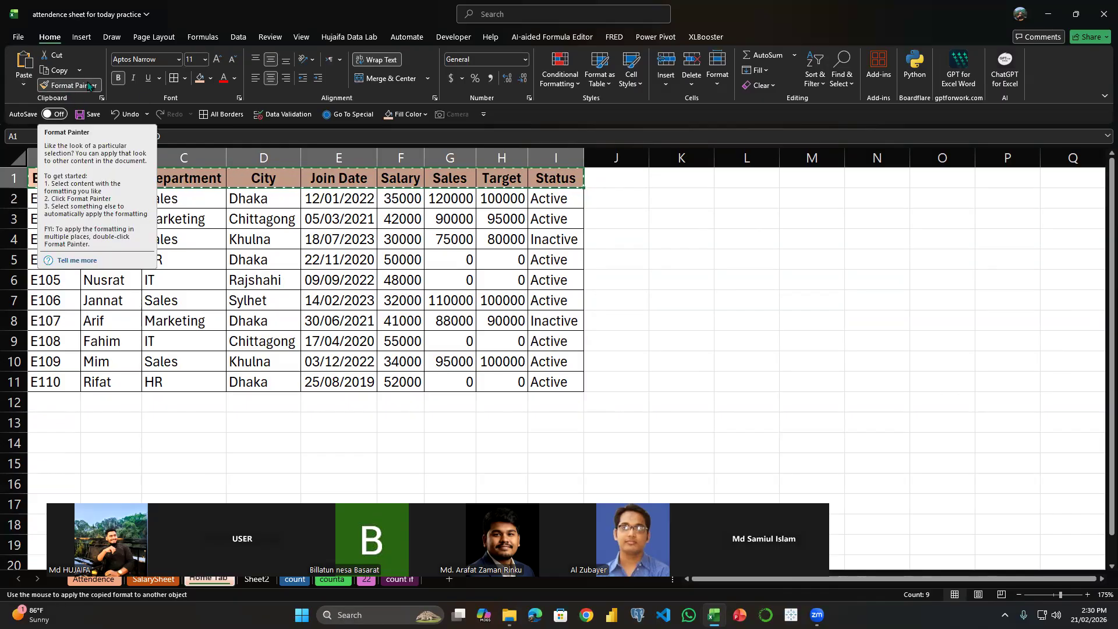
left_click(704, 177)
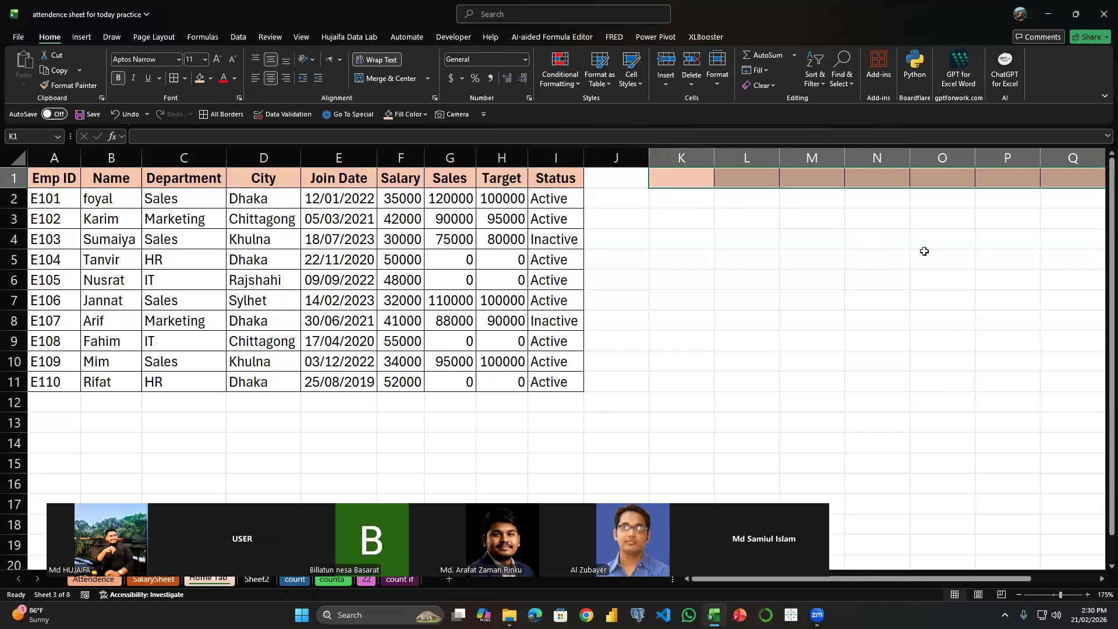
scroll(920, 536, "right", 1)
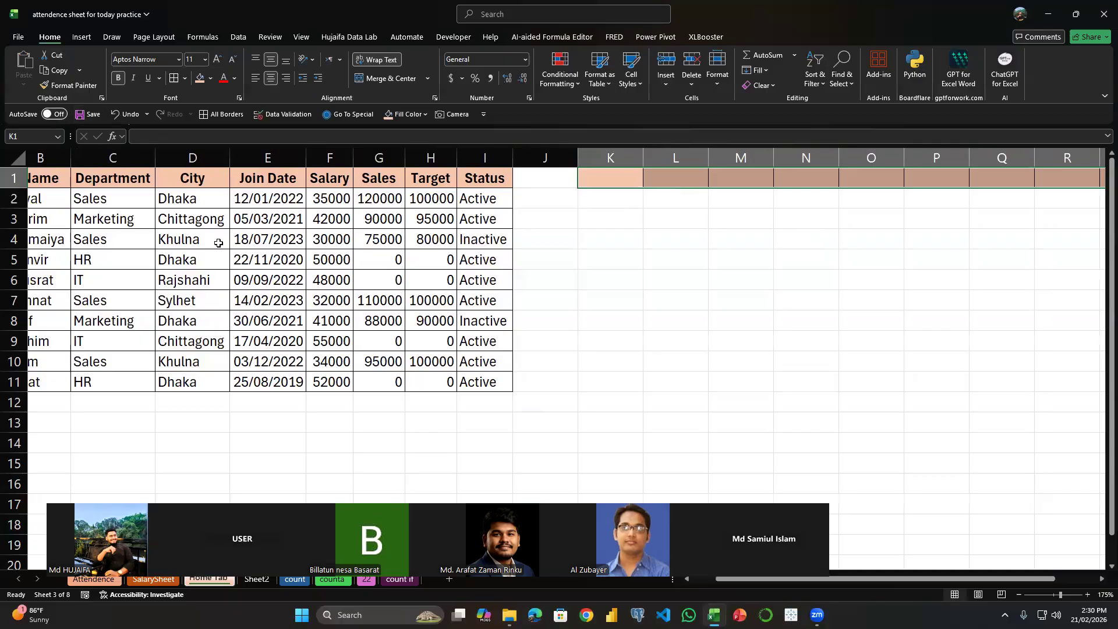
key("ctrl+z")
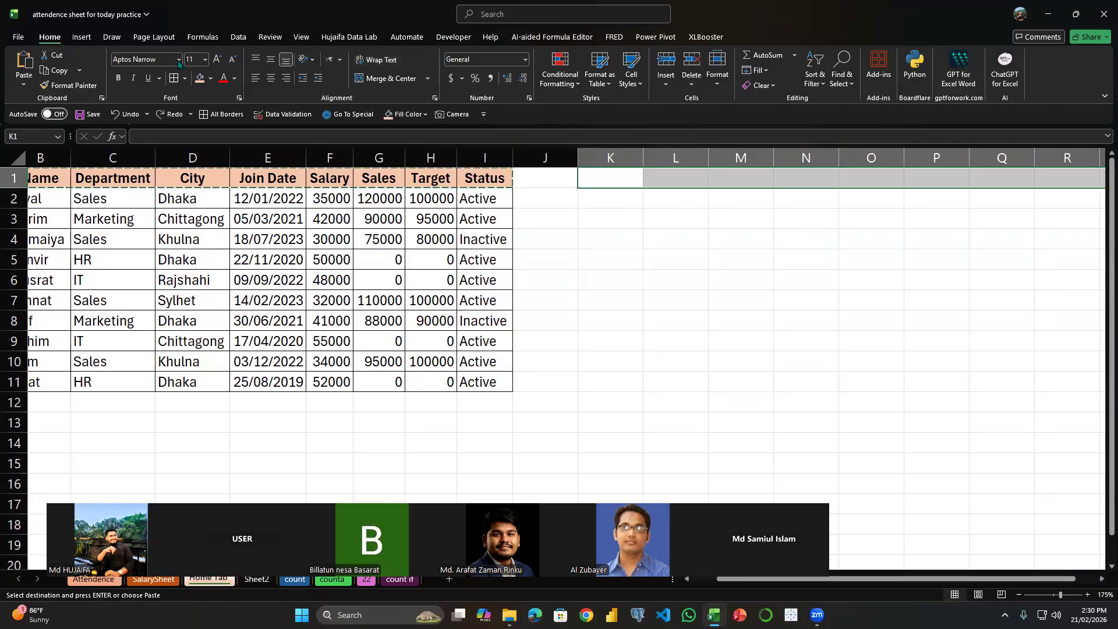
scroll(179, 64, "left", 1)
- Change the font of cell C2 to Aptos Display
left_click(174, 193)
left_click(177, 44)
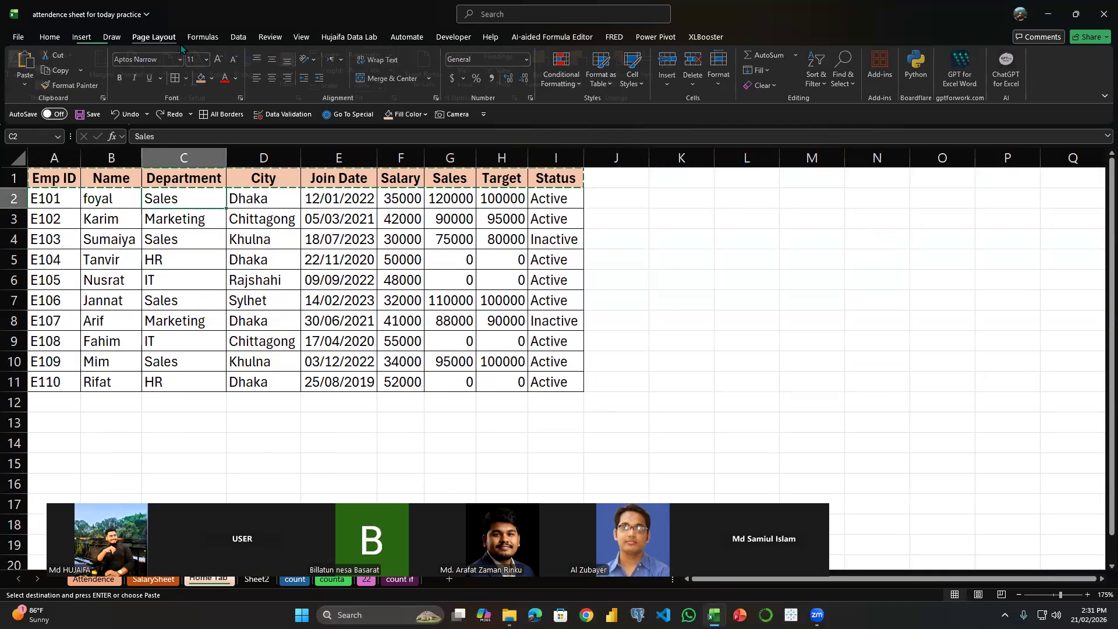
scroll(183, 64, "up", 3)
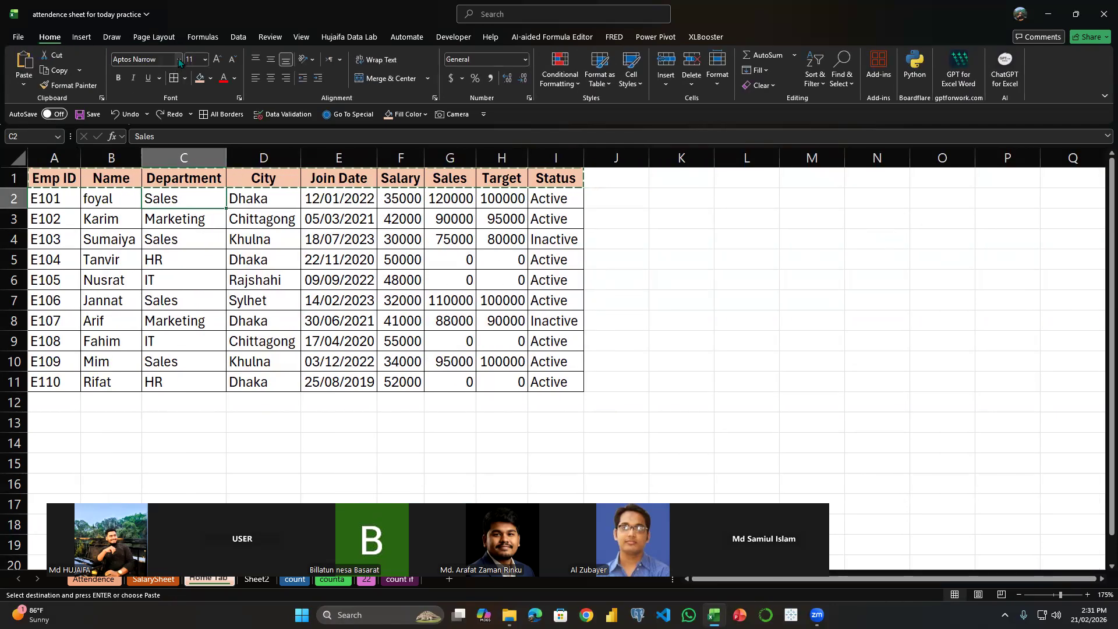
left_click(179, 60)
left_click(169, 92)
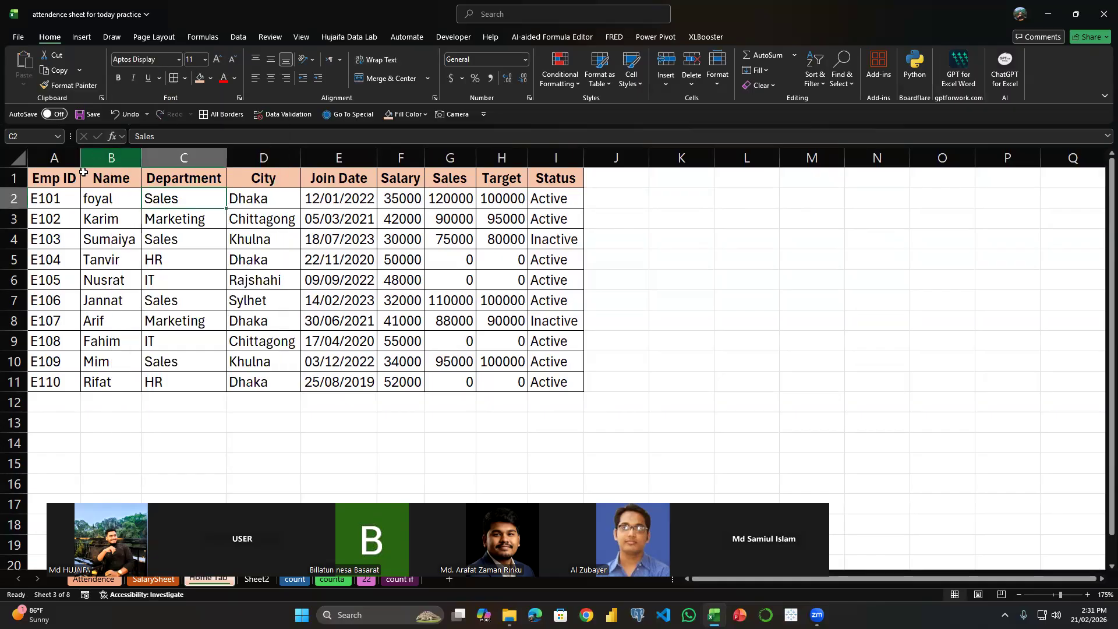
- Preview other fonts on the whole employee table A1:I11 without applying one
left_click_drag(52, 179, 556, 382)
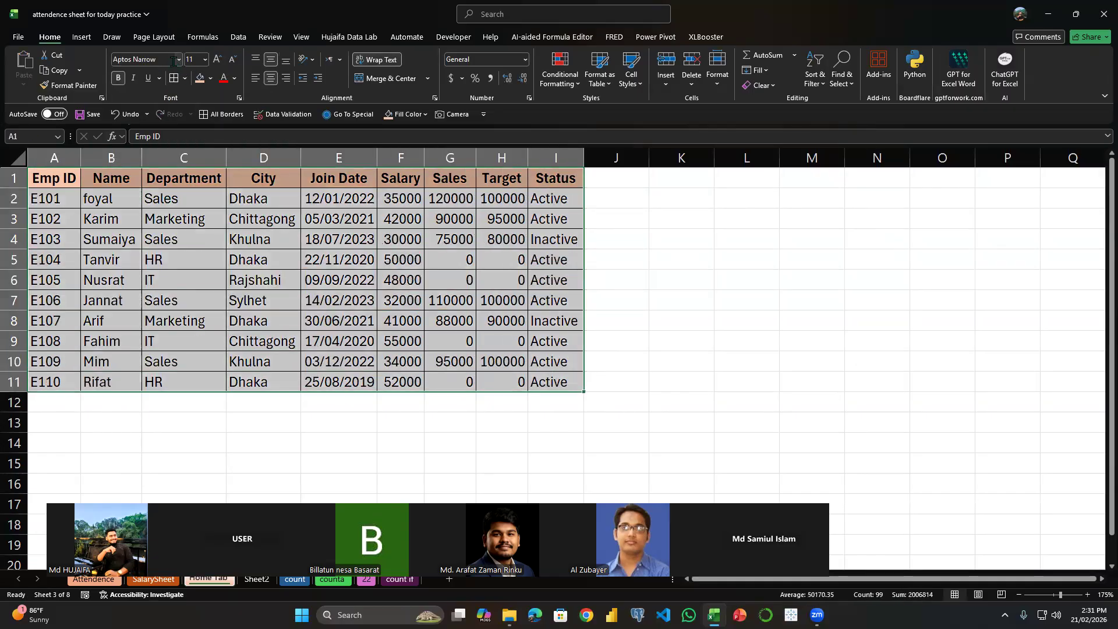
left_click(173, 61)
left_click(178, 60)
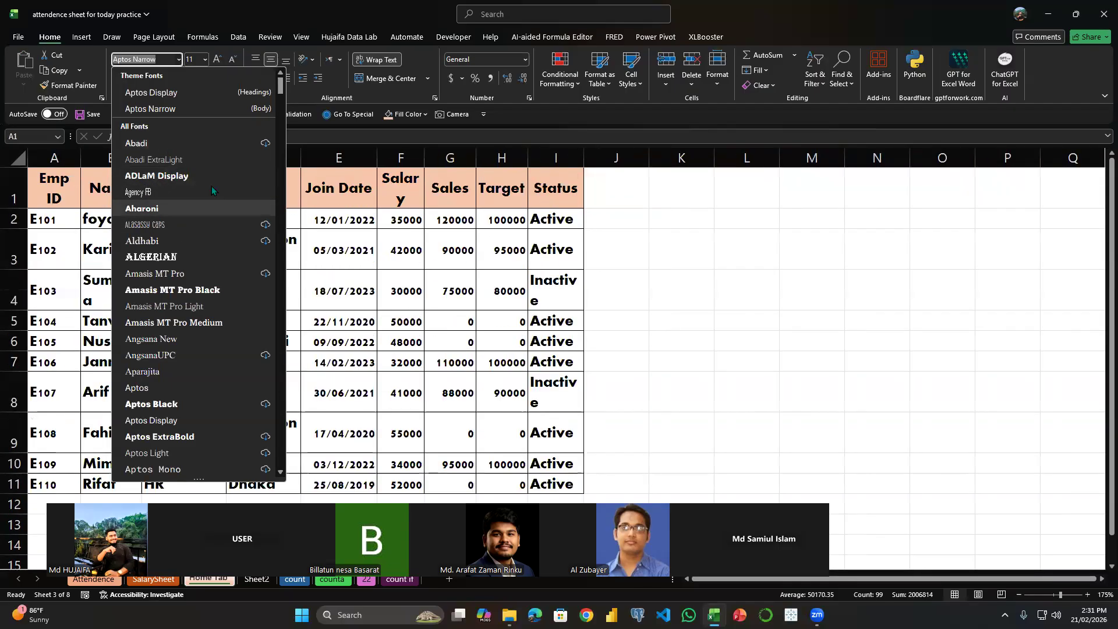
left_click(274, 96)
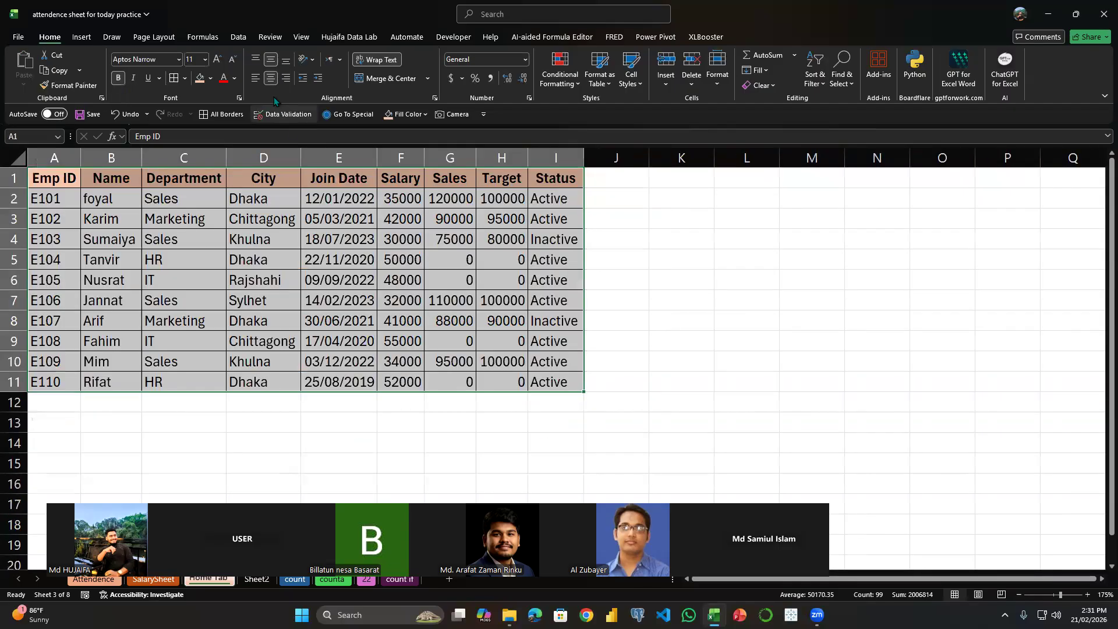
- Enlarge the text of table A1:I11 to size 16 and reduce it to size 9
left_click(214, 60)
left_click(213, 60)
left_click(213, 60)
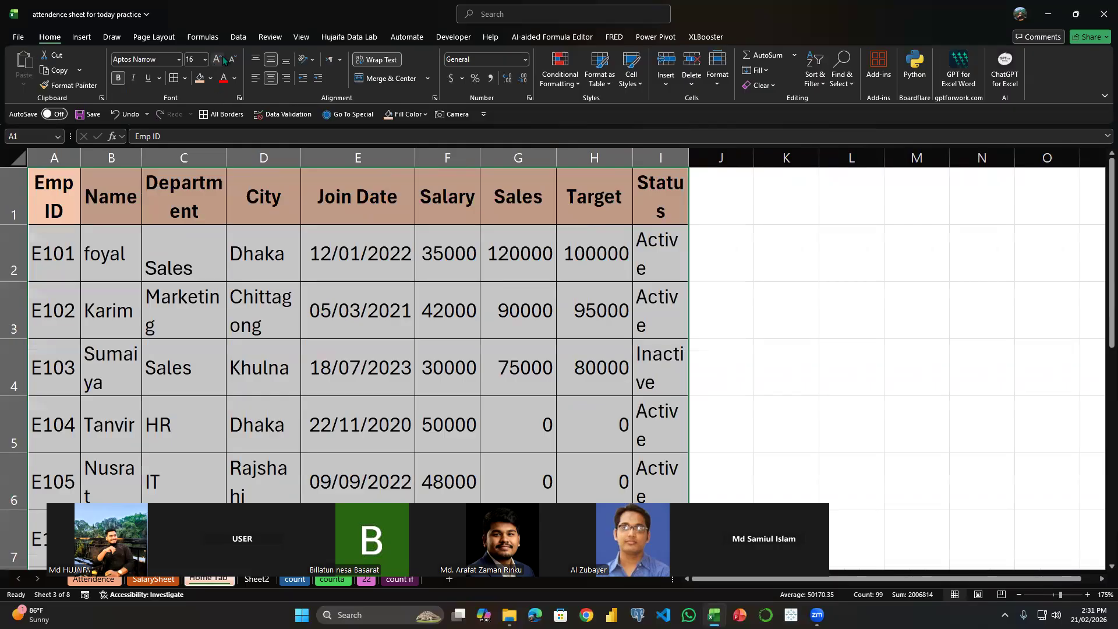
left_click(232, 59)
left_click(233, 59)
left_click(232, 59)
left_click(232, 60)
left_click(233, 60)
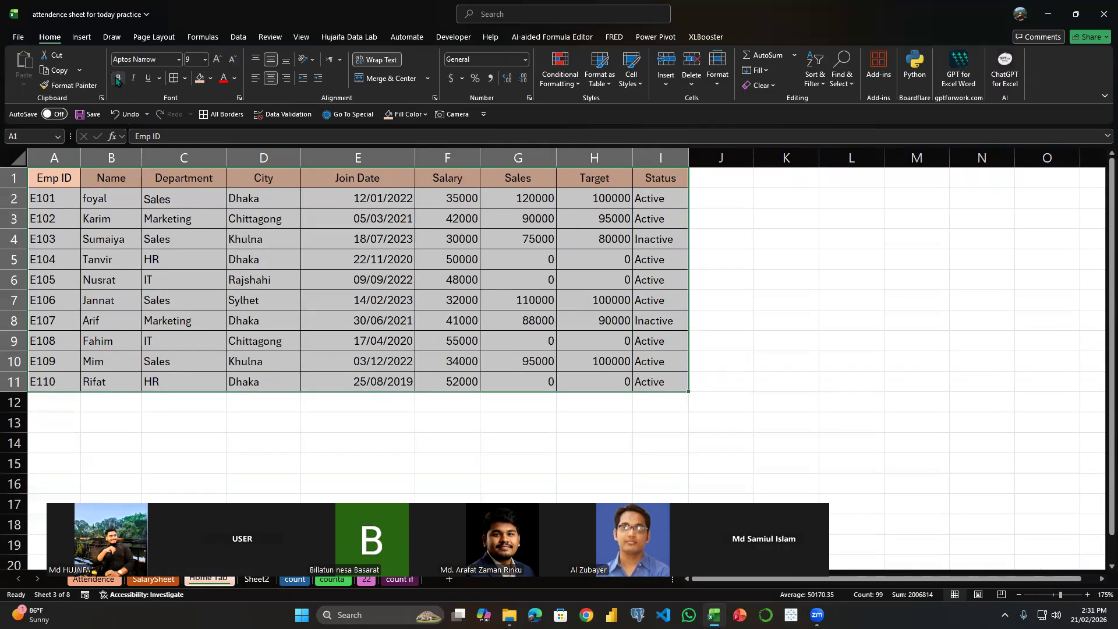
- Remove bold from the table text A1:I11, and switch italic and underline on and off again
left_click(117, 79)
left_click(119, 79)
left_click(134, 80)
left_click(136, 79)
left_click(149, 79)
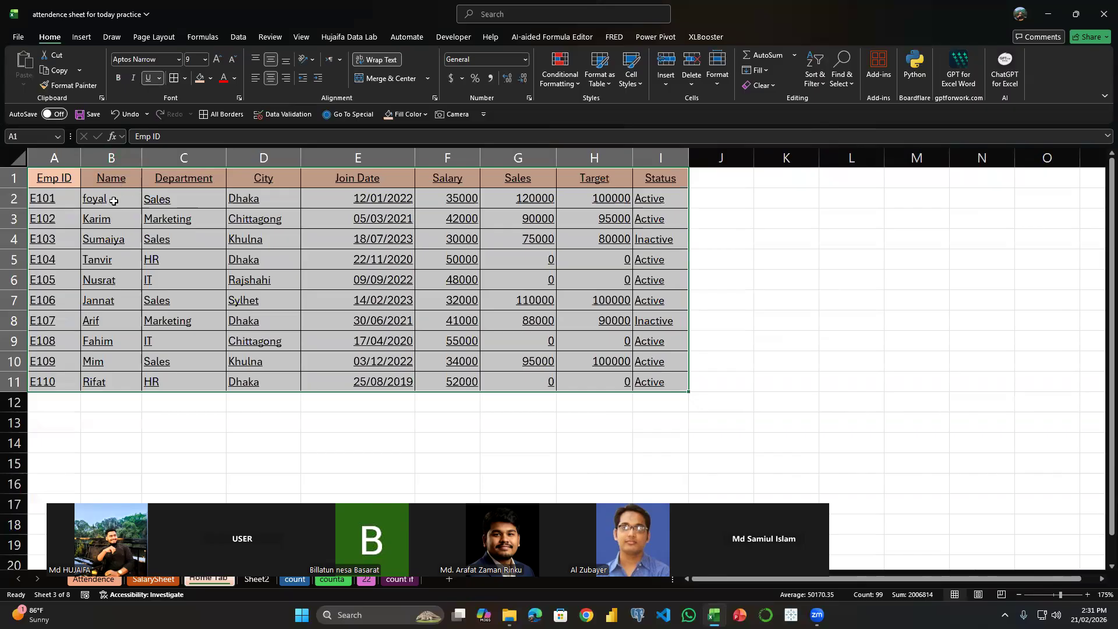
left_click(149, 79)
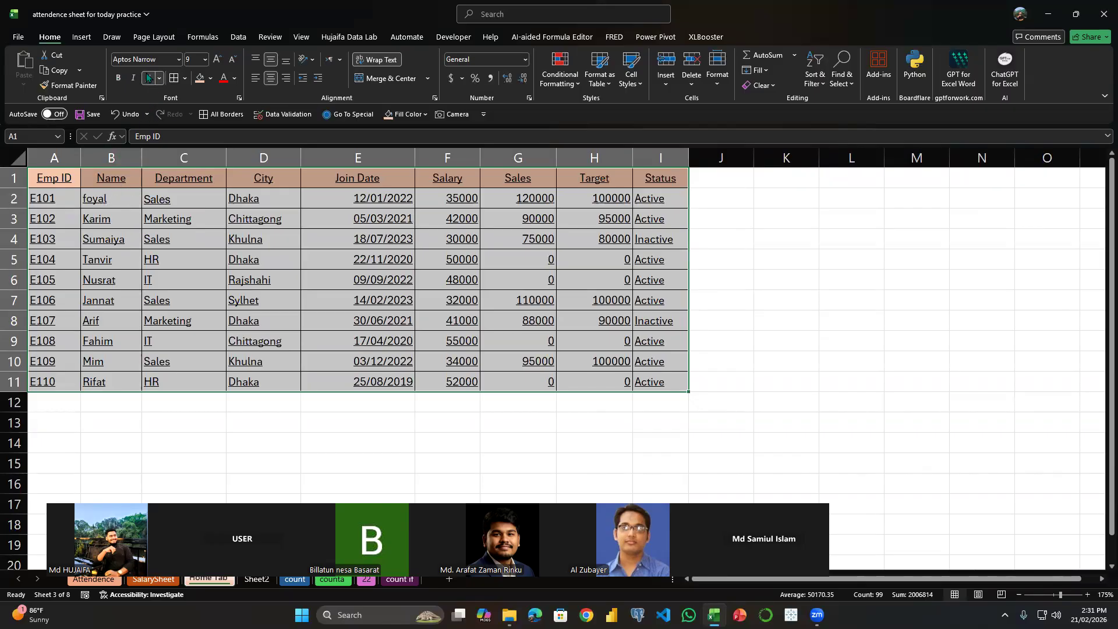
- Remove all borders from the employee table A1:I11
left_click(185, 78)
left_click(208, 113)
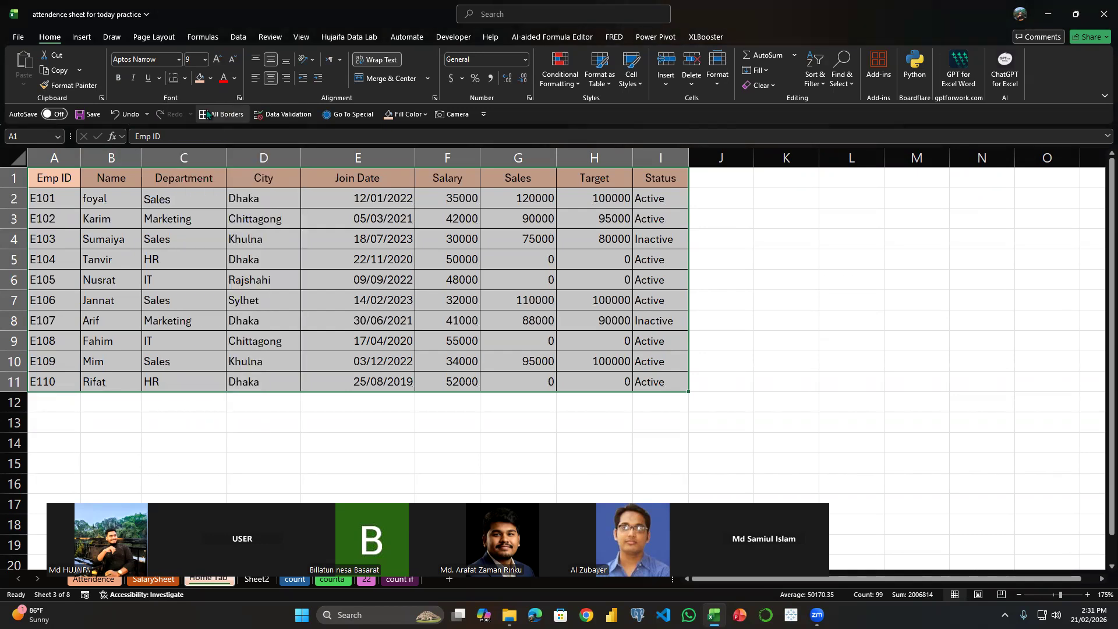
left_click(917, 361)
left_click(661, 240)
left_click(161, 178)
left_click_drag(165, 201, 166, 222)
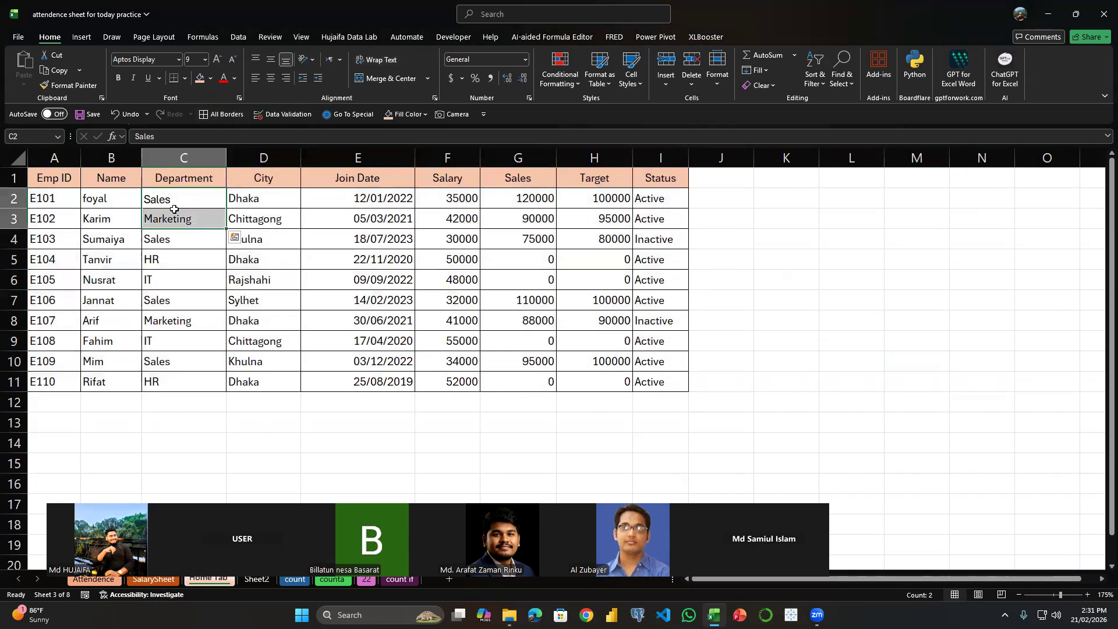
key("ctrl+a")
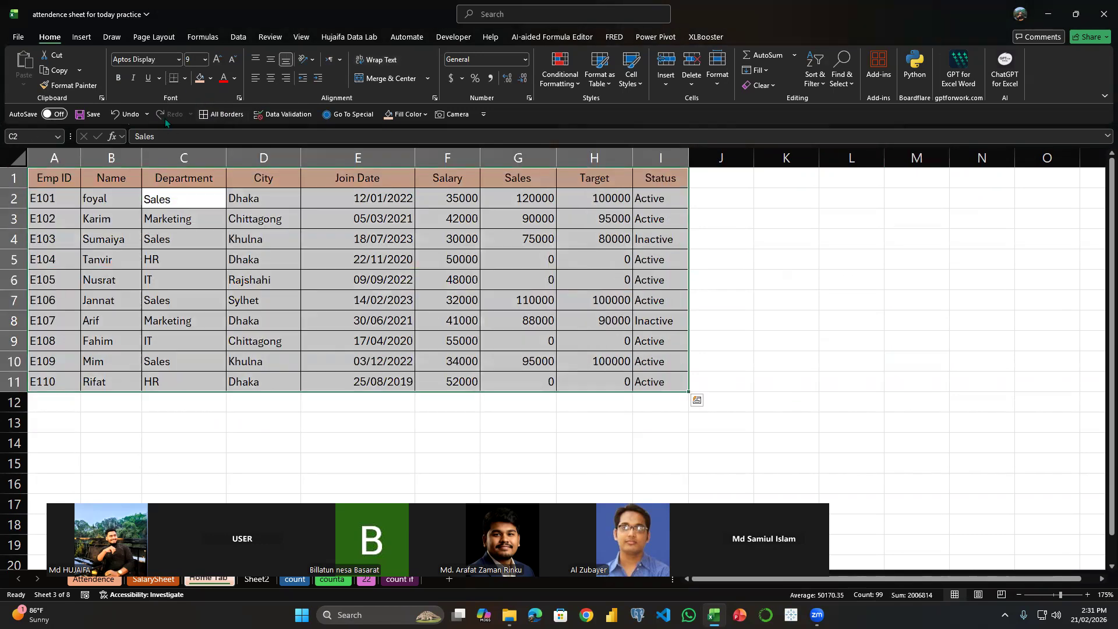
left_click(185, 79)
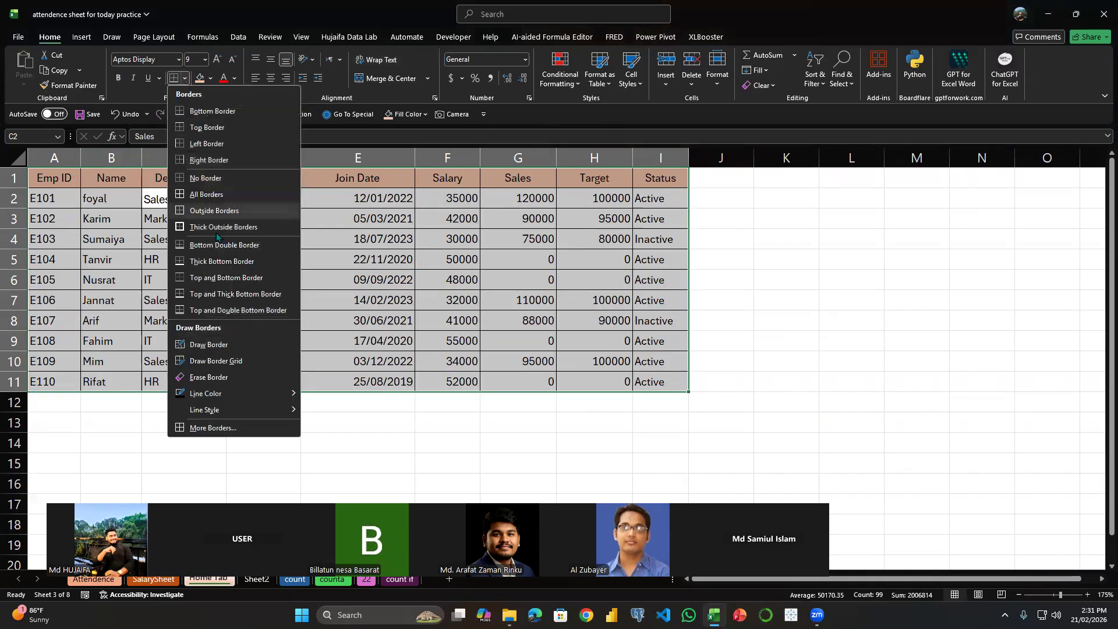
left_click(206, 178)
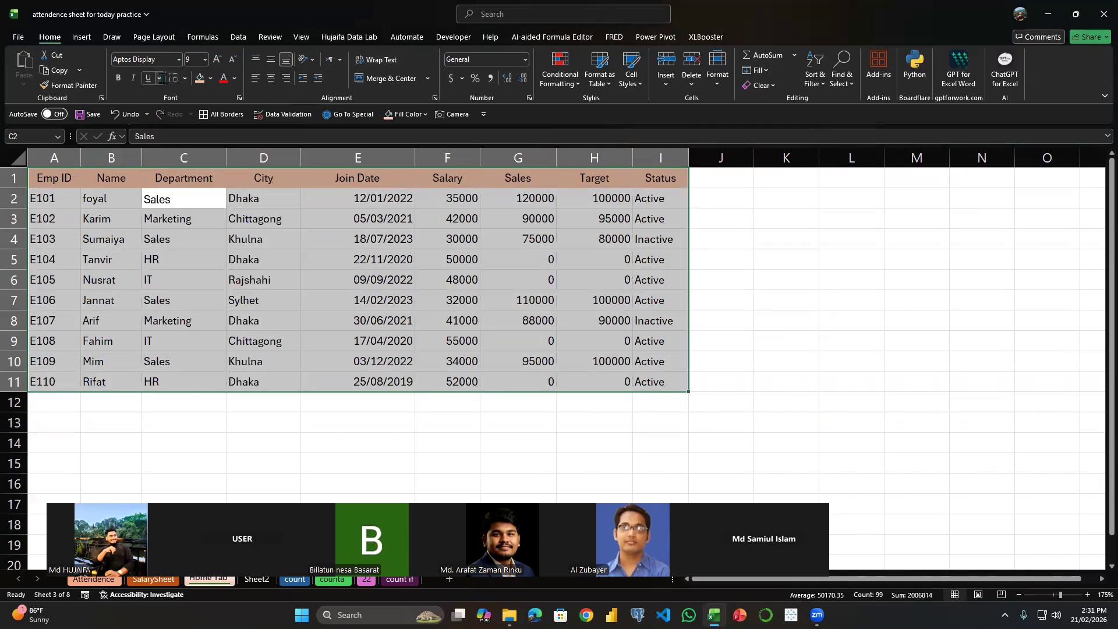
- Add a bottom border to the City column cells D1:D11
left_click(238, 219)
left_click_drag(247, 179, 266, 388)
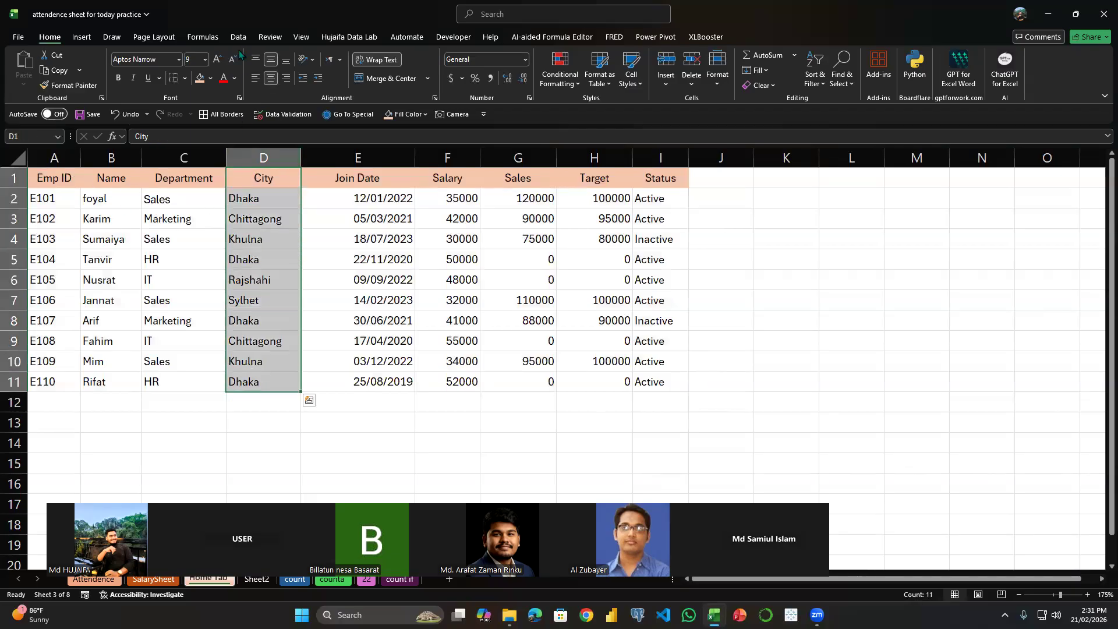
left_click(185, 78)
left_click(181, 85)
left_click(185, 78)
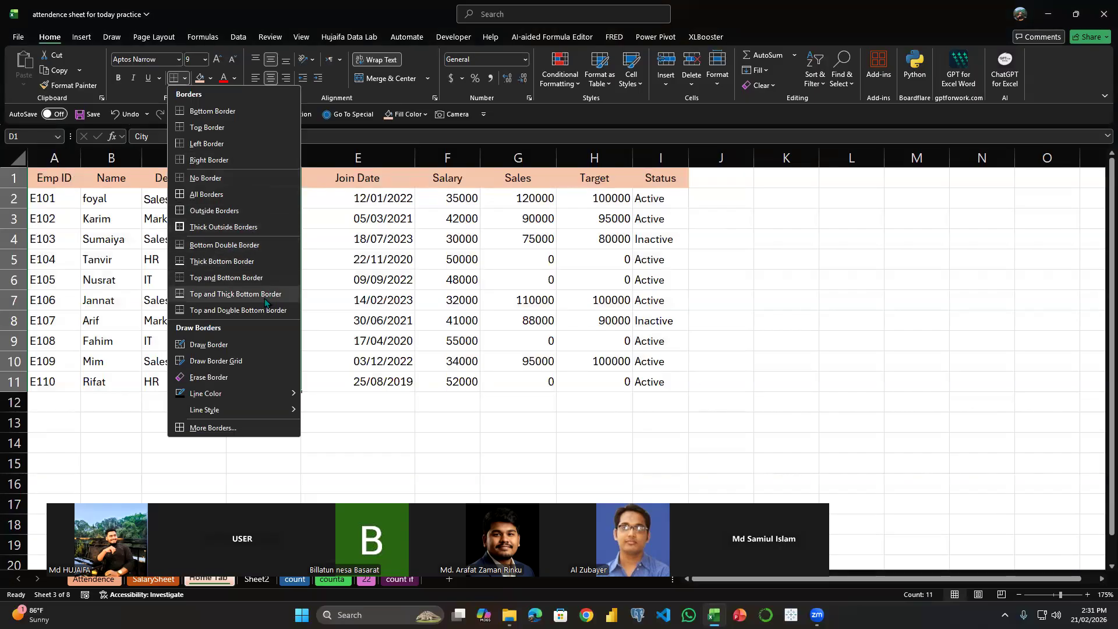
left_click(355, 353)
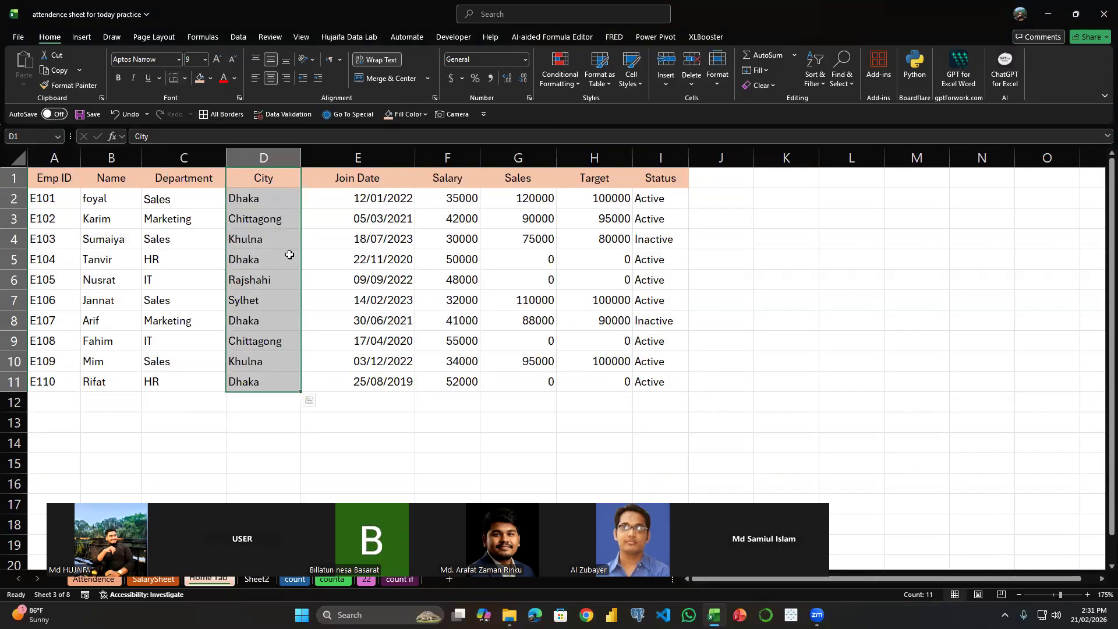
- Set the border line colour to orange and draw border lines under cell C3 and around cell D4
mouse_move(54, 178)
left_mouse_down()
mouse_move(136, 384)
mouse_move(723, 390)
mouse_move(670, 381)
left_mouse_up()
left_click(185, 78)
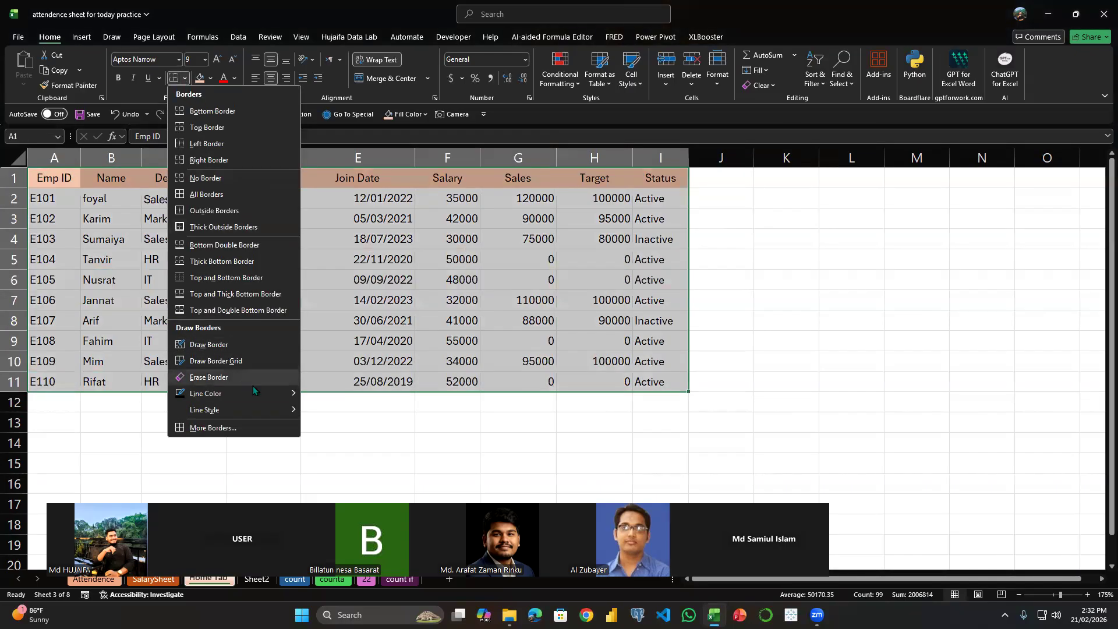
mouse_move(259, 393)
left_click(398, 467)
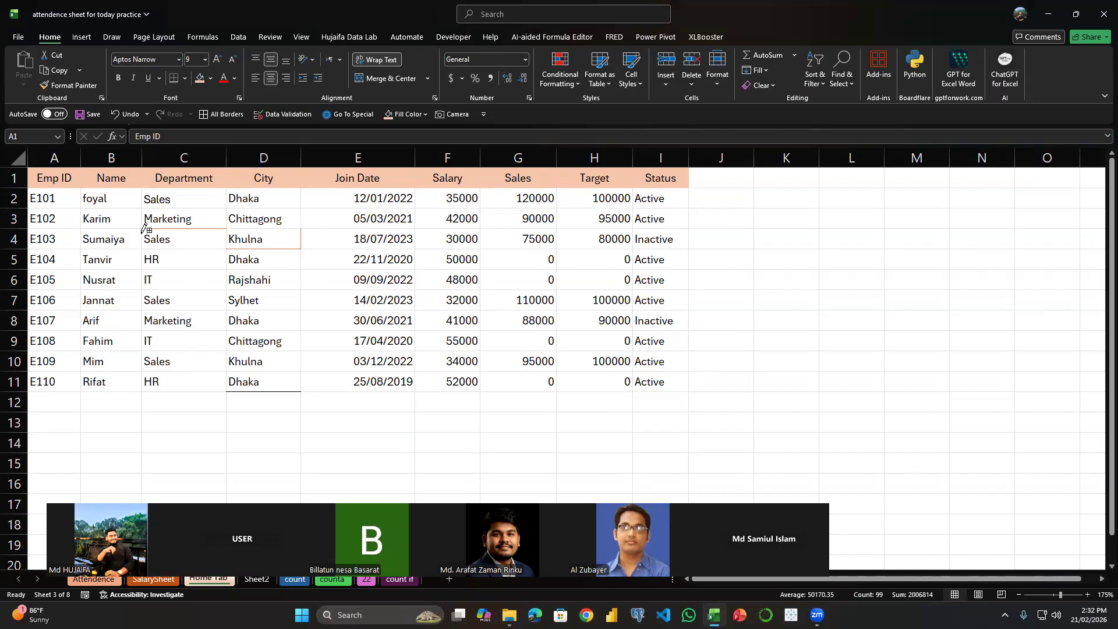
- Fill the entire sheet with light orange, undo the fill and select cell C2
left_click(200, 78)
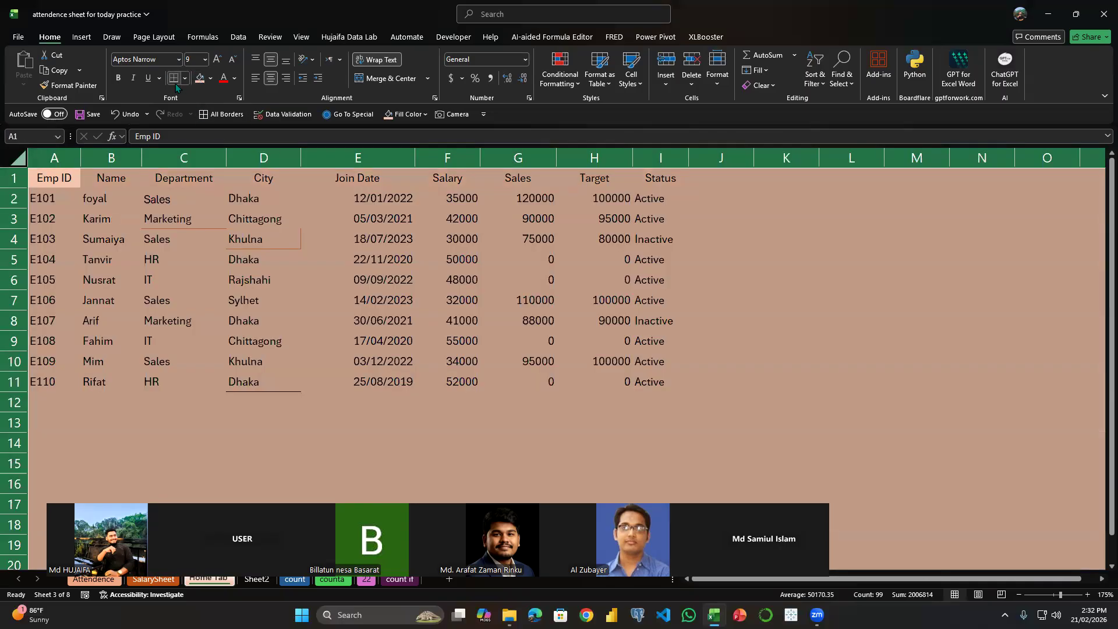
key("ctrl+z")
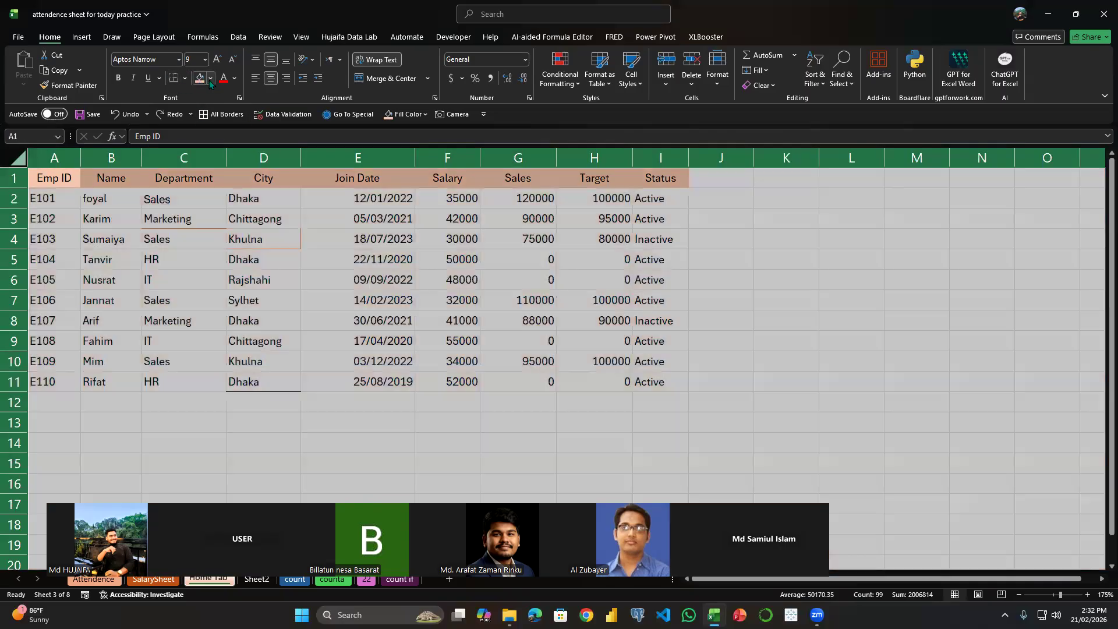
left_click(202, 195)
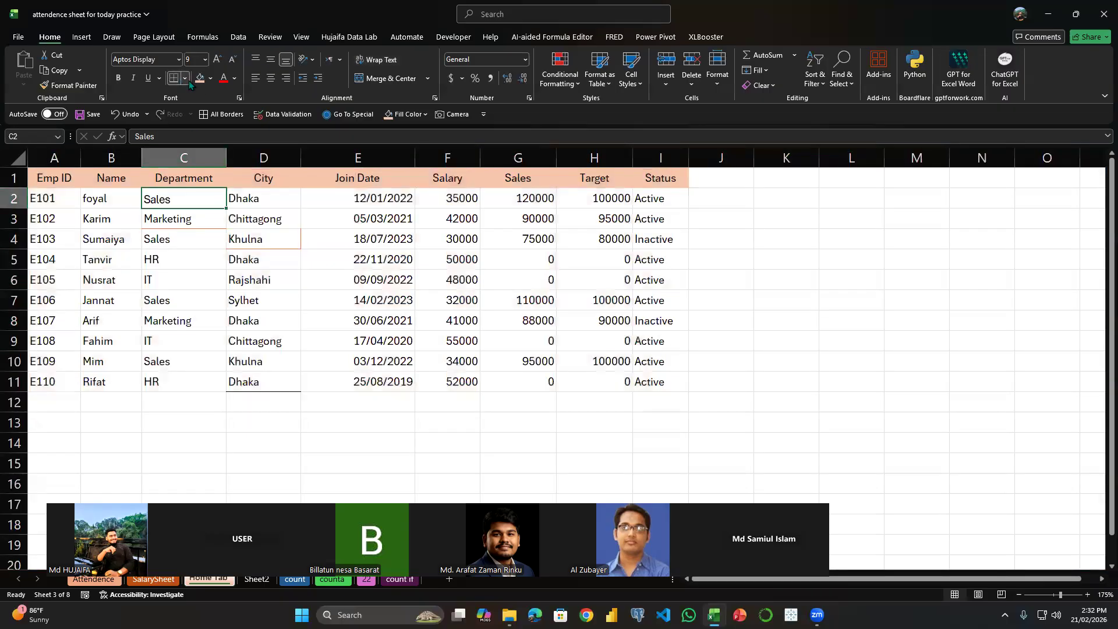
left_click(184, 77)
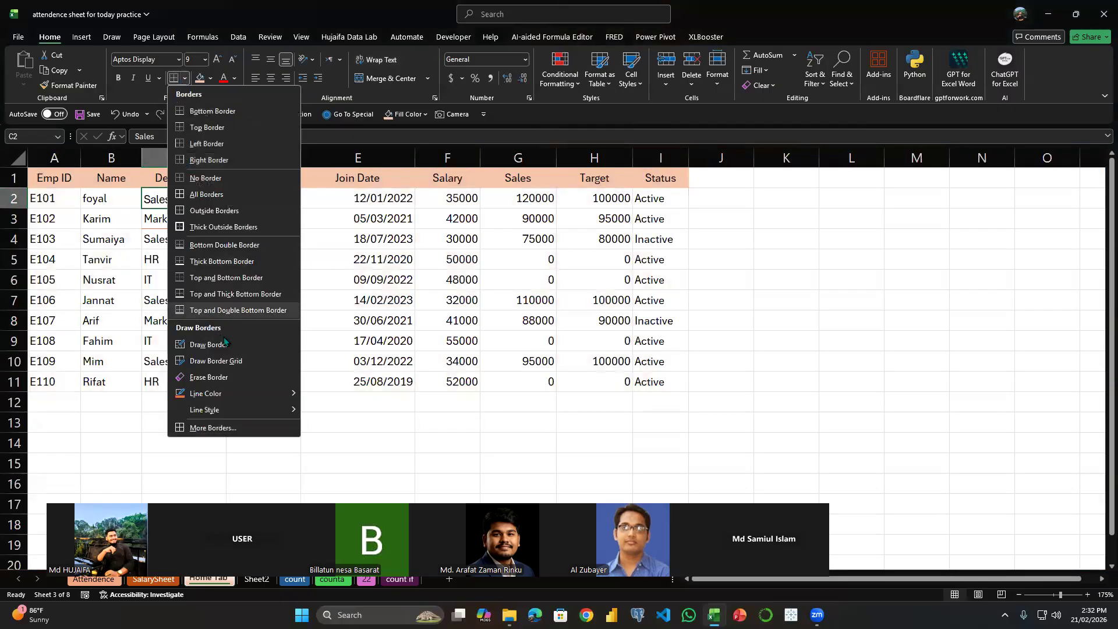
left_click(204, 177)
left_click(238, 318)
left_click(236, 260)
left_click(184, 77)
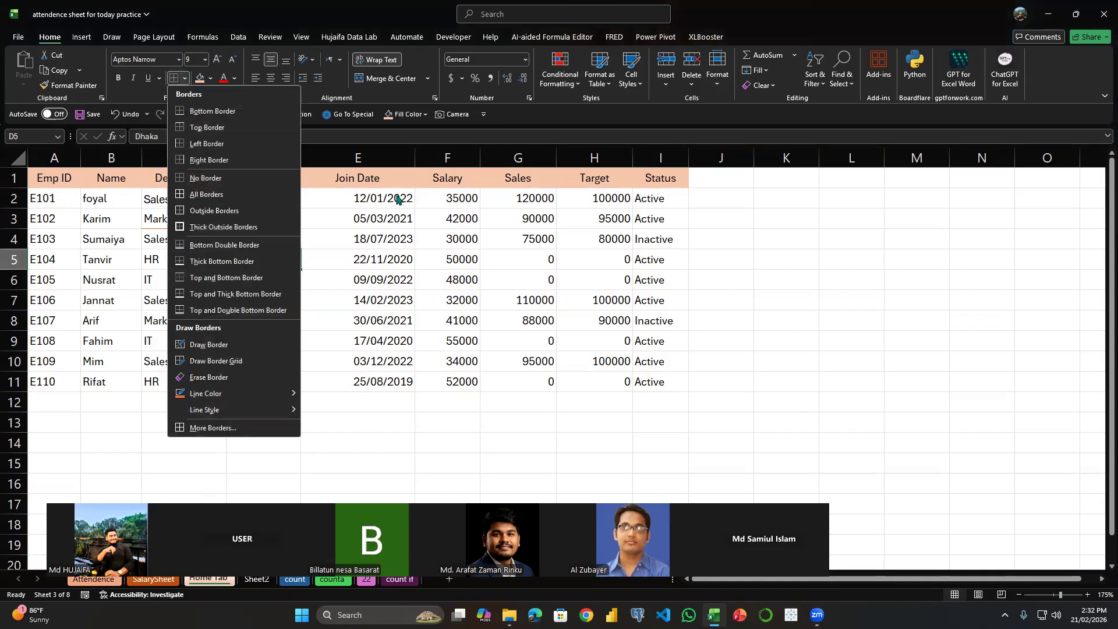
left_click(239, 100)
- Change the font colour of cell D3 to light orange
left_click_drag(54, 179, 543, 182)
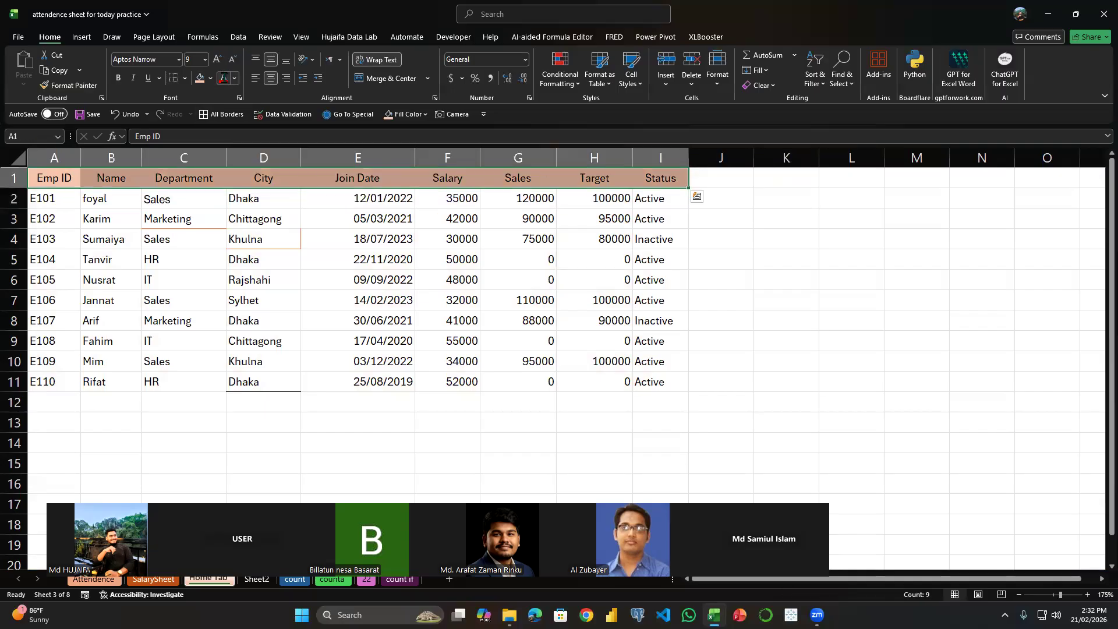
left_click(223, 261)
left_click(230, 213)
left_click(223, 77)
left_click(234, 78)
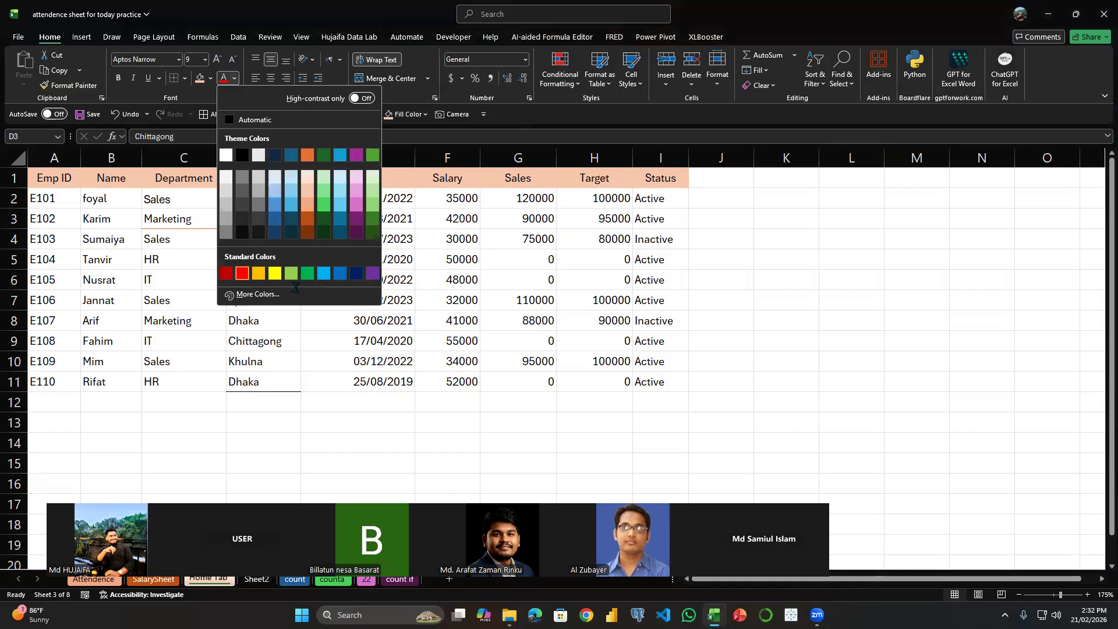
left_click(307, 202)
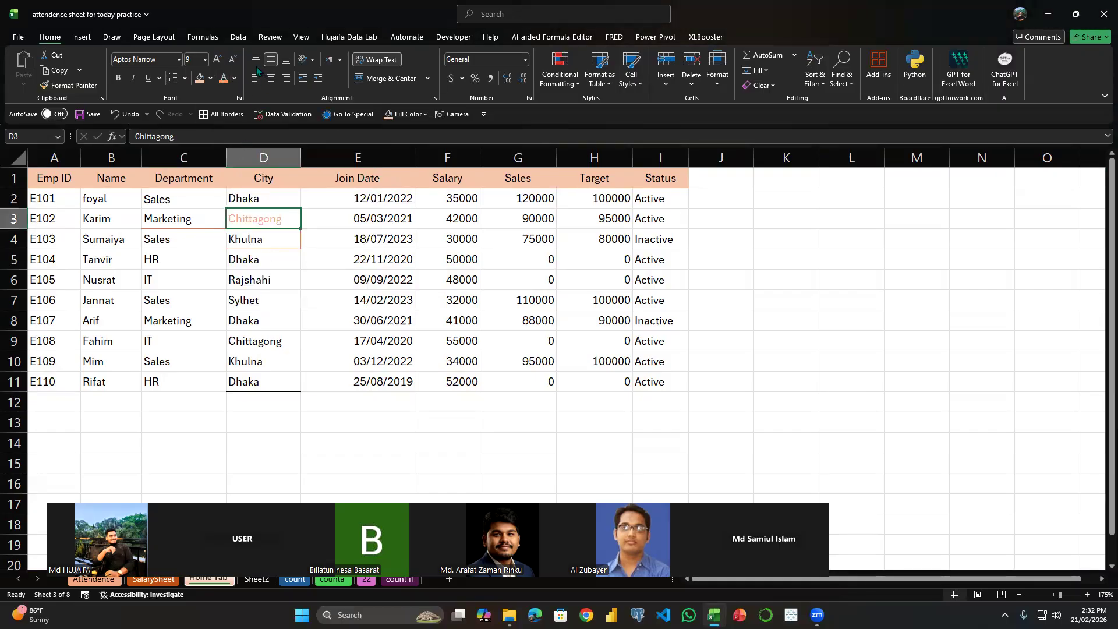
left_click(294, 280)
left_click(59, 184)
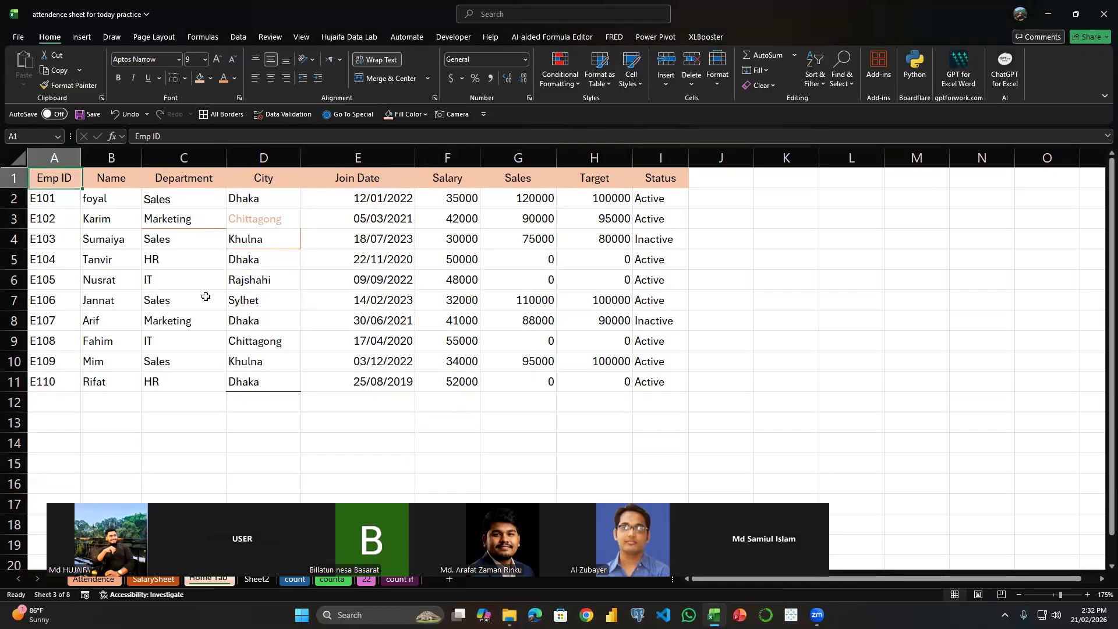
- Align the contents of the whole employee table left, centre and right in turn
key("ctrl+a")
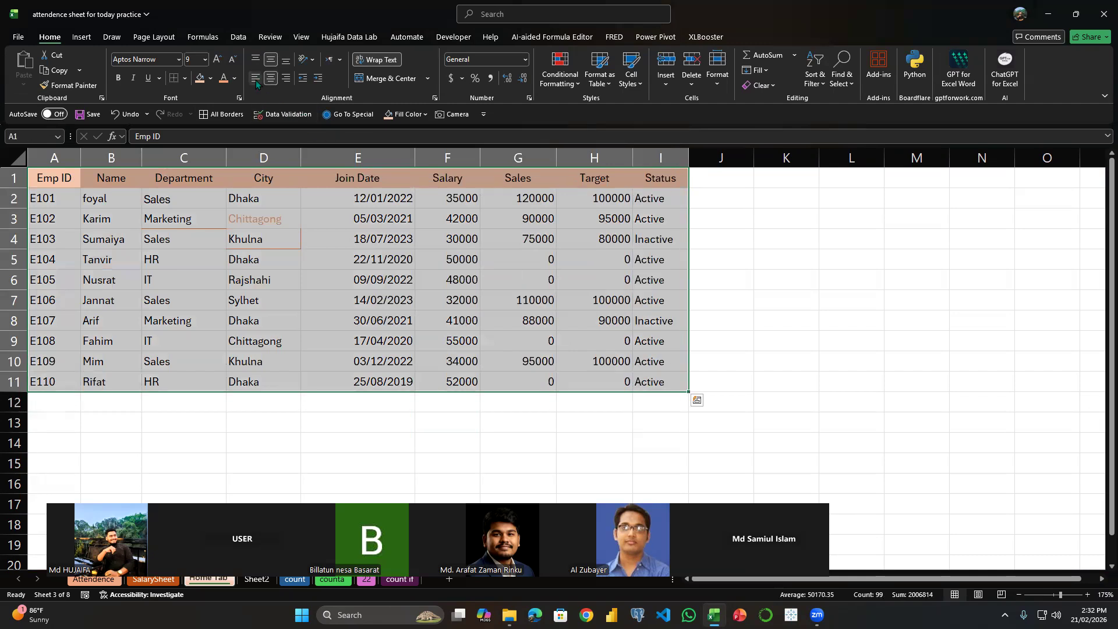
left_click(256, 78)
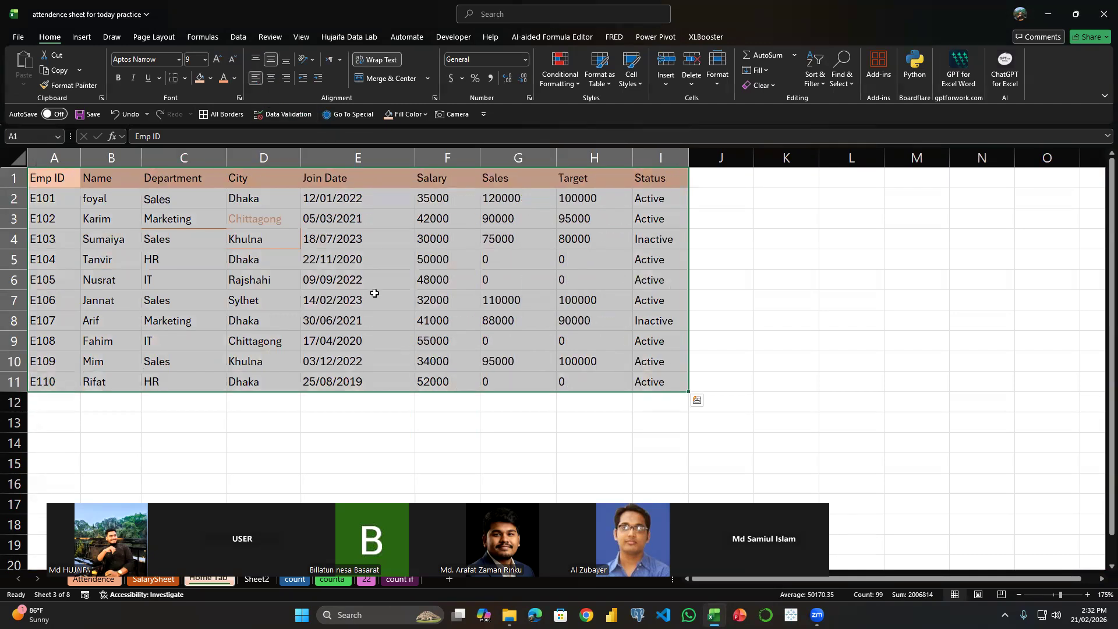
left_click(272, 78)
left_click(285, 78)
left_click(358, 218)
- Increase the header row's height and align its headings to the top, middle and bottom of the cells in turn
left_click_drag(23, 189, 23, 293)
key("ctrl+Home")
left_click_drag(160, 232, 682, 266)
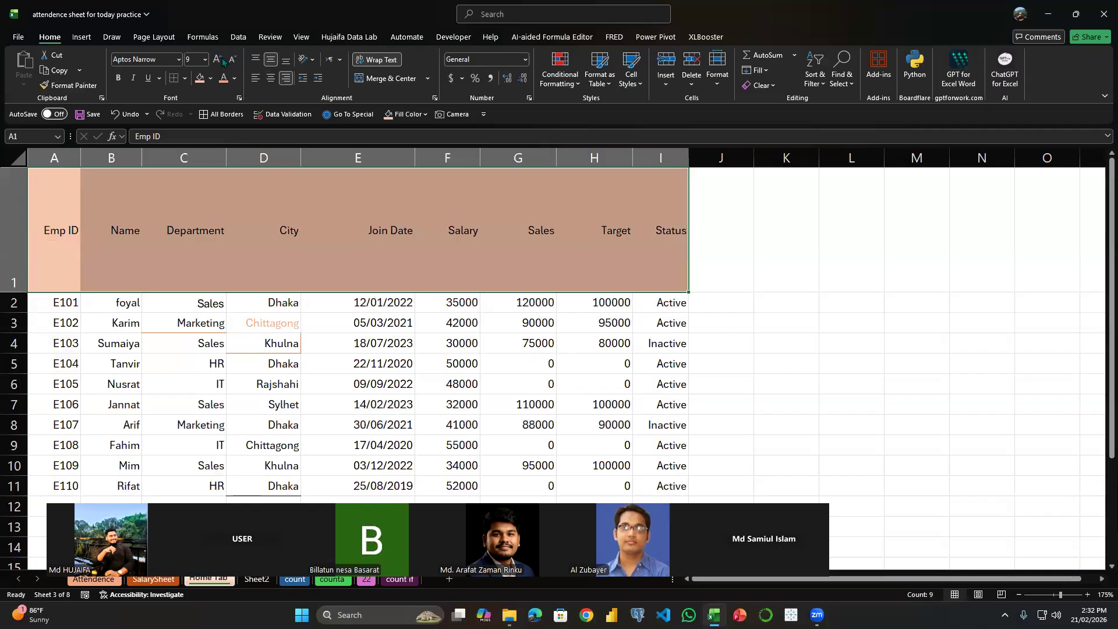
left_click(257, 61)
left_click(271, 59)
left_click(285, 61)
left_click_drag(454, 323, 524, 344)
left_click(326, 251)
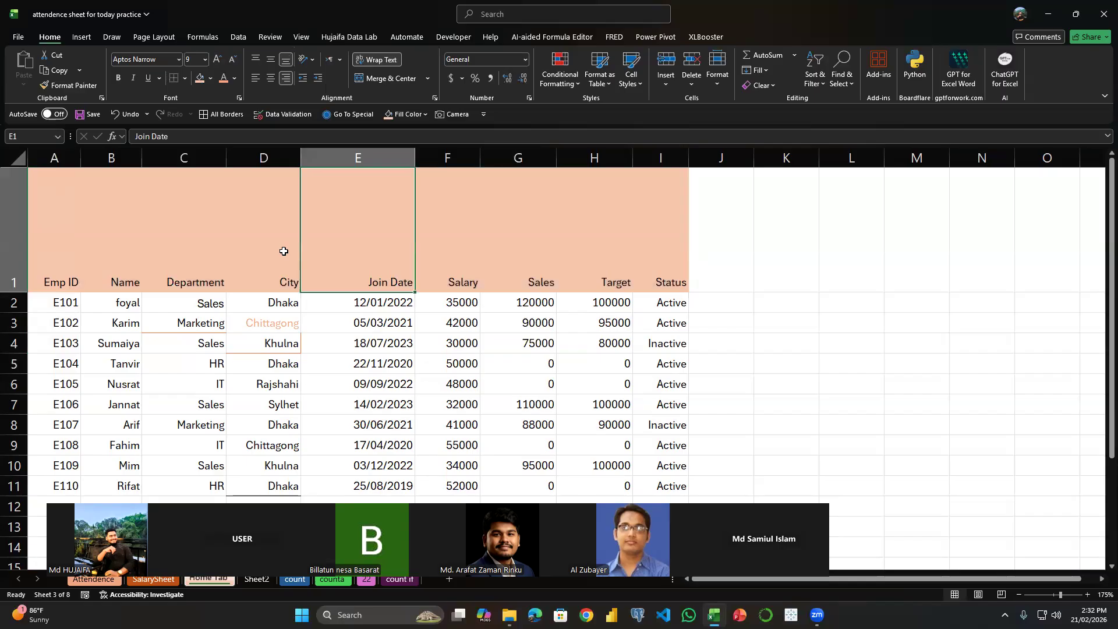
- Undo the header row height and alignment changes, cell D3's font colour and the last border drawn on cell D4
key("ctrl+z")
key("ctrl+z")
key("ctrl+z")
key("ctrl+z")
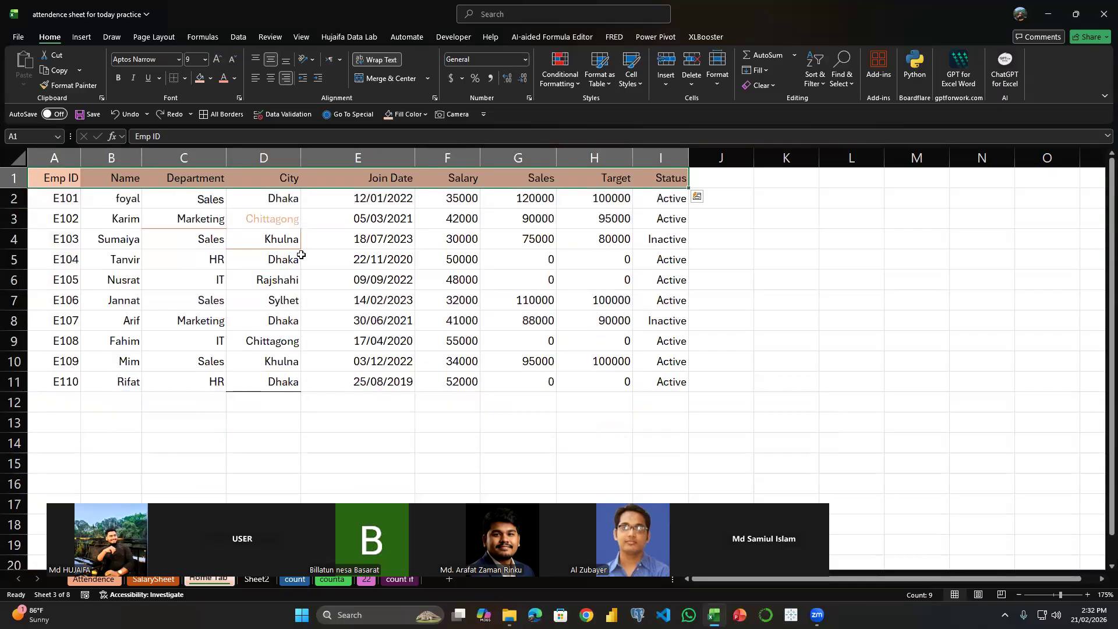
key("ctrl+z")
key("ctrl+z")
key("ctrl+z")
key("ctrl+z")
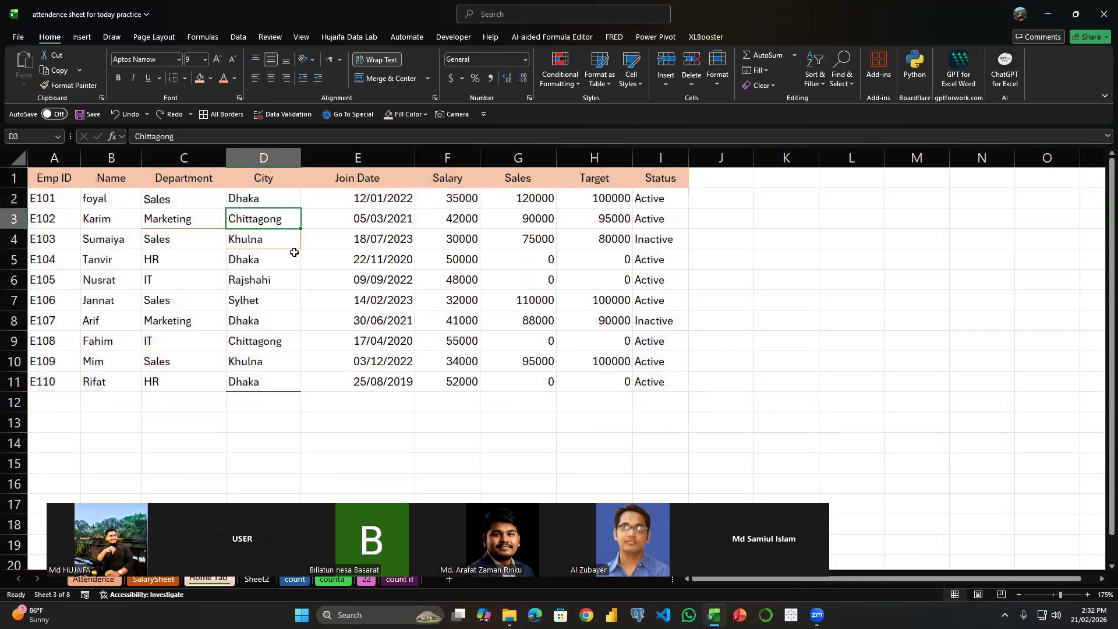
key("ctrl+z")
- Enter a one-line self-introduction with the person's name and "im a student" in cell A15
left_click(75, 415)
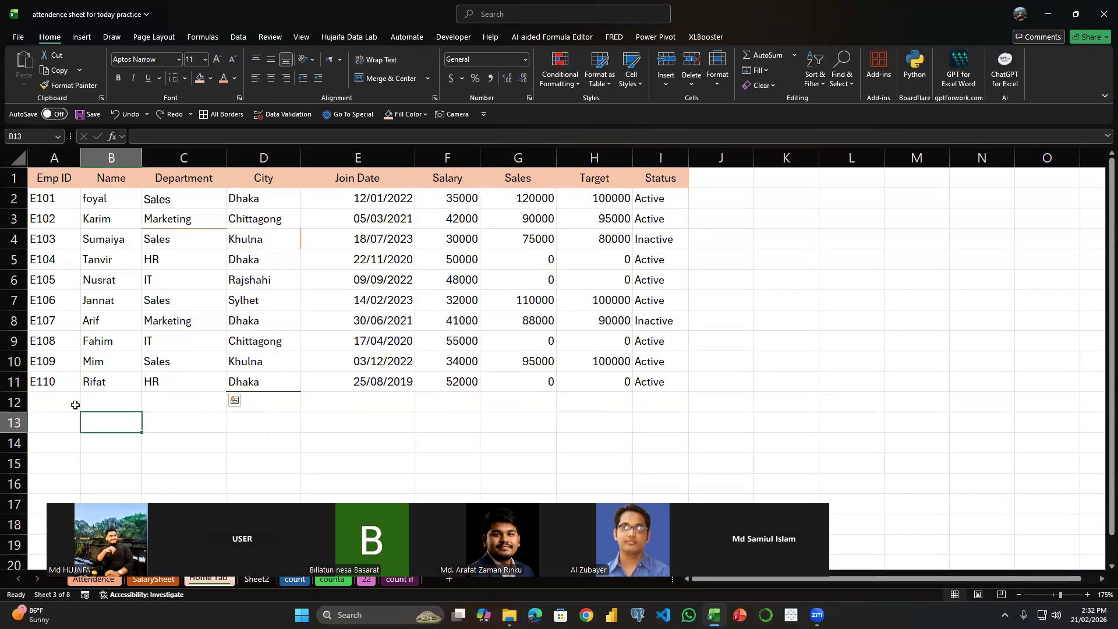
scroll(75, 408, "down", 3)
left_click(51, 250)
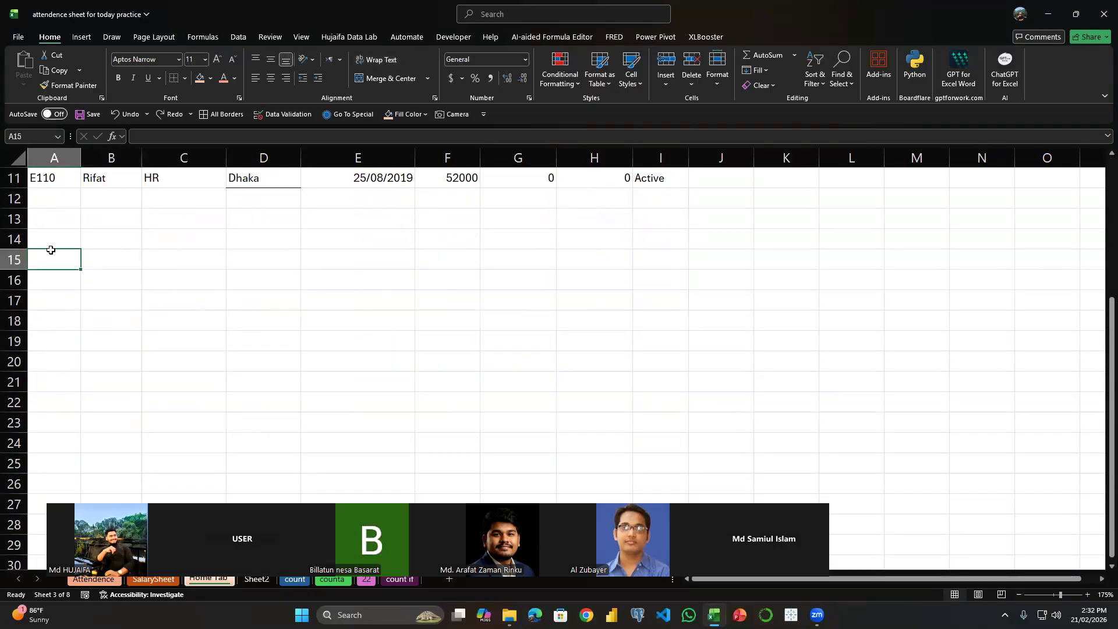
type("=")
key("BackSpace")
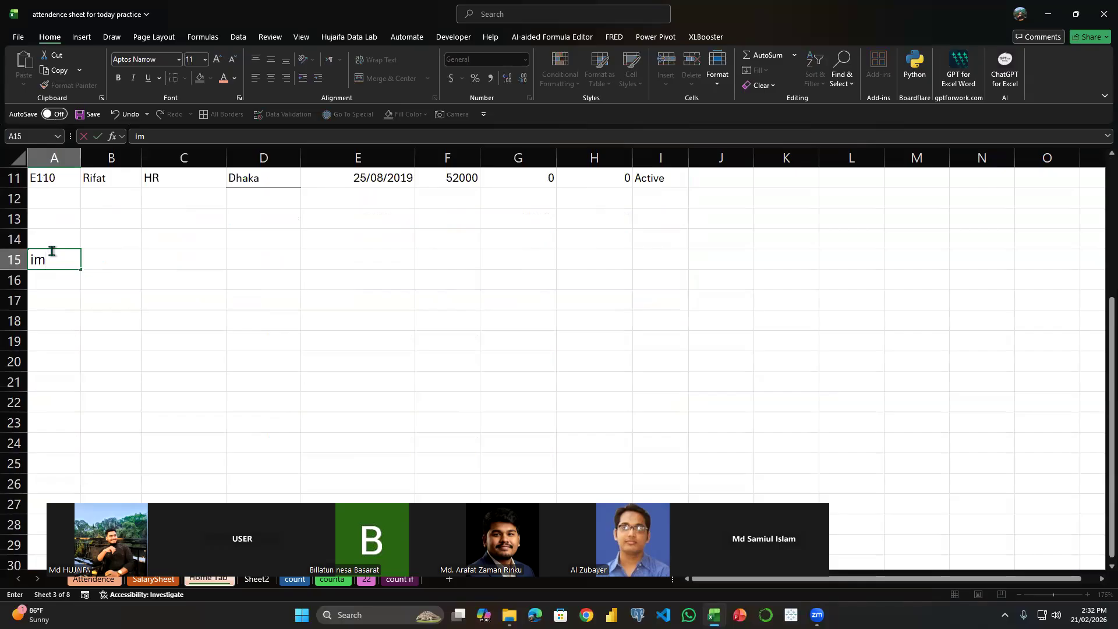
type("im hujaifa im a student")
key("Return")
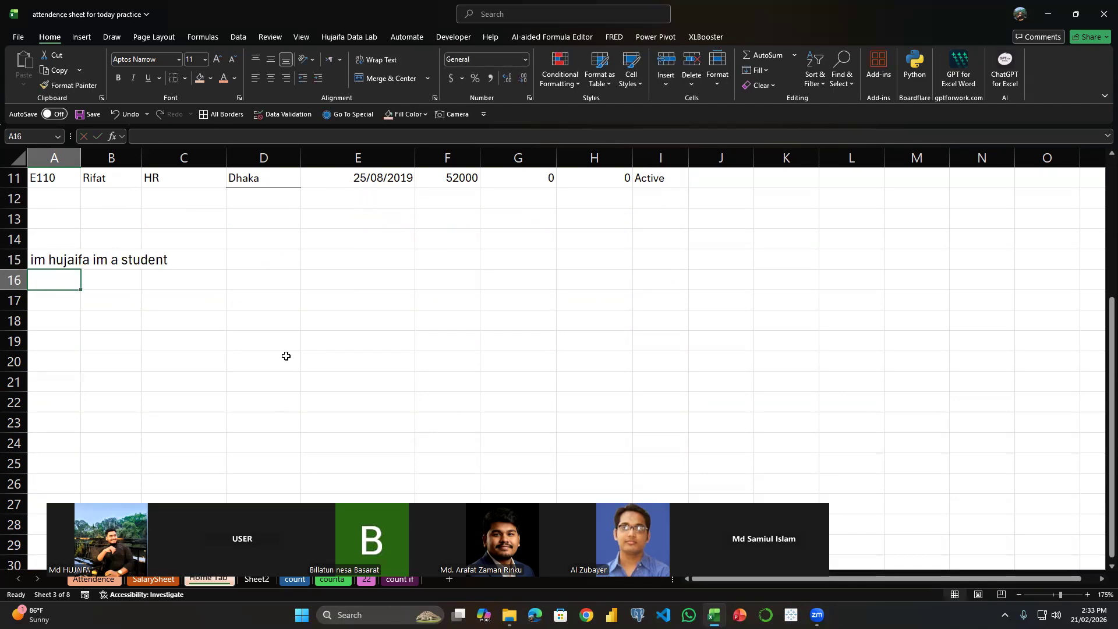
- Wrap the text in cell A15 and turn the wrapping off again
left_click(61, 255)
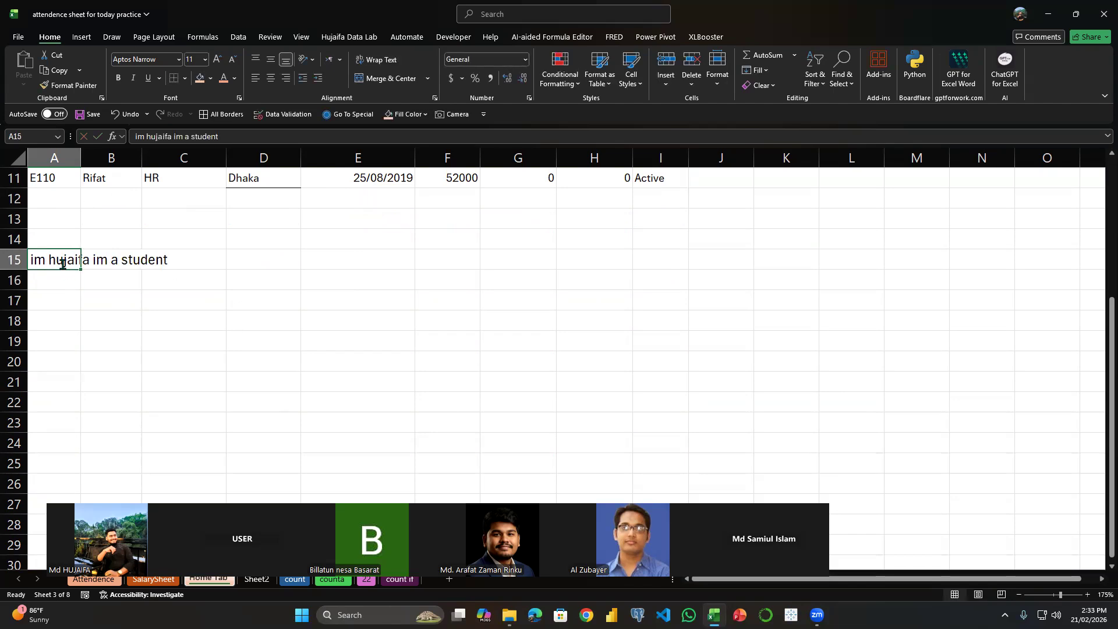
double_click(63, 262)
left_click(185, 271)
left_click(59, 265)
left_click(309, 60)
left_click(338, 51)
left_click(377, 59)
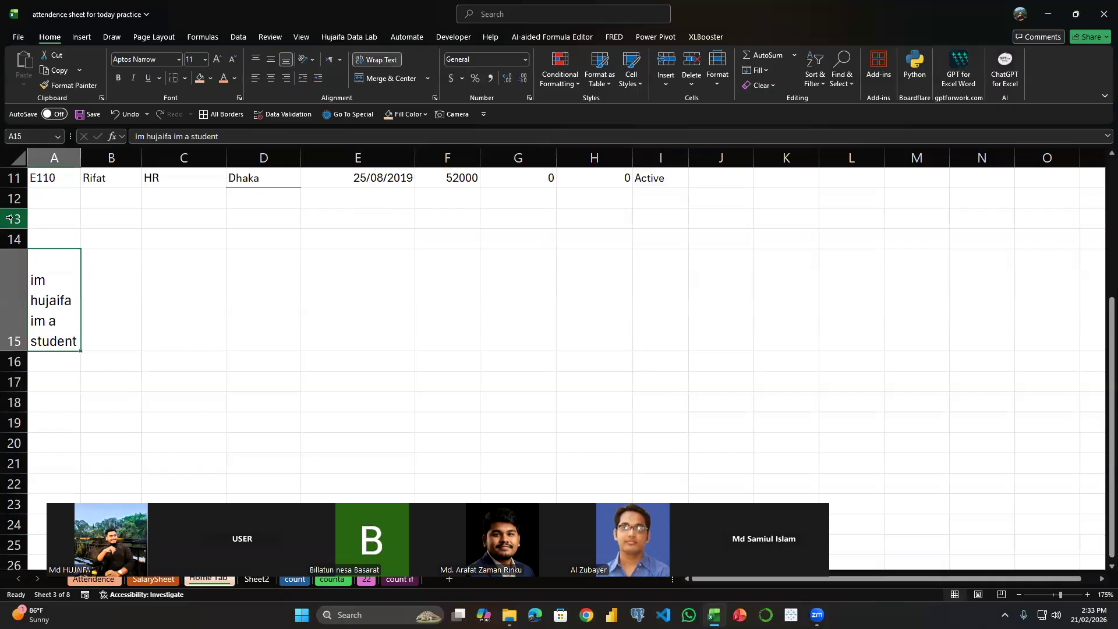
left_click(382, 60)
- Angle the text in cell A15 clockwise, and switch its orientation to vertical text
left_click(304, 59)
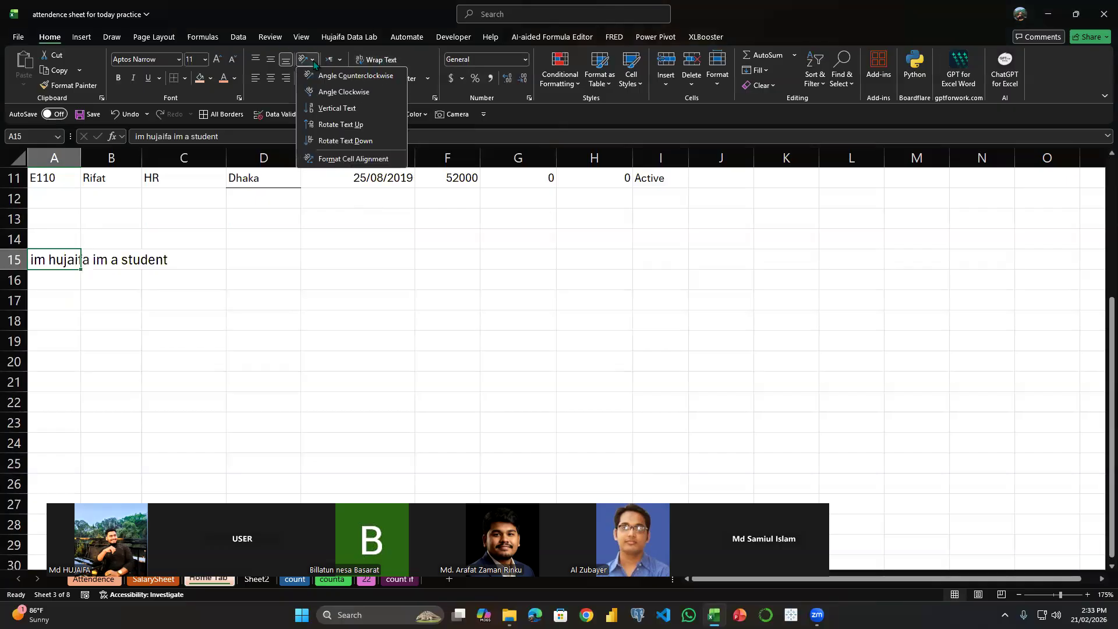
left_click(330, 92)
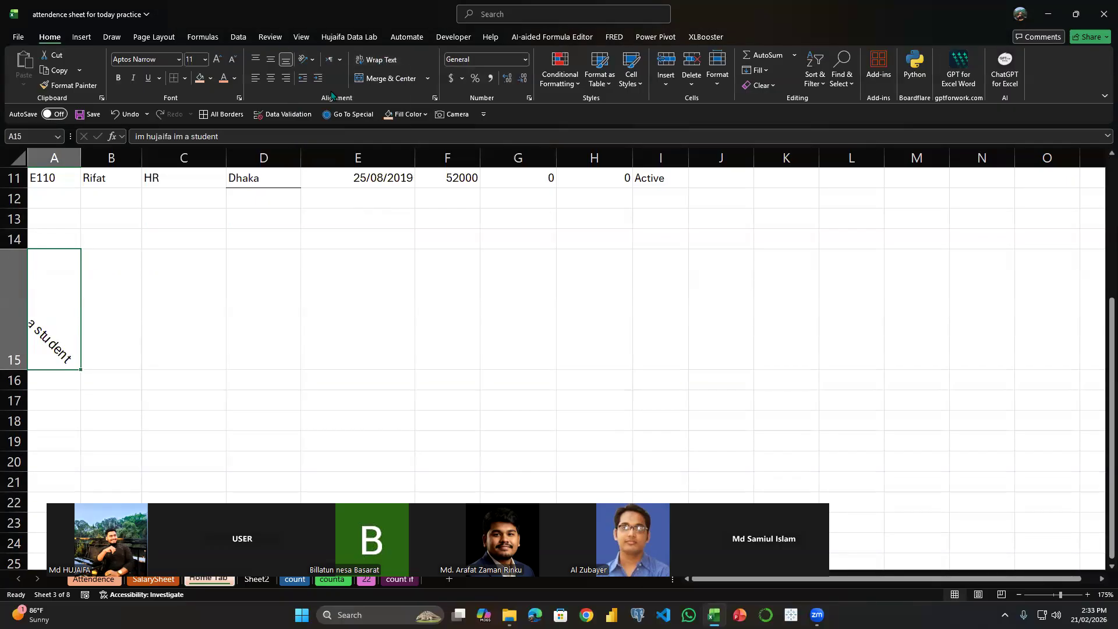
left_click(312, 60)
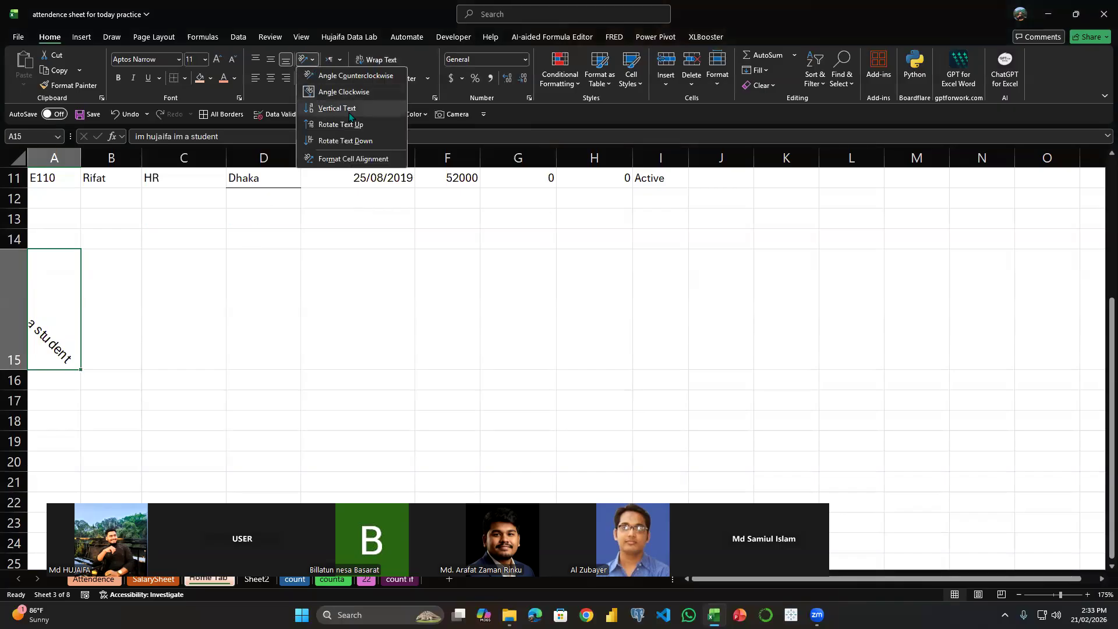
left_click(338, 110)
- Set cell A15's text orientation to -15 degrees in the Format Cells alignment settings
left_click(306, 59)
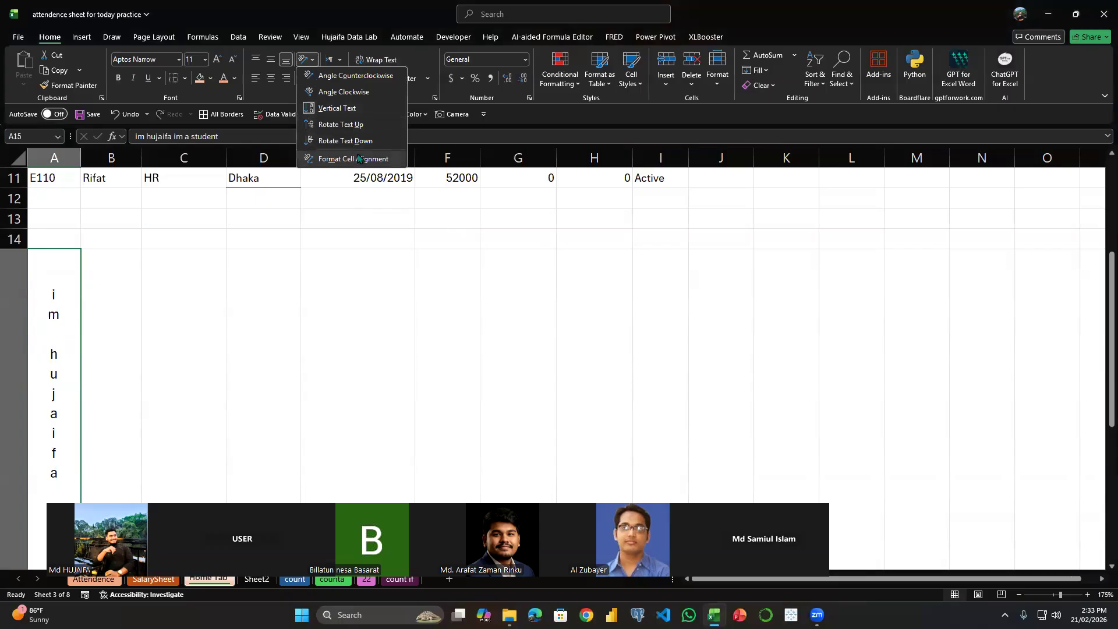
left_click(358, 161)
left_click_drag(352, 215, 369, 202)
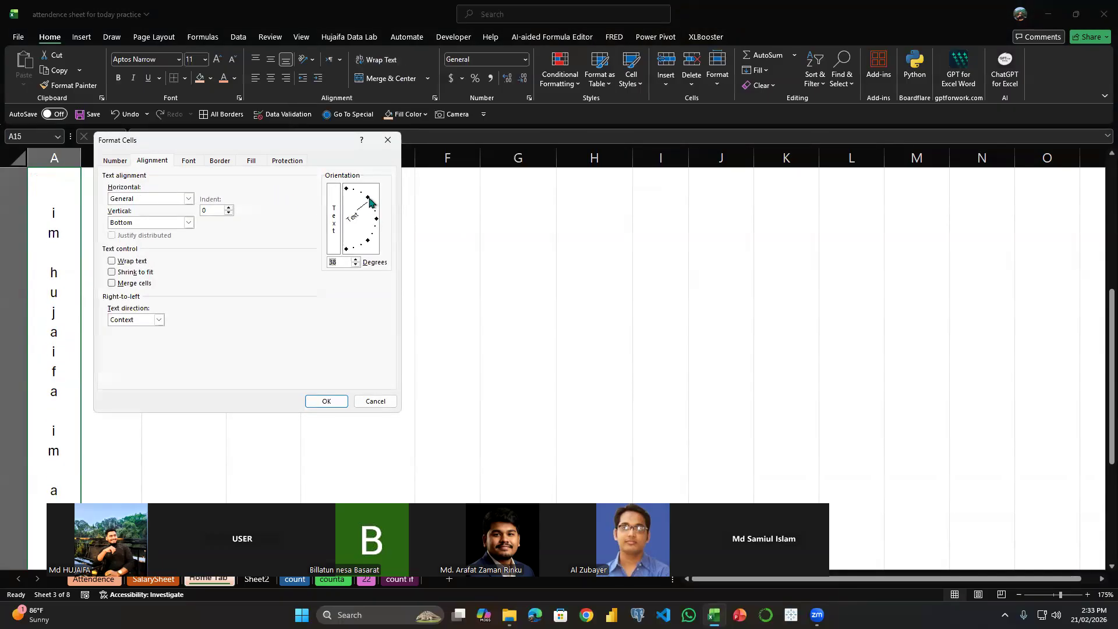
left_click_drag(317, 144, 459, 140)
left_click(494, 191)
left_click_drag(494, 190, 516, 223)
left_click(469, 399)
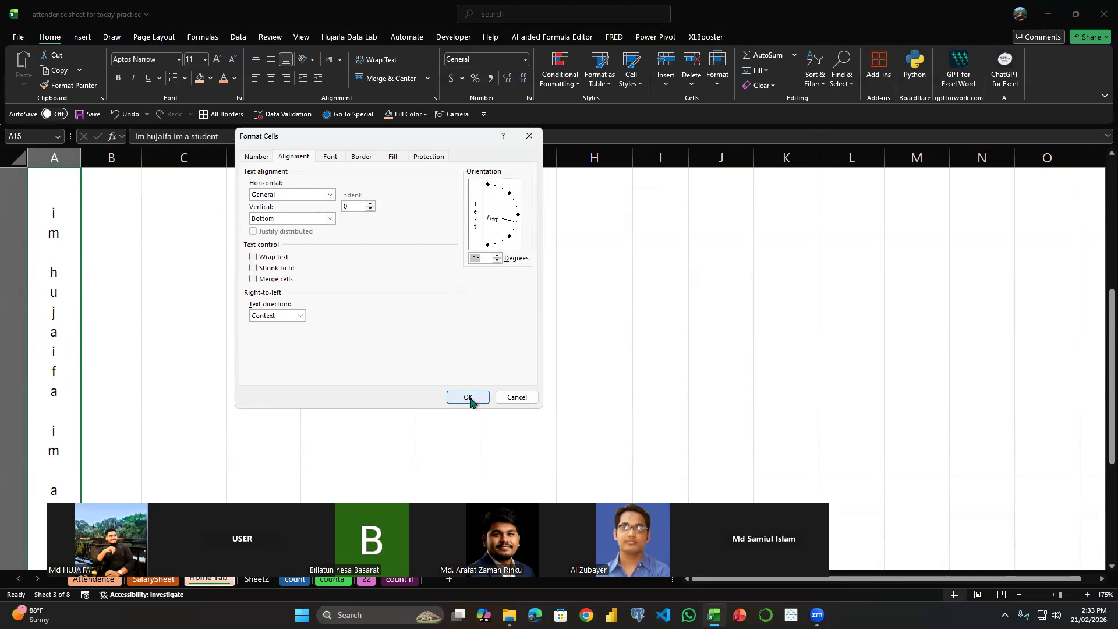
- Delete the rotated sample text from cell A15
scroll(151, 263, "up", 5)
scroll(73, 382, "down", 2)
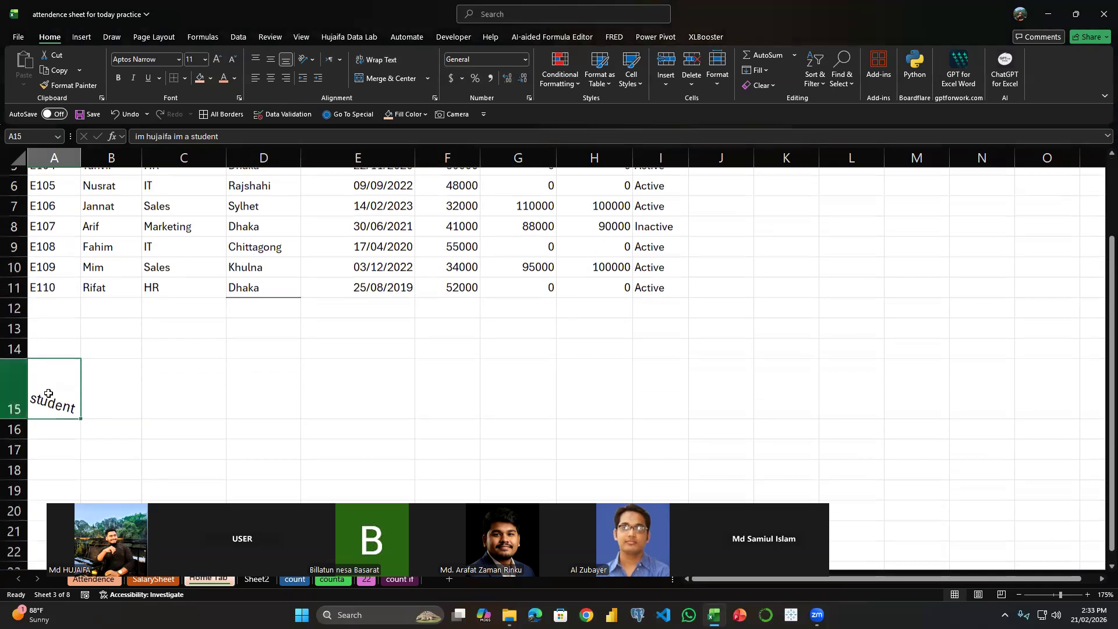
key("Delete")
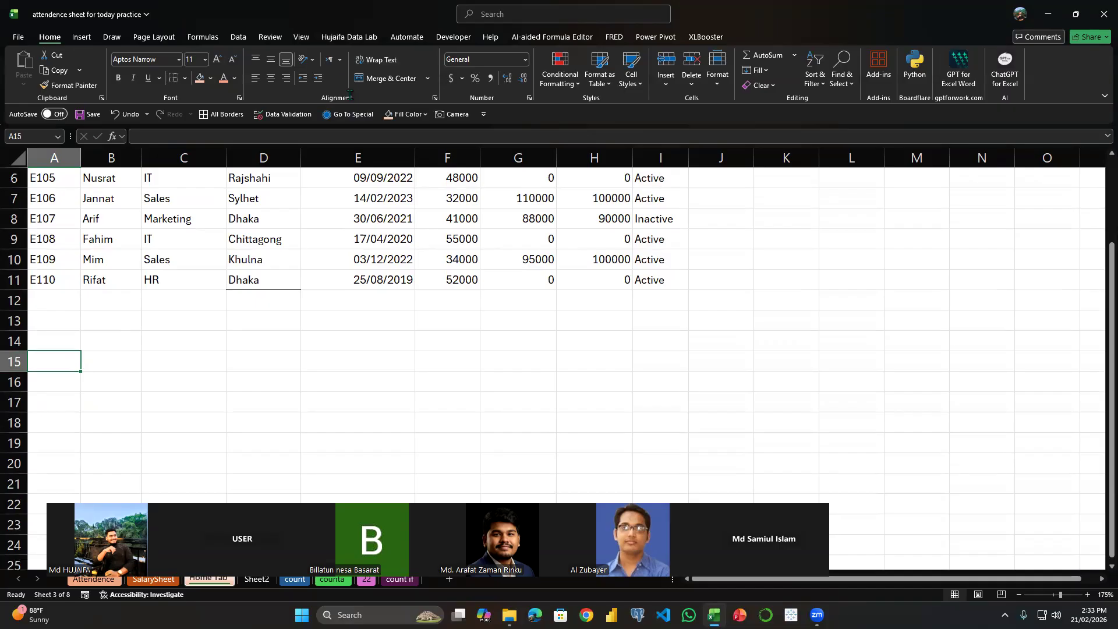
- Enter "im a student" in cell A14 below the employee table
left_click(233, 216)
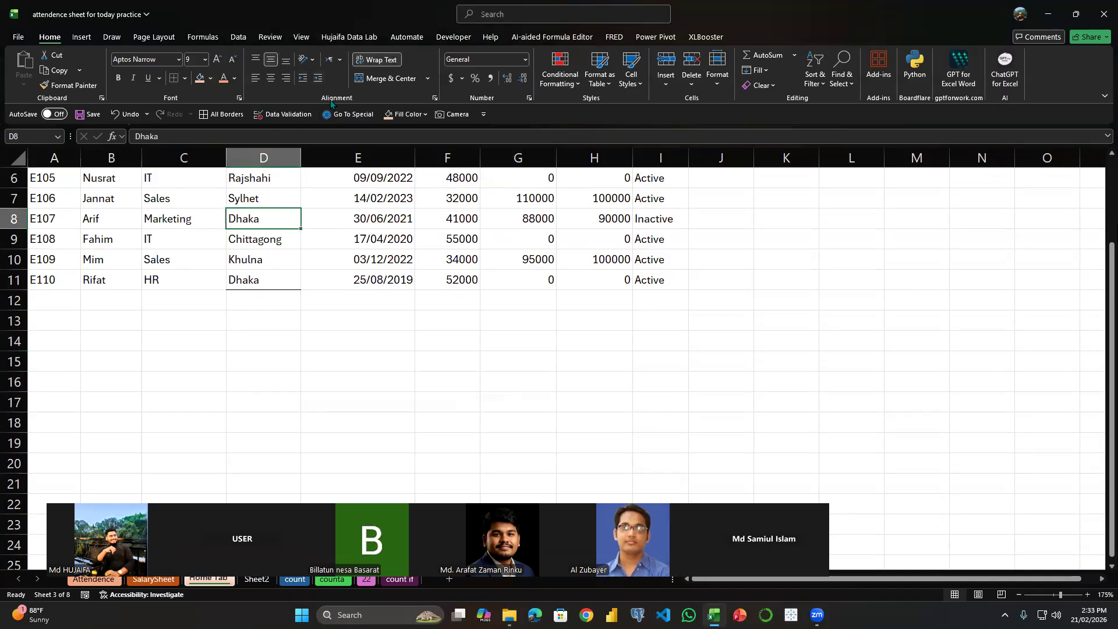
scroll(232, 399, "up", 2)
scroll(102, 311, "down", 4)
scroll(102, 311, "up", 4)
scroll(82, 340, "down", 2)
left_click(79, 341)
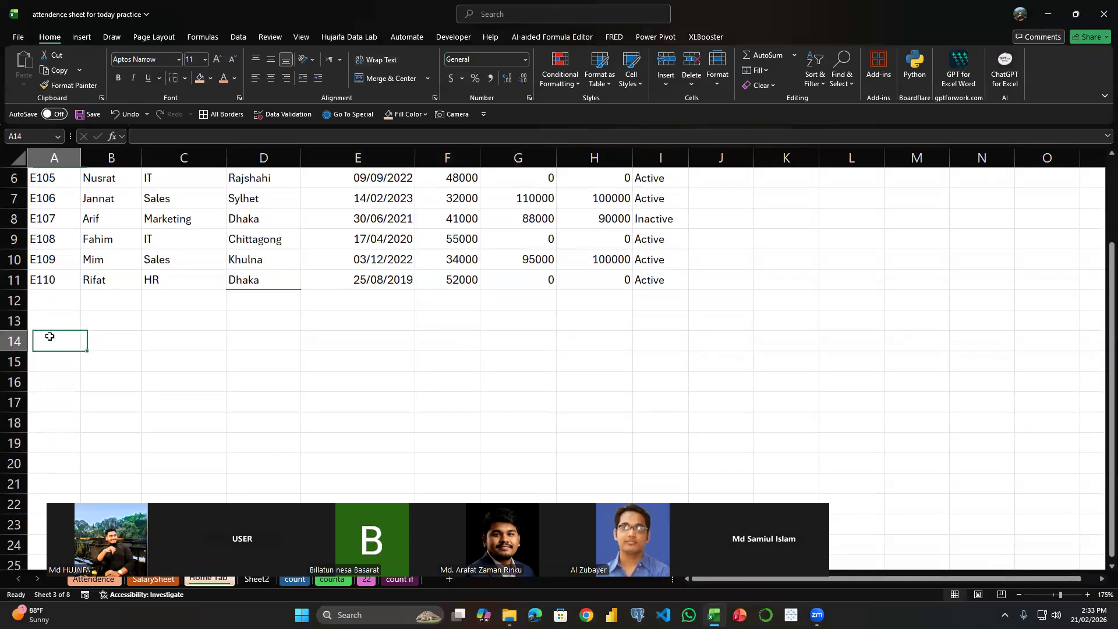
type("im a")
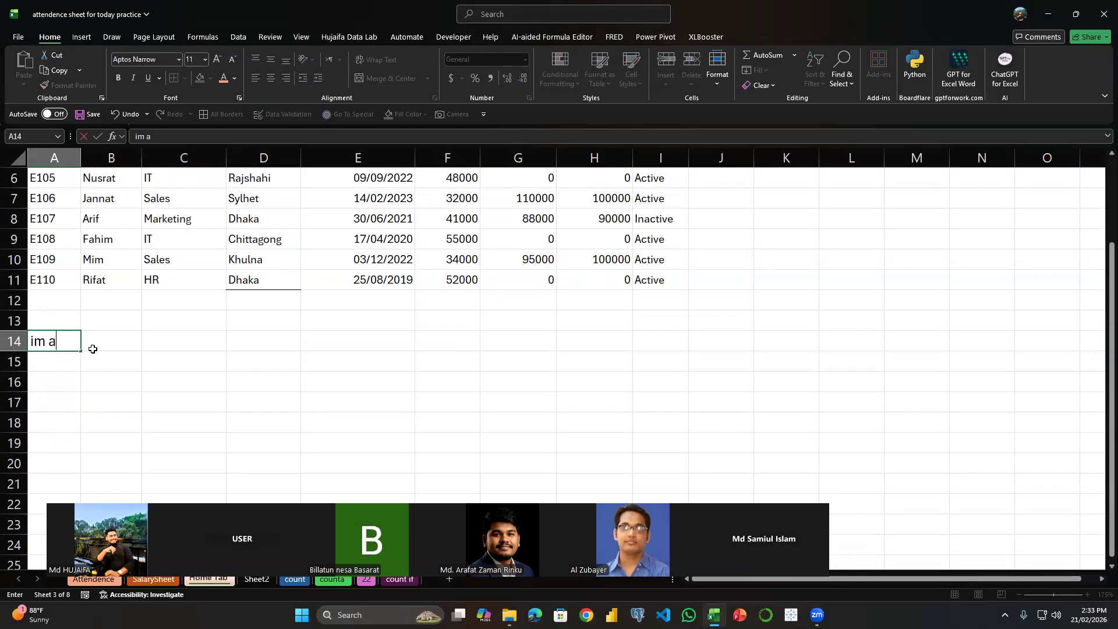
type(" student")
key("Return")
- Merge and centre cells A14:G14 across the "im a student" text
left_click_drag(64, 349, 551, 355)
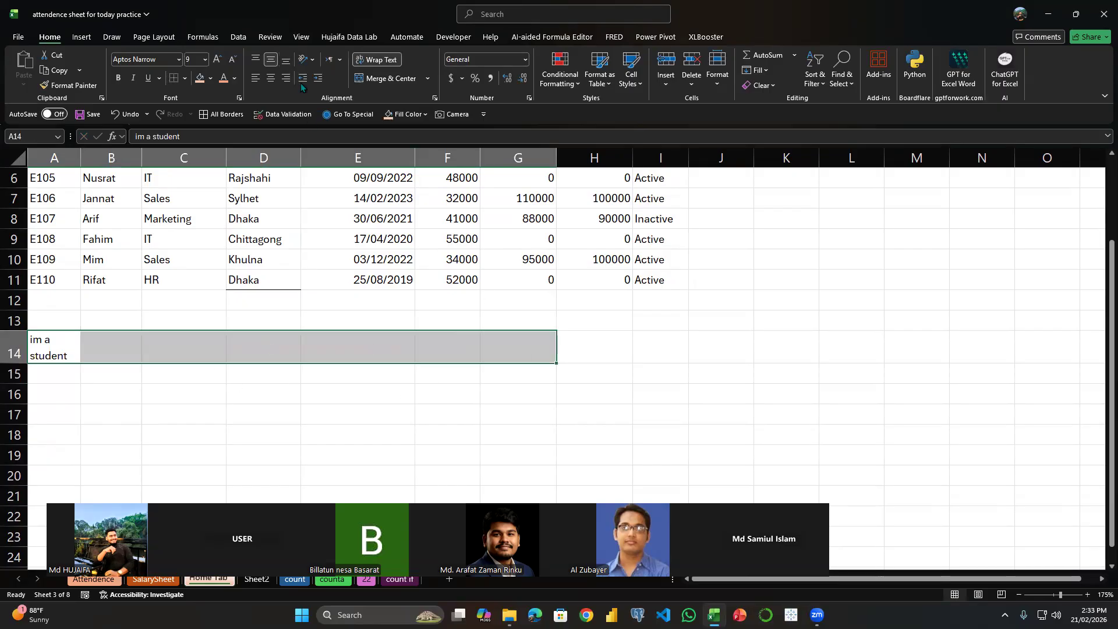
left_click(414, 82)
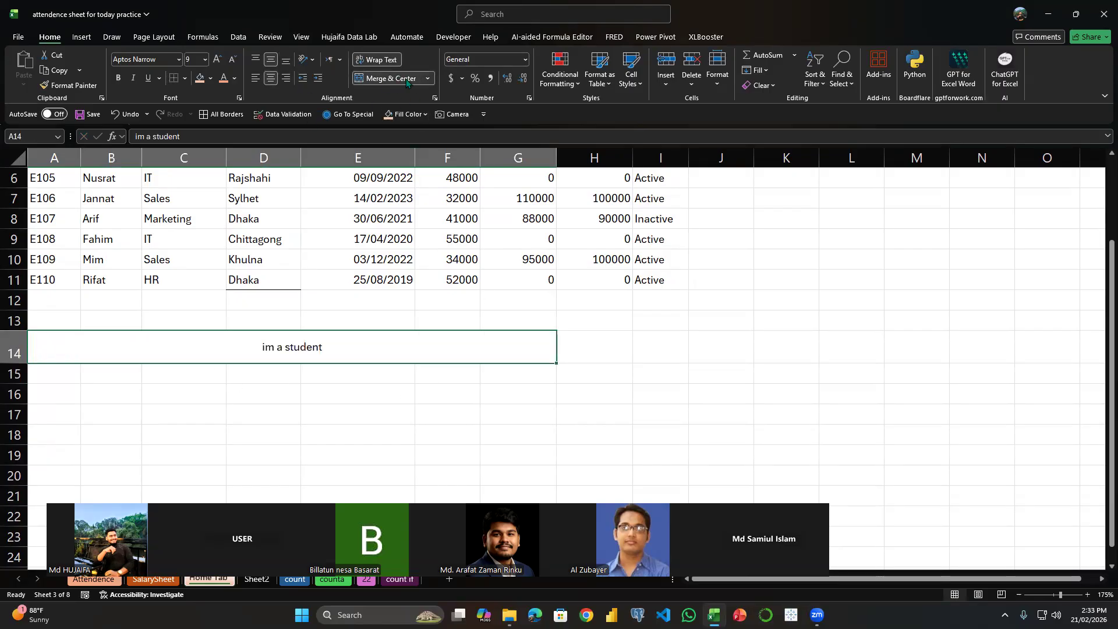
left_click(506, 374)
- Change the font colour of the merged "im a student" cell to light orange
left_click(230, 348)
left_click(224, 78)
scroll(291, 175, "up", 2)
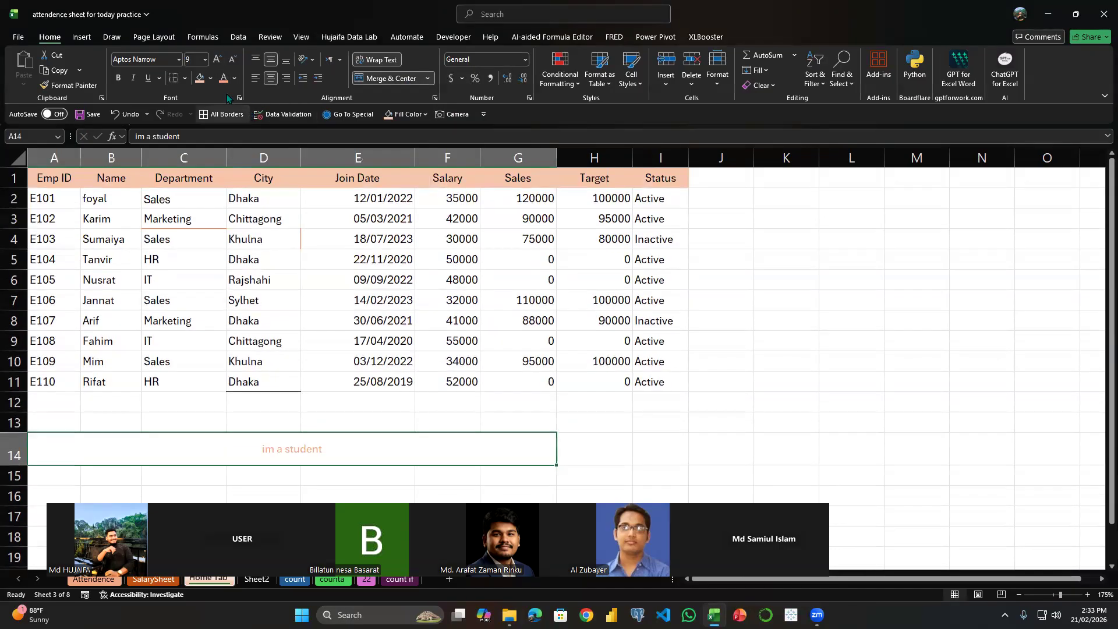
- Fill cells J7:J8 and the merged "im a student" cell in row 14 with light orange
left_click_drag(717, 322, 720, 300)
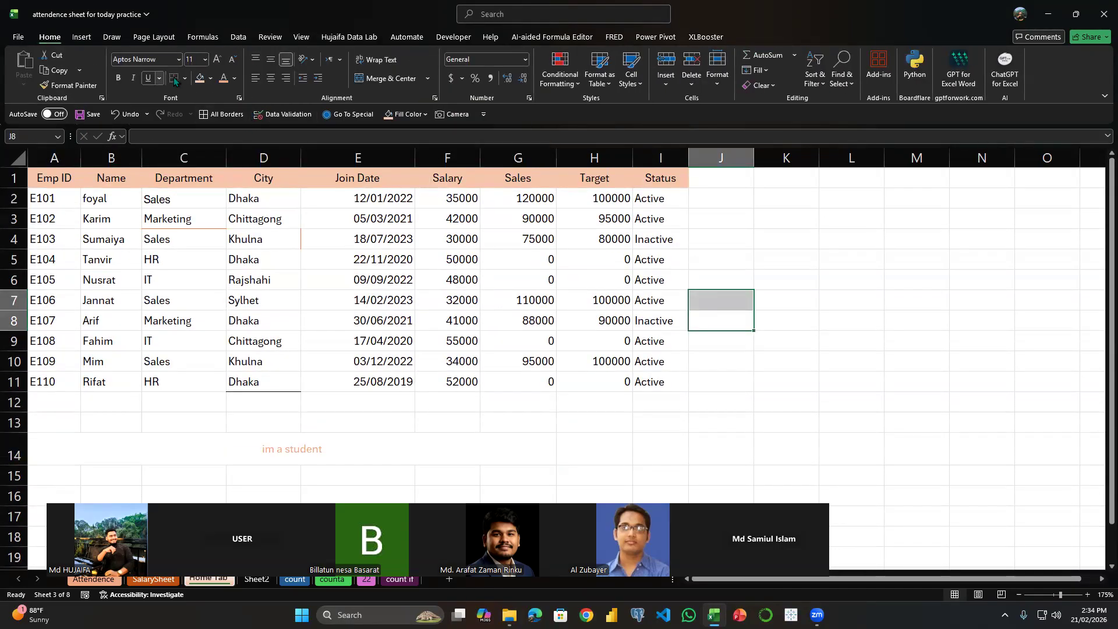
left_click(199, 78)
scroll(326, 326, "down", 2)
left_click(310, 352)
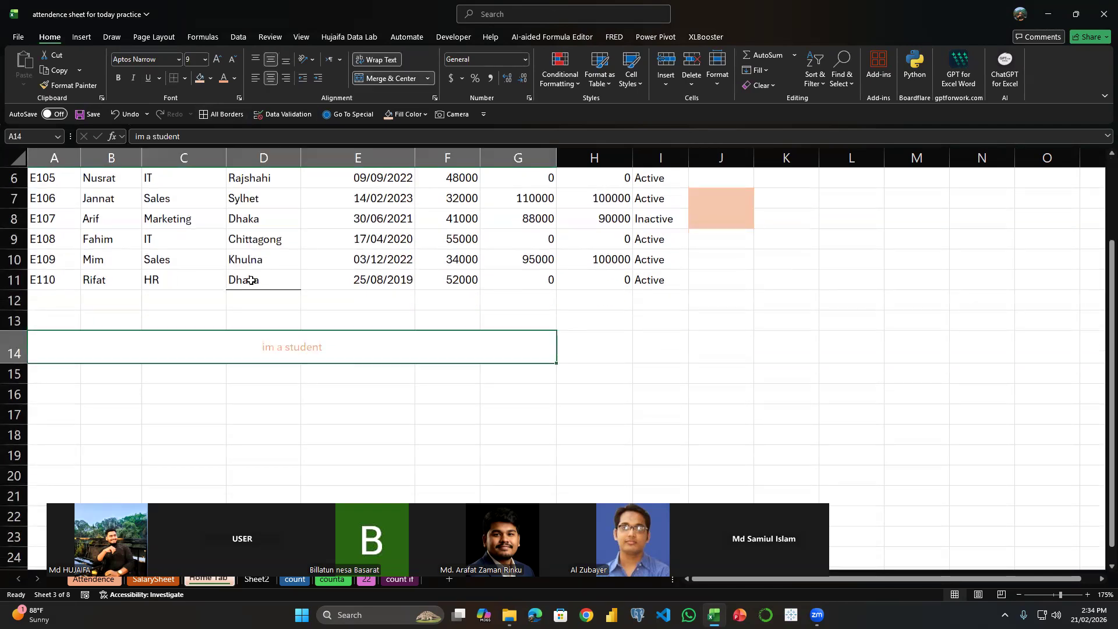
left_click(199, 78)
left_click(358, 259)
scroll(402, 374, "up", 2)
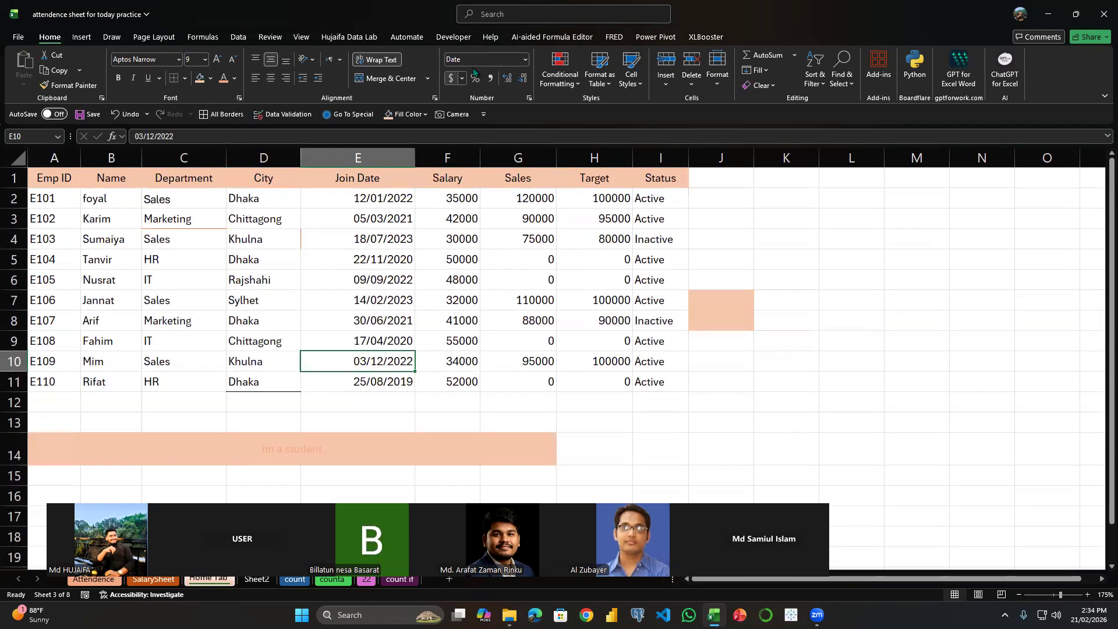
- Apply the dollar accounting number format to the Sales figures in G2:G11
key("Up")
key("Up")
key("Up")
key("Up")
left_click_drag(541, 200, 550, 384)
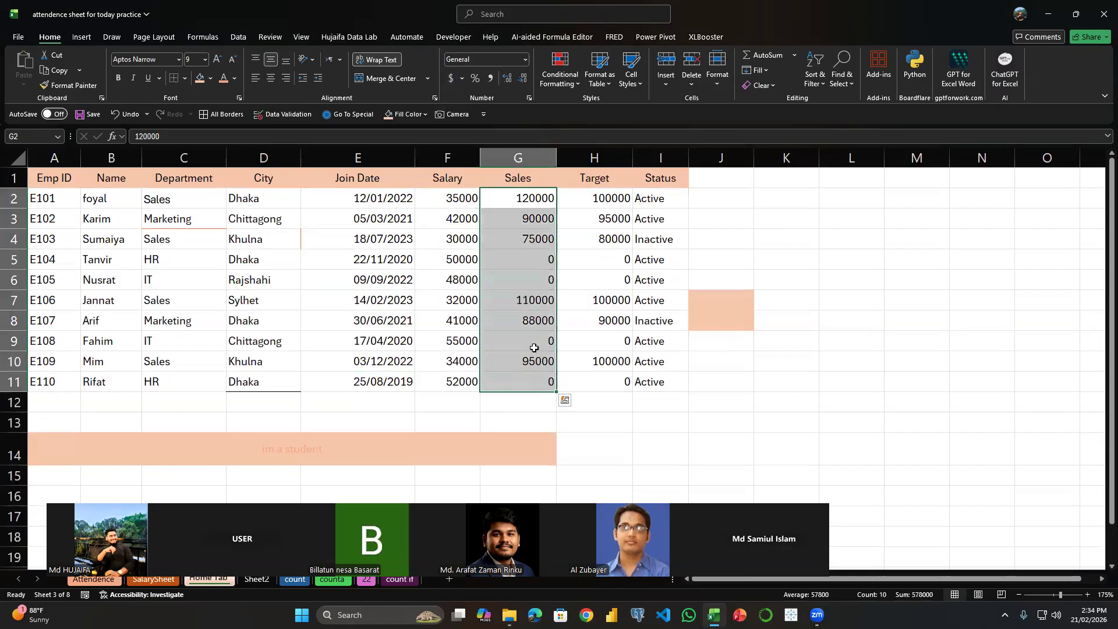
left_click(461, 79)
left_click(457, 79)
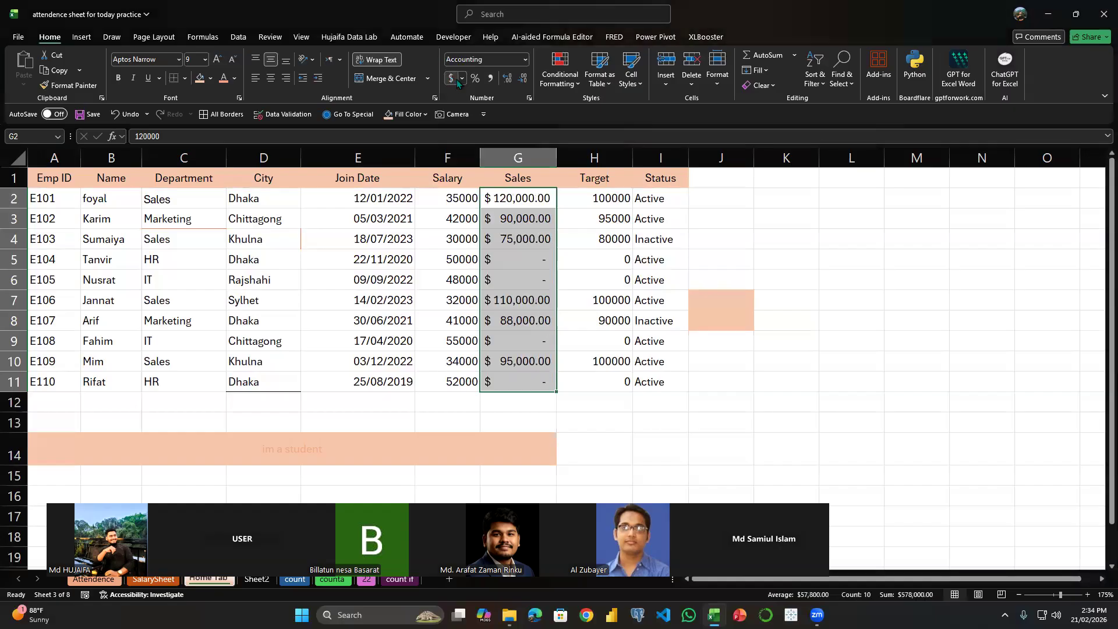
left_click(461, 79)
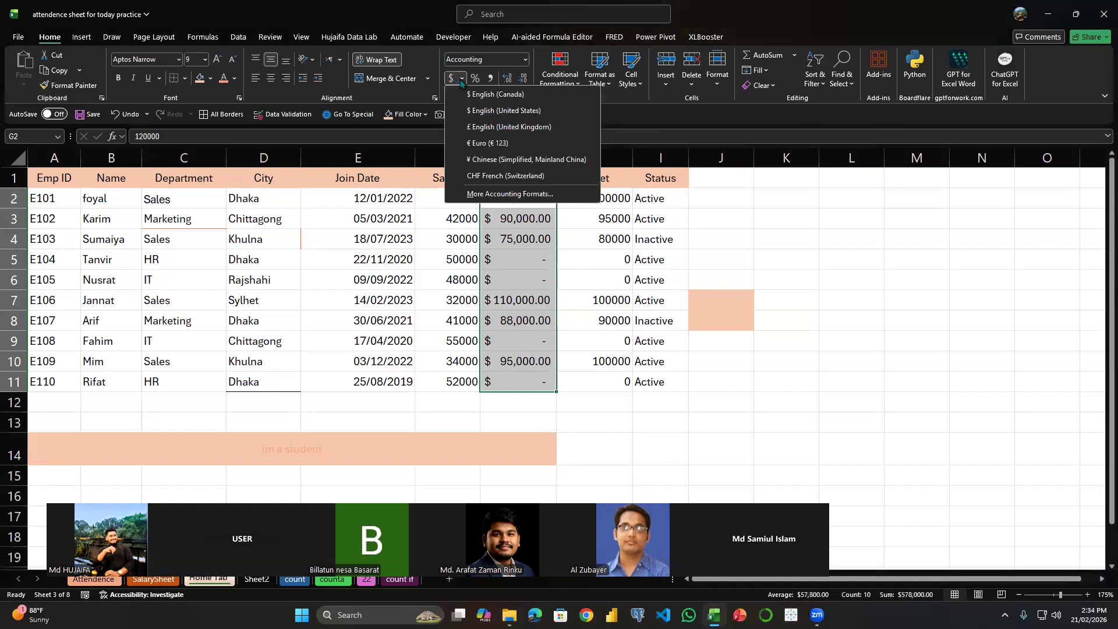
left_click(534, 196)
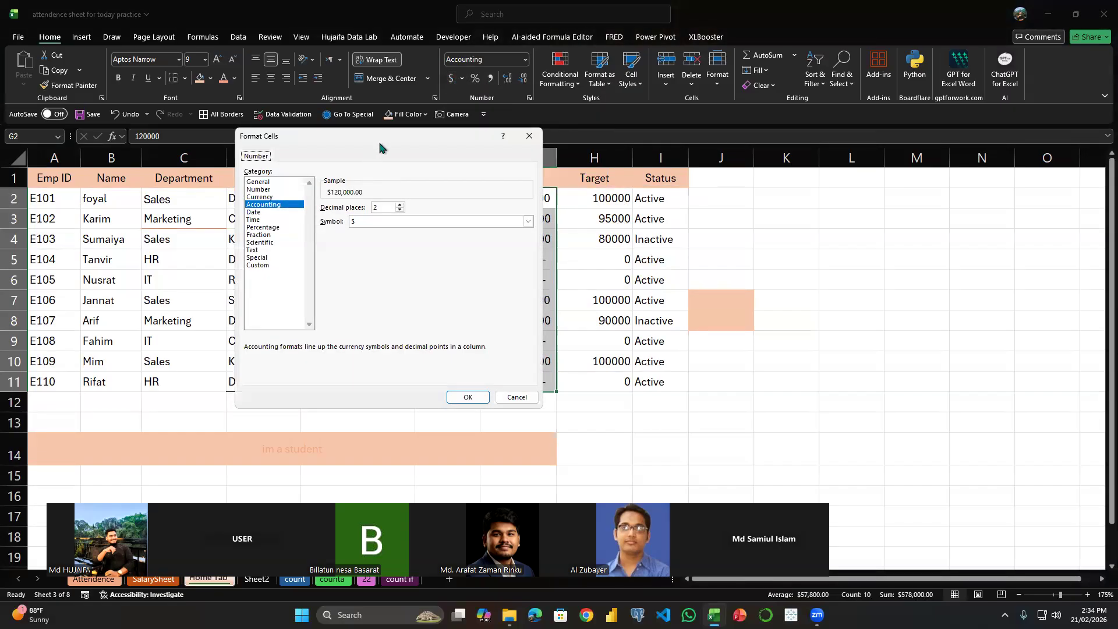
left_click_drag(388, 142, 768, 126)
left_click(911, 119)
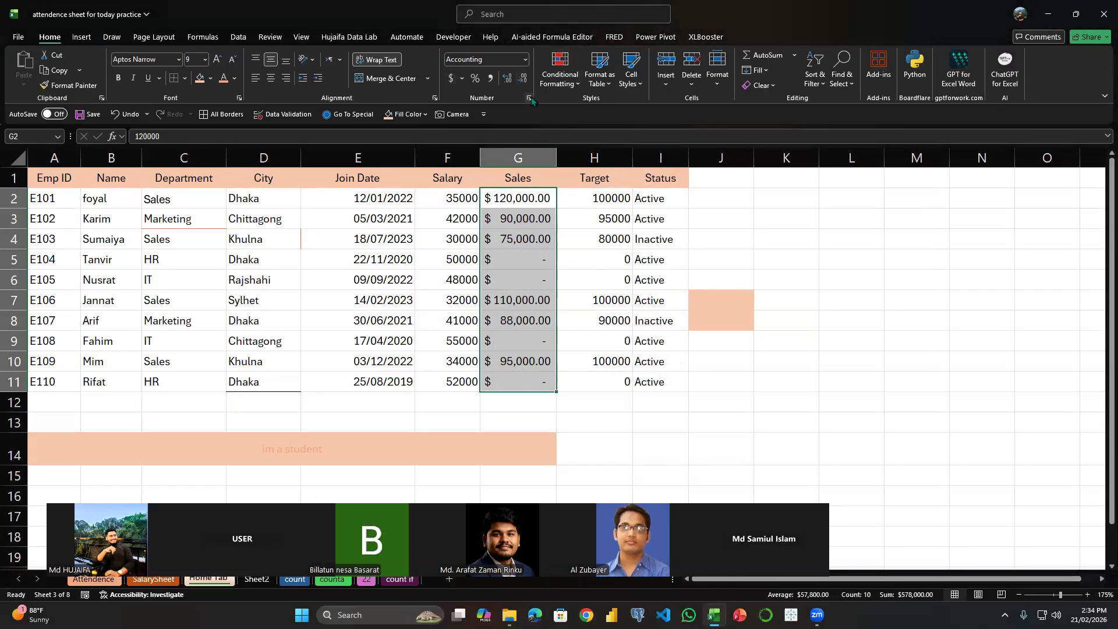
- Apply the accounting format with the BDT currency symbol to the Sales figures in G2:G11
left_click(461, 79)
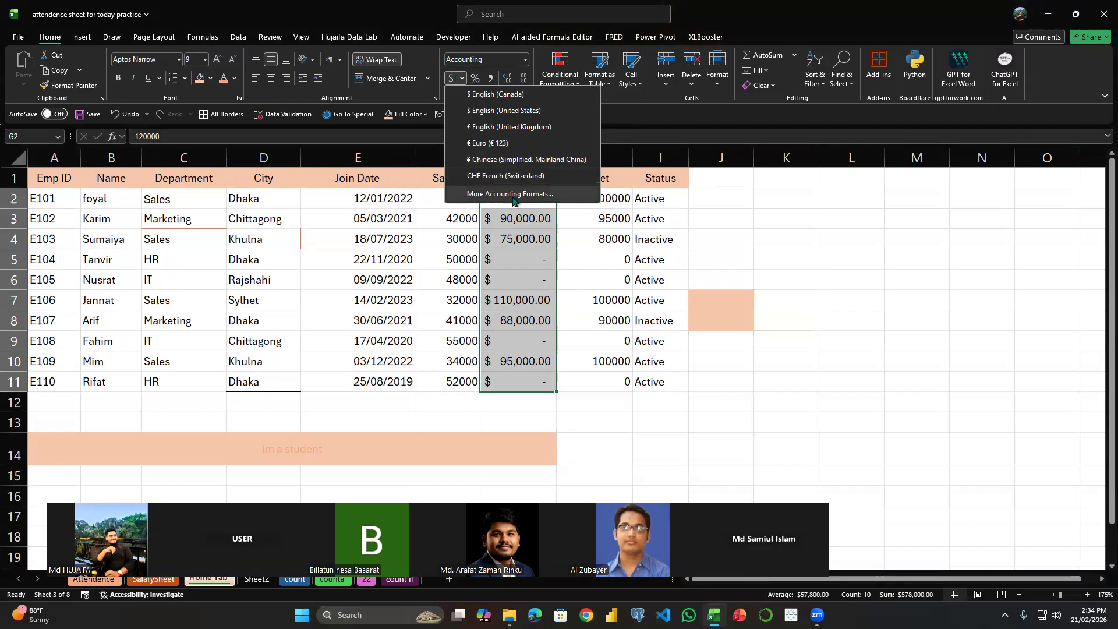
left_click(515, 195)
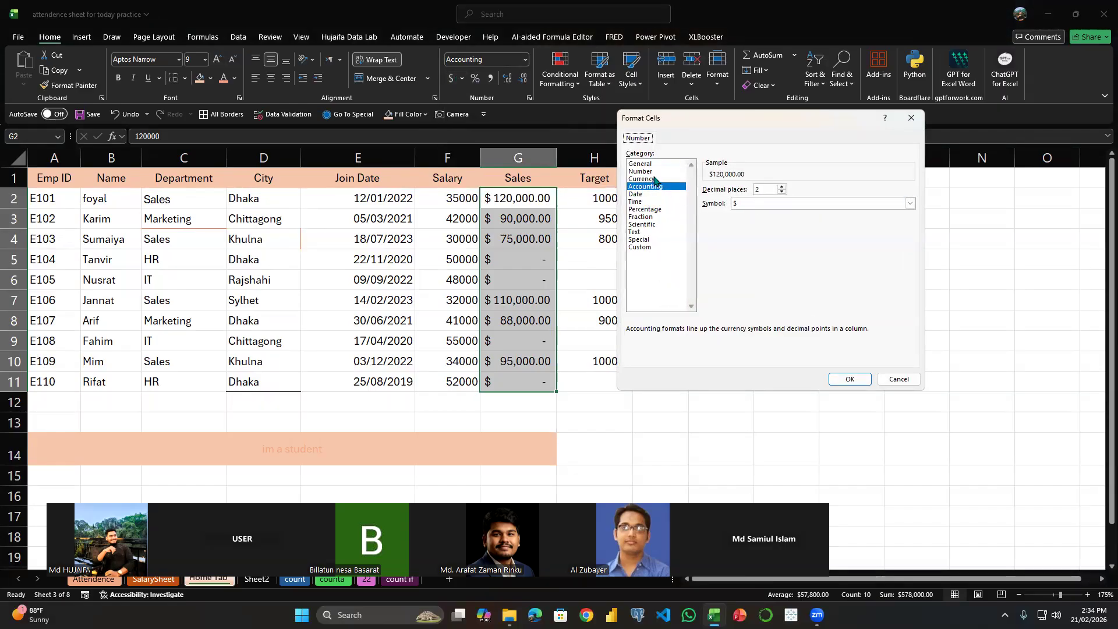
left_click(750, 205)
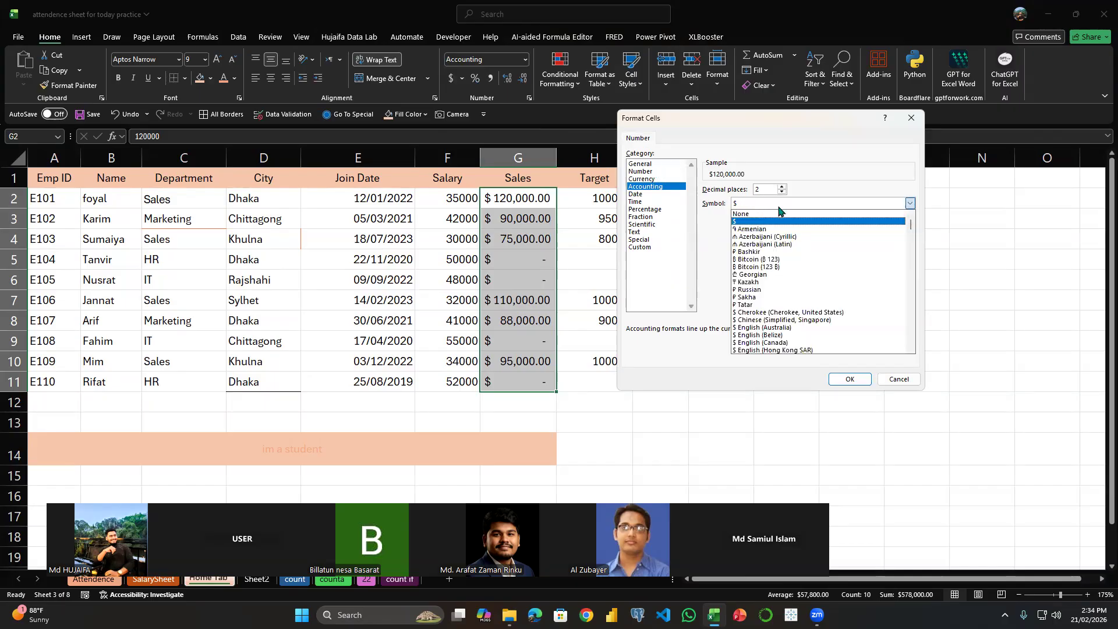
left_click(767, 205)
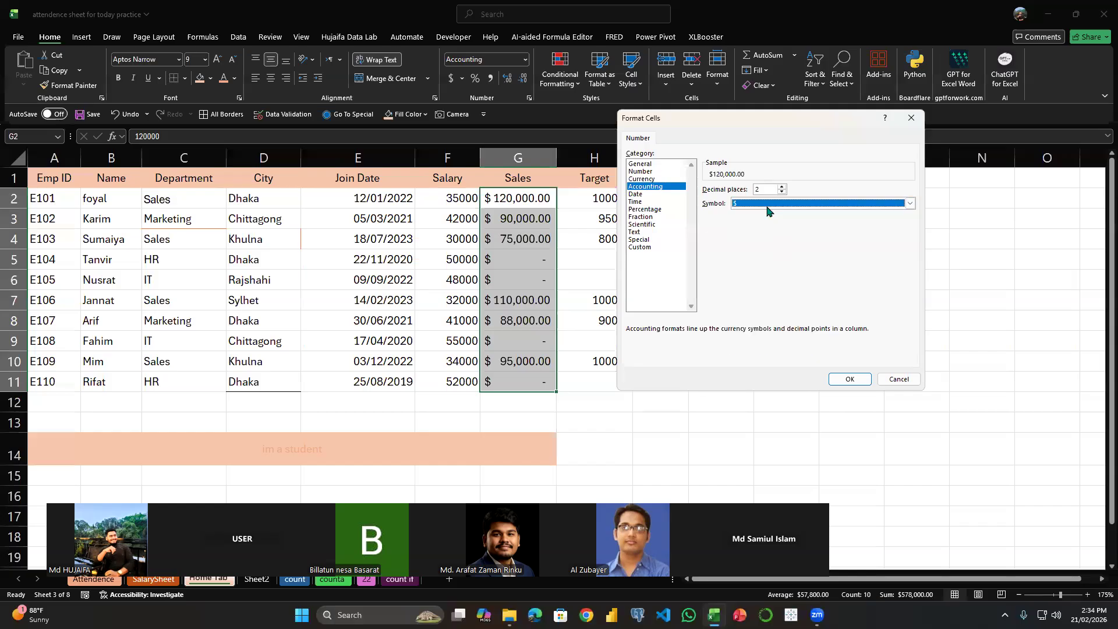
left_click(767, 205)
key("t")
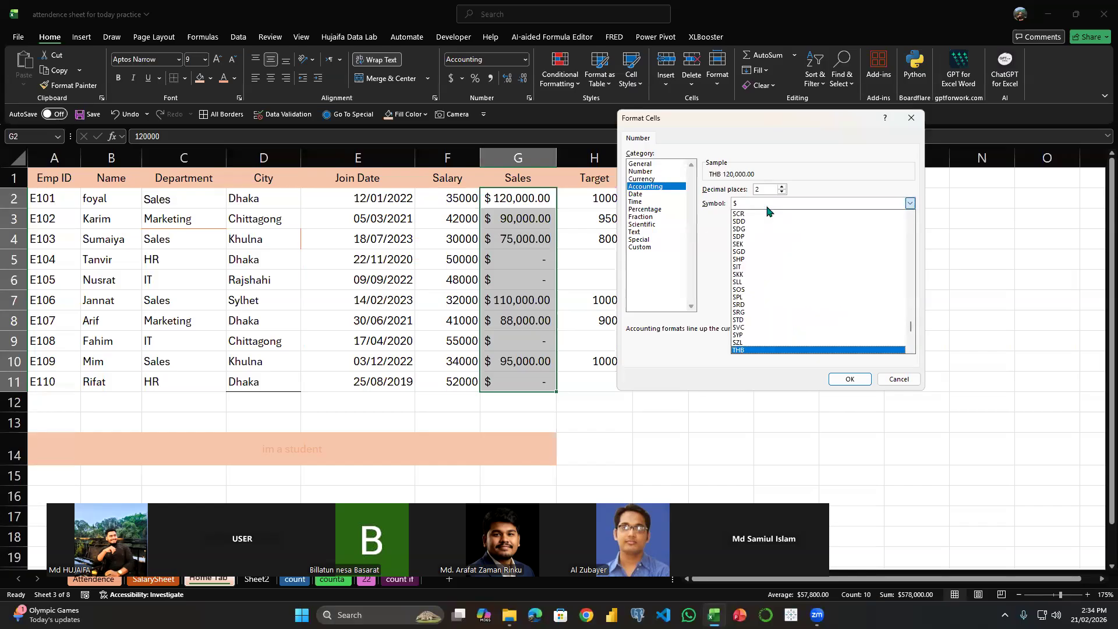
key("d")
left_click(796, 214)
left_click(796, 203)
key("t")
key("a")
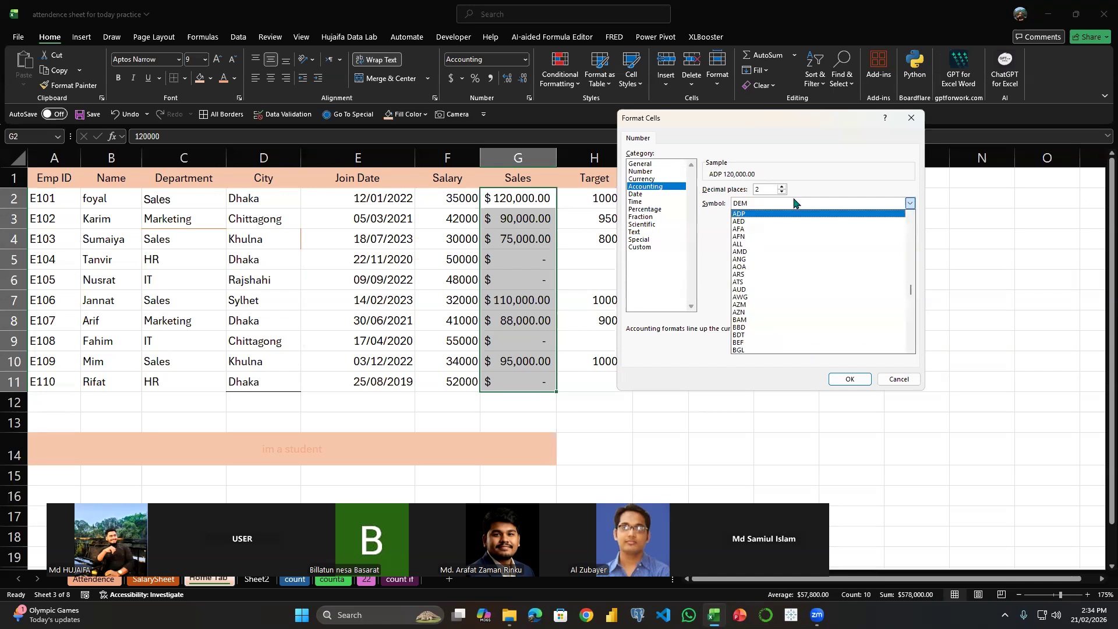
left_click(760, 335)
left_click(850, 379)
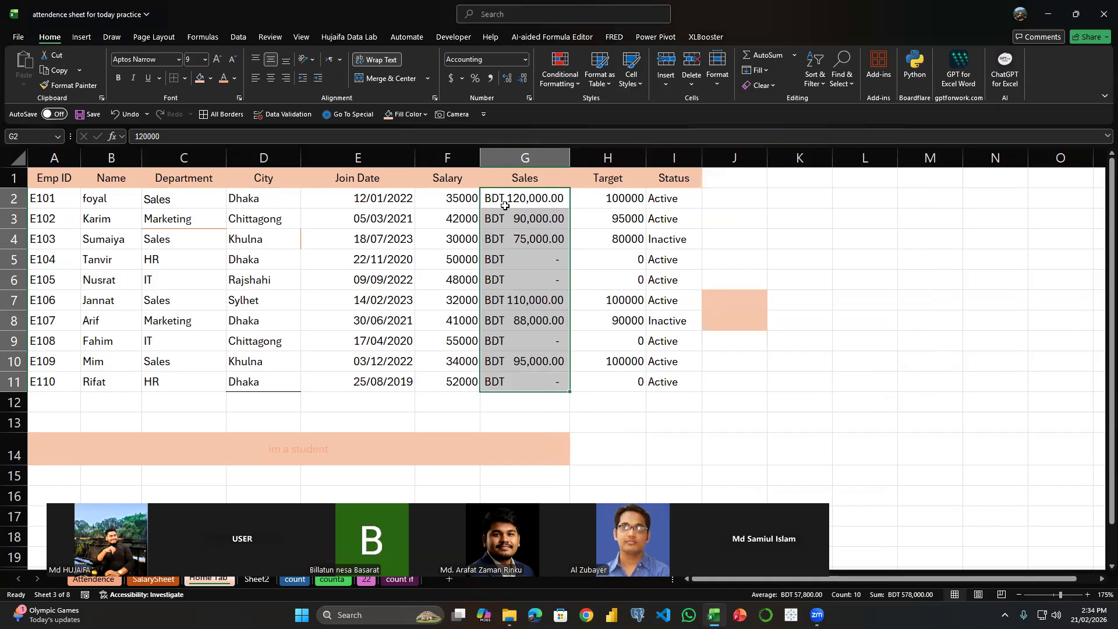
- Format the Target figures in H2:H11 as percentages, and switch them to the comma style
left_click_drag(616, 200, 620, 378)
left_click(475, 79)
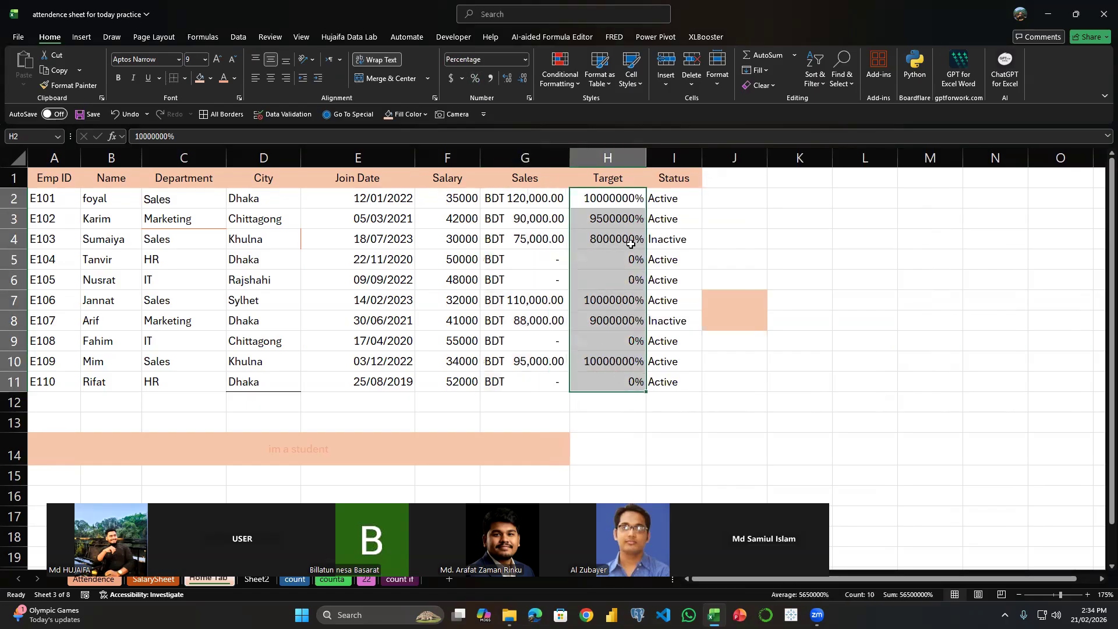
left_click(494, 83)
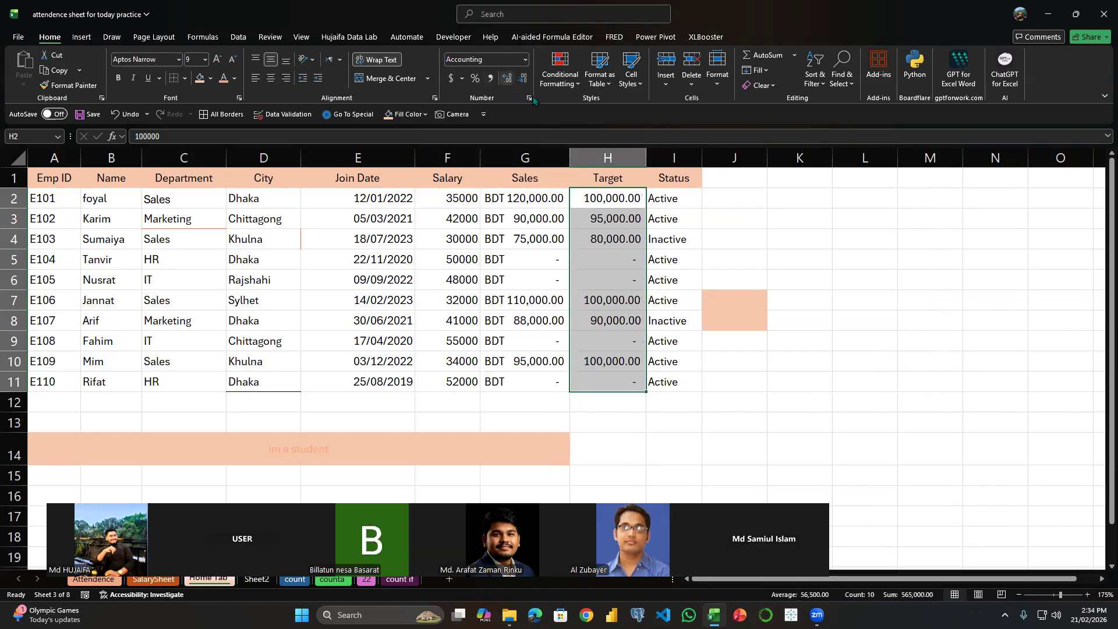
- Undo the number formats applied to the Sales and Target columns
left_click(614, 260)
key("ctrl+z")
key("ctrl+z")
key("ctrl+z")
key("ctrl+z")
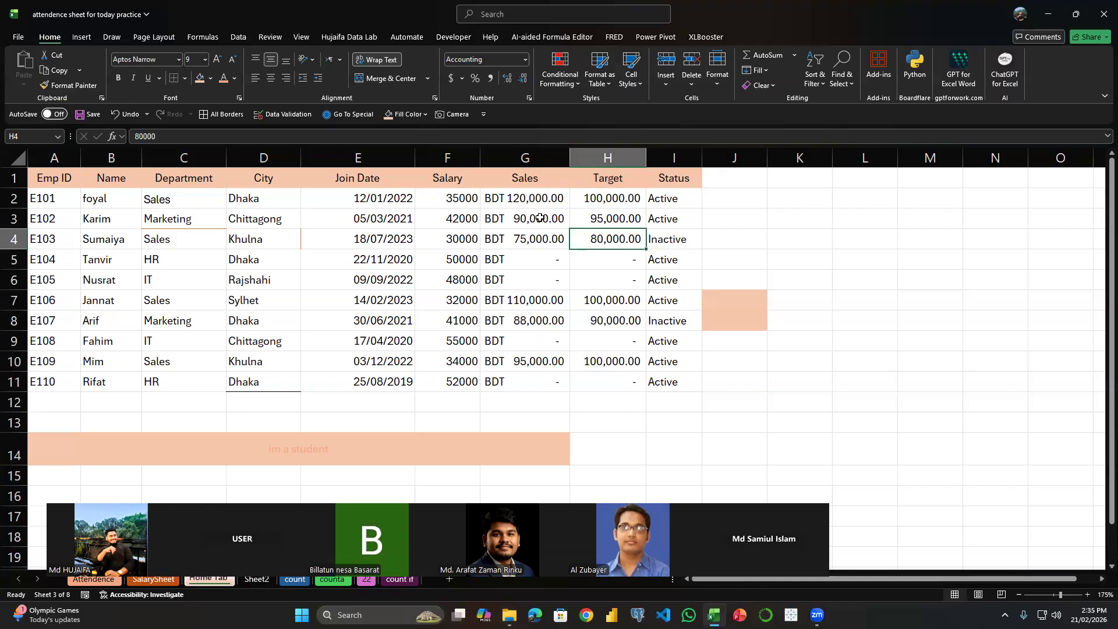
key("ctrl+z")
- Apply the comma style to the Target figures in H2:H4 and increase them to four decimal places
left_click_drag(606, 199, 603, 372)
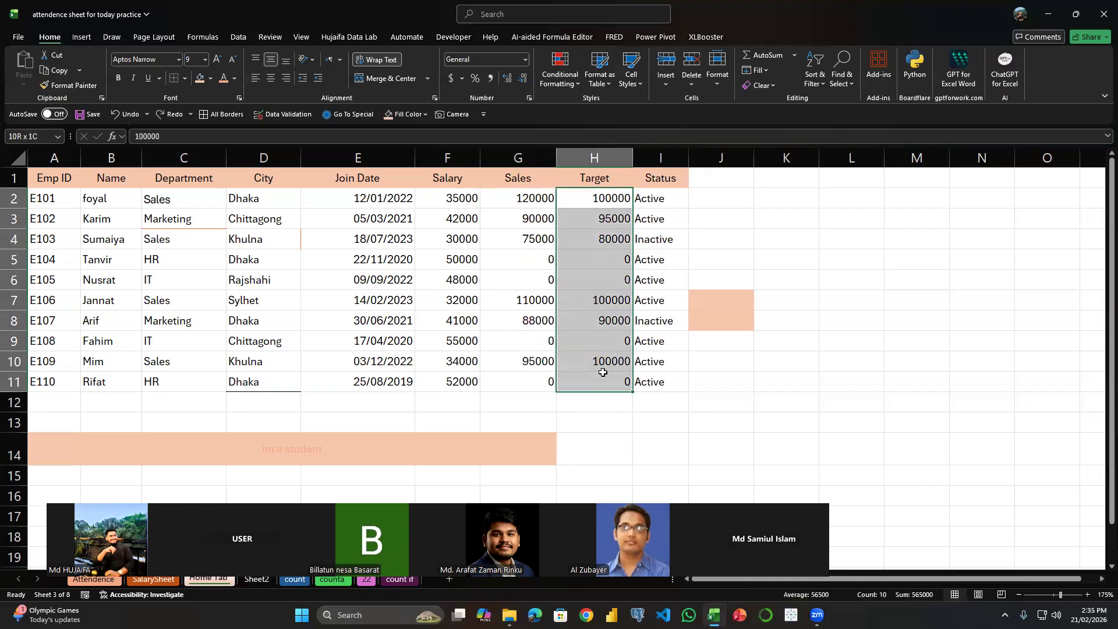
left_click(618, 268)
left_click(605, 199)
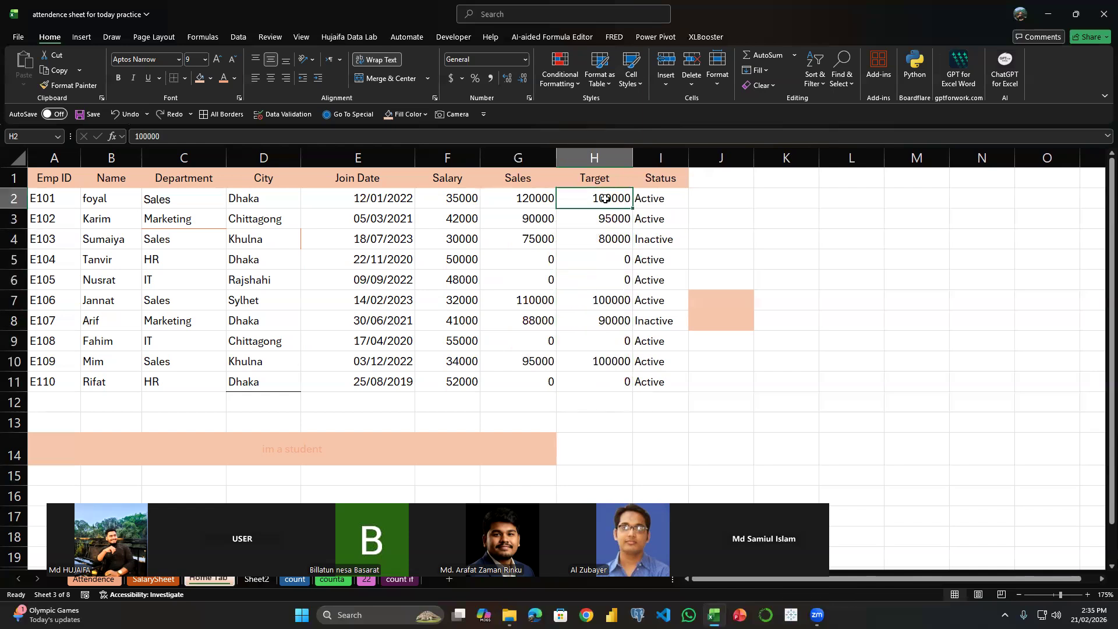
left_click_drag(605, 199, 608, 239)
left_click(490, 78)
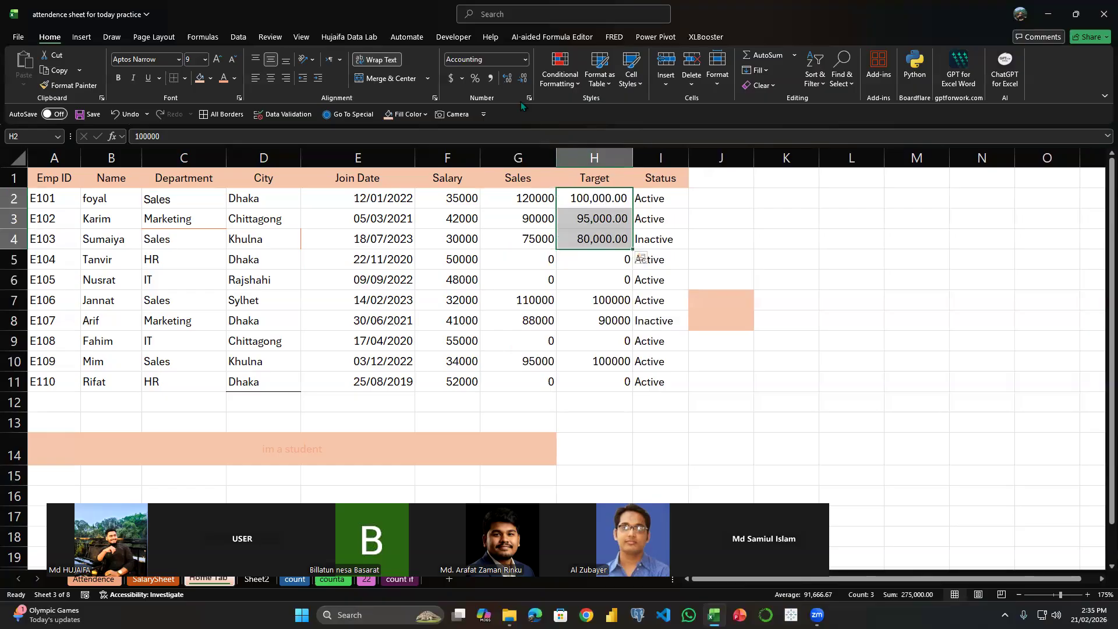
left_click(509, 79)
left_click(509, 79)
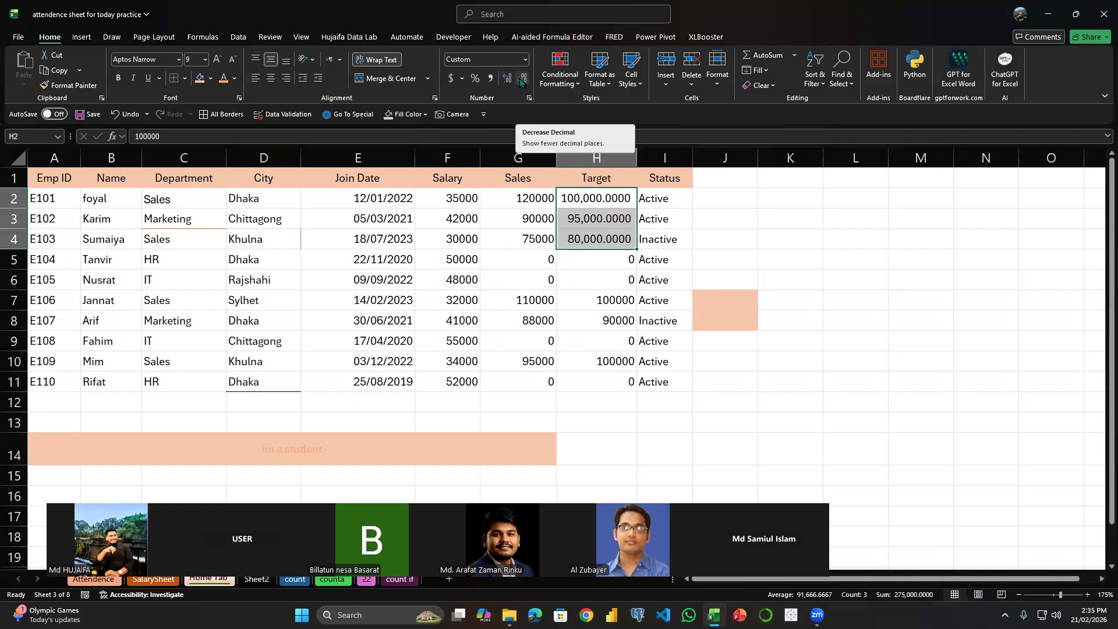
- Reduce the decimal places shown for the Target figures in H2:H4
left_click(521, 80)
left_click(521, 80)
left_click(522, 80)
left_click(521, 79)
- Undo the Target number formats, the light orange fills and font colour, and the merge of the "im a student" cells in row 14
left_click_drag(658, 362, 546, 345)
left_click(262, 238)
left_click(191, 256)
key("ctrl+z")
key("ctrl+z")
key("ctrl+z")
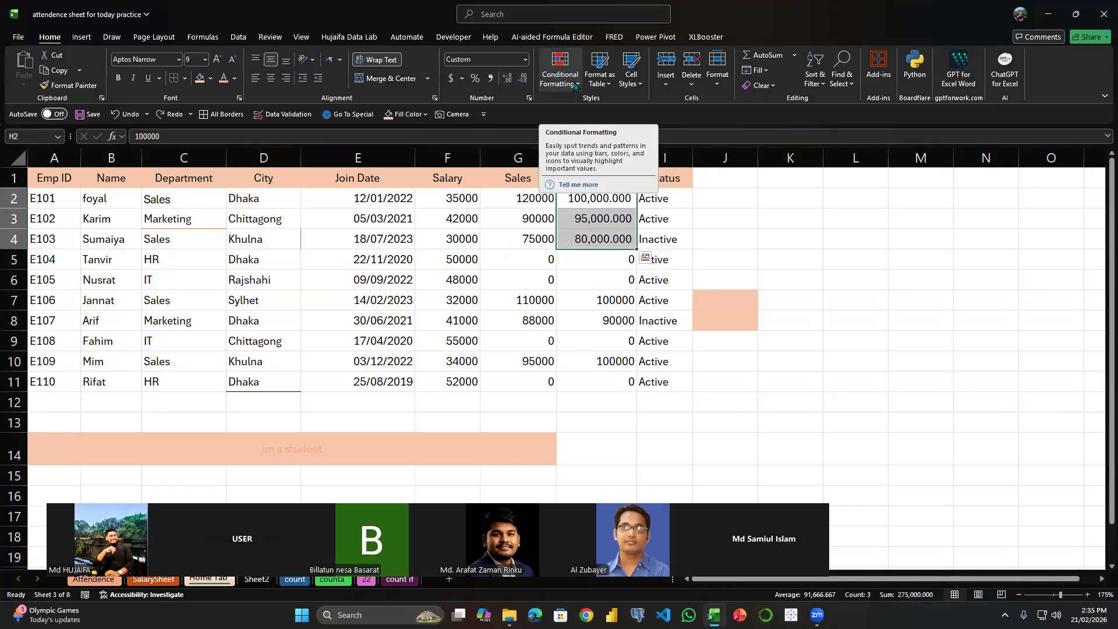
left_click(325, 281)
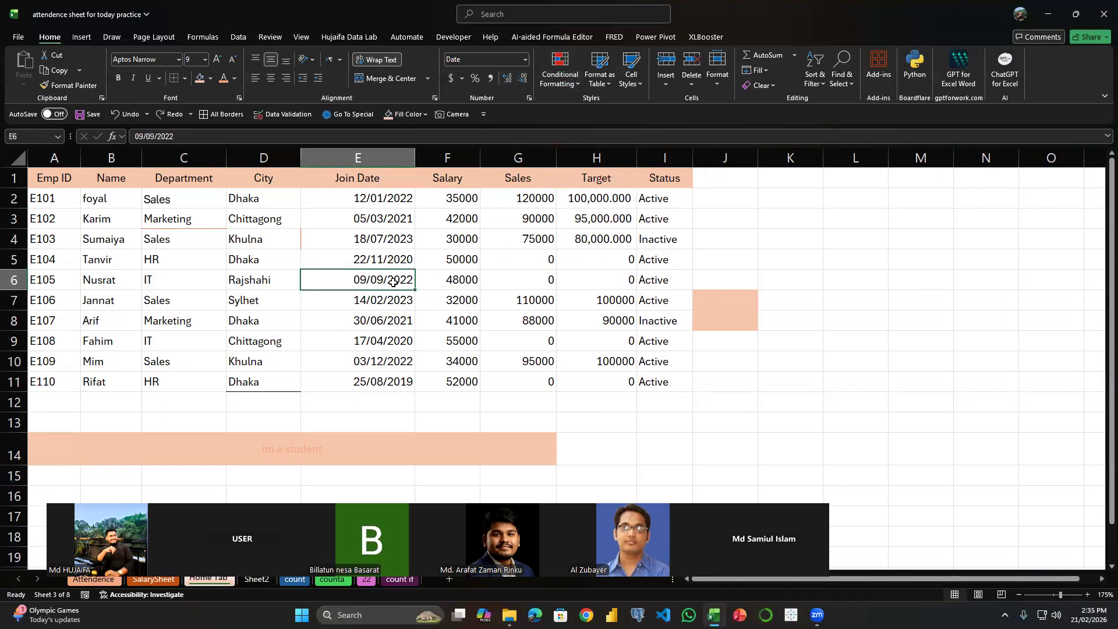
left_click(252, 321)
key("ctrl+z")
key("ctrl+z")
key("ctrl+z")
key("ctrl+z")
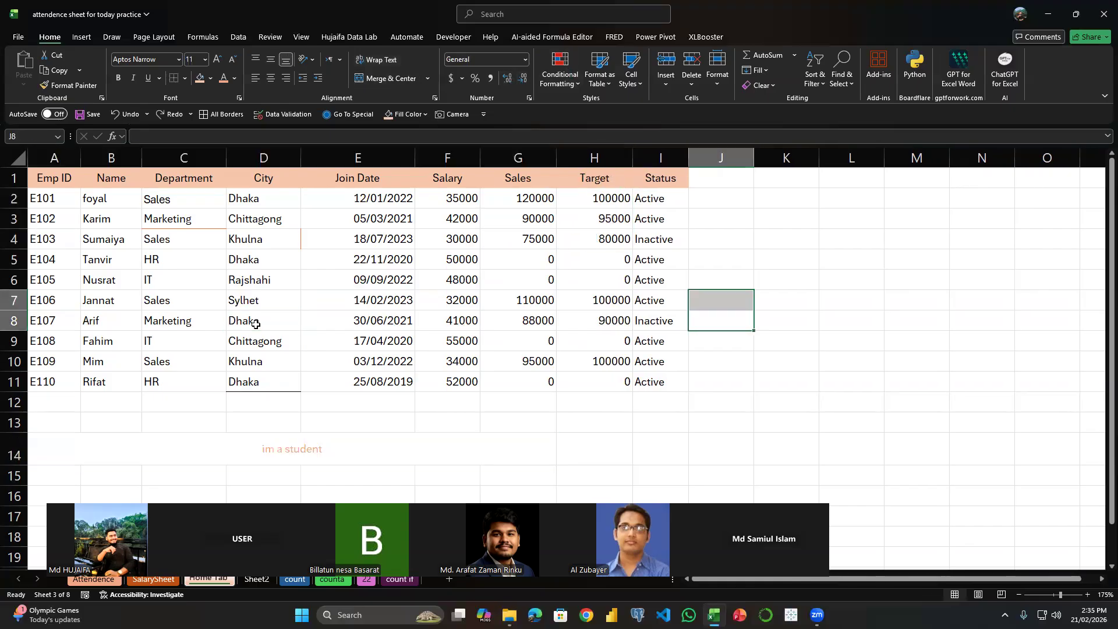
- Clear all formats from the range A1:J14
left_click_drag(78, 177, 712, 463)
left_click(763, 85)
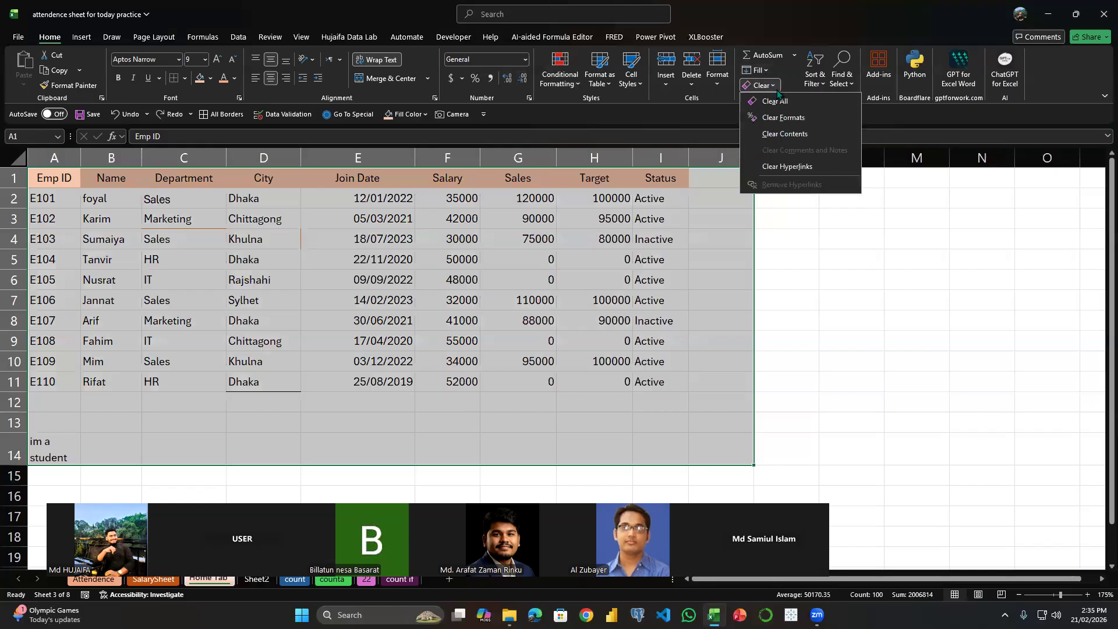
left_click(783, 119)
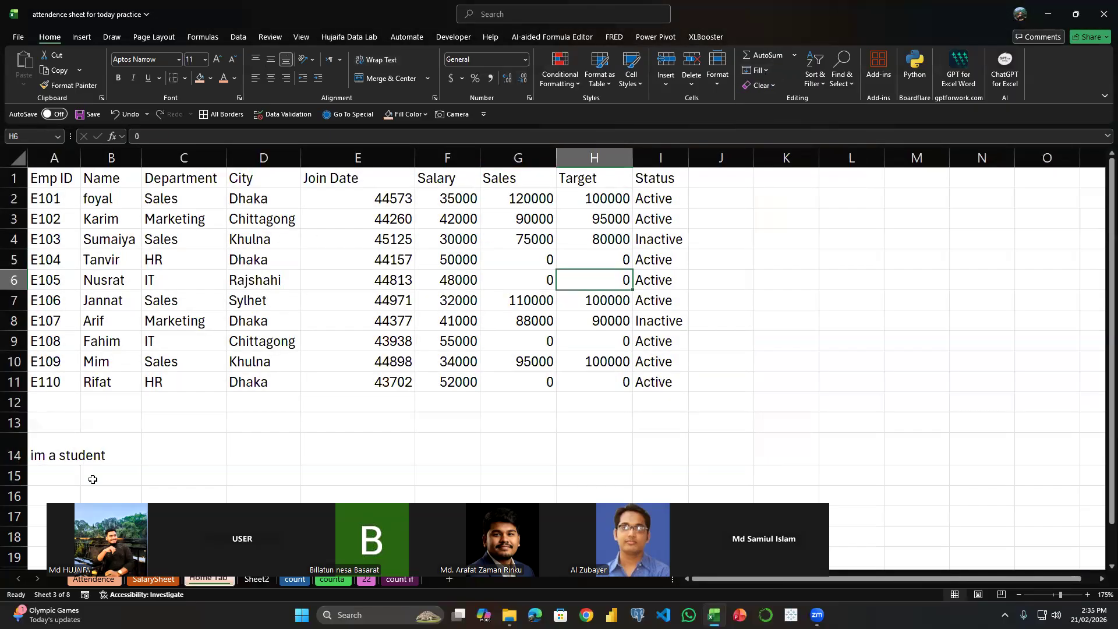
- Delete the "im a student" text from cell A14
left_click(89, 457)
left_click(55, 455)
key("Delete")
left_click(174, 341)
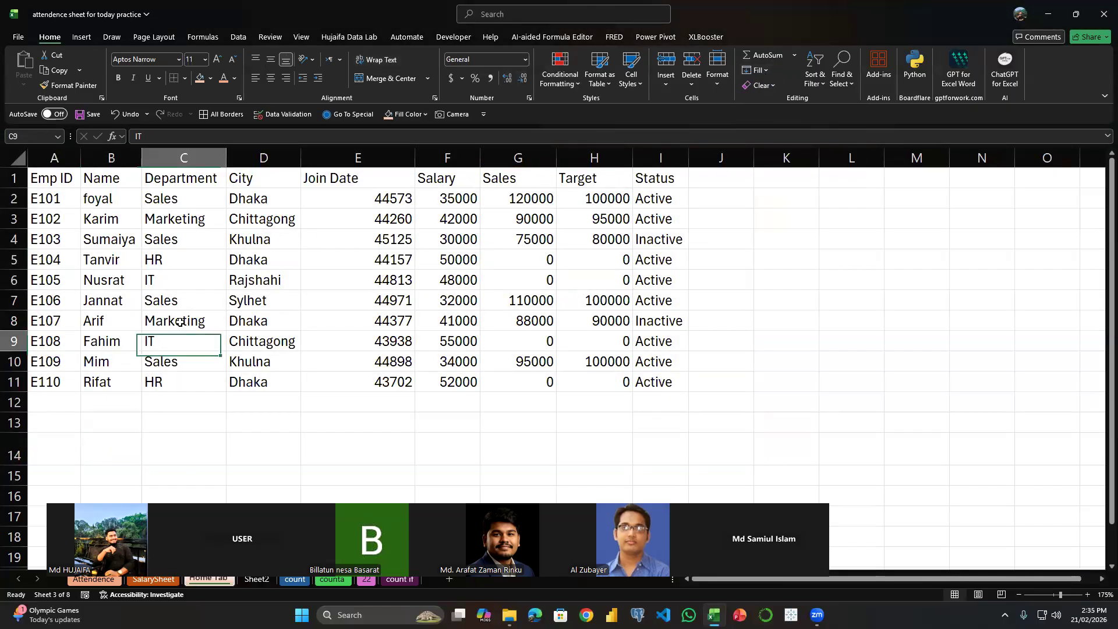
left_click_drag(58, 179, 655, 389)
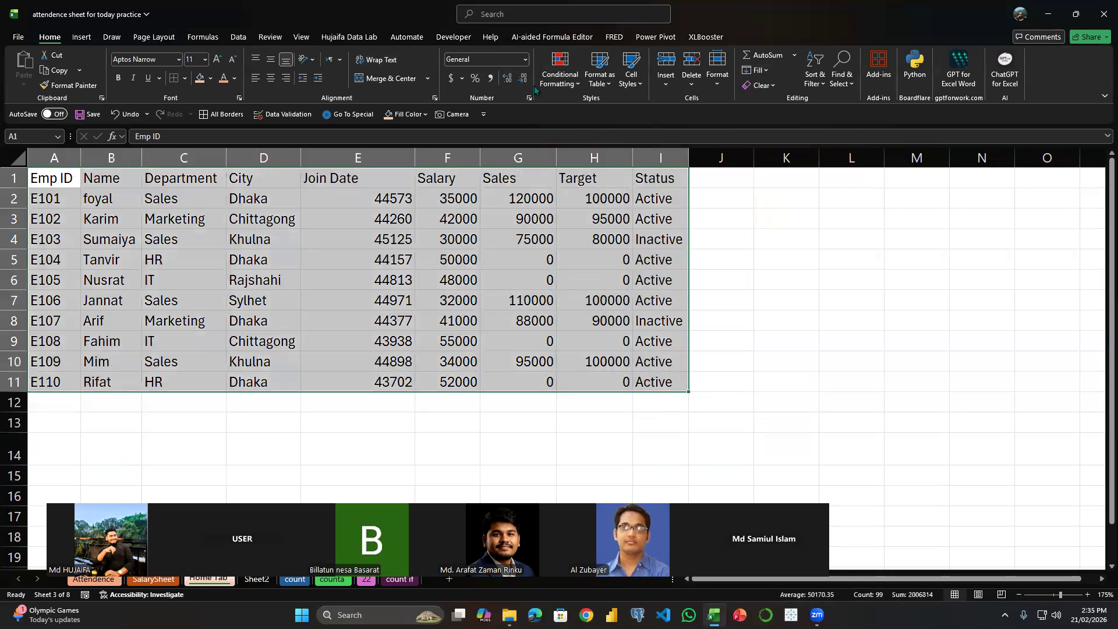
left_click(560, 73)
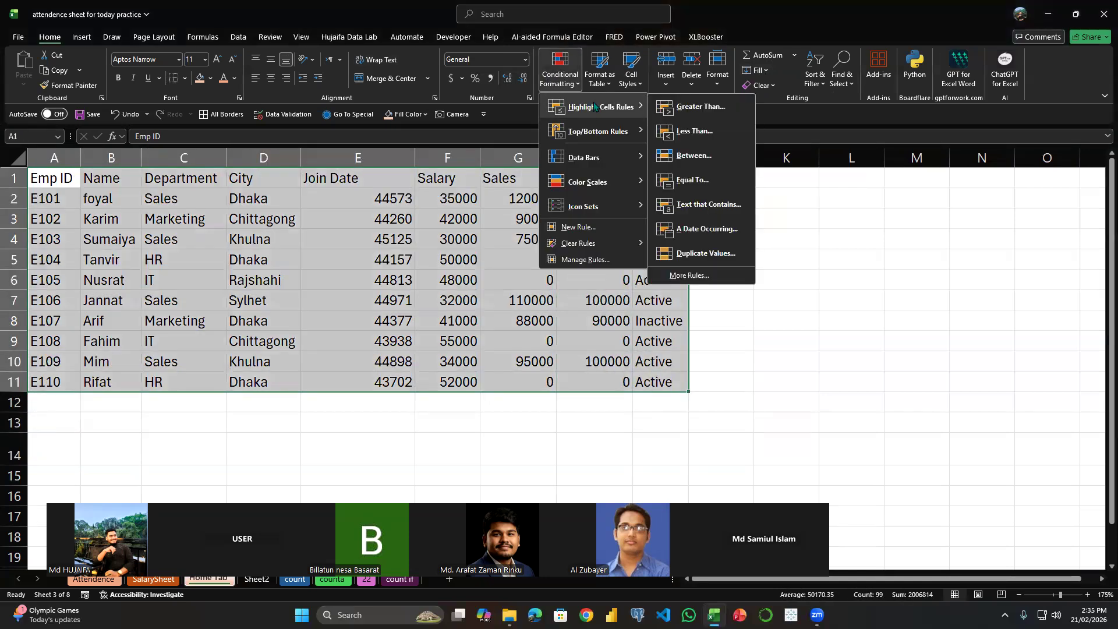
left_click(622, 339)
- Start a Greater Than conditional formatting rule for the Salary figures in F2:F11
left_click(460, 201)
left_click_drag(459, 216, 461, 385)
left_click(566, 74)
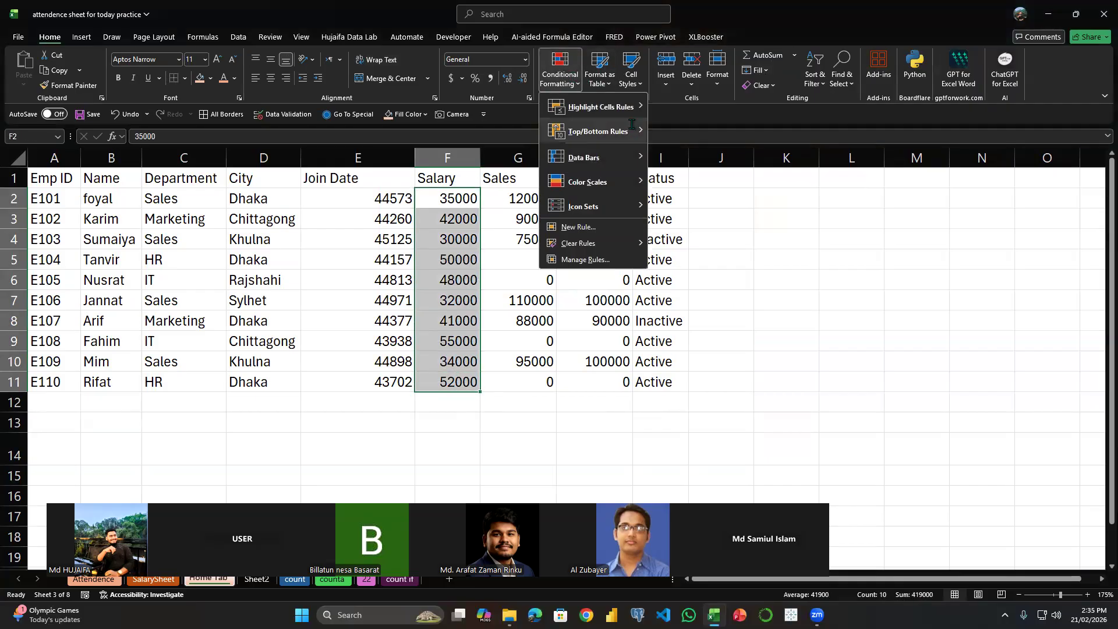
mouse_move(635, 106)
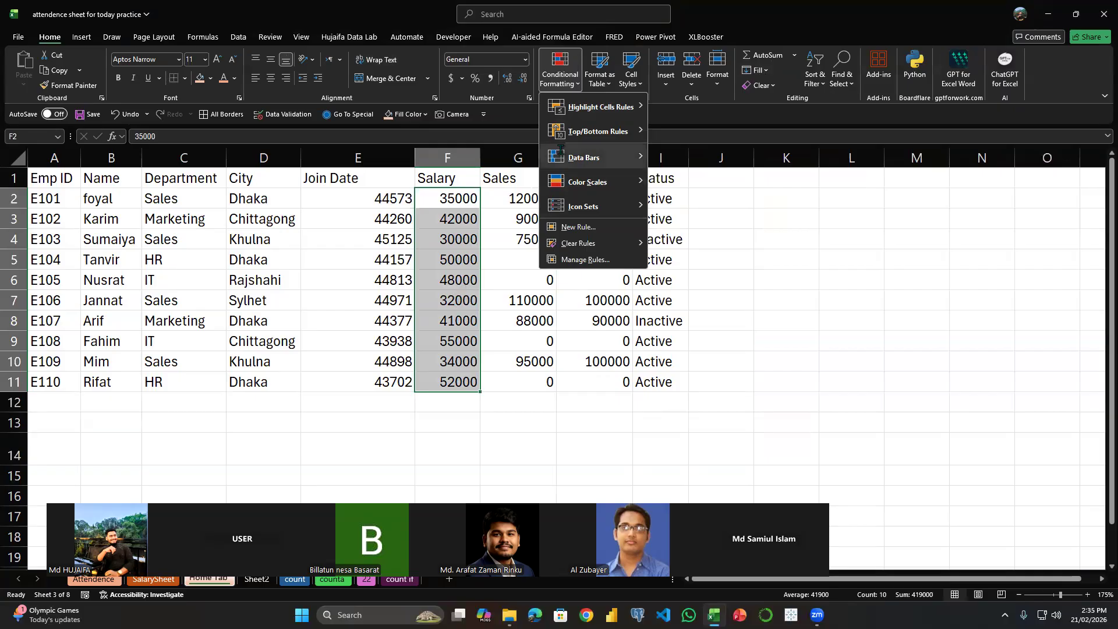
mouse_move(589, 110)
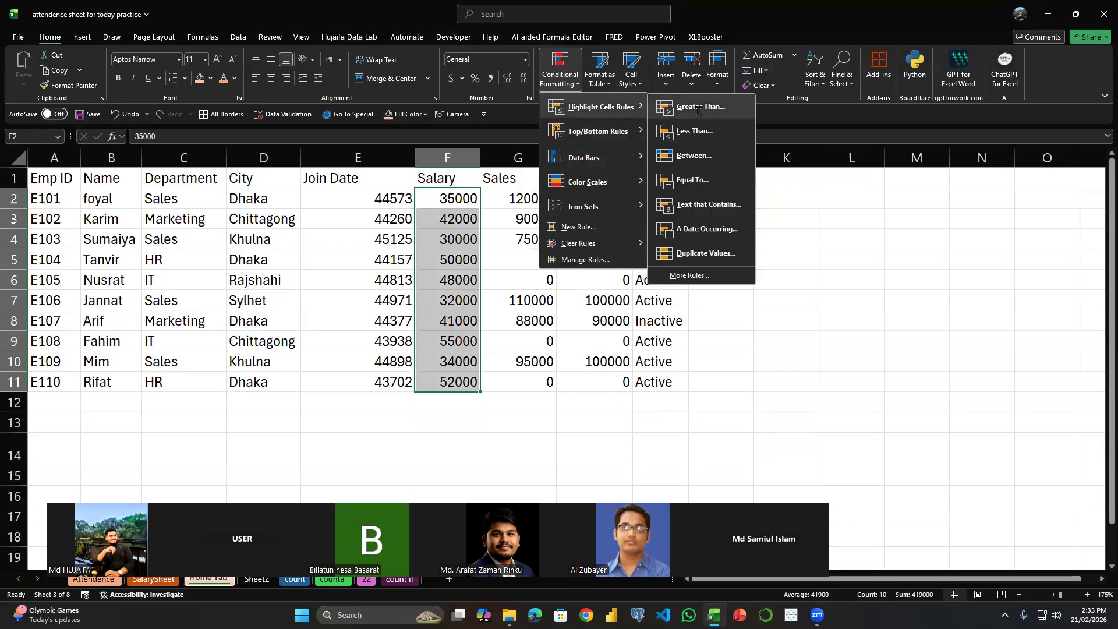
left_click(696, 110)
left_click(690, 276)
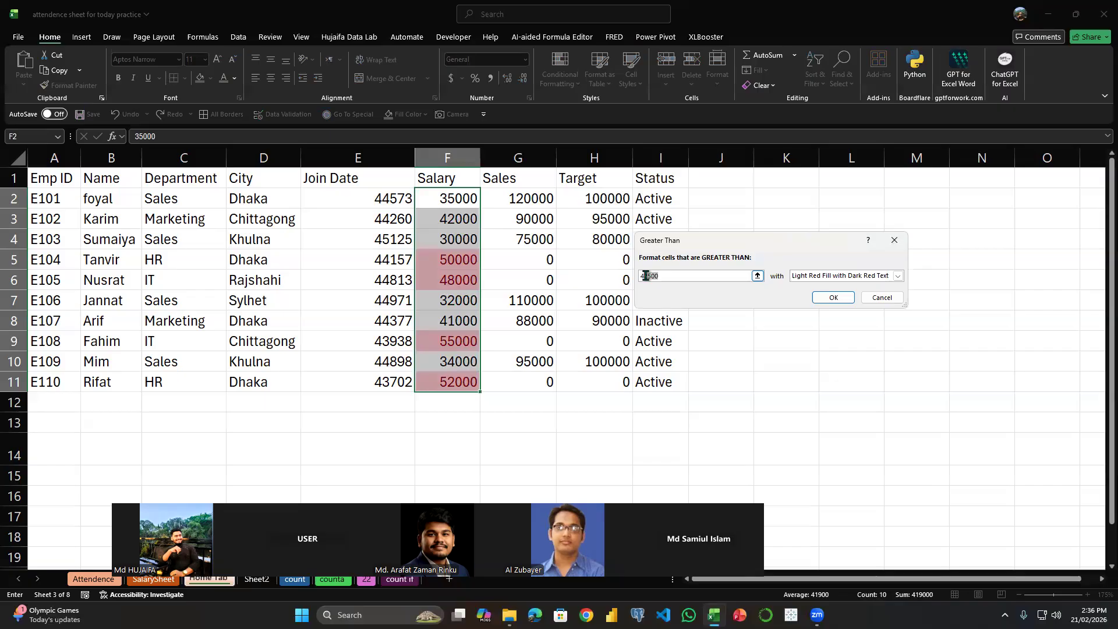
type("=")
key("Right")
key("Right")
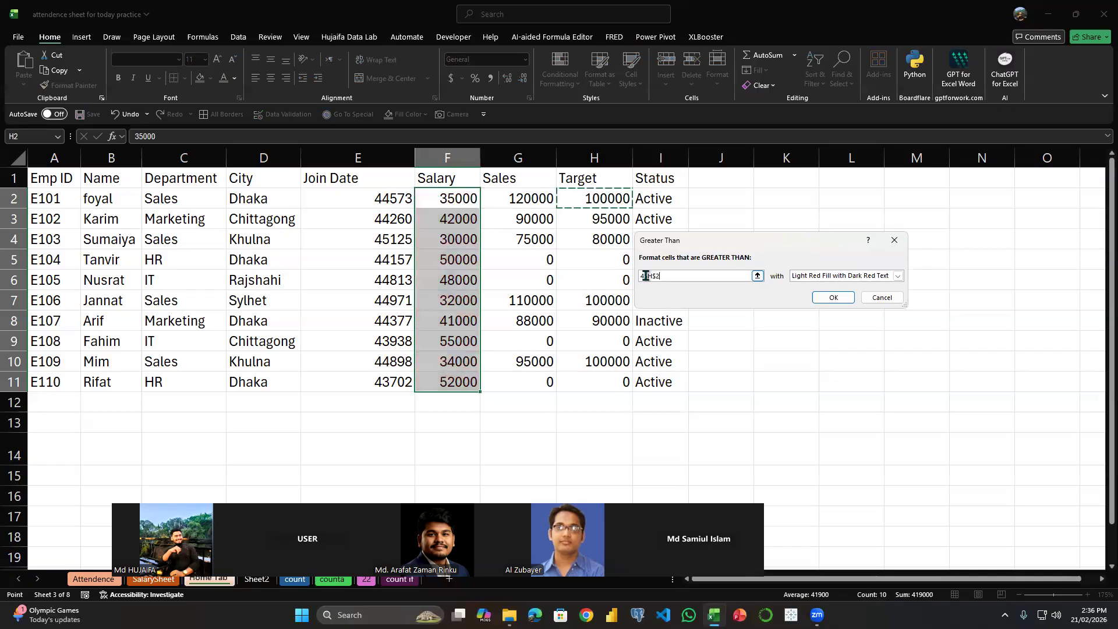
key("BackSpace")
key("BackSpace")
key("BackSpace")
key("BackSpace")
key("BackSpace")
- Set the rule's threshold to 40000 and its format to Green Fill with Dark Green Text
type("4")
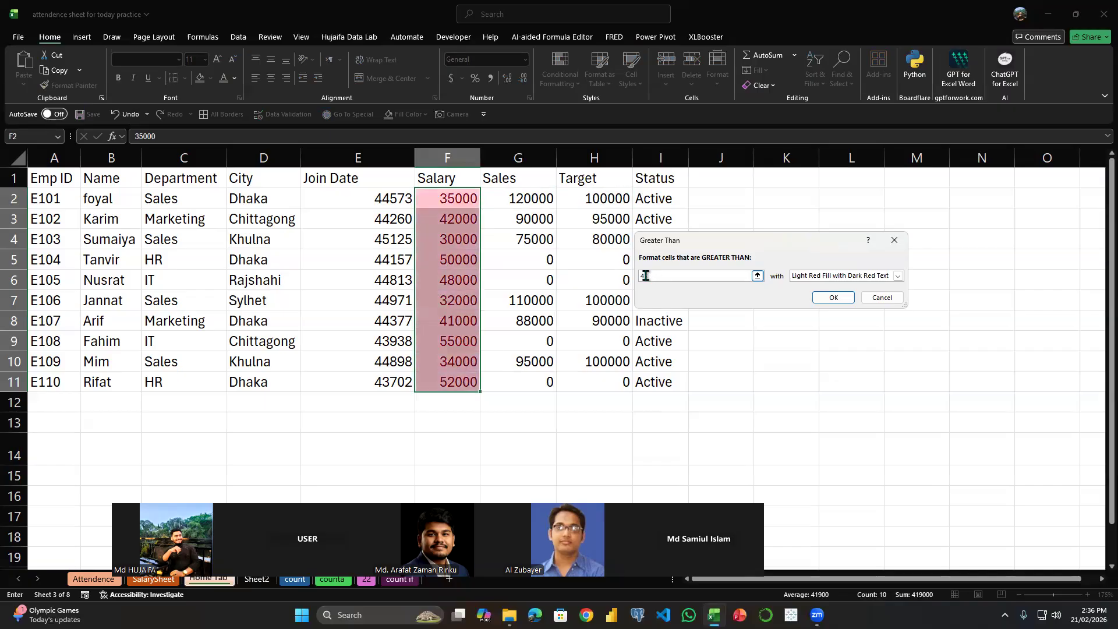
type("0000")
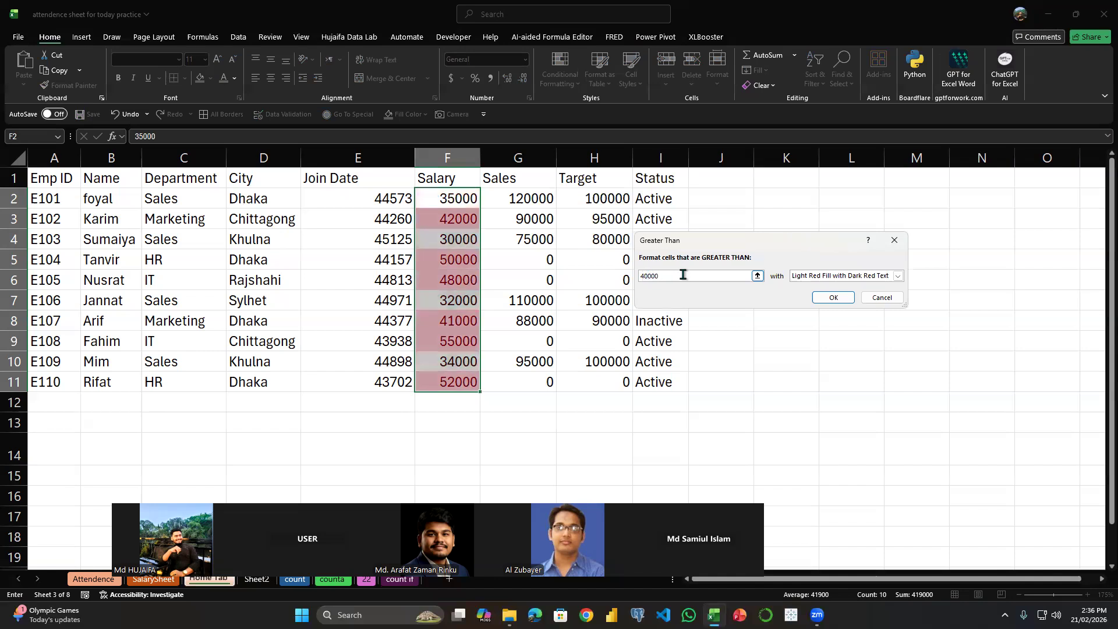
left_click(831, 280)
left_click(839, 293)
left_click(838, 278)
left_click(843, 284)
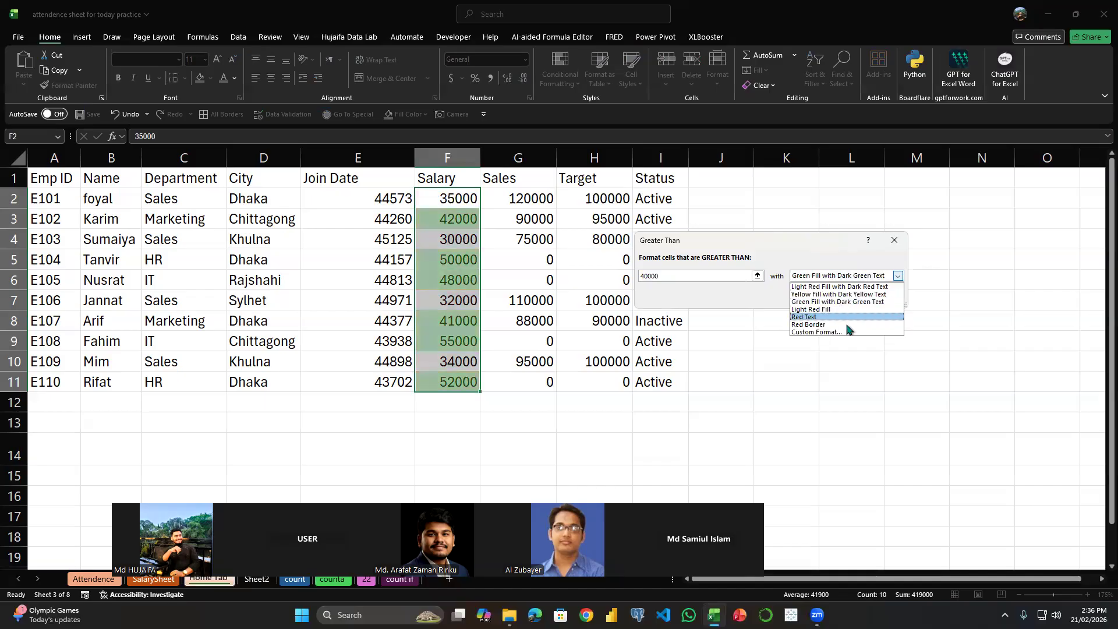
- Try a custom format with an outline border for the Greater Than rule, and discard the rule
left_click(850, 335)
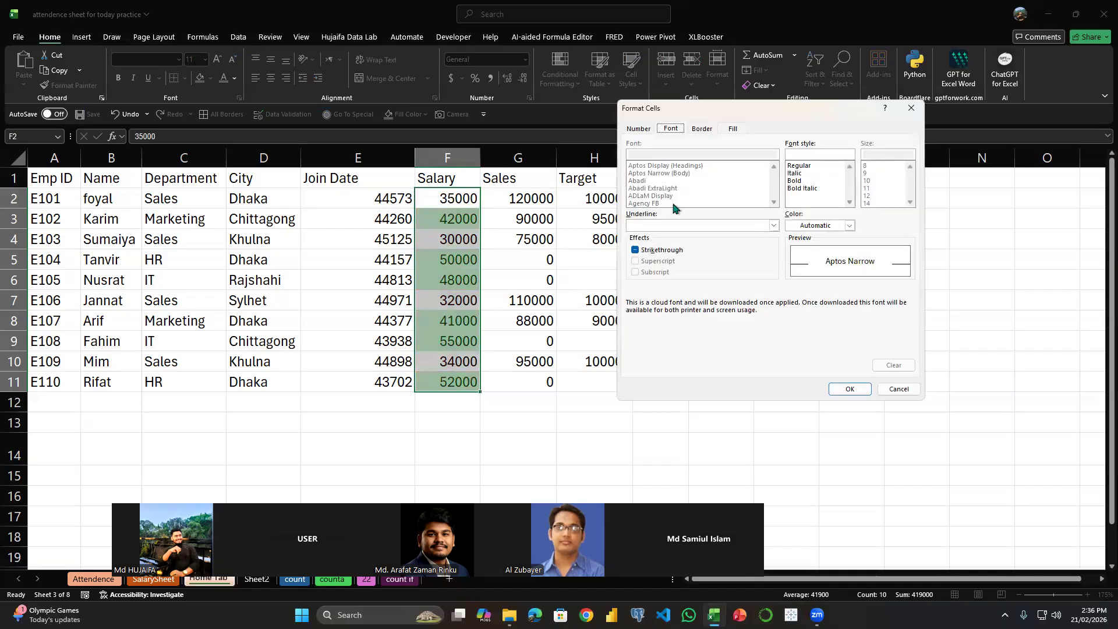
left_click(702, 129)
left_click(733, 128)
left_click(858, 154)
left_click(849, 223)
left_click(702, 128)
left_click(781, 164)
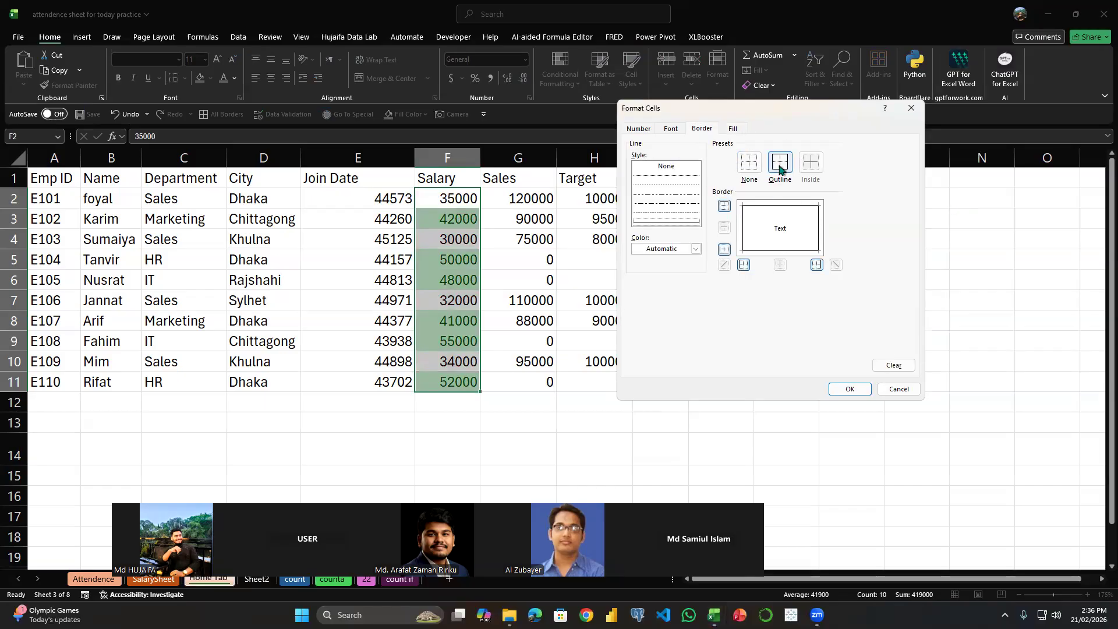
left_click(850, 388)
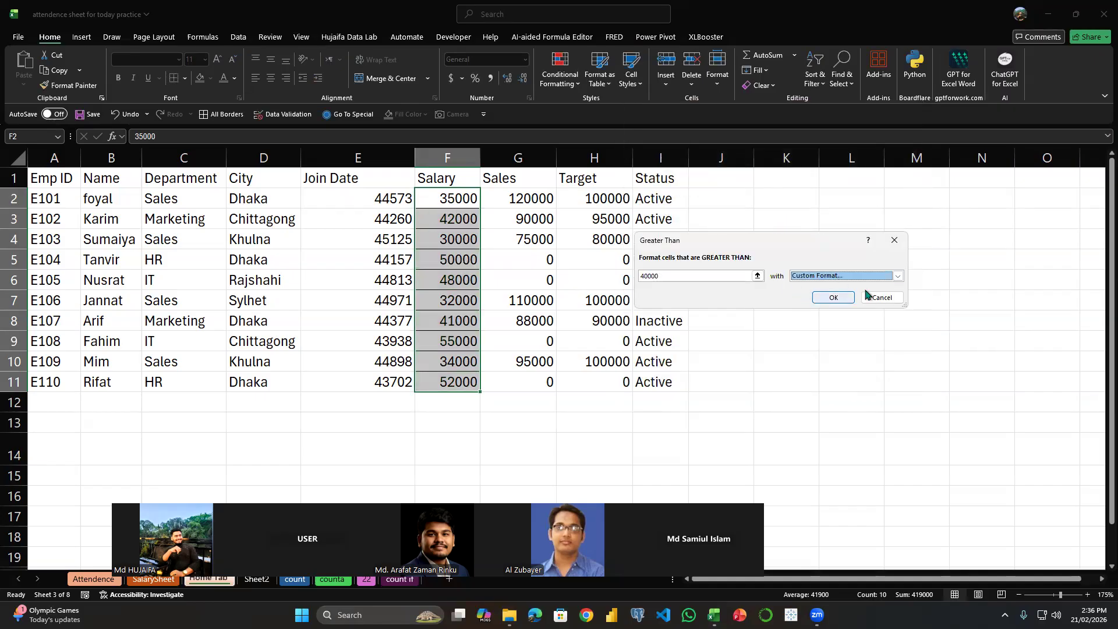
left_click(894, 240)
- Try a Less Than rule with threshold 40000 and Light Red Fill with Dark Red Text on F2:F11, and discard it
left_click_drag(439, 201, 448, 382)
left_click(560, 70)
mouse_move(631, 111)
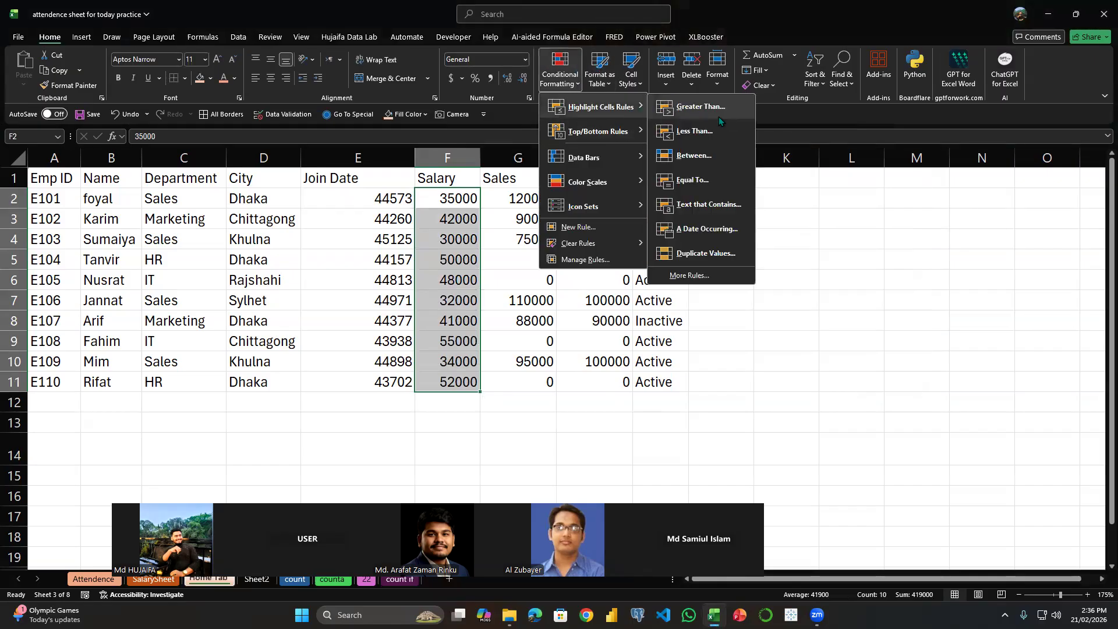
left_click(717, 127)
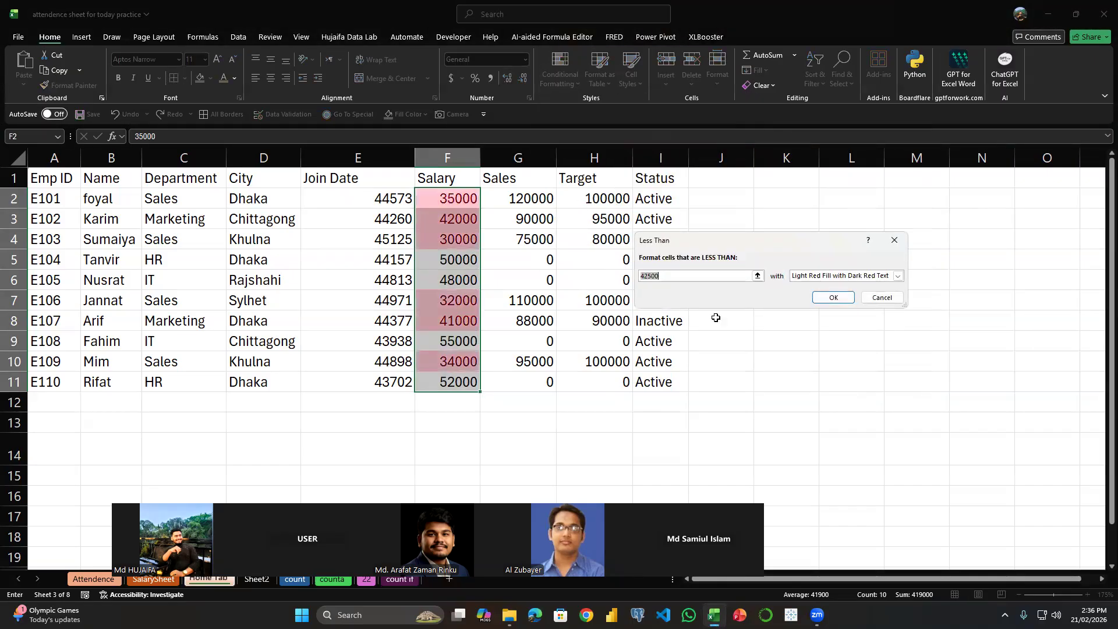
double_click(694, 274)
type("40000")
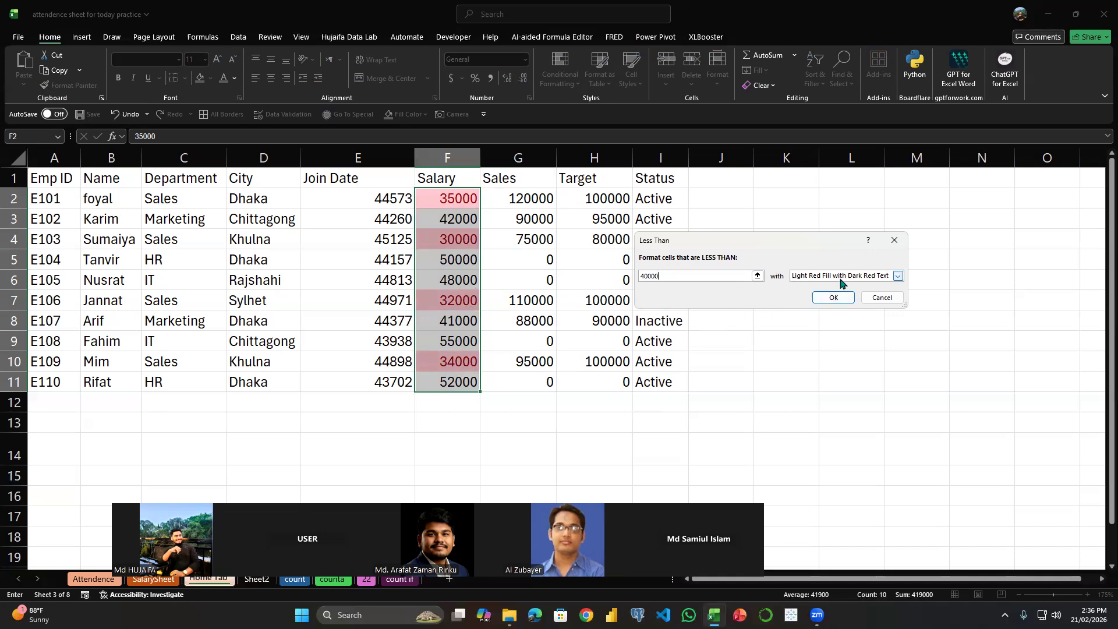
left_click(898, 276)
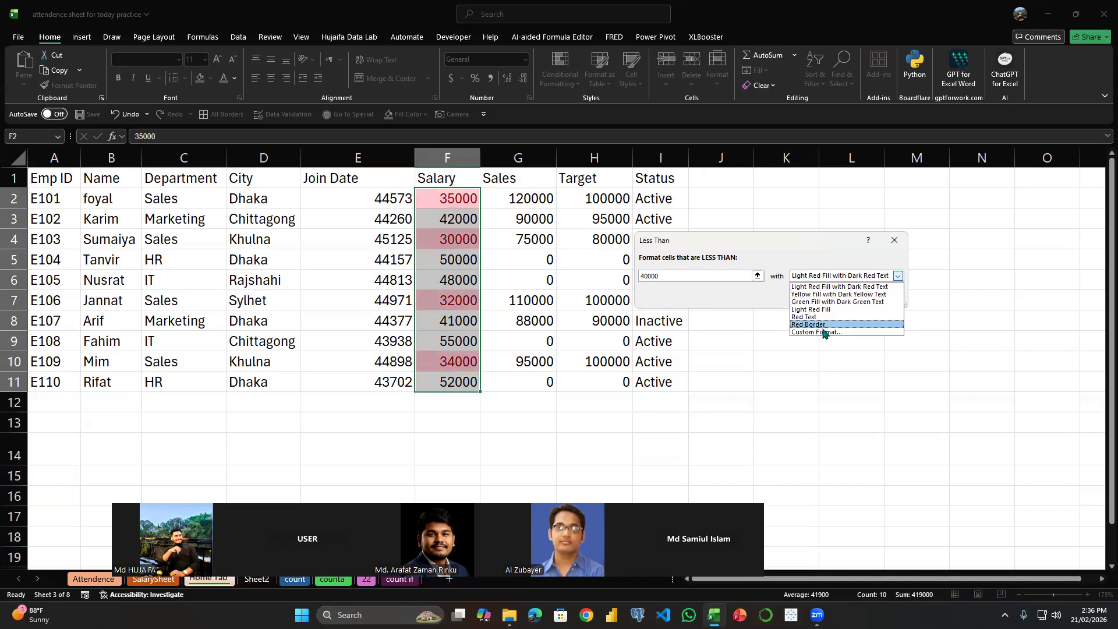
left_click(890, 240)
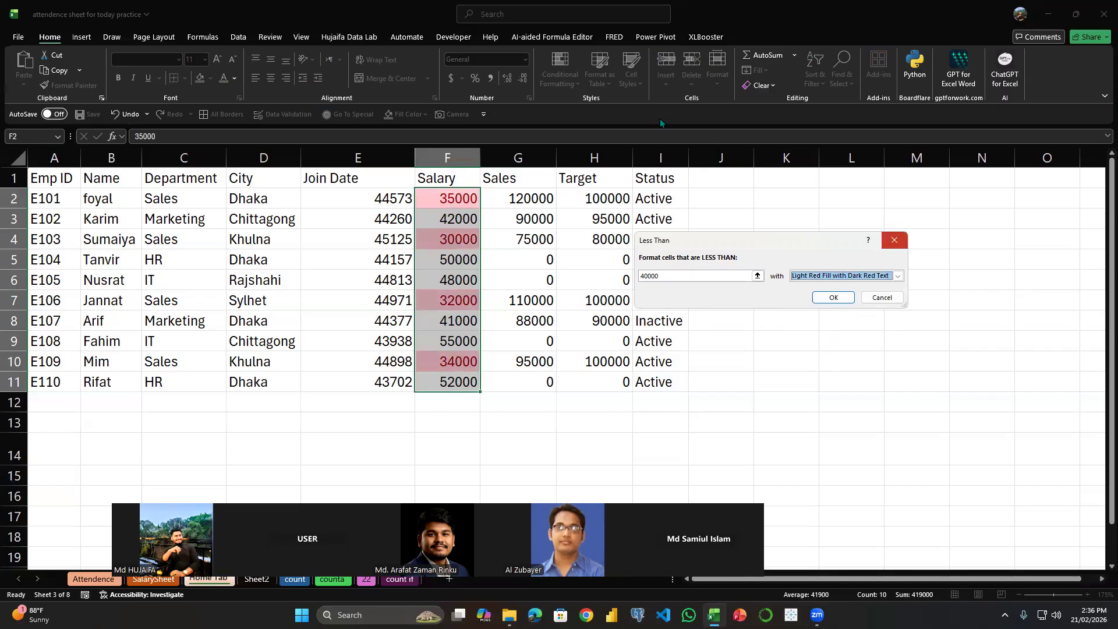
key("Escape")
- Highlight Salary figures between 30000 and 40000 in F2:F11 with Light Red Fill with Dark Red Text
left_click(560, 73)
mouse_move(600, 107)
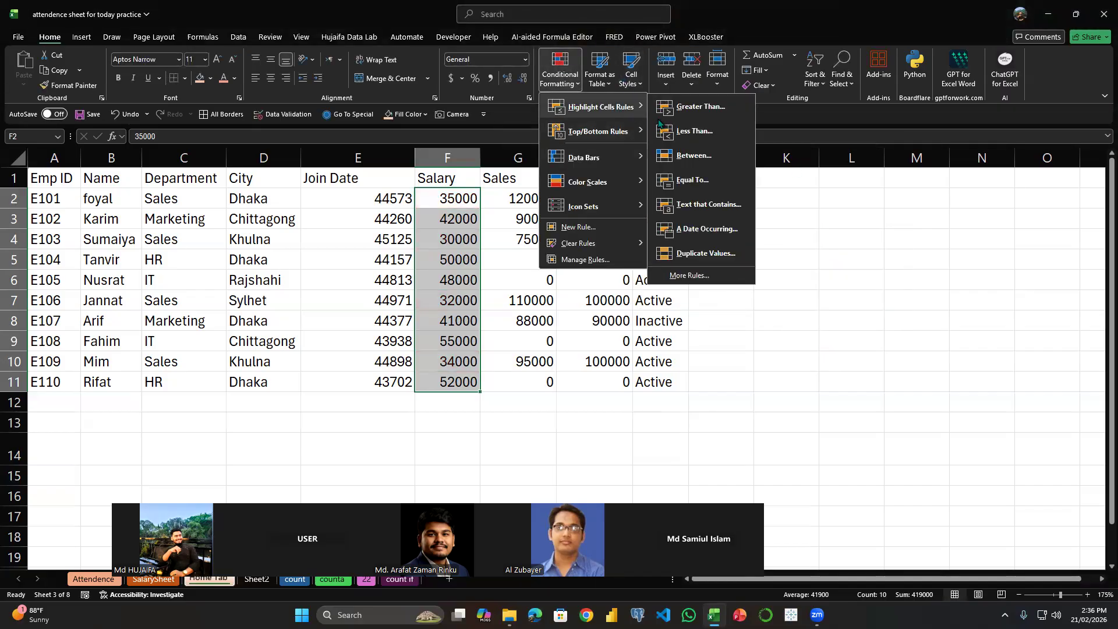
left_click(693, 156)
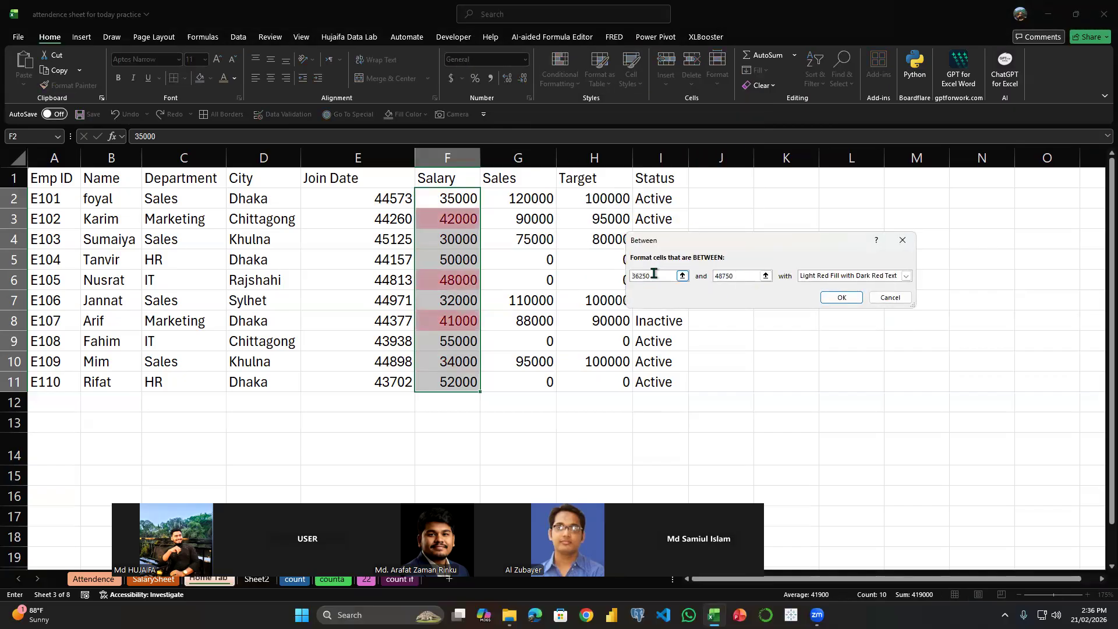
type("30000")
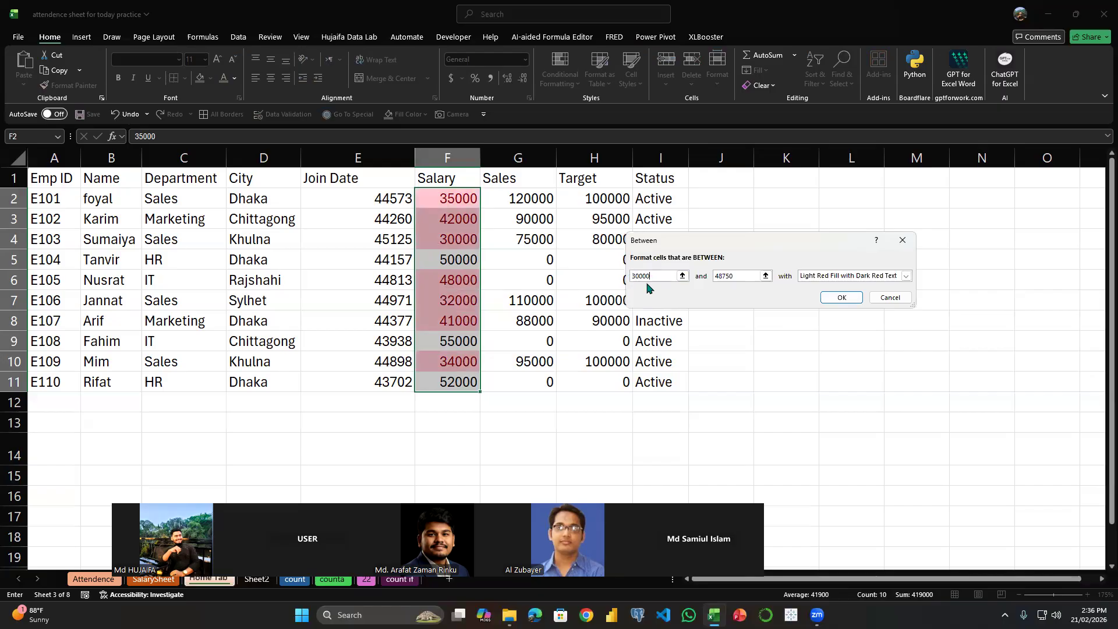
double_click(636, 277)
double_click(735, 276)
key("BackSpace")
type("40000")
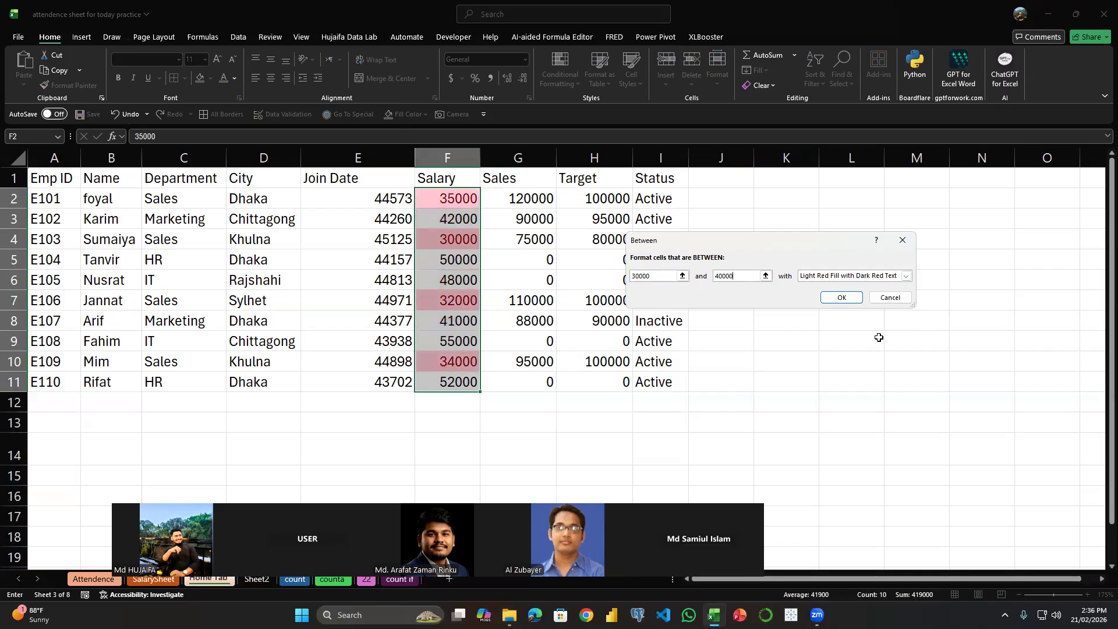
left_click(906, 276)
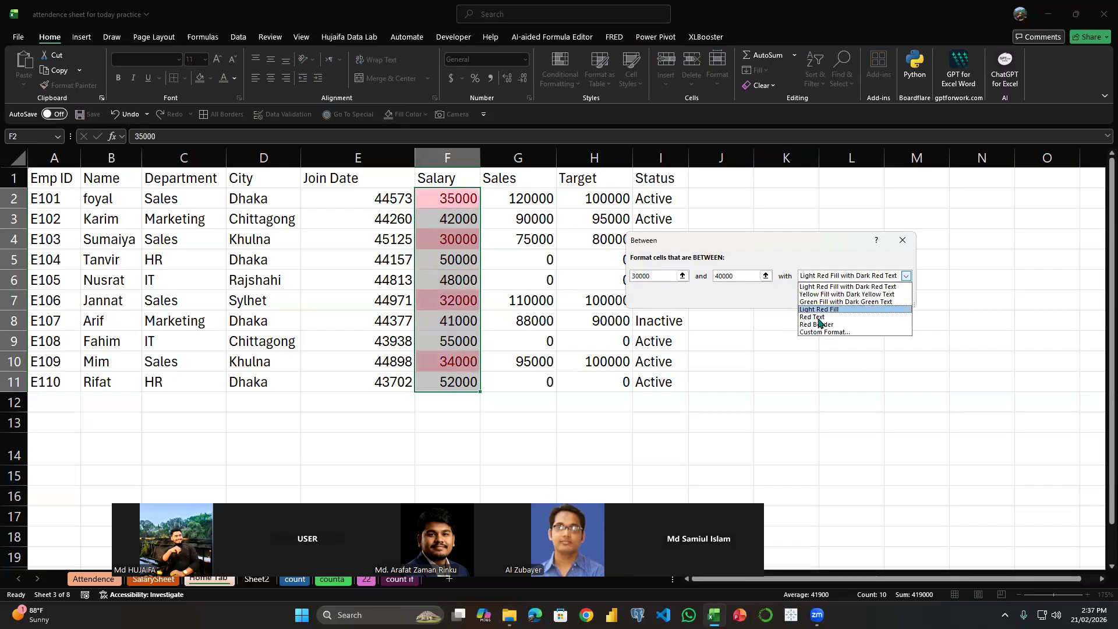
left_click(788, 336)
left_click(843, 301)
- Clear the conditional formatting rules from the Salary cells F2:F11
left_click_drag(446, 195, 457, 376)
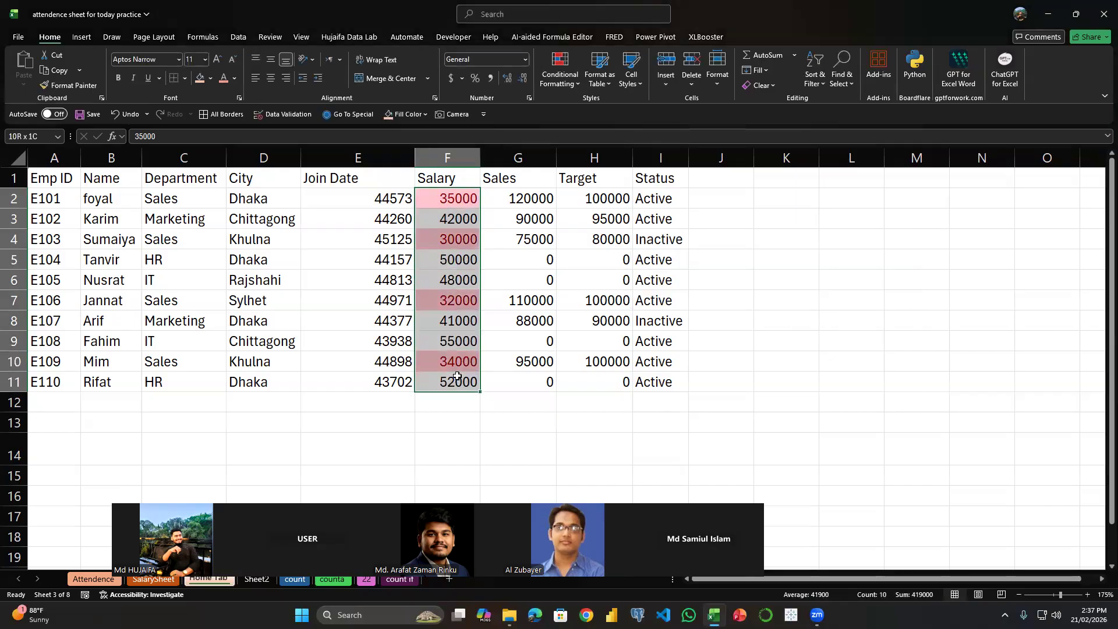
left_click(559, 70)
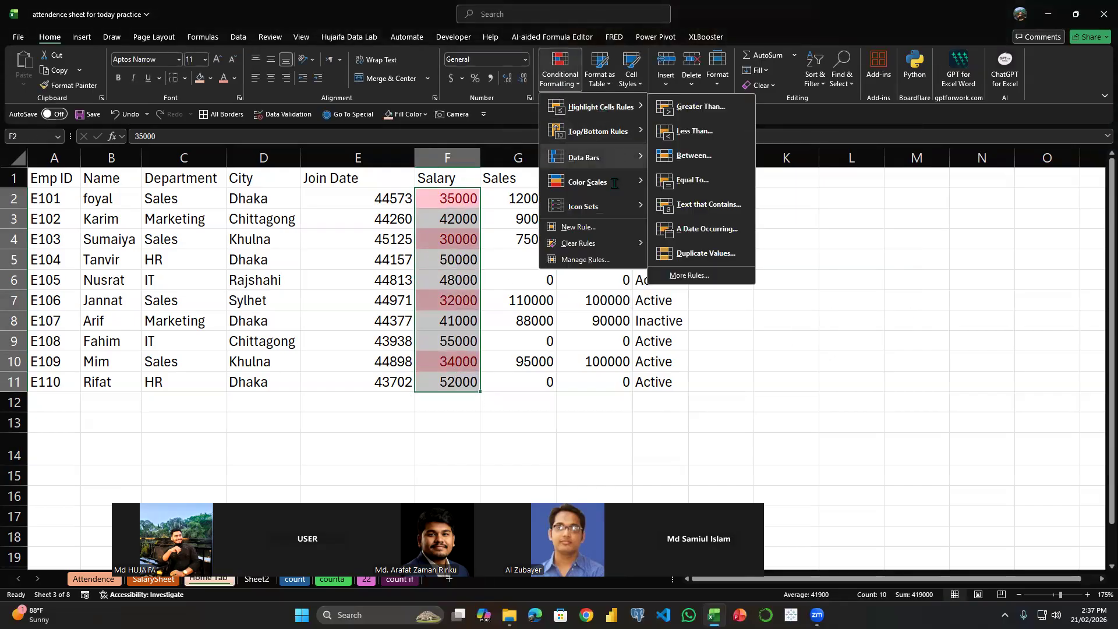
mouse_move(590, 238)
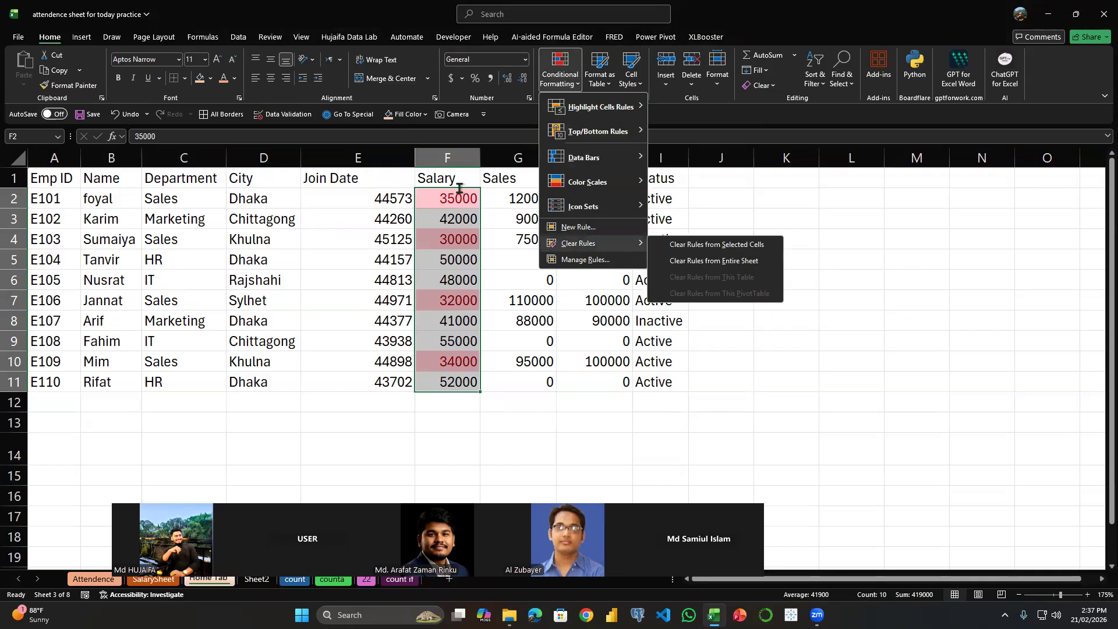
left_click(728, 246)
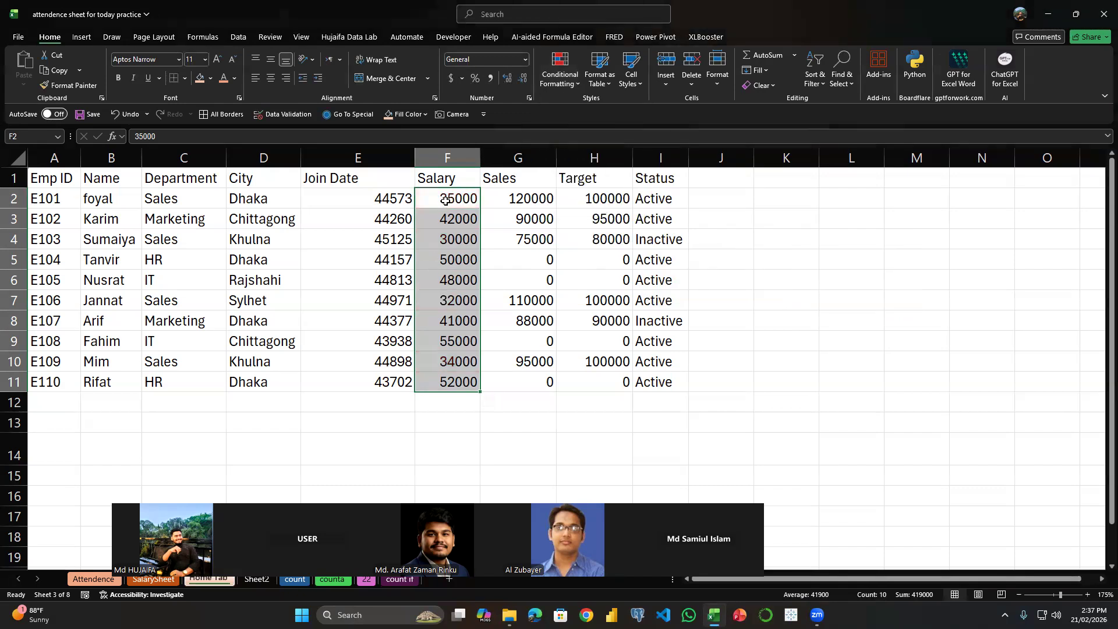
- Try an Equal To rule for the text "Dhaka" on the City cells D2:D11, and discard it
left_click(559, 70)
mouse_move(621, 107)
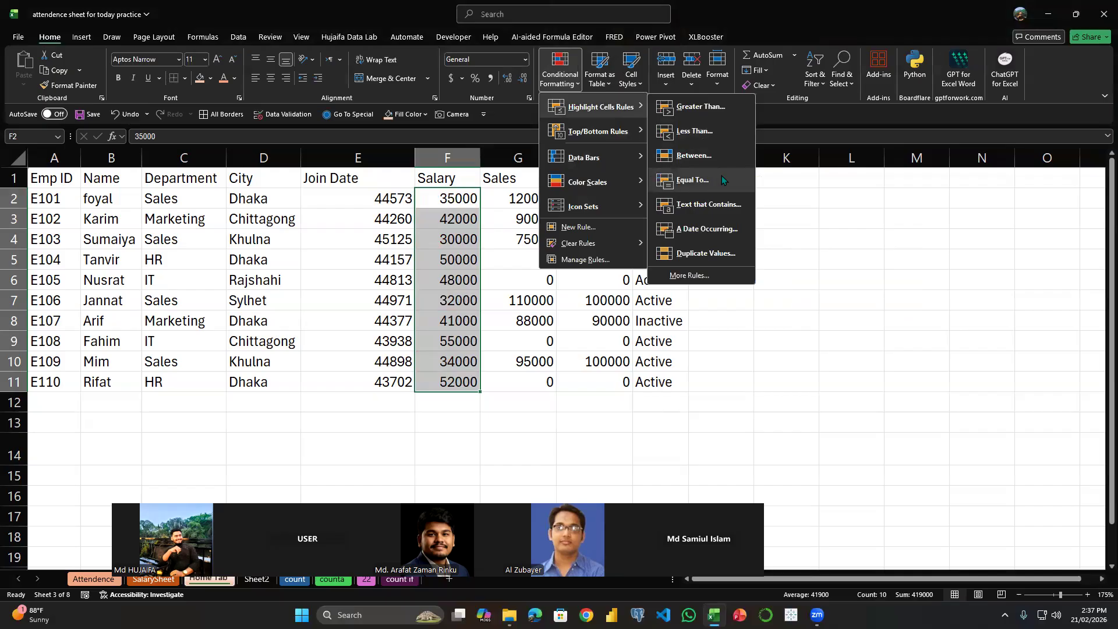
left_click(297, 242)
left_click_drag(256, 198, 267, 371)
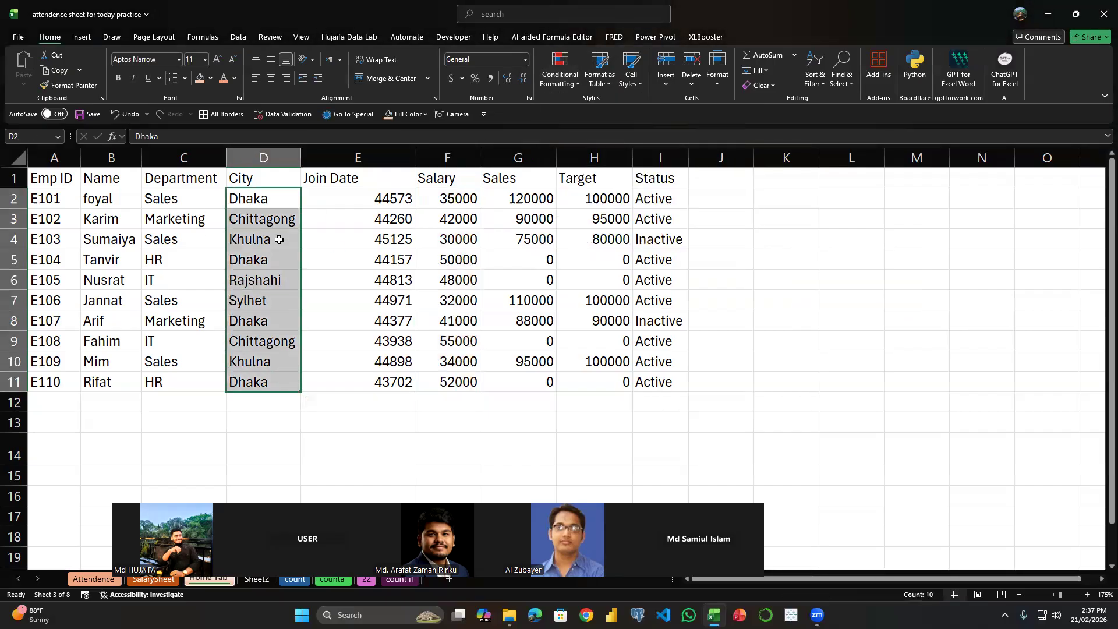
left_click(559, 75)
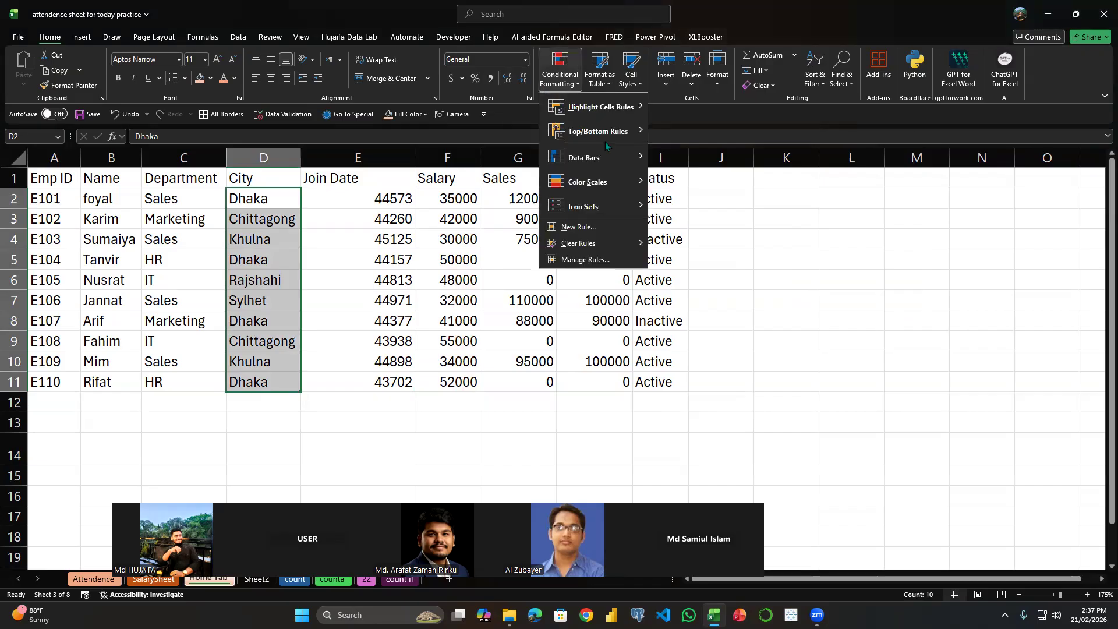
mouse_move(613, 108)
left_click(718, 176)
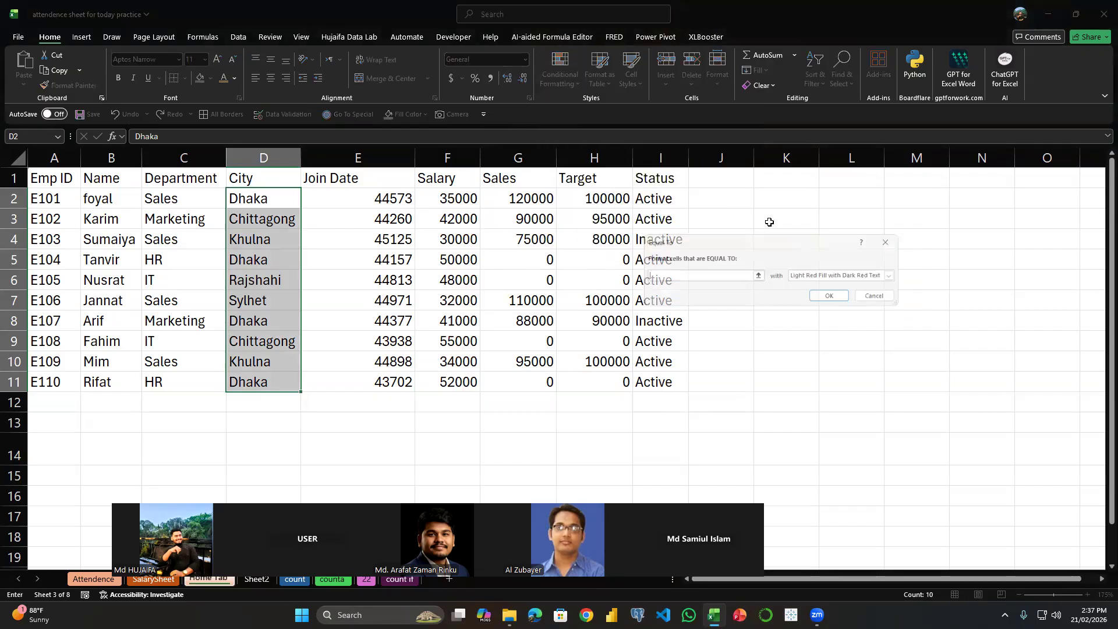
type("Dhaka")
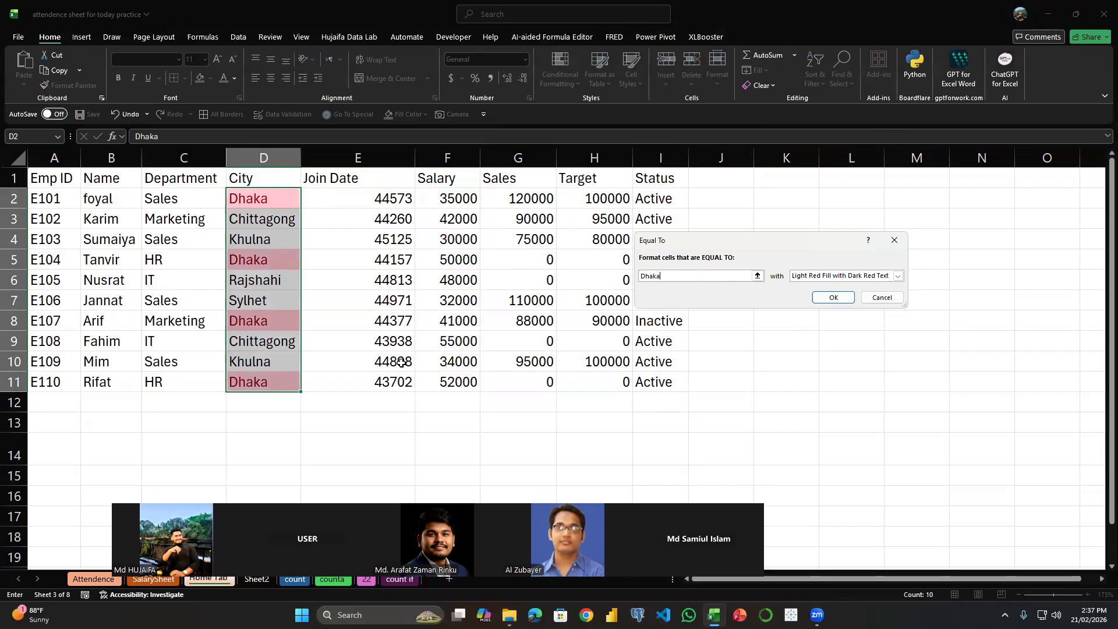
left_click(895, 240)
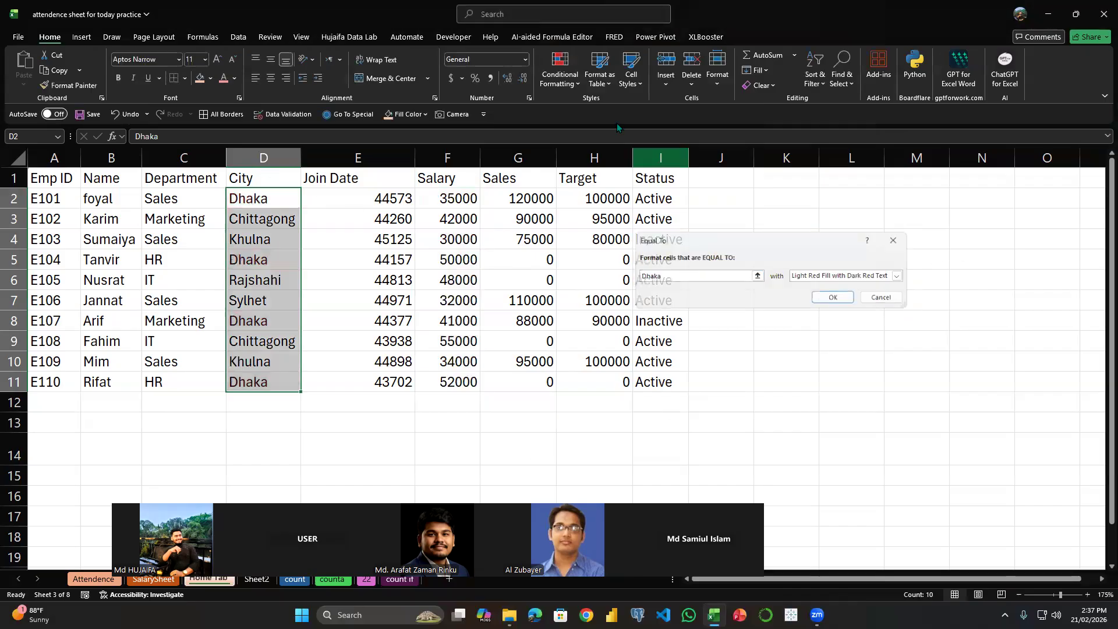
- Try a Text That Contains rule with "Dhaka" on the City cells D2:D11, and close it without applying
left_click(559, 69)
mouse_move(606, 125)
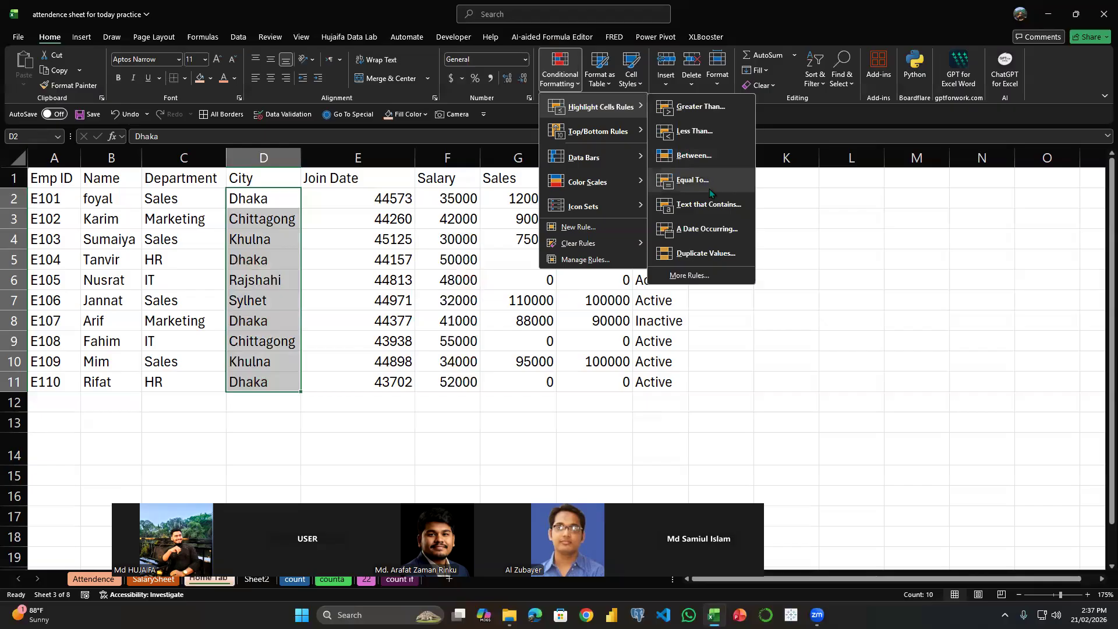
left_click(841, 224)
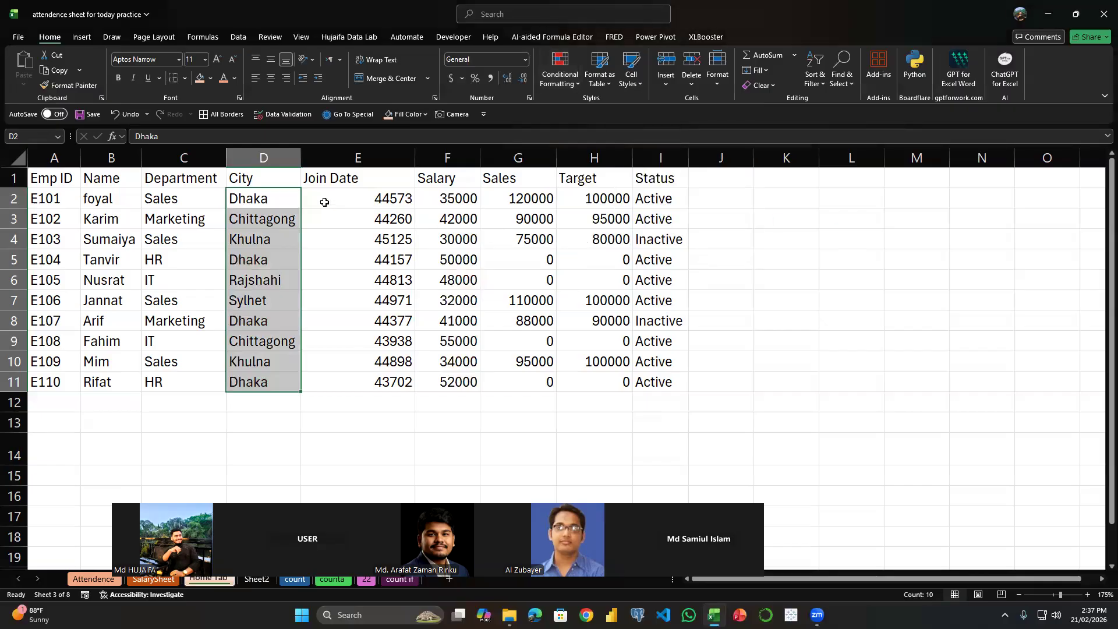
left_click(559, 70)
mouse_move(617, 107)
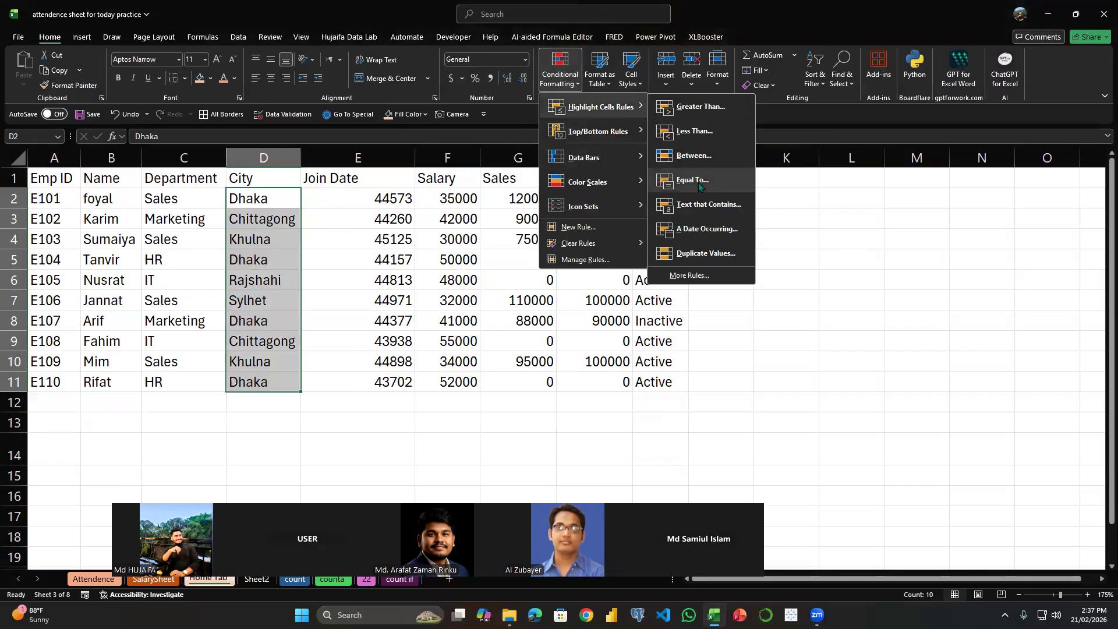
left_click(706, 202)
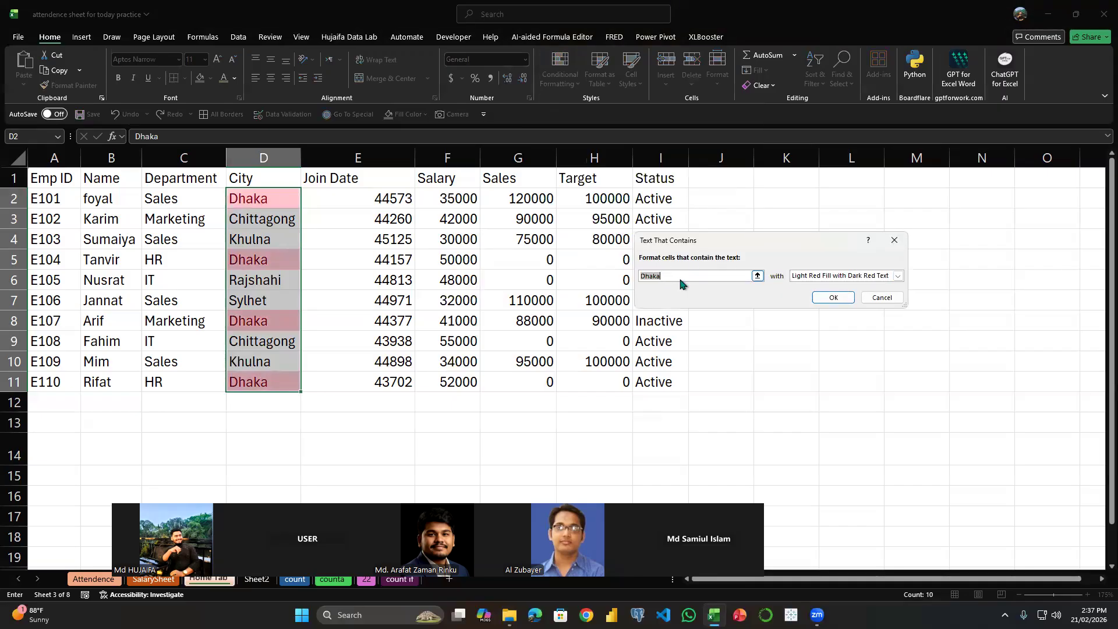
left_click(894, 241)
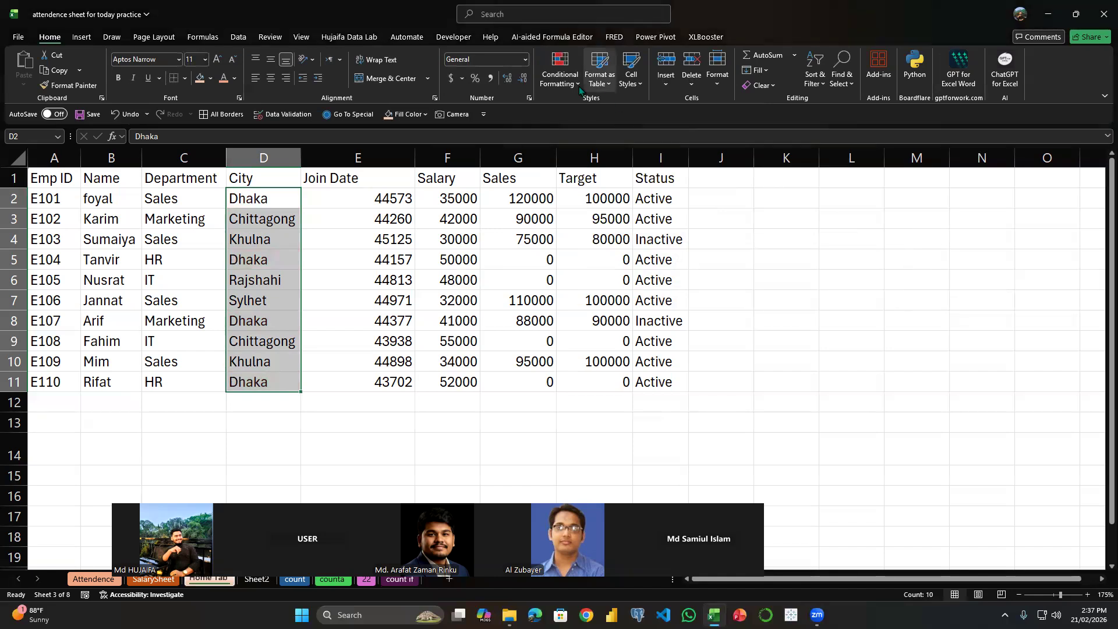
- Preview a Duplicate Values rule with Light Red Fill with Dark Red Text on the City cells, and discard it
left_click(559, 70)
mouse_move(603, 108)
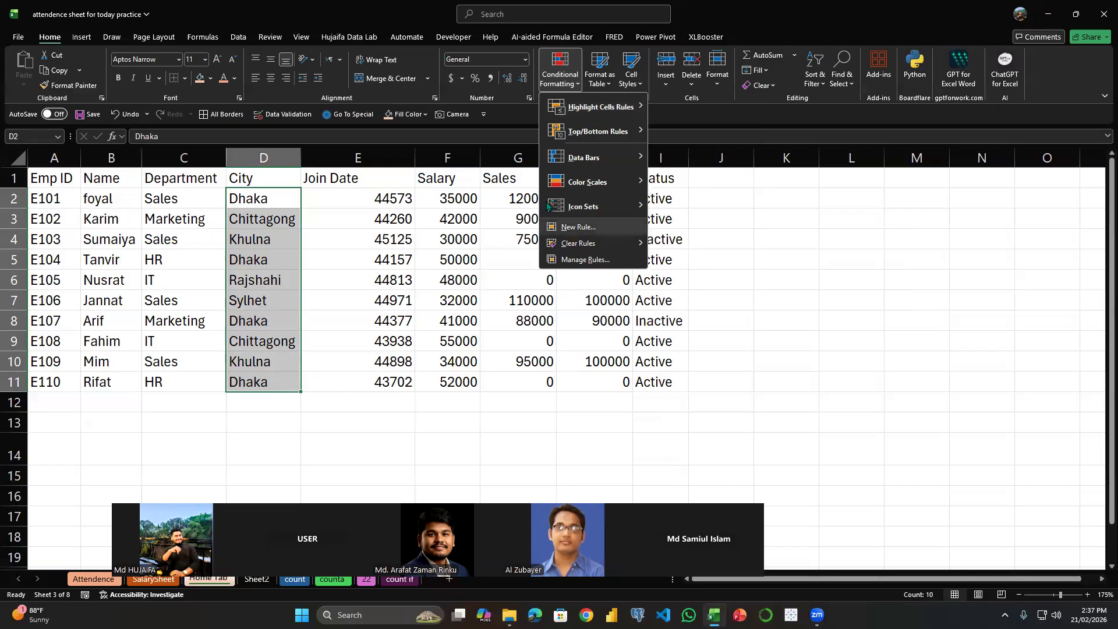
mouse_move(650, 115)
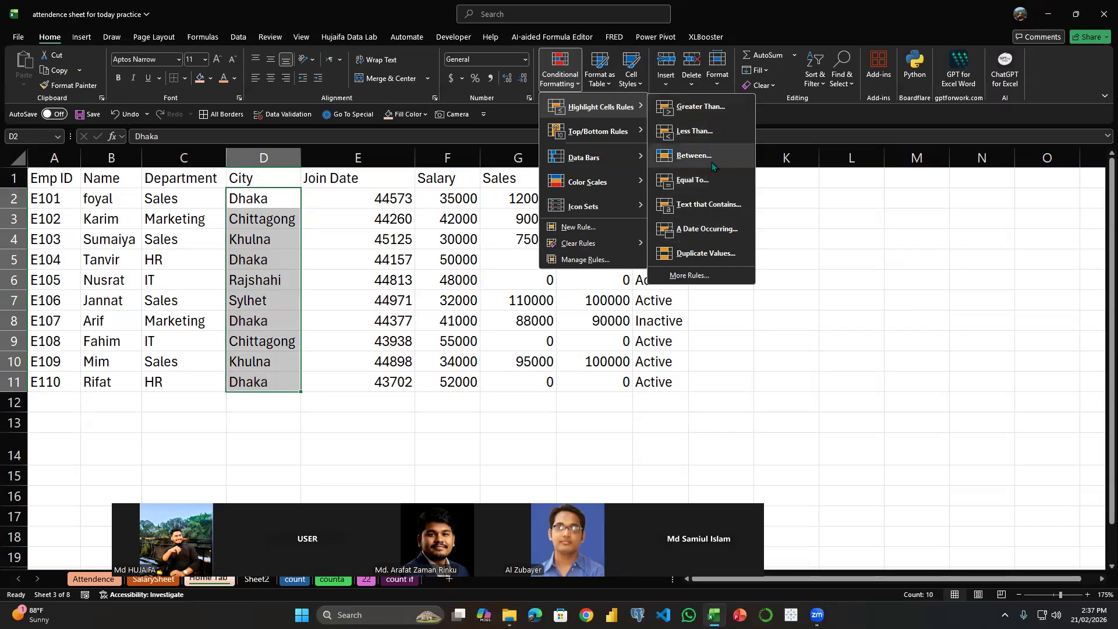
left_click(717, 252)
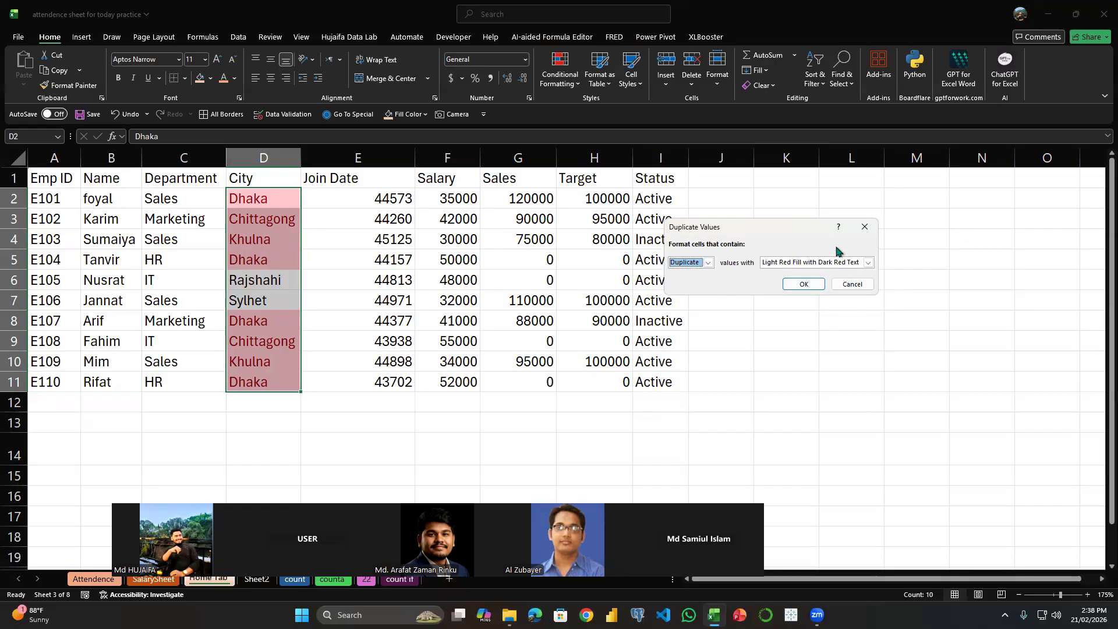
left_click(864, 227)
- Try a Top 10 Items rule for the top 5 values in the Salary cells F2:F11, and discard it
left_click(560, 73)
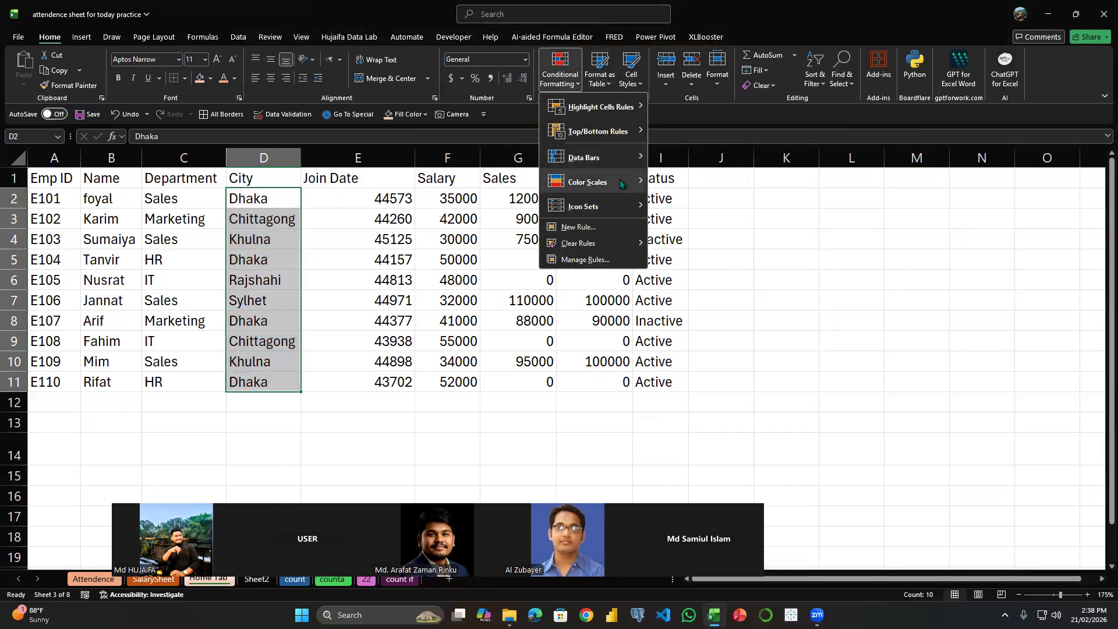
mouse_move(633, 126)
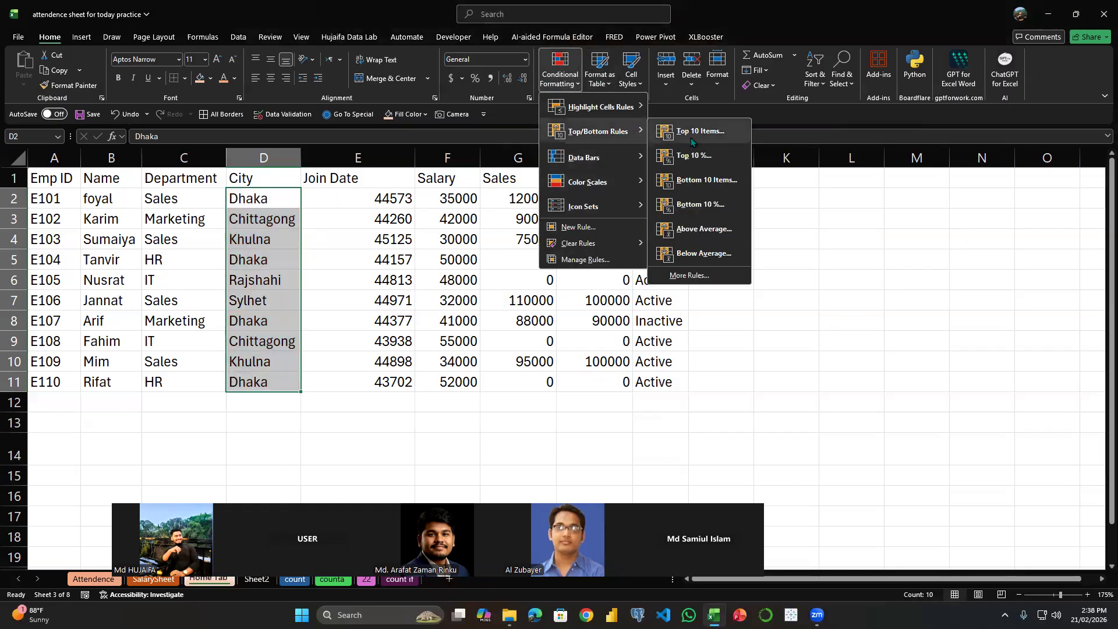
left_click_drag(454, 197, 463, 375)
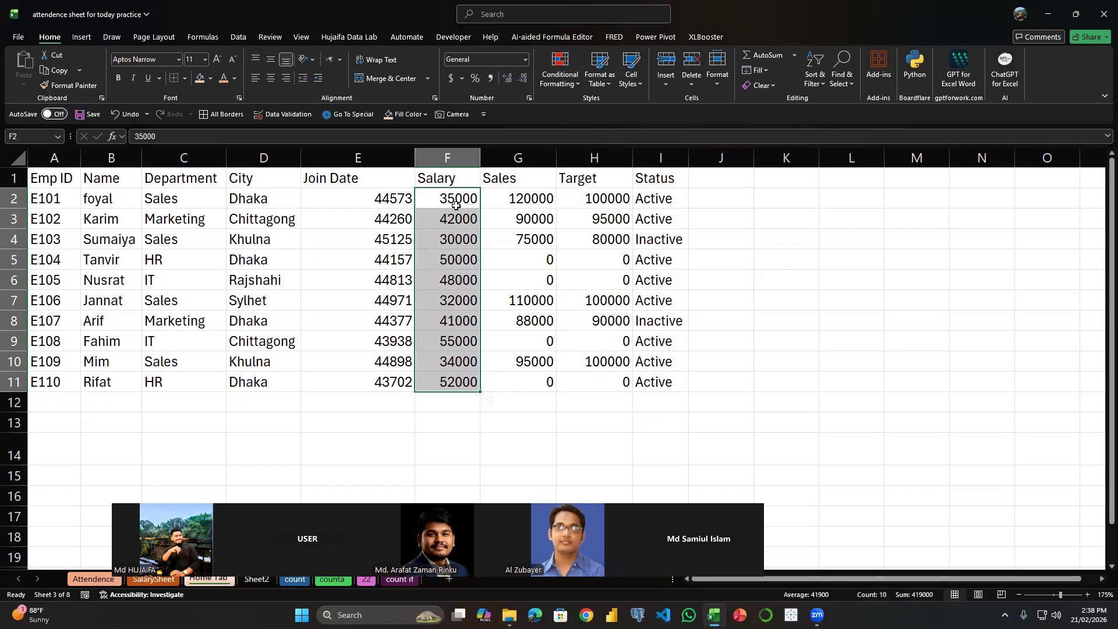
left_click(559, 70)
mouse_move(622, 112)
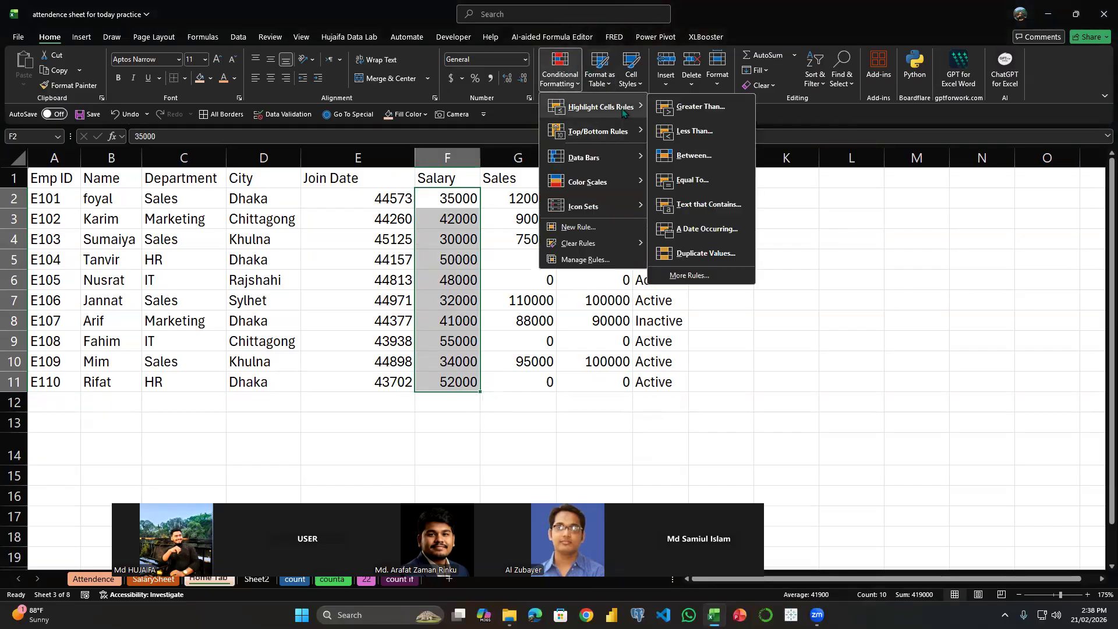
left_click(699, 131)
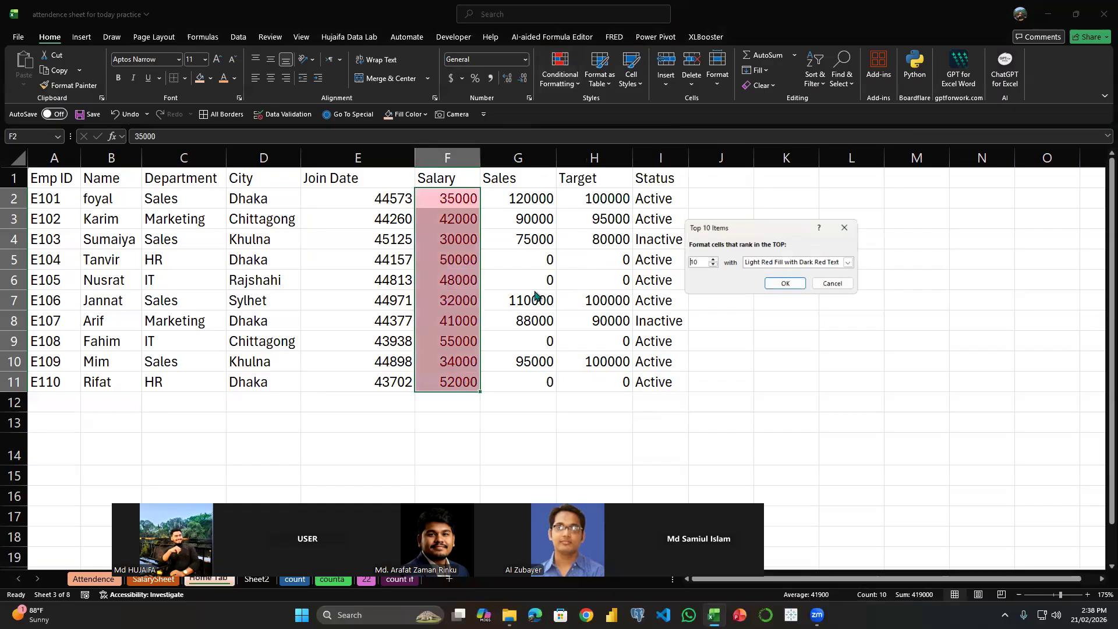
left_click_drag(698, 262, 669, 265)
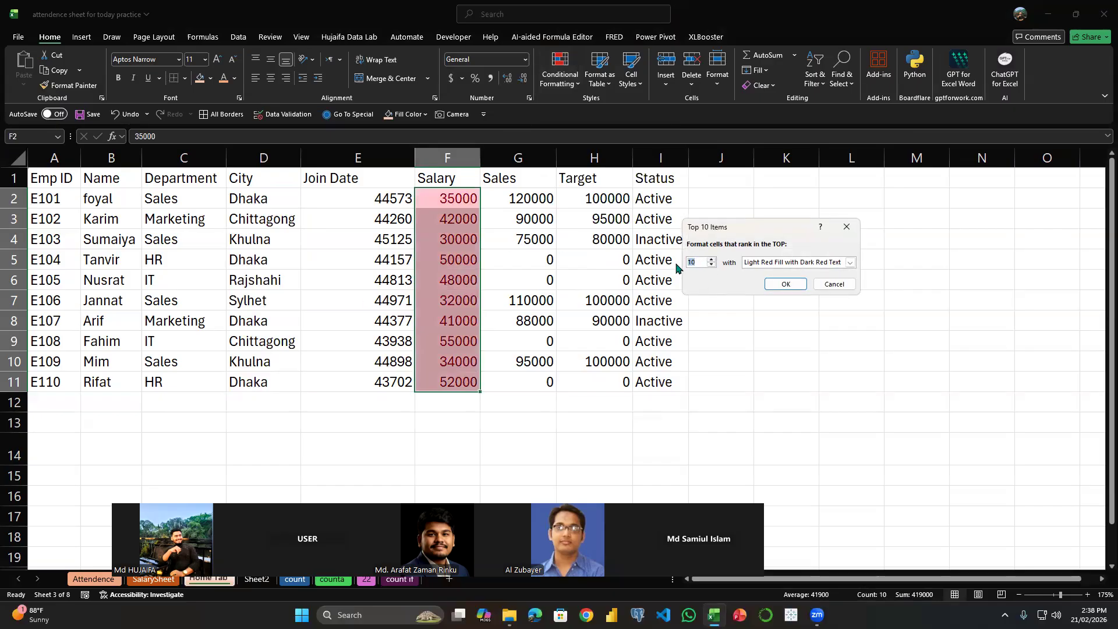
type("3")
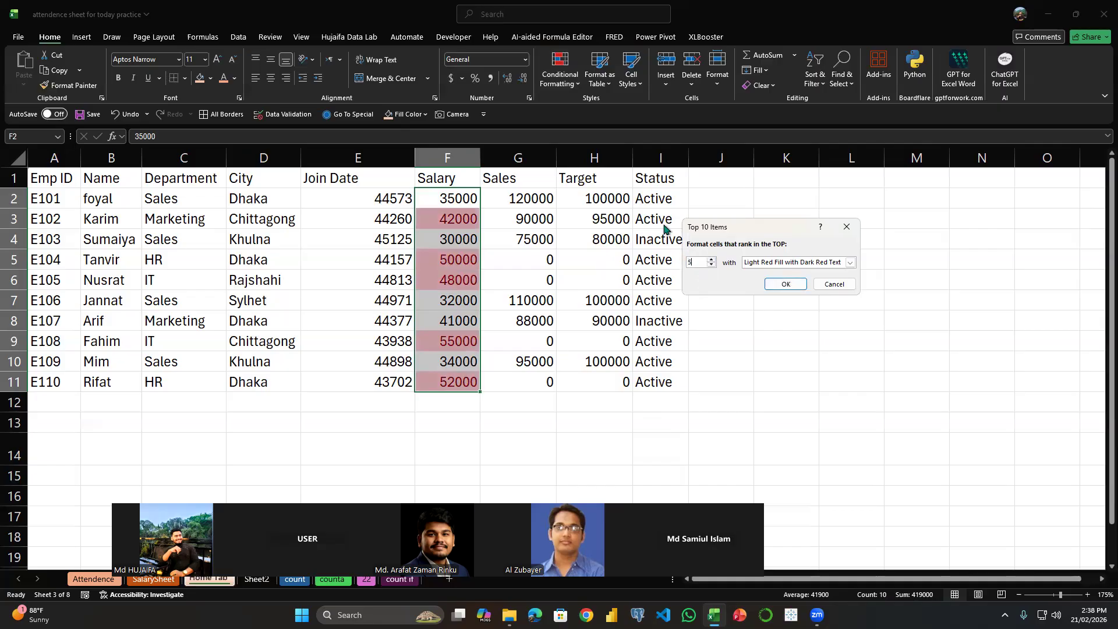
left_click(846, 227)
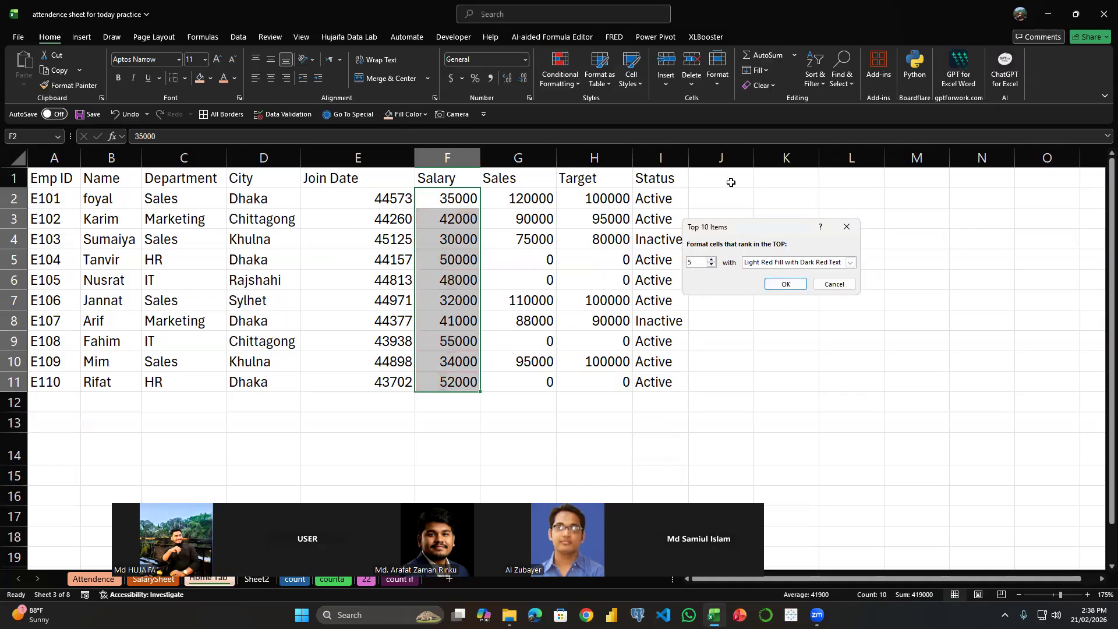
- Try a Top 10% rule set to 20% on the Salary cells, and close it without applying
left_click(559, 73)
mouse_move(623, 141)
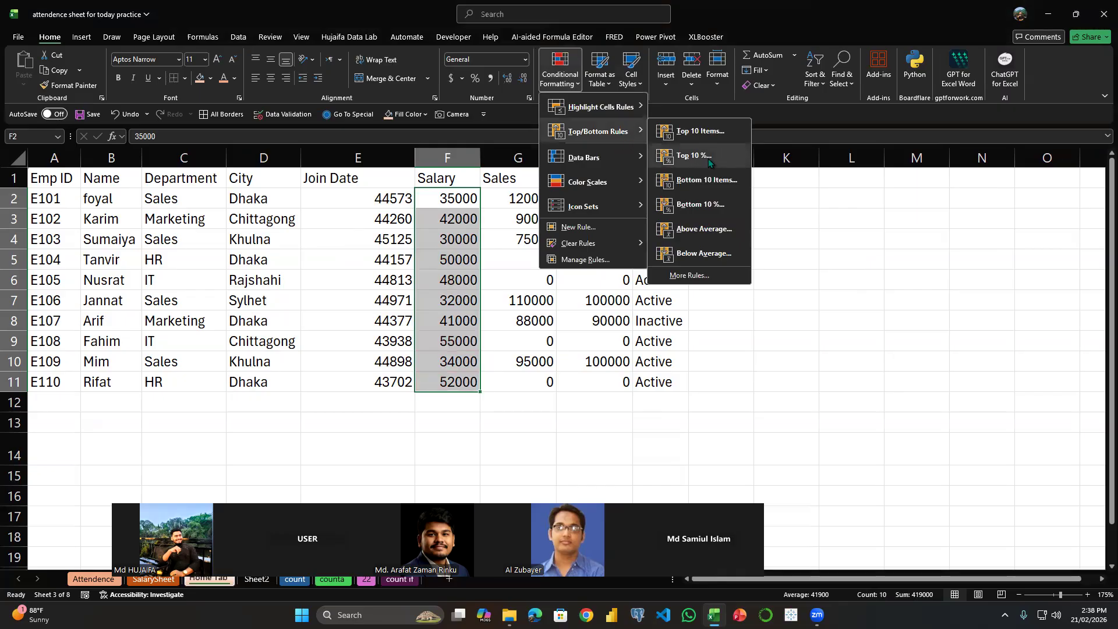
left_click(694, 155)
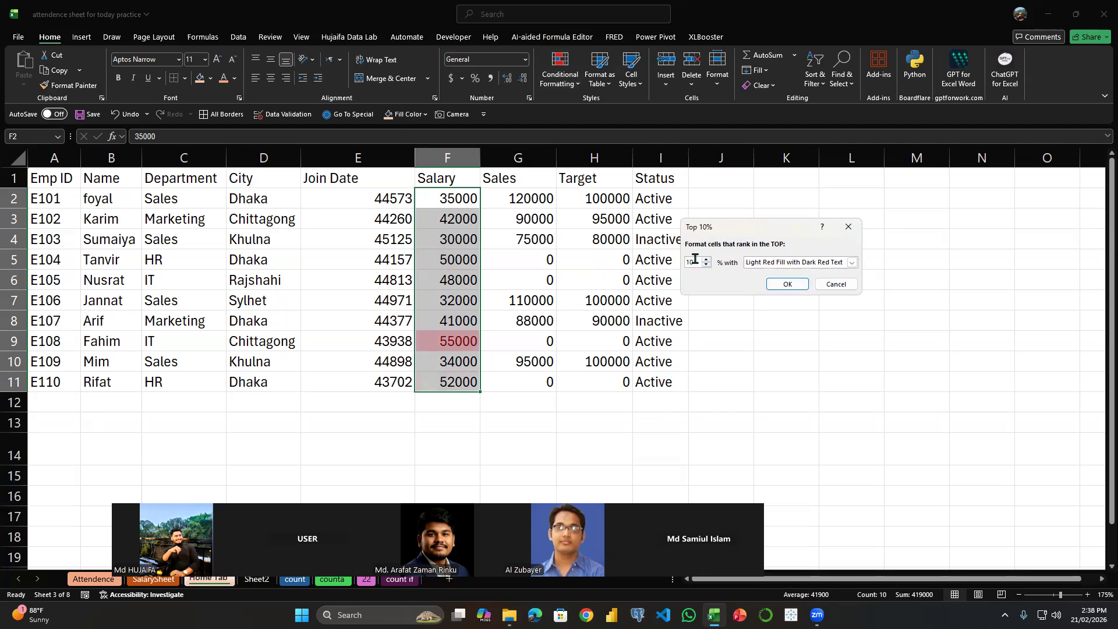
type("20")
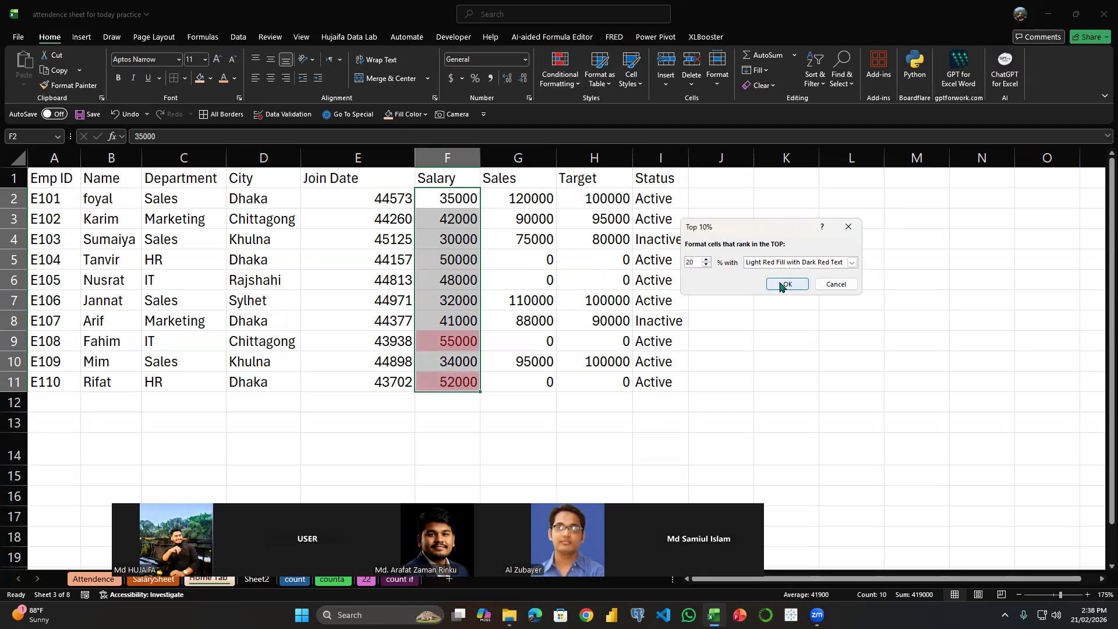
left_click(847, 227)
- Try a Bottom 10 Items rule for the lowest 3 values in the Salary cells, and discard it
left_click(559, 70)
mouse_move(630, 133)
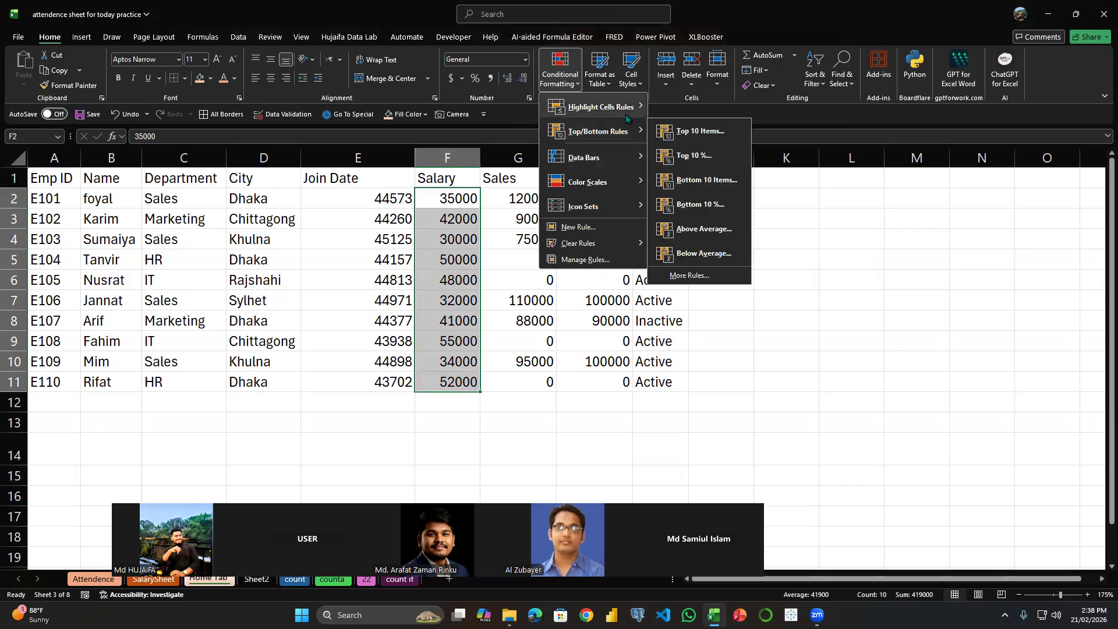
left_click(717, 184)
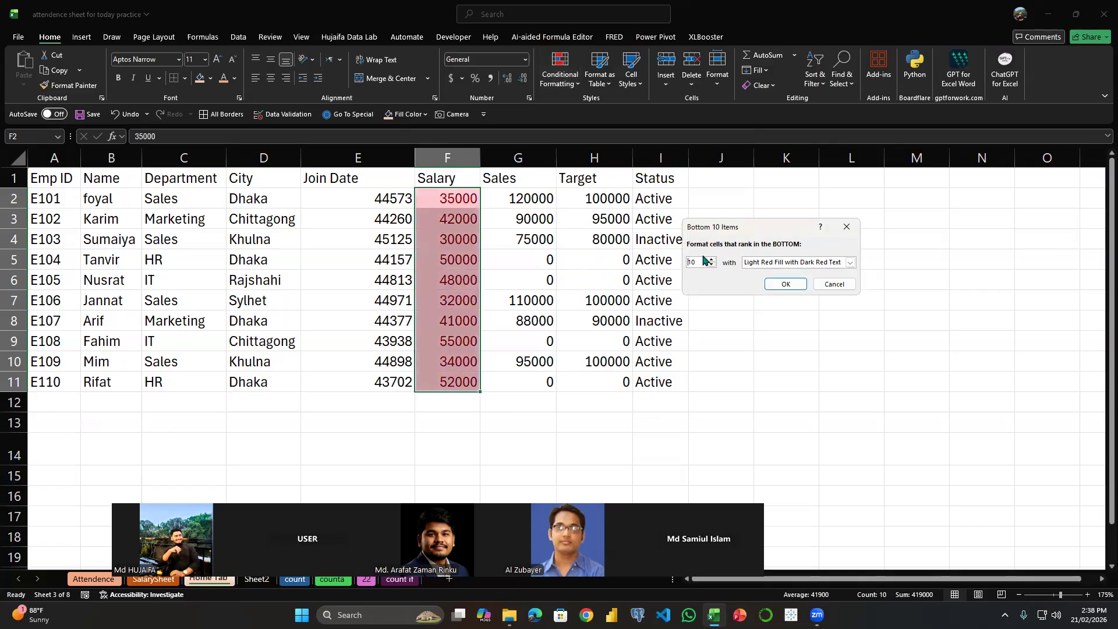
left_click_drag(700, 263, 671, 260)
type("3")
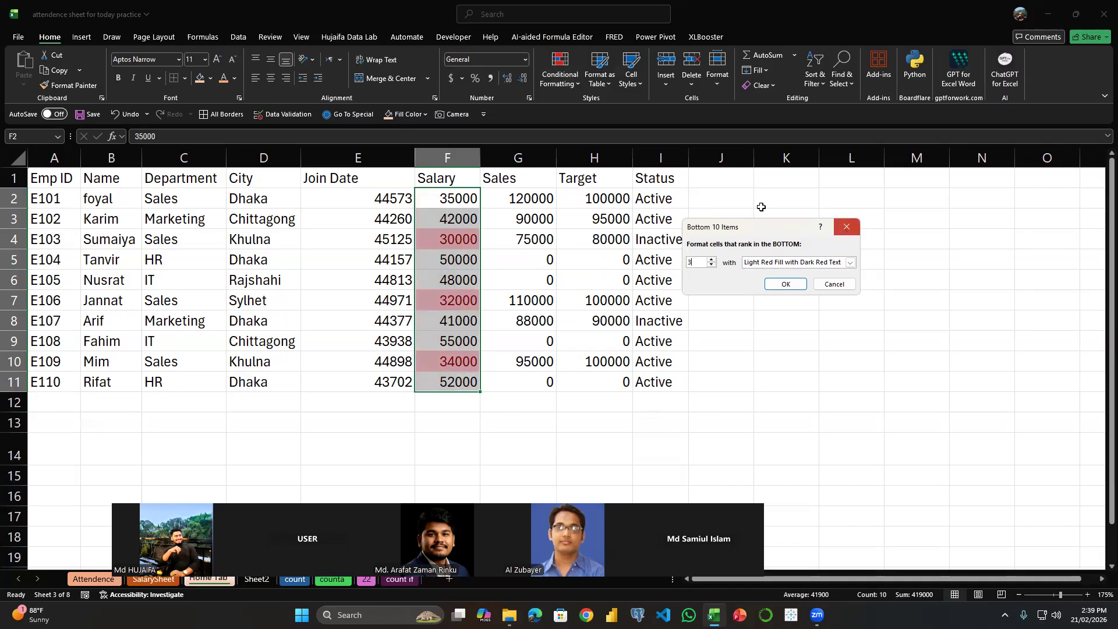
left_click(846, 227)
- Preview an Above Average rule with Green Fill with Dark Green Text on the Salary cells, and discard it
left_click(559, 70)
mouse_move(606, 131)
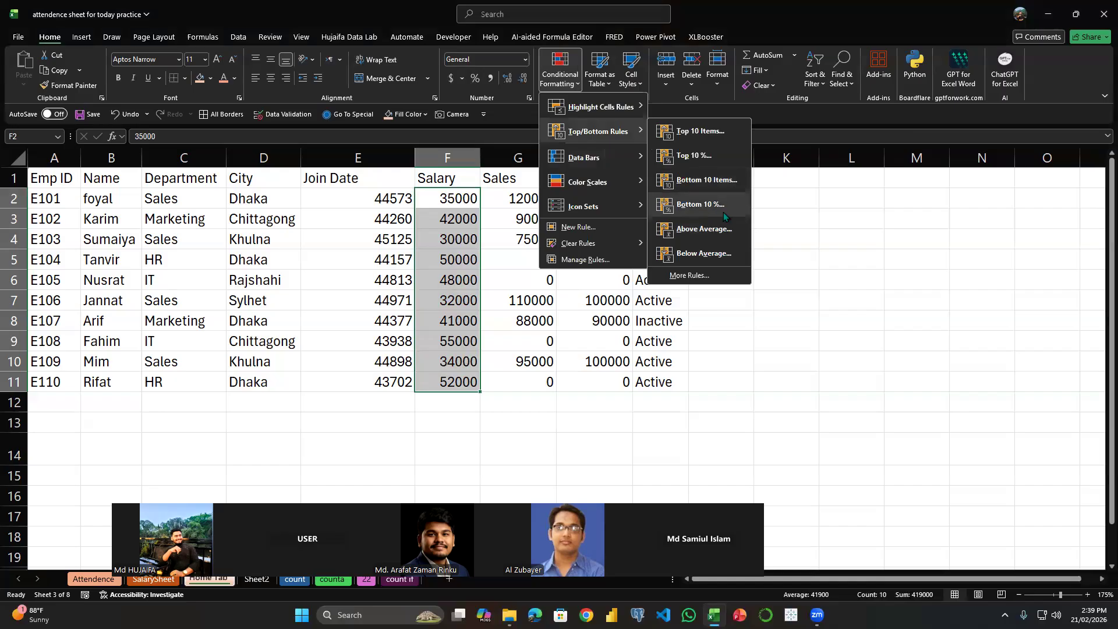
left_click(705, 230)
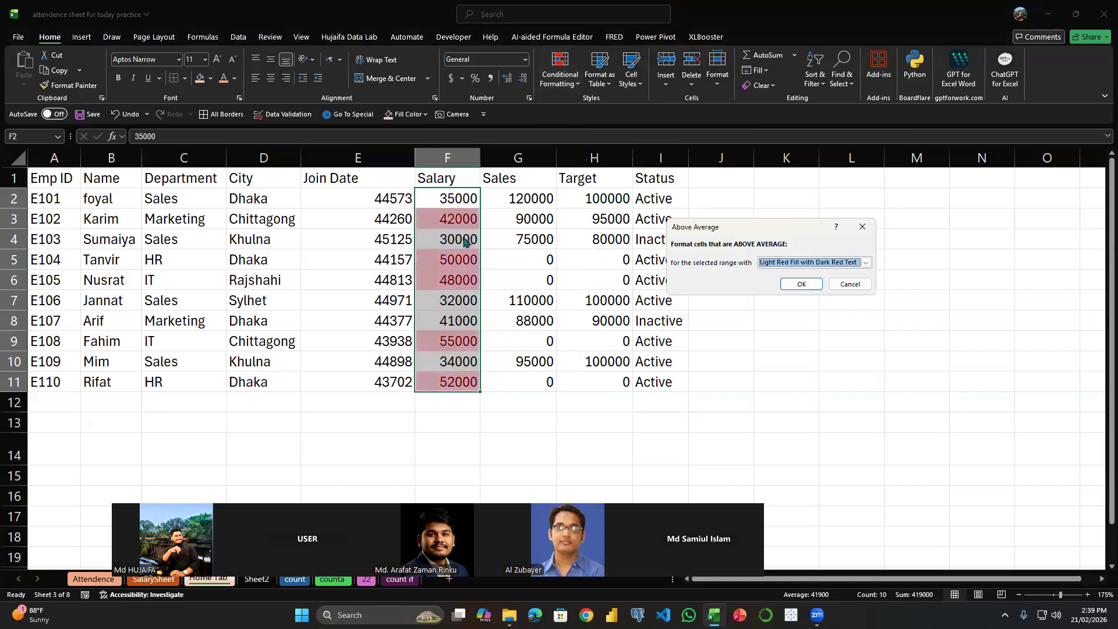
left_click(833, 263)
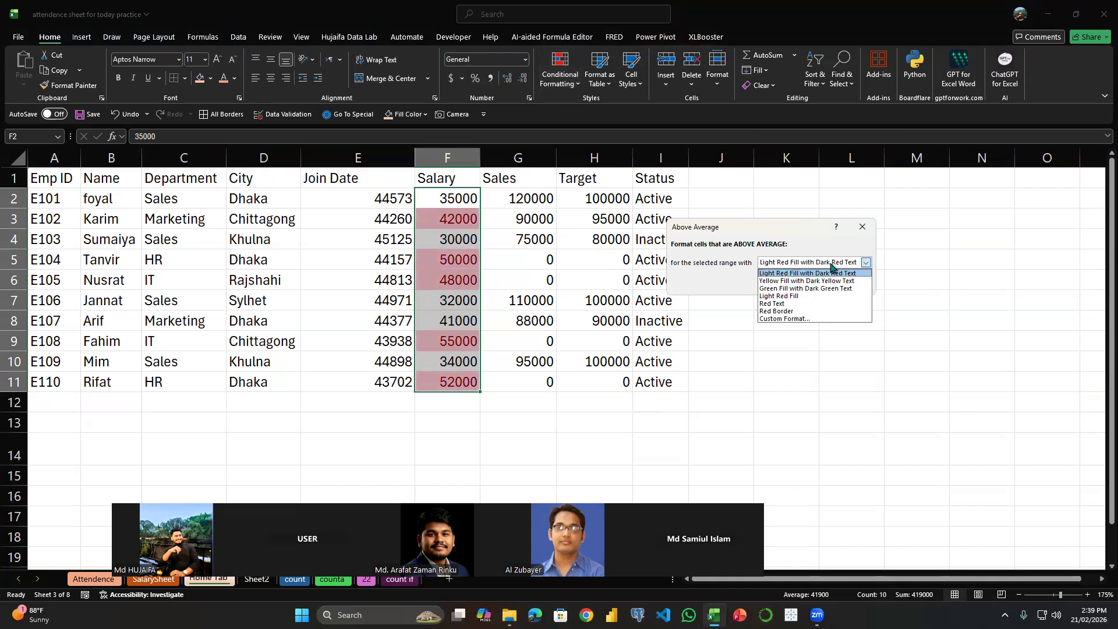
left_click(818, 289)
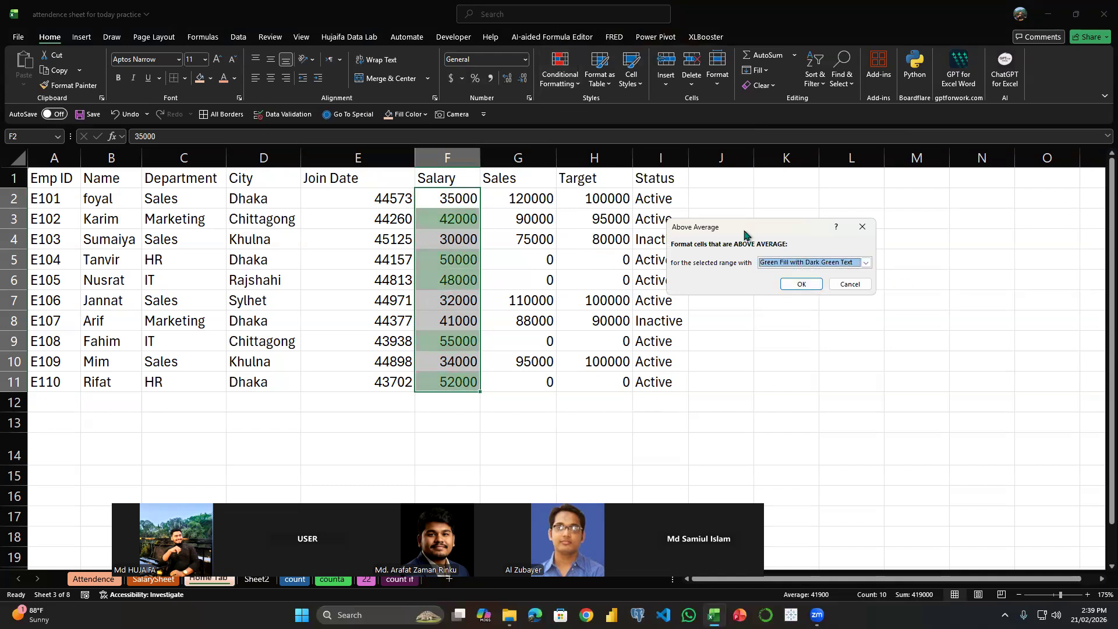
left_click(862, 227)
- Apply blue gradient-fill data bars to the Salary cells F2:F11
left_click(559, 73)
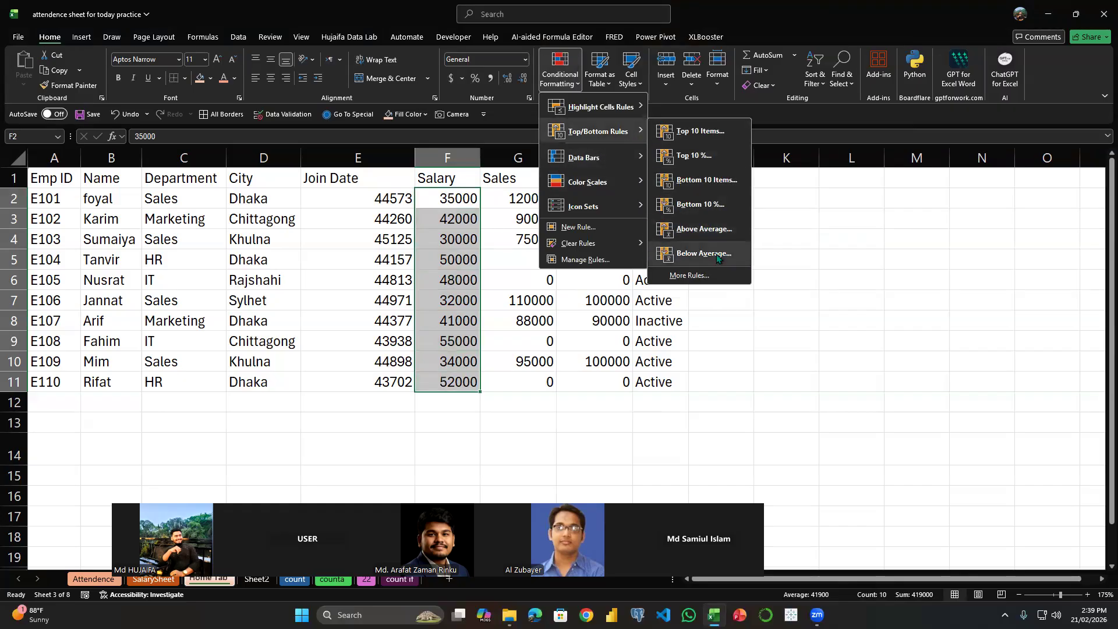
mouse_move(581, 158)
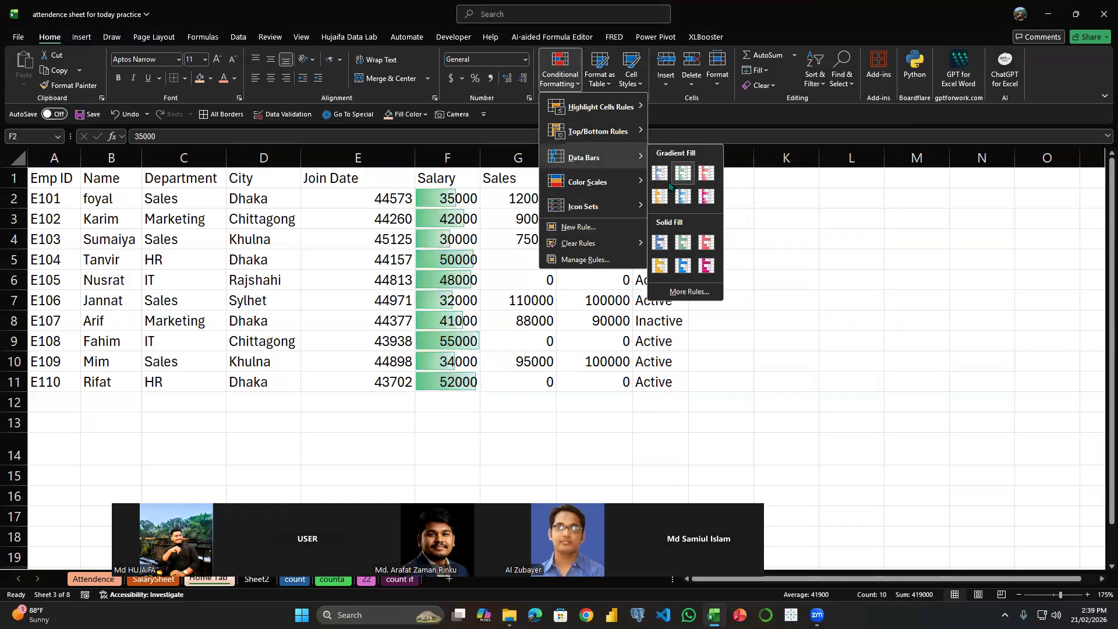
left_click(683, 197)
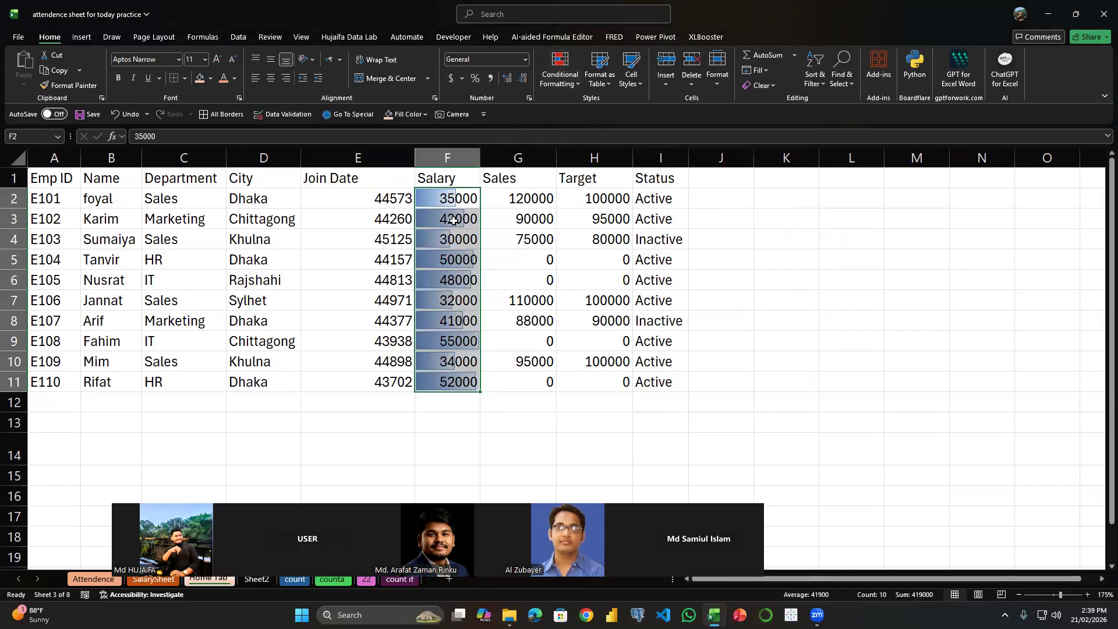
- View the custom data bar rule options and the "Format only cells that contain" rule type, and close without applying
left_click(559, 73)
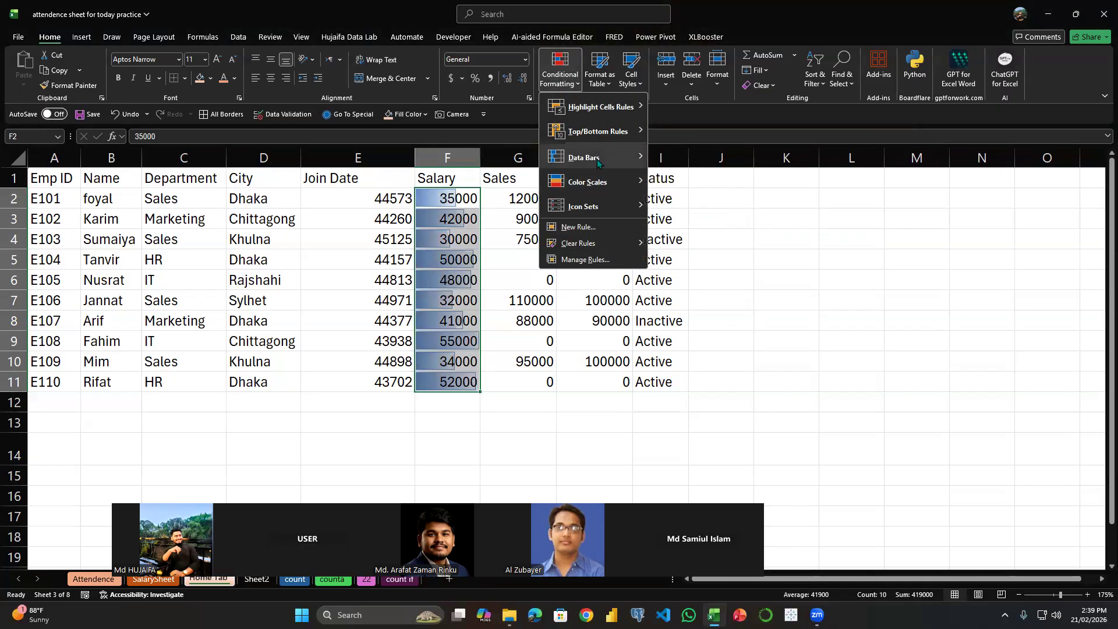
mouse_move(598, 163)
left_click(702, 288)
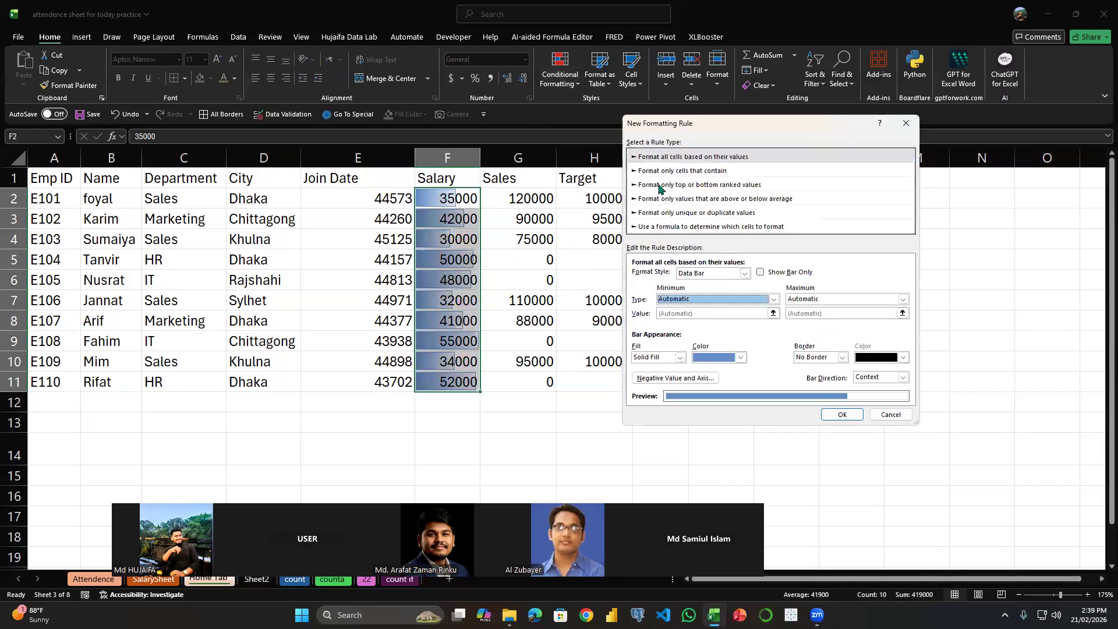
left_click(670, 171)
left_click(982, 124)
- Preview the color scales on the Salary cells and apply the five-level signal-bar rating icon set
left_click(561, 75)
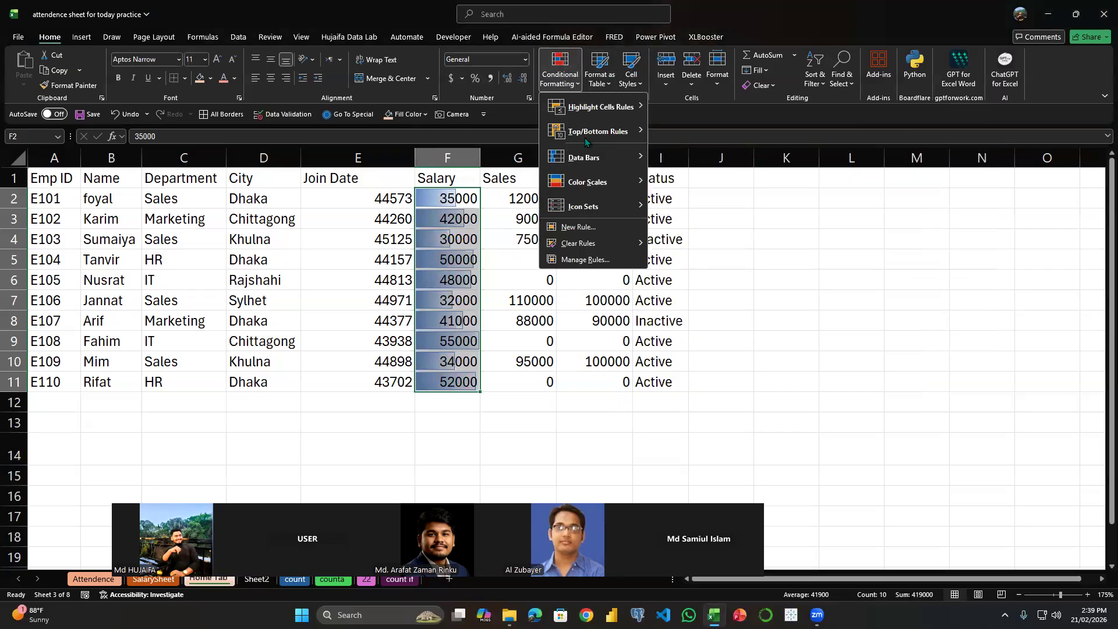
mouse_move(606, 181)
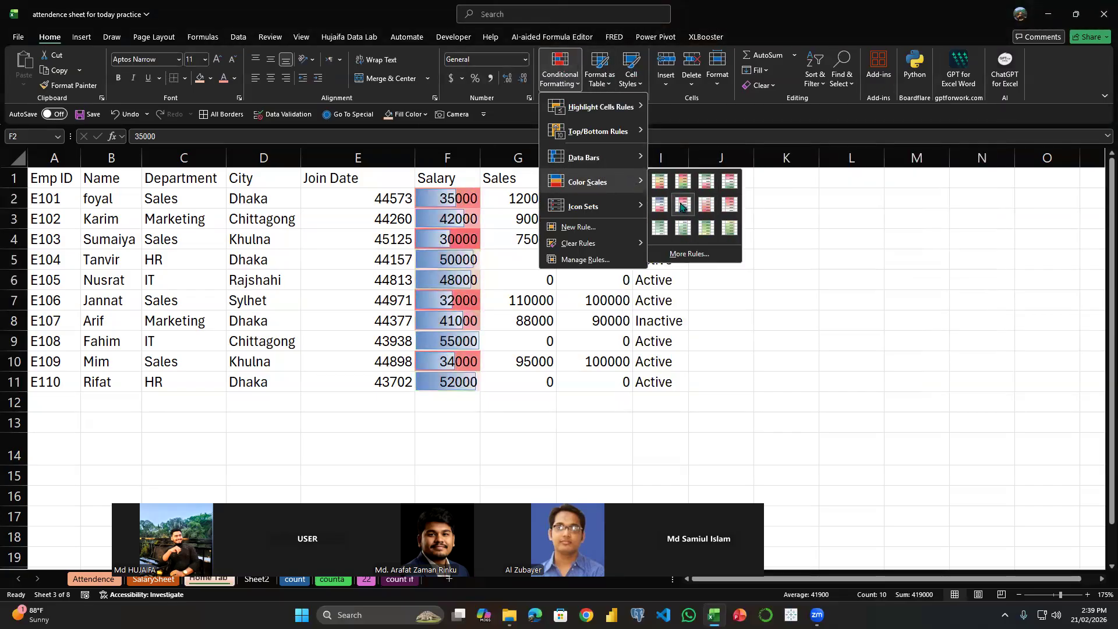
mouse_move(617, 206)
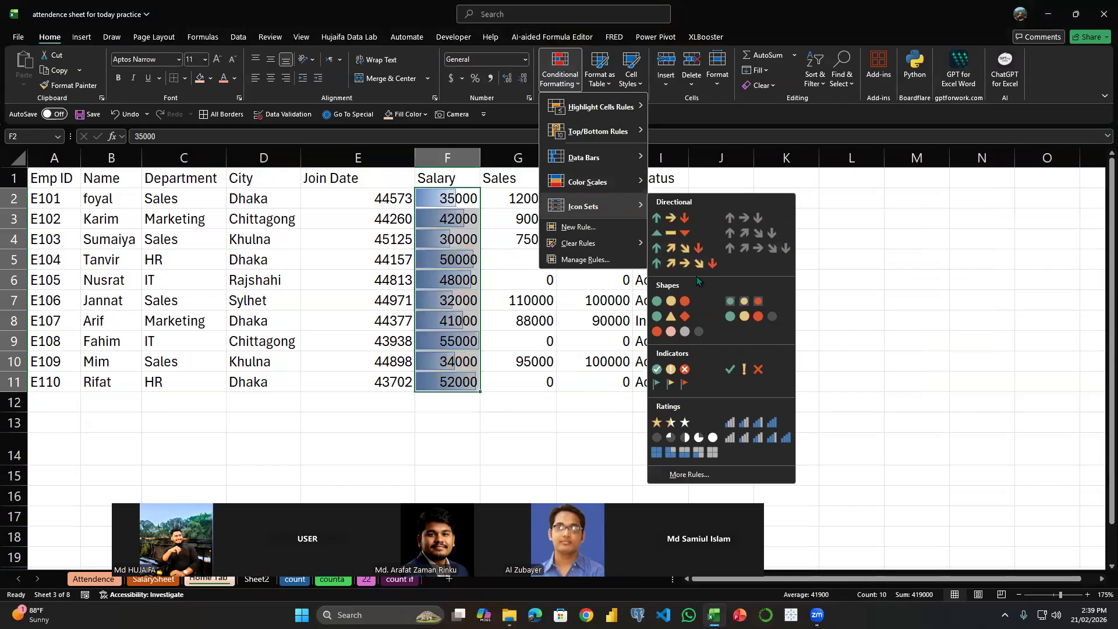
left_click(757, 438)
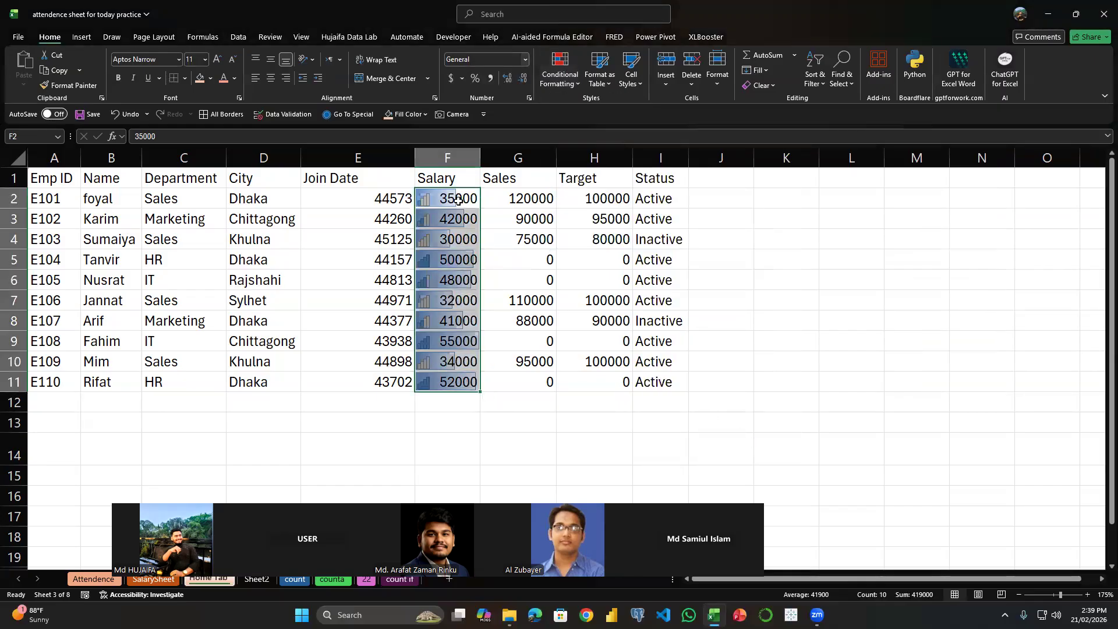
- Preview other rating icon sets on the Salary cells, and undo the applied icon set and data bars
left_click(552, 81)
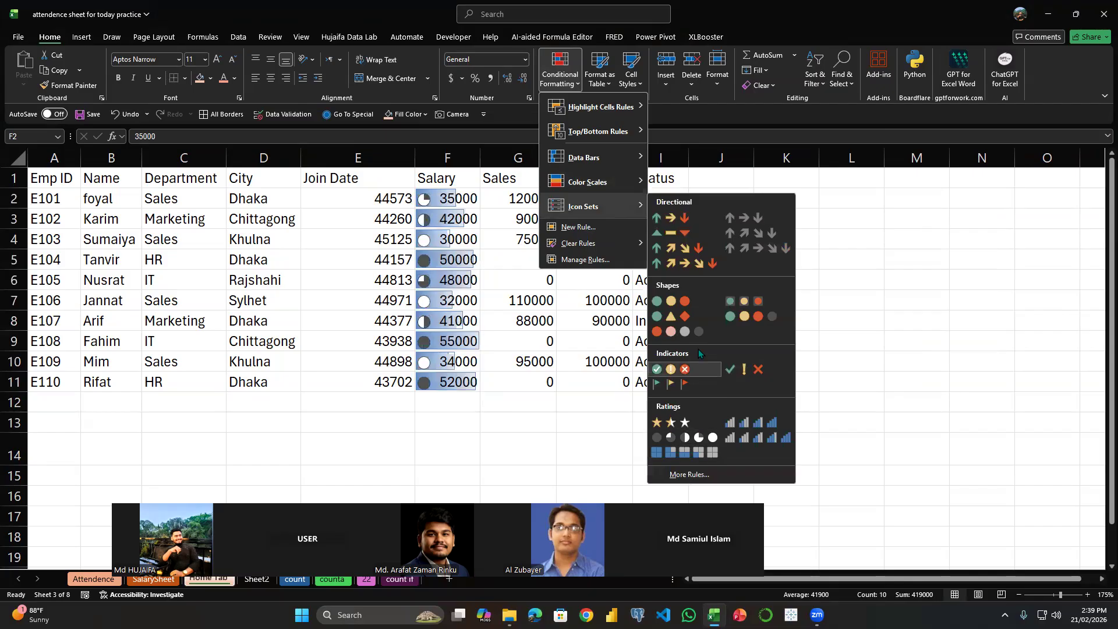
left_click(751, 422)
key("ctrl+z")
key("ctrl+z")
left_click(725, 211)
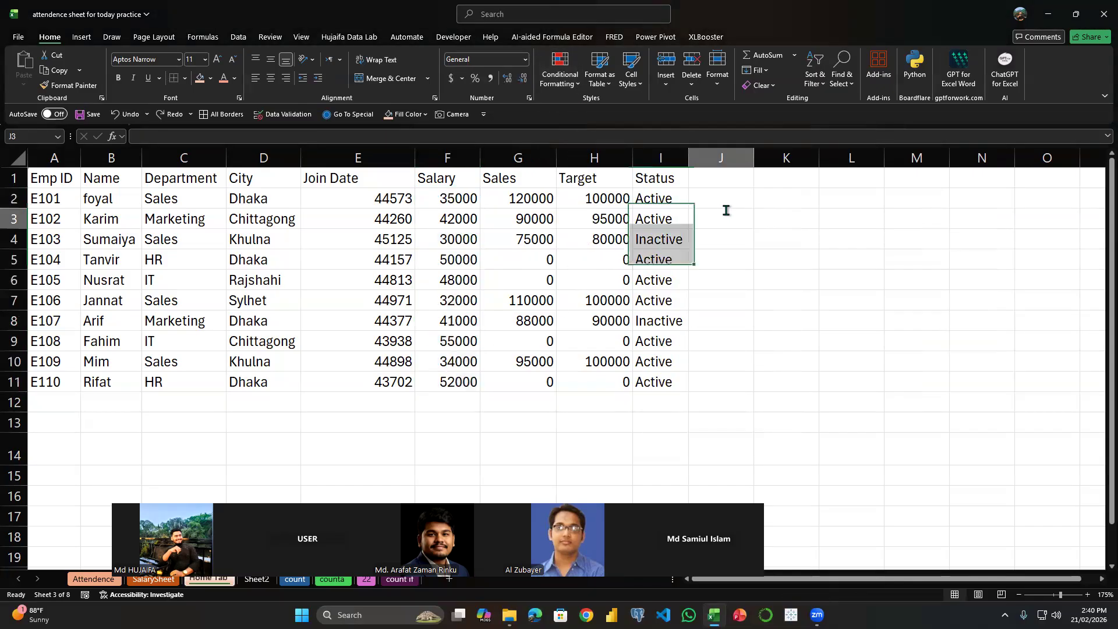
- Enter 30000 in cell K2
left_click(735, 203)
left_click(789, 195)
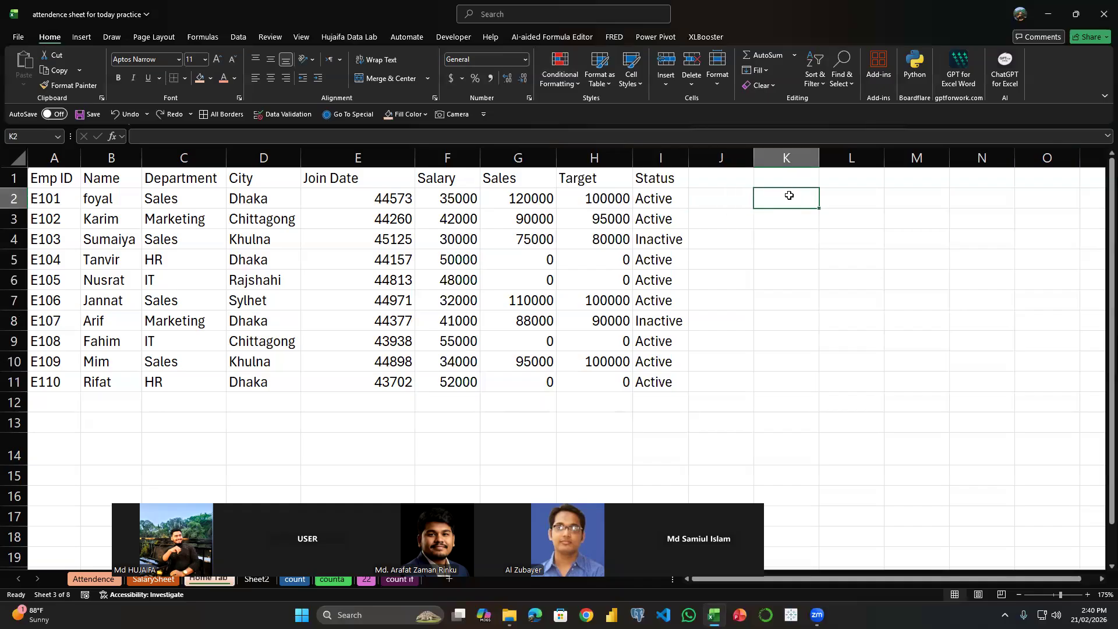
type("3000")
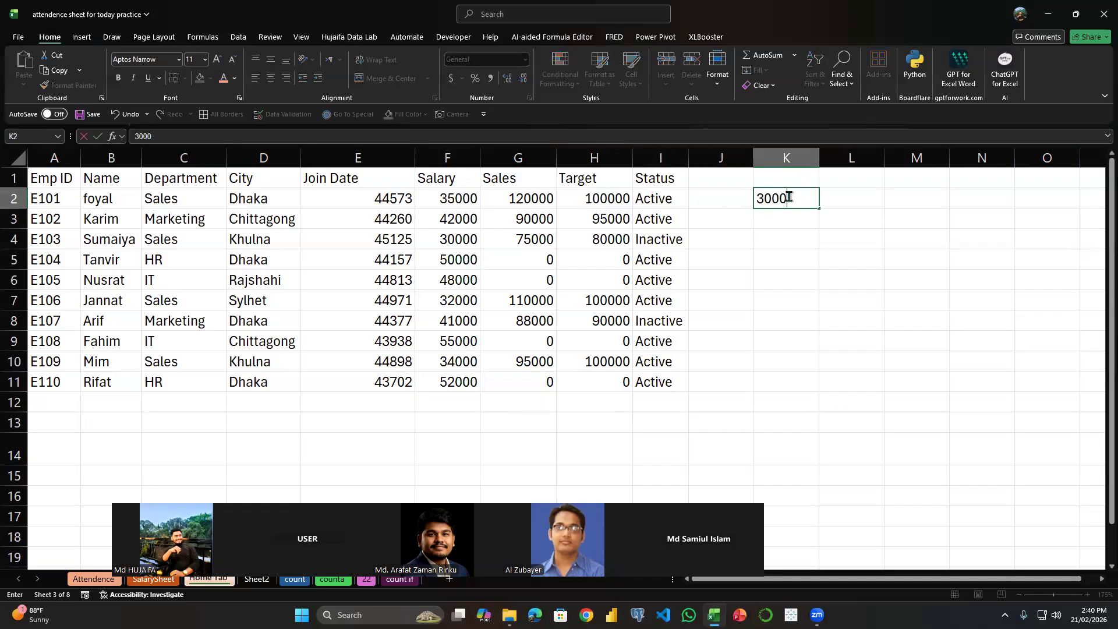
key("Return")
double_click(790, 196)
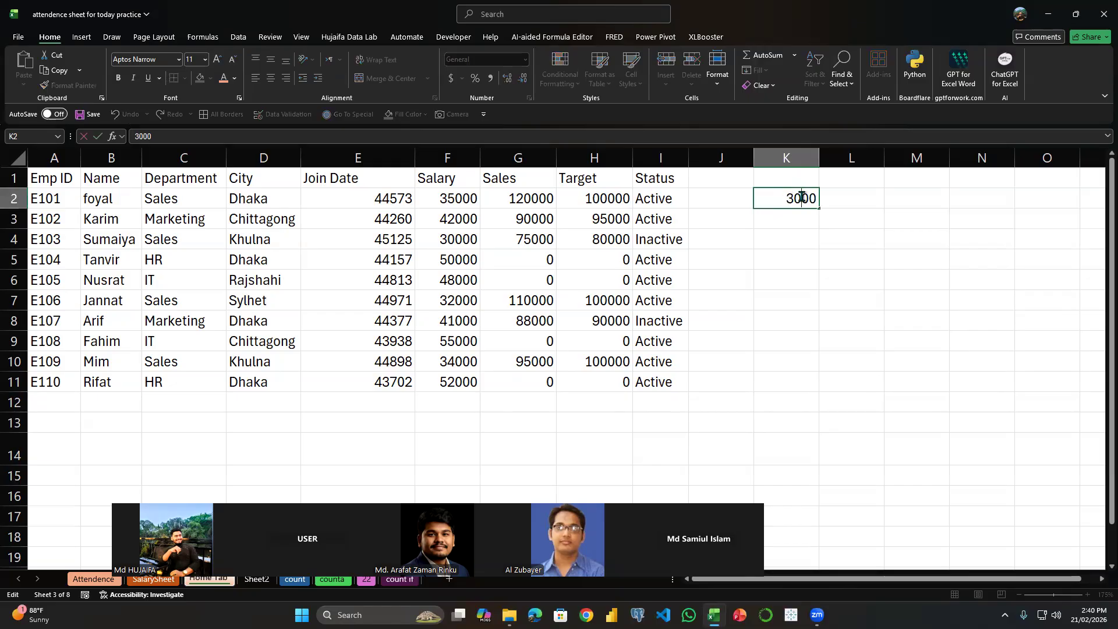
type("0")
key("Return")
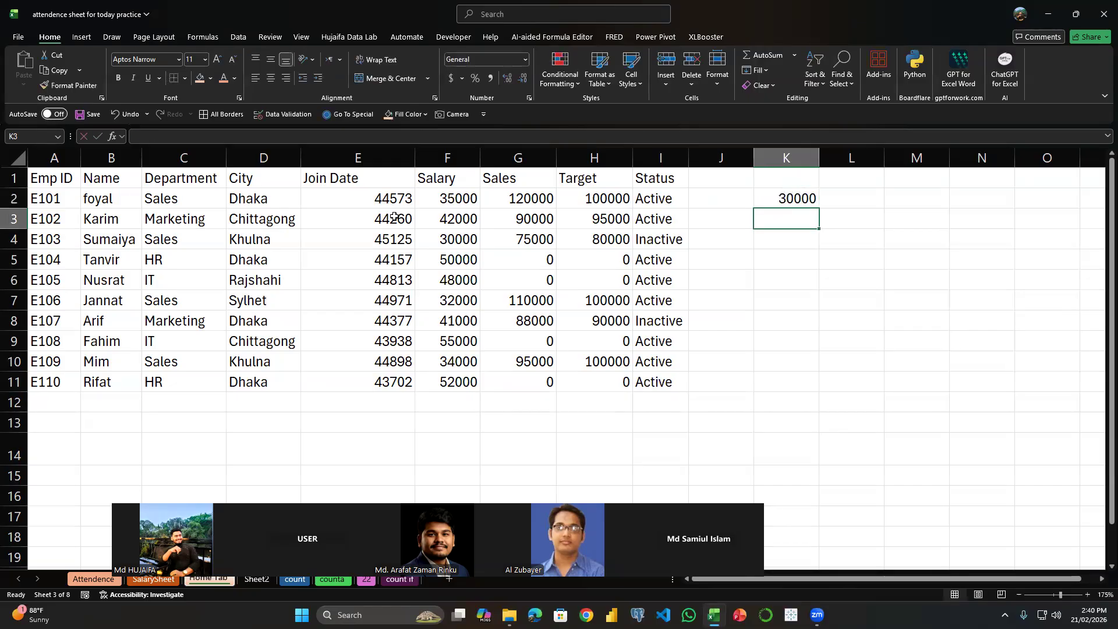
- Create a formula-based conditional formatting rule for Salary cells F2:F11 with the formula =F$2=$K$2
left_click_drag(457, 198, 490, 391)
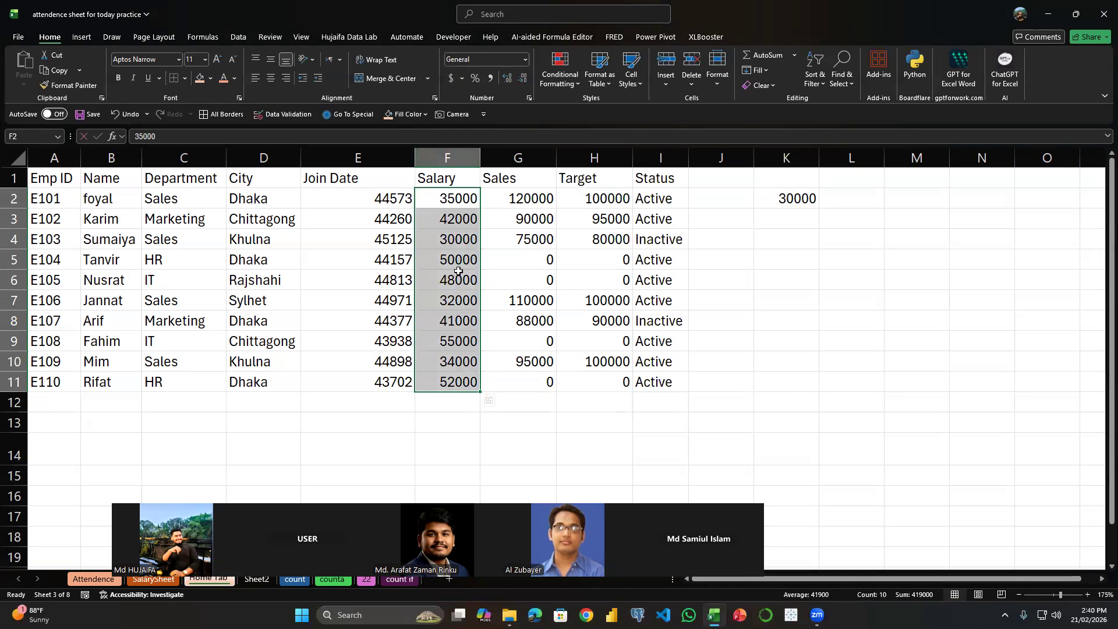
left_click(559, 70)
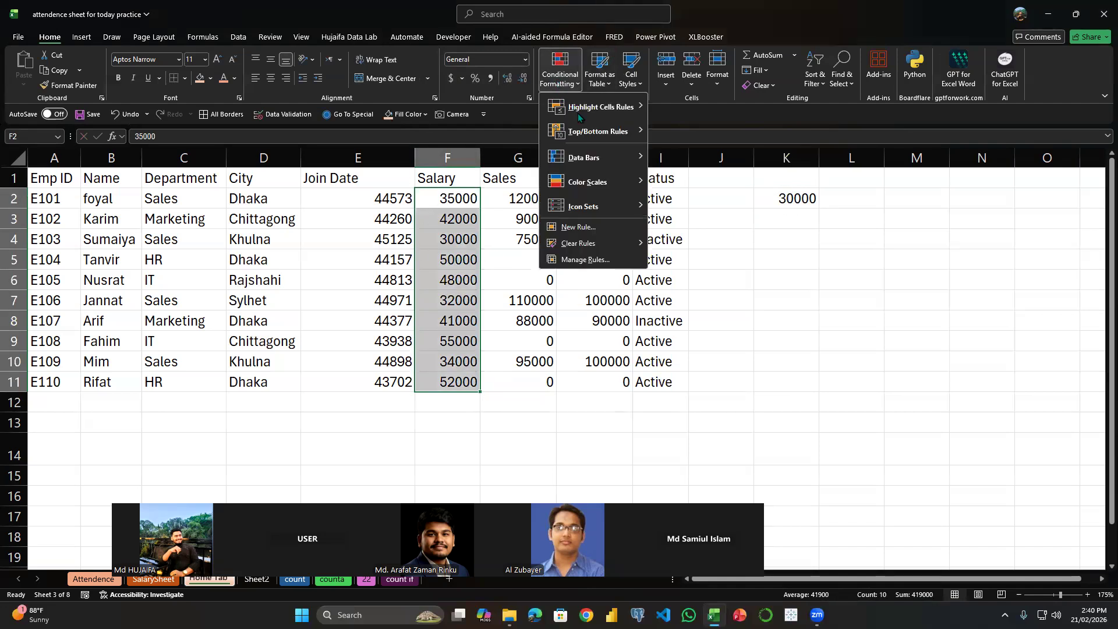
left_click(584, 232)
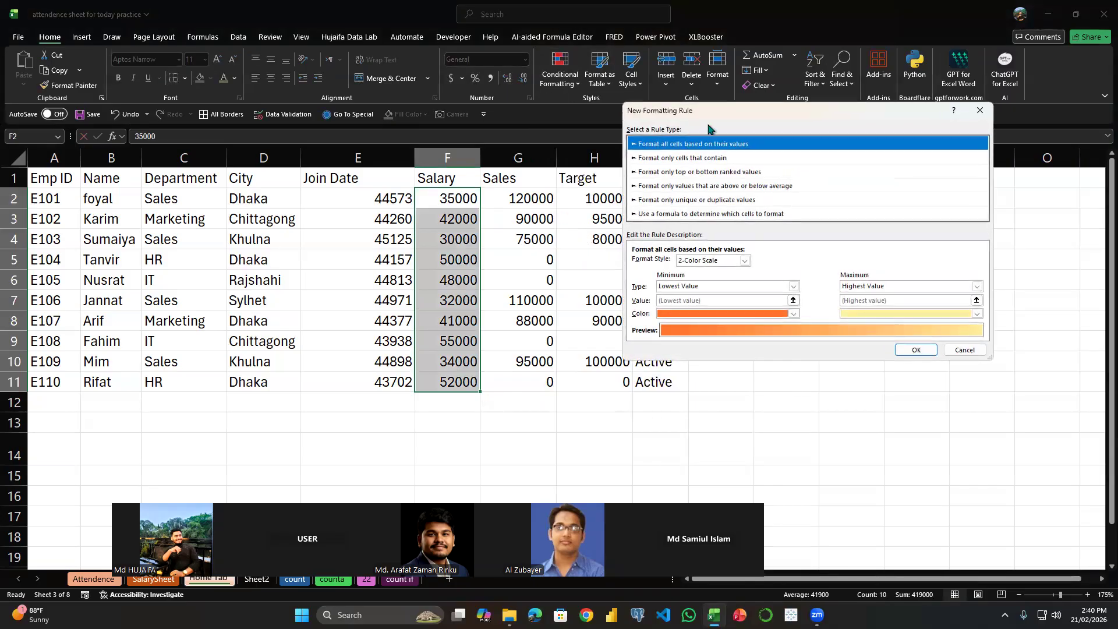
left_click_drag(721, 120, 258, 115)
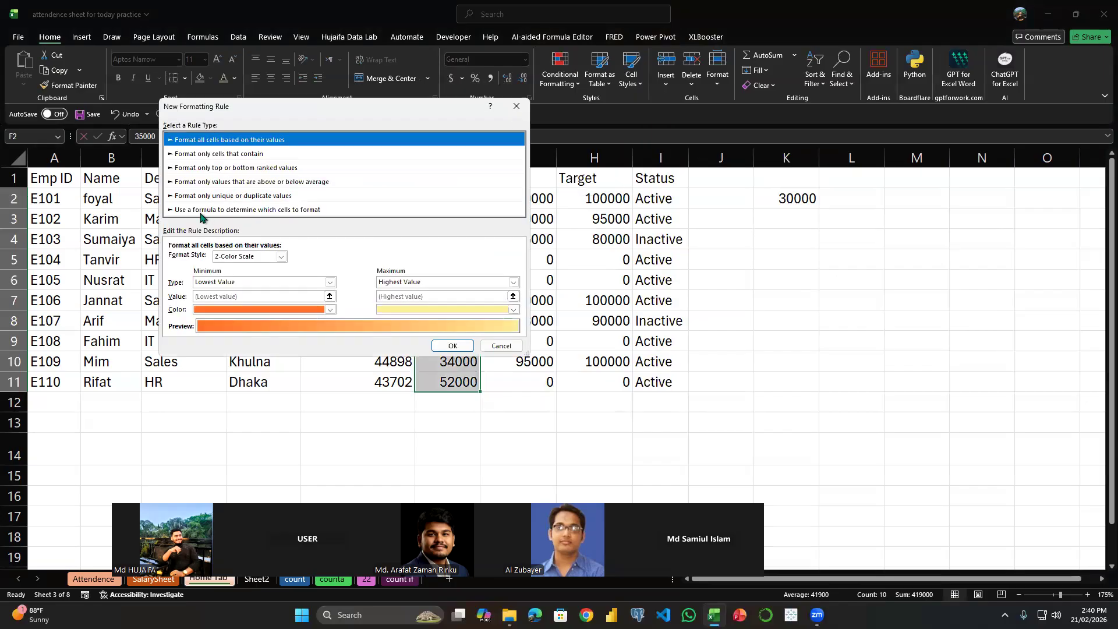
left_click(272, 211)
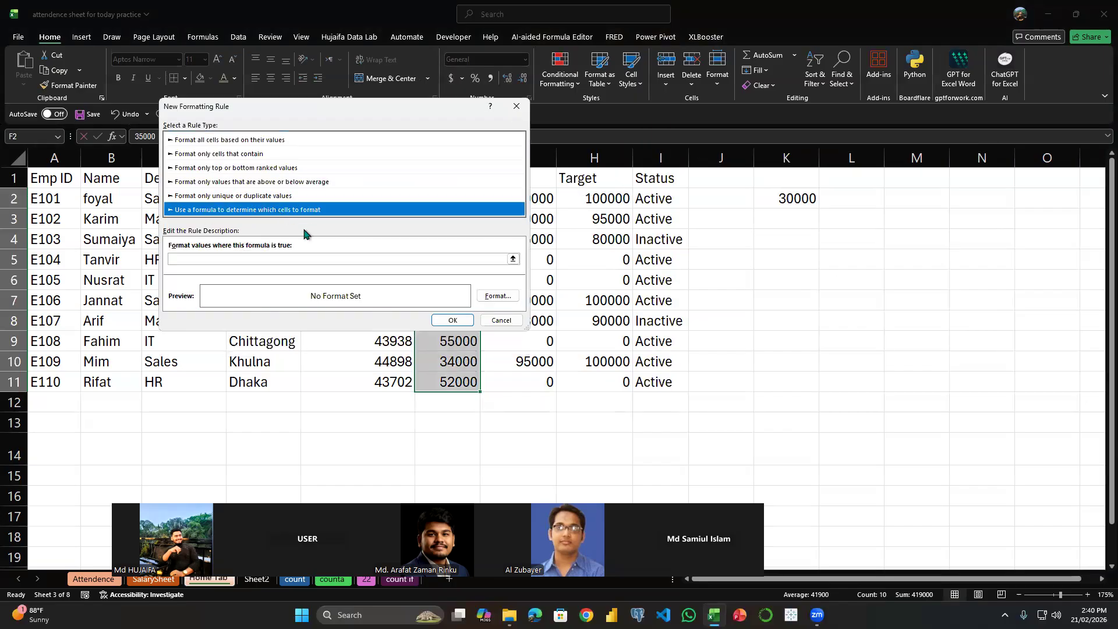
left_click(274, 258)
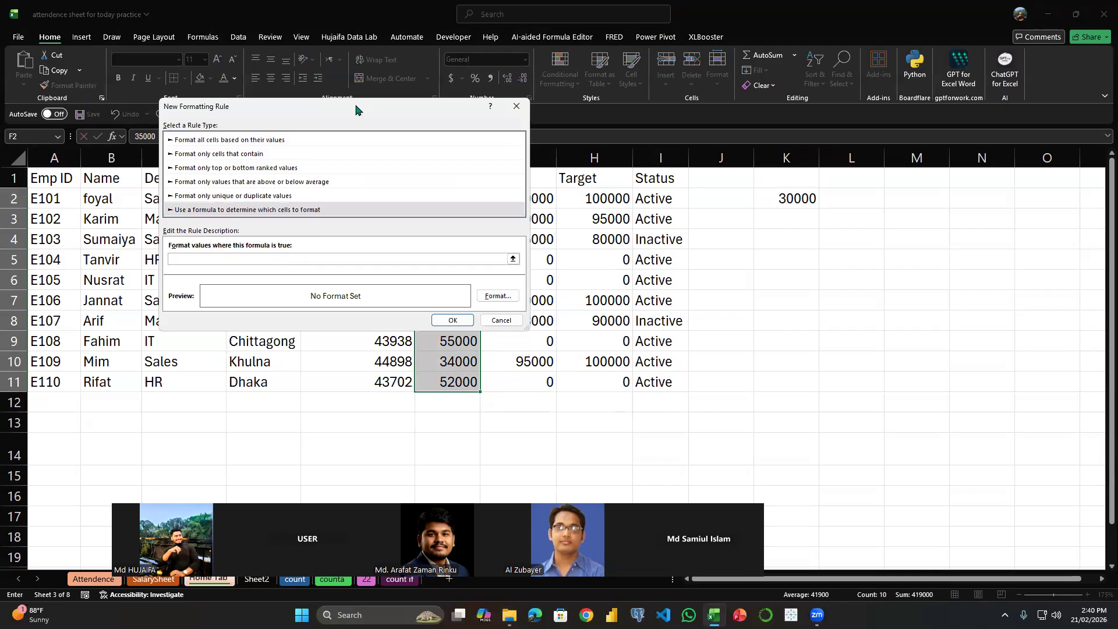
left_click_drag(356, 110, 241, 108)
left_click(453, 198)
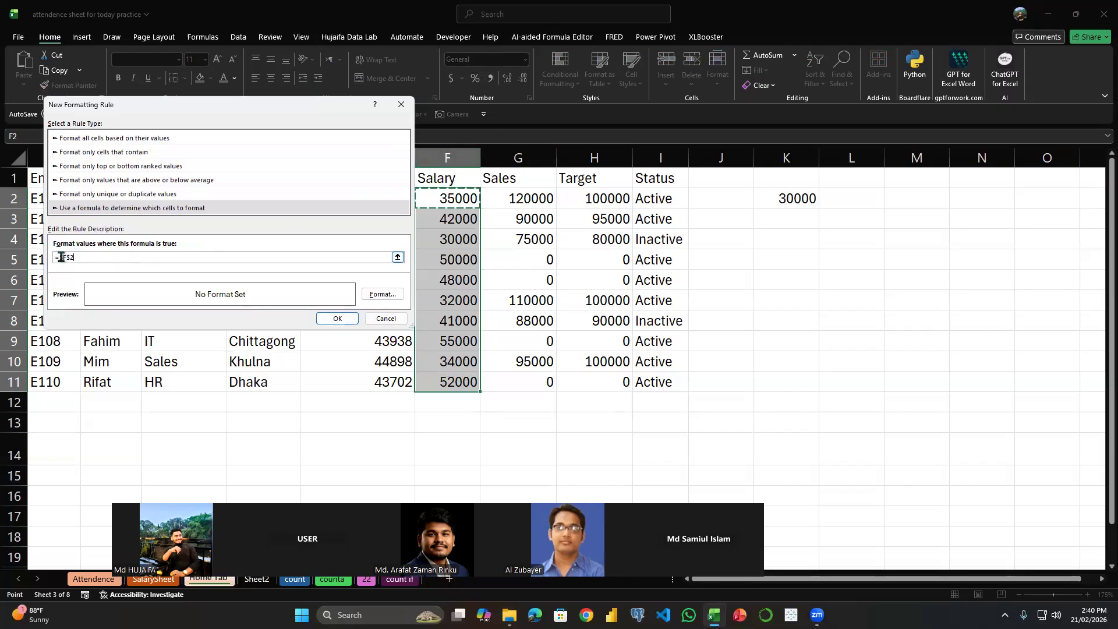
key("F4")
type("=")
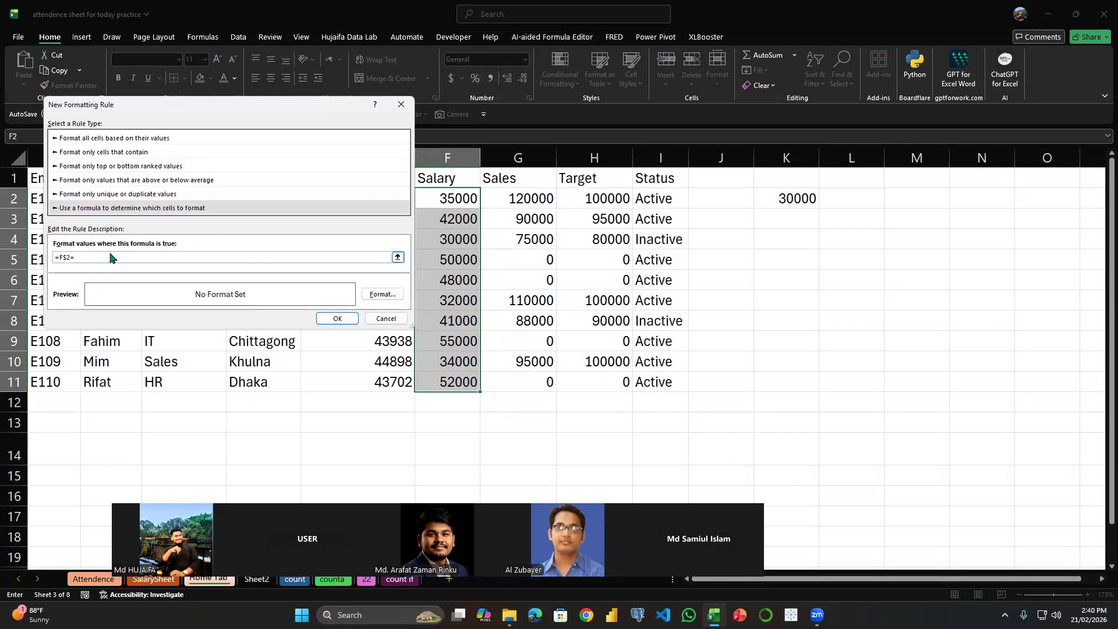
left_click(778, 197)
- Give the rule a light magenta fill, replace the equals comparison in its formula, and apply it to the Salary cells
left_click(383, 294)
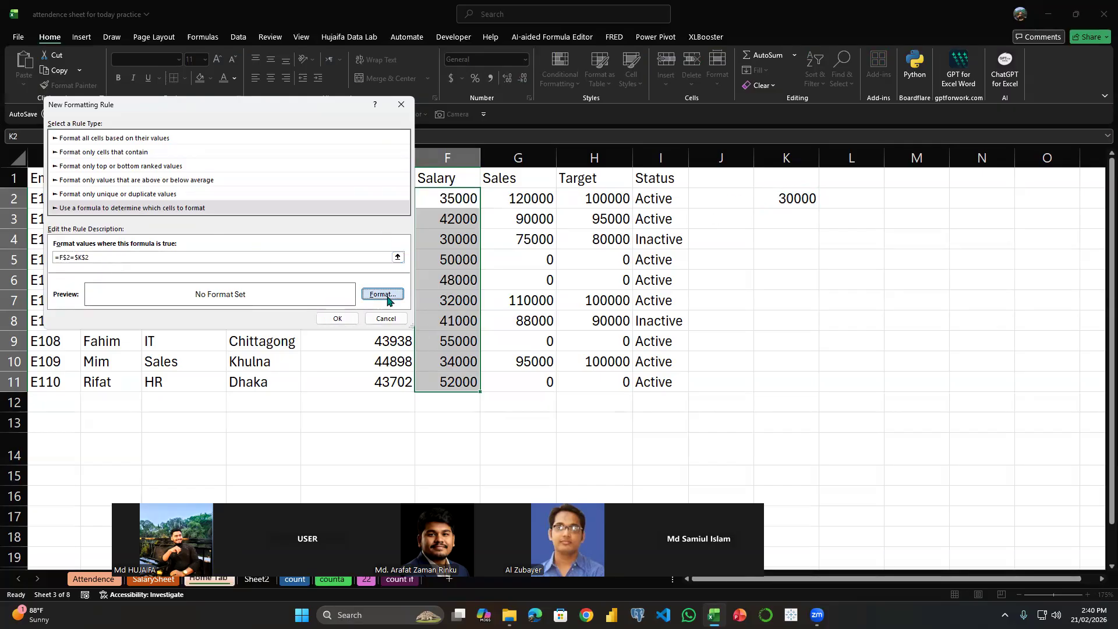
left_click(770, 89)
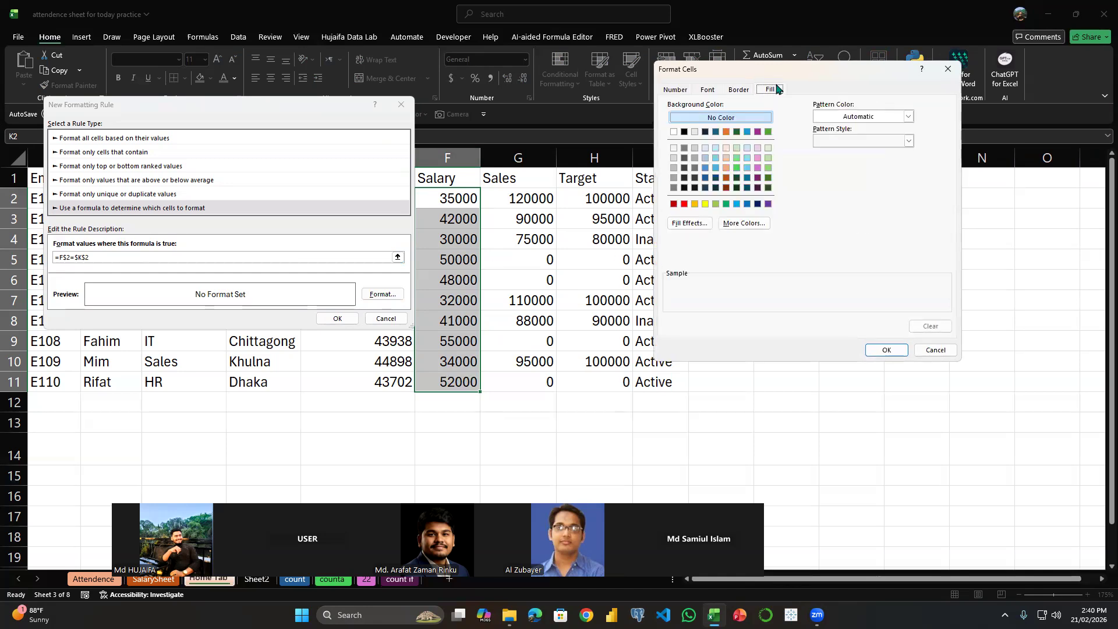
left_click(758, 168)
left_click(886, 349)
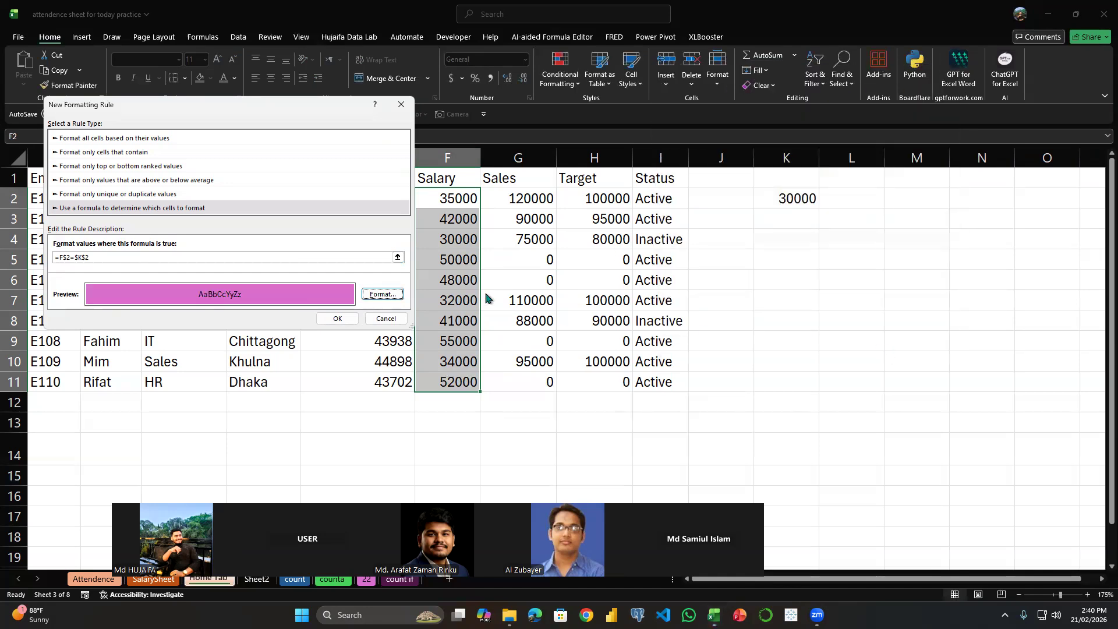
left_click(75, 257)
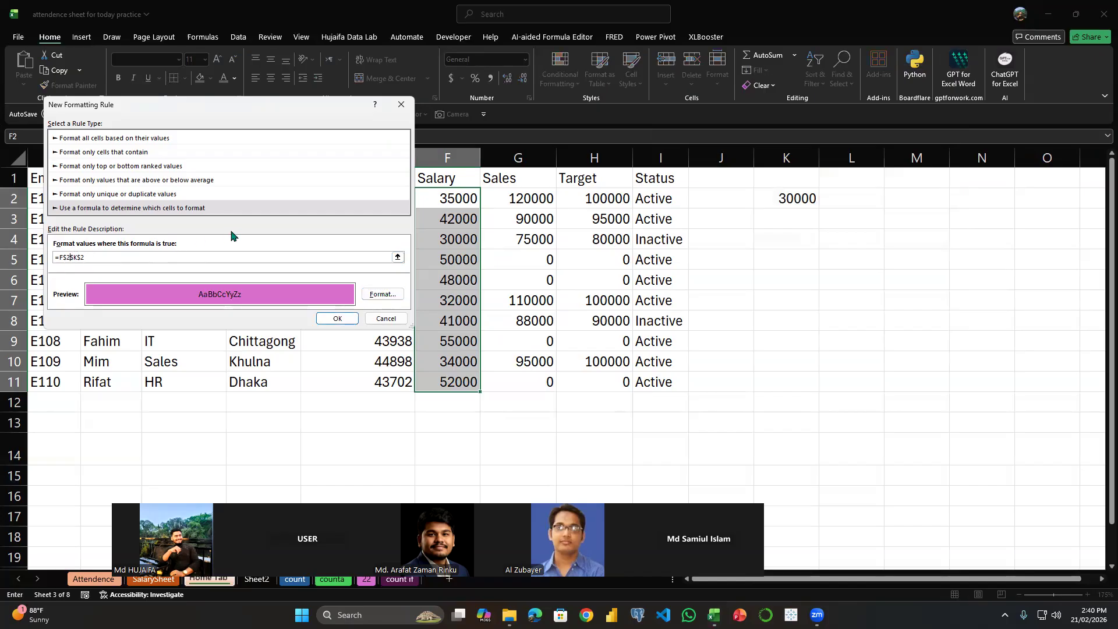
key("Return")
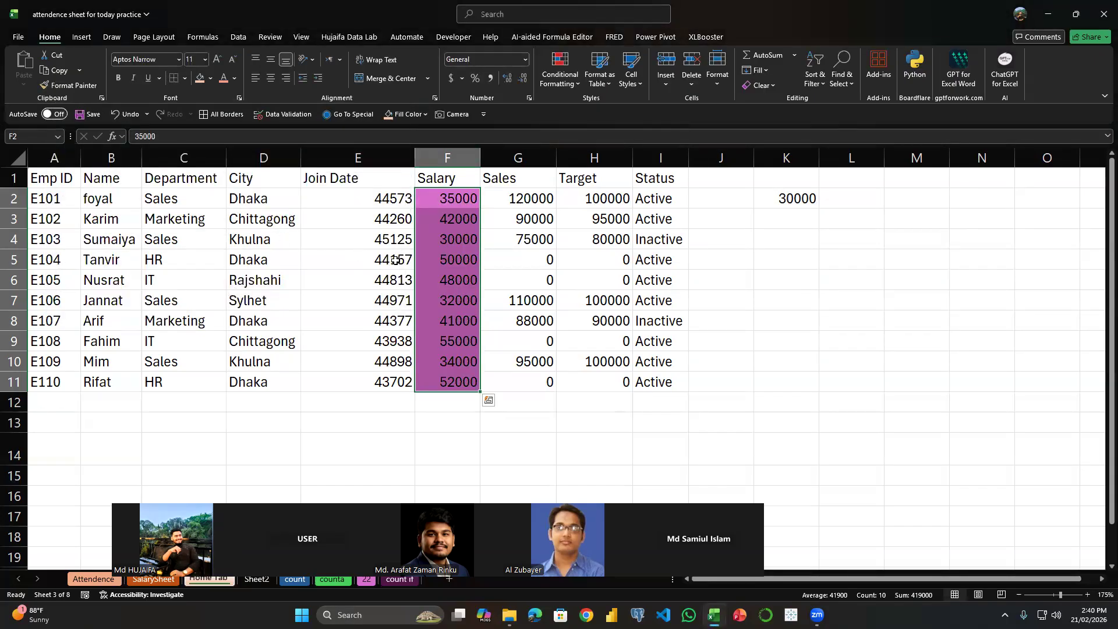
- Change the reference value in cell K2 to 4000
left_click(796, 198)
double_click(799, 197)
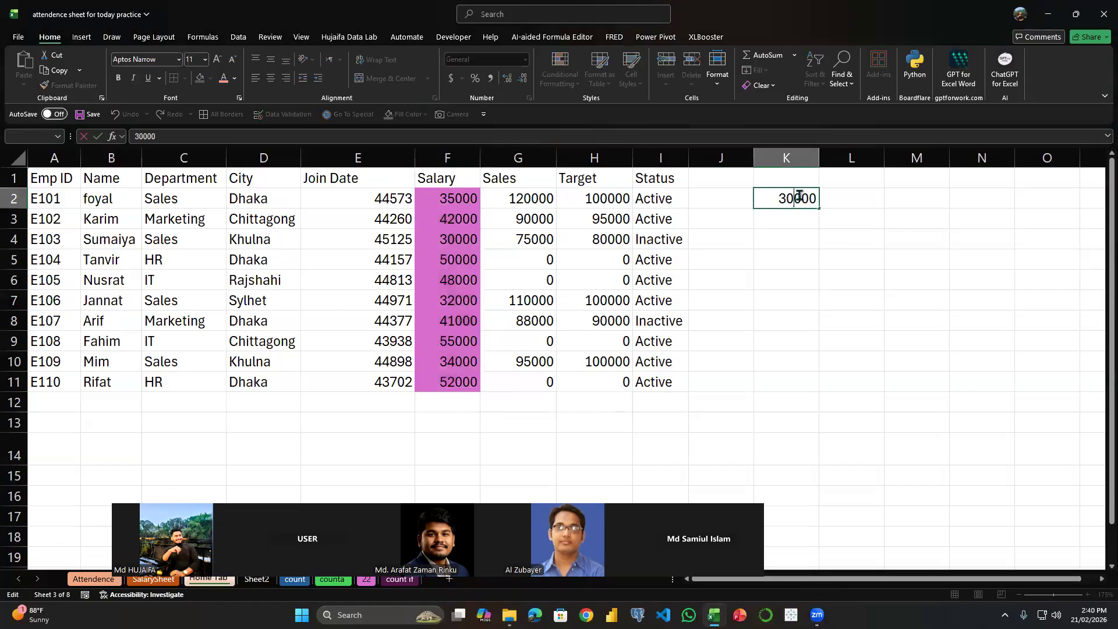
key("BackSpace")
key("BackSpace")
type("400")
key("Return")
double_click(803, 198)
key("BackSpace")
key("Return")
double_click(773, 201)
left_click(798, 211)
left_click(812, 200)
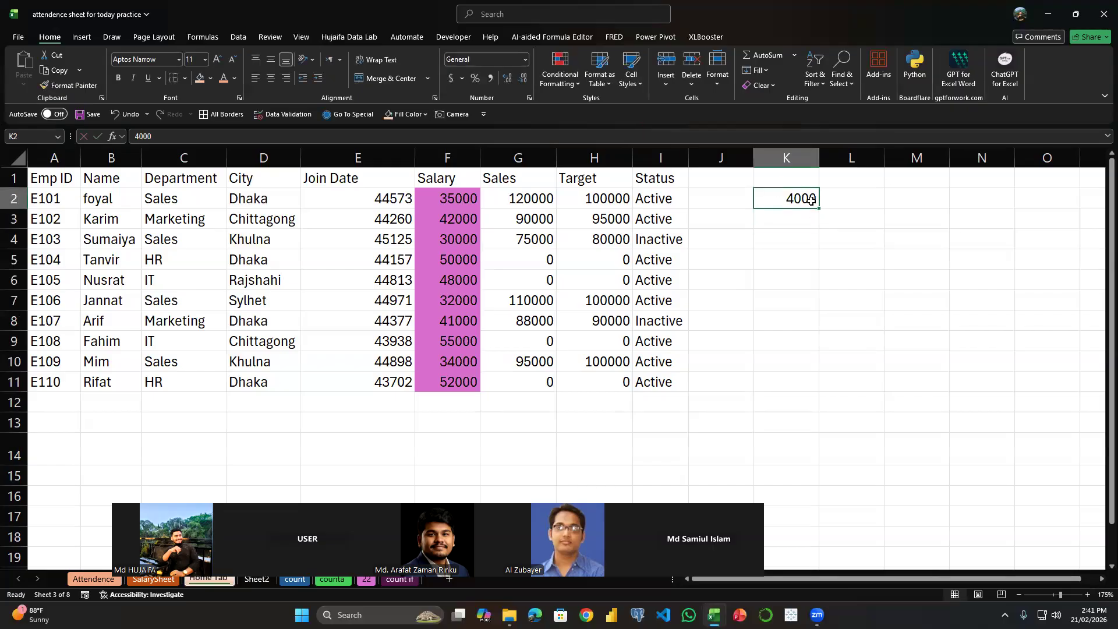
key("ctrl+z")
left_click_drag(446, 195, 469, 386)
left_click(560, 70)
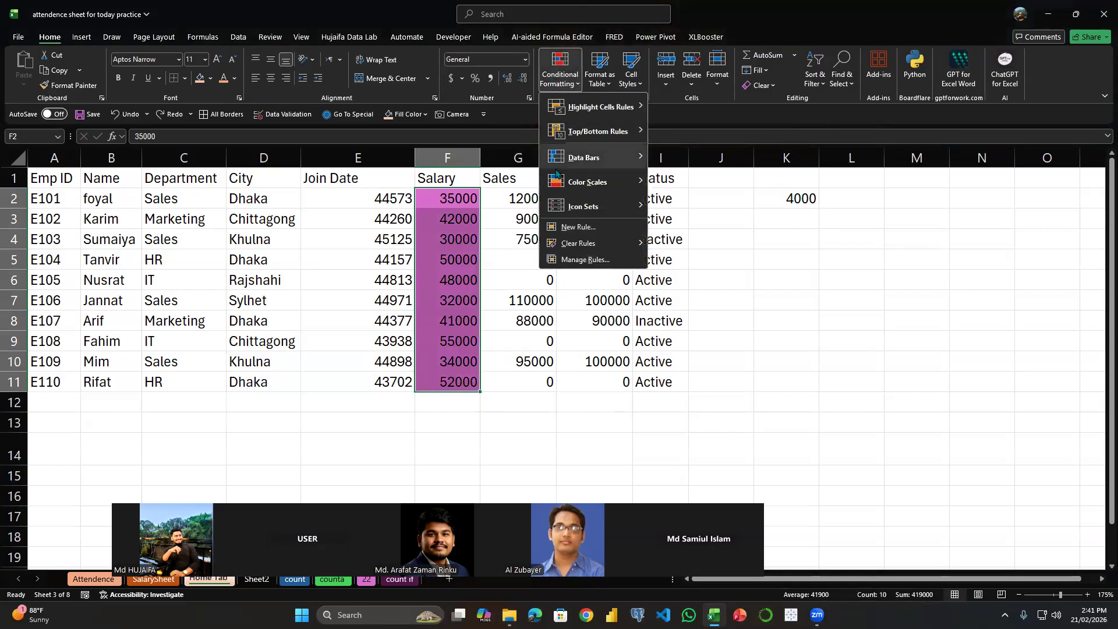
left_click(578, 227)
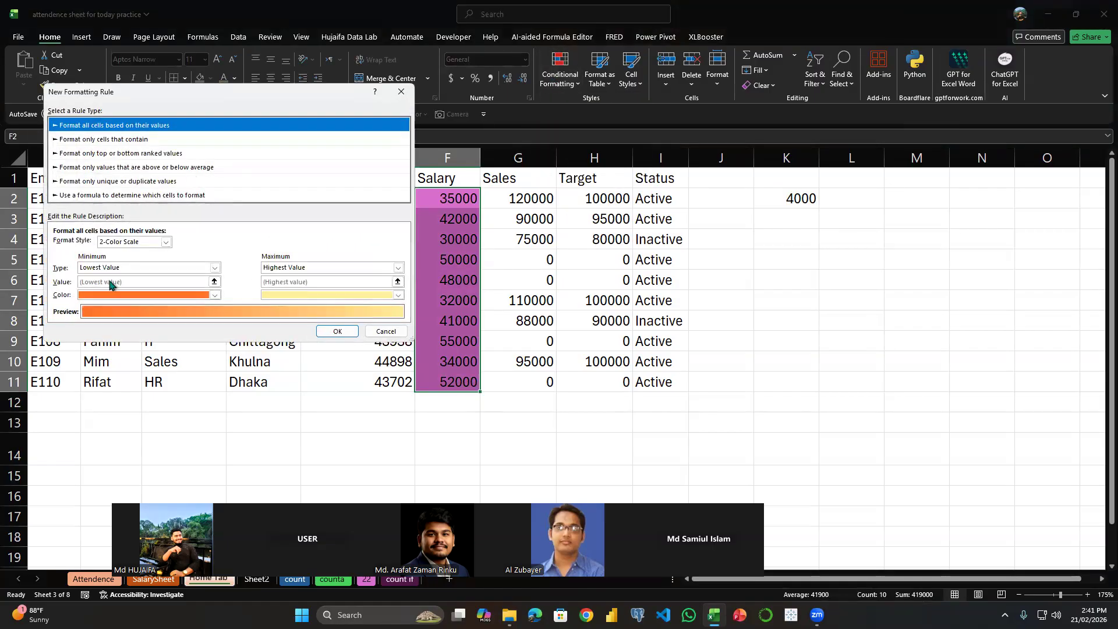
left_click(135, 194)
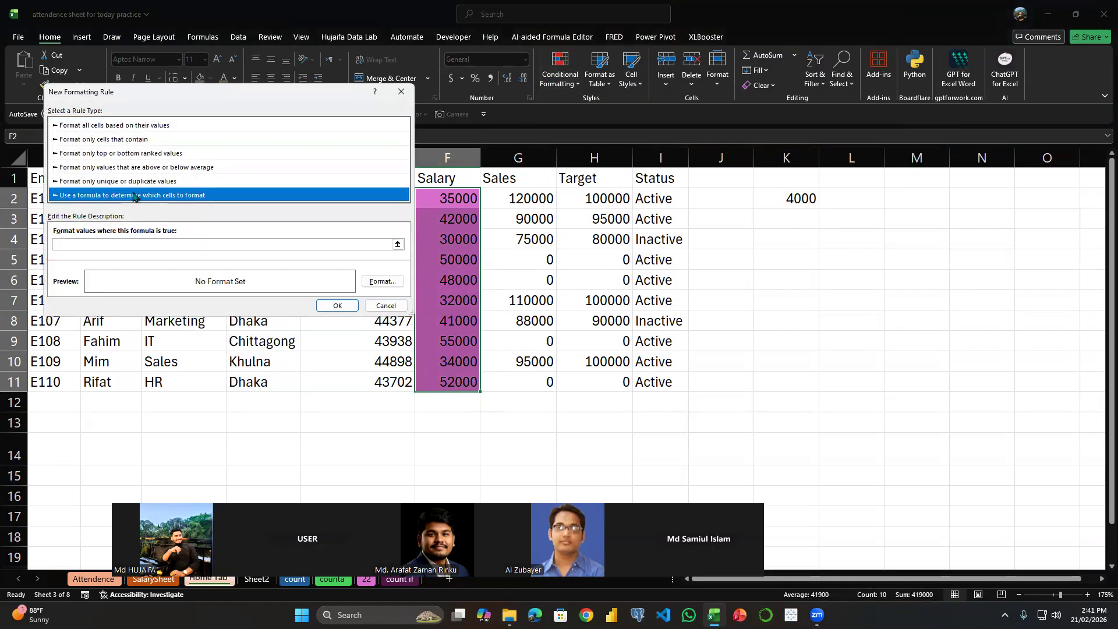
left_click(160, 245)
left_click(401, 91)
- Clear the conditional formatting rules from the selected Salary cells
left_click(560, 70)
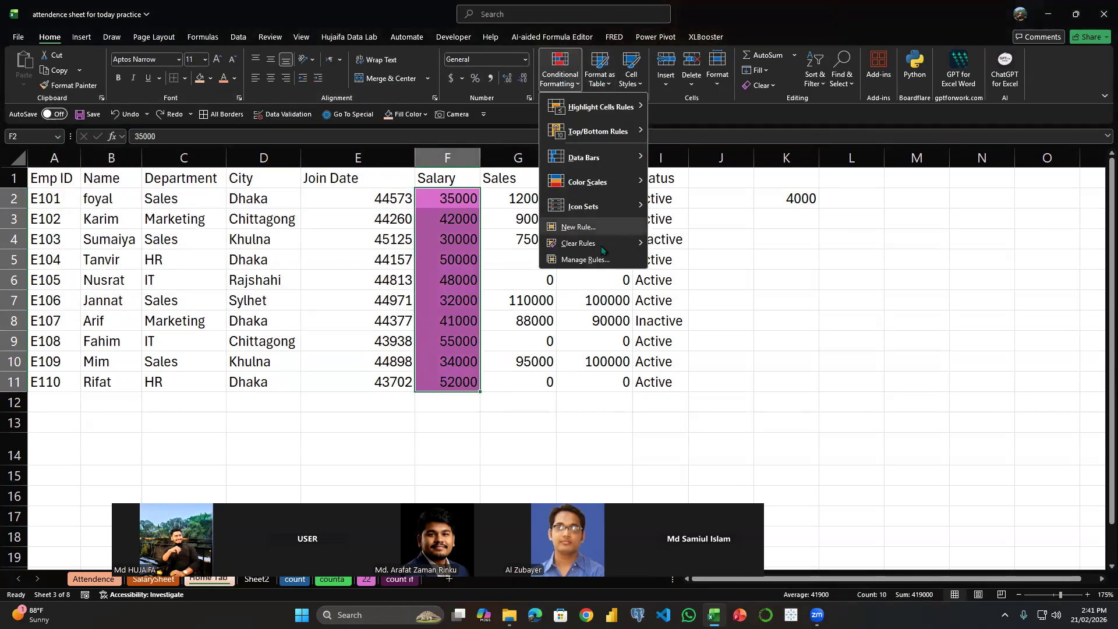
mouse_move(605, 248)
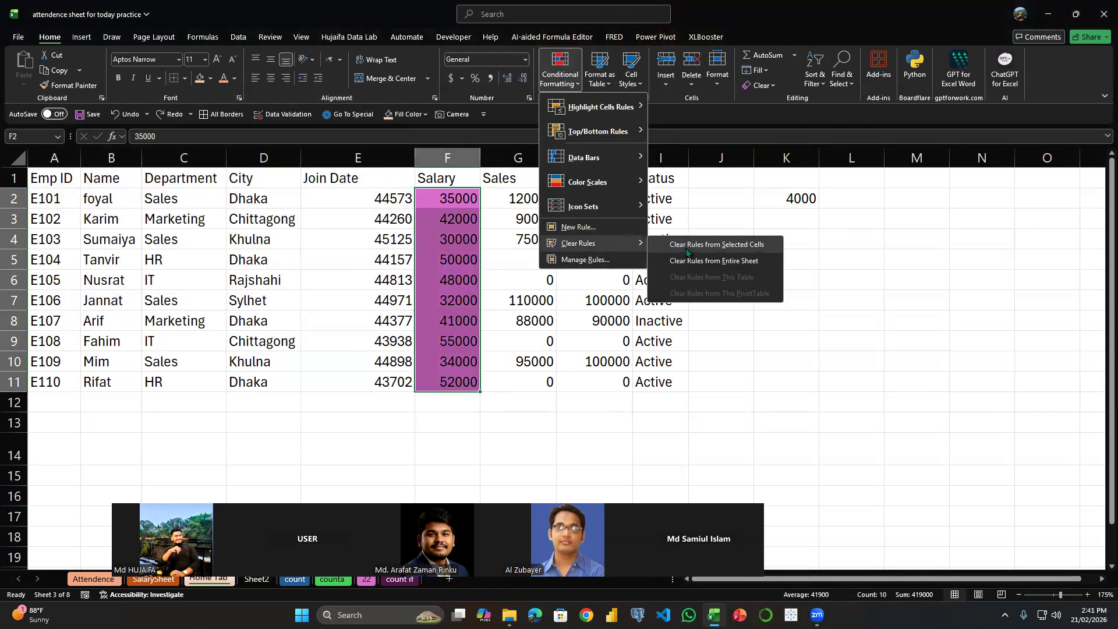
left_click(685, 247)
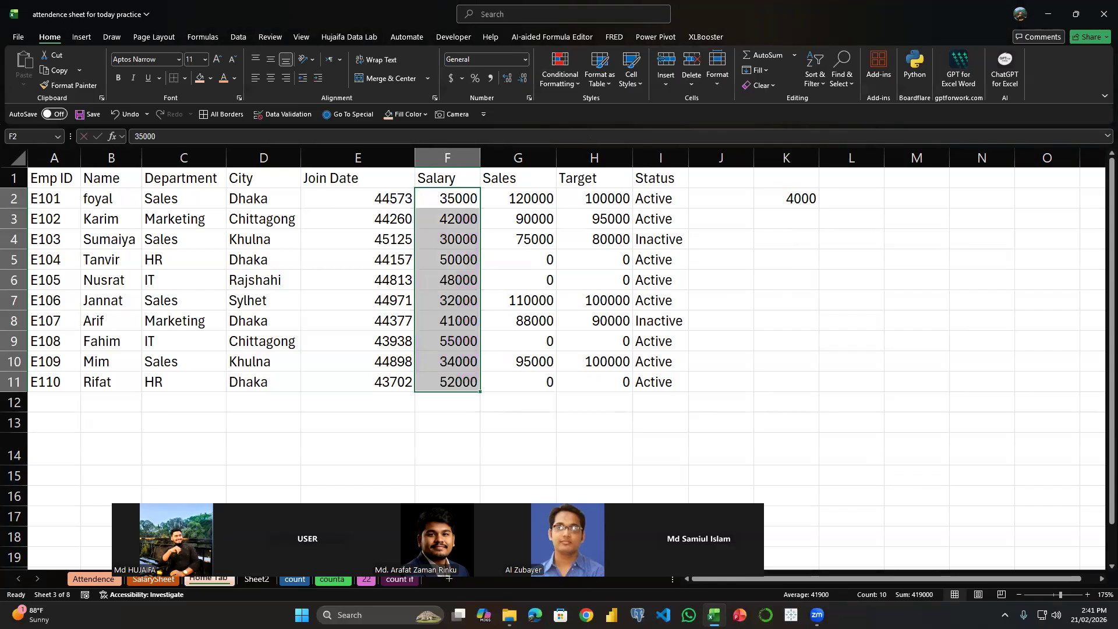
left_click(560, 75)
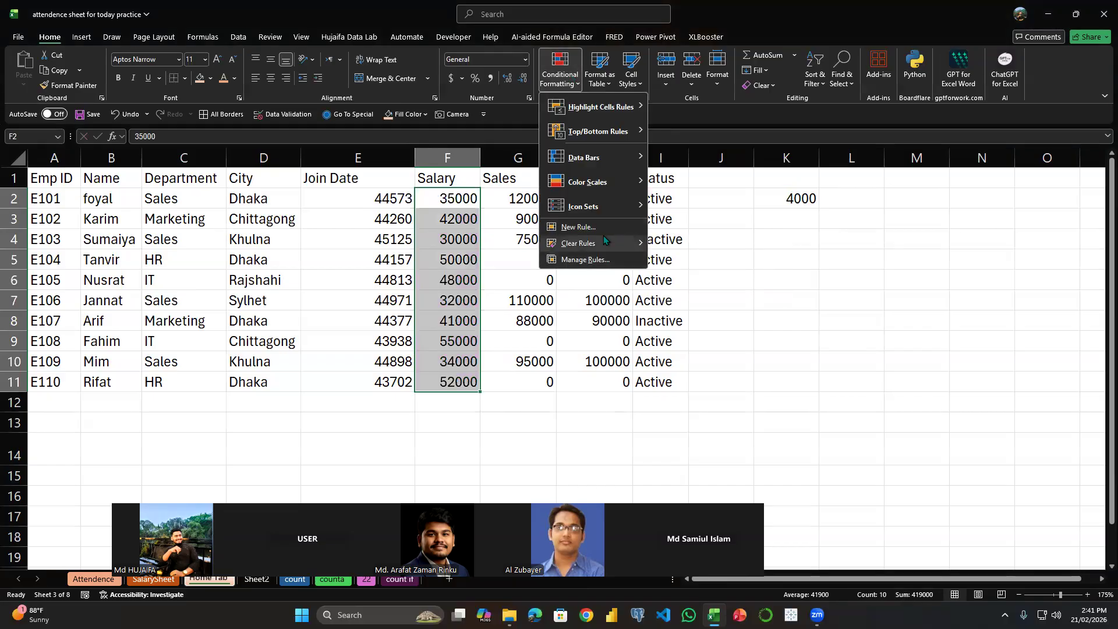
left_click(583, 226)
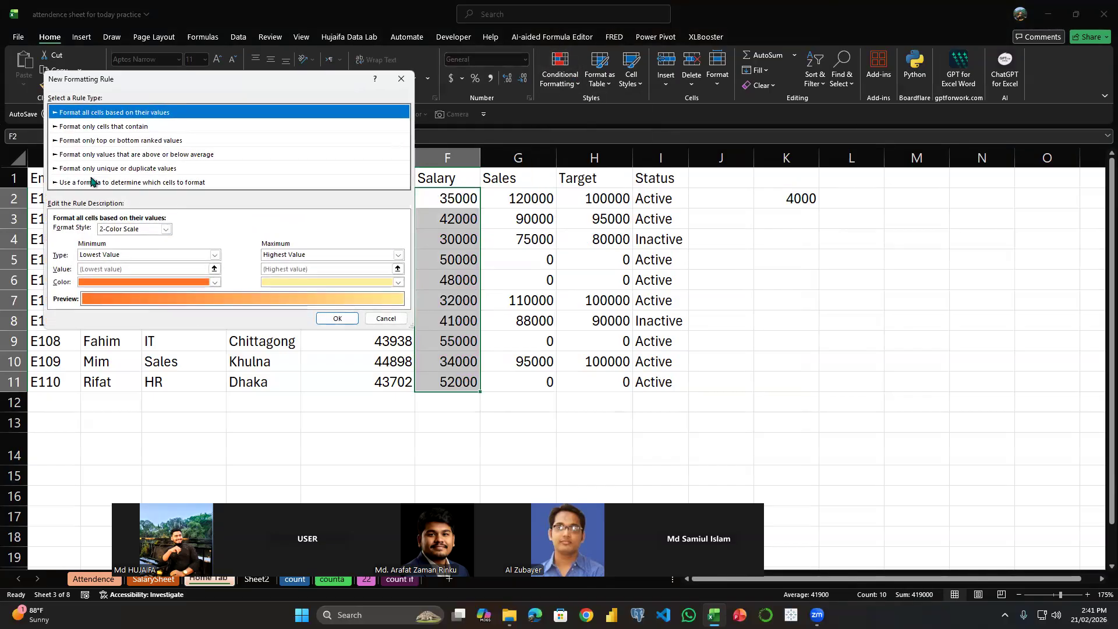
left_click(93, 182)
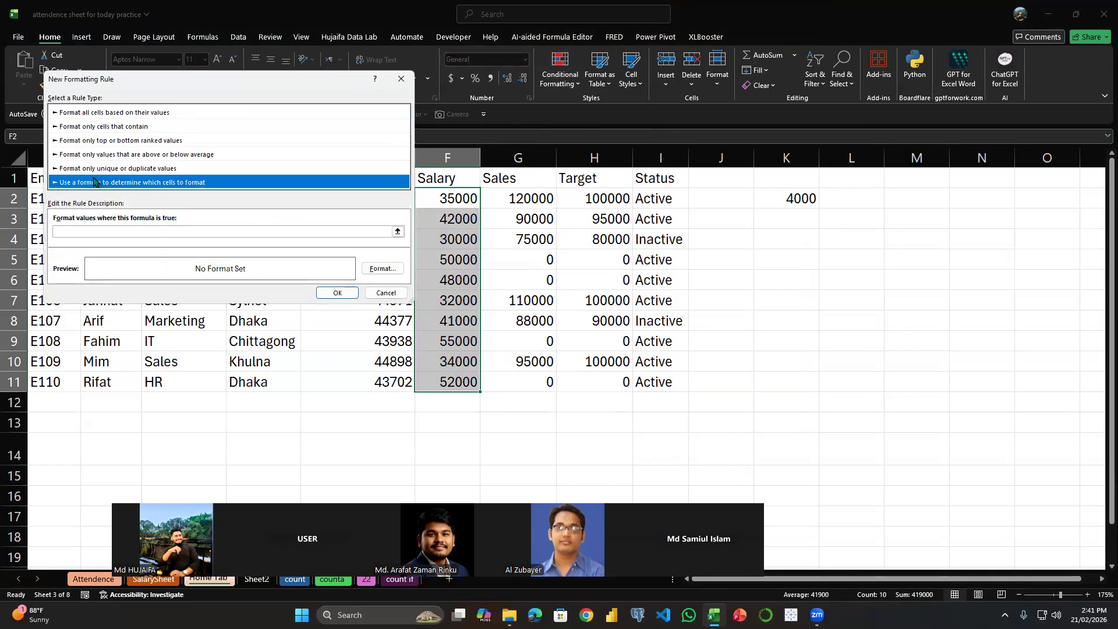
left_click(401, 78)
- Delete the reference value from cell K2
left_click(800, 199)
key("Delete")
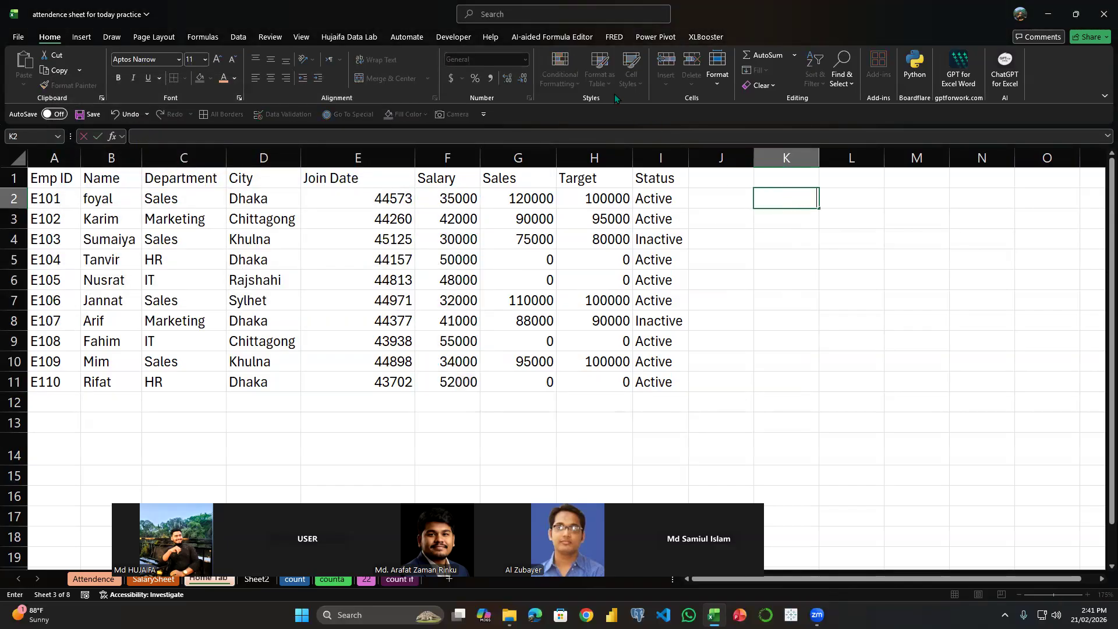
left_click(332, 344)
left_click(35, 271)
- Create a table with headers from the employee data in A1:I11
left_click_drag(58, 182, 676, 388)
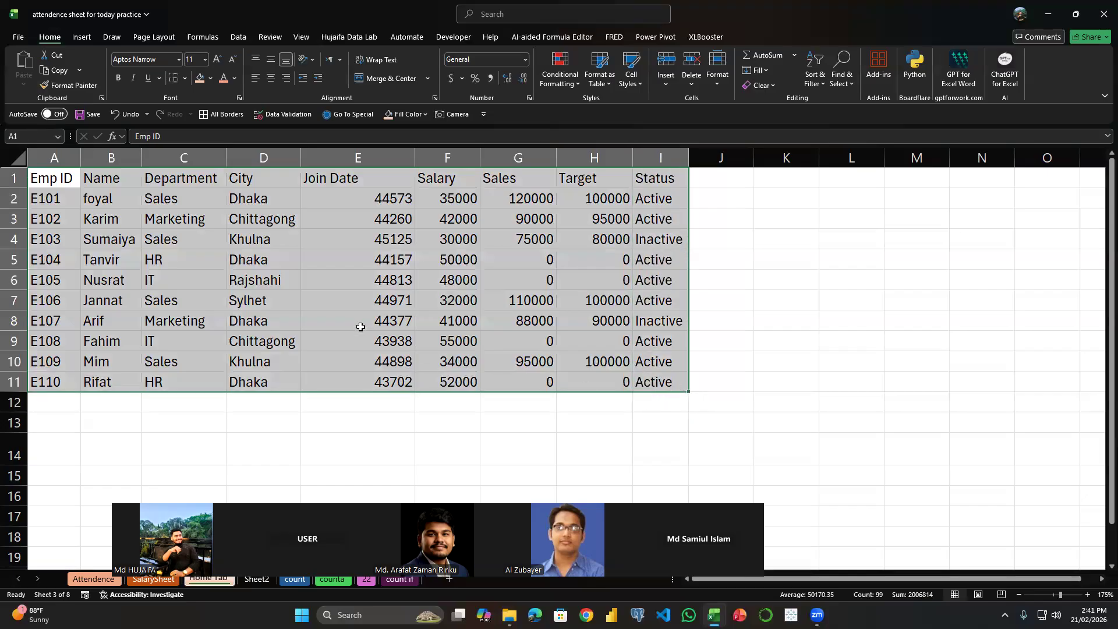
key("ctrl+t")
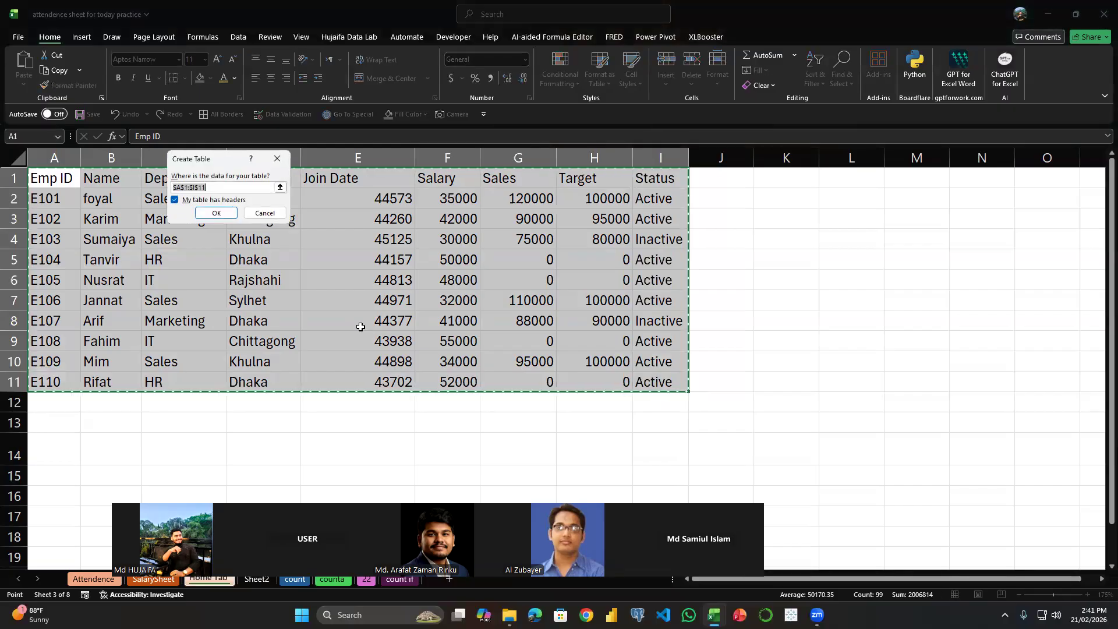
key("Return")
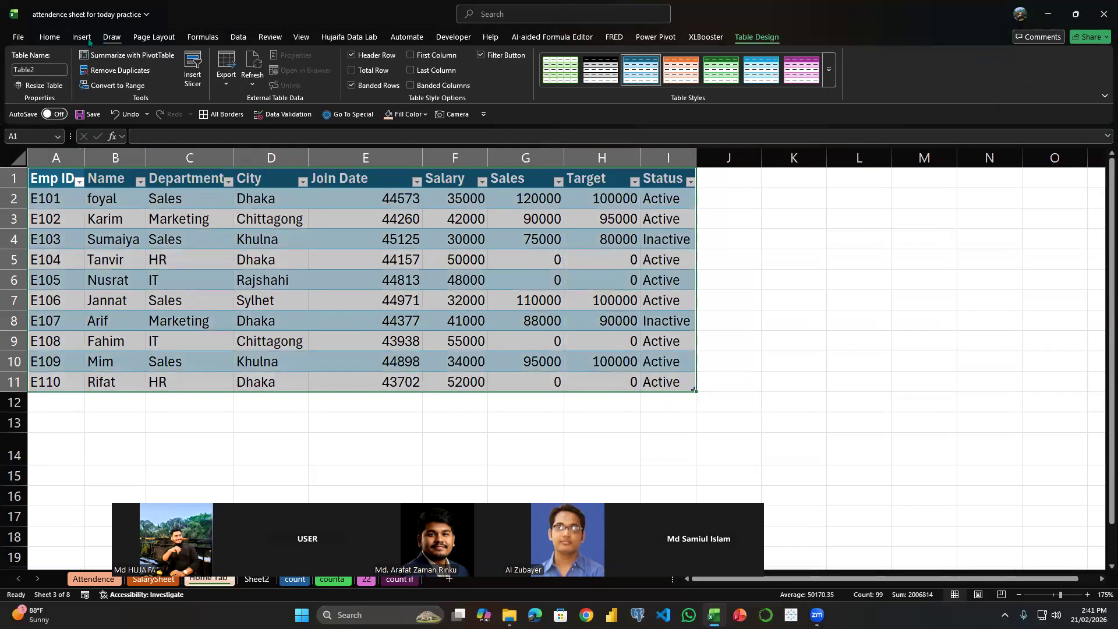
- View the Format as Table style gallery, close it without choosing a style, and undo the table creation
left_click(90, 15)
left_click(89, 15)
left_click(49, 38)
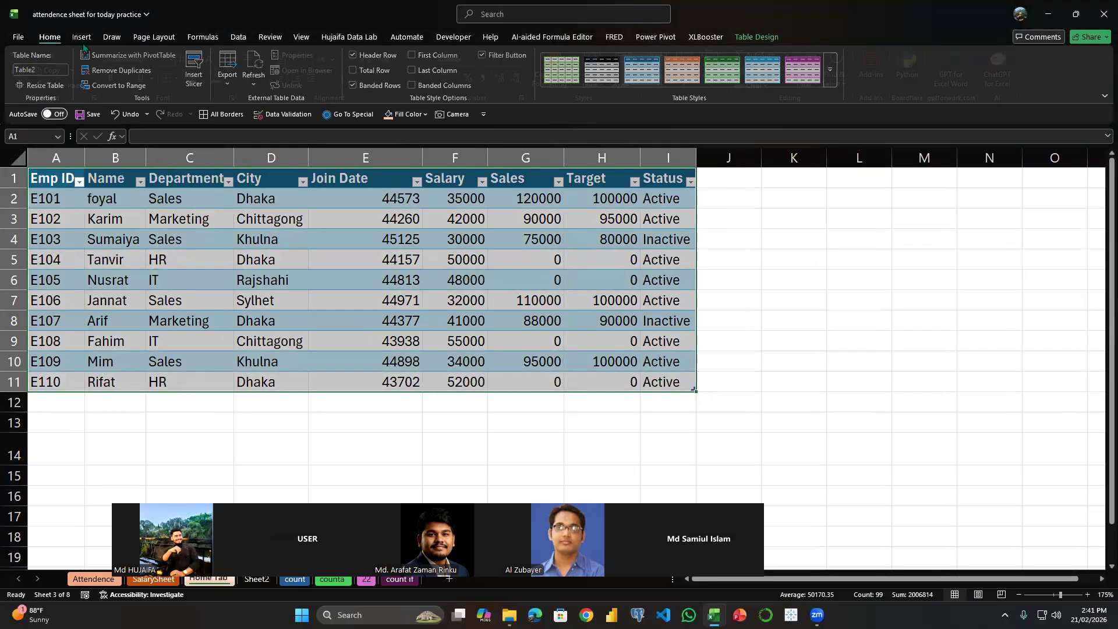
left_click(599, 74)
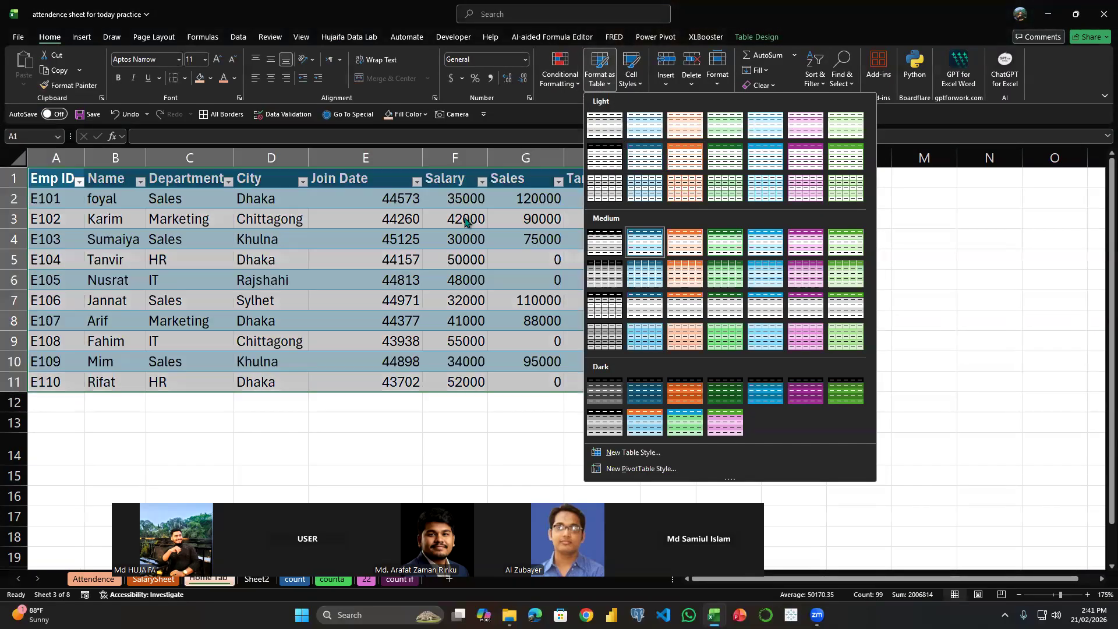
key("Escape")
key("ctrl+z")
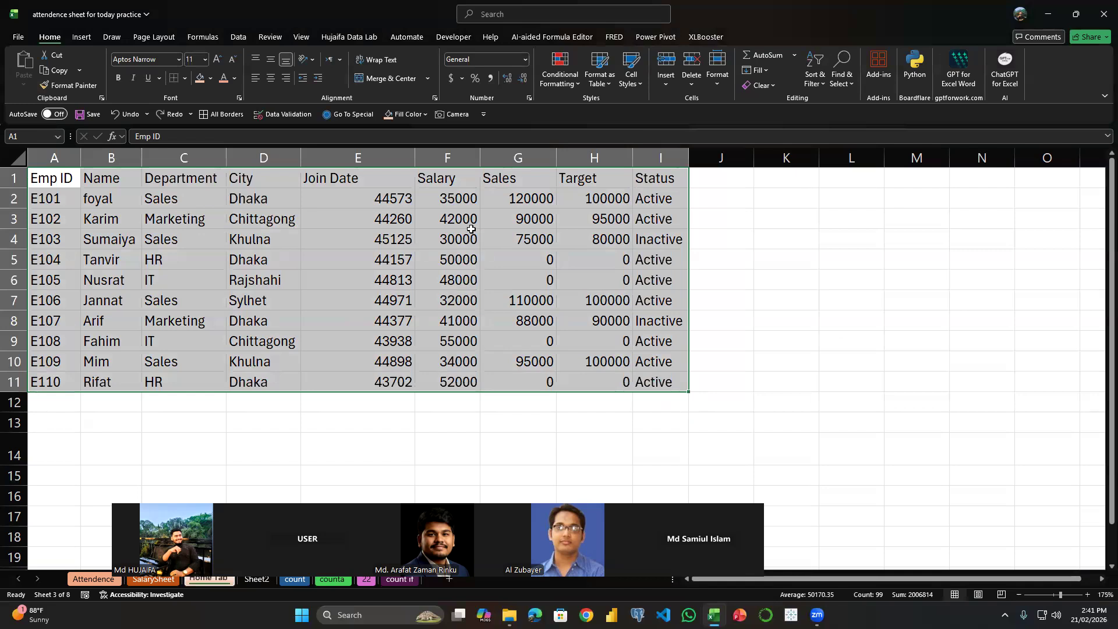
- View the table styles without choosing one, and convert range A1:I11 to a table with headers
left_click(597, 82)
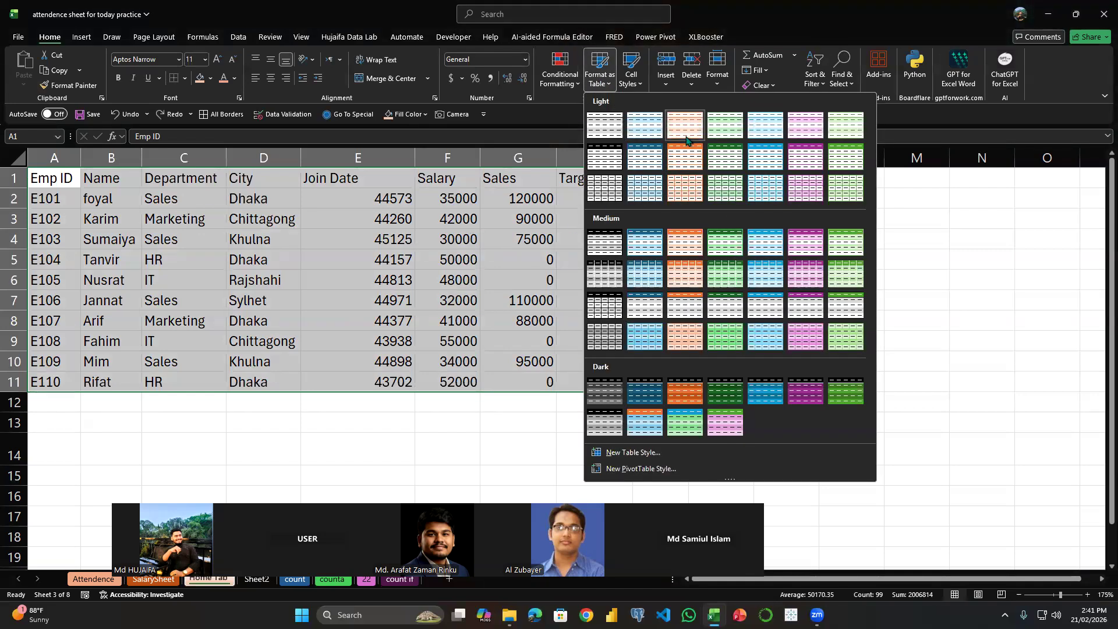
left_click(414, 247)
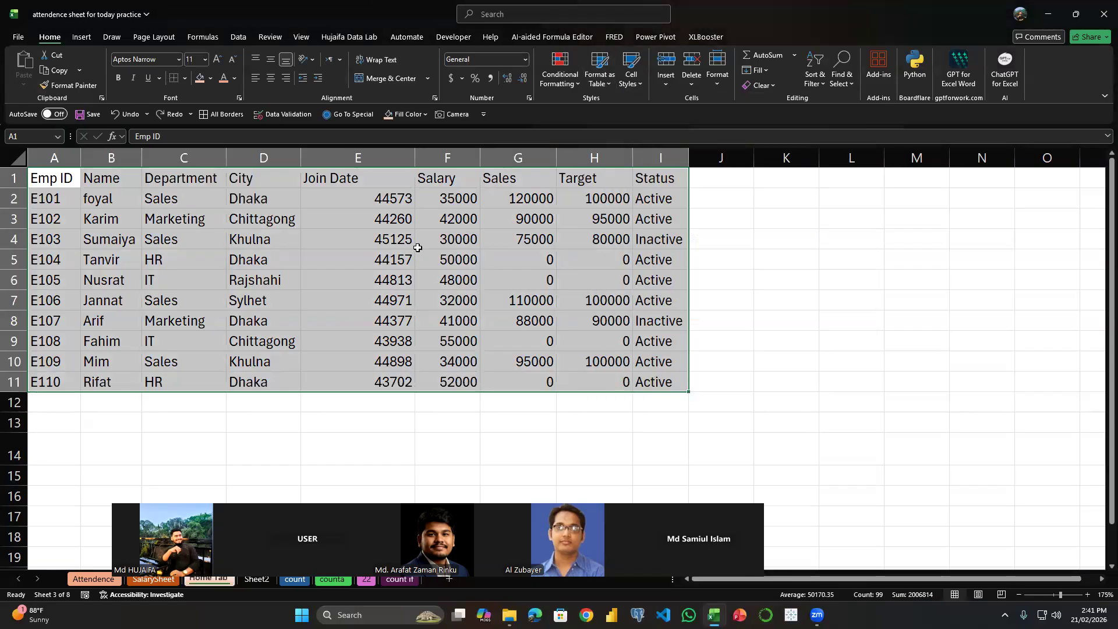
key("ctrl+t")
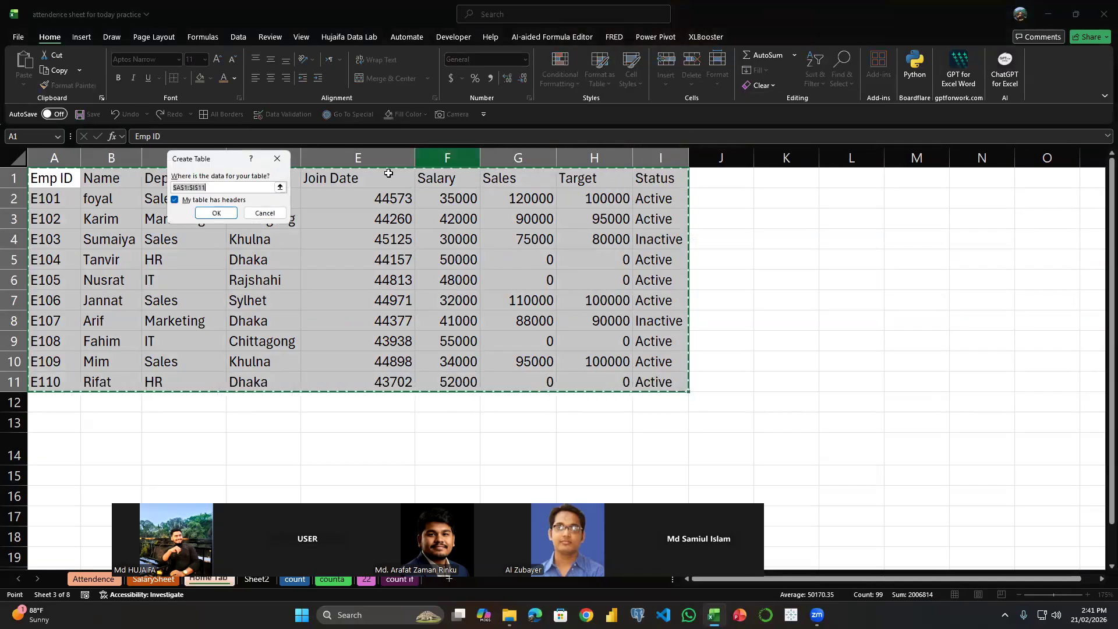
left_click(217, 220)
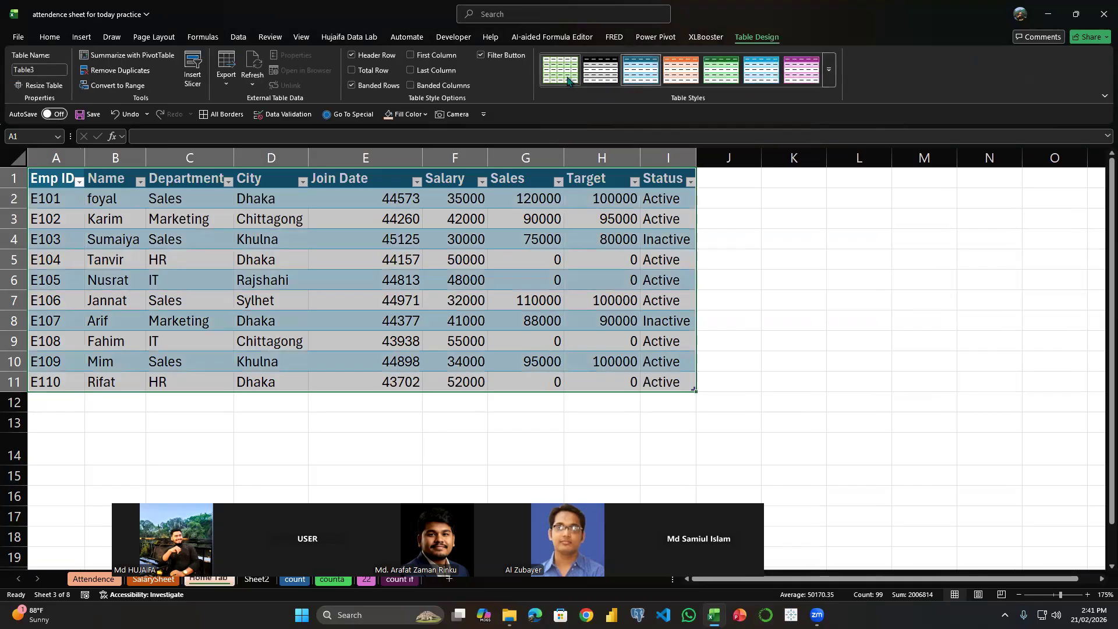
- View the Format as Table style gallery and close it without choosing a style
left_click(59, 37)
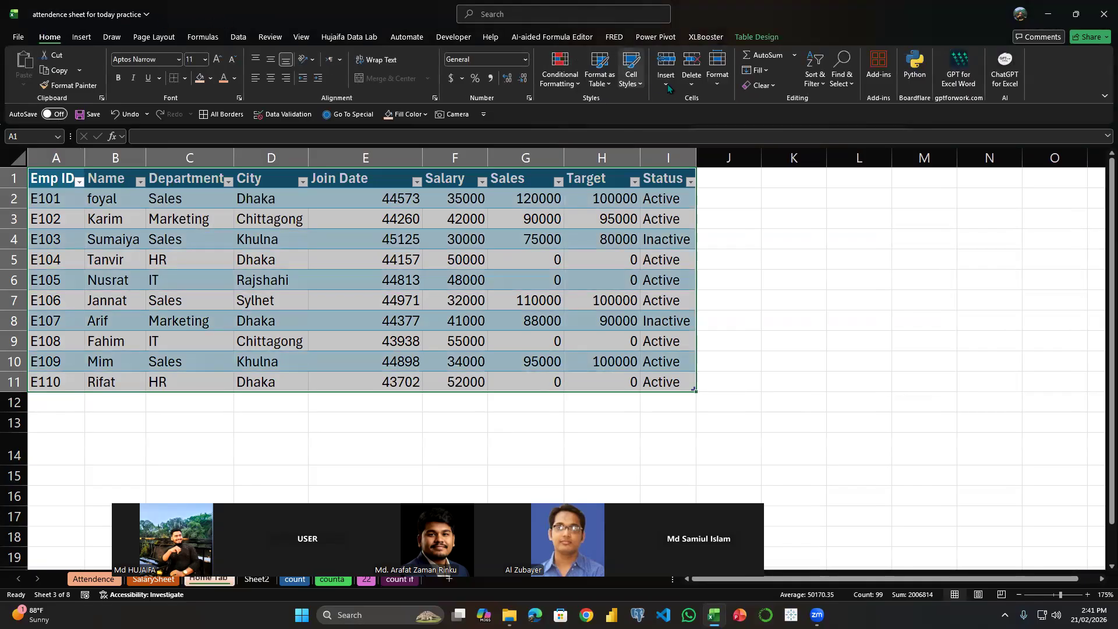
left_click(609, 85)
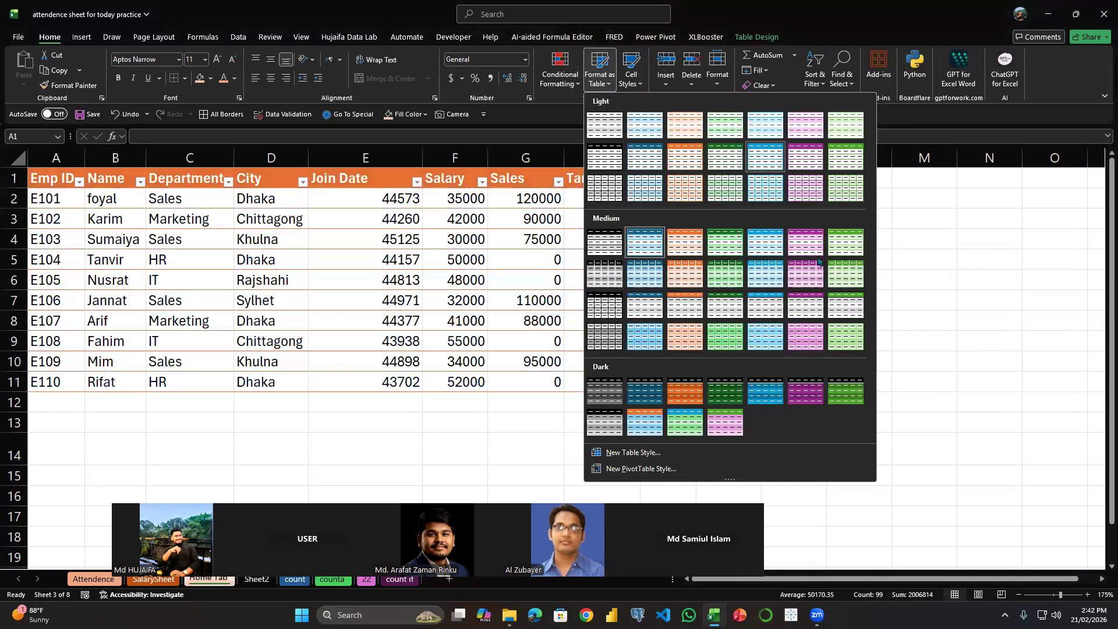
left_click(1027, 350)
left_click(716, 198)
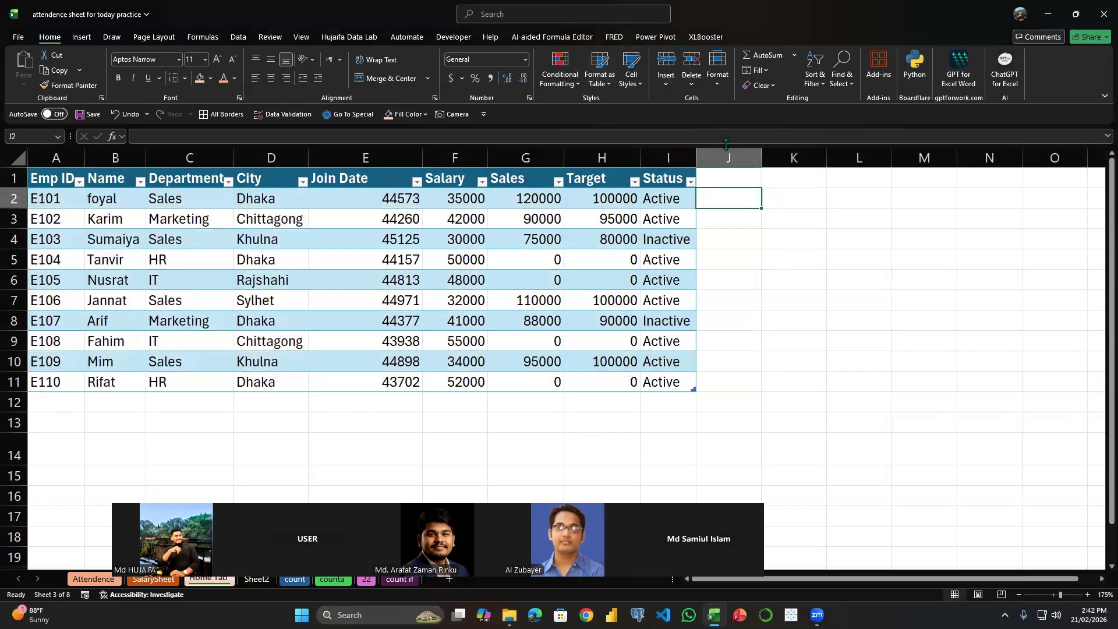
- Insert a blank row at cell G3 inside the employee table and undo the insertion
left_click(785, 201)
left_click(647, 225)
left_click(494, 222)
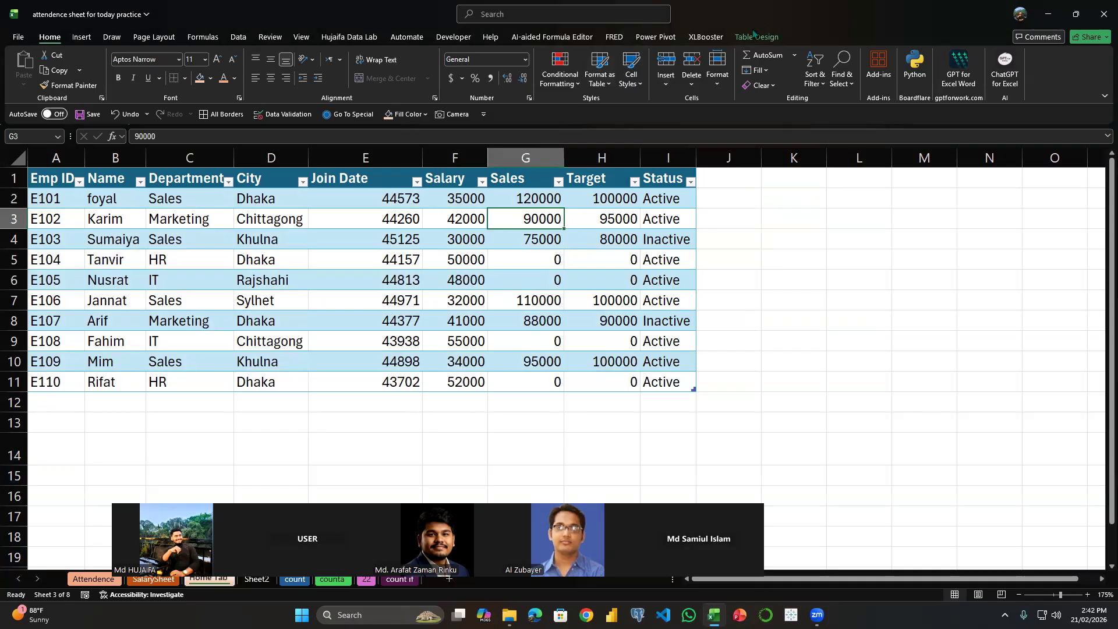
left_click(666, 82)
left_click(694, 103)
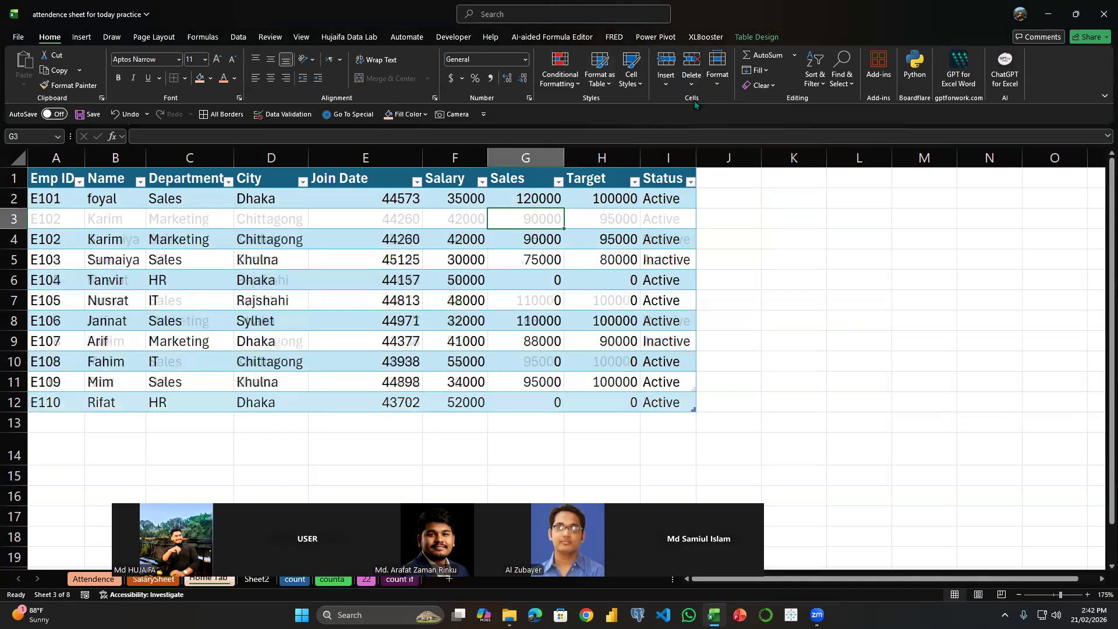
left_click(666, 81)
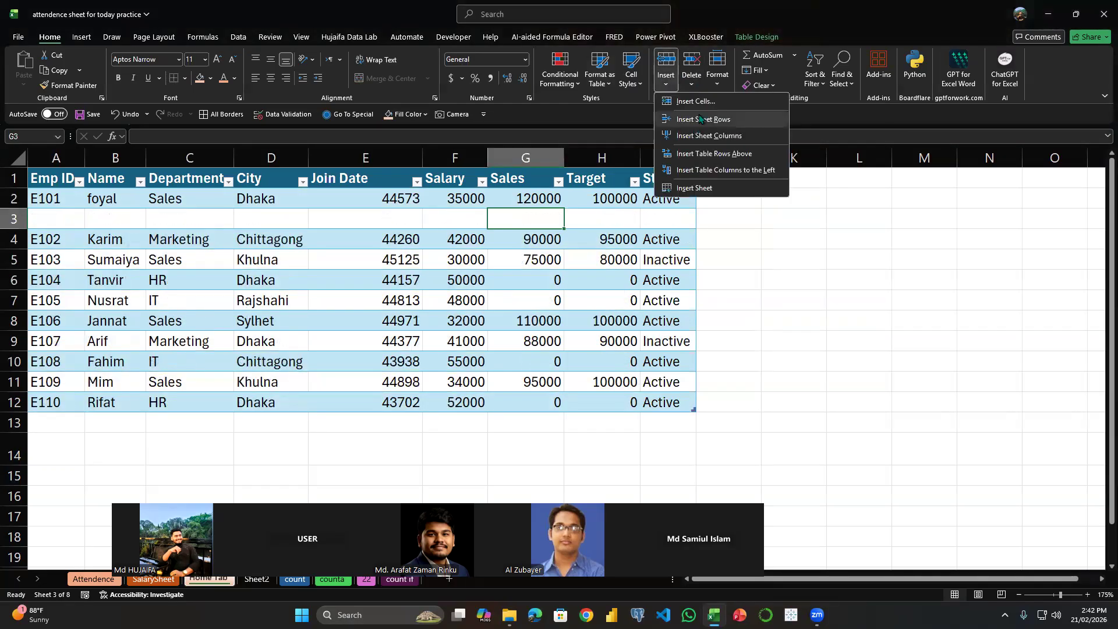
left_click(616, 250)
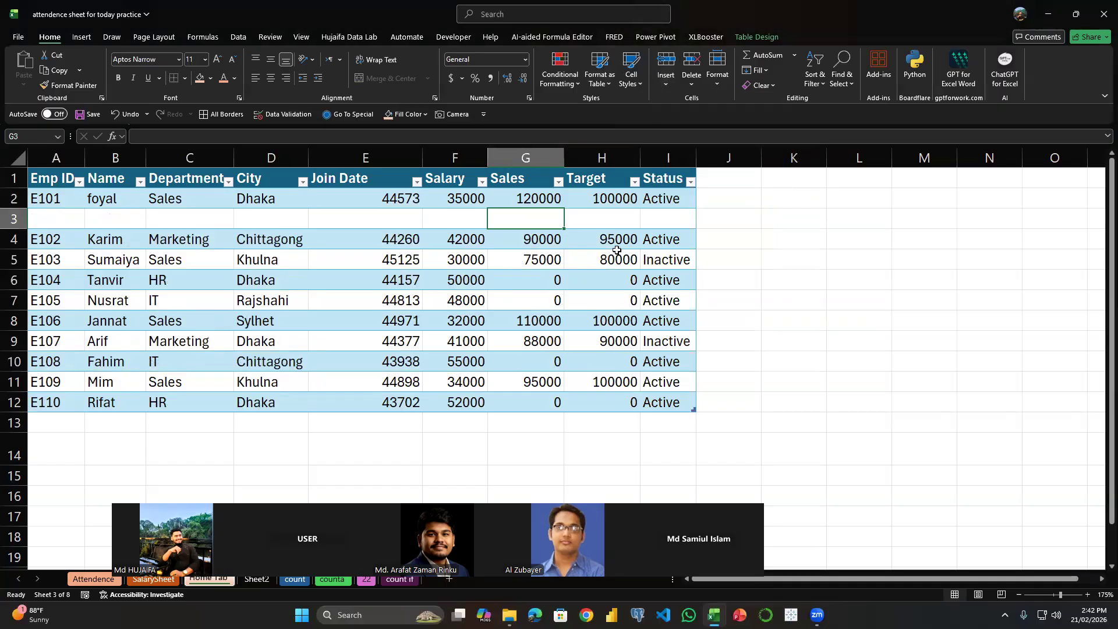
key("ctrl+z")
- Insert a blank sheet row above the first employee record, at row 2
left_click(265, 198)
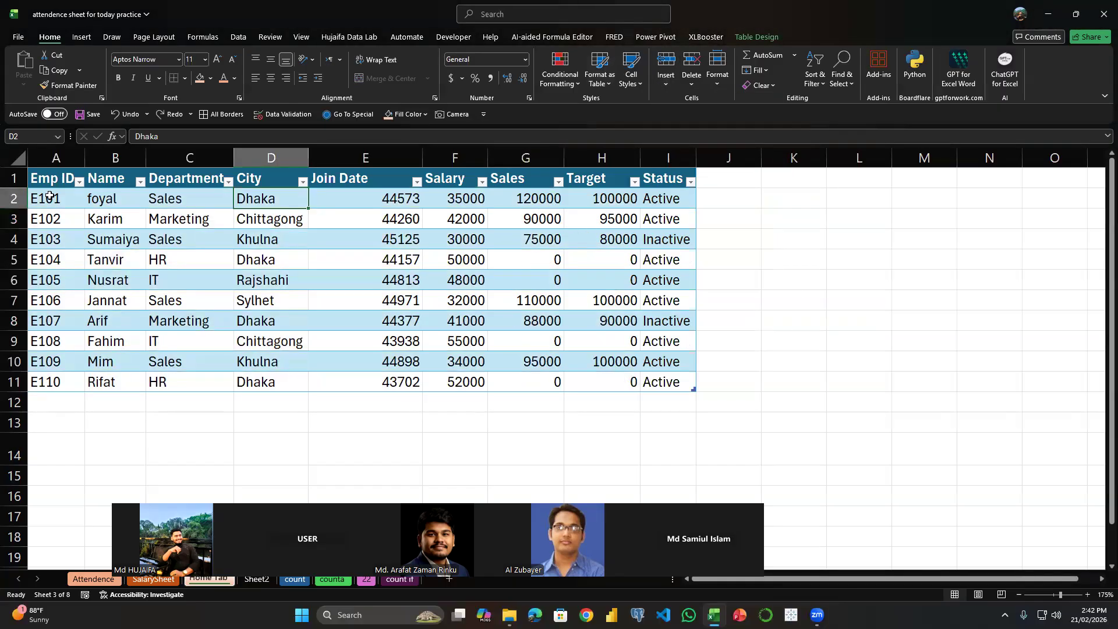
left_click(53, 197)
left_click(152, 196)
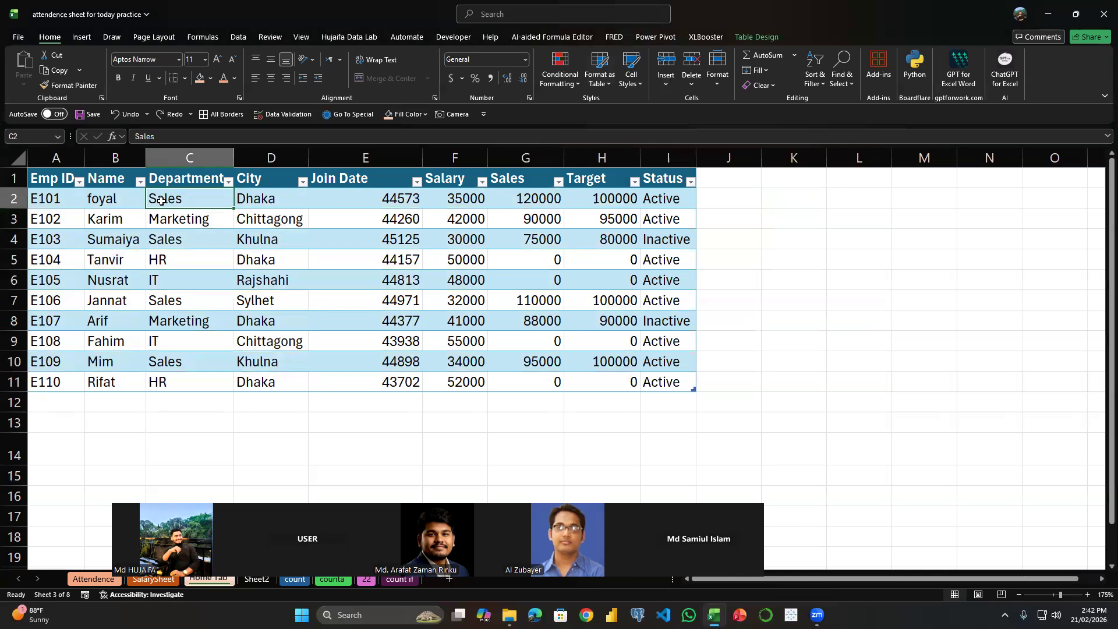
left_click(183, 214)
left_click(187, 203)
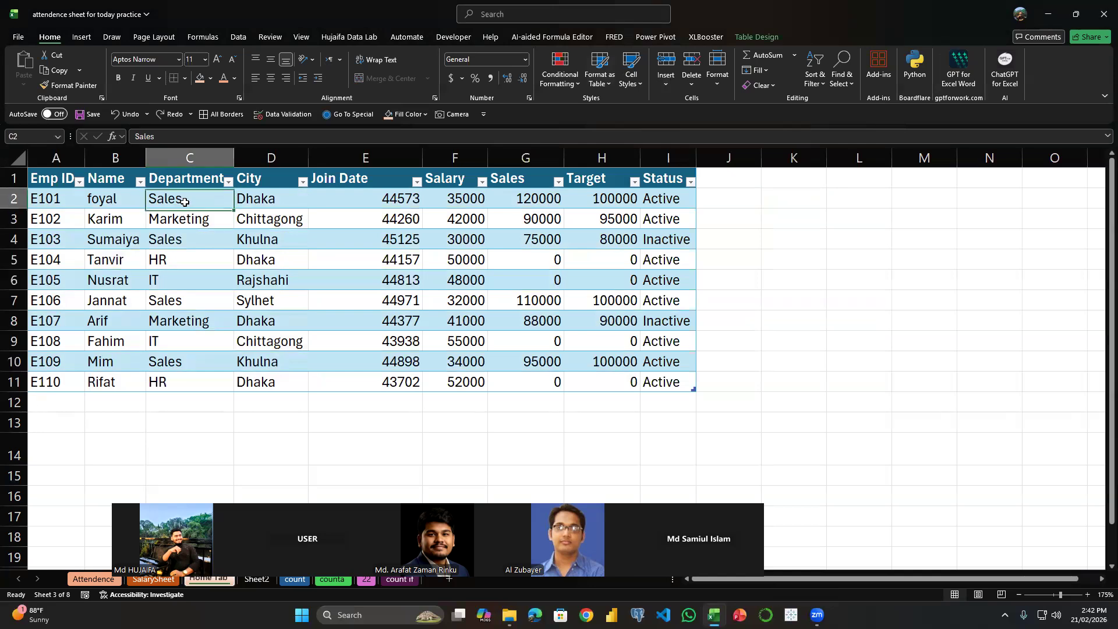
left_click(666, 79)
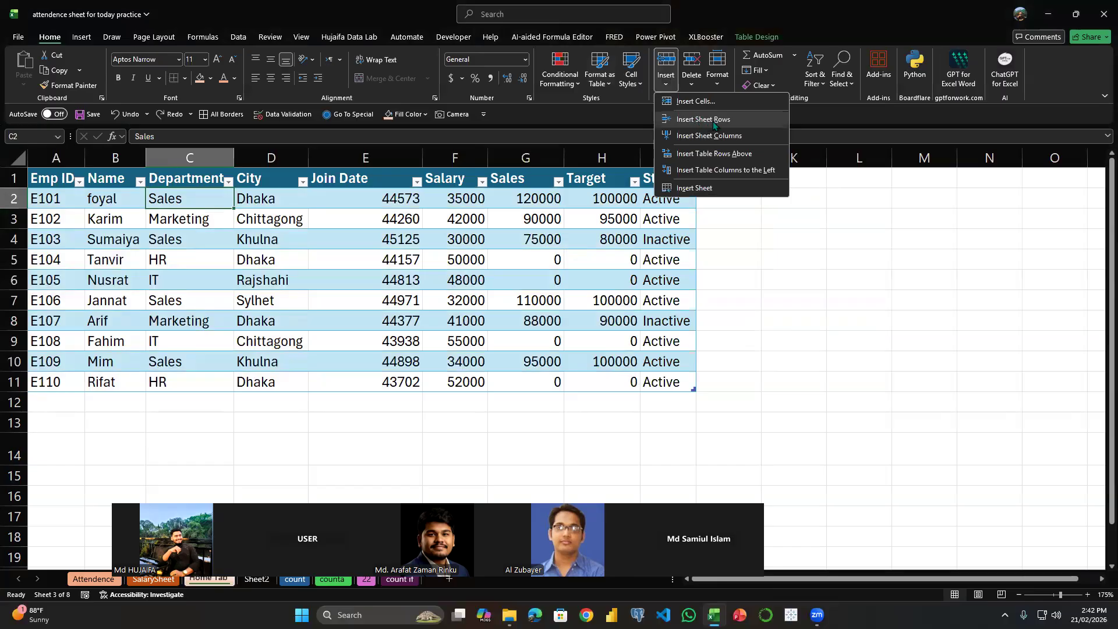
left_click(714, 120)
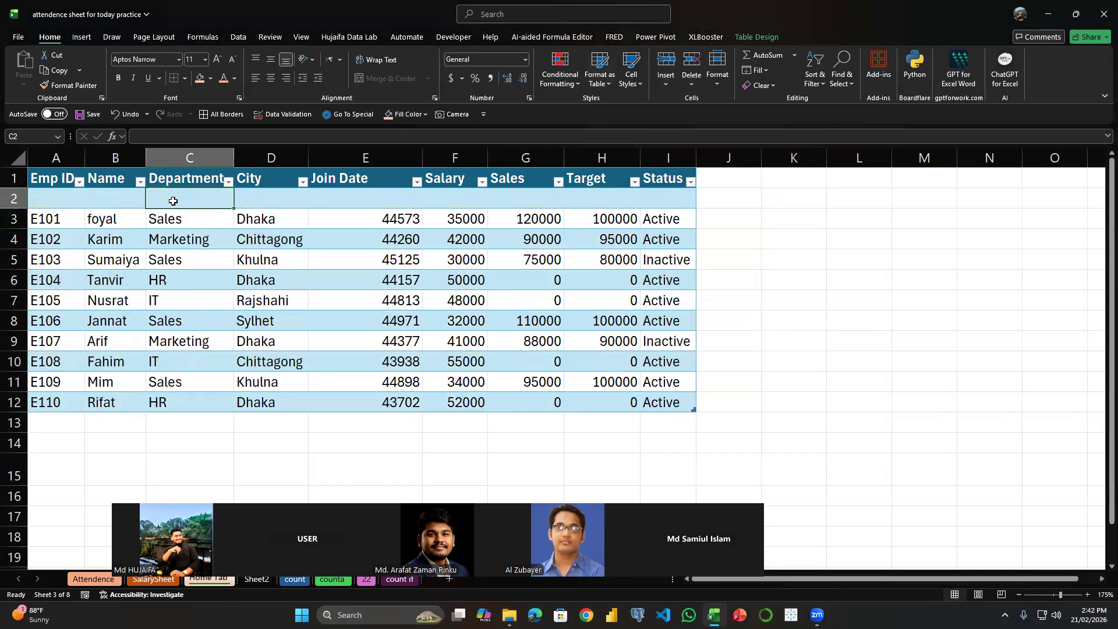
- Insert a blank sheet row above the Marketing record at row 4 and delete that blank row again
left_click_drag(52, 201, 155, 198)
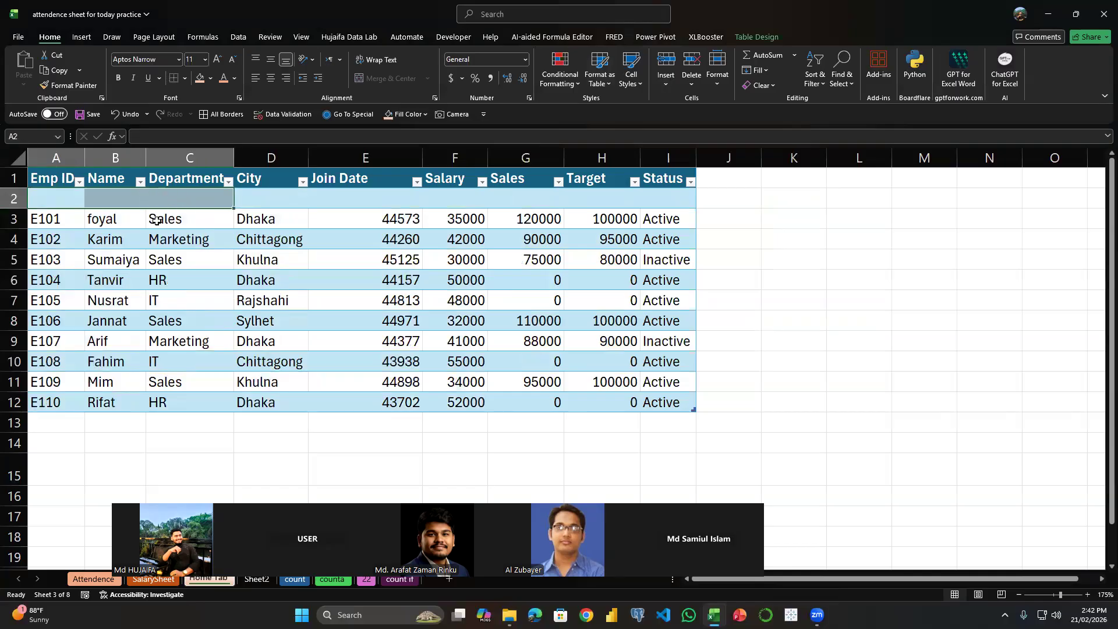
left_click(153, 244)
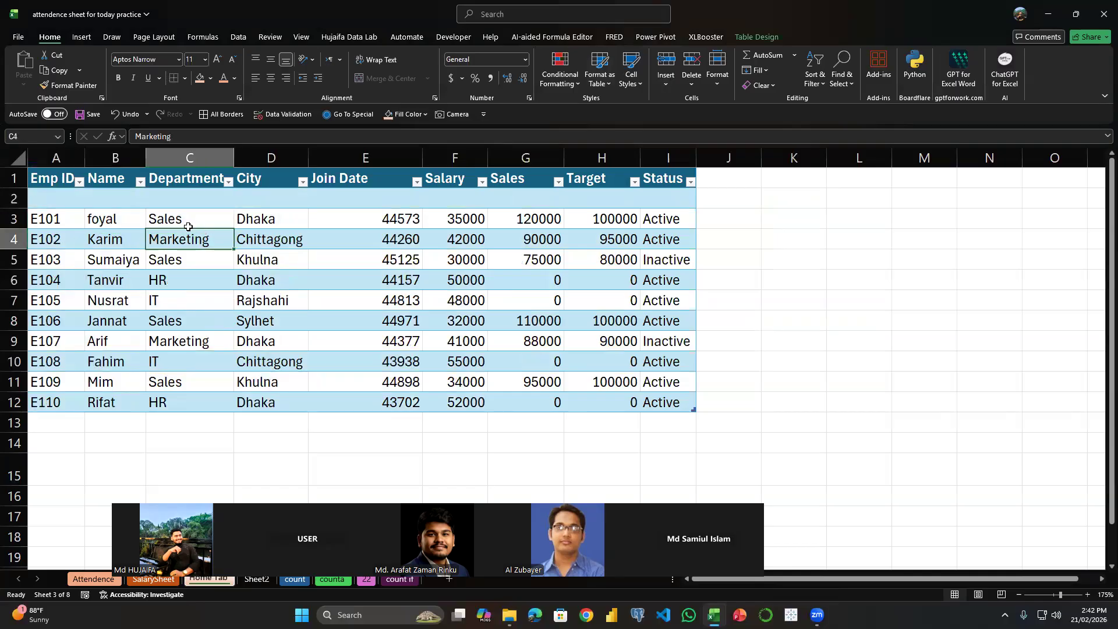
left_click(668, 81)
left_click(714, 120)
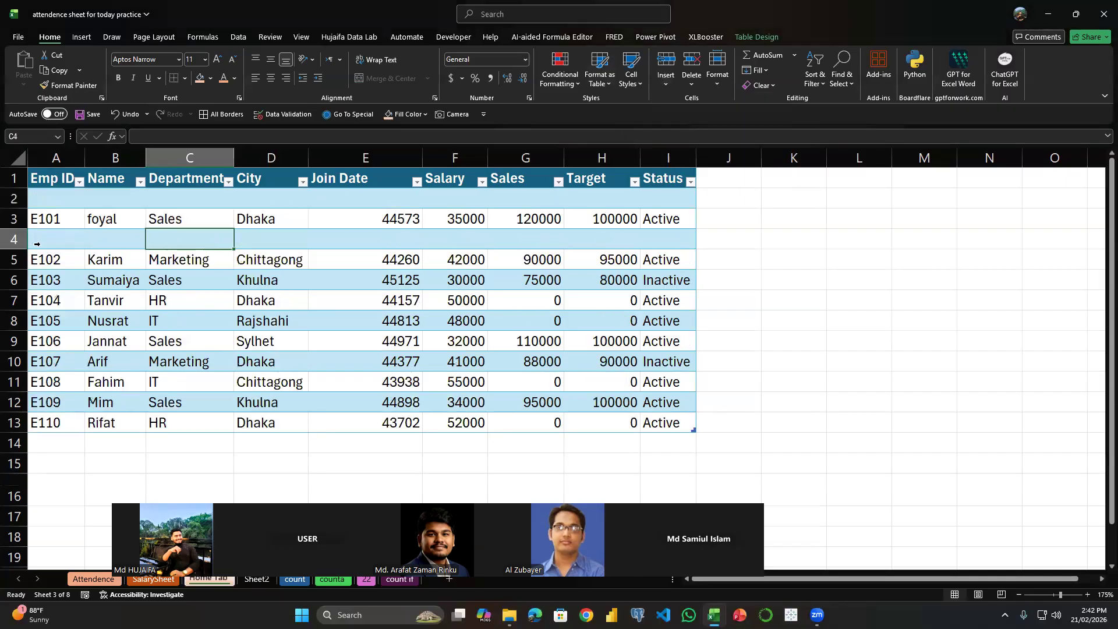
left_click(692, 60)
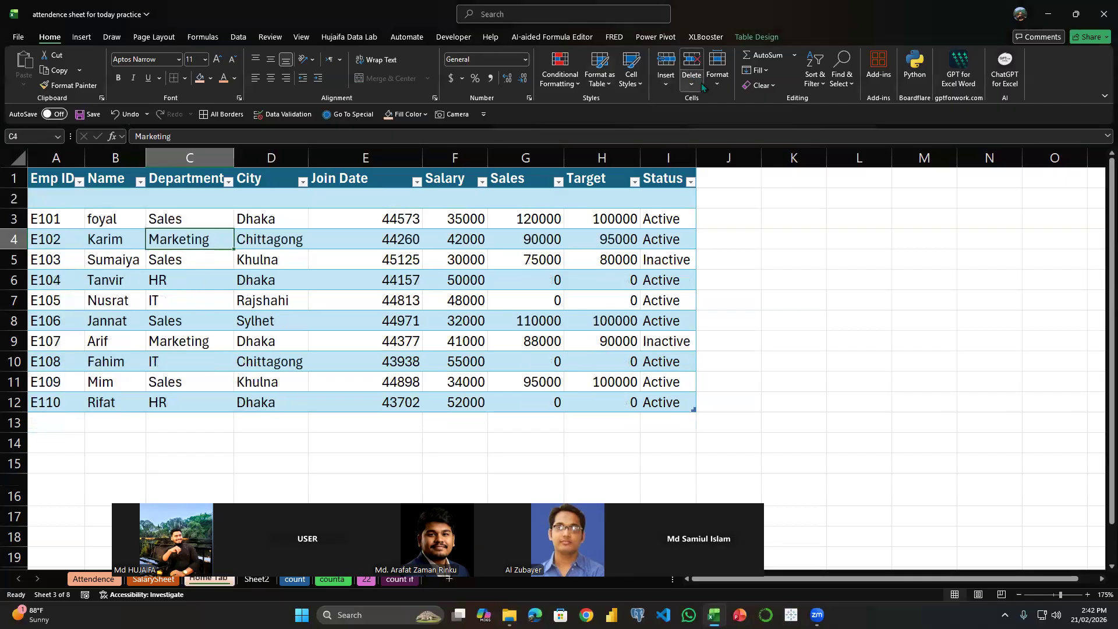
- Delete sheet row 4, which holds the Marketing record from Chittagong
left_click(701, 85)
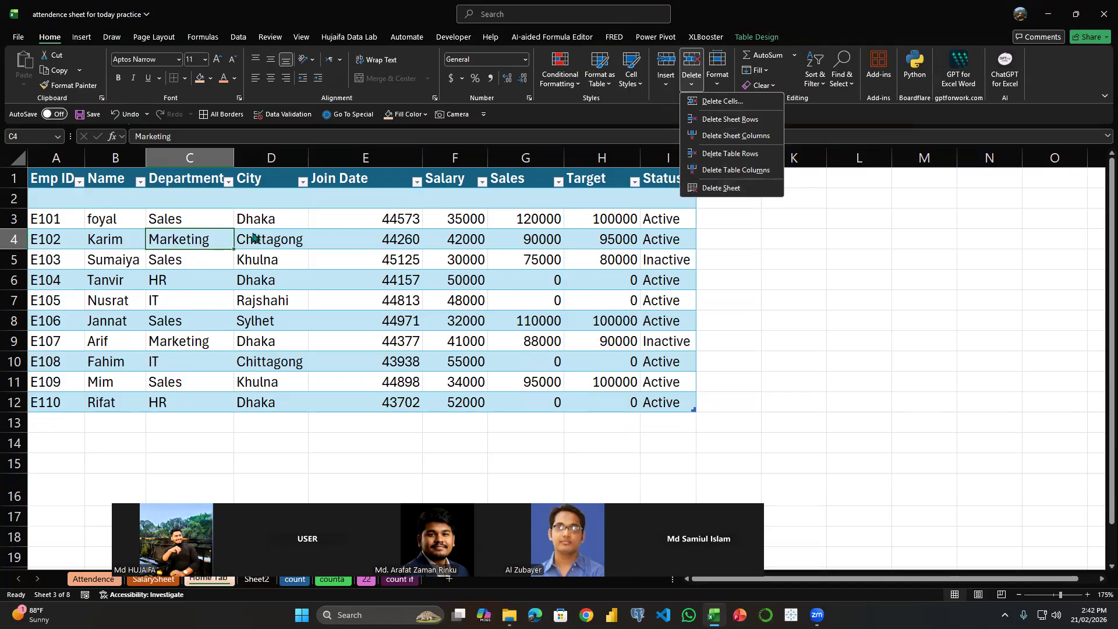
left_click(717, 121)
left_click(665, 84)
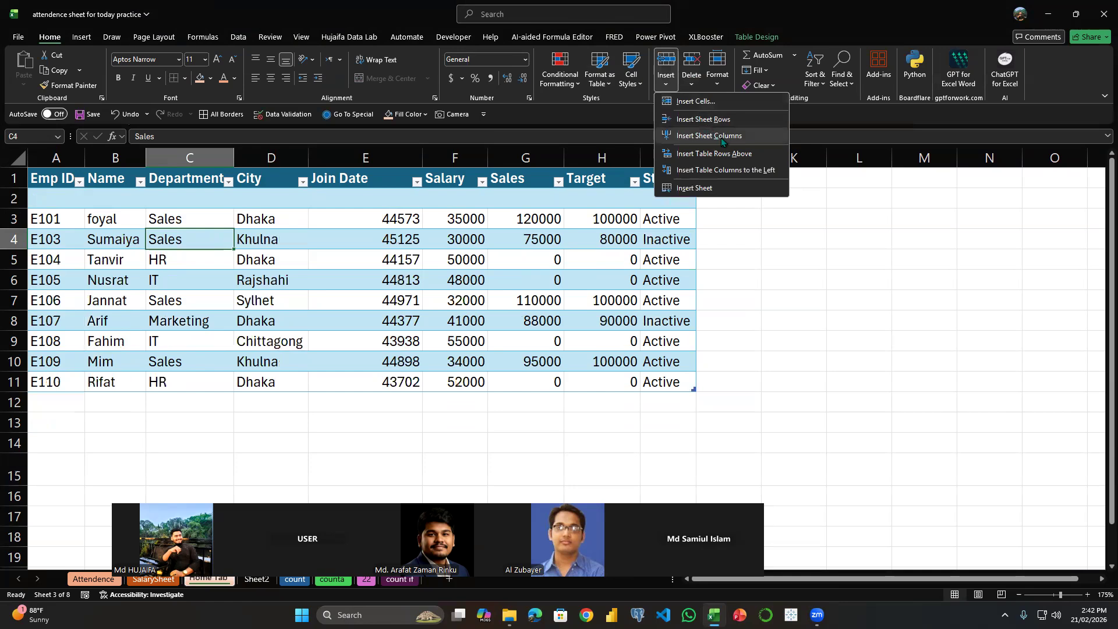
left_click(257, 196)
left_click(257, 196)
left_click(263, 215)
left_click(273, 180)
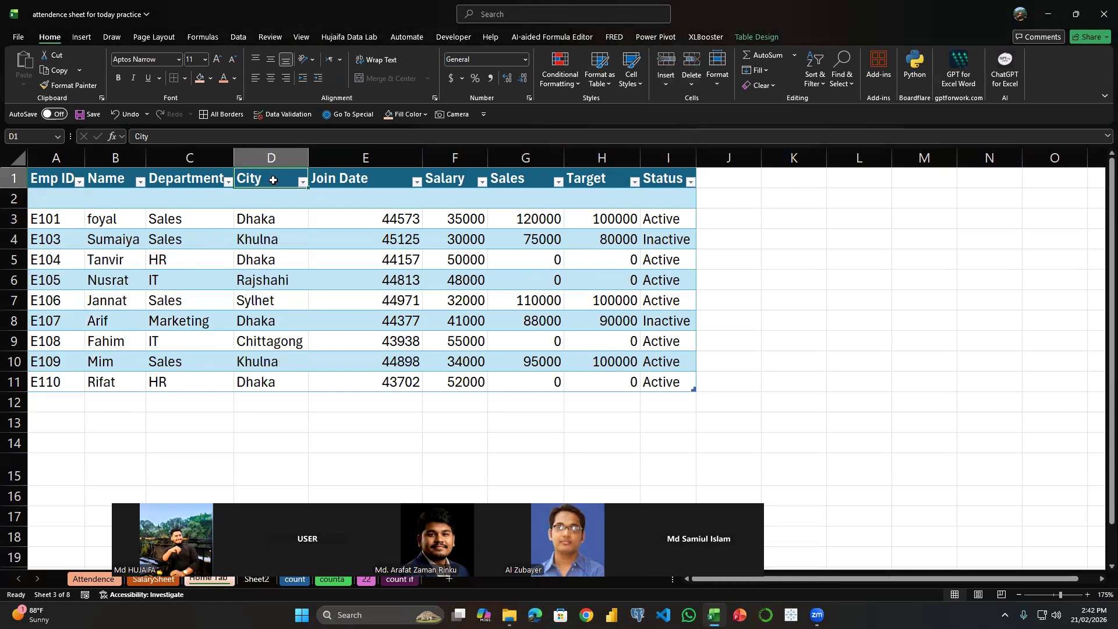
left_click(669, 83)
left_click(670, 82)
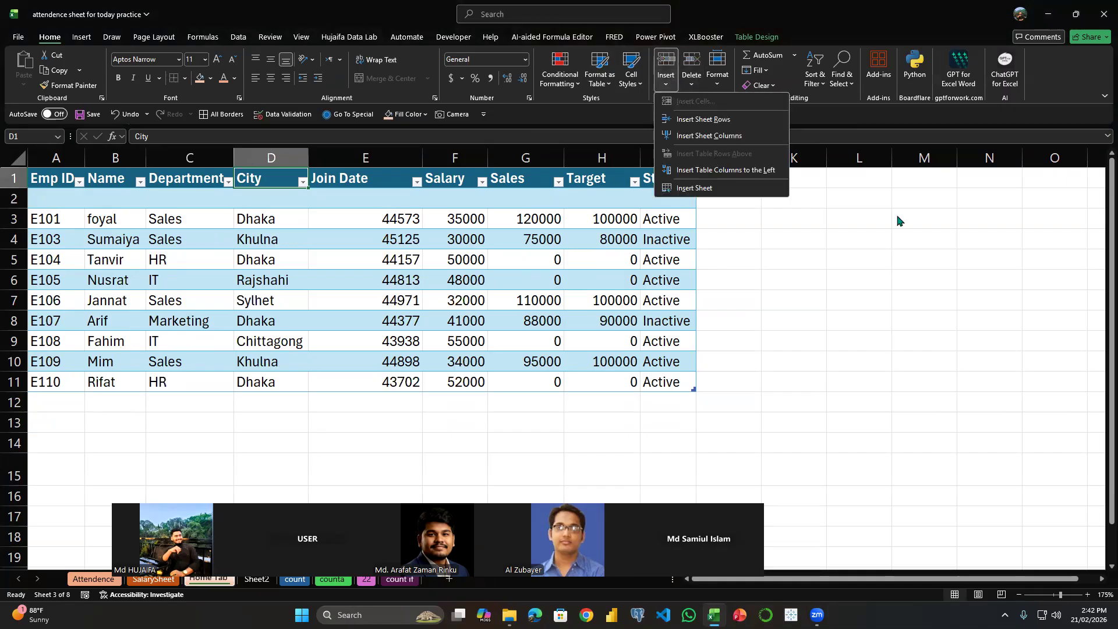
left_click(898, 220)
left_click(259, 224)
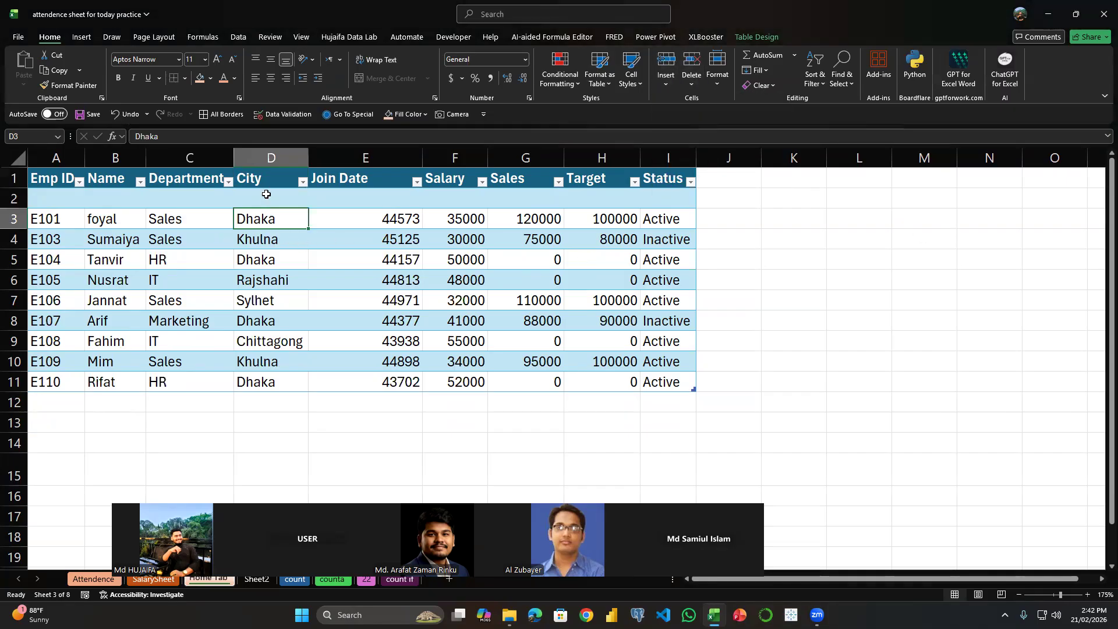
left_click(666, 83)
- Insert a new sheet column before the City column
left_click(263, 161)
left_click(261, 159)
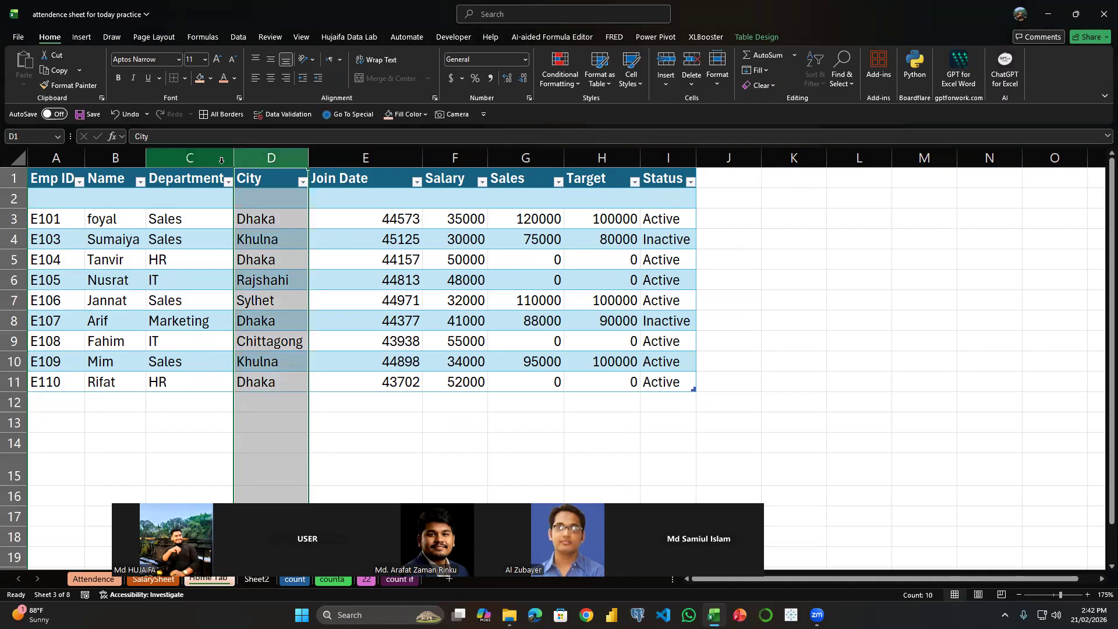
left_click(677, 85)
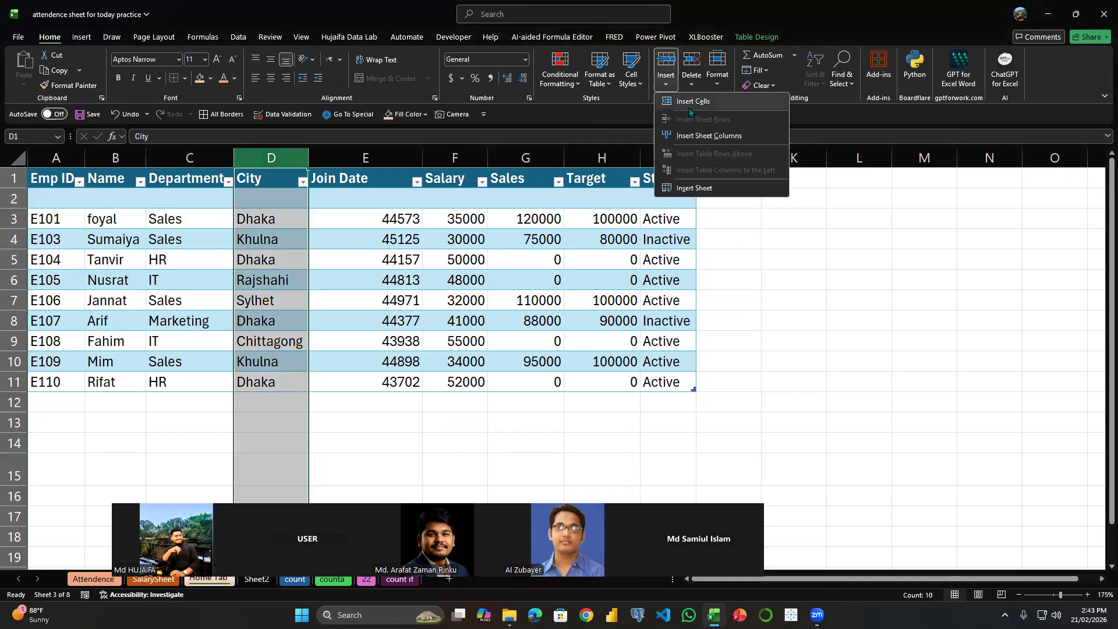
left_click(716, 137)
- Insert another blank sheet row at row 2, directly below the table header
left_click(279, 202)
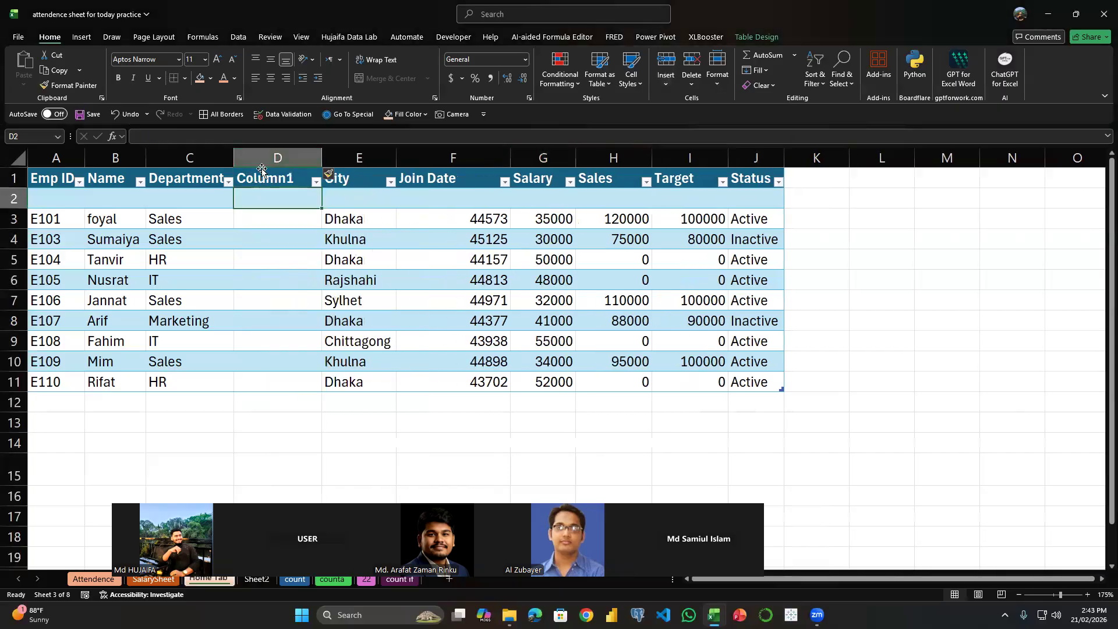
left_click(18, 204)
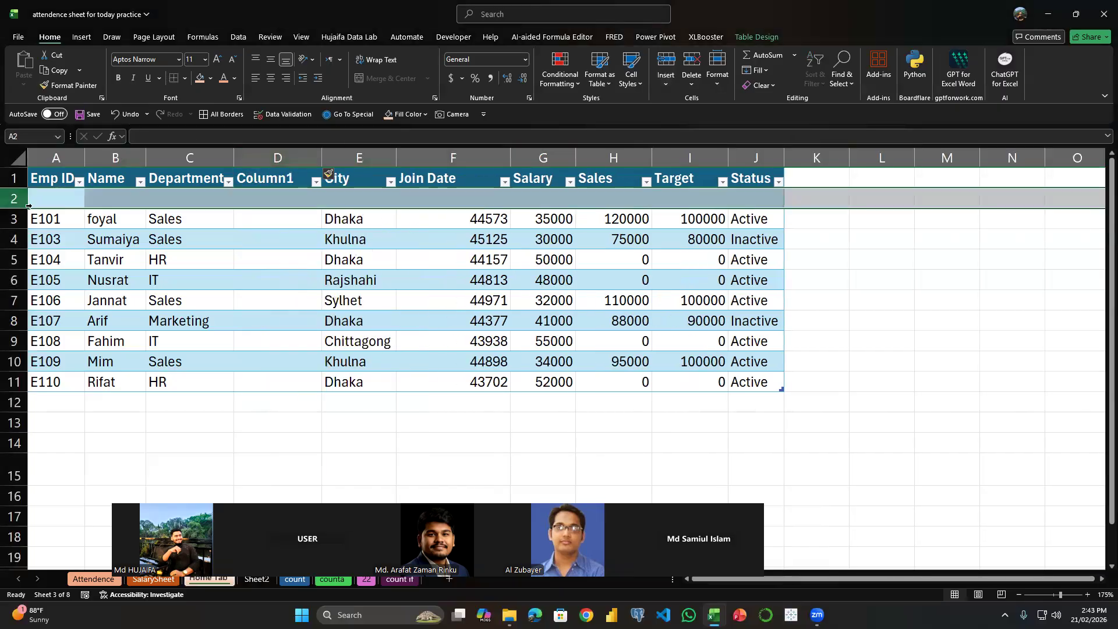
left_click(666, 82)
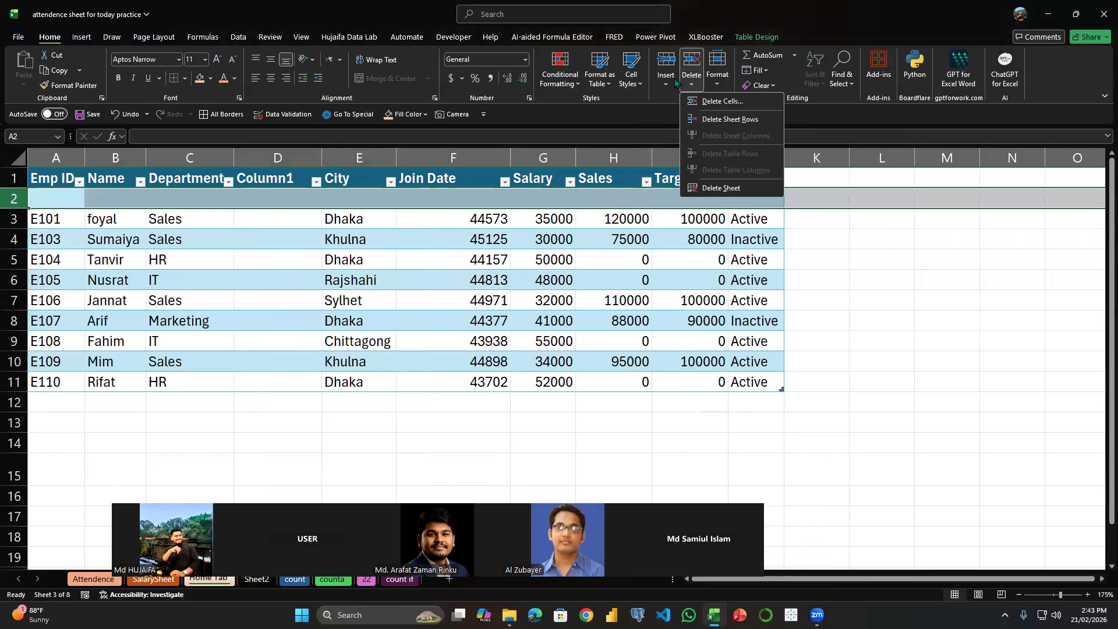
left_click(710, 120)
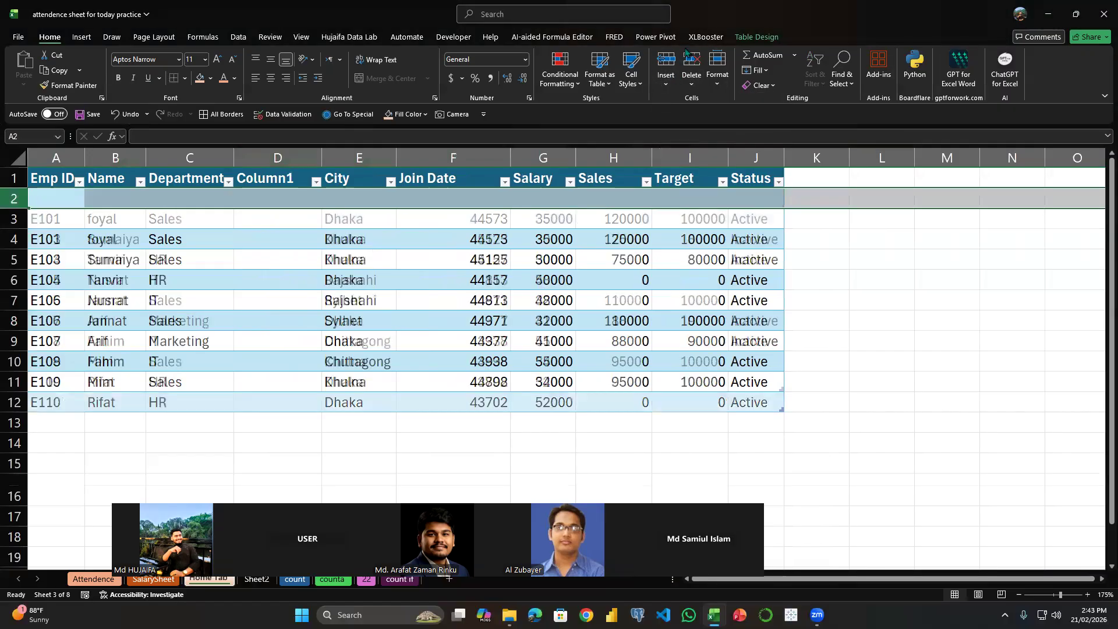
- Add a new blank worksheet after the Home Tab sheet
left_click(665, 81)
left_click(754, 221)
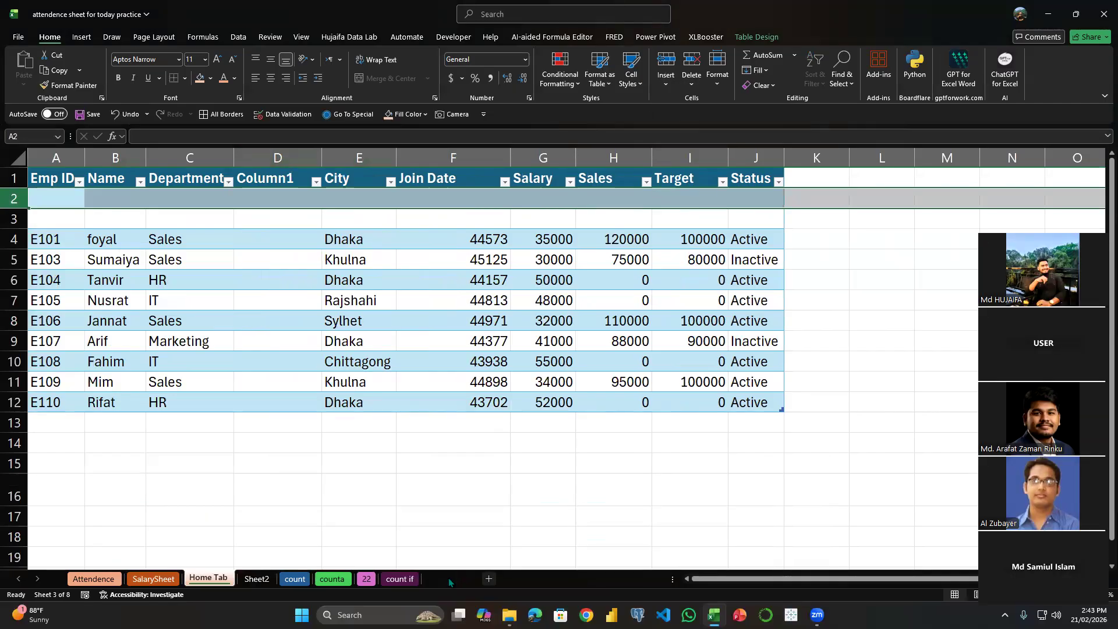
left_click(449, 578)
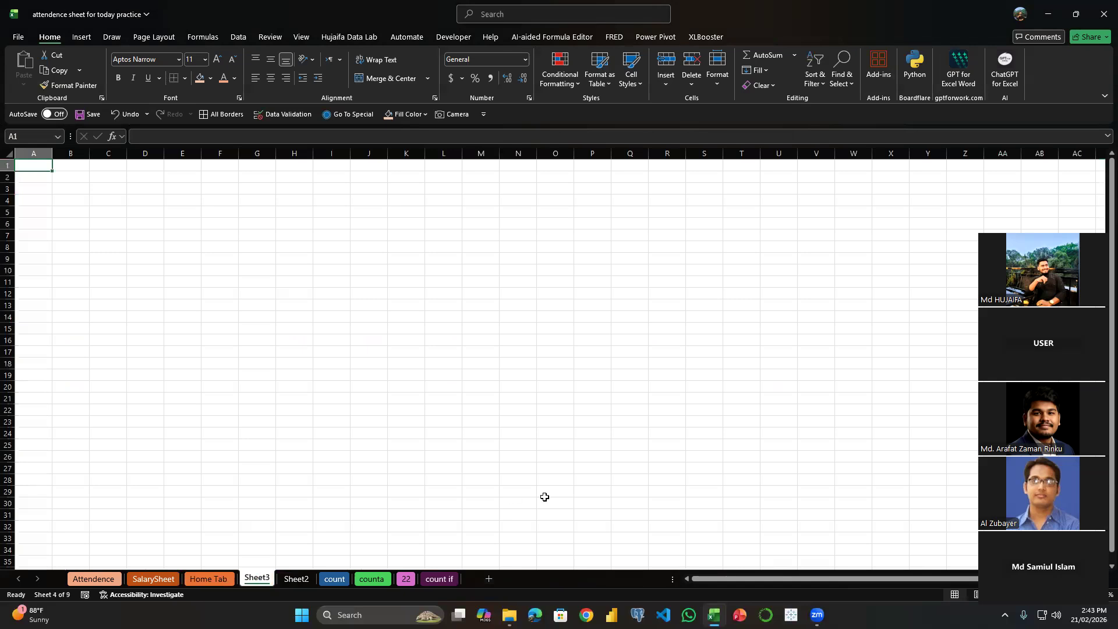
- Insert one more worksheet before Sheet3 and delete that new sheet
left_click(643, 188)
left_click(667, 75)
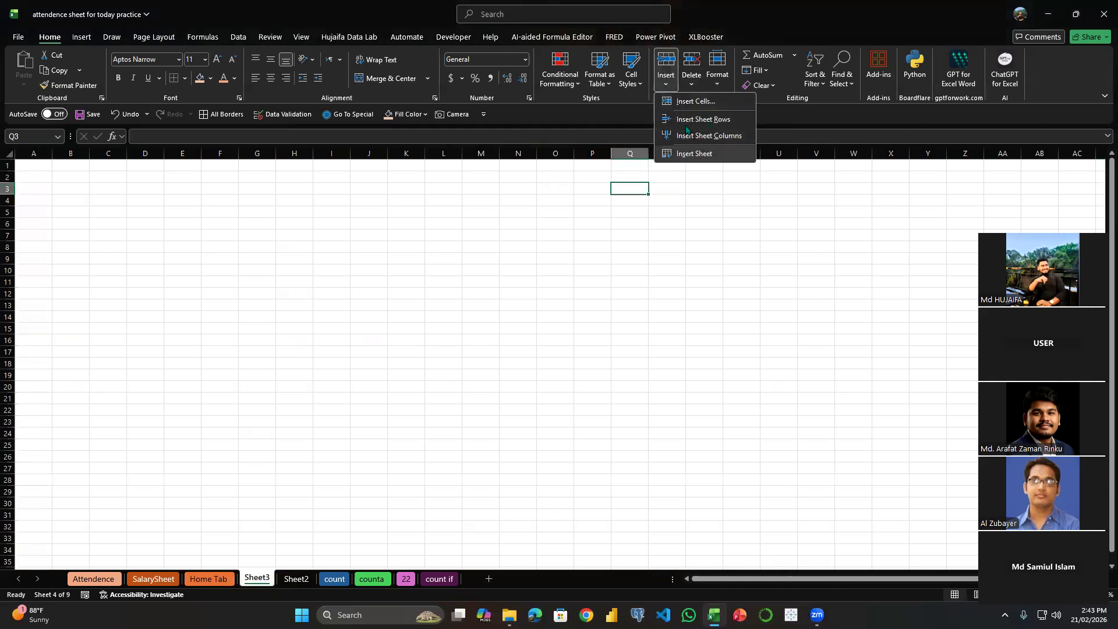
left_click(696, 154)
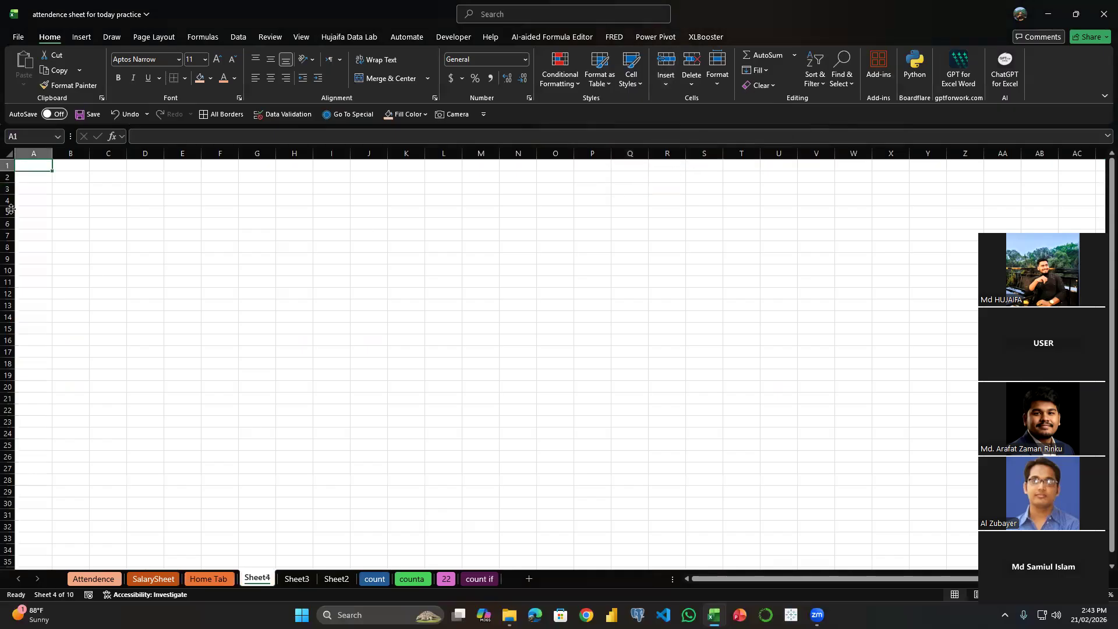
left_click(691, 81)
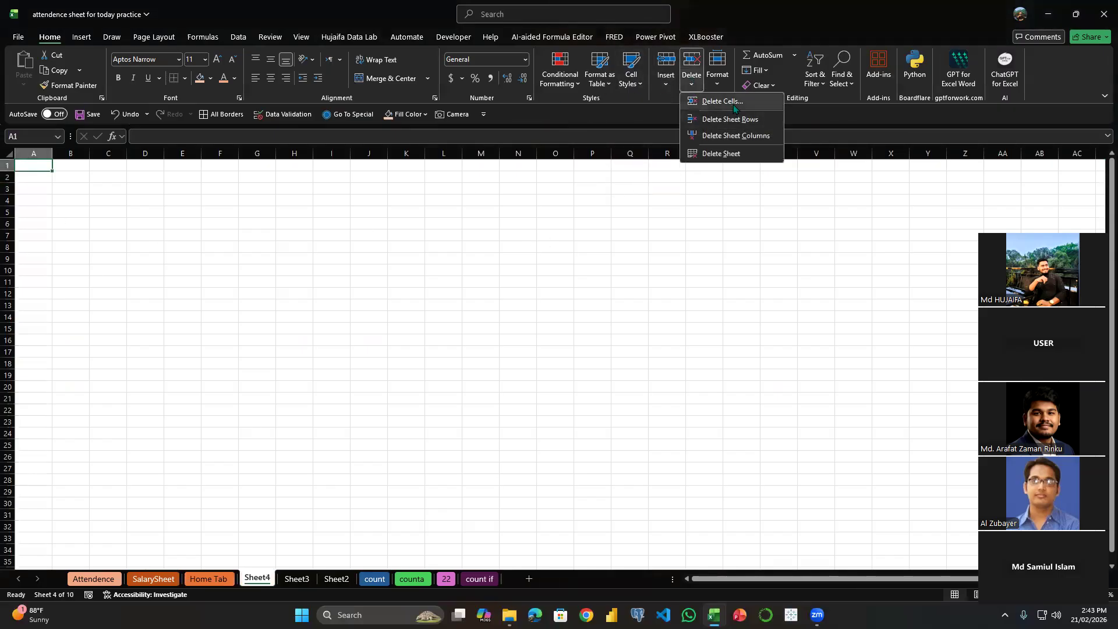
left_click(735, 153)
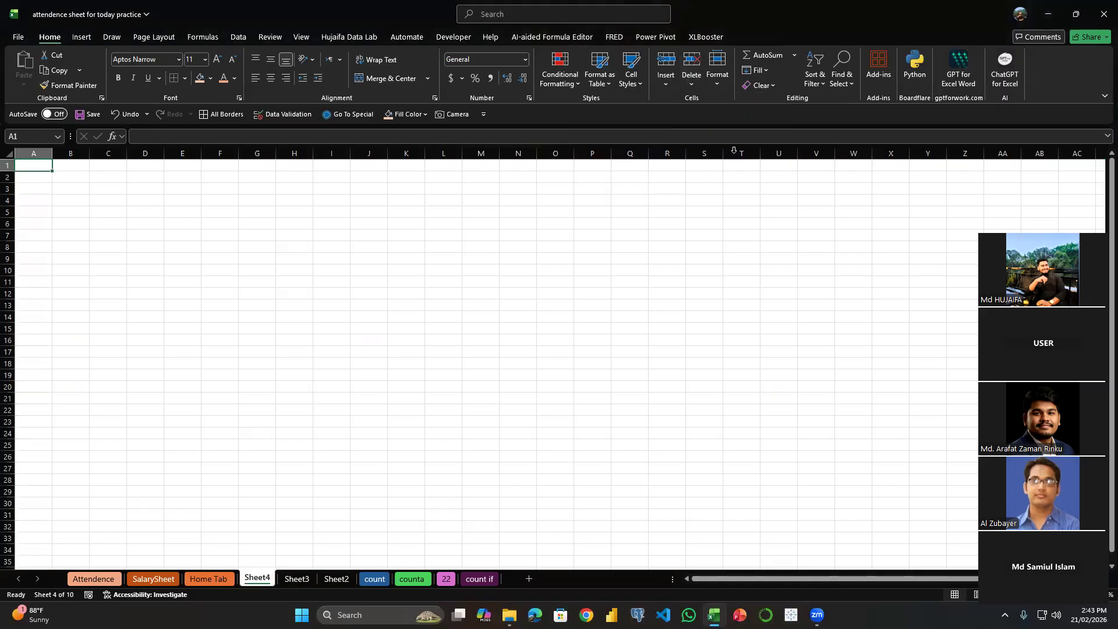
left_click(691, 81)
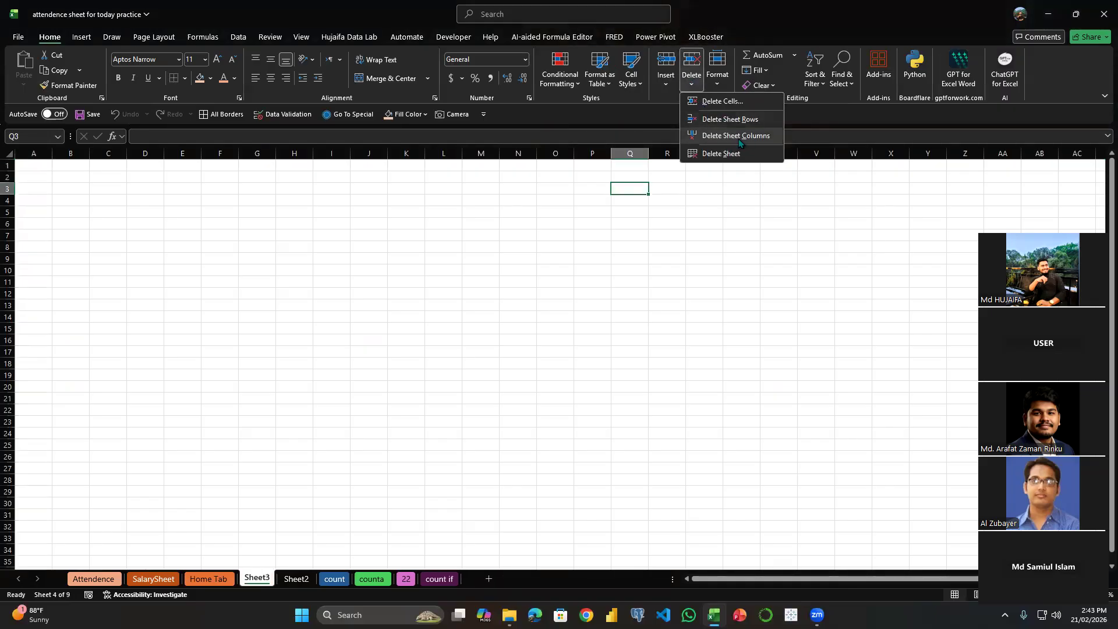
left_click(948, 271)
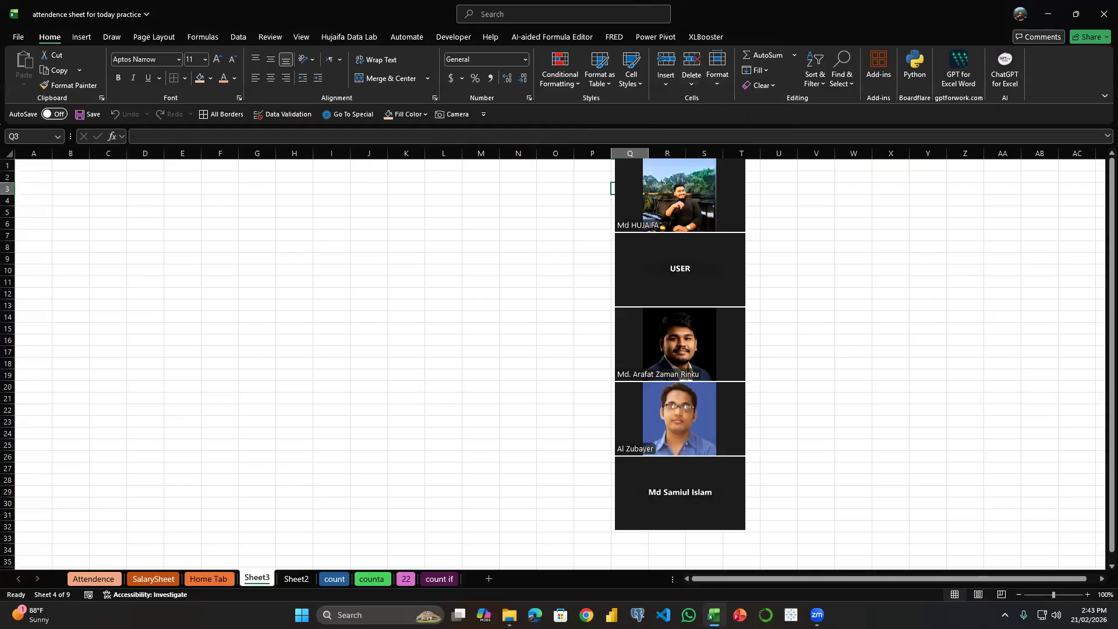
left_click(560, 72)
left_click(596, 233)
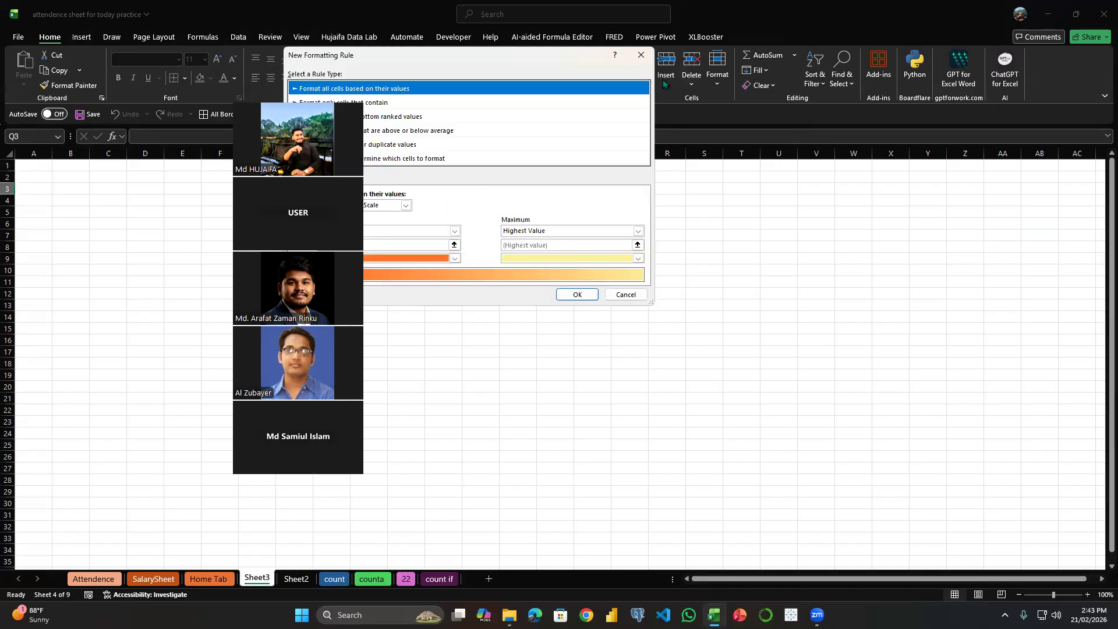
left_click(641, 55)
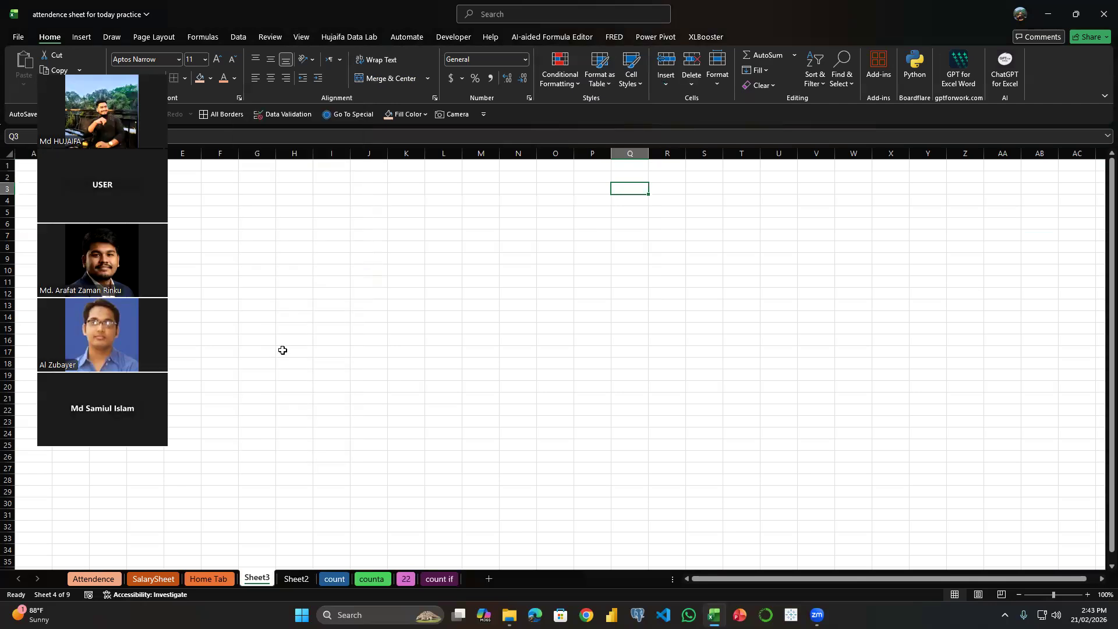
- Switch to the SalarySheet worksheet
key("ctrl+Page_Up")
key("ctrl+Page_Up")
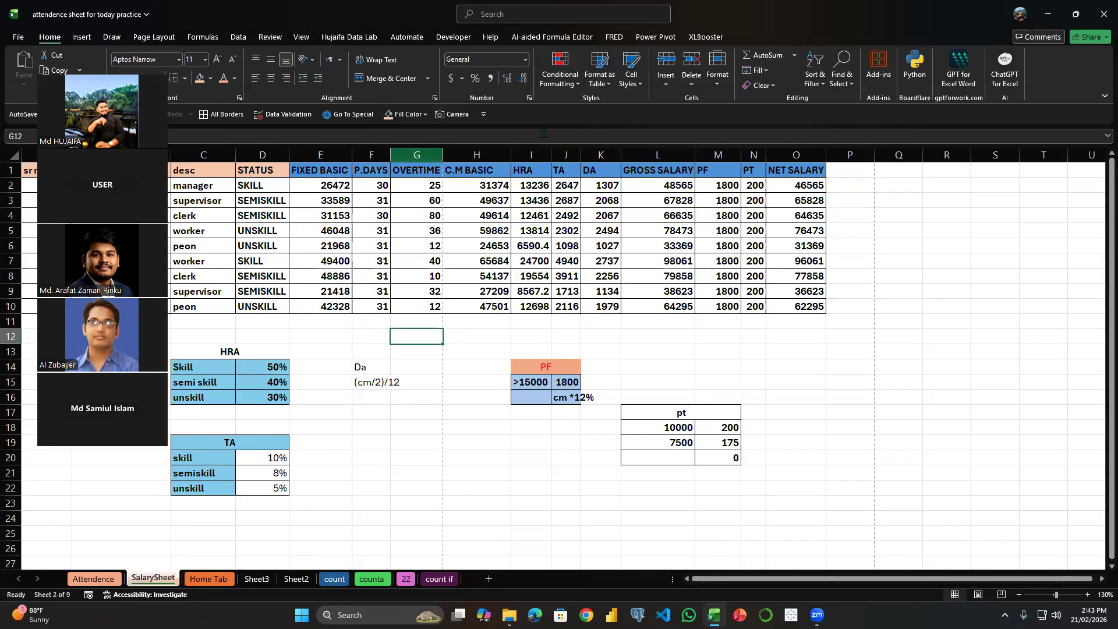